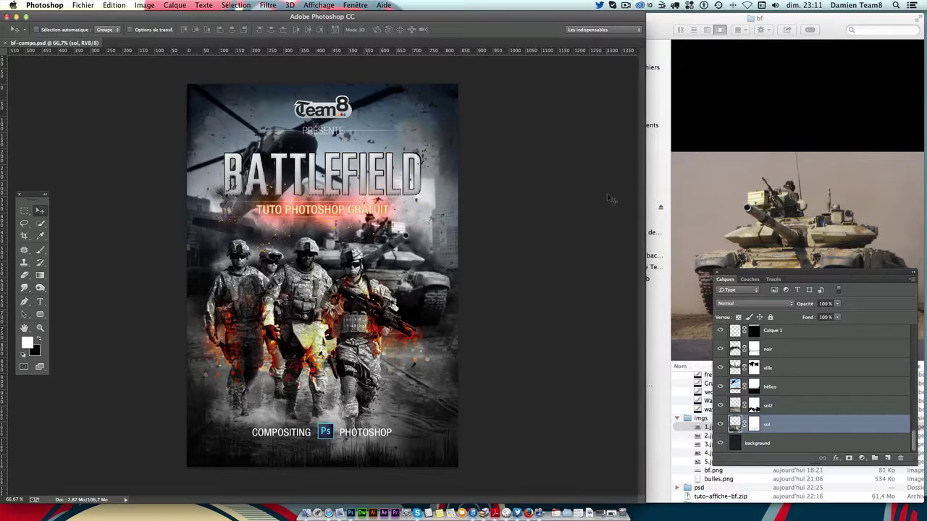
Preview source photos 1.jpg–5.jpg (tank, city, soldiers, wet street, helicopter) in Finder, then return to Photoshop
{"action": "left_click", "coordinate": [745, 206]}
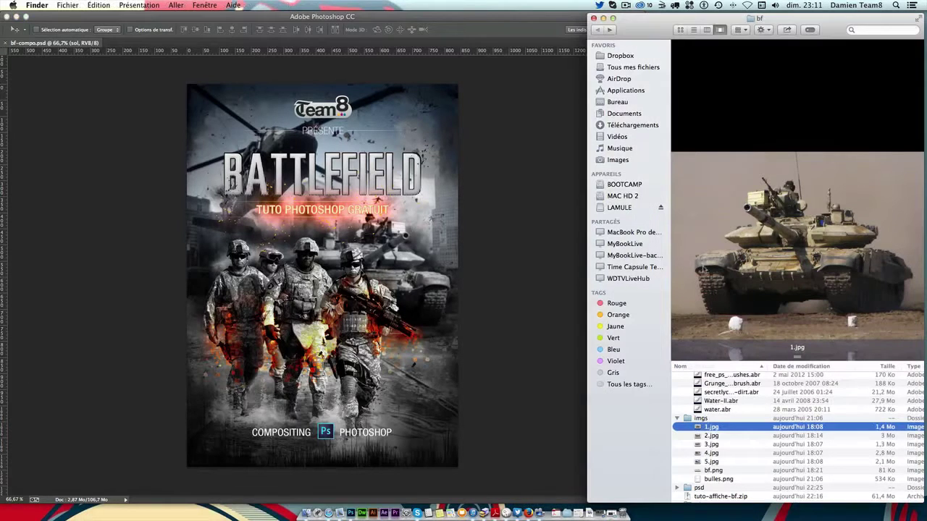
{"action": "key", "text": "Down"}
{"action": "key", "text": "Down"}
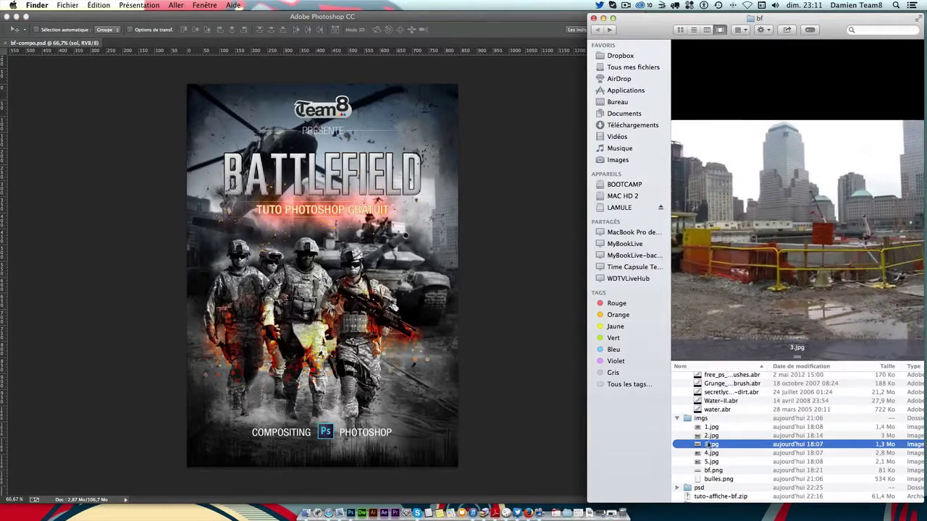
{"action": "left_click", "coordinate": [712, 427]}
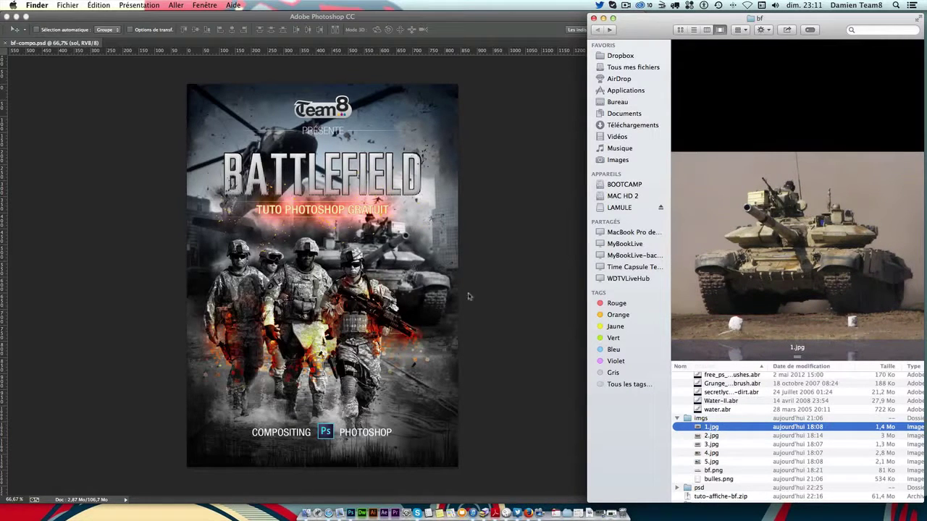
{"action": "left_click", "coordinate": [711, 436]}
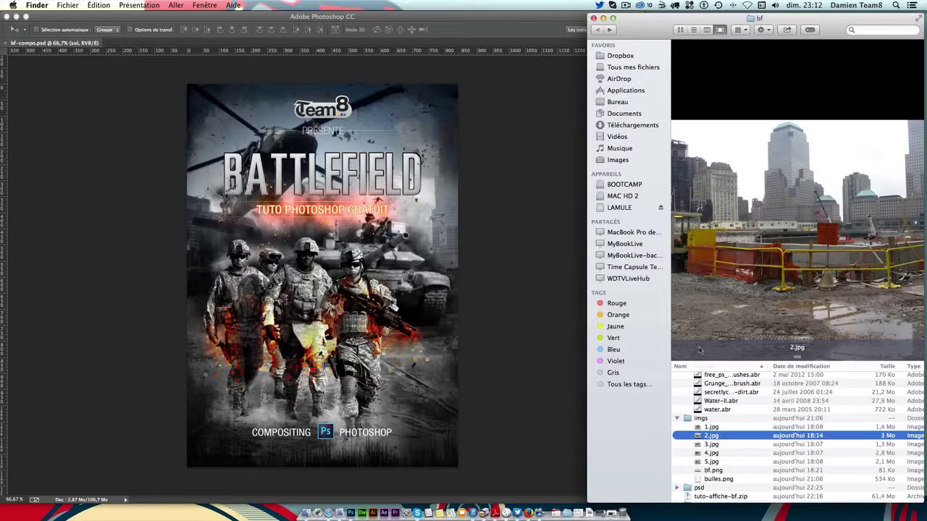
{"action": "left_click", "coordinate": [711, 444]}
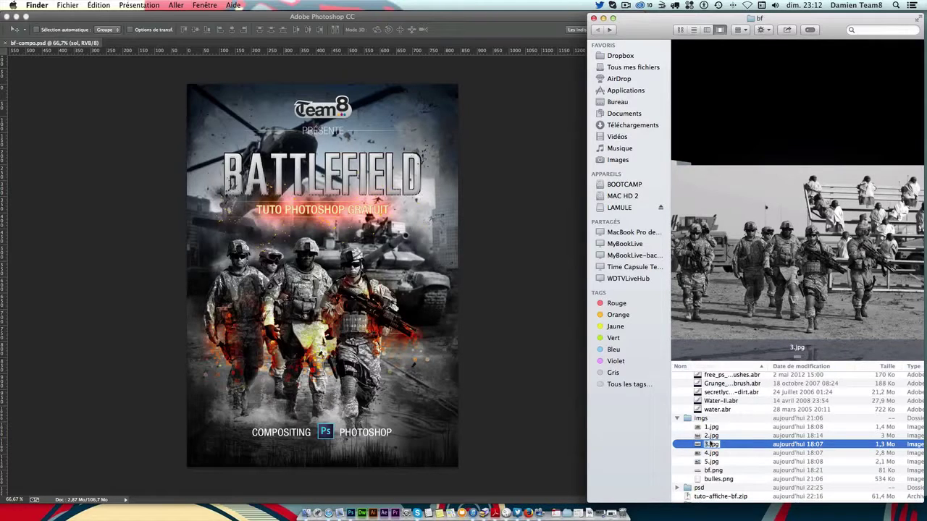
{"action": "left_click", "coordinate": [704, 453]}
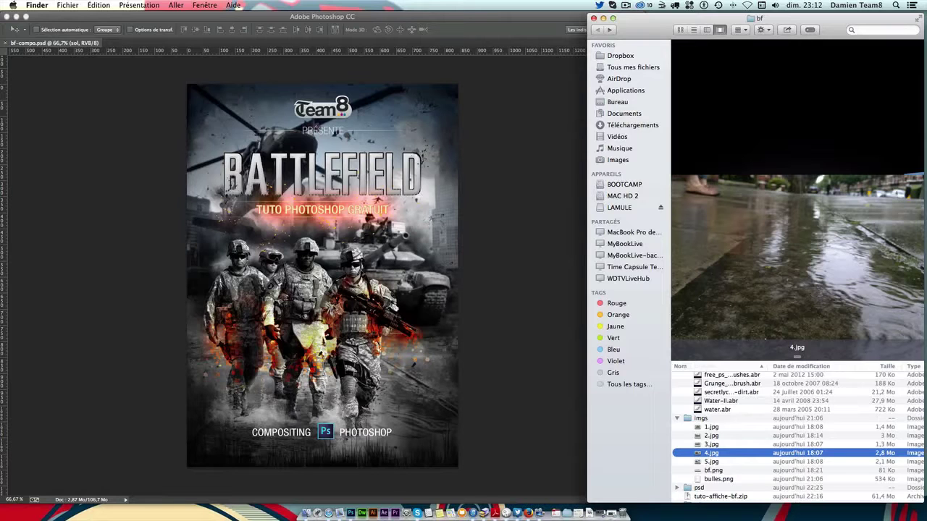
{"action": "left_click", "coordinate": [712, 461]}
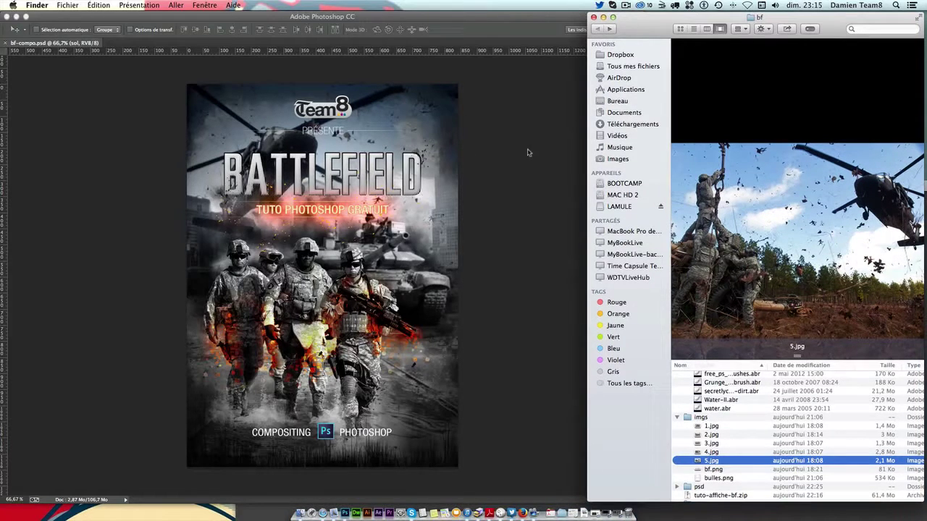
{"action": "left_click", "coordinate": [528, 152]}
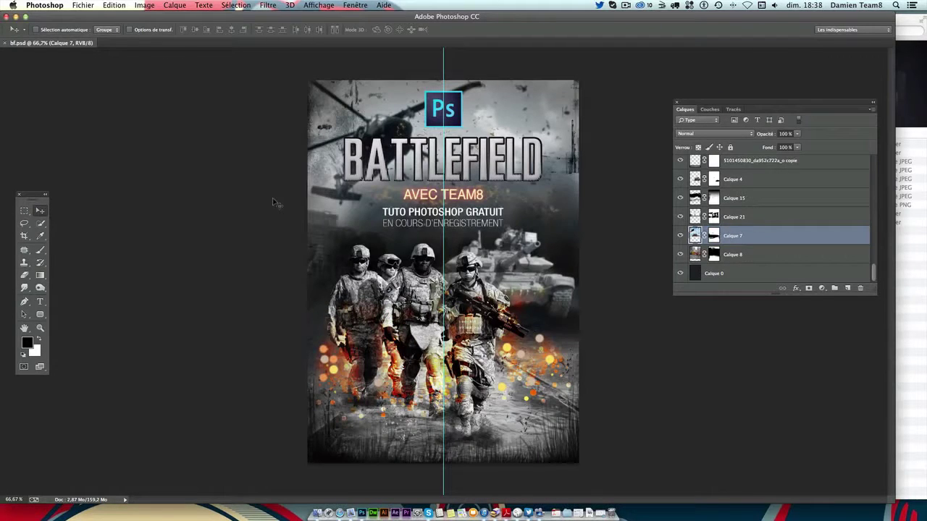
Create a new international-paper A3 document, 297 × 420 mm, at 72 ppi resolution
{"action": "key", "text": "ctrl+n"}
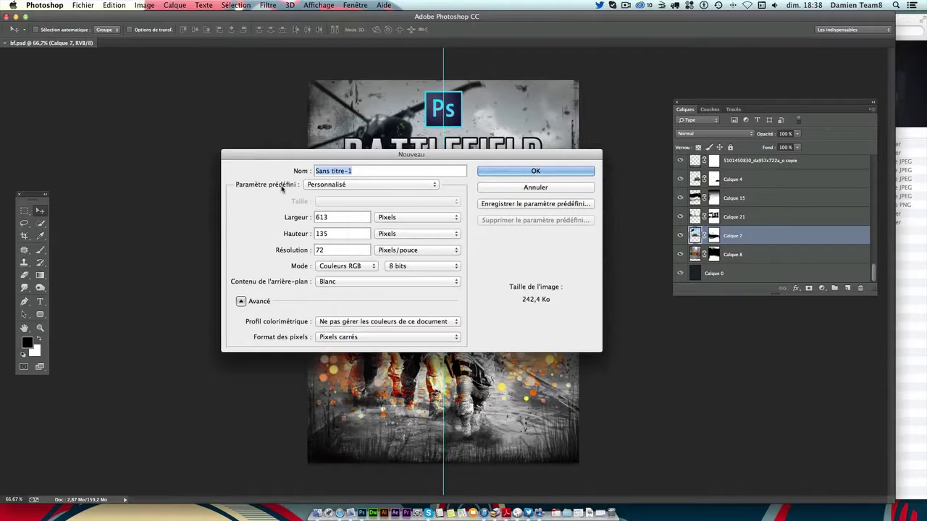
{"action": "left_click", "coordinate": [389, 187]}
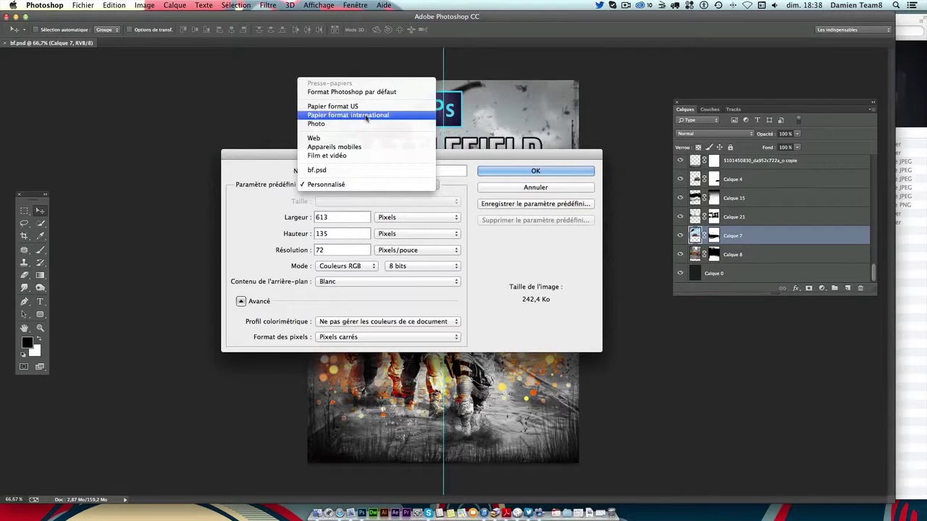
{"action": "left_click", "coordinate": [329, 117]}
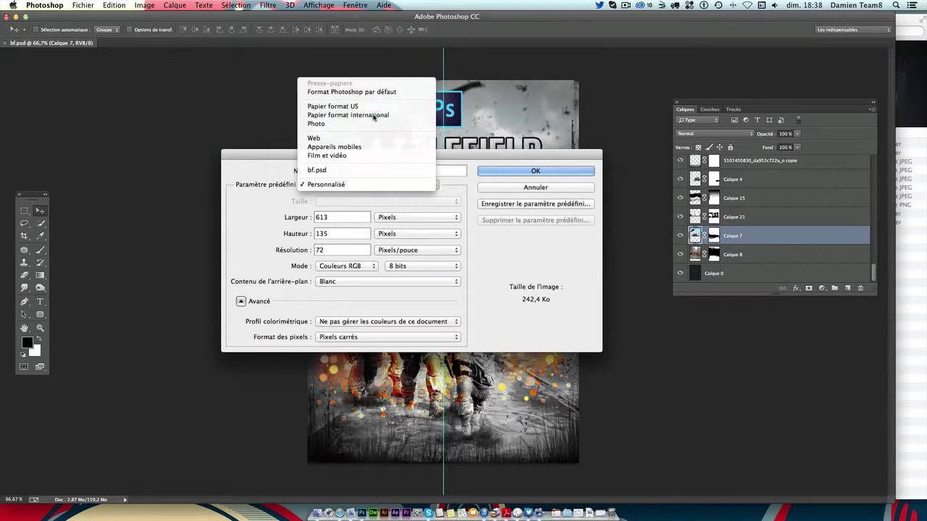
{"action": "left_click", "coordinate": [323, 201]}
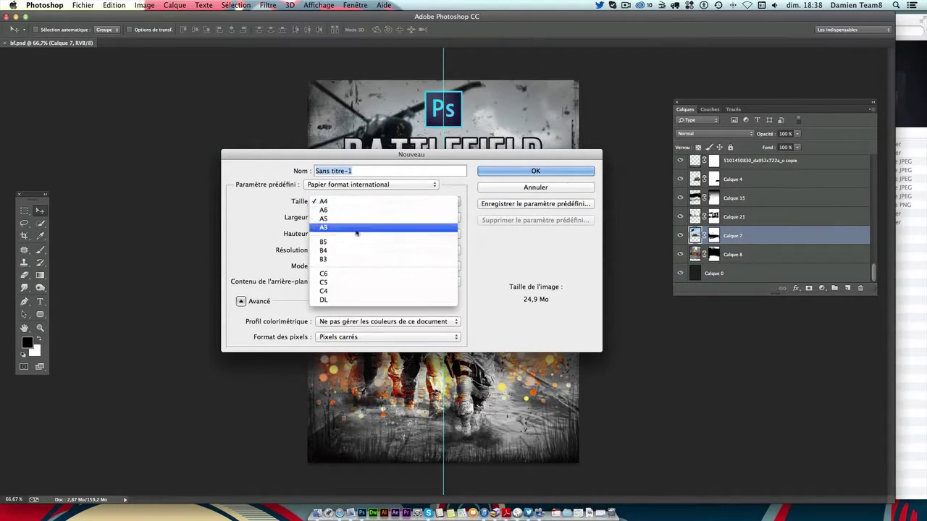
{"action": "left_click", "coordinate": [355, 229]}
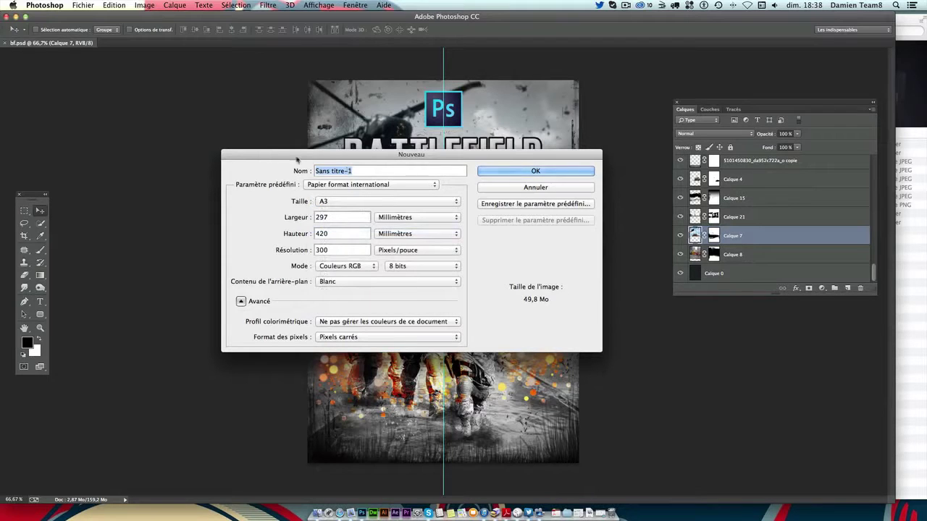
{"action": "double_click", "coordinate": [342, 217]}
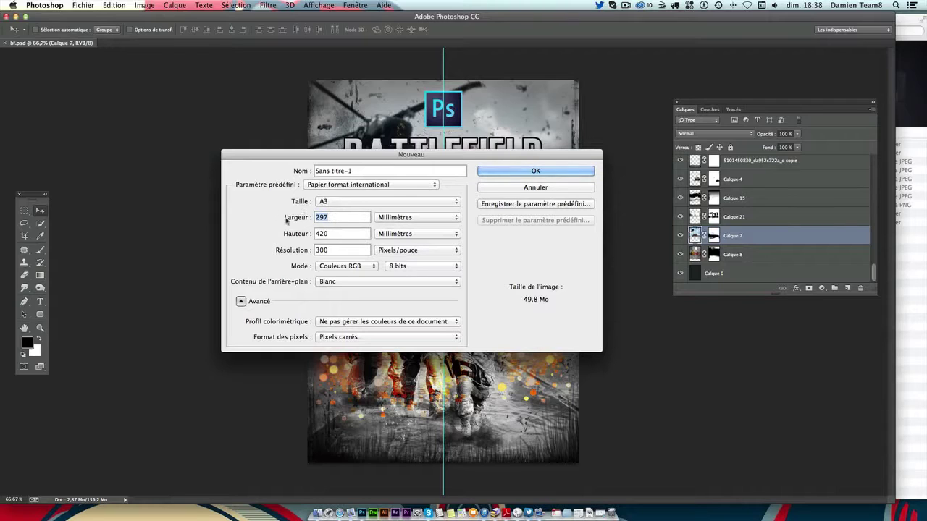
{"action": "left_click", "coordinate": [352, 219]}
{"action": "left_click", "coordinate": [344, 234]}
{"action": "double_click", "coordinate": [315, 250]}
{"action": "type", "text": "72"}
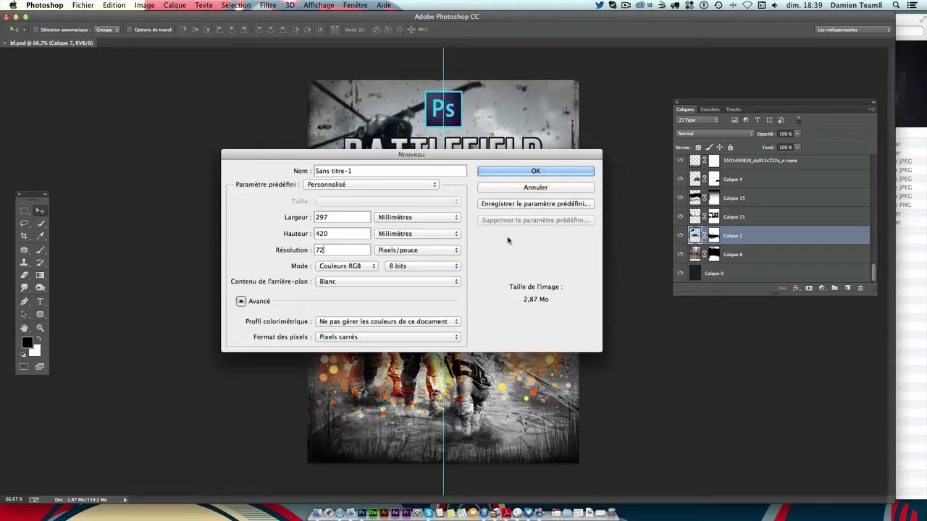
{"action": "double_click", "coordinate": [318, 250]}
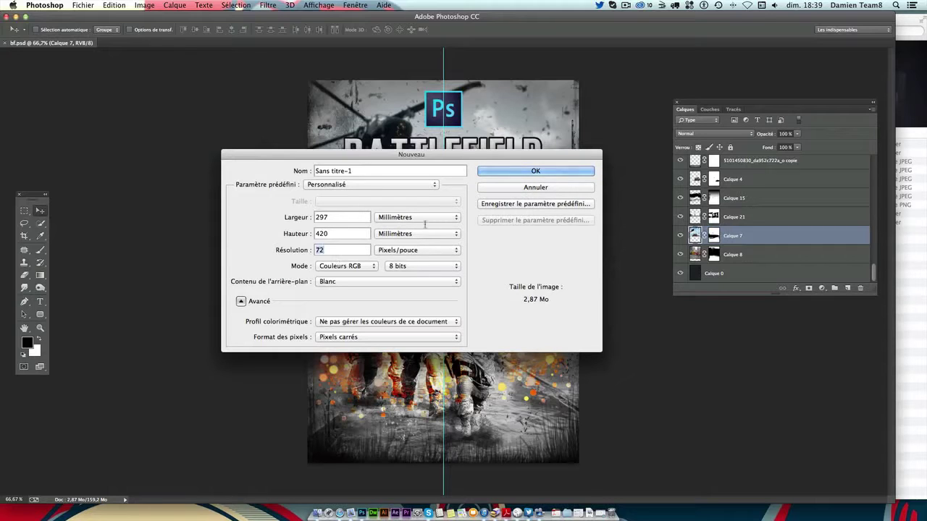
{"action": "left_click", "coordinate": [522, 170]}
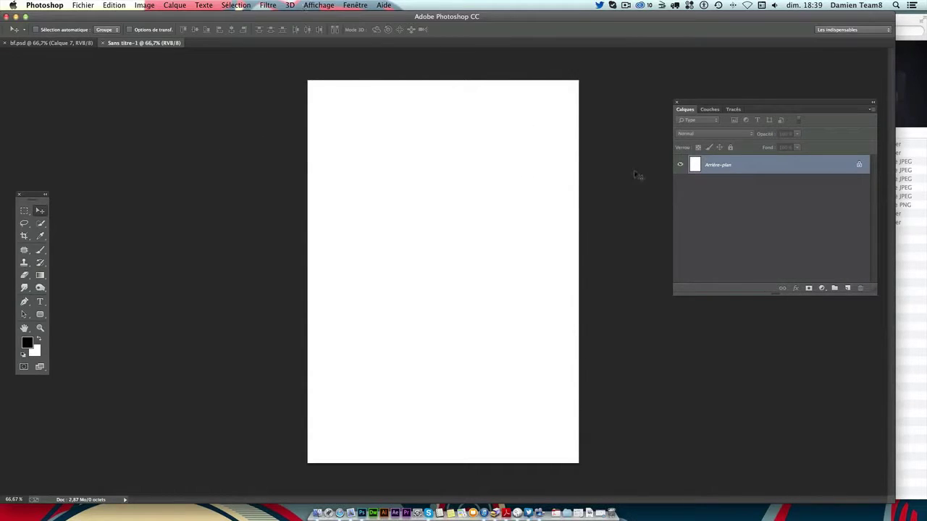
From Finder's imgs folder, open the wet street photo 4.jpg with Adobe Photoshop CC
{"action": "left_click", "coordinate": [903, 24]}
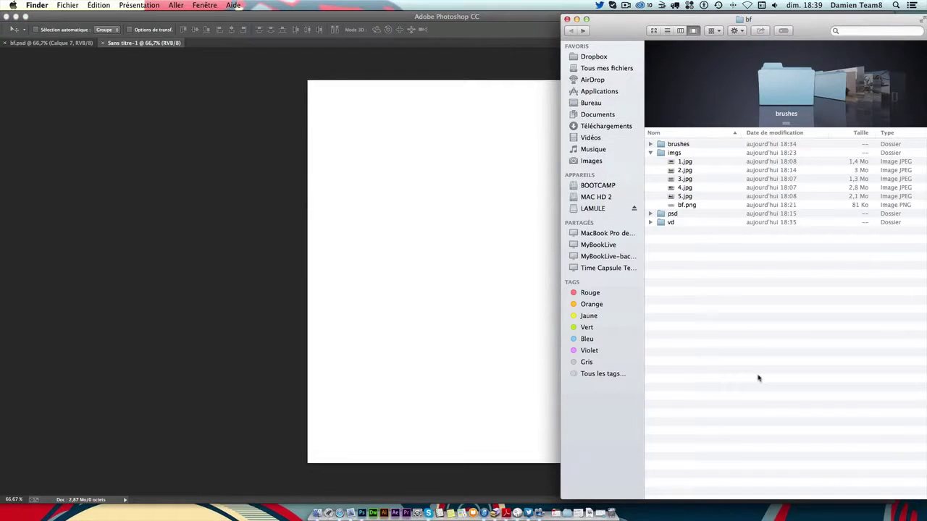
{"action": "left_click", "coordinate": [685, 163]}
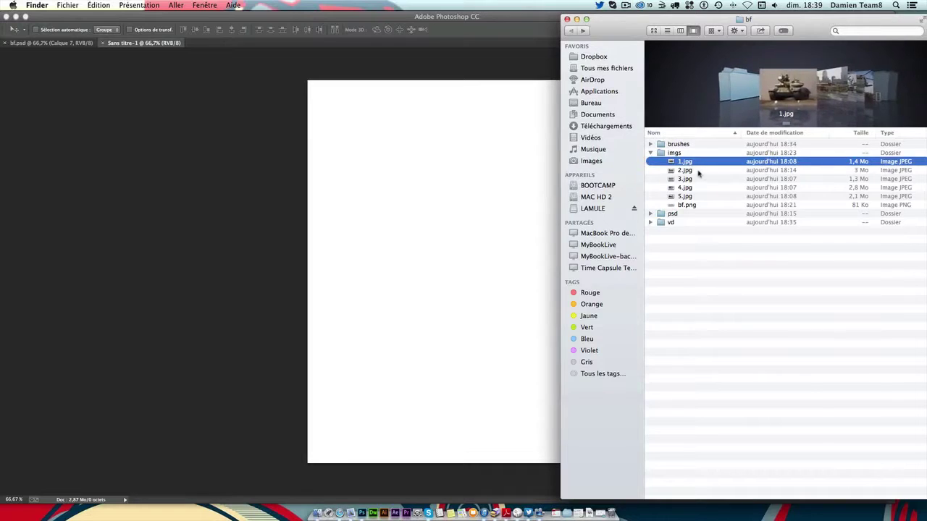
{"action": "left_click", "coordinate": [697, 171]}
{"action": "left_click", "coordinate": [703, 179]}
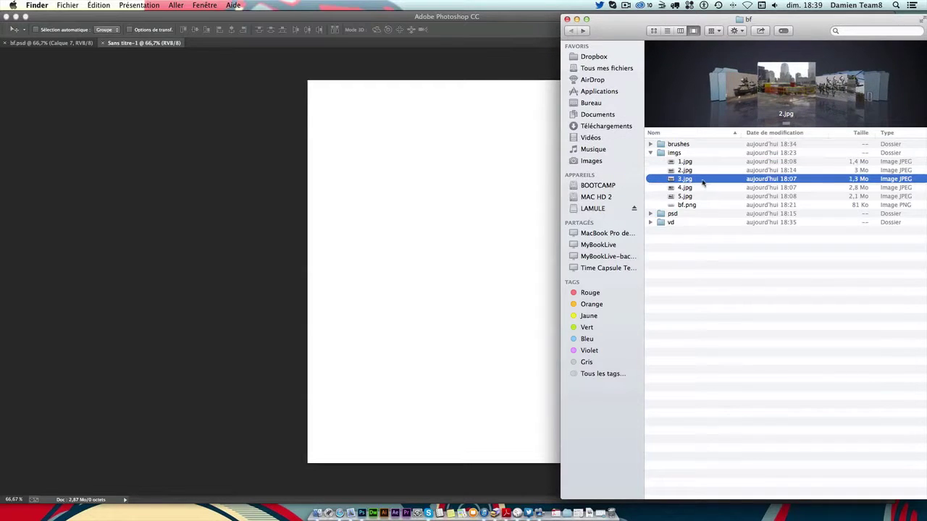
{"action": "left_click", "coordinate": [698, 188]}
{"action": "left_click", "coordinate": [696, 197]}
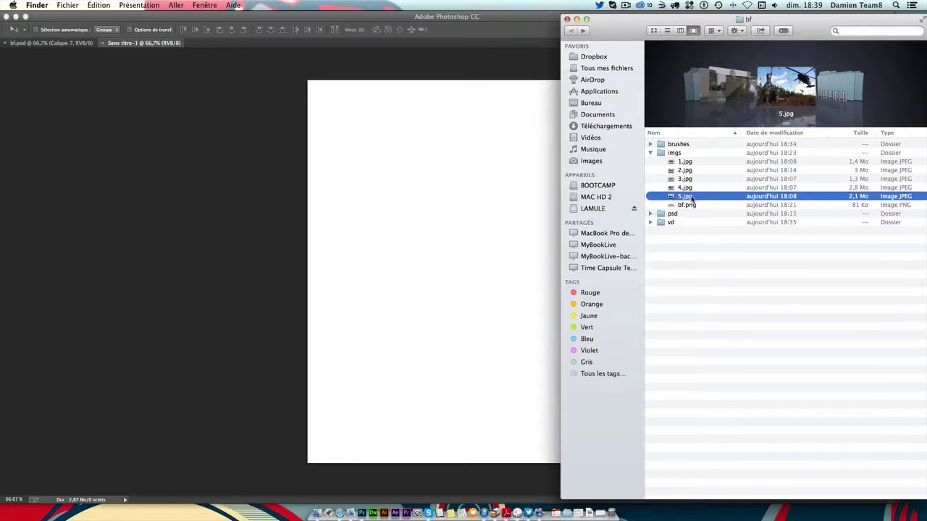
{"action": "left_click", "coordinate": [684, 188]}
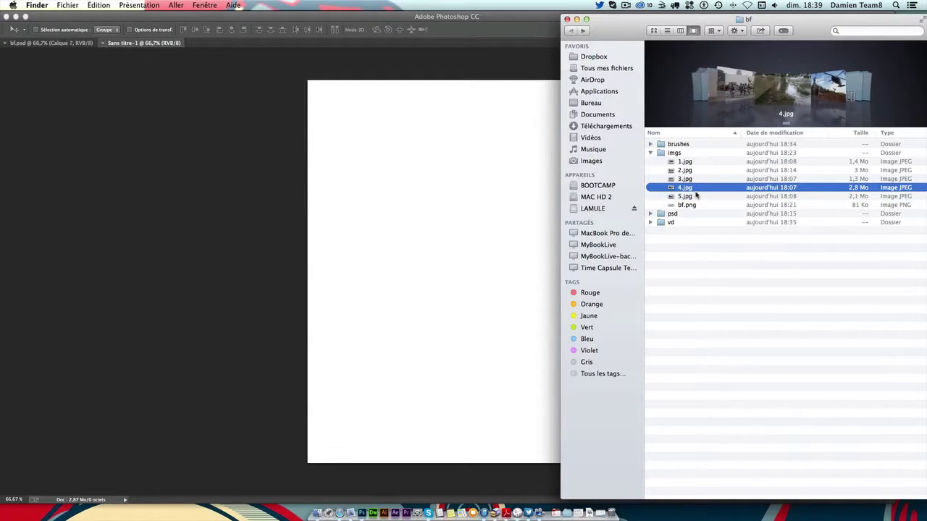
{"action": "right_click", "coordinate": [681, 191]}
{"action": "mouse_move", "coordinate": [724, 202]}
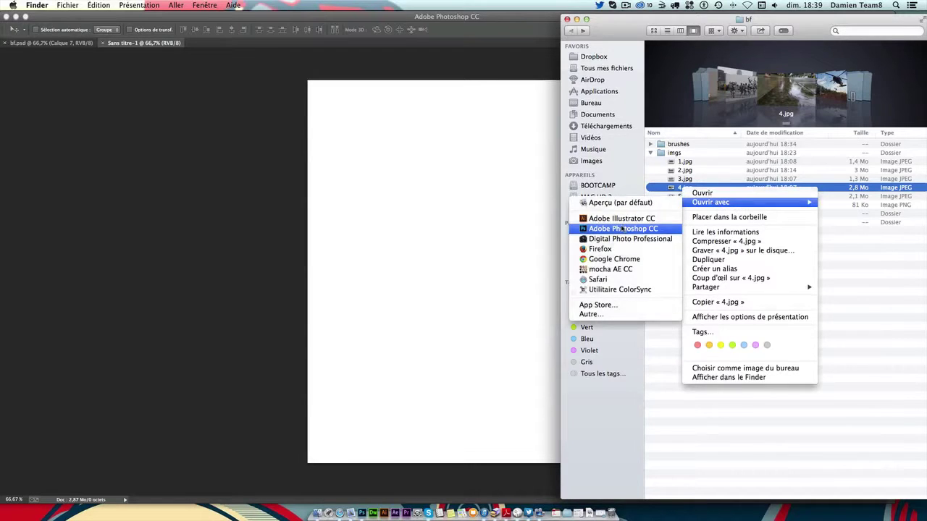
{"action": "left_click", "coordinate": [622, 229]}
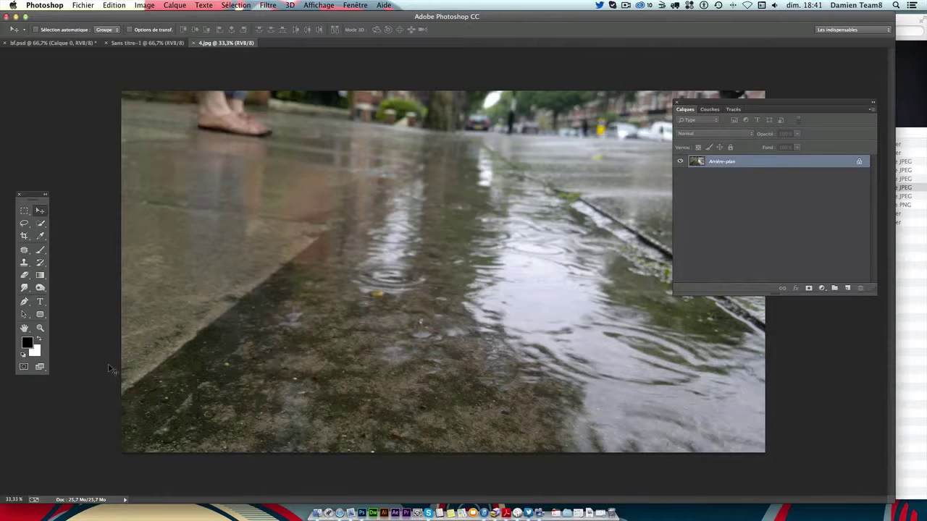
Paste the whole wet street photo into Sans titre-1 as a new layer
{"action": "key", "text": "ctrl+a"}
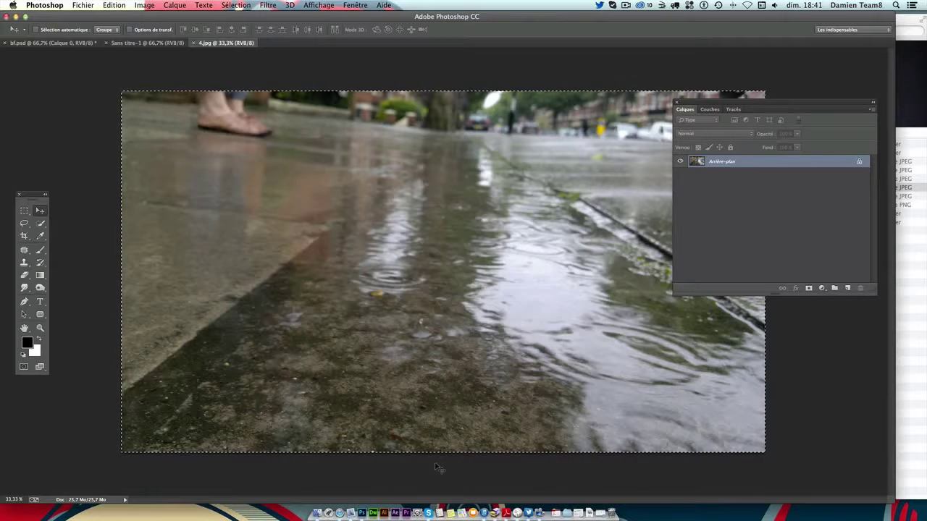
{"action": "left_click", "coordinate": [135, 43]}
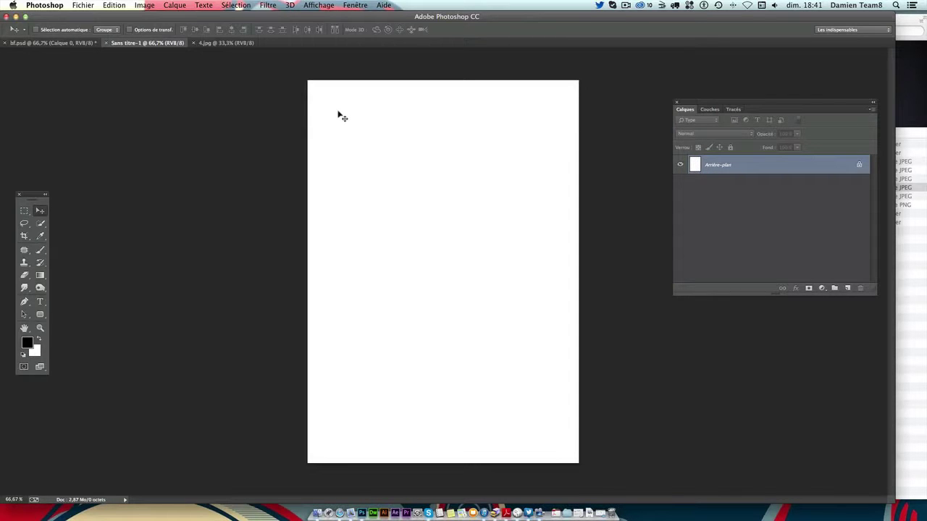
{"action": "key", "text": "super+v"}
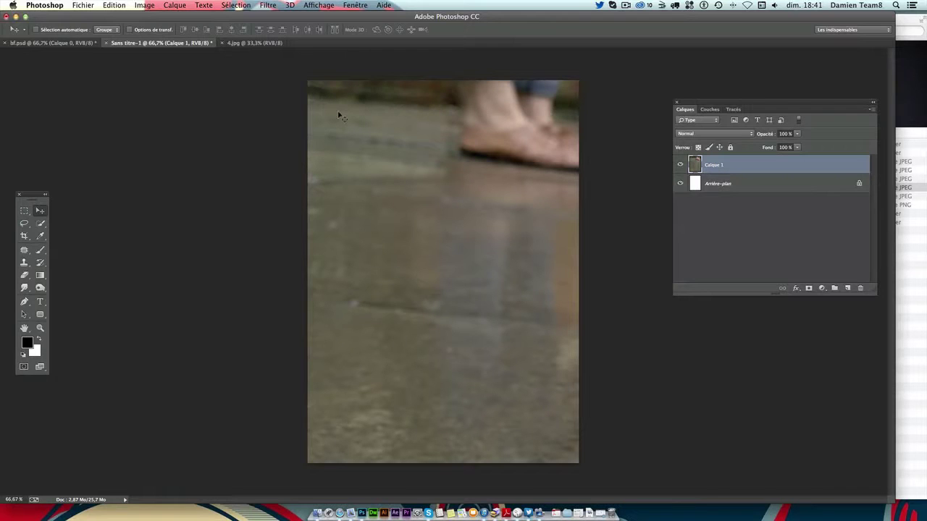
Free-transform the pasted street photo smaller and position it onto the page
{"action": "key", "text": "super+t"}
{"action": "key", "text": "super+minus"}
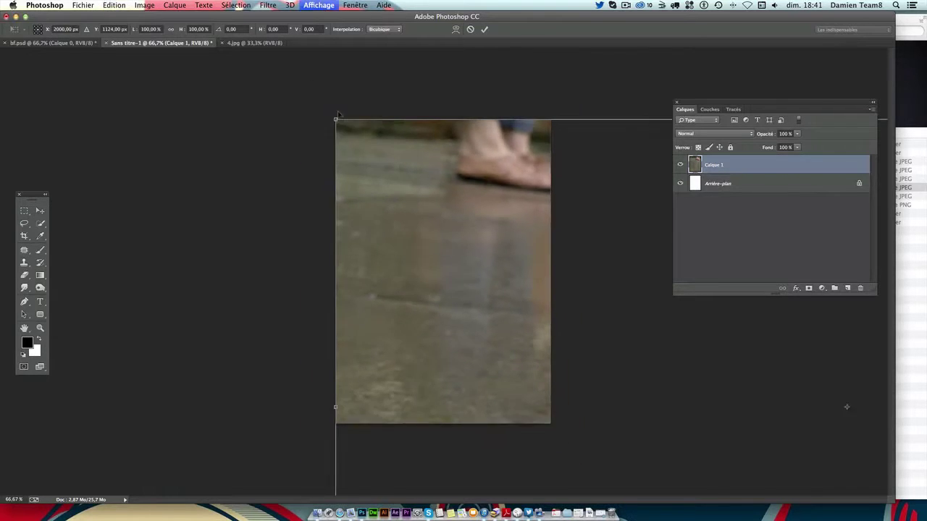
{"action": "key", "text": "super+minus"}
{"action": "key", "text": "super+minus"}
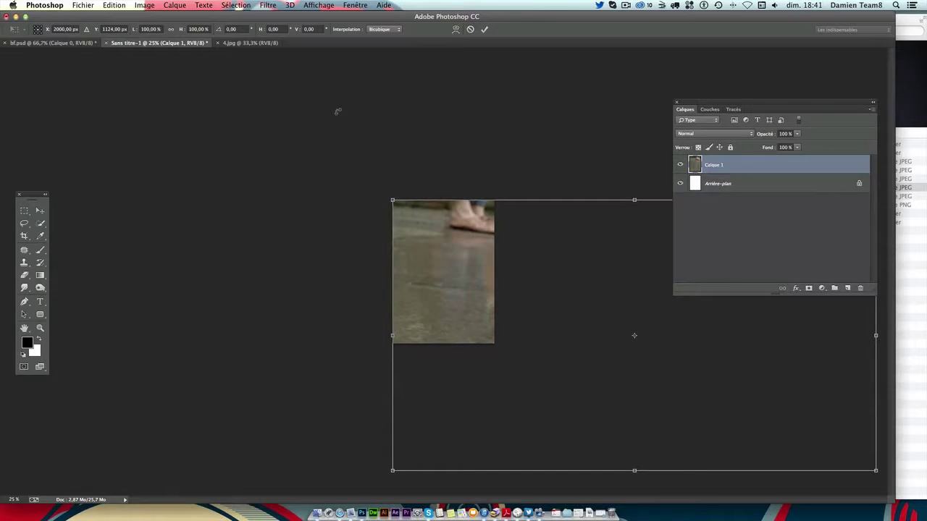
{"action": "key", "text": "super+minus"}
{"action": "key", "text": "super+minus"}
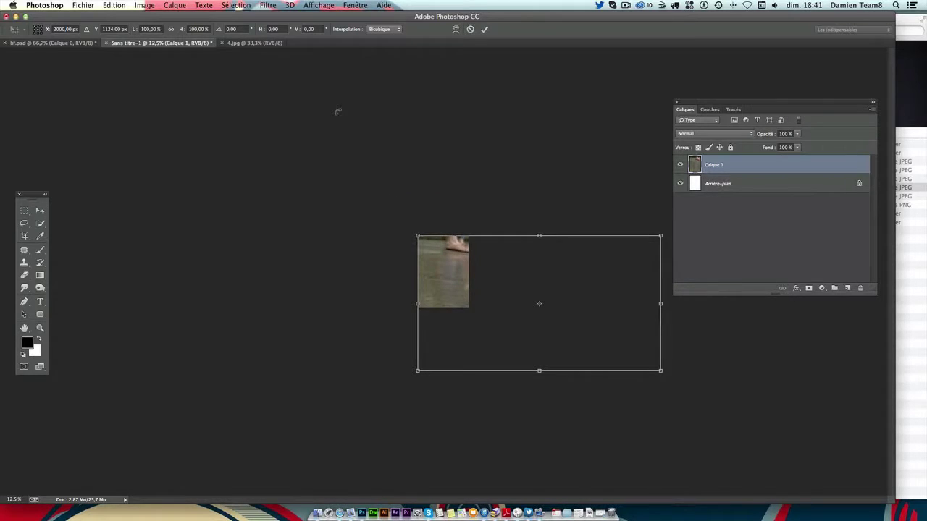
{"action": "key", "text": "super+minus"}
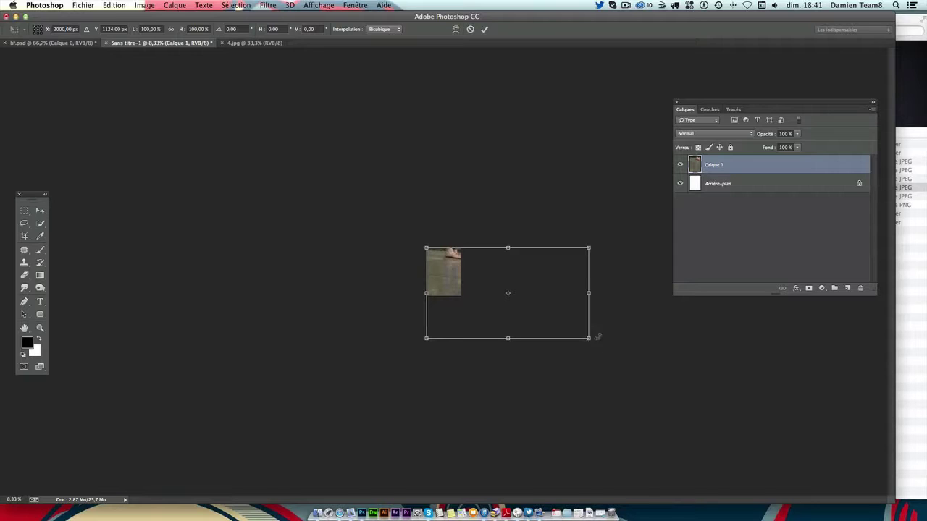
{"action": "left_click_drag", "start_coordinate": [591, 341], "coordinate": [506, 315]}
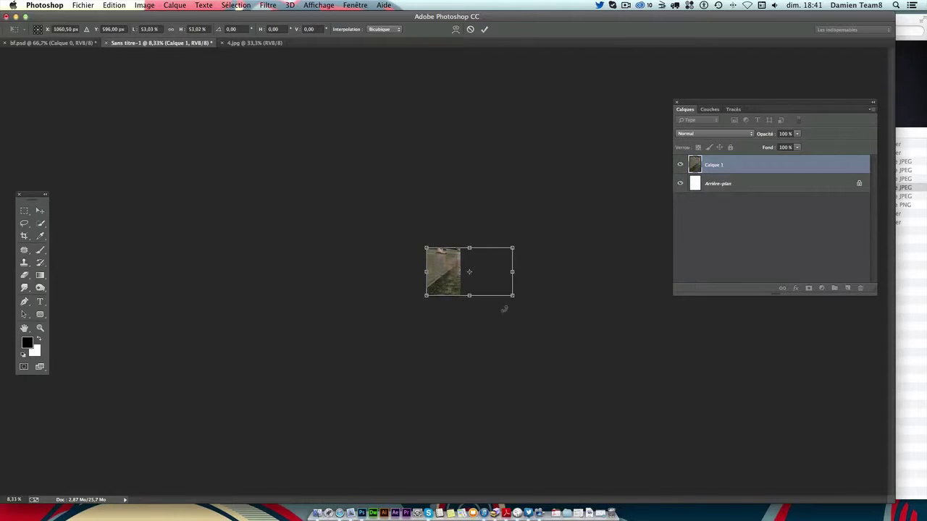
{"action": "left_click_drag", "start_coordinate": [513, 296], "coordinate": [514, 304]}
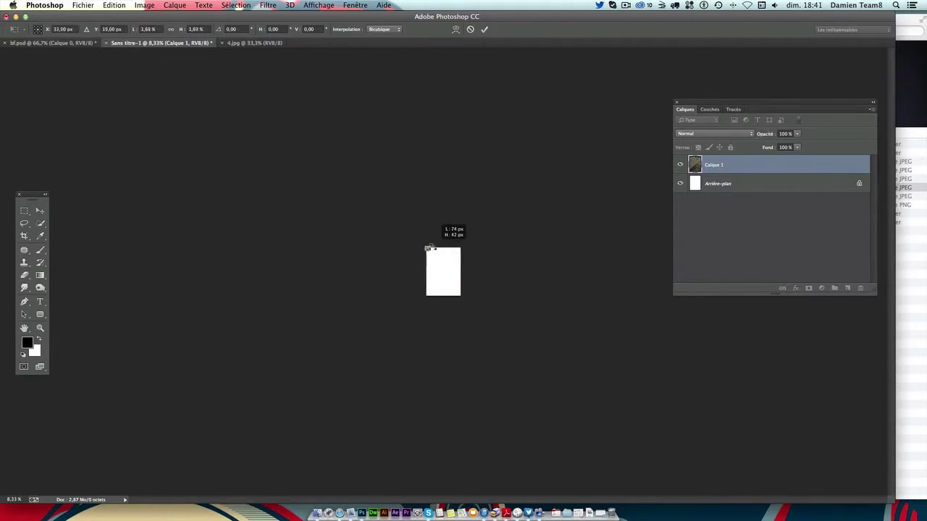
{"action": "mouse_move", "coordinate": [467, 263]}
{"action": "left_mouse_down"}
{"action": "mouse_move", "coordinate": [420, 264]}
{"action": "mouse_move", "coordinate": [426, 275]}
{"action": "left_mouse_up"}
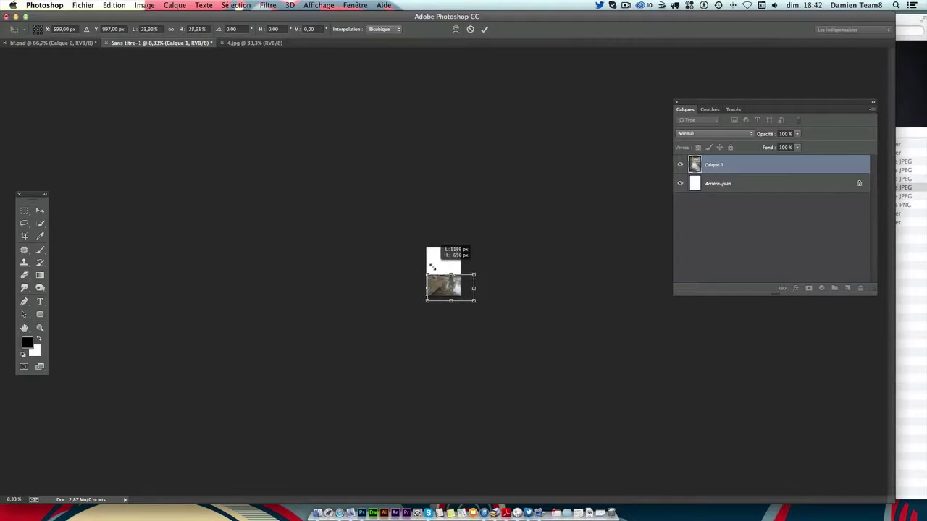
Fit the photo to the page width, apply it, and move it to the bottom edge
{"action": "key", "text": "ctrl+plus"}
{"action": "key", "text": "ctrl+plus"}
{"action": "key", "text": "ctrl+plus"}
{"action": "key", "text": "ctrl+plus"}
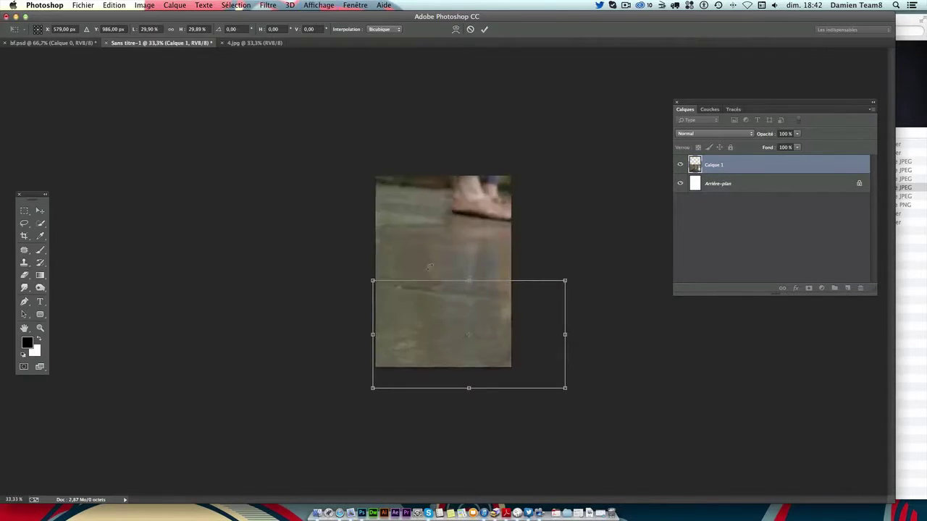
{"action": "left_click_drag", "start_coordinate": [566, 388], "coordinate": [510, 369]}
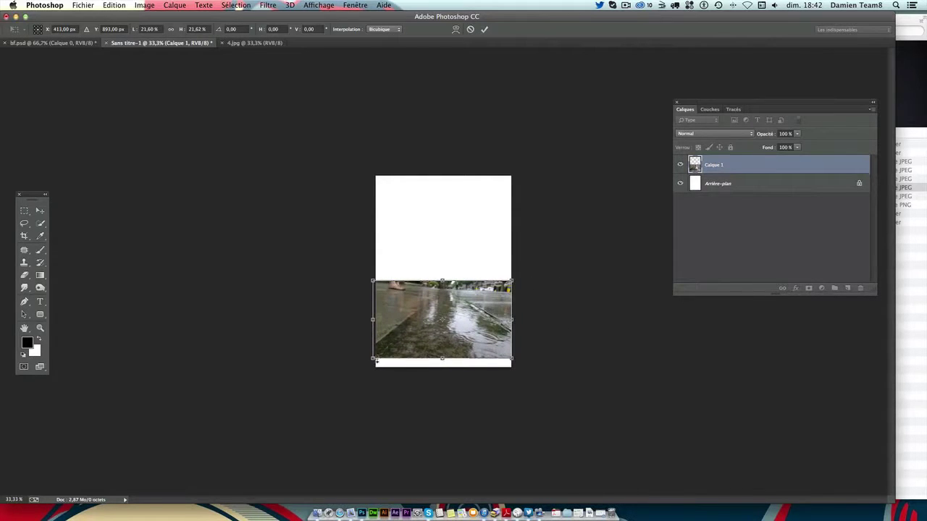
{"action": "left_click_drag", "start_coordinate": [372, 357], "coordinate": [372, 357]}
{"action": "key", "text": "super+plus"}
{"action": "key", "text": "super+plus"}
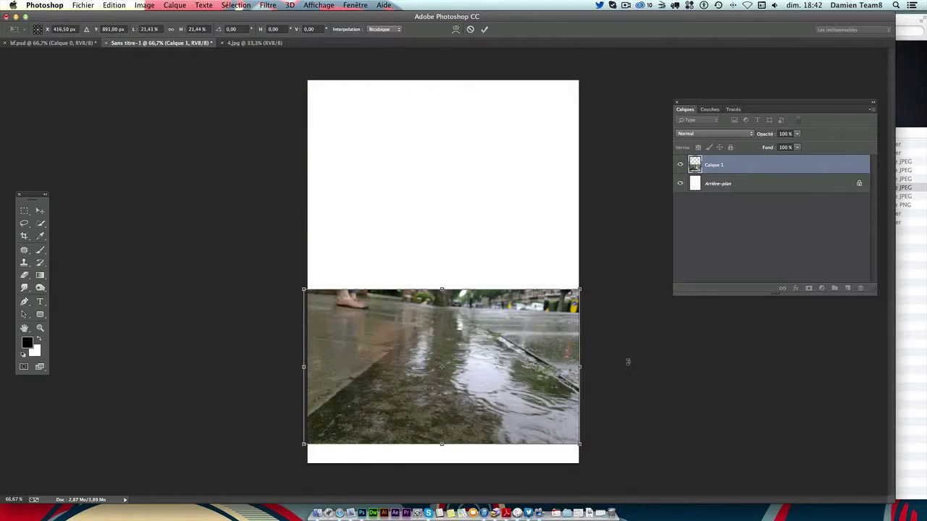
{"action": "key", "text": "Return"}
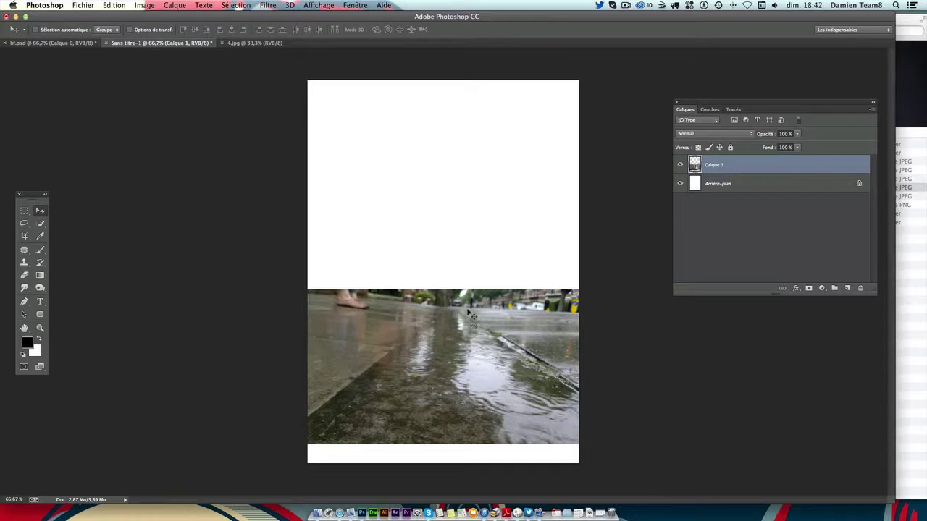
{"action": "left_click_drag", "start_coordinate": [466, 310], "coordinate": [476, 330]}
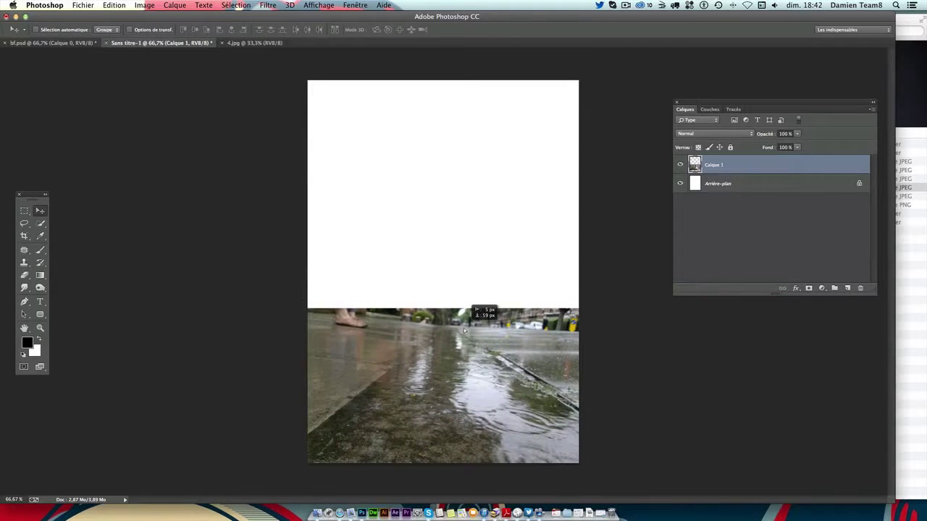
Convert the locked Arrière-plan layer into an editable layer named Calque 0
{"action": "left_click", "coordinate": [734, 186]}
{"action": "double_click", "coordinate": [719, 187]}
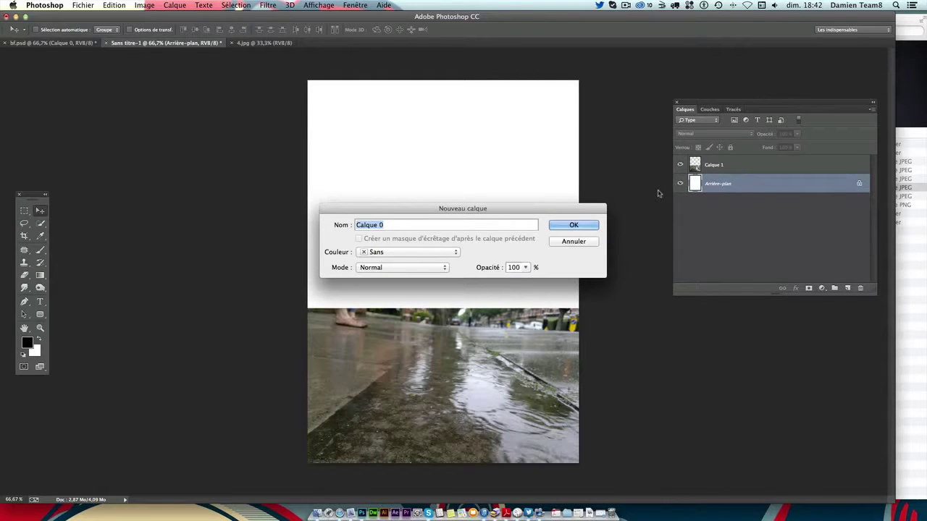
{"action": "key", "text": "Return"}
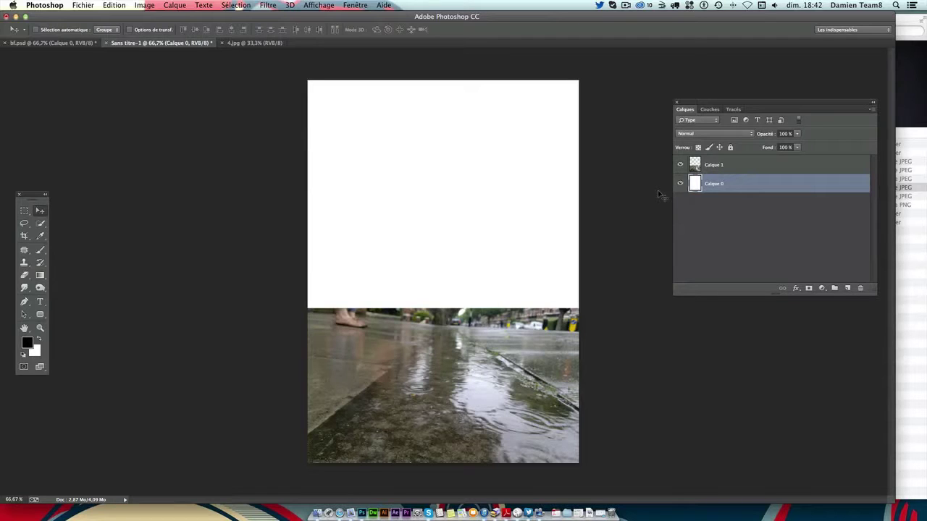
Show the rulers and drag a vertical guide to the page centre at 421 px
{"action": "key", "text": "ctrl+t"}
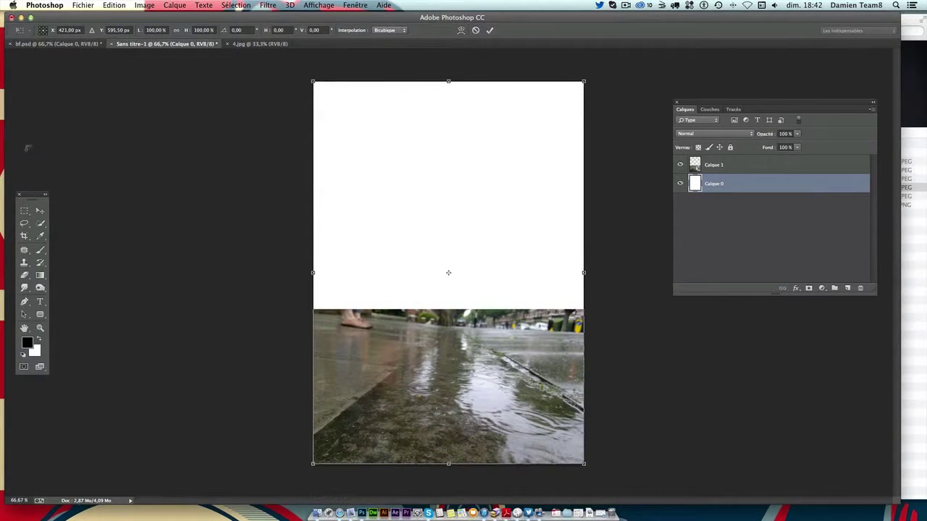
{"action": "key", "text": "ctrl+r"}
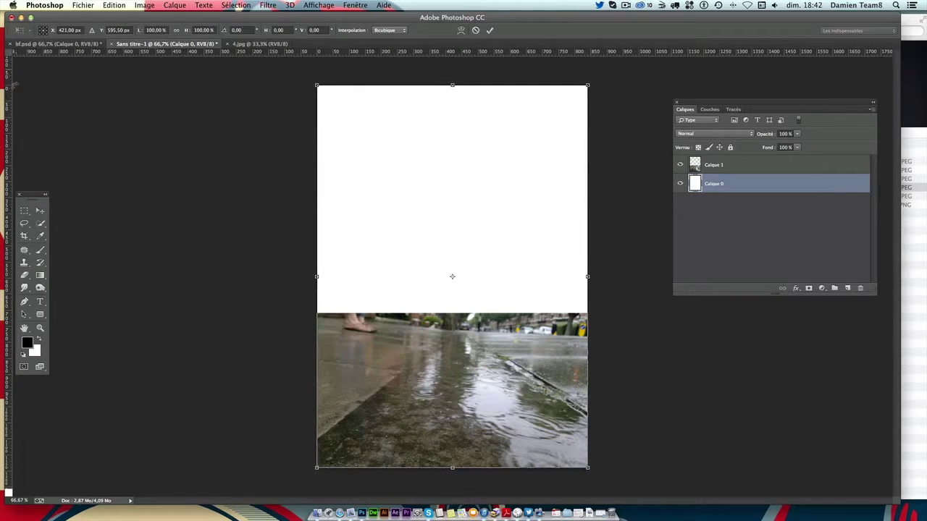
{"action": "key", "text": "ctrl+r"}
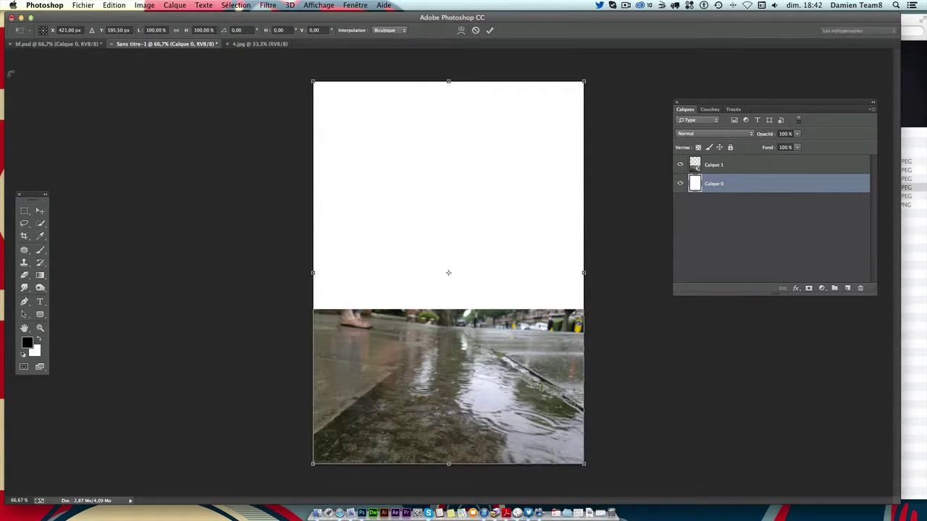
{"action": "key", "text": "ctrl+r"}
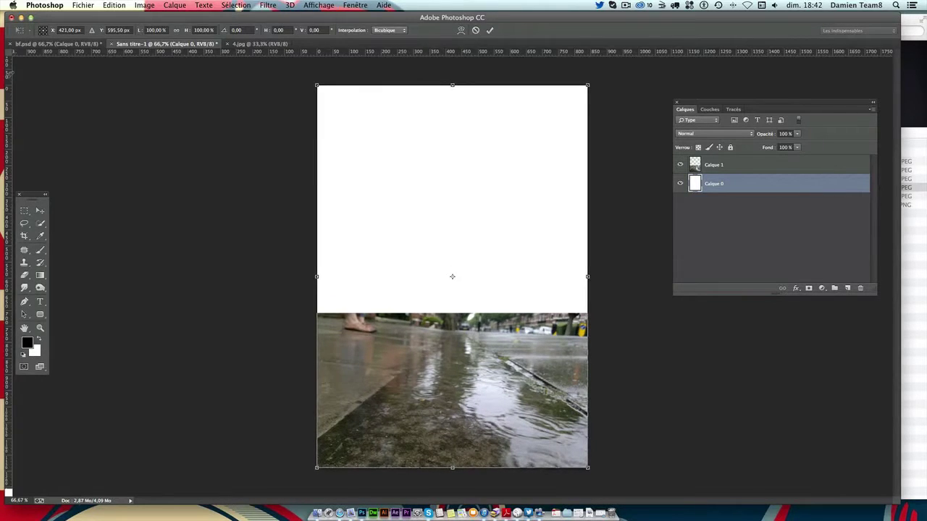
{"action": "key", "text": "ctrl+r"}
{"action": "key", "text": "ctrl+r"}
{"action": "mouse_move", "coordinate": [7, 161]}
{"action": "left_mouse_down"}
{"action": "mouse_move", "coordinate": [451, 145]}
{"action": "mouse_move", "coordinate": [401, 148]}
{"action": "mouse_move", "coordinate": [447, 143]}
{"action": "mouse_move", "coordinate": [444, 86]}
{"action": "mouse_move", "coordinate": [459, 82]}
{"action": "mouse_move", "coordinate": [452, 86]}
{"action": "left_mouse_up"}
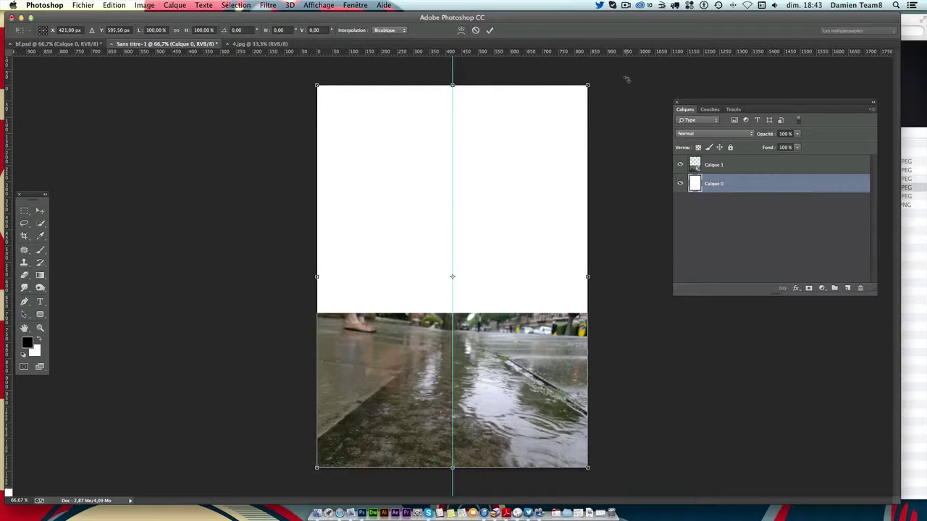
{"action": "key", "text": "Return"}
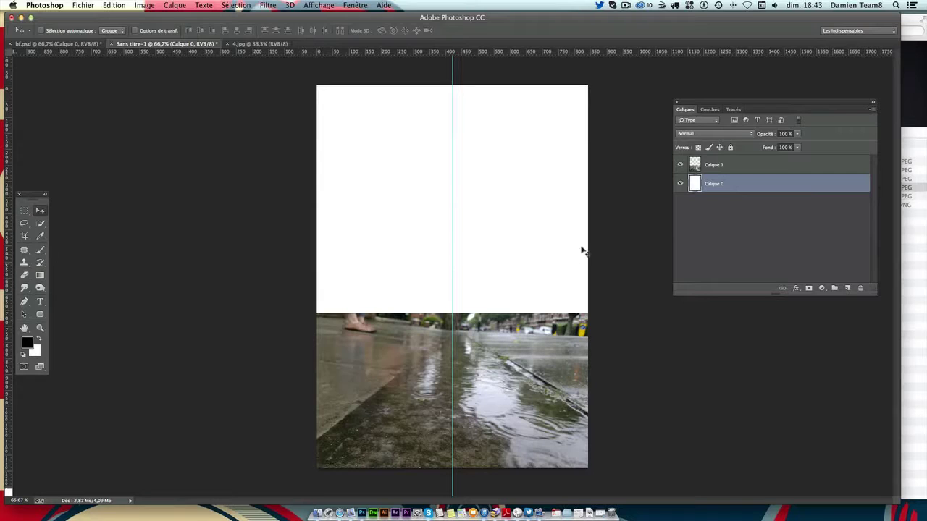
Shift Calque 1 up and right so it centres on the guide at X 420,50 px
{"action": "left_click", "coordinate": [767, 167]}
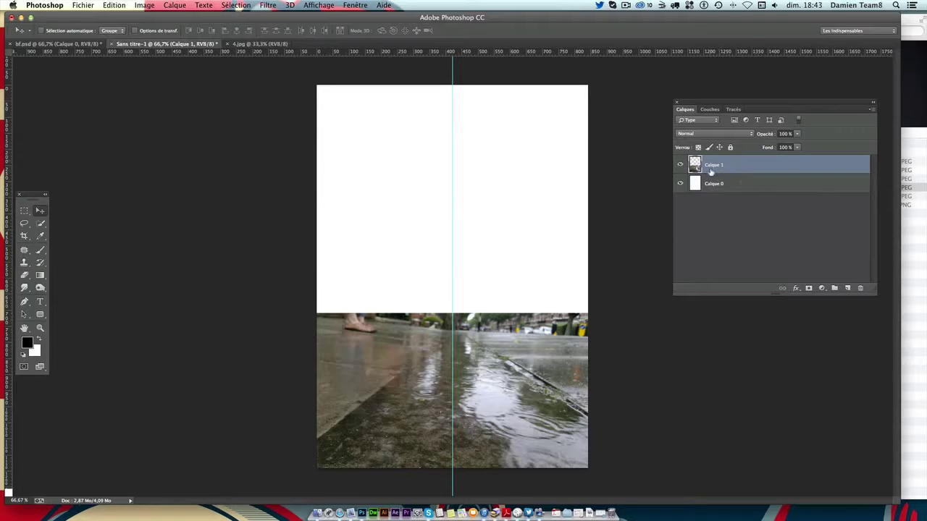
{"action": "key", "text": "ctrl+t"}
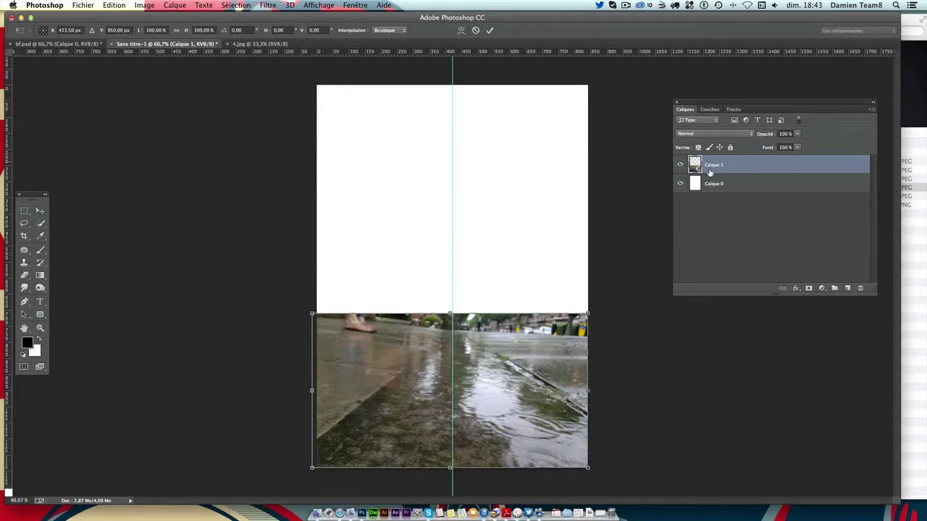
{"action": "key", "text": "ctrl+1"}
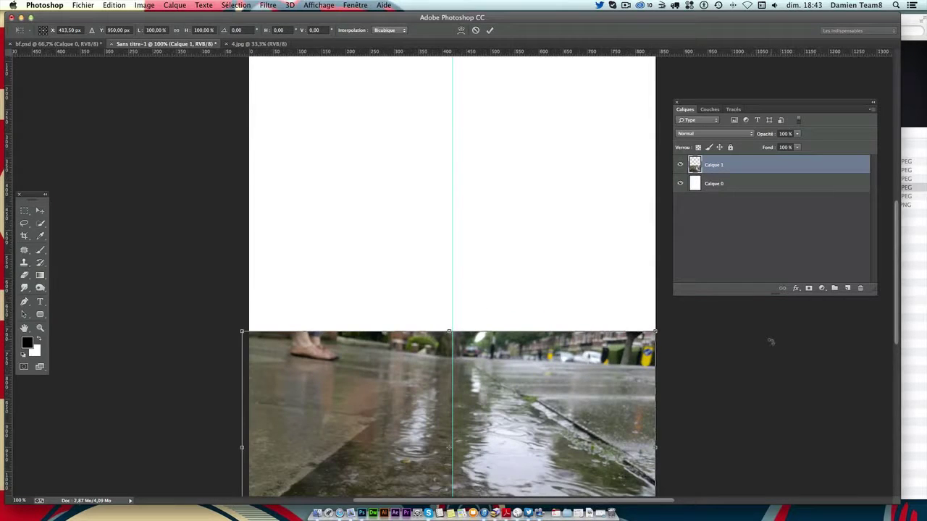
{"action": "left_click_drag", "start_coordinate": [464, 317], "coordinate": [464, 291]}
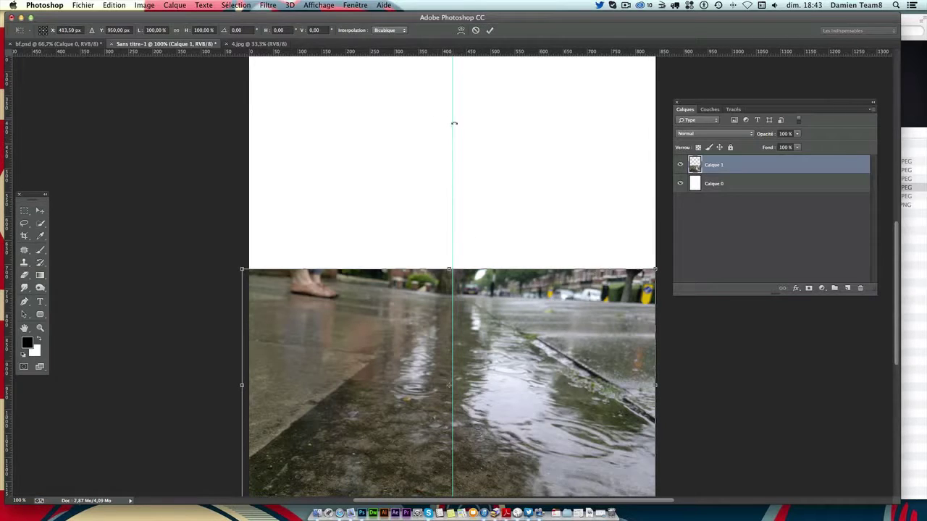
{"action": "key", "text": "Right"}
{"action": "key", "text": "Right"}
{"action": "key", "text": "Right"}
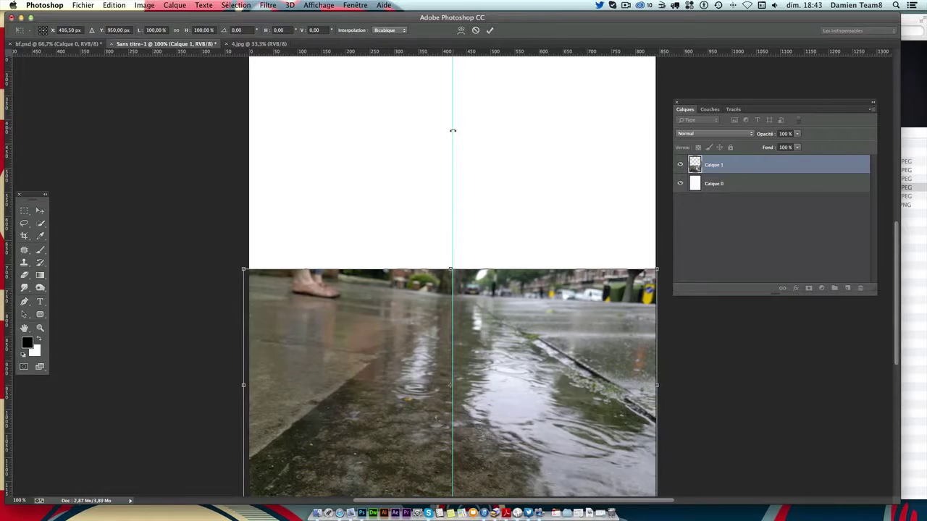
{"action": "key", "text": "Right"}
{"action": "key", "text": "Right"}
{"action": "key", "text": "Right"}
{"action": "key", "text": "Right"}
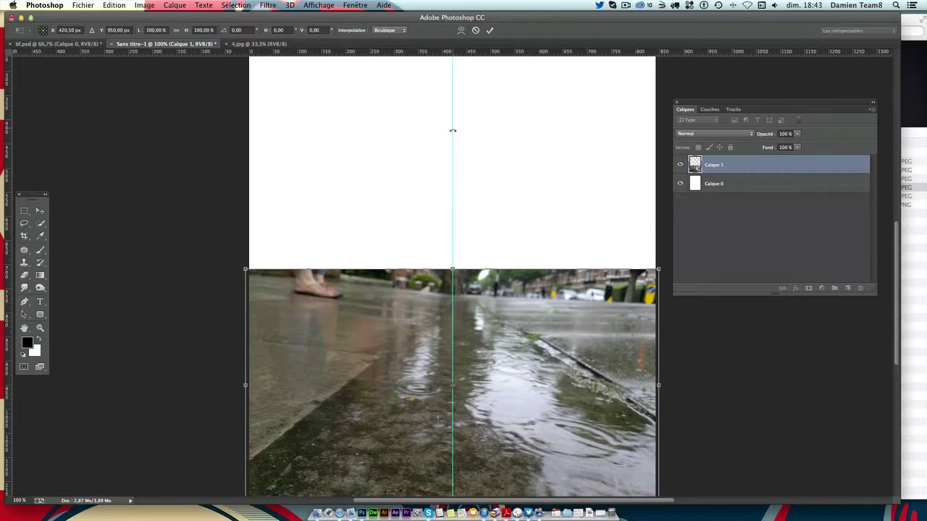
{"action": "key", "text": "Return"}
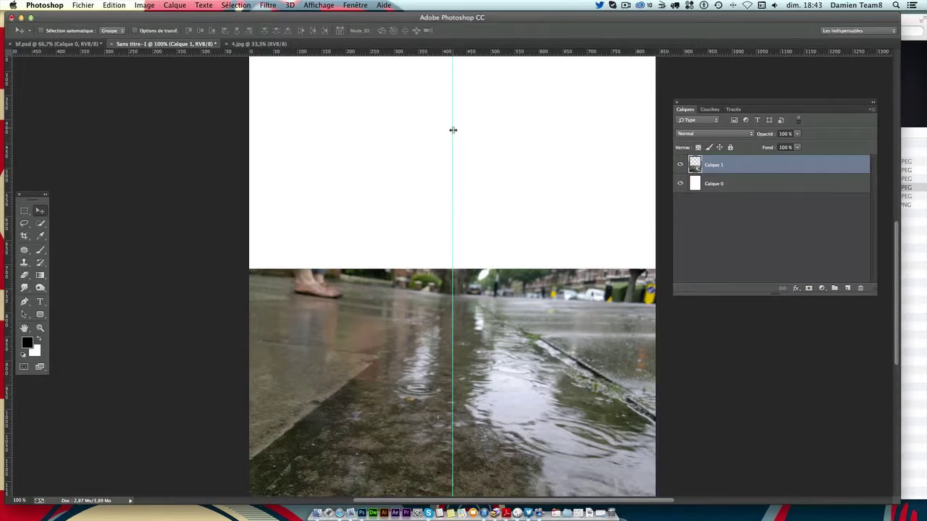
{"action": "key", "text": "super+minus"}
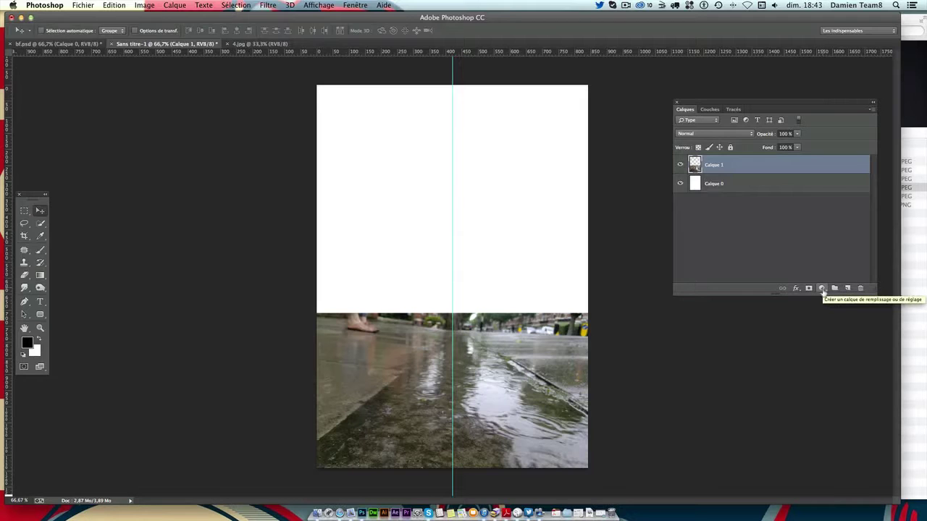
Add a Noir et blanc black-and-white adjustment layer to grey the street photo
{"action": "left_click", "coordinate": [821, 289]}
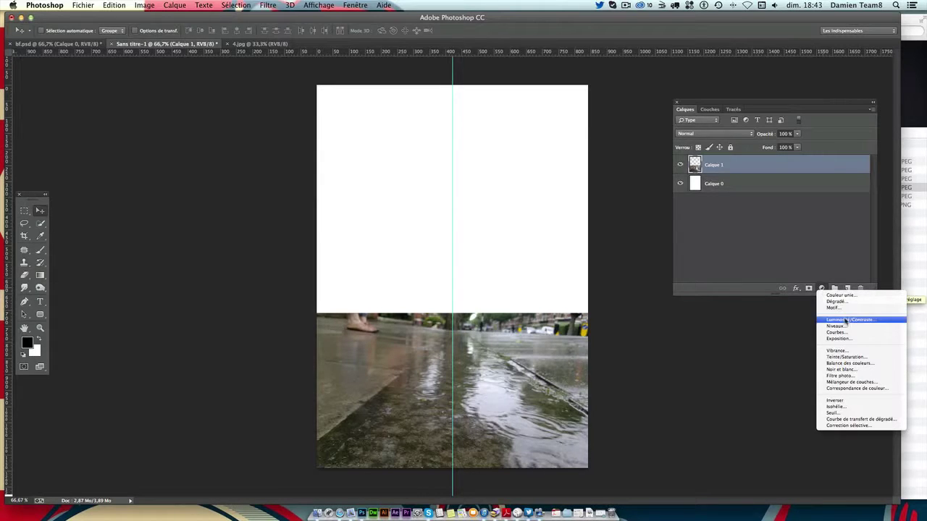
{"action": "left_click", "coordinate": [847, 369]}
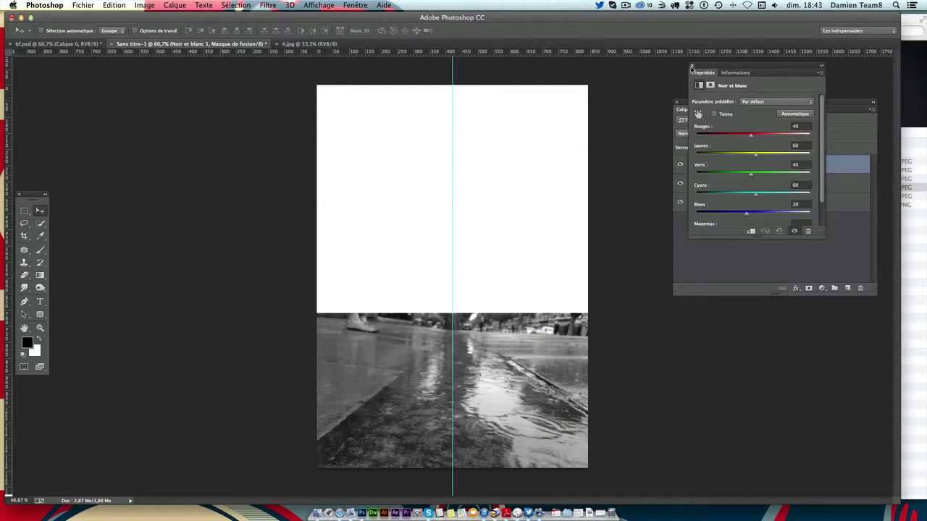
{"action": "left_click", "coordinate": [691, 66]}
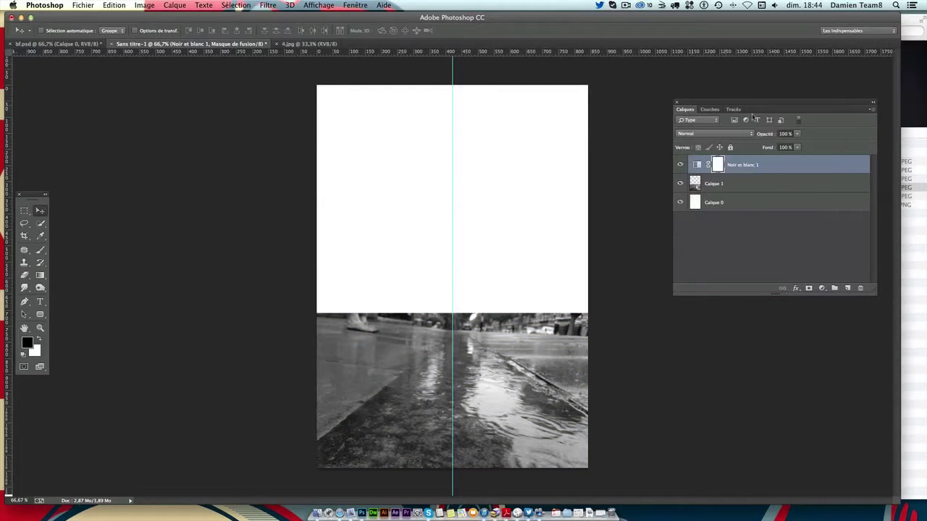
{"action": "left_click", "coordinate": [737, 235]}
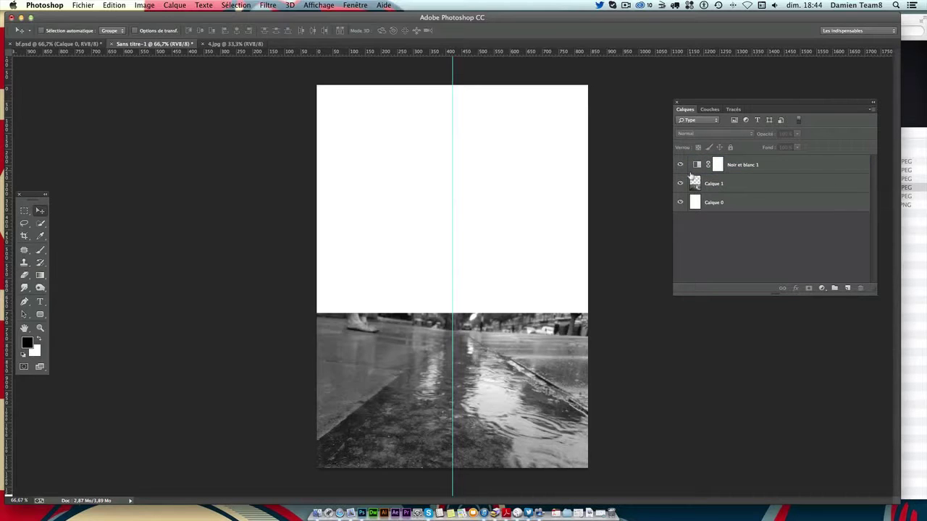
{"action": "left_click", "coordinate": [768, 166]}
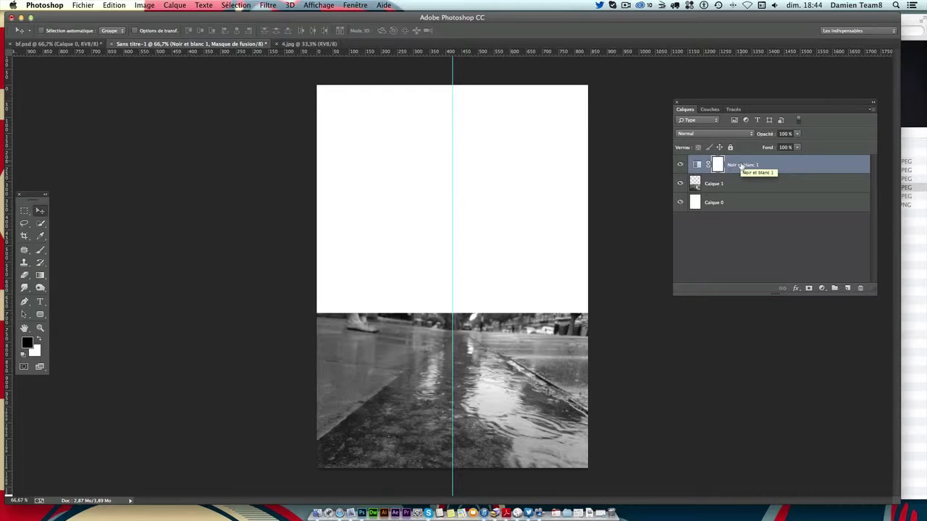
{"action": "left_click", "coordinate": [729, 186]}
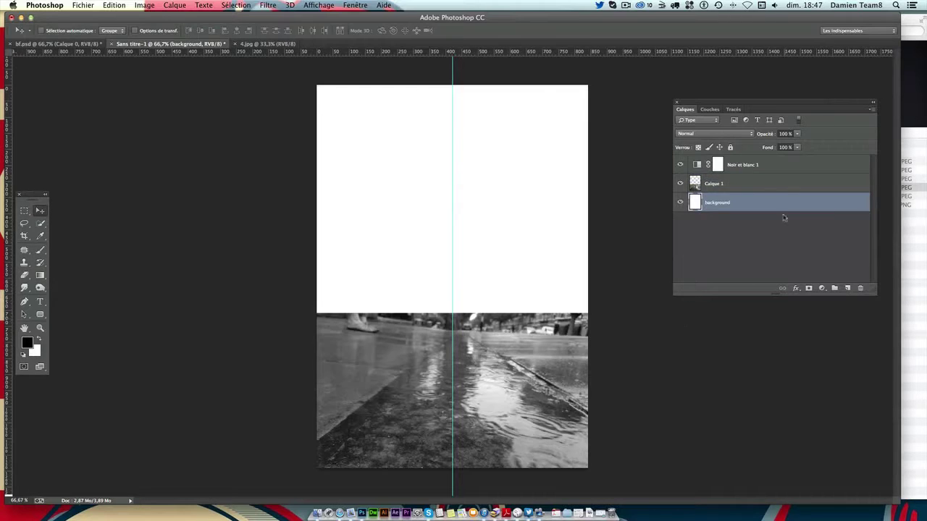
Set the foreground colour to the dark blue-grey #1d2025
{"action": "left_click", "coordinate": [680, 203]}
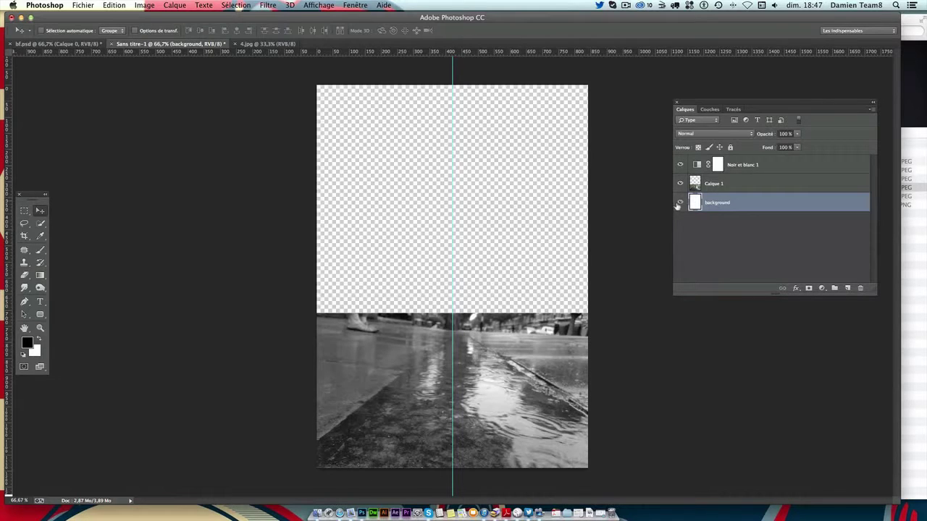
{"action": "left_click", "coordinate": [680, 203]}
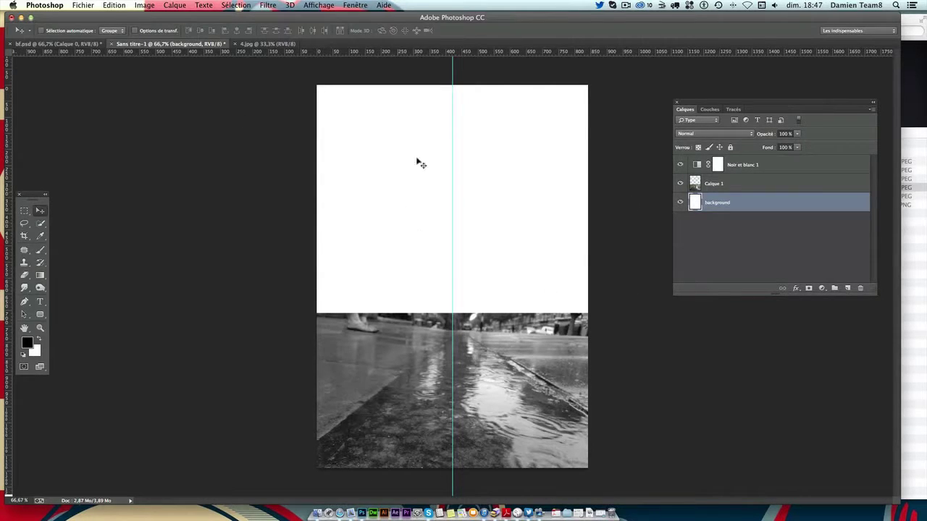
{"action": "left_click", "coordinate": [29, 343]}
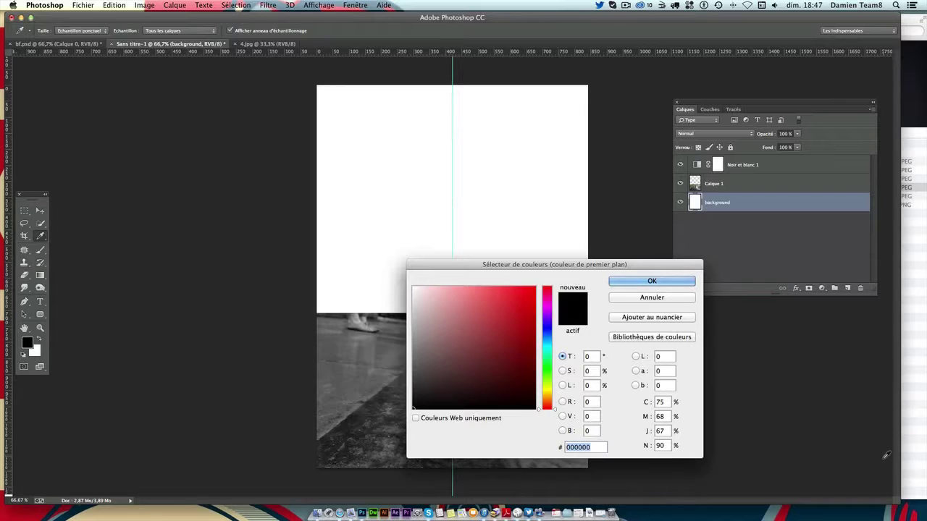
{"action": "type", "text": "1d"}
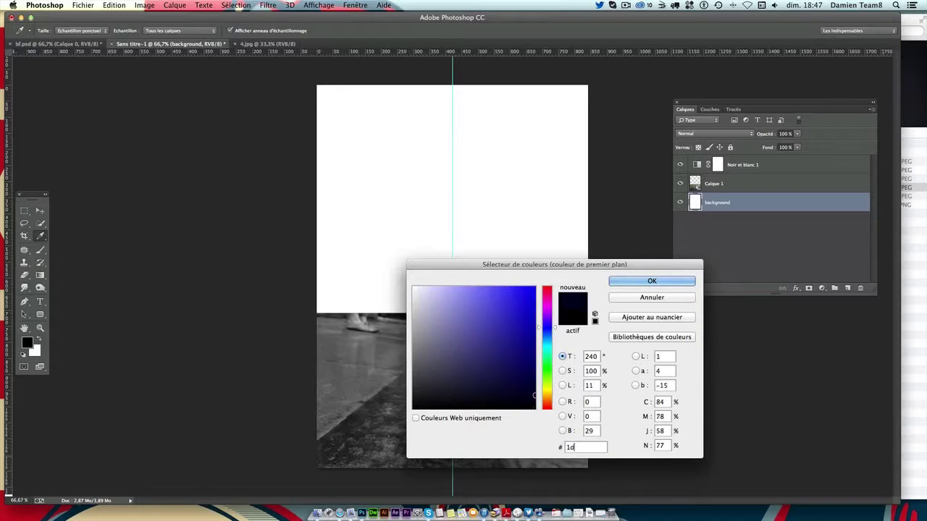
{"action": "type", "text": "2022"}
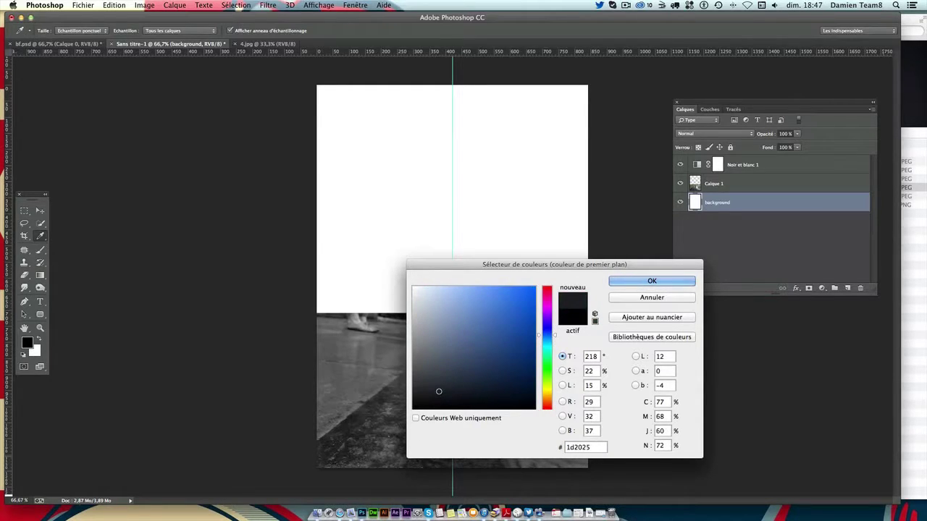
{"action": "key", "text": "Return"}
{"action": "key", "text": "v"}
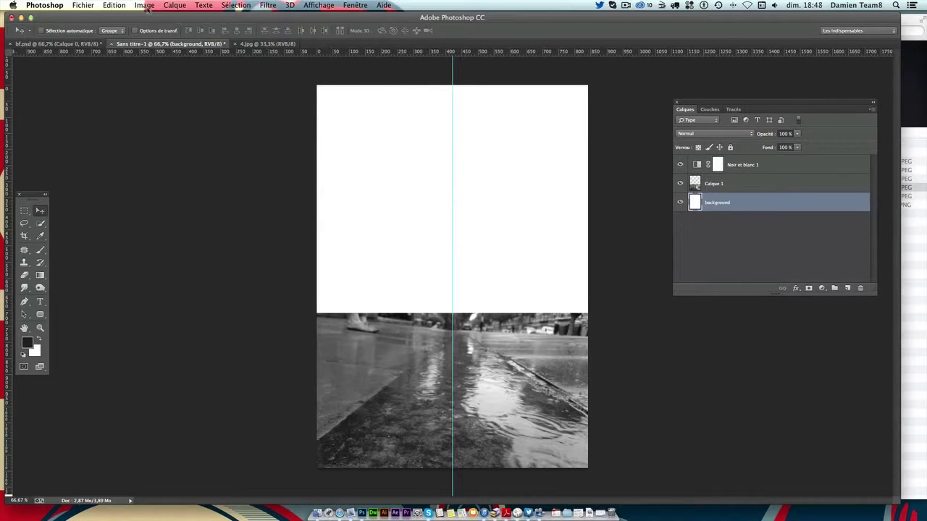
Fill the background layer with the dark foreground colour using Edition > Remplir
{"action": "left_click", "coordinate": [113, 6]}
{"action": "left_click", "coordinate": [165, 163]}
{"action": "left_click", "coordinate": [381, 187]}
{"action": "left_click", "coordinate": [370, 182]}
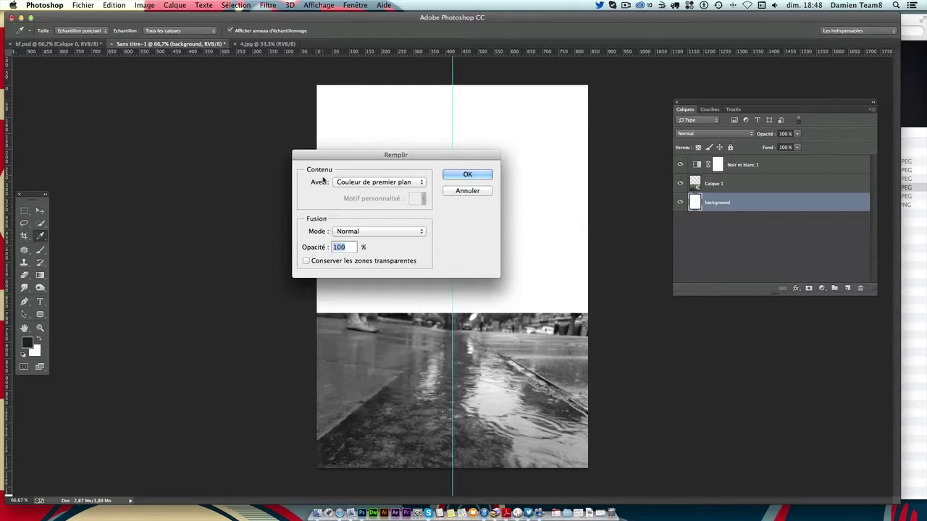
{"action": "left_click", "coordinate": [466, 176]}
{"action": "key", "text": "v"}
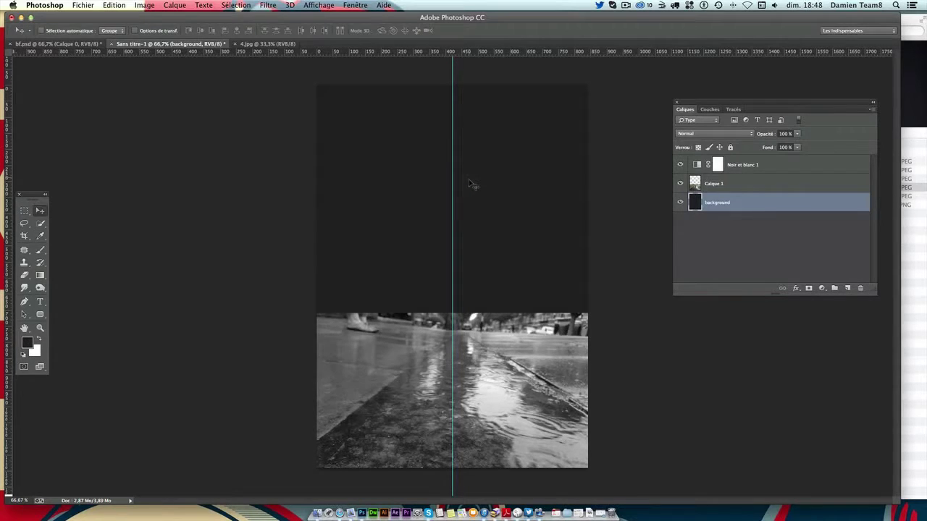
{"action": "key", "text": "ctrl+z"}
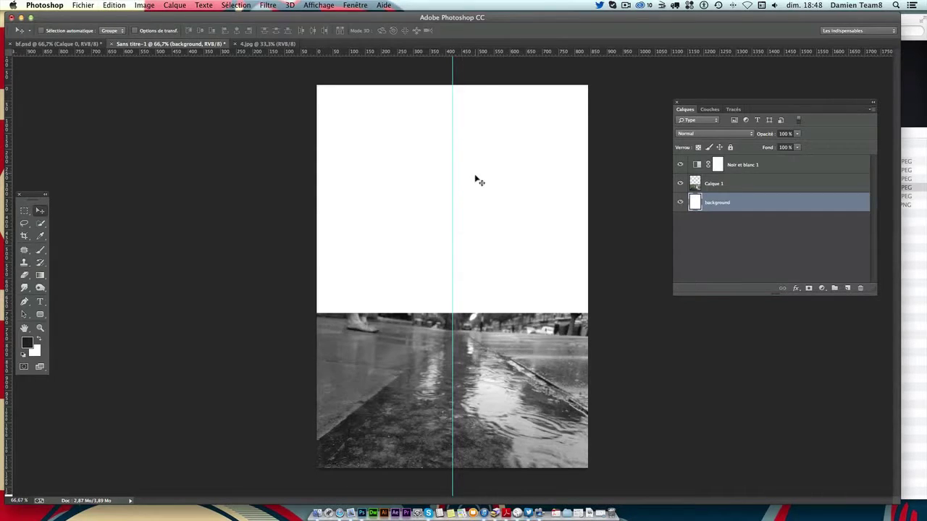
{"action": "key", "text": "shift+BackSpace"}
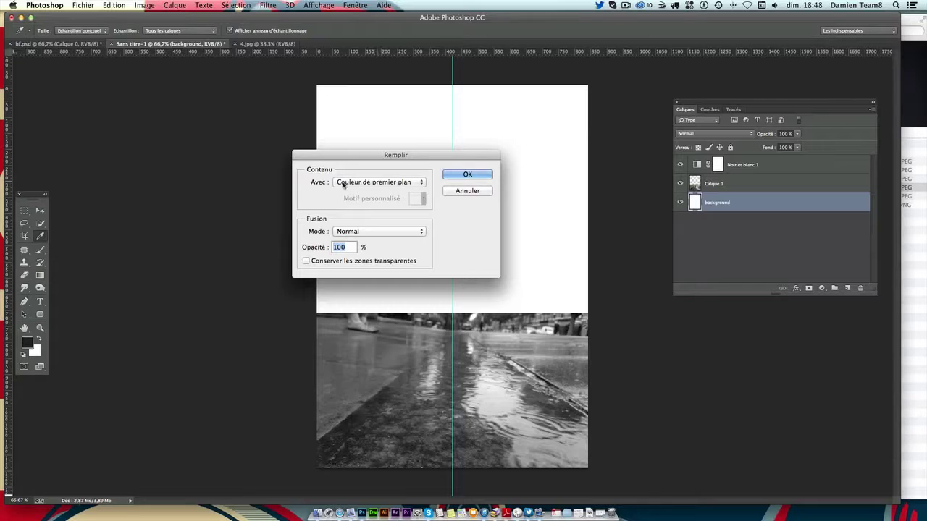
{"action": "left_click_drag", "start_coordinate": [335, 163], "coordinate": [359, 151]}
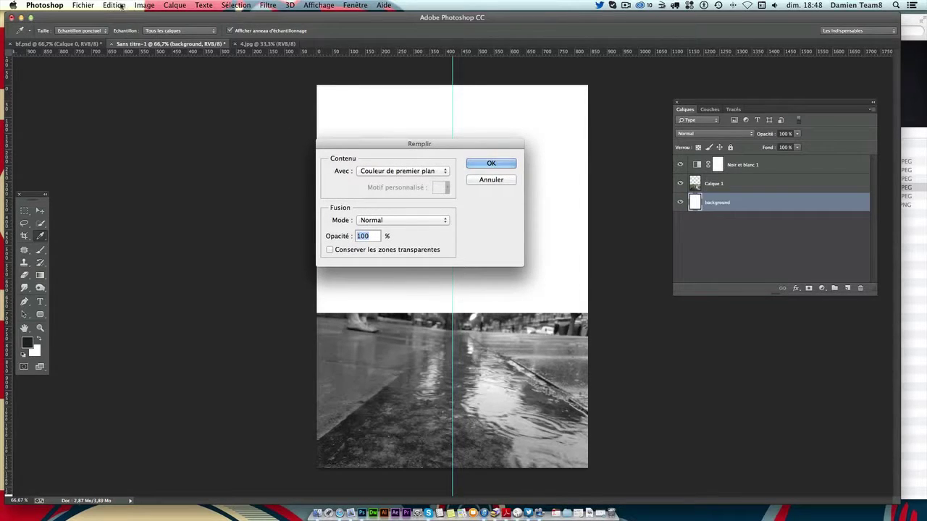
{"action": "left_click", "coordinate": [491, 163]}
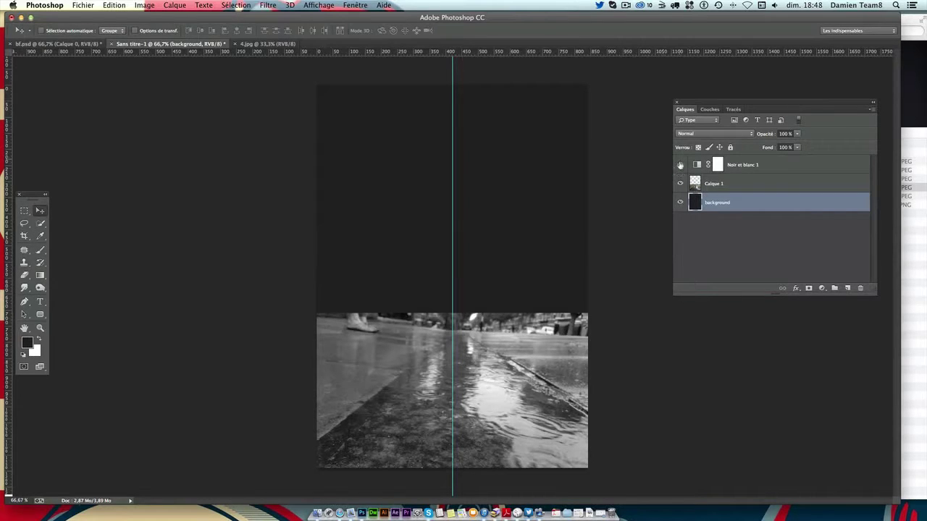
Toggle the Noir et blanc 1 black-and-white effect on and off to compare the street in colour
{"action": "left_click", "coordinate": [757, 160]}
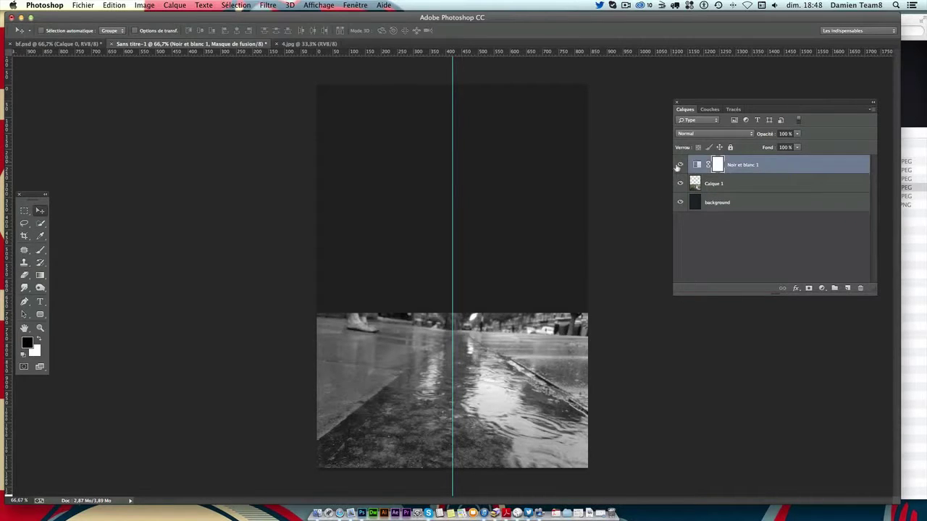
{"action": "left_click", "coordinate": [679, 165]}
{"action": "left_click", "coordinate": [679, 164]}
{"action": "left_click", "coordinate": [679, 165]}
{"action": "left_click", "coordinate": [679, 164]}
{"action": "left_click", "coordinate": [705, 183]}
{"action": "left_click", "coordinate": [680, 165]}
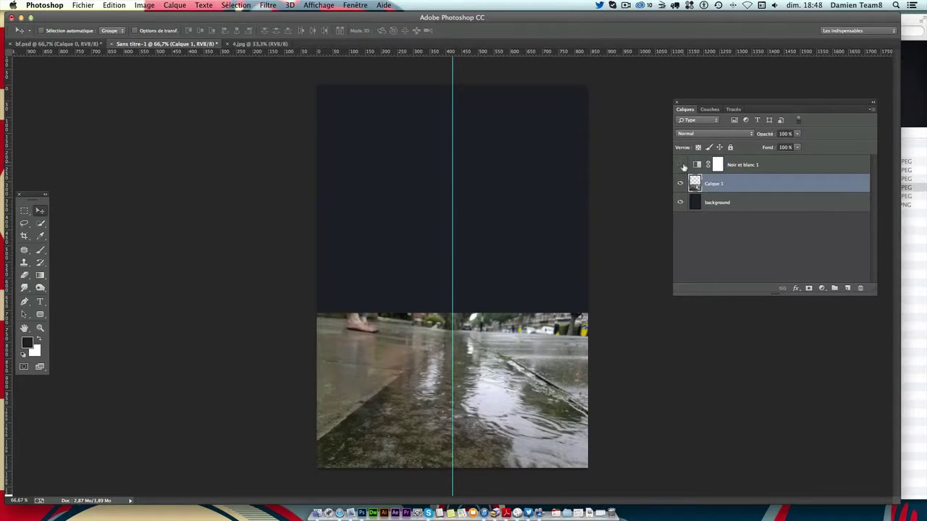
{"action": "left_click", "coordinate": [681, 165]}
Target the Noir et blanc 1 layer mask for editing
{"action": "left_click", "coordinate": [734, 166]}
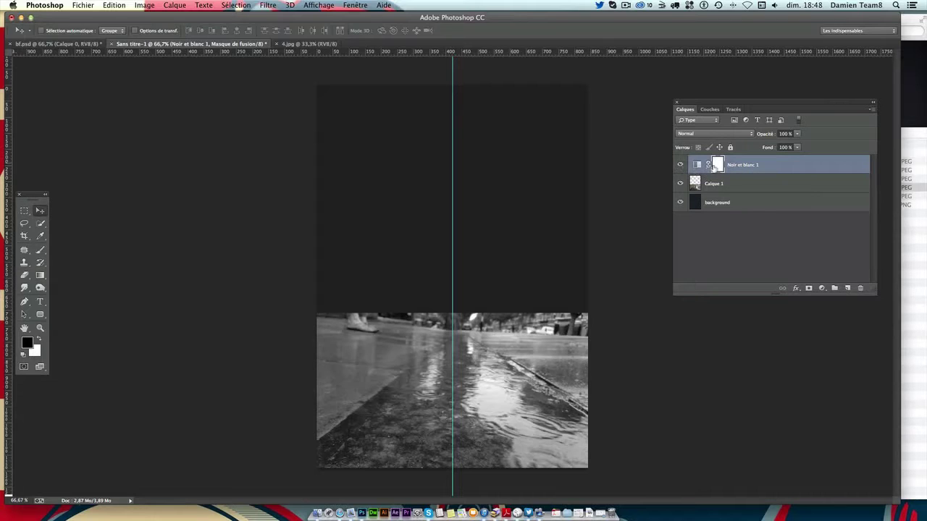
{"action": "left_click", "coordinate": [697, 165]}
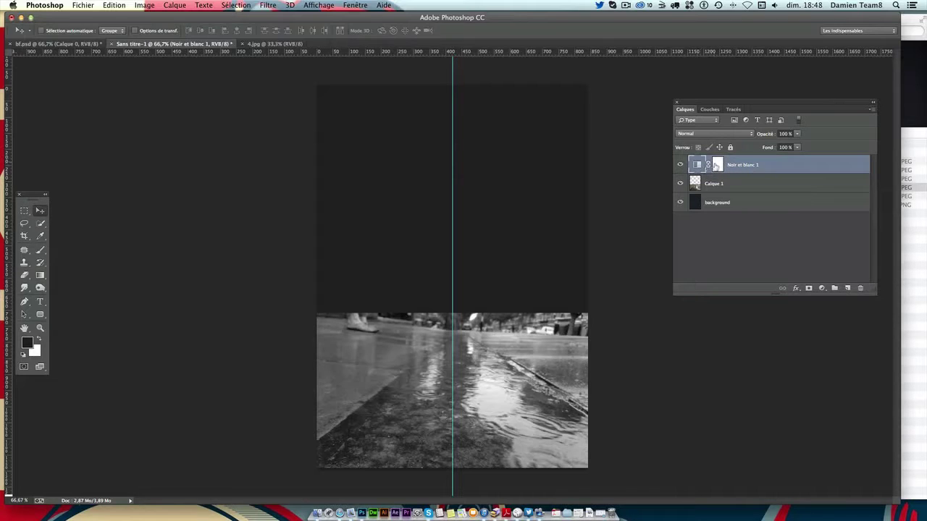
{"action": "left_click", "coordinate": [716, 165]}
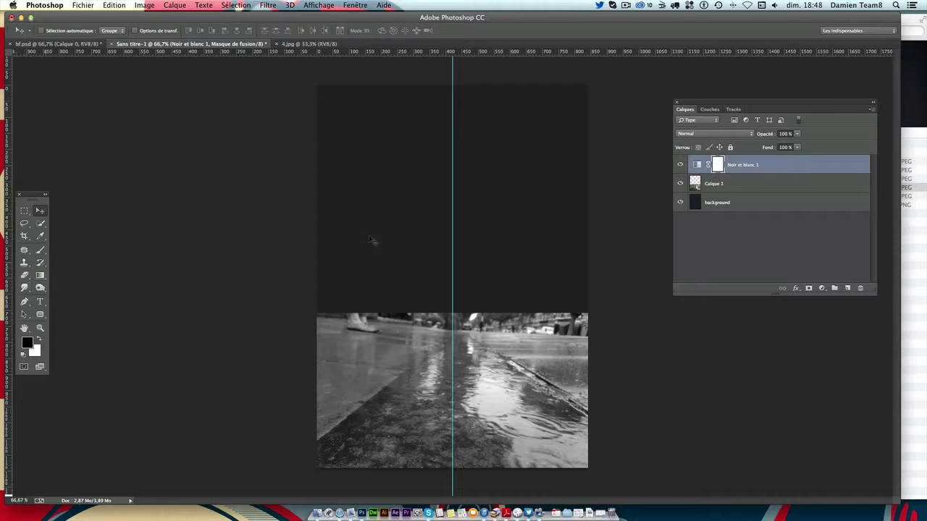
{"action": "left_click", "coordinate": [695, 171]}
{"action": "left_click", "coordinate": [718, 166]}
Draw a vertical Gradient tool fade on the mask from the canvas top to mid-page
{"action": "left_click", "coordinate": [40, 276]}
{"action": "right_click", "coordinate": [42, 277]}
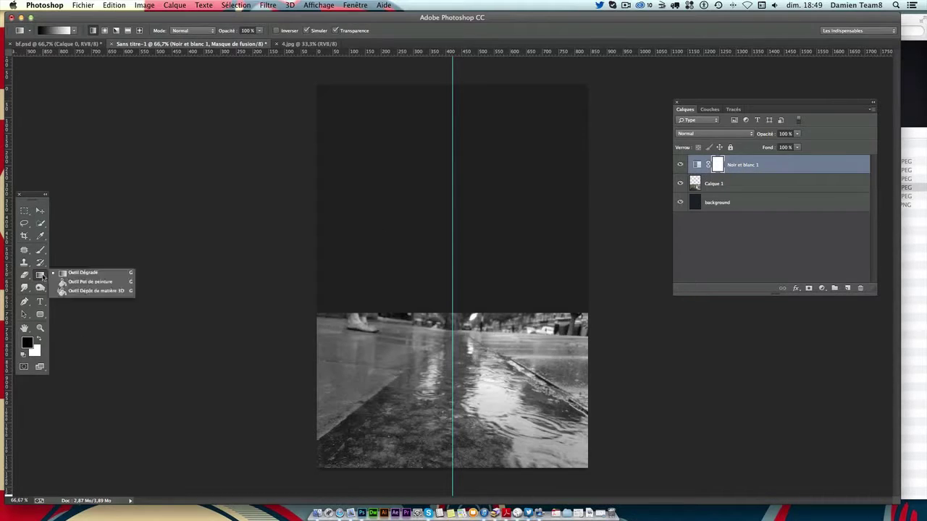
{"action": "left_click", "coordinate": [42, 277]}
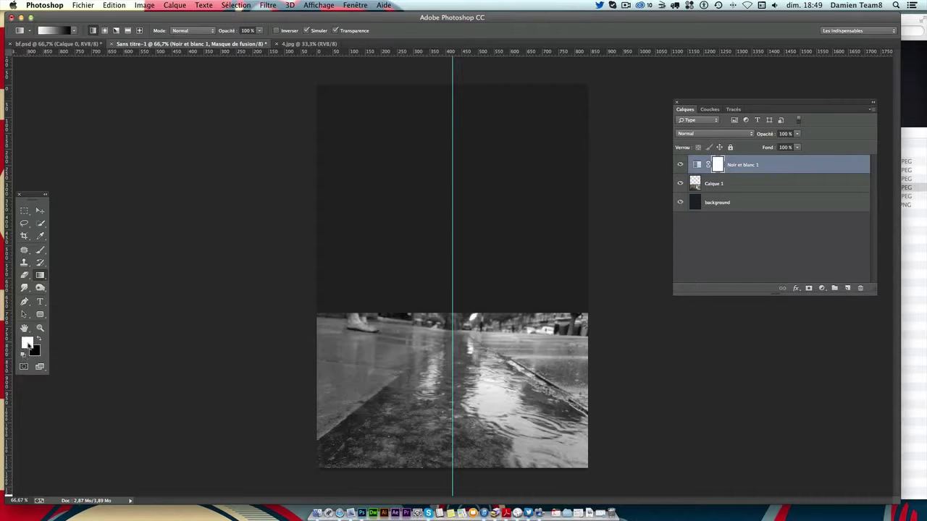
{"action": "left_click_drag", "start_coordinate": [387, 292], "coordinate": [386, 95]}
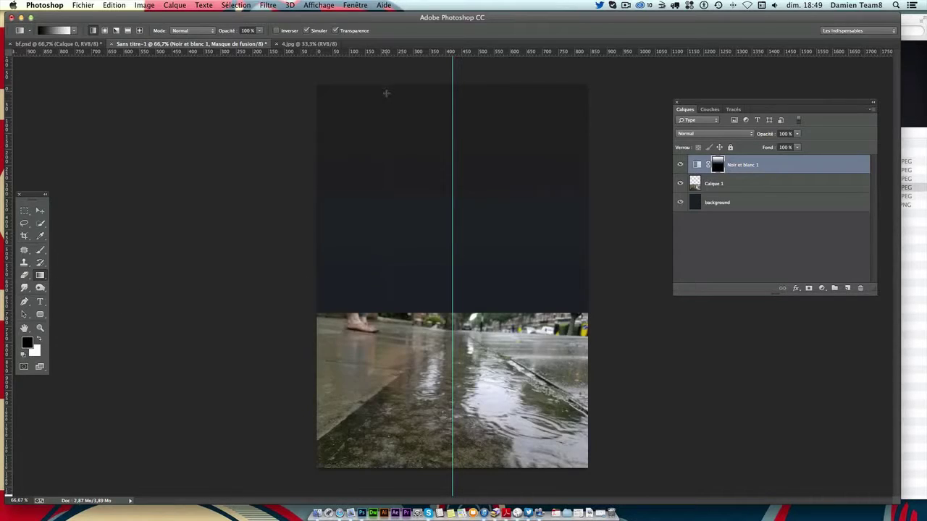
{"action": "left_click_drag", "start_coordinate": [367, 293], "coordinate": [395, 108]}
{"action": "mouse_move", "coordinate": [395, 150]}
{"action": "left_mouse_down"}
{"action": "mouse_move", "coordinate": [402, 320]}
{"action": "mouse_move", "coordinate": [409, 299]}
{"action": "left_mouse_up"}
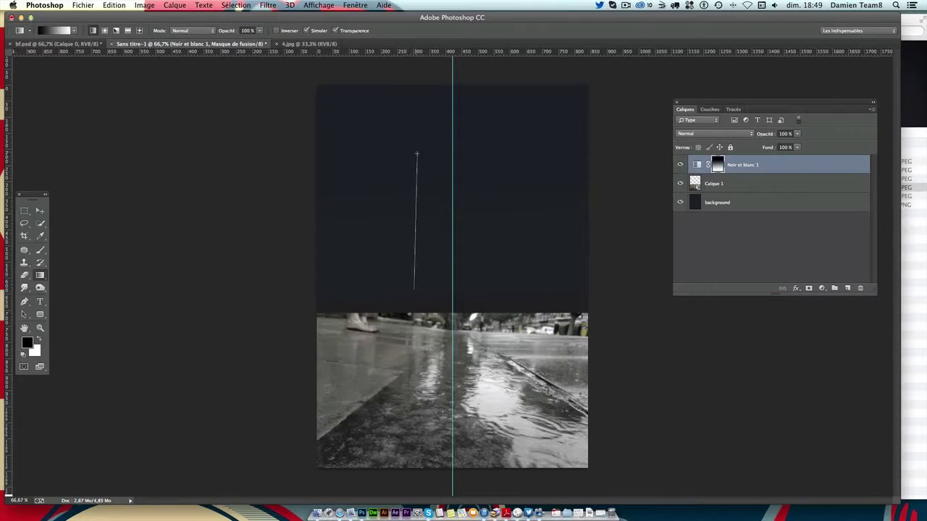
{"action": "left_click_drag", "start_coordinate": [406, 102], "coordinate": [407, 209]}
{"action": "left_click_drag", "start_coordinate": [407, 85], "coordinate": [409, 312]}
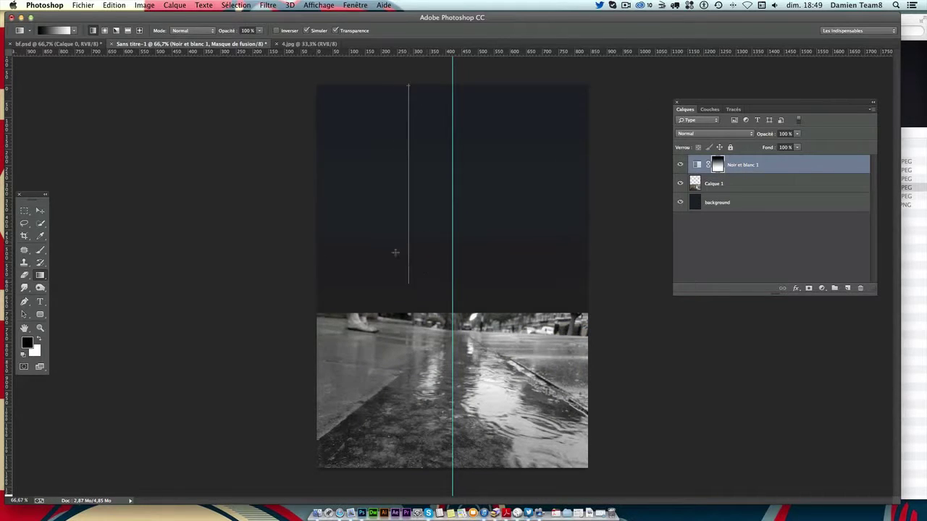
{"action": "left_click_drag", "start_coordinate": [417, 85], "coordinate": [415, 313]}
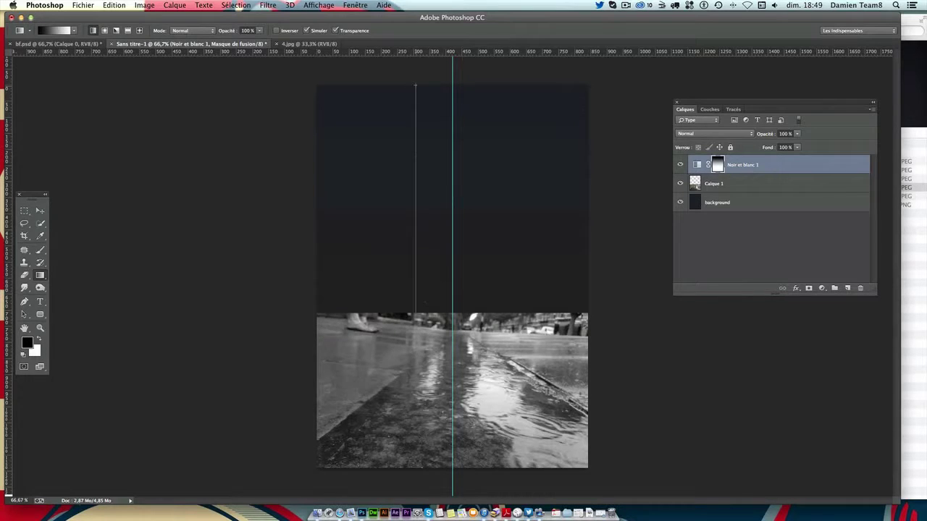
{"action": "left_click_drag", "start_coordinate": [420, 71], "coordinate": [420, 116]}
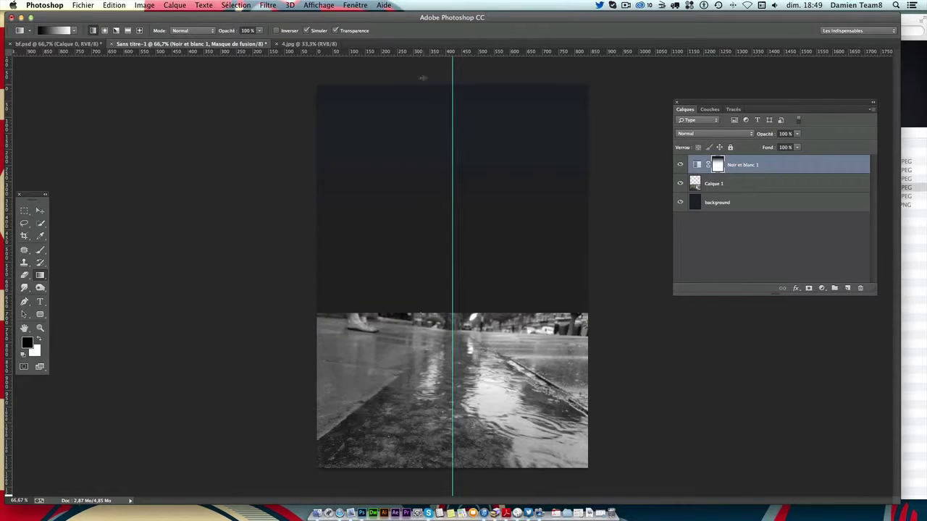
{"action": "left_click_drag", "start_coordinate": [422, 78], "coordinate": [423, 312]}
Open the helicopter photo 5.jpg from Finder's imgs folder with Ouvrir avec > Adobe Photoshop CC
{"action": "left_click_drag", "start_coordinate": [381, 90], "coordinate": [385, 327]}
{"action": "left_click", "coordinate": [900, 290]}
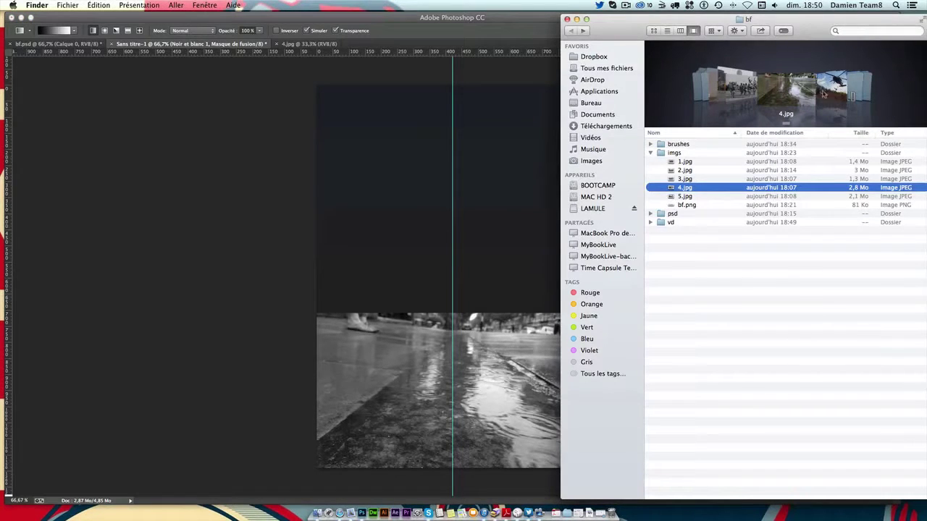
{"action": "left_click", "coordinate": [823, 96]}
{"action": "right_click", "coordinate": [681, 197]}
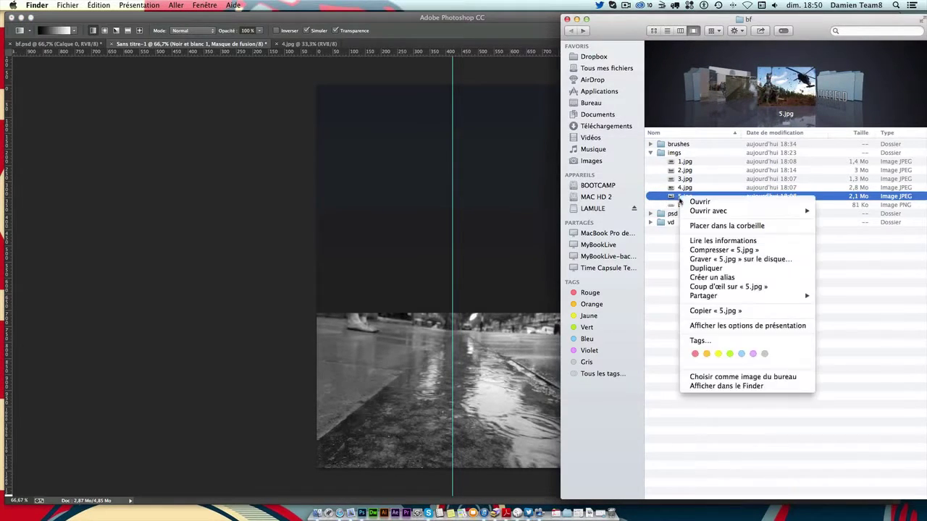
{"action": "left_click", "coordinate": [601, 236]}
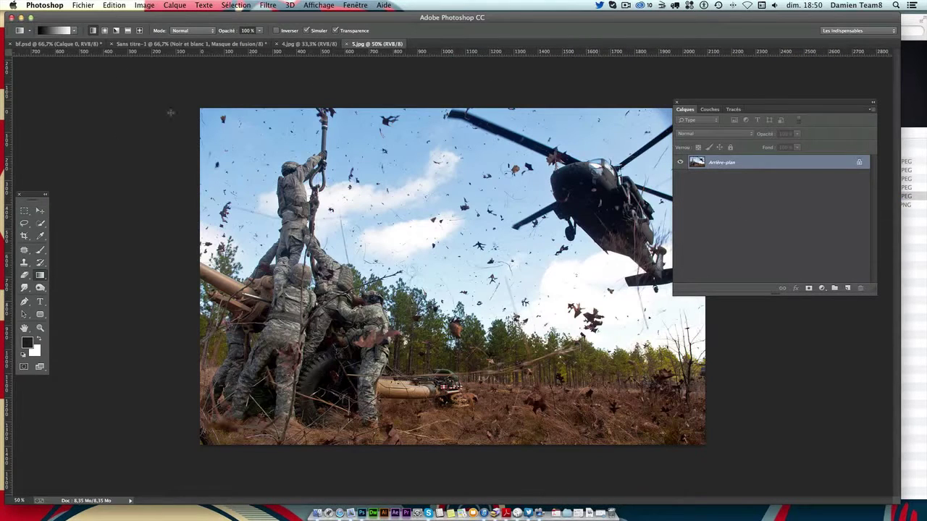
Select all of 5.jpg and return to the Sans titre-1 poster document
{"action": "key", "text": "ctrl+a"}
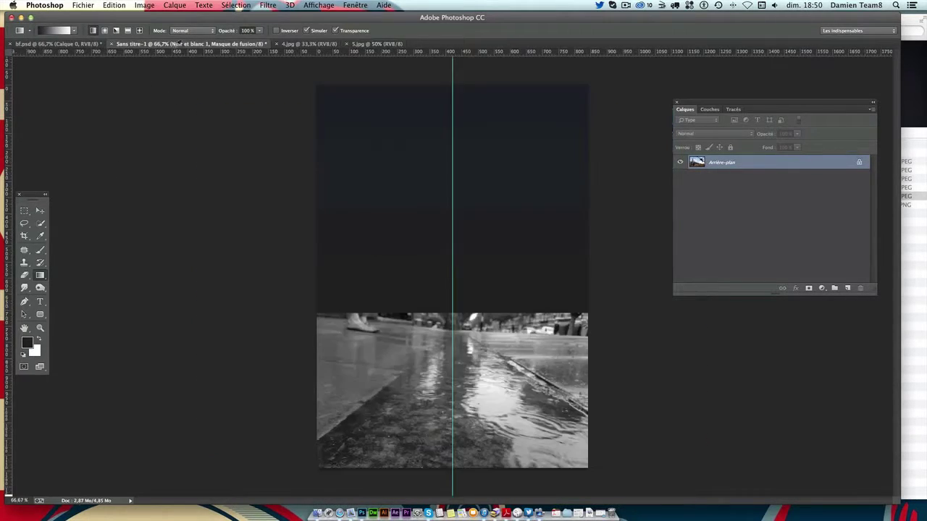
{"action": "left_click", "coordinate": [189, 44]}
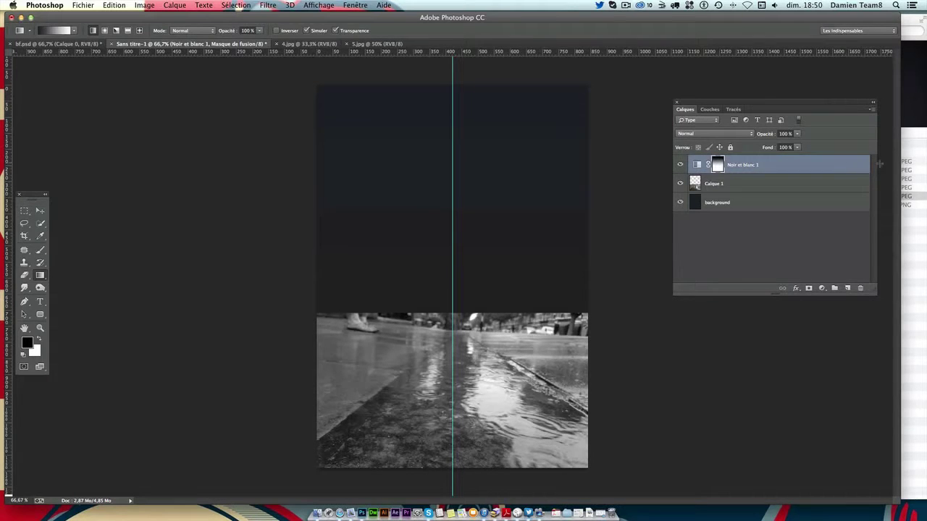
Rename the Calque 1 street layer to 'sol'
{"action": "left_click", "coordinate": [743, 187]}
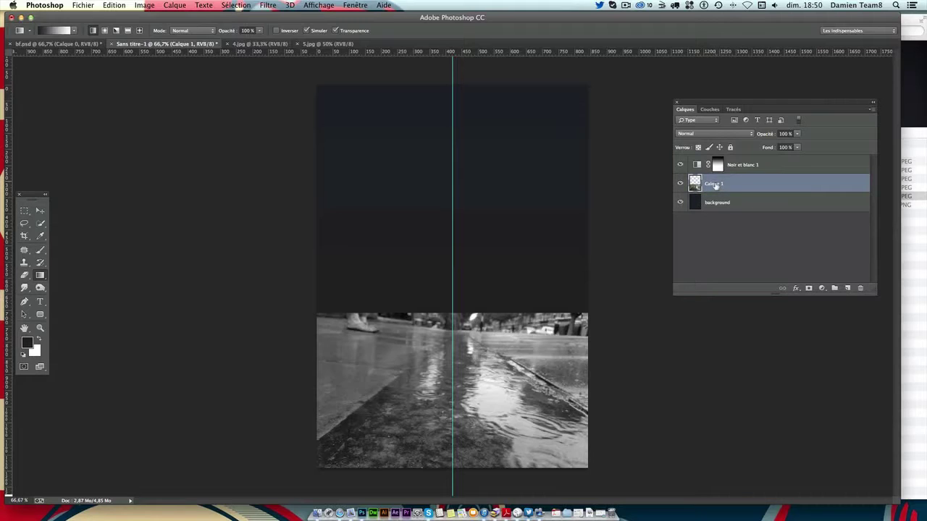
{"action": "double_click", "coordinate": [715, 185]}
{"action": "type", "text": "sol"}
{"action": "key", "text": "Return"}
Paste the helicopter photo as a new layer, leaving the Noir et blanc 1 adjustment hidden
{"action": "key", "text": "ctrl+v"}
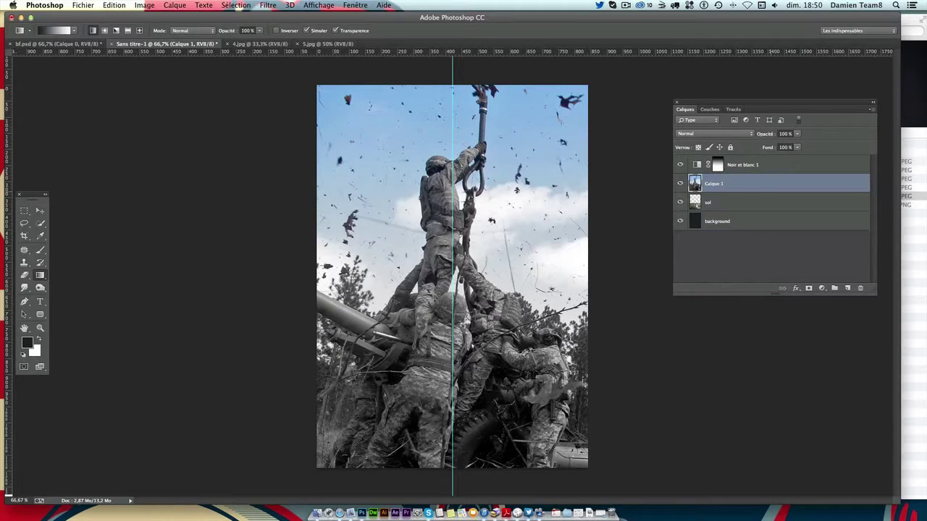
{"action": "left_click", "coordinate": [678, 165]}
{"action": "left_click", "coordinate": [678, 164]}
{"action": "left_click", "coordinate": [679, 164]}
{"action": "left_click", "coordinate": [41, 211]}
Scale the pasted photo down to about 76% and shift it left
{"action": "key", "text": "ctrl+minus"}
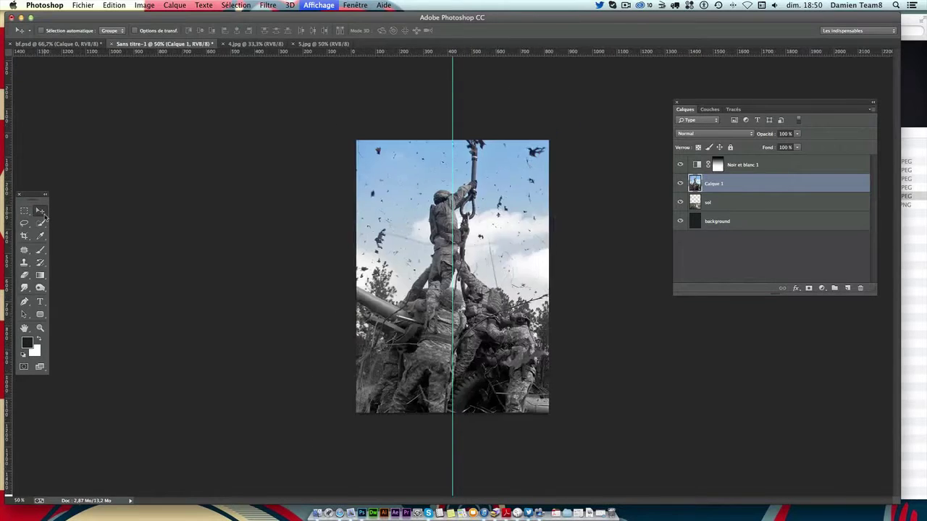
{"action": "key", "text": "ctrl+minus"}
{"action": "key", "text": "ctrl+minus"}
{"action": "key", "text": "ctrl+minus"}
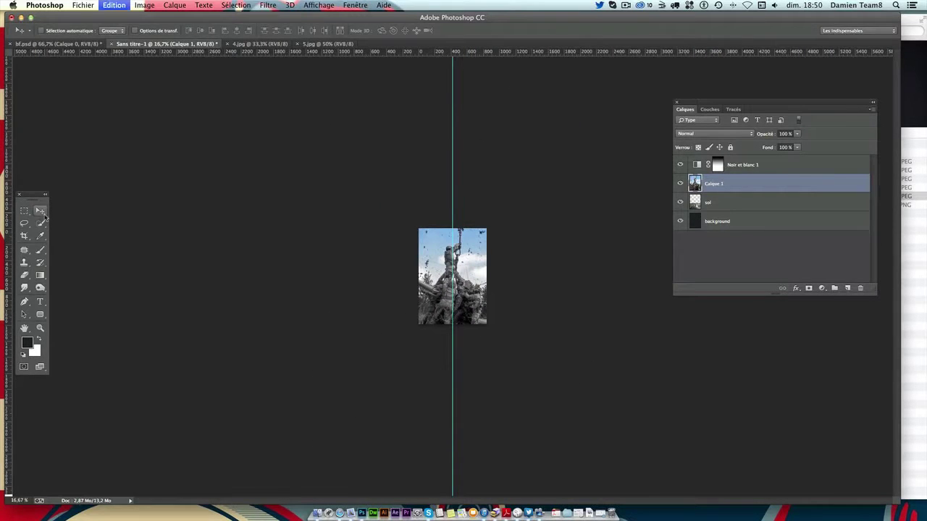
{"action": "key", "text": "ctrl+t"}
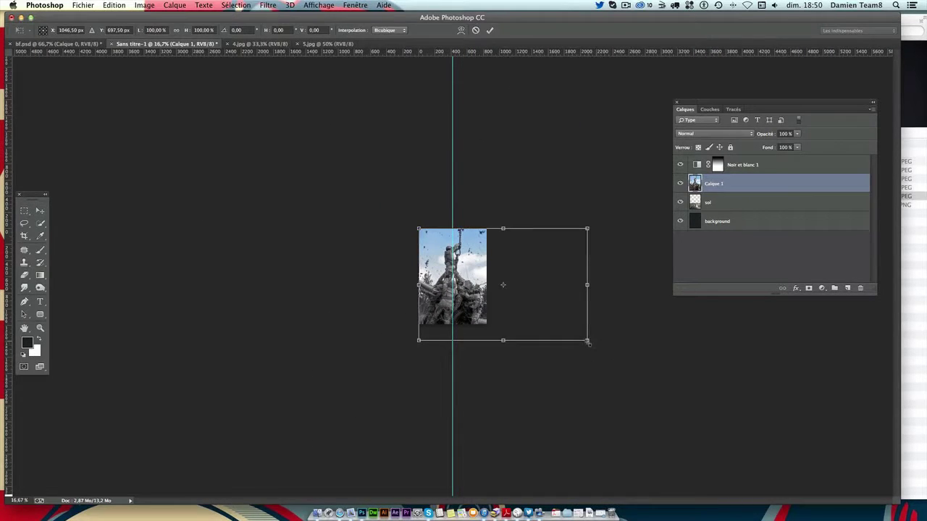
{"action": "left_click_drag", "start_coordinate": [587, 341], "coordinate": [546, 312]}
{"action": "mouse_move", "coordinate": [528, 261]}
{"action": "left_mouse_down"}
{"action": "mouse_move", "coordinate": [466, 260]}
{"action": "mouse_move", "coordinate": [474, 264]}
{"action": "left_mouse_up"}
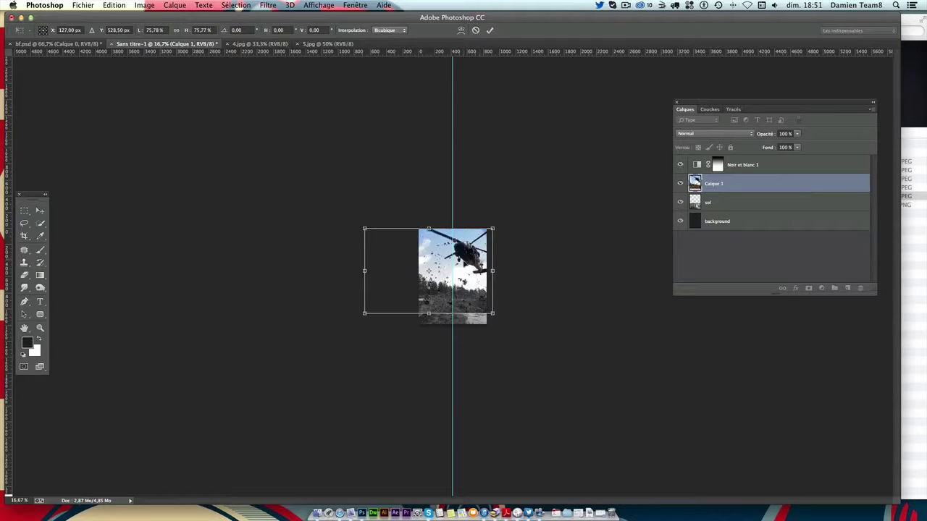
{"action": "key", "text": "Return"}
{"action": "key", "text": "ctrl+plus"}
{"action": "key", "text": "ctrl+plus"}
{"action": "key", "text": "ctrl+plus"}
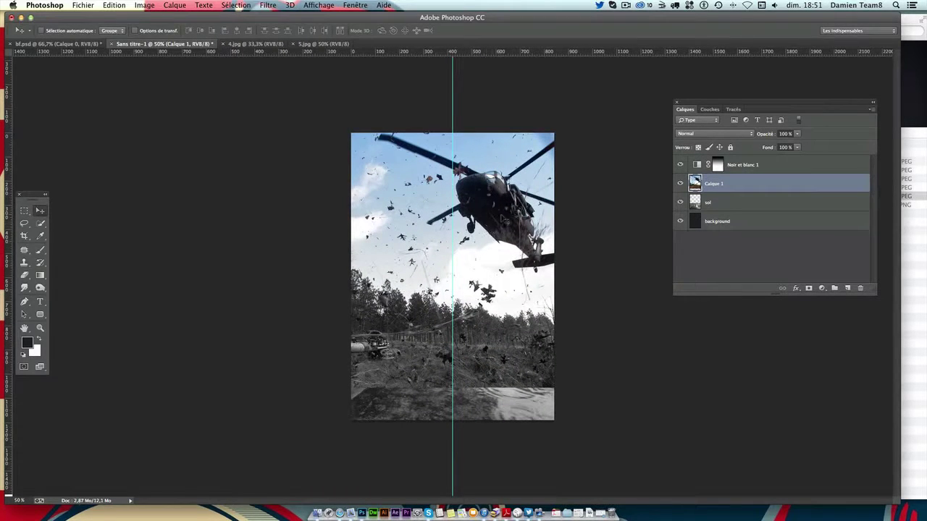
Flip the photo horizontally, move it right, shrink it to about 84%, and hide the guide
{"action": "key", "text": "ctrl+t"}
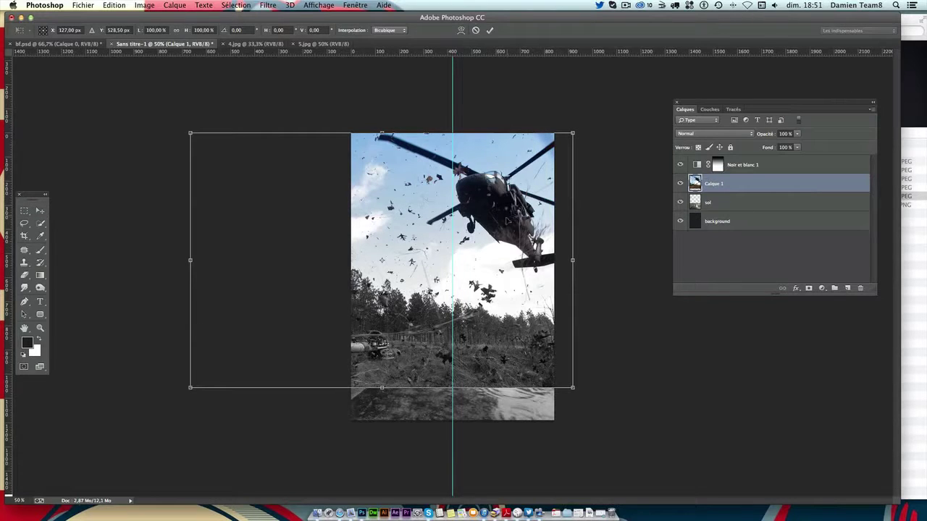
{"action": "right_click", "coordinate": [486, 217]}
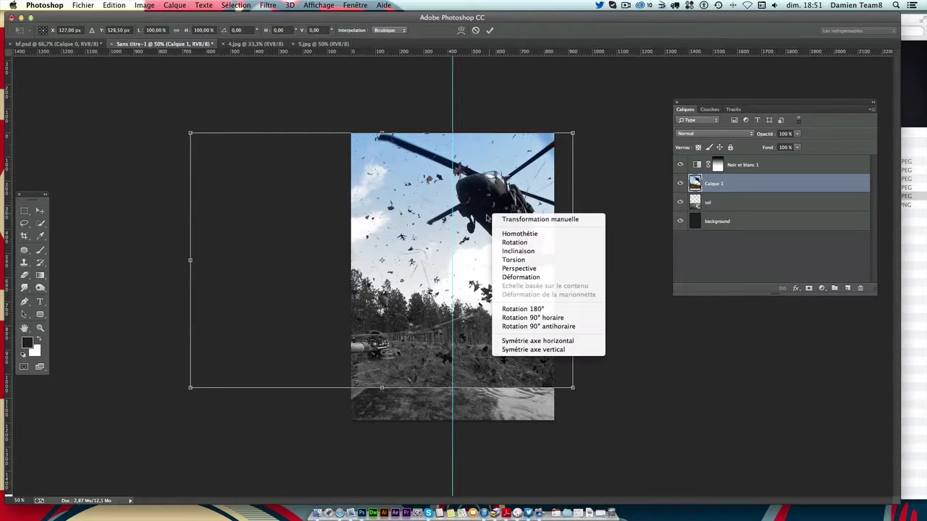
{"action": "left_click", "coordinate": [540, 342]}
{"action": "left_click_drag", "start_coordinate": [352, 210], "coordinate": [513, 211]}
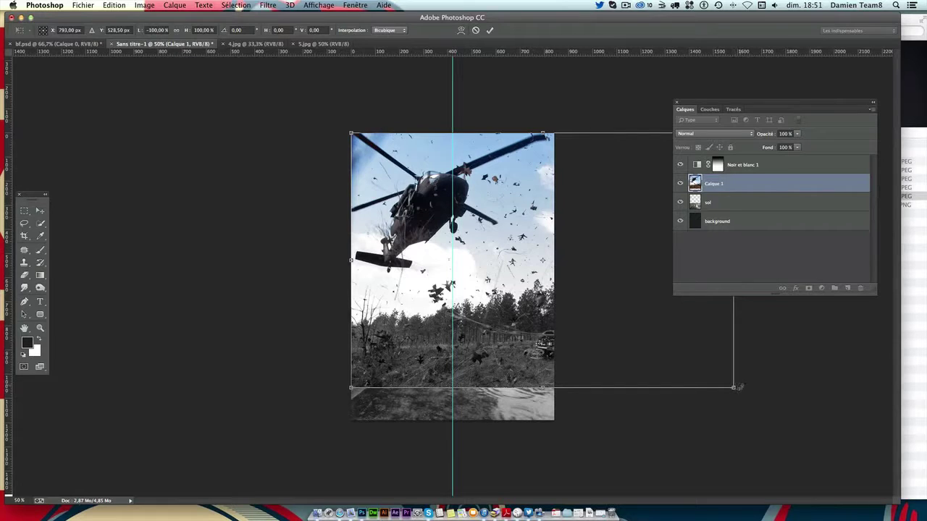
{"action": "left_click_drag", "start_coordinate": [734, 387], "coordinate": [675, 357]}
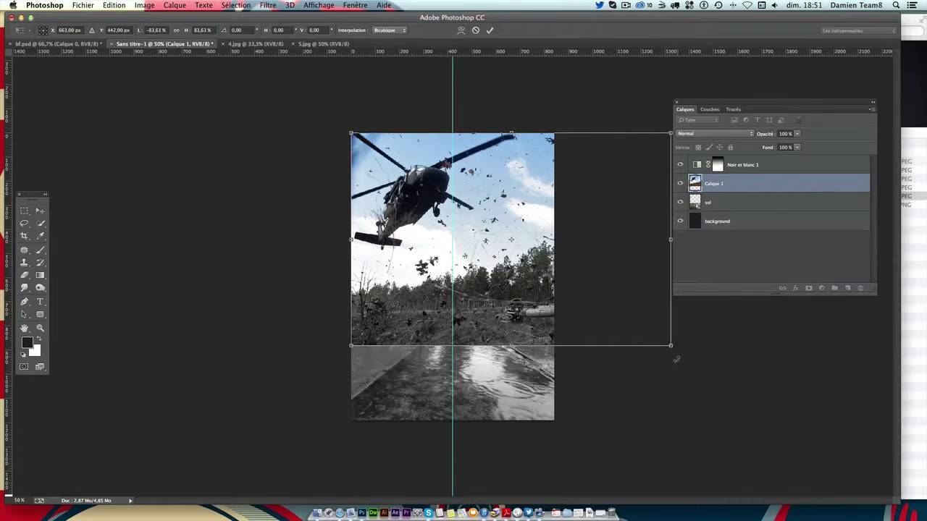
{"action": "key", "text": "Return"}
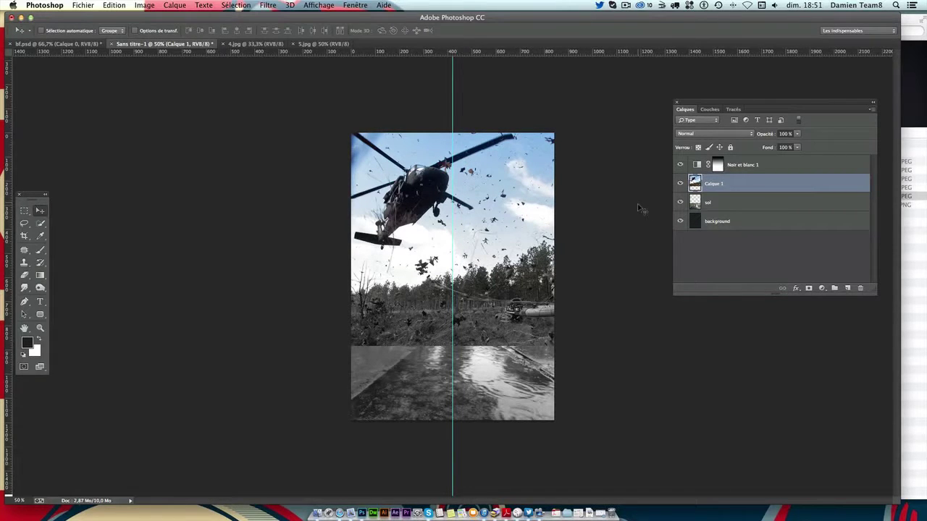
{"action": "key", "text": "ctrl+semicolon"}
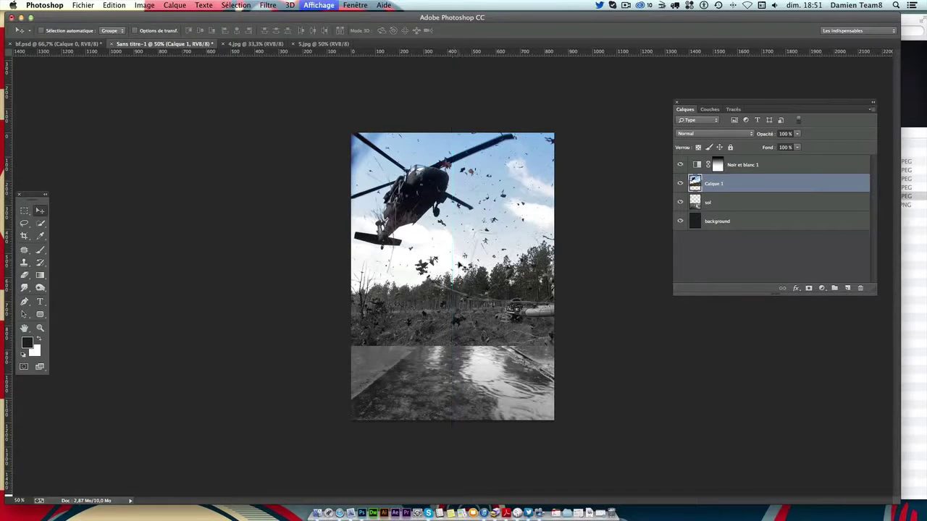
Set up the Clone Stamp tool with a soft brush enlarged to 87 px at 66.7% zoom
{"action": "key", "text": "ctrl+plus"}
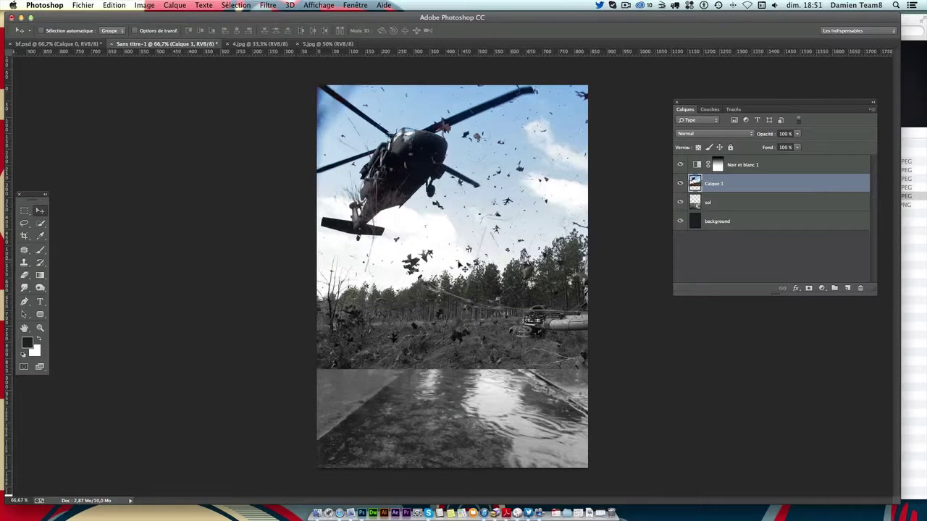
{"action": "key", "text": "ctrl+plus"}
{"action": "key", "text": "ctrl+minus"}
{"action": "left_click", "coordinate": [26, 263]}
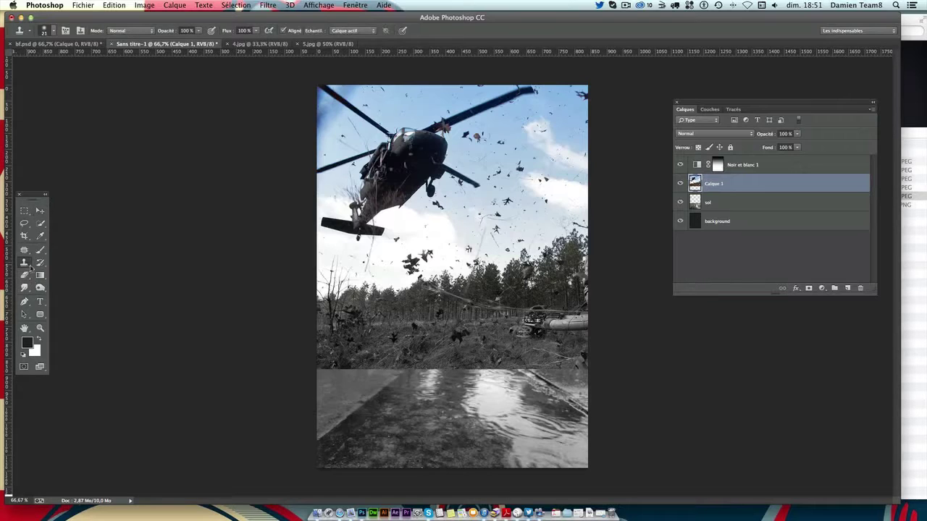
{"action": "left_click", "coordinate": [49, 30]}
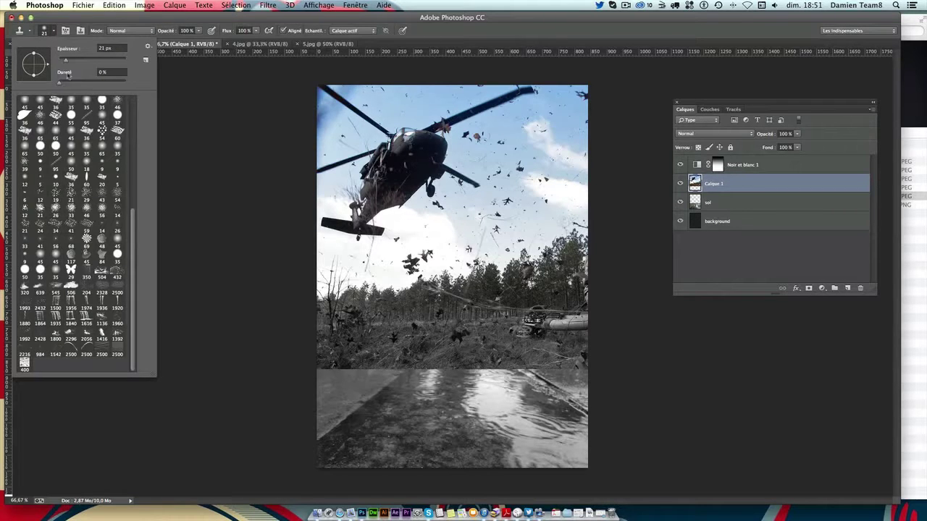
{"action": "scroll", "coordinate": [72, 192], "scroll_direction": "up", "scroll_amount": 10}
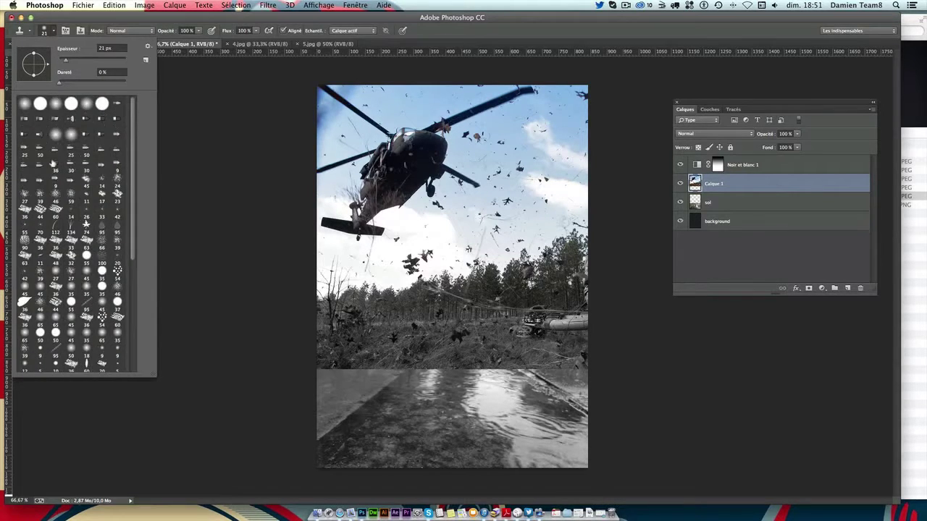
{"action": "scroll", "coordinate": [72, 194], "scroll_direction": "down", "scroll_amount": 2}
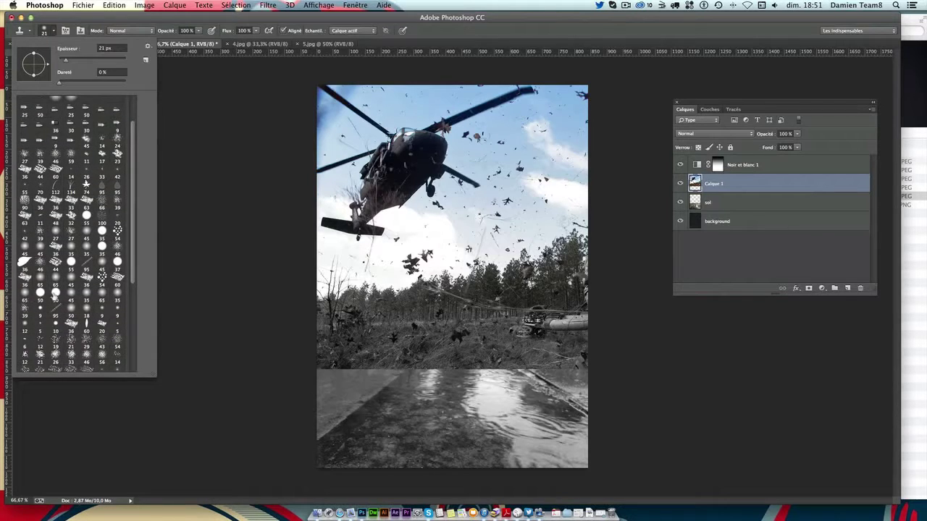
{"action": "left_click", "coordinate": [88, 291]}
{"action": "left_click_drag", "start_coordinate": [70, 59], "coordinate": [88, 62]}
{"action": "left_click", "coordinate": [238, 87]}
{"action": "key", "text": "Return"}
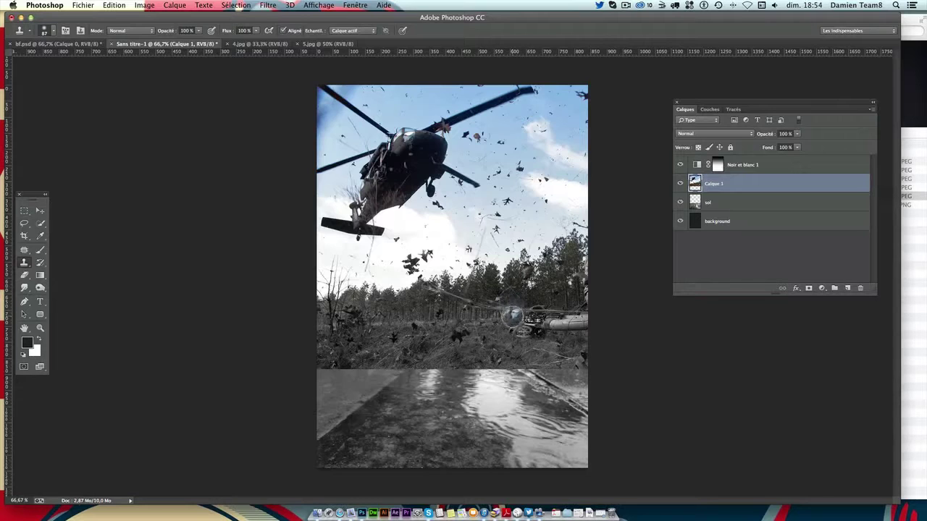
Sample the sky and clone clouds over the dark treetops on the right edge
{"action": "mouse_move", "coordinate": [511, 313]}
{"action": "left_mouse_down"}
{"action": "mouse_move", "coordinate": [488, 350]}
{"action": "mouse_move", "coordinate": [515, 313]}
{"action": "mouse_move", "coordinate": [526, 357]}
{"action": "mouse_move", "coordinate": [532, 350]}
{"action": "left_mouse_up"}
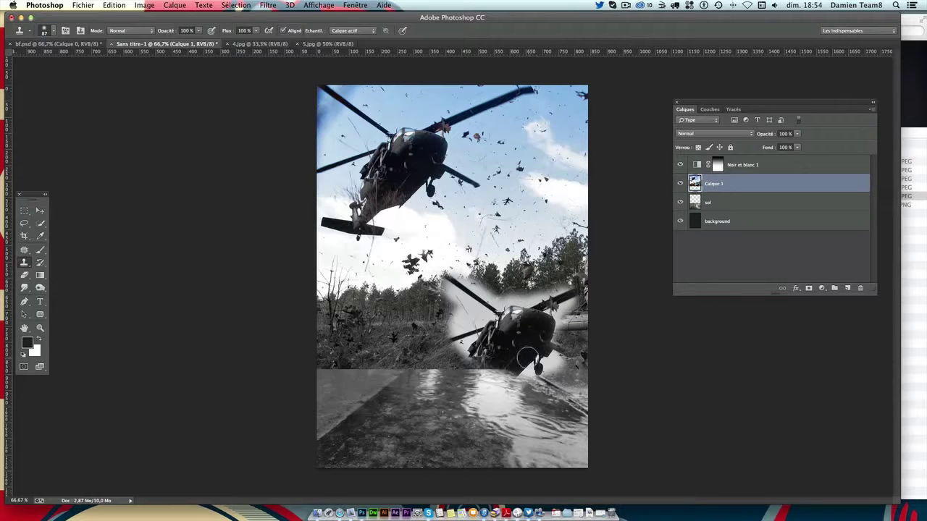
{"action": "key", "text": "ctrl+z"}
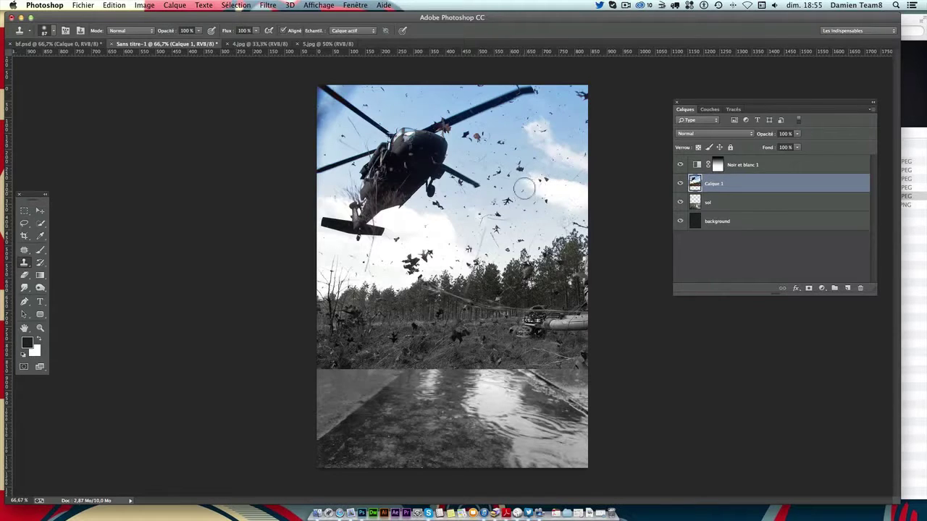
{"action": "left_click", "coordinate": [546, 140], "text": "alt"}
{"action": "mouse_move", "coordinate": [561, 215]}
{"action": "left_mouse_down"}
{"action": "mouse_move", "coordinate": [567, 237]}
{"action": "mouse_move", "coordinate": [543, 250]}
{"action": "mouse_move", "coordinate": [541, 269]}
{"action": "mouse_move", "coordinate": [572, 262]}
{"action": "mouse_move", "coordinate": [579, 238]}
{"action": "mouse_move", "coordinate": [579, 290]}
{"action": "mouse_move", "coordinate": [590, 275]}
{"action": "mouse_move", "coordinate": [565, 319]}
{"action": "mouse_move", "coordinate": [590, 298]}
{"action": "left_mouse_up"}
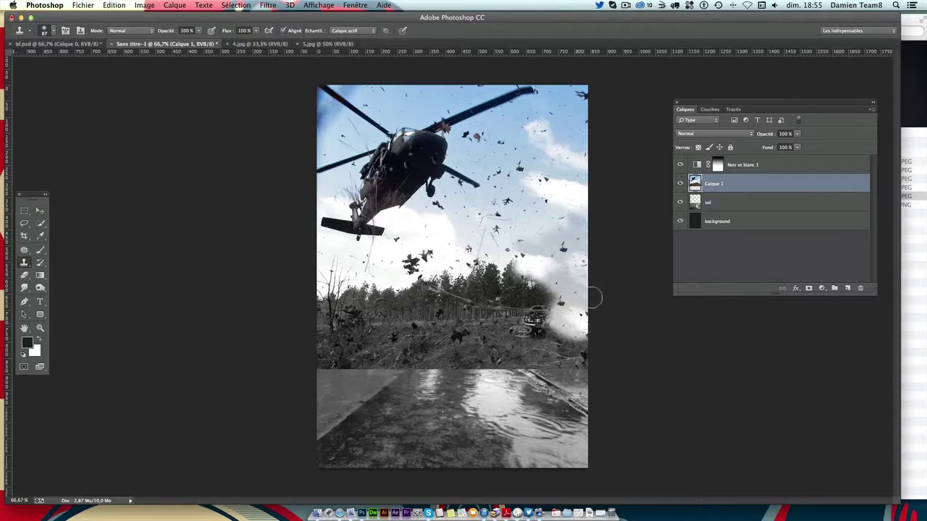
{"action": "mouse_move", "coordinate": [521, 277]}
{"action": "left_mouse_down"}
{"action": "mouse_move", "coordinate": [493, 271]}
{"action": "mouse_move", "coordinate": [536, 307]}
{"action": "left_mouse_up"}
{"action": "mouse_move", "coordinate": [508, 252]}
{"action": "left_mouse_down"}
{"action": "mouse_move", "coordinate": [471, 286]}
{"action": "mouse_move", "coordinate": [478, 275]}
{"action": "mouse_move", "coordinate": [500, 311]}
{"action": "mouse_move", "coordinate": [518, 287]}
{"action": "mouse_move", "coordinate": [463, 276]}
{"action": "mouse_move", "coordinate": [489, 304]}
{"action": "mouse_move", "coordinate": [525, 310]}
{"action": "left_mouse_up"}
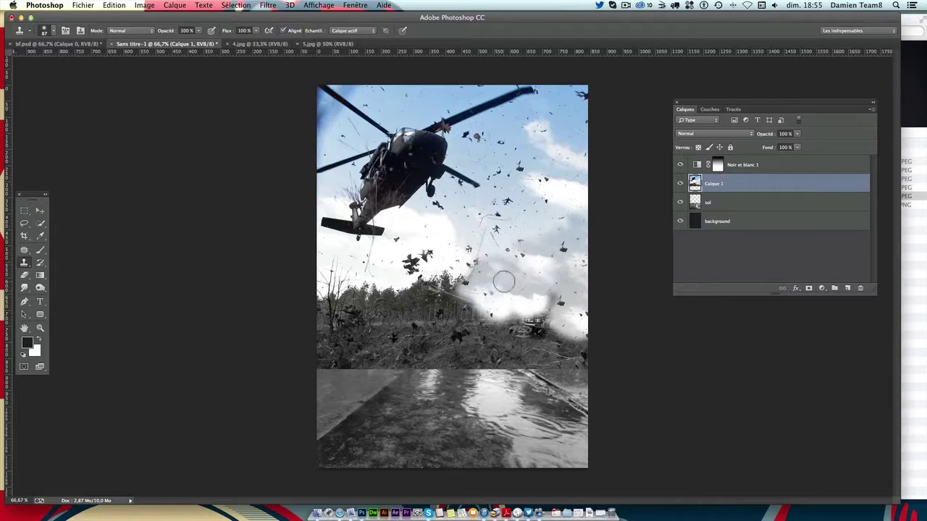
{"action": "mouse_move", "coordinate": [502, 277]}
{"action": "left_mouse_down"}
{"action": "mouse_move", "coordinate": [533, 265]}
{"action": "mouse_move", "coordinate": [492, 258]}
{"action": "mouse_move", "coordinate": [497, 286]}
{"action": "mouse_move", "coordinate": [529, 307]}
{"action": "mouse_move", "coordinate": [532, 322]}
{"action": "left_mouse_up"}
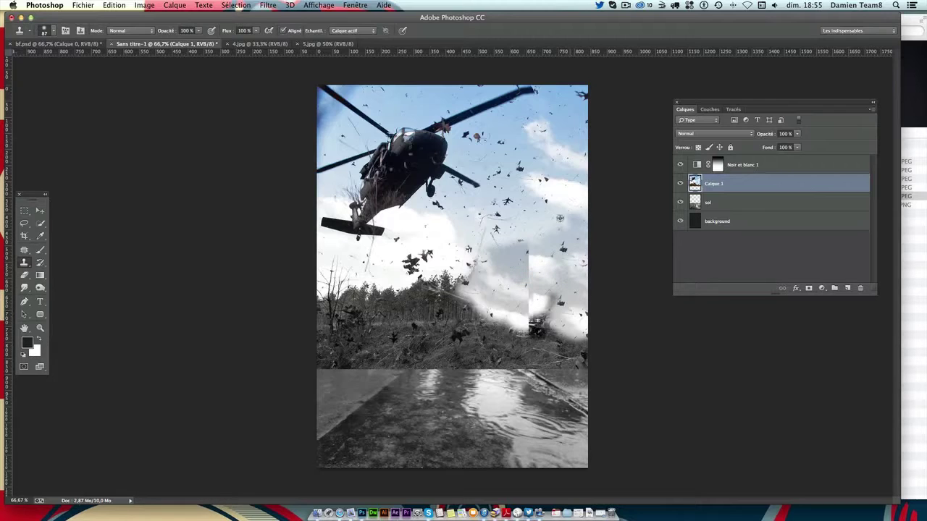
{"action": "key", "text": "ctrl+z"}
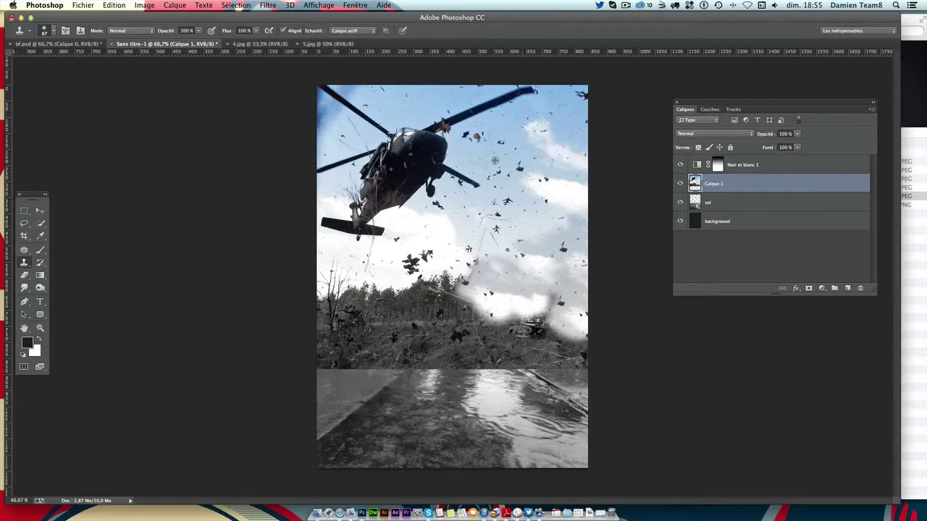
Clone cloud across the whole treeline and over the vehicle, retouching the left sky
{"action": "left_click_drag", "start_coordinate": [452, 284], "coordinate": [409, 271]}
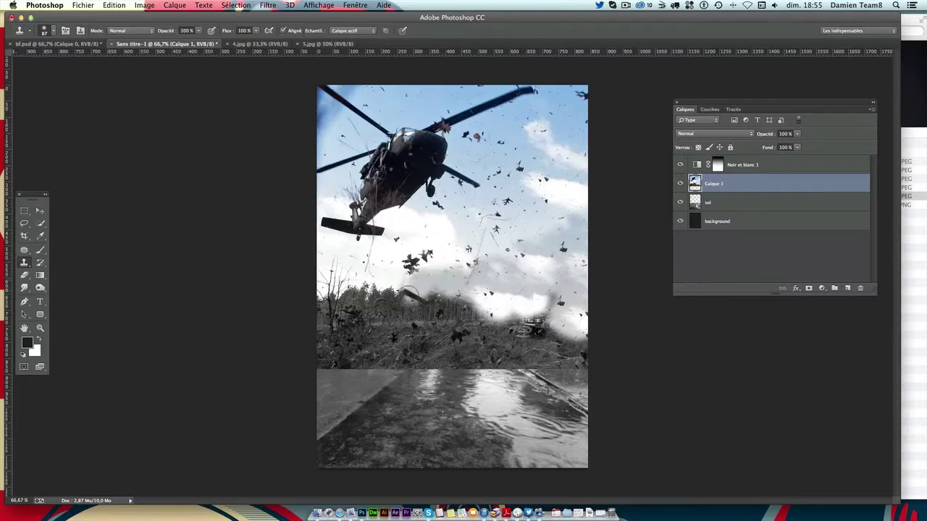
{"action": "key", "text": "ctrl+z"}
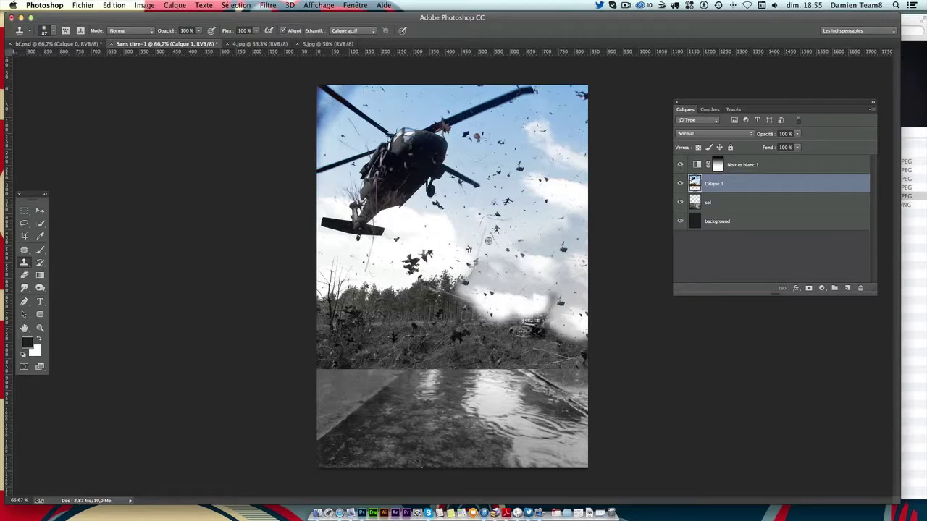
{"action": "left_click_drag", "start_coordinate": [438, 278], "coordinate": [460, 289]}
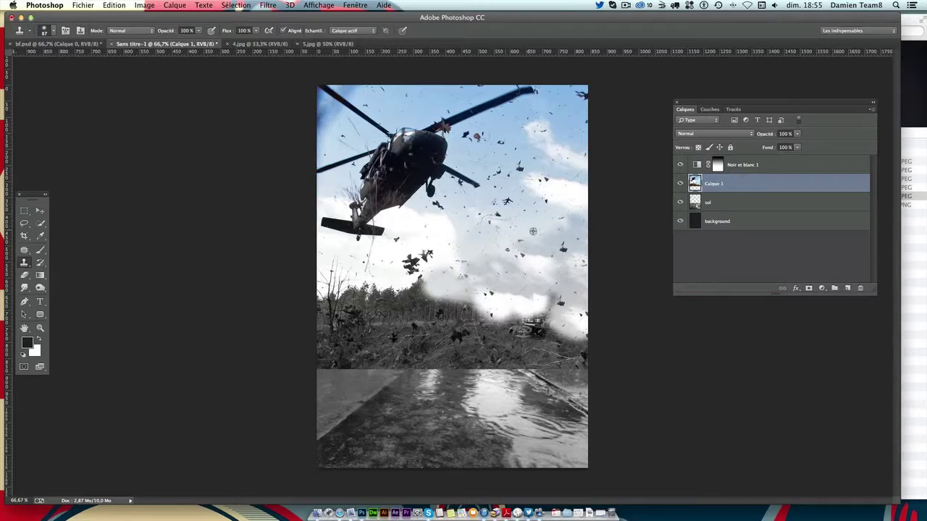
{"action": "mouse_move", "coordinate": [416, 289]}
{"action": "left_mouse_down"}
{"action": "mouse_move", "coordinate": [411, 274]}
{"action": "mouse_move", "coordinate": [402, 293]}
{"action": "left_mouse_up"}
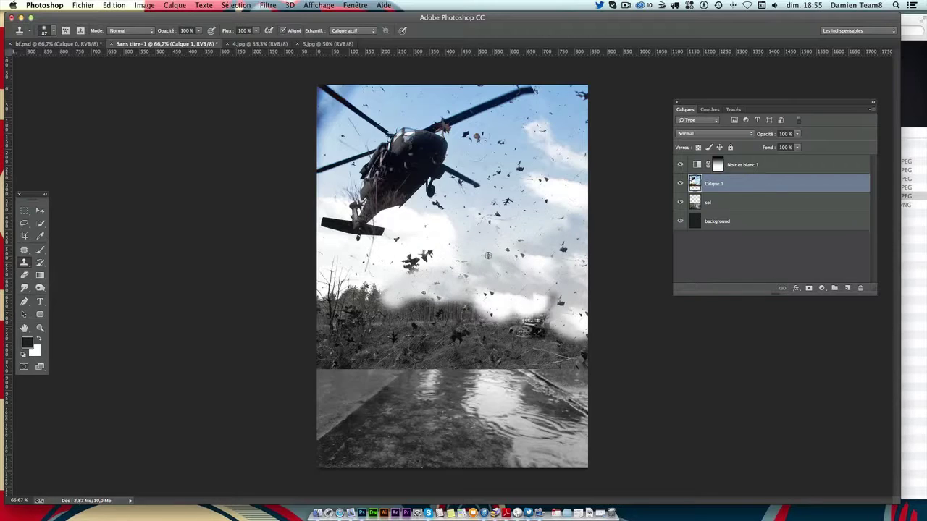
{"action": "left_click_drag", "start_coordinate": [497, 304], "coordinate": [448, 303]}
{"action": "left_click_drag", "start_coordinate": [534, 301], "coordinate": [532, 304]}
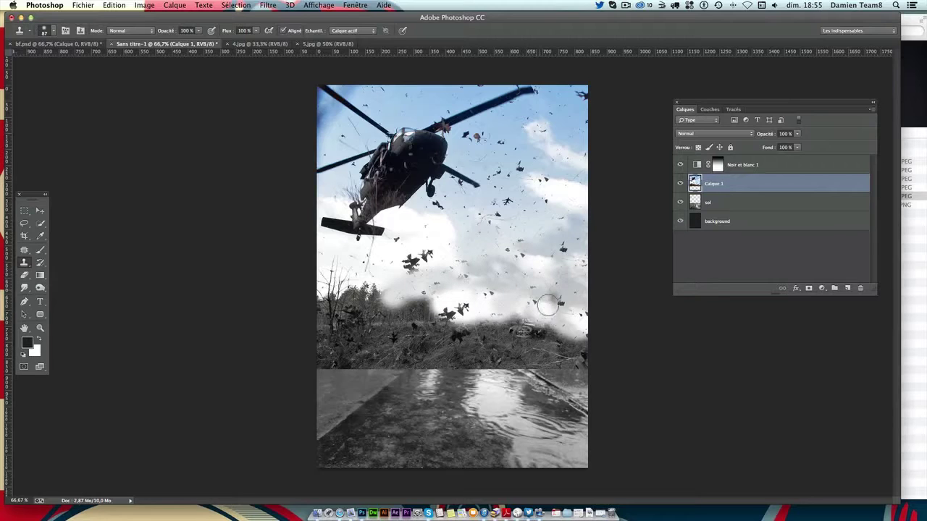
{"action": "mouse_move", "coordinate": [424, 304]}
{"action": "left_mouse_down"}
{"action": "mouse_move", "coordinate": [452, 311]}
{"action": "mouse_move", "coordinate": [327, 327]}
{"action": "mouse_move", "coordinate": [363, 302]}
{"action": "left_mouse_up"}
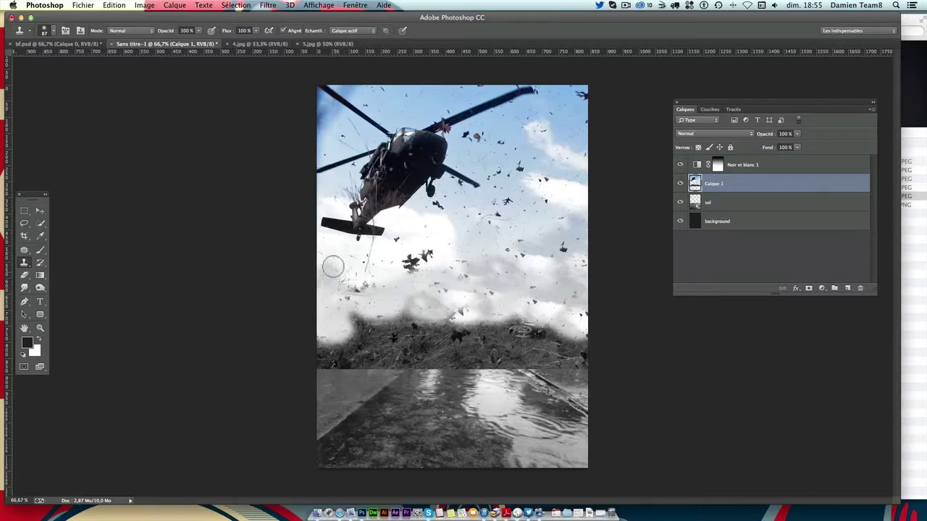
{"action": "mouse_move", "coordinate": [296, 285]}
{"action": "left_mouse_down"}
{"action": "mouse_move", "coordinate": [406, 310]}
{"action": "mouse_move", "coordinate": [424, 304]}
{"action": "mouse_move", "coordinate": [357, 302]}
{"action": "left_mouse_up"}
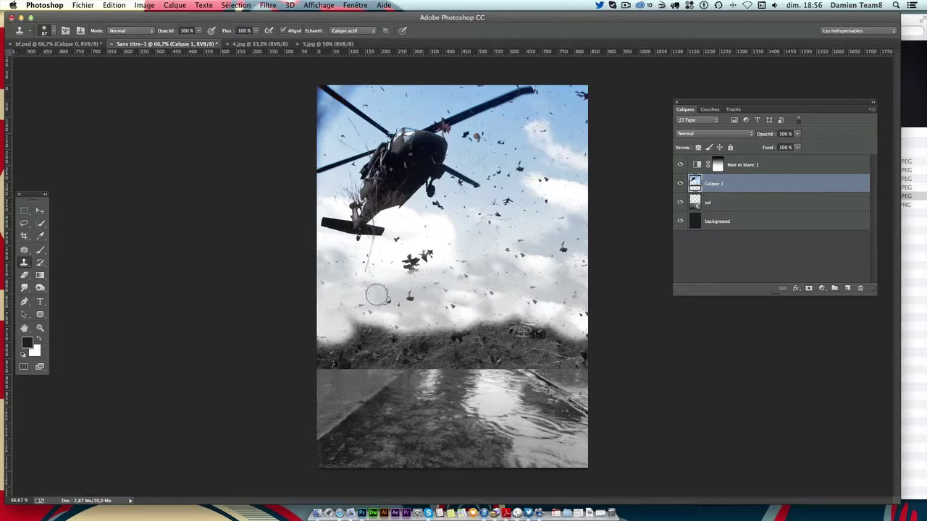
Resample the sky, cover the stray leaf and dark streak, then compare with Calque 1 hidden
{"action": "left_click", "coordinate": [360, 311]}
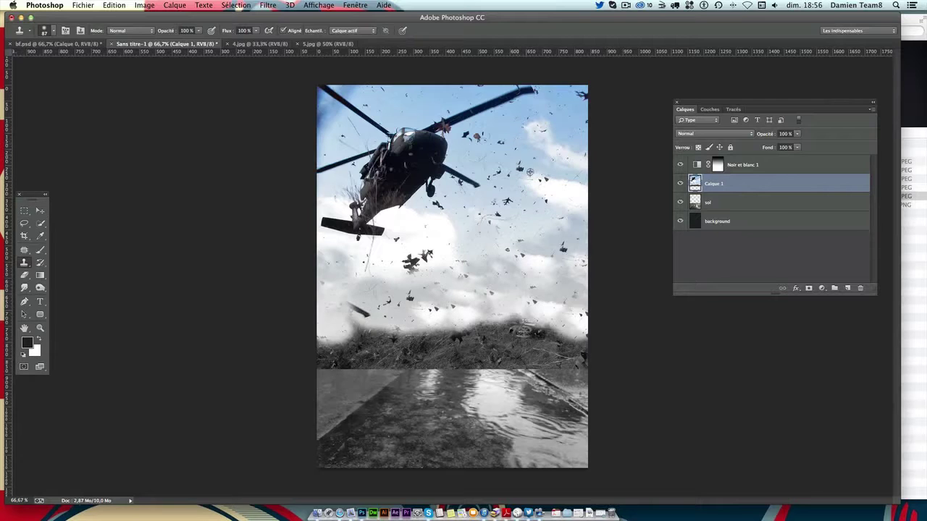
{"action": "left_click_drag", "start_coordinate": [375, 322], "coordinate": [327, 293]}
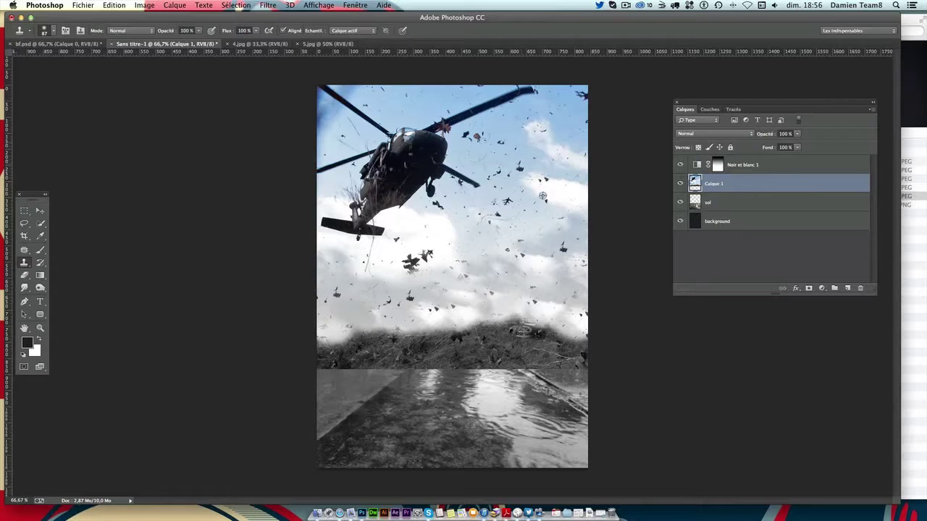
{"action": "left_click_drag", "start_coordinate": [471, 283], "coordinate": [505, 265]}
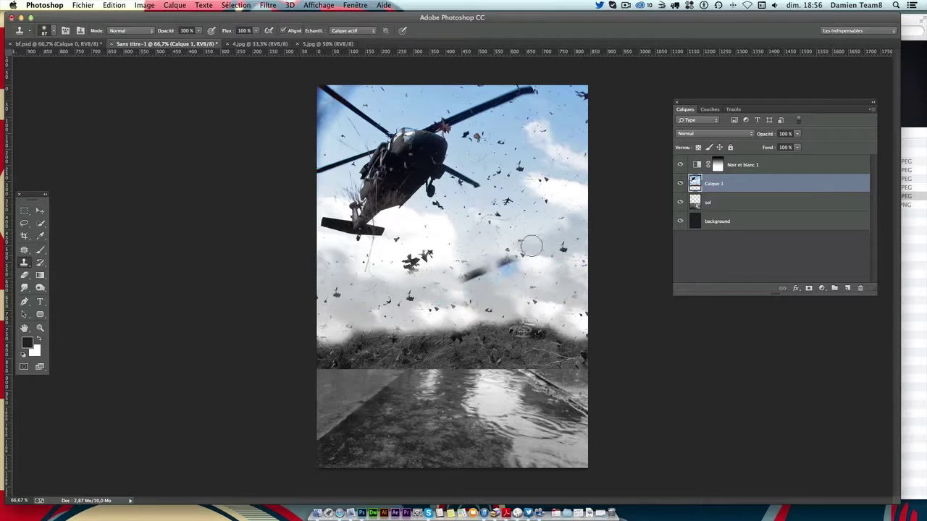
{"action": "left_click_drag", "start_coordinate": [490, 269], "coordinate": [464, 285]}
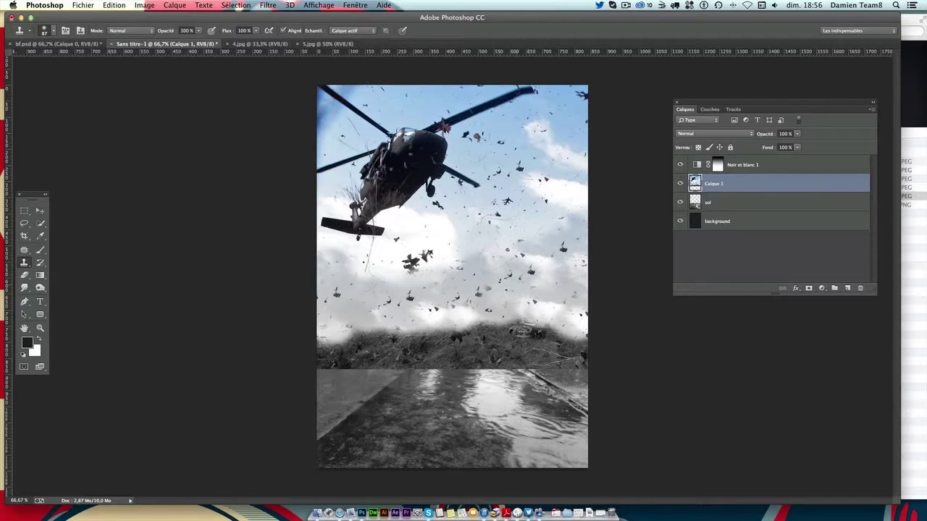
{"action": "mouse_move", "coordinate": [446, 277]}
{"action": "left_mouse_down"}
{"action": "mouse_move", "coordinate": [430, 273]}
{"action": "mouse_move", "coordinate": [451, 293]}
{"action": "left_mouse_up"}
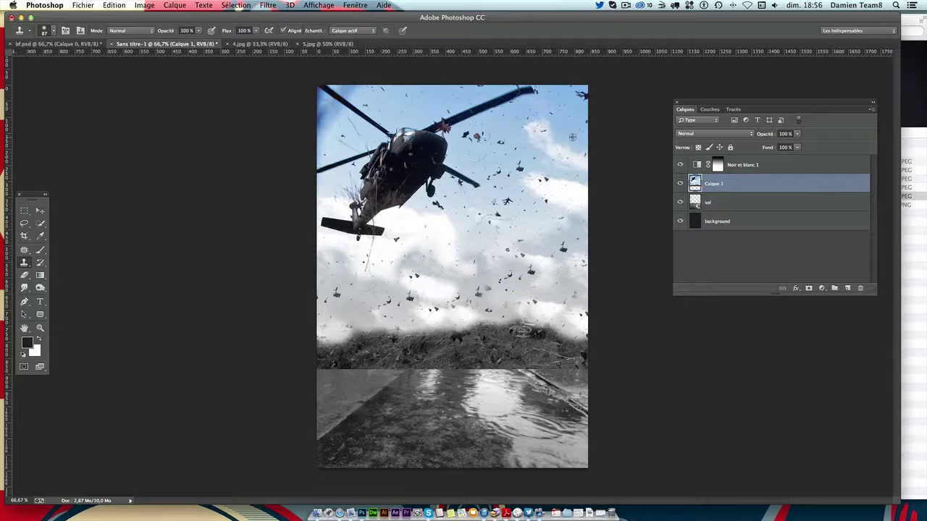
{"action": "mouse_move", "coordinate": [432, 261]}
{"action": "left_mouse_down"}
{"action": "mouse_move", "coordinate": [346, 280]}
{"action": "mouse_move", "coordinate": [362, 279]}
{"action": "mouse_move", "coordinate": [373, 304]}
{"action": "mouse_move", "coordinate": [392, 297]}
{"action": "mouse_move", "coordinate": [325, 276]}
{"action": "mouse_move", "coordinate": [384, 298]}
{"action": "mouse_move", "coordinate": [384, 326]}
{"action": "mouse_move", "coordinate": [438, 276]}
{"action": "mouse_move", "coordinate": [393, 304]}
{"action": "mouse_move", "coordinate": [409, 301]}
{"action": "left_mouse_up"}
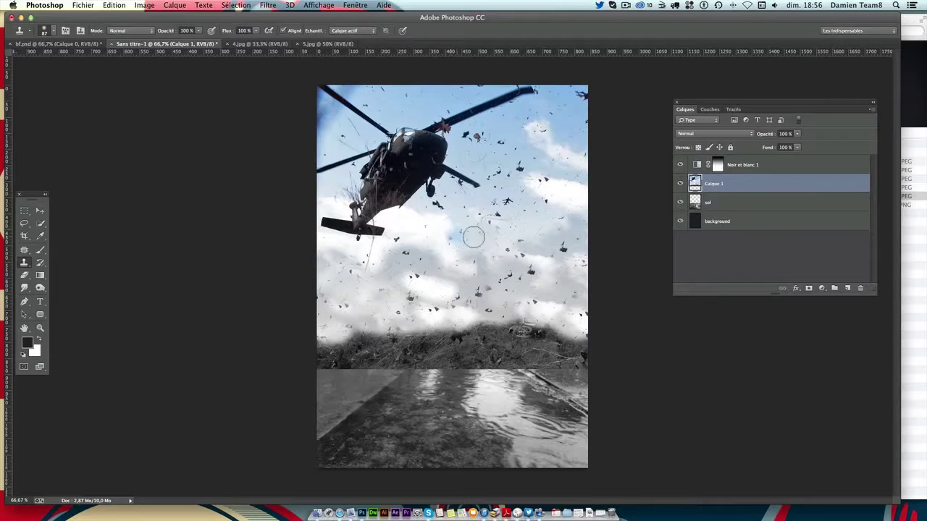
{"action": "left_click", "coordinate": [679, 183]}
{"action": "left_click", "coordinate": [680, 183]}
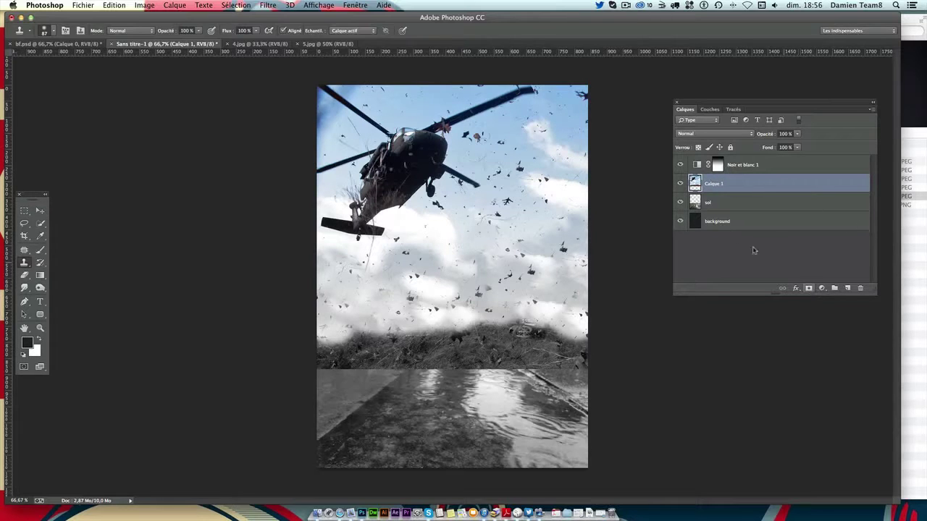
Rename Calque 1 to 'hélico' and add a layer mask to it
{"action": "double_click", "coordinate": [715, 185]}
{"action": "type", "text": "hel"}
{"action": "type", "text": "ico"}
{"action": "key", "text": "Return"}
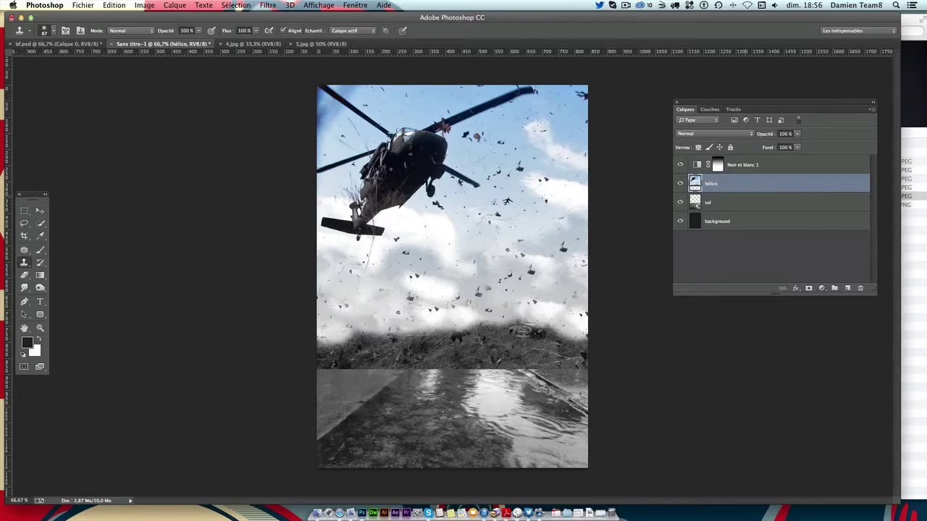
{"action": "left_click", "coordinate": [808, 289]}
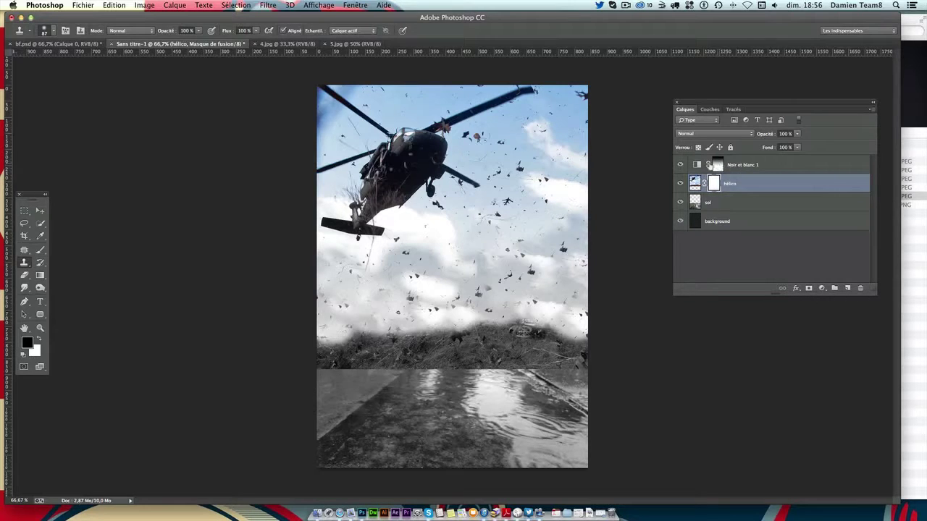
Drag a black-to-white gradient on the hélico mask to fade its lower part
{"action": "left_click", "coordinate": [720, 167]}
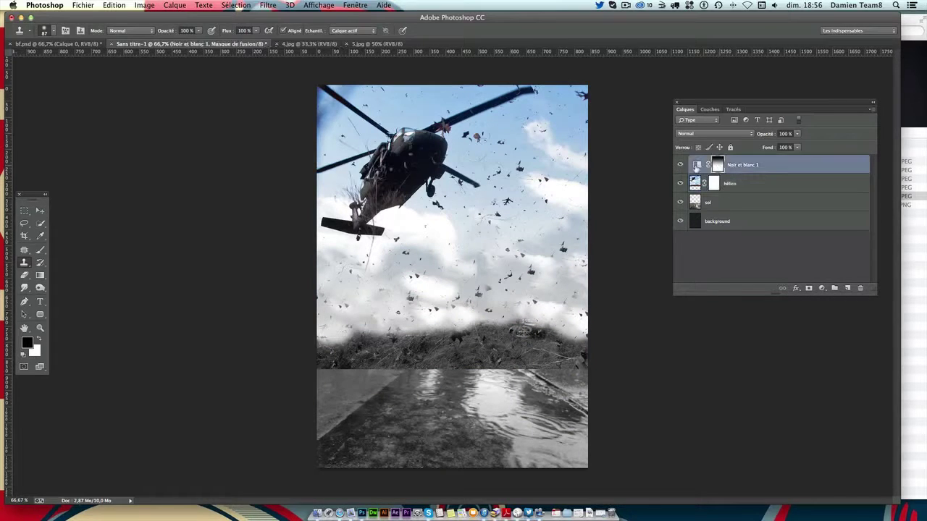
{"action": "left_click", "coordinate": [41, 276]}
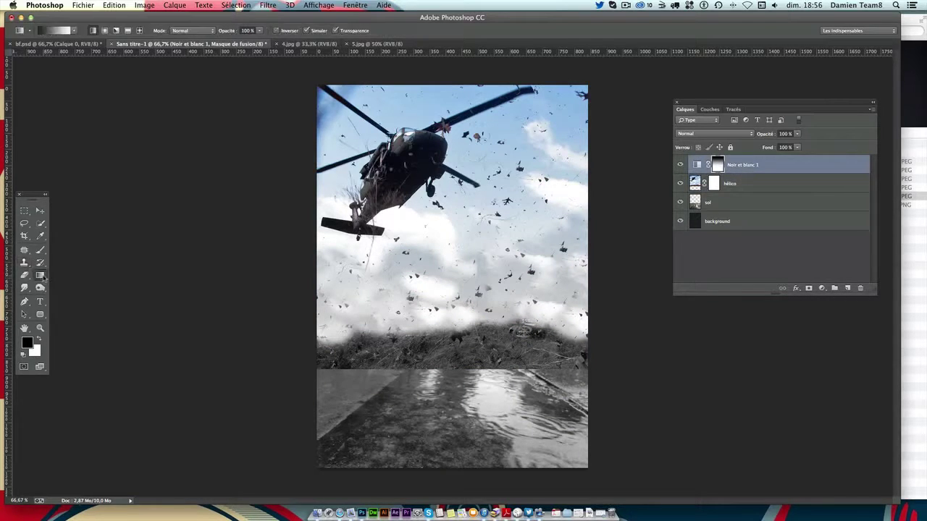
{"action": "left_click", "coordinate": [41, 277]}
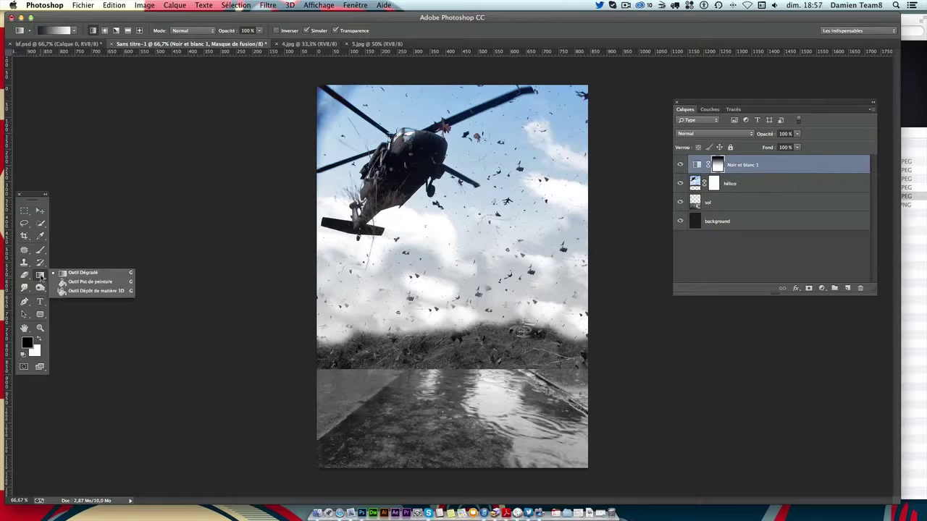
{"action": "left_click", "coordinate": [716, 185]}
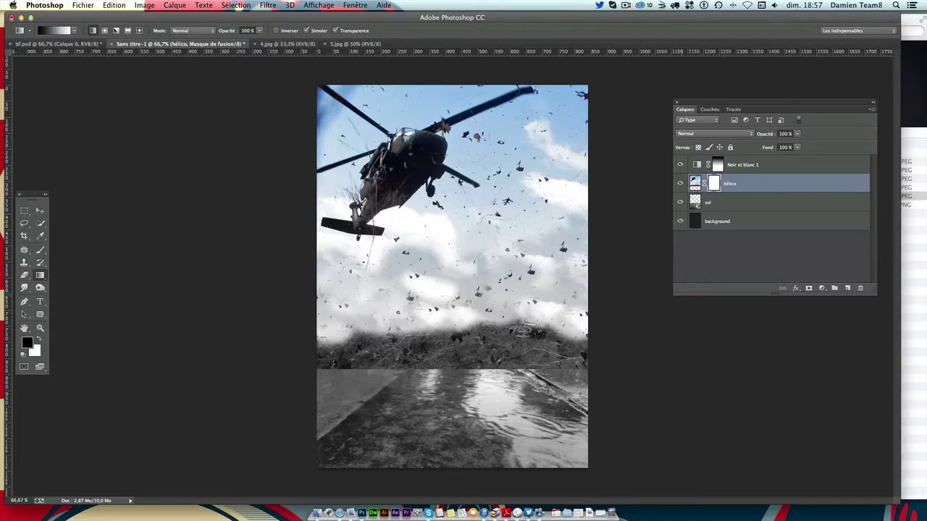
{"action": "left_click_drag", "start_coordinate": [468, 362], "coordinate": [468, 275]}
{"action": "left_click_drag", "start_coordinate": [459, 320], "coordinate": [474, 271]}
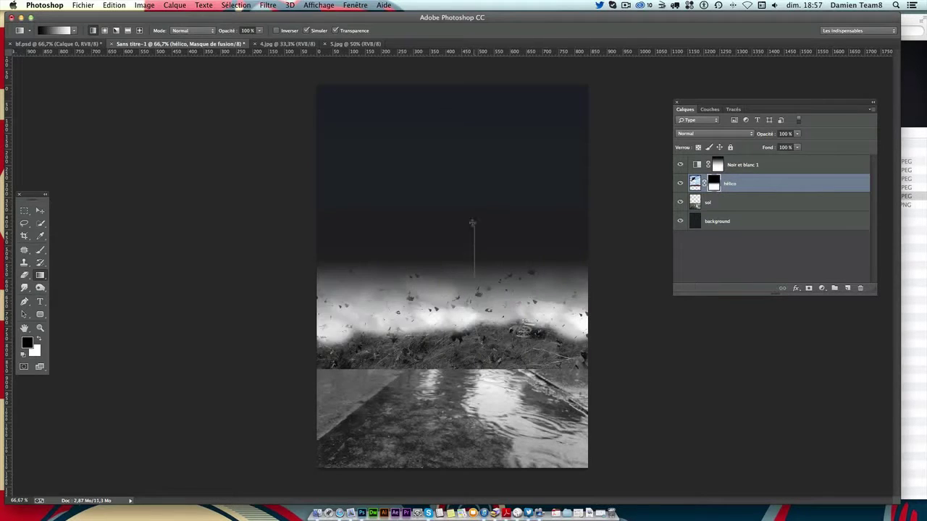
{"action": "left_click_drag", "start_coordinate": [472, 223], "coordinate": [472, 225]}
{"action": "left_click_drag", "start_coordinate": [469, 304], "coordinate": [468, 253]}
{"action": "left_click_drag", "start_coordinate": [463, 326], "coordinate": [463, 283]}
{"action": "left_click_drag", "start_coordinate": [456, 341], "coordinate": [457, 304]}
{"action": "left_click_drag", "start_coordinate": [458, 330], "coordinate": [459, 308]}
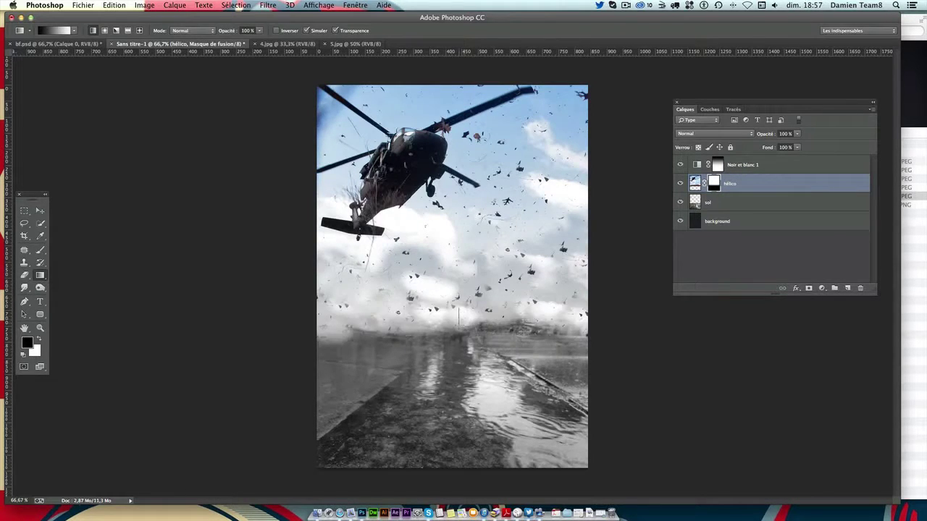
{"action": "mouse_move", "coordinate": [450, 367]}
{"action": "left_mouse_down"}
{"action": "mouse_move", "coordinate": [449, 311]}
{"action": "mouse_move", "coordinate": [455, 371]}
{"action": "left_mouse_up"}
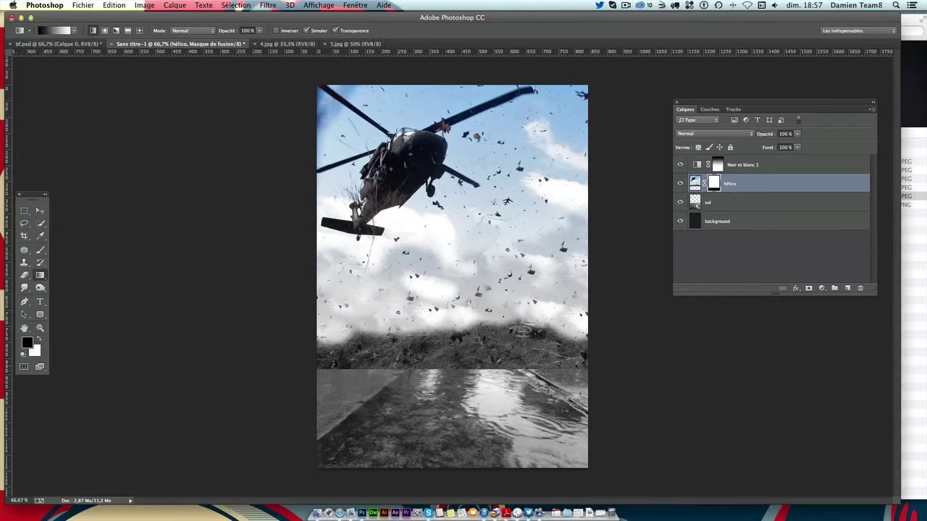
Check the blend by toggling hélico and sol, fading the grass band into the road
{"action": "left_click", "coordinate": [680, 183]}
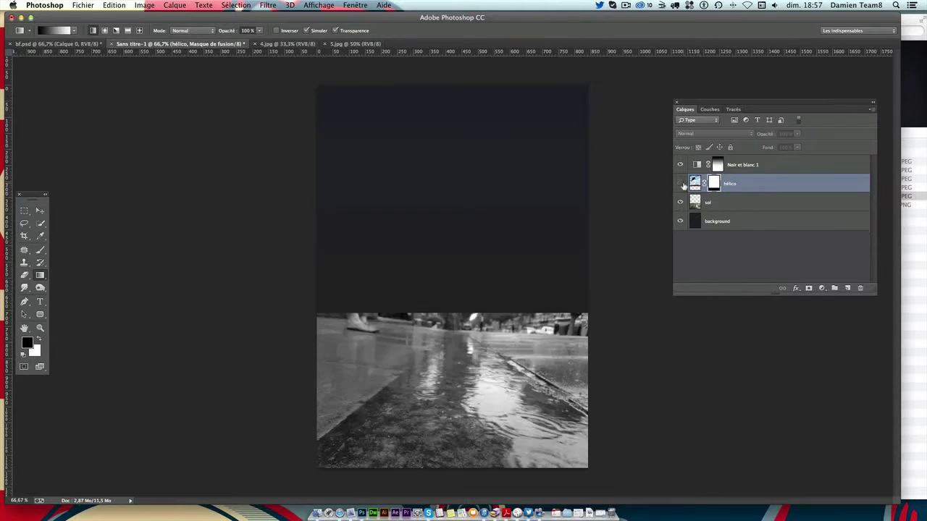
{"action": "left_click", "coordinate": [680, 184]}
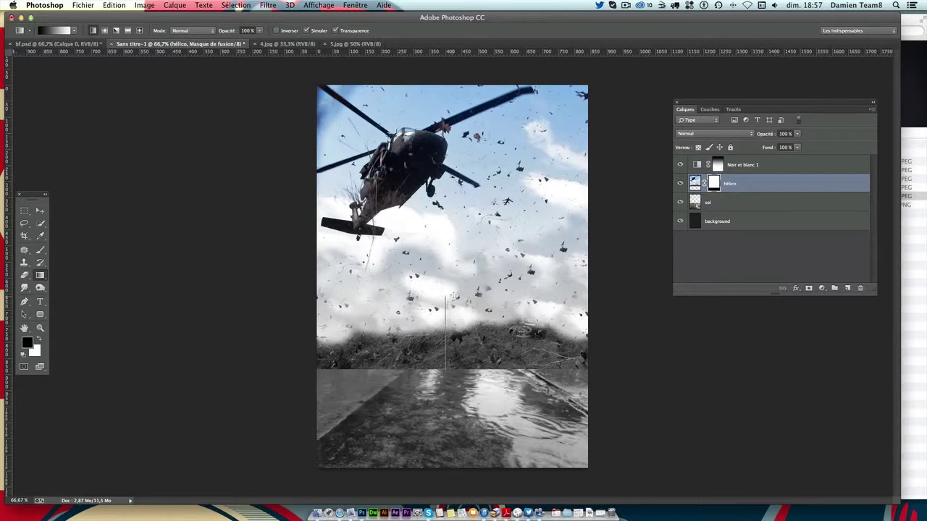
{"action": "left_click_drag", "start_coordinate": [454, 340], "coordinate": [455, 292]}
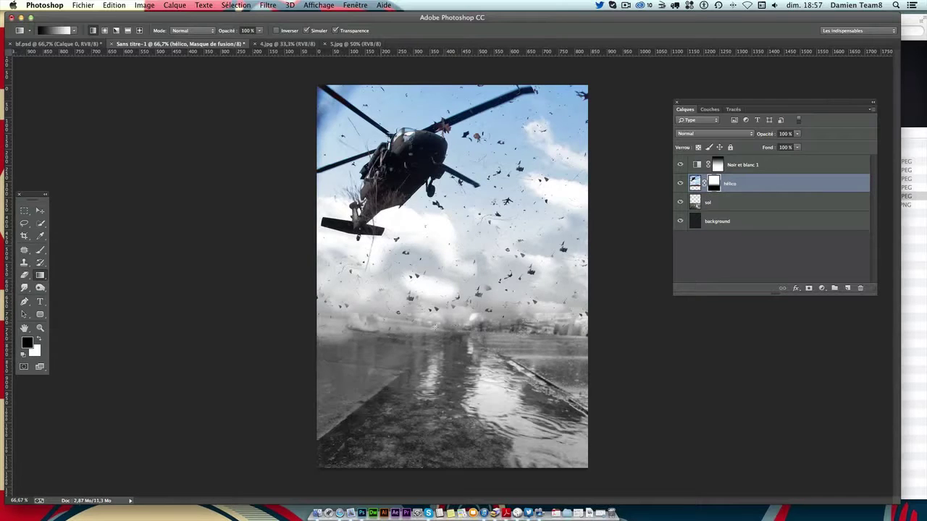
{"action": "left_click", "coordinate": [681, 203]}
{"action": "left_click", "coordinate": [680, 203]}
{"action": "left_click", "coordinate": [680, 203]}
{"action": "left_click", "coordinate": [680, 203]}
Regrade the hélico mask so the road fades into the sky from mid-height
{"action": "left_click_drag", "start_coordinate": [445, 371], "coordinate": [444, 318]}
{"action": "left_click_drag", "start_coordinate": [445, 362], "coordinate": [449, 311]}
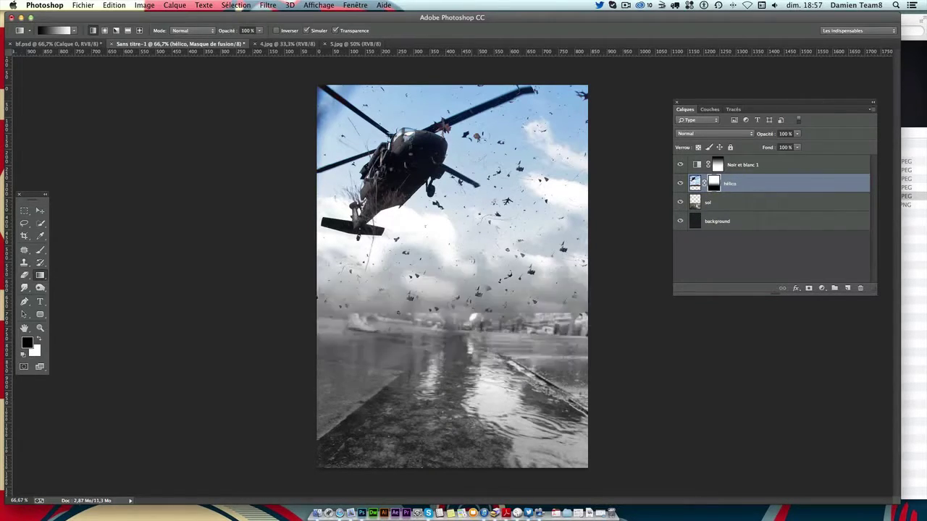
{"action": "left_click_drag", "start_coordinate": [459, 371], "coordinate": [459, 326]}
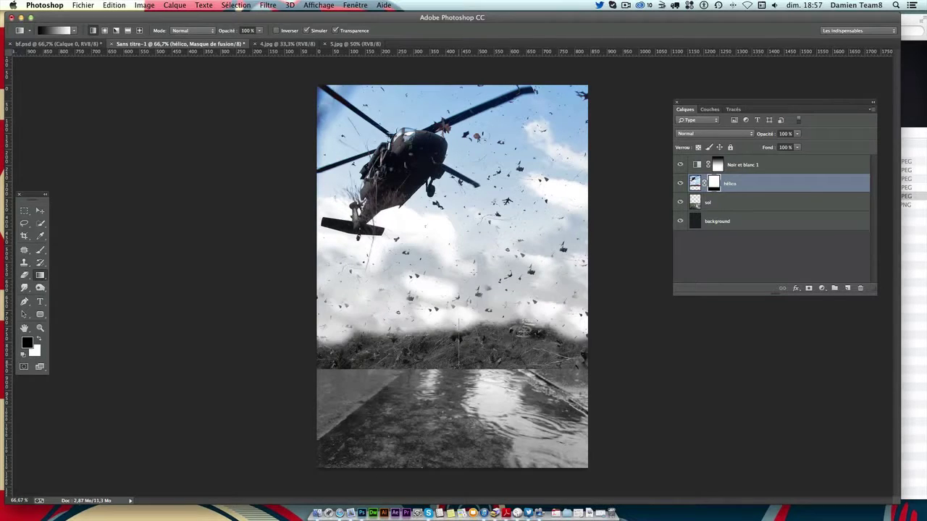
{"action": "key", "text": "ctrl+z"}
{"action": "key", "text": "ctrl+z"}
{"action": "left_click_drag", "start_coordinate": [456, 374], "coordinate": [456, 333]}
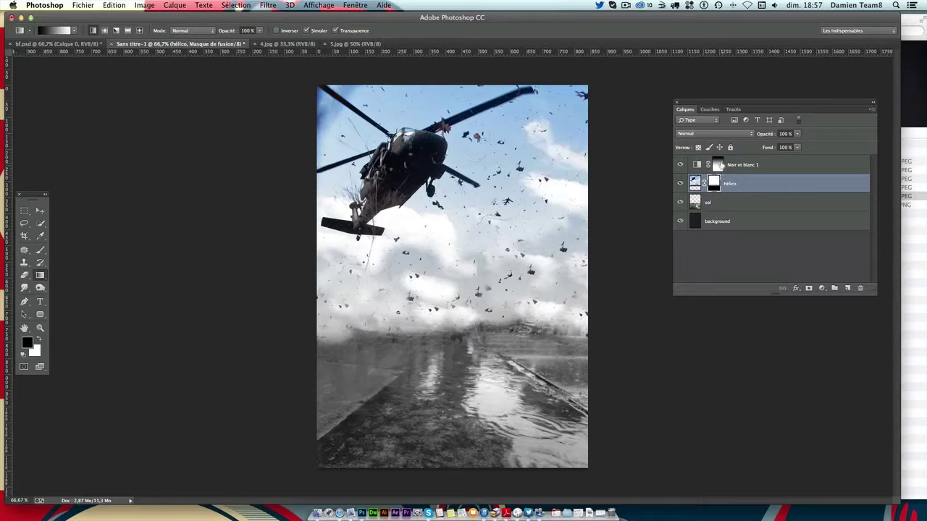
{"action": "left_click", "coordinate": [722, 166]}
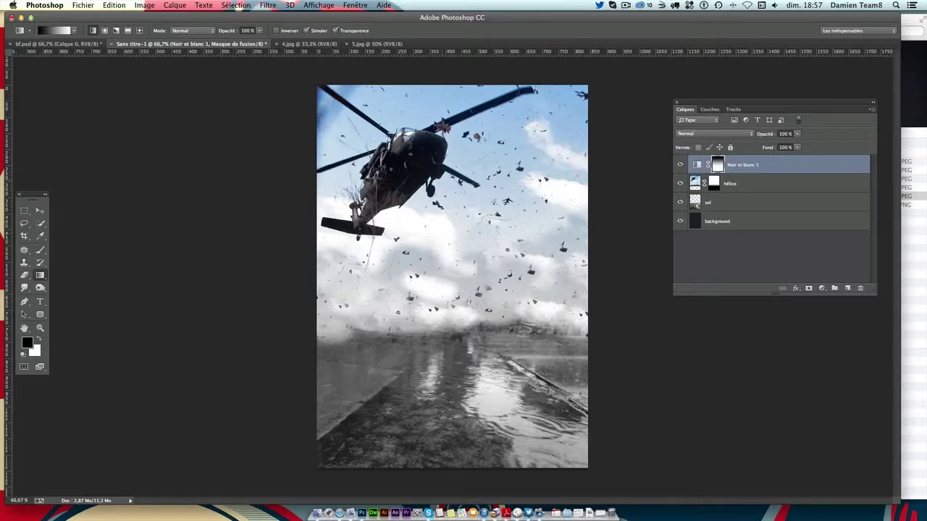
Drag vertical gradients on the Noir et blanc 1 mask until only the street below is grey
{"action": "left_click_drag", "start_coordinate": [438, 128], "coordinate": [421, 233]}
{"action": "left_click_drag", "start_coordinate": [422, 187], "coordinate": [424, 226]}
{"action": "left_click_drag", "start_coordinate": [423, 406], "coordinate": [432, 289]}
{"action": "left_click_drag", "start_coordinate": [440, 166], "coordinate": [439, 330]}
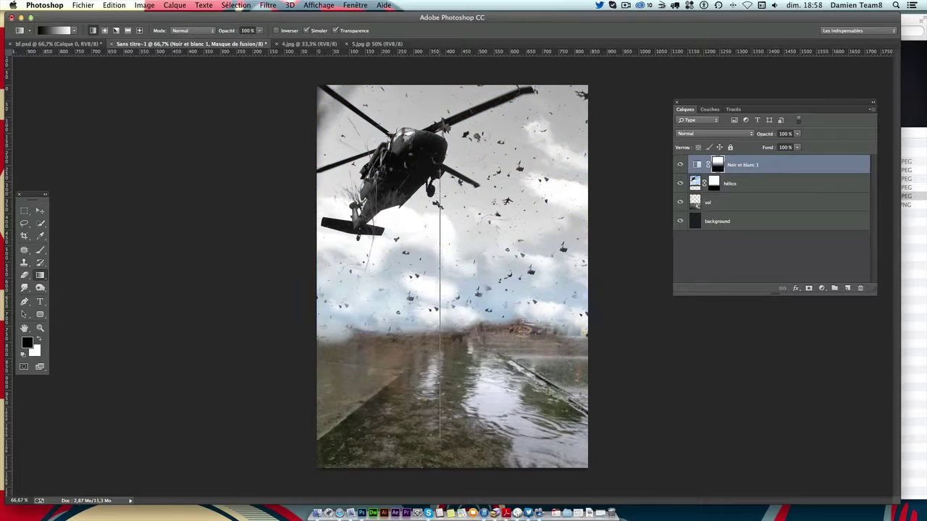
{"action": "left_click_drag", "start_coordinate": [449, 135], "coordinate": [449, 235]}
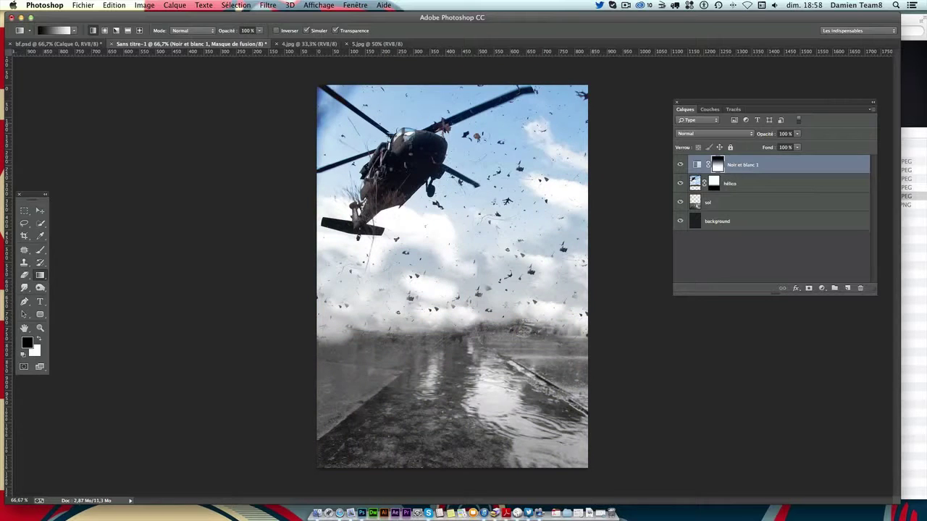
{"action": "left_click_drag", "start_coordinate": [442, 137], "coordinate": [441, 259]}
Open the soldiers photo 3.jpg from Finder's bf/imgs folder with Ouvrir avec > Adobe Photoshop CC
{"action": "left_click", "coordinate": [40, 211]}
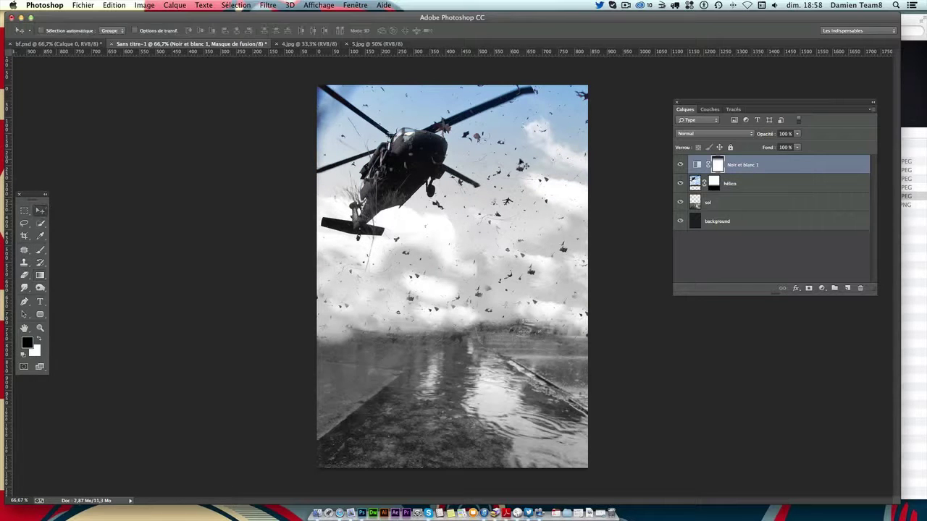
{"action": "left_click", "coordinate": [909, 101]}
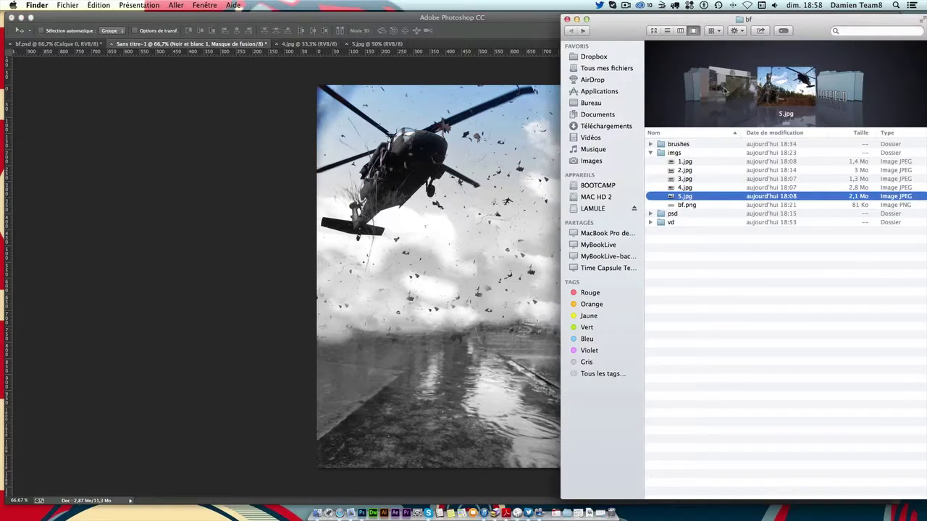
{"action": "left_click", "coordinate": [724, 90]}
{"action": "right_click", "coordinate": [685, 181]}
{"action": "mouse_move", "coordinate": [713, 193]}
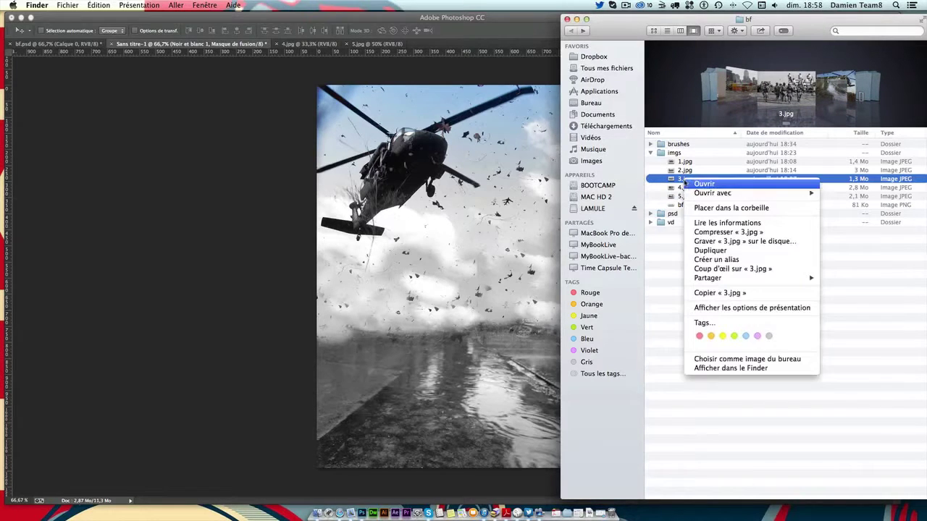
{"action": "left_click", "coordinate": [619, 221]}
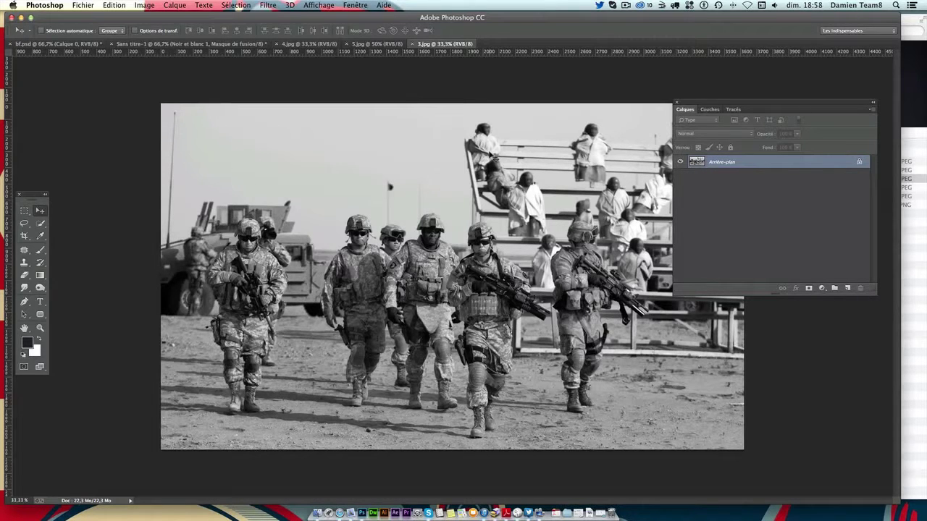
Apply Levels to the soldiers photo: black input 2, midtone 0.87, white input 227
{"action": "key", "text": "super+l"}
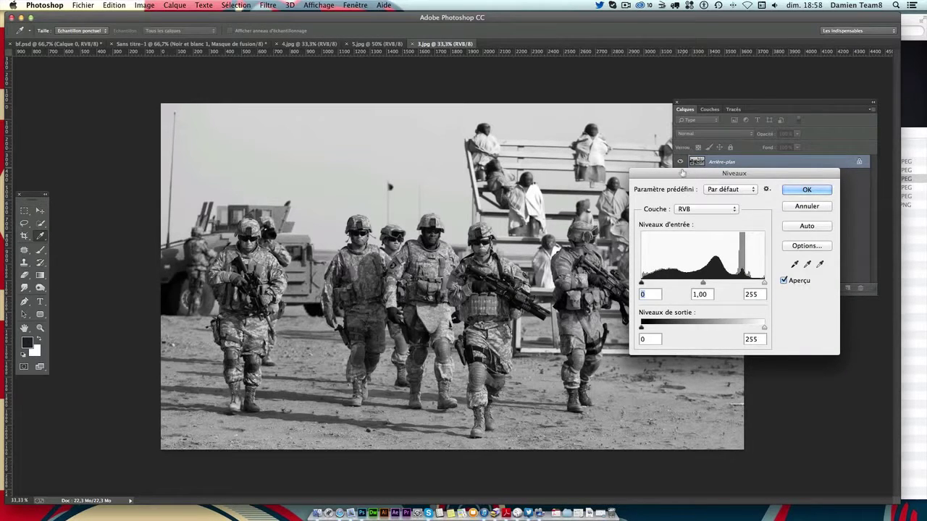
{"action": "left_click_drag", "start_coordinate": [682, 173], "coordinate": [720, 156]}
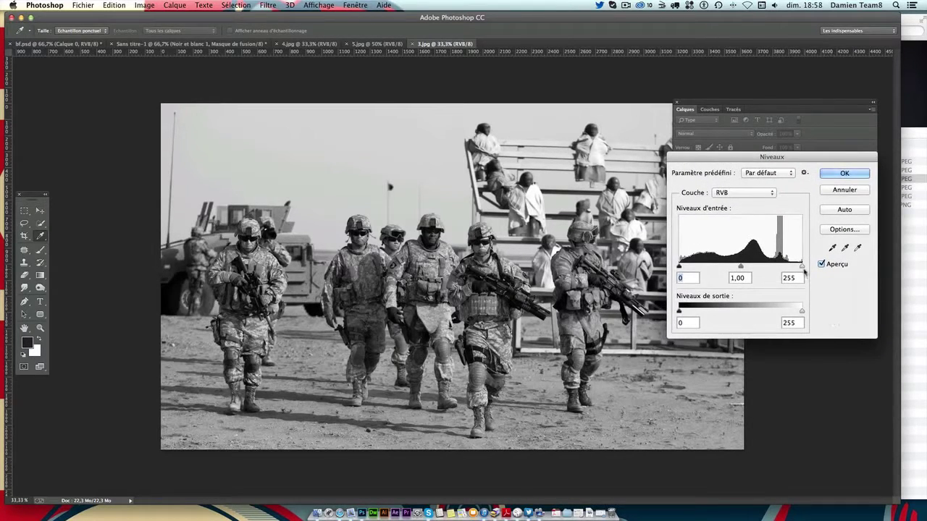
{"action": "mouse_move", "coordinate": [801, 268]}
{"action": "left_mouse_down"}
{"action": "mouse_move", "coordinate": [784, 266]}
{"action": "mouse_move", "coordinate": [791, 273]}
{"action": "left_mouse_up"}
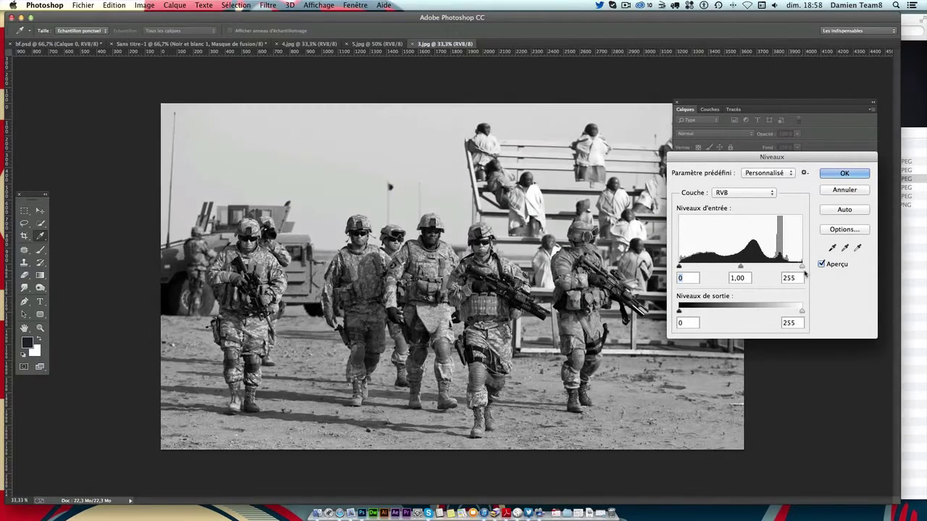
{"action": "left_click_drag", "start_coordinate": [792, 272], "coordinate": [738, 269]}
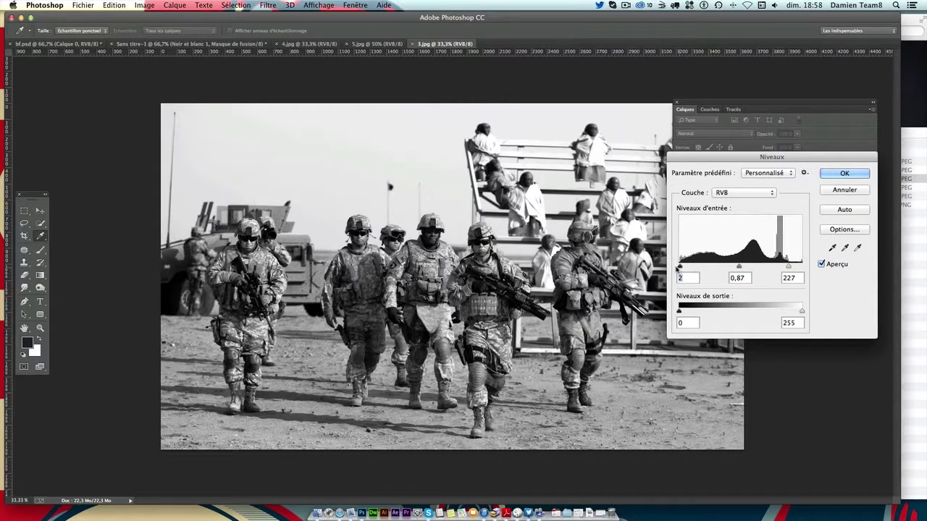
{"action": "mouse_move", "coordinate": [687, 269]}
{"action": "left_mouse_down"}
{"action": "mouse_move", "coordinate": [724, 271]}
{"action": "mouse_move", "coordinate": [681, 269]}
{"action": "left_mouse_up"}
Confirm the Levels adjustment and move the Layers panel off the photo
{"action": "left_click", "coordinate": [843, 175]}
{"action": "key", "text": "v"}
{"action": "left_click_drag", "start_coordinate": [708, 97], "coordinate": [778, 109]}
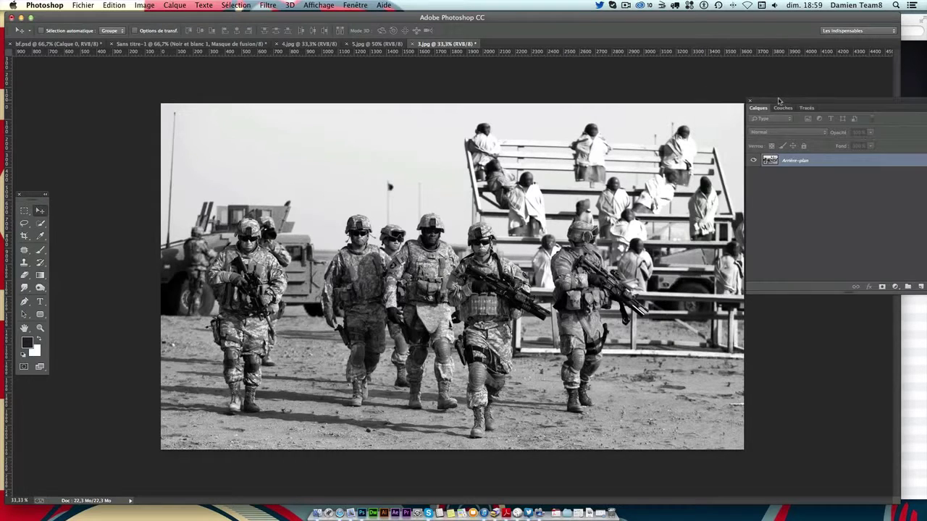
Switch to the Quick Selection tool and start adjusting its brush size
{"action": "left_click", "coordinate": [23, 213]}
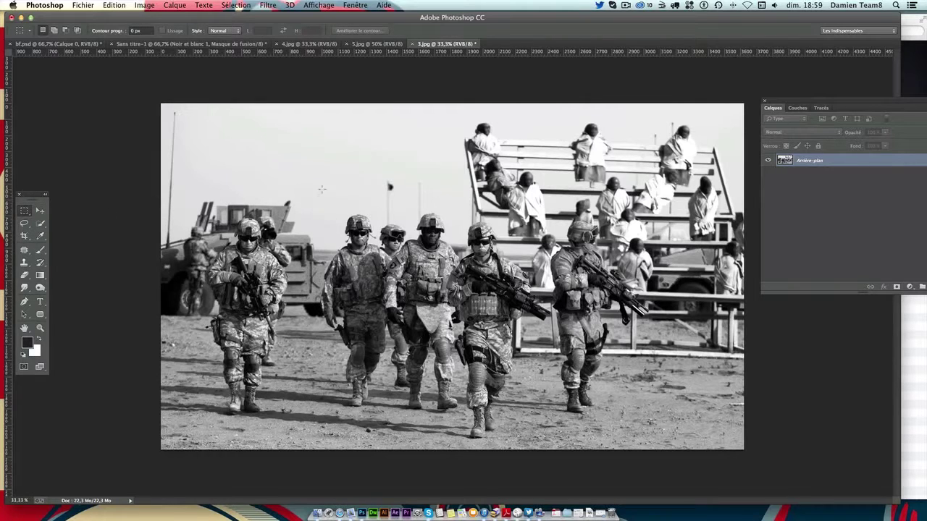
{"action": "left_click_drag", "start_coordinate": [321, 189], "coordinate": [346, 211]}
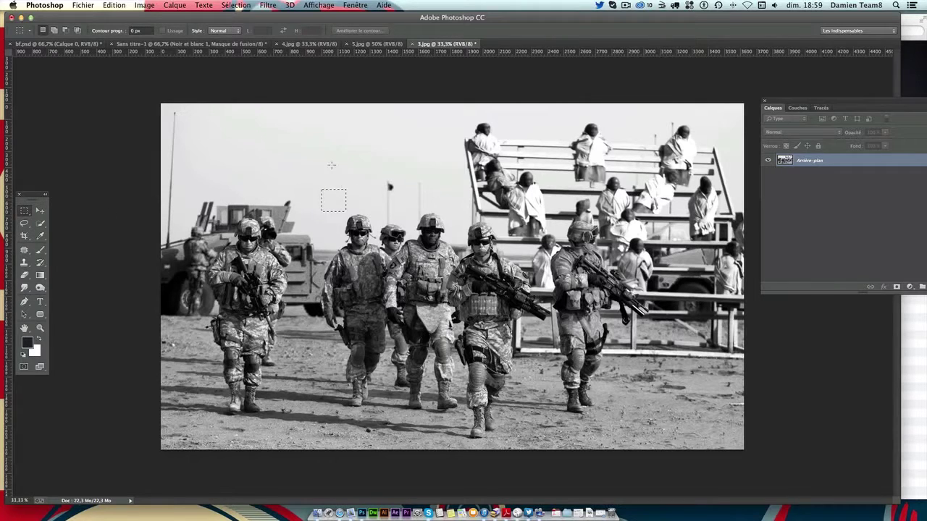
{"action": "left_click", "coordinate": [41, 223]}
{"action": "left_click", "coordinate": [101, 224]}
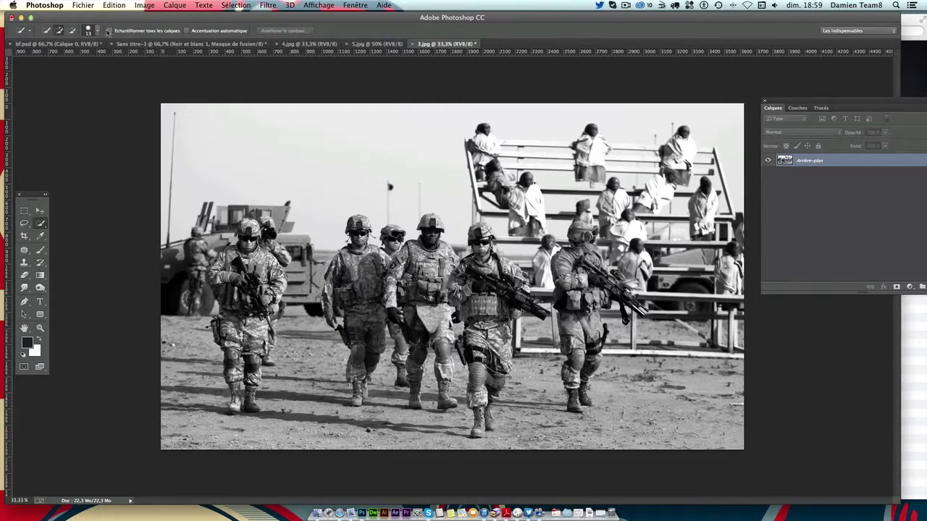
{"action": "left_click", "coordinate": [95, 34]}
{"action": "left_click_drag", "start_coordinate": [38, 58], "coordinate": [40, 59]}
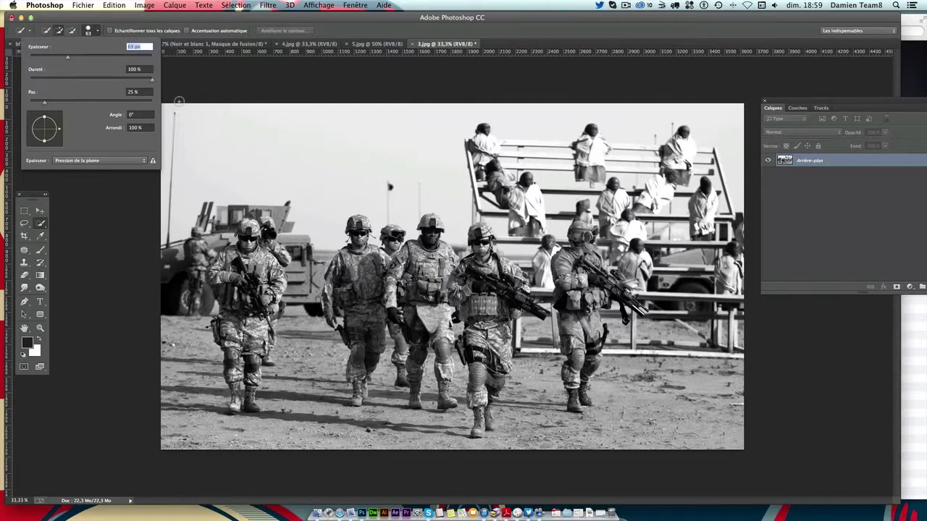
Set the Quick Selection brush to 75 px and zoom in on the soldiers
{"action": "type", "text": "5"}
{"action": "key", "text": "Return"}
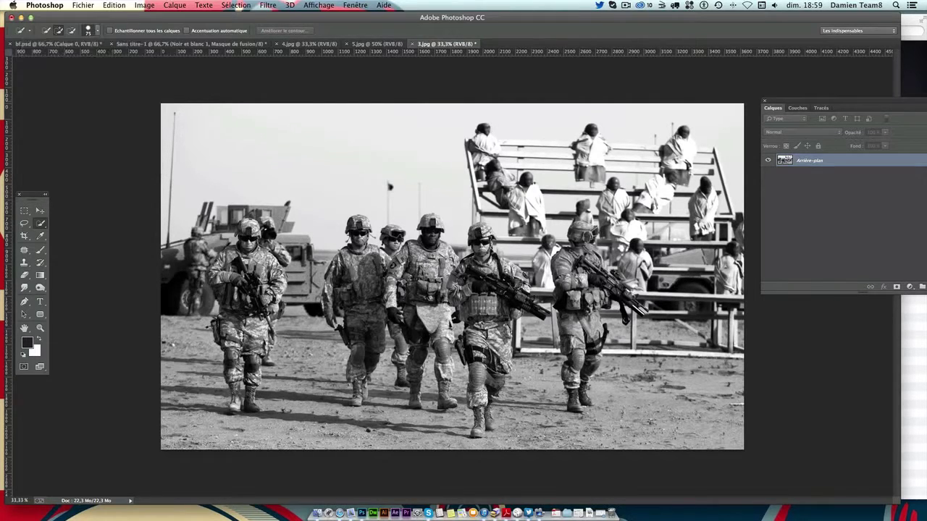
{"action": "key", "text": "super+plus"}
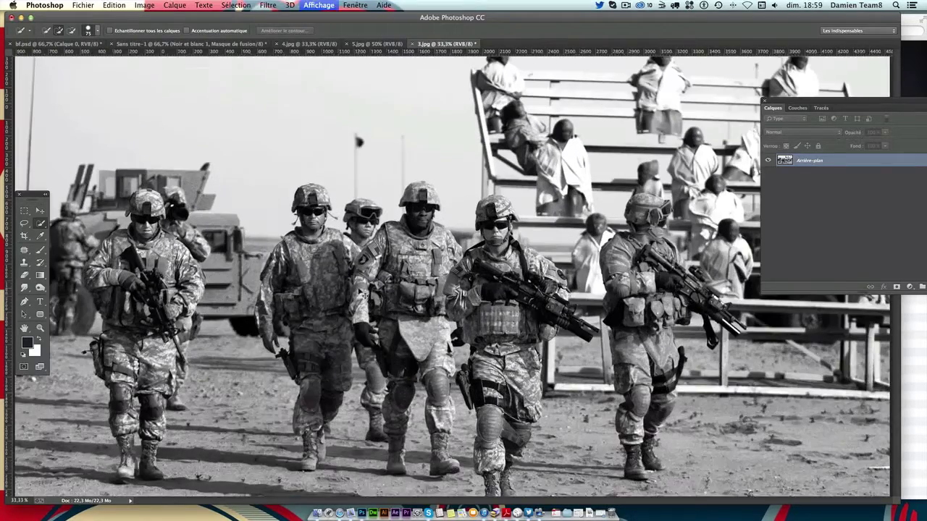
{"action": "key", "text": "super+plus"}
{"action": "scroll", "coordinate": [357, 288], "scroll_direction": "down", "scroll_amount": 2}
{"action": "scroll", "coordinate": [304, 195], "scroll_direction": "down", "scroll_amount": 5}
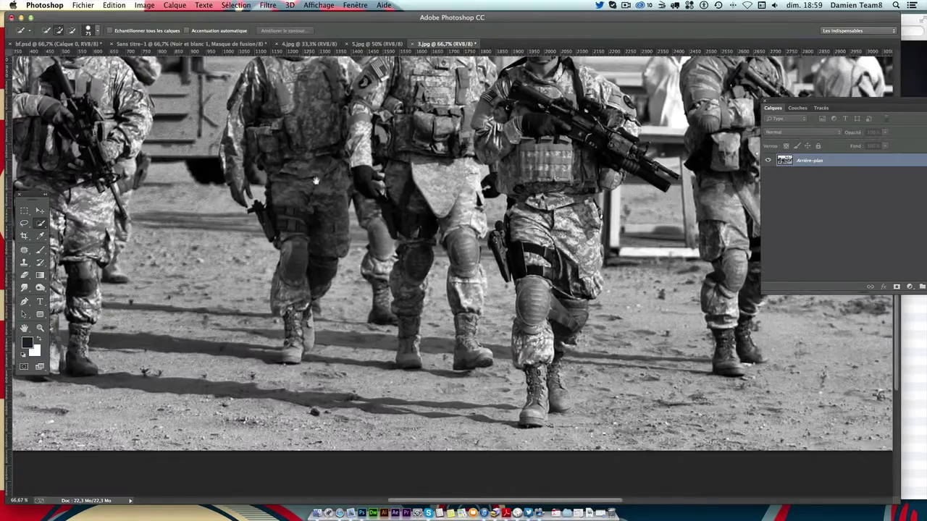
{"action": "scroll", "coordinate": [304, 196], "scroll_direction": "up", "scroll_amount": 5}
Reduce the Quick Selection brush size to 60 px
{"action": "left_click", "coordinate": [93, 32]}
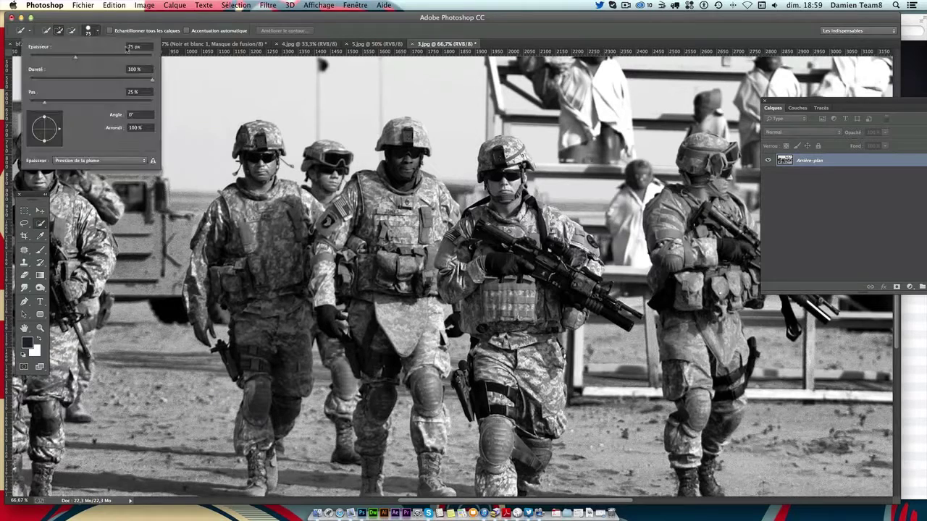
{"action": "left_click", "coordinate": [136, 46]}
{"action": "type", "text": "60"}
{"action": "key", "text": "Return"}
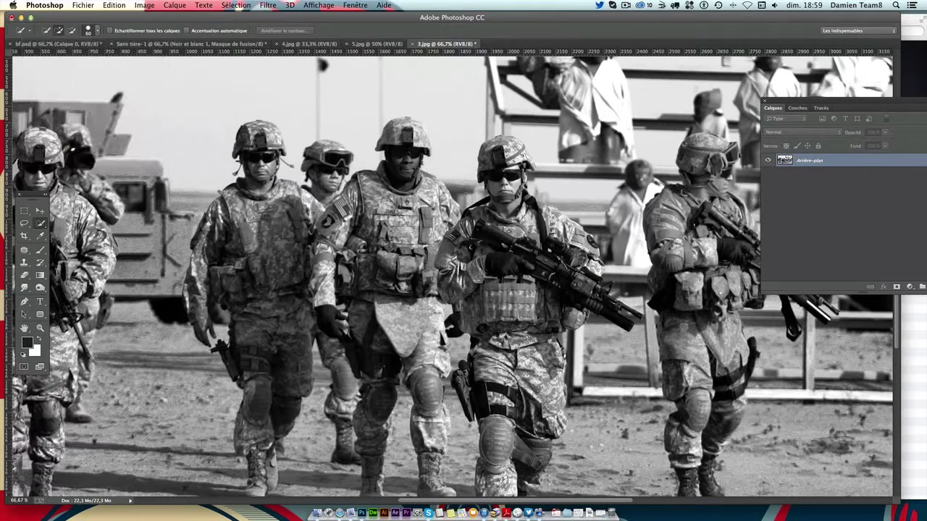
Select the soldier from helmet to legs, subtracting the ground shadow and adding his arm
{"action": "mouse_move", "coordinate": [224, 205]}
{"action": "left_mouse_down"}
{"action": "mouse_move", "coordinate": [256, 232]}
{"action": "mouse_move", "coordinate": [246, 155]}
{"action": "left_mouse_up"}
{"action": "left_click_drag", "start_coordinate": [250, 130], "coordinate": [275, 145]}
{"action": "mouse_move", "coordinate": [190, 271]}
{"action": "left_mouse_down"}
{"action": "mouse_move", "coordinate": [205, 290]}
{"action": "mouse_move", "coordinate": [202, 330]}
{"action": "mouse_move", "coordinate": [148, 305]}
{"action": "left_mouse_up"}
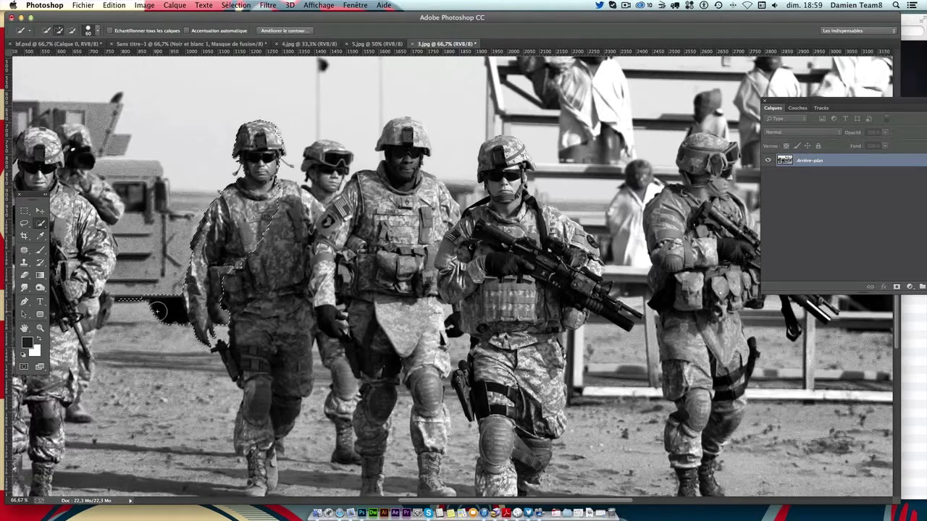
{"action": "mouse_move", "coordinate": [157, 310]}
{"action": "left_mouse_down"}
{"action": "mouse_move", "coordinate": [163, 279]}
{"action": "mouse_move", "coordinate": [166, 329]}
{"action": "left_mouse_up"}
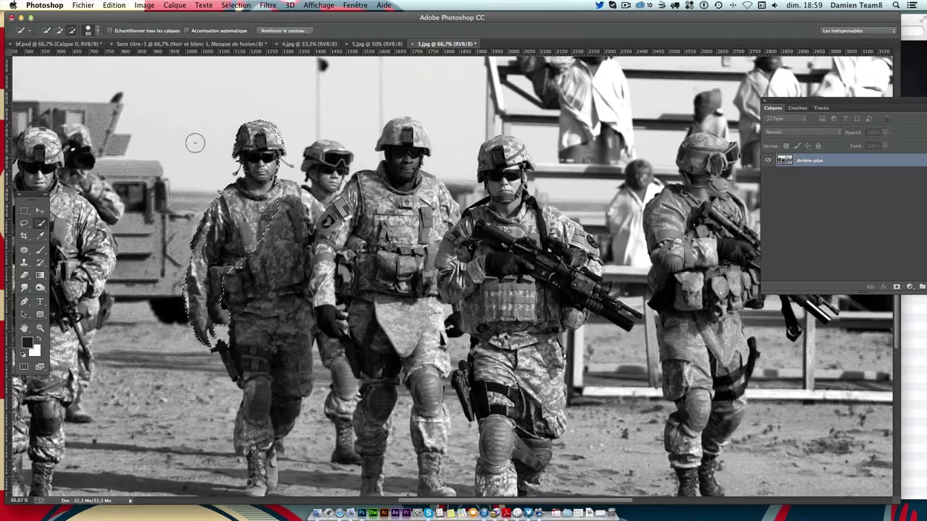
{"action": "key", "text": "alt"}
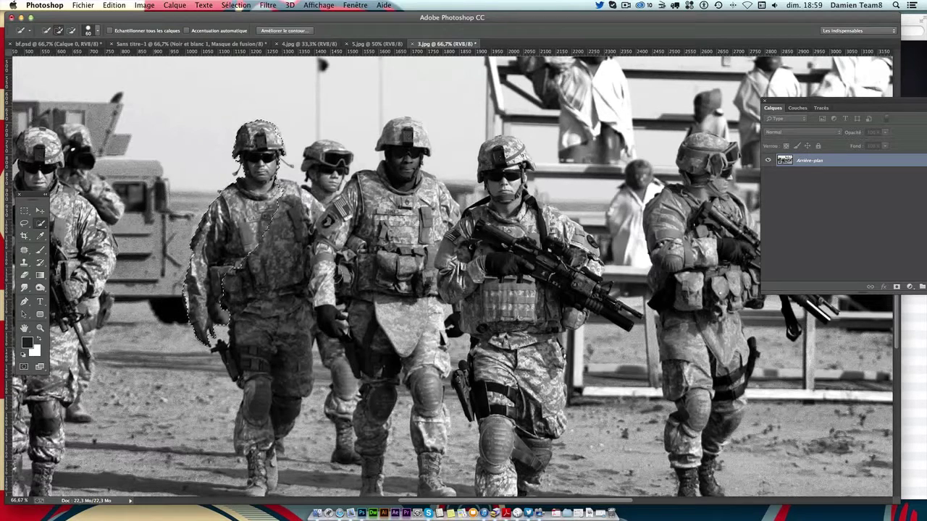
{"action": "mouse_move", "coordinate": [257, 293]}
{"action": "left_mouse_down"}
{"action": "mouse_move", "coordinate": [265, 358]}
{"action": "mouse_move", "coordinate": [233, 327]}
{"action": "left_mouse_up"}
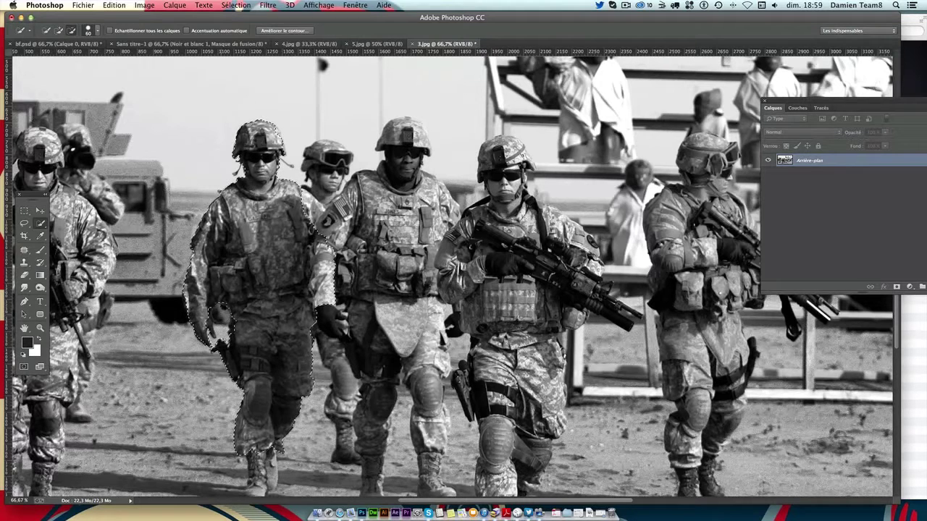
{"action": "left_click", "coordinate": [225, 311]}
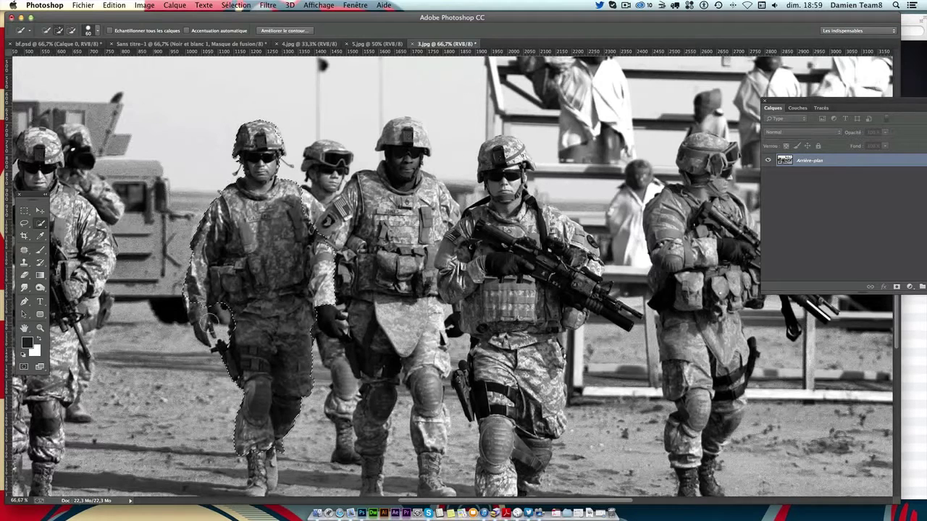
{"action": "left_click_drag", "start_coordinate": [207, 330], "coordinate": [199, 293]}
Zoom closer on the soldier and resize the Quick Selection brush to 55 px
{"action": "key", "text": "super+plus"}
{"action": "scroll", "coordinate": [303, 154], "scroll_direction": "left", "scroll_amount": 5}
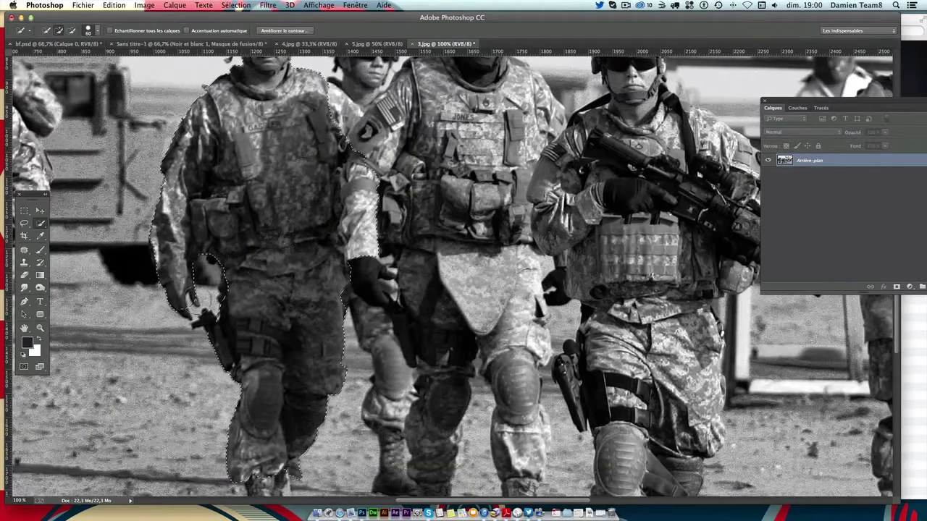
{"action": "left_click", "coordinate": [88, 32]}
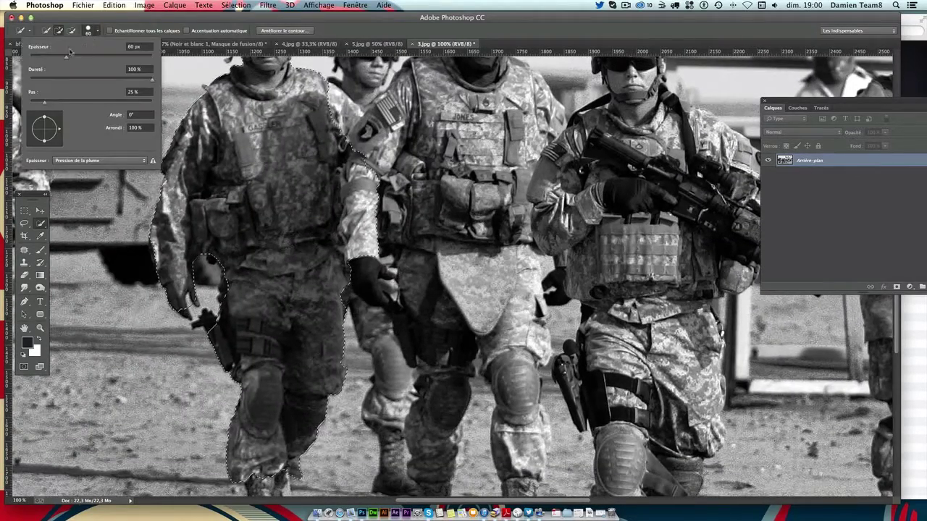
{"action": "left_click_drag", "start_coordinate": [70, 56], "coordinate": [48, 56]}
{"action": "left_click", "coordinate": [208, 304]}
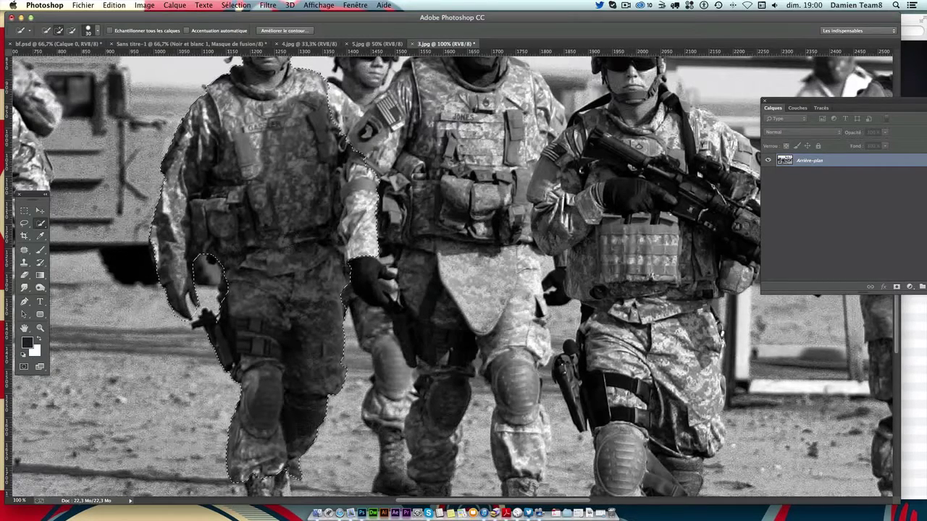
{"action": "left_click", "coordinate": [88, 33]}
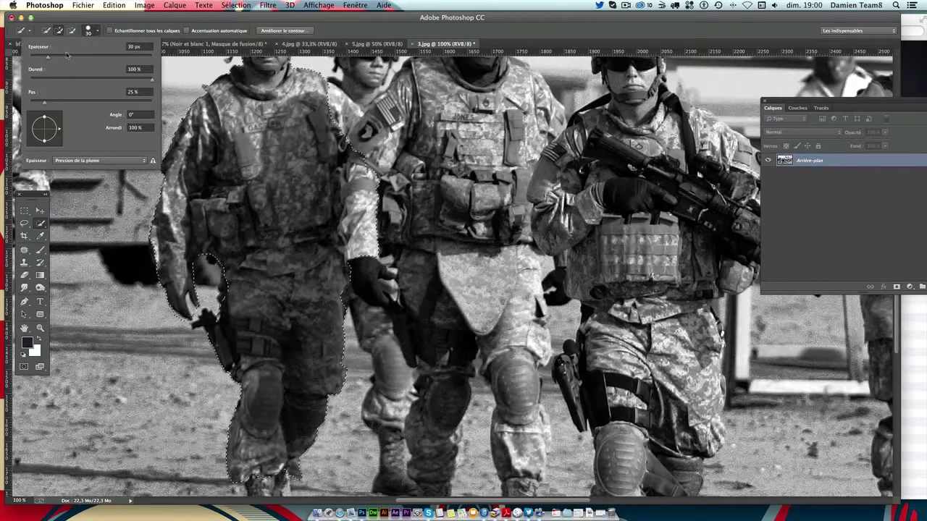
{"action": "left_click_drag", "start_coordinate": [48, 56], "coordinate": [60, 61]}
{"action": "left_click", "coordinate": [261, 313]}
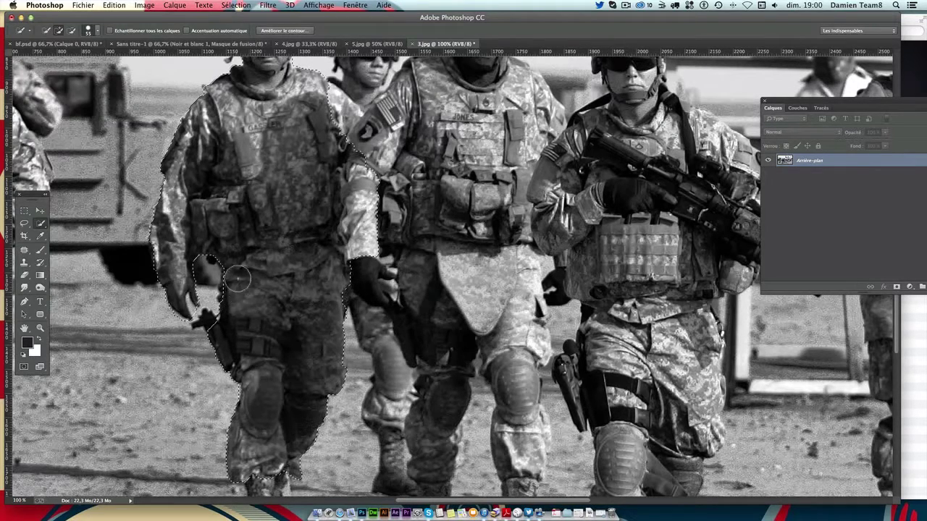
Add the soldier's thigh and legs down to his boots to the selection
{"action": "left_click_drag", "start_coordinate": [220, 323], "coordinate": [307, 313]}
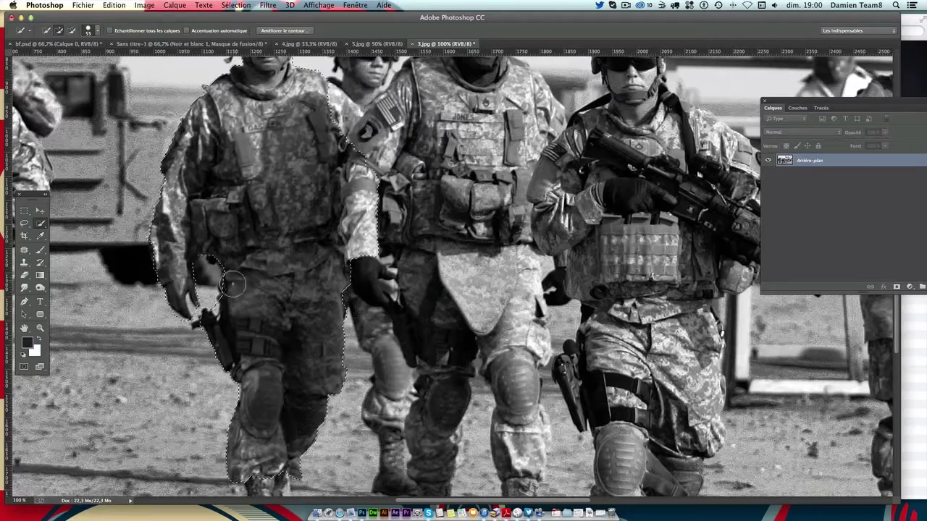
{"action": "scroll", "coordinate": [307, 313], "scroll_direction": "down", "scroll_amount": 5}
{"action": "mouse_move", "coordinate": [246, 283]}
{"action": "left_mouse_down"}
{"action": "mouse_move", "coordinate": [242, 431]}
{"action": "mouse_move", "coordinate": [263, 403]}
{"action": "left_mouse_up"}
Add the second soldier's helmet and remove the sky gap between the helmets
{"action": "scroll", "coordinate": [336, 160], "scroll_direction": "up", "scroll_amount": 10}
{"action": "scroll", "coordinate": [337, 159], "scroll_direction": "right", "scroll_amount": 2}
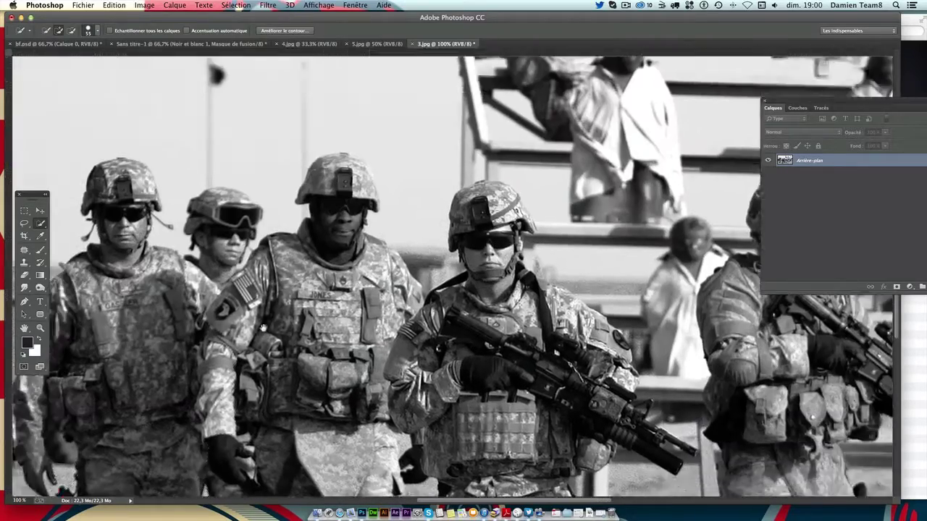
{"action": "scroll", "coordinate": [337, 160], "scroll_direction": "down", "scroll_amount": 1}
{"action": "scroll", "coordinate": [336, 160], "scroll_direction": "left", "scroll_amount": 1}
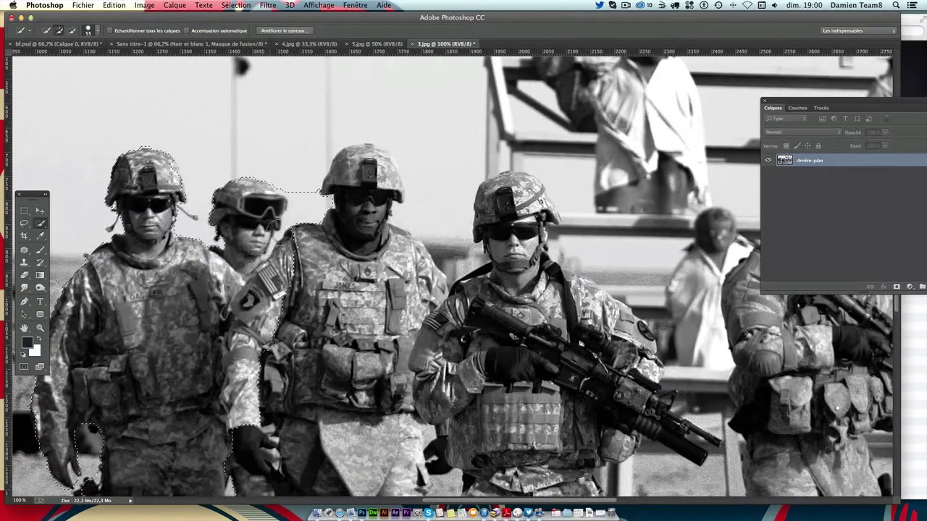
{"action": "left_click", "coordinate": [302, 196]}
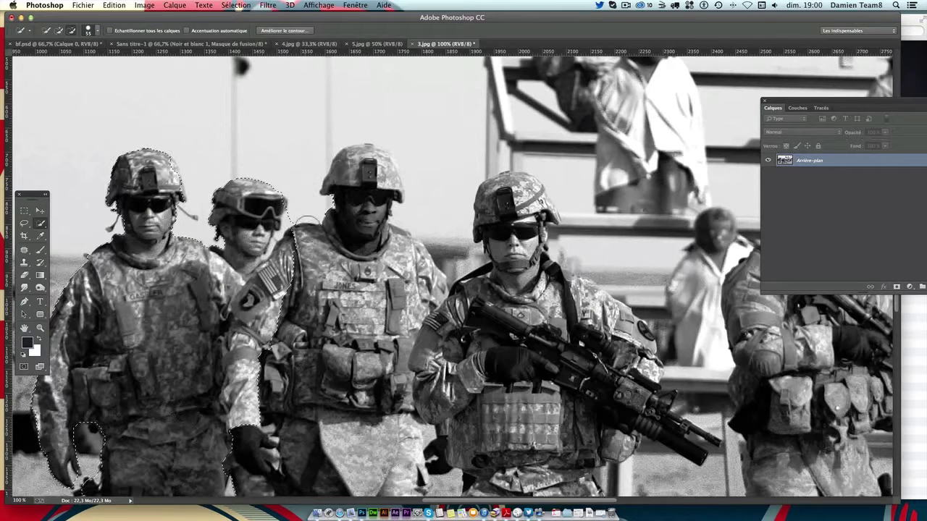
{"action": "left_click", "coordinate": [311, 205], "text": "alt"}
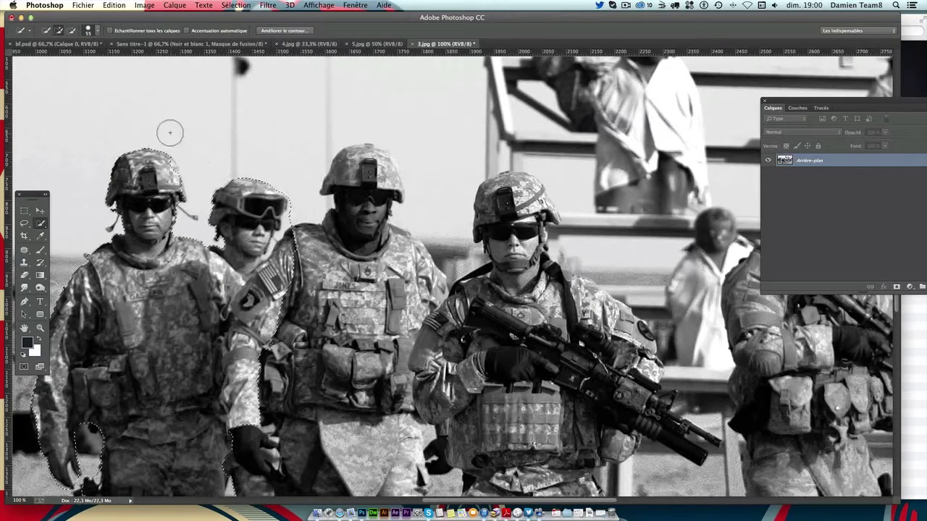
With a 32 px brush, add the middle soldier's helmet, face and sunglasses, then zoom out
{"action": "left_click", "coordinate": [88, 30]}
{"action": "left_click_drag", "start_coordinate": [56, 57], "coordinate": [49, 56]}
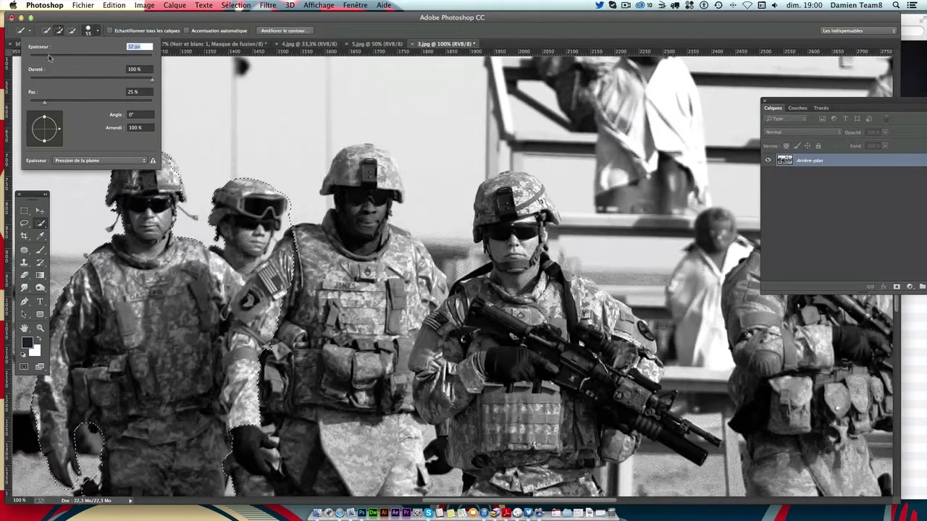
{"action": "left_click", "coordinate": [288, 221]}
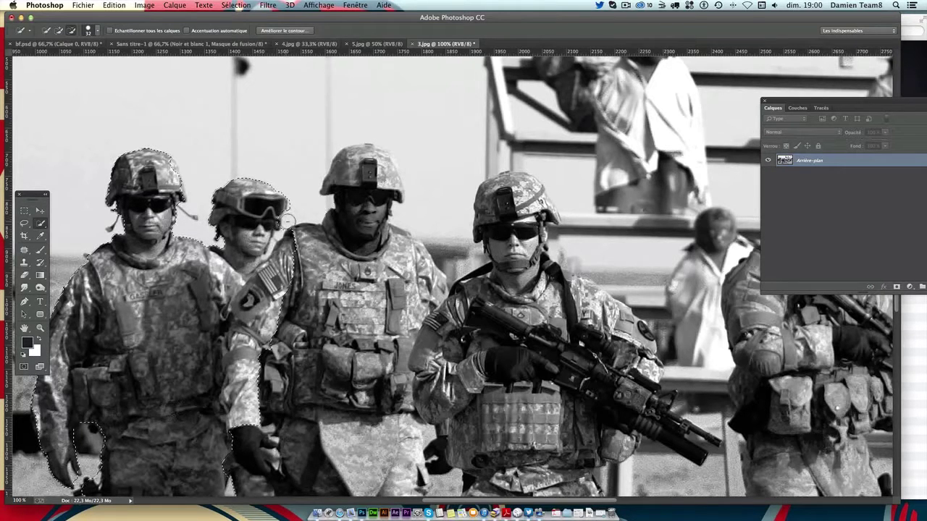
{"action": "key", "text": "alt"}
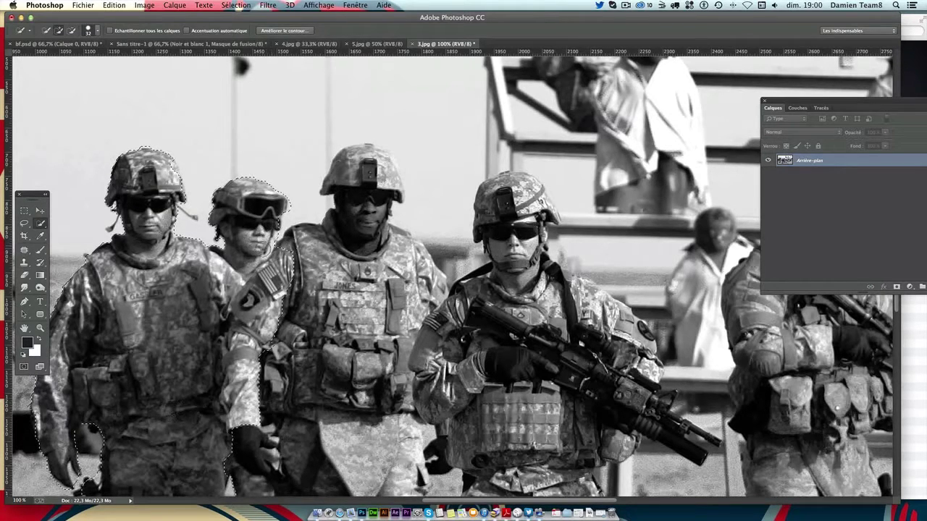
{"action": "left_click_drag", "start_coordinate": [345, 225], "coordinate": [365, 181]}
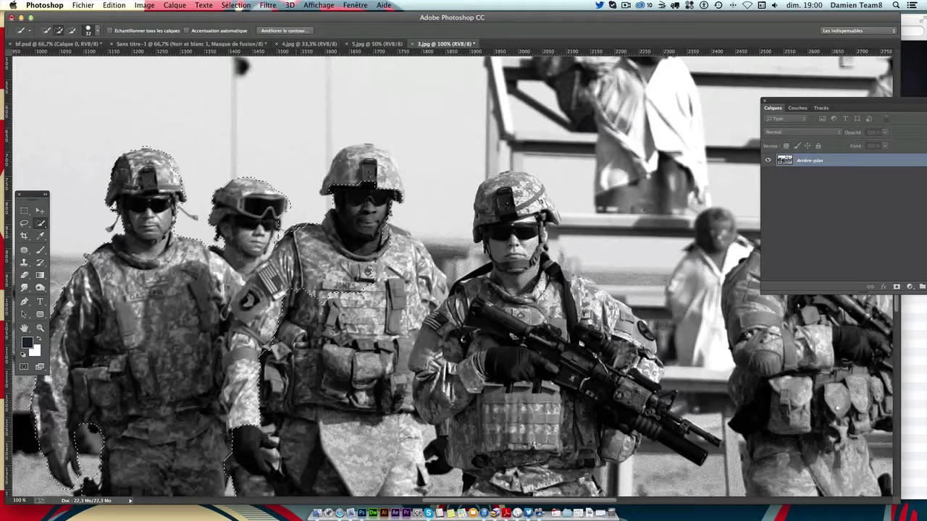
{"action": "mouse_move", "coordinate": [307, 232]}
{"action": "left_mouse_down"}
{"action": "mouse_move", "coordinate": [386, 194]}
{"action": "mouse_move", "coordinate": [396, 167]}
{"action": "left_mouse_up"}
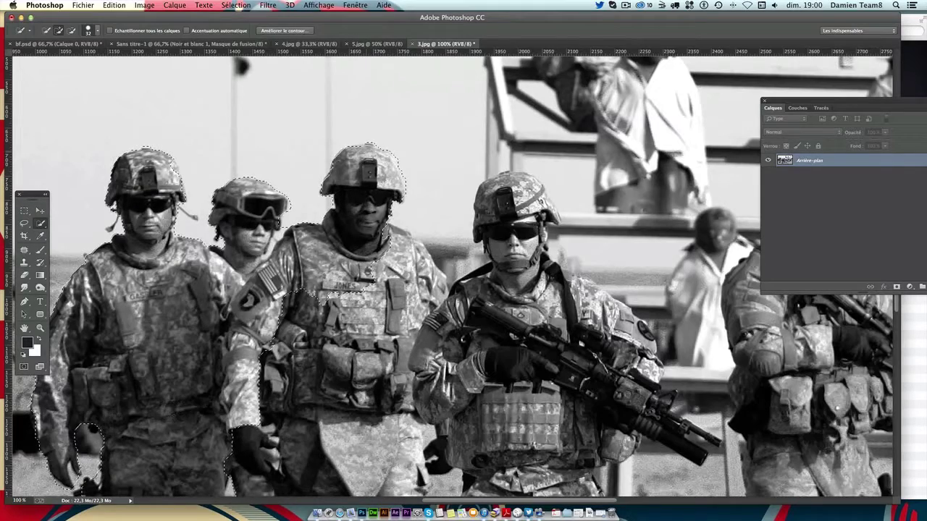
{"action": "scroll", "coordinate": [396, 203], "scroll_direction": "down", "scroll_amount": 3}
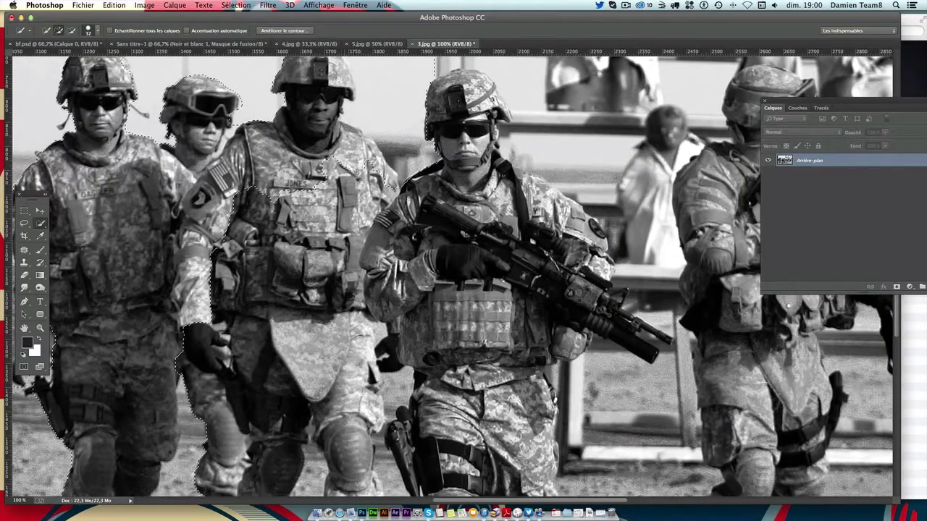
{"action": "key", "text": "super+minus"}
{"action": "key", "text": "super+minus"}
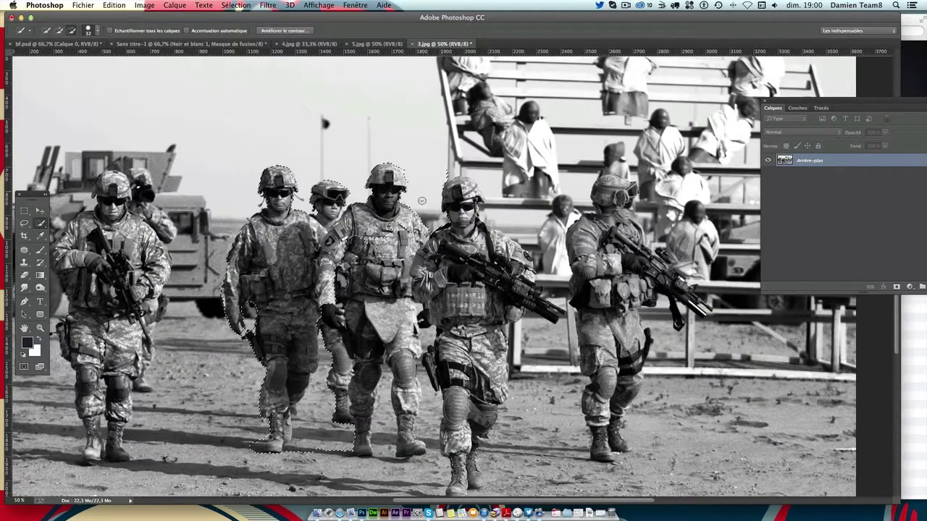
Add the middle soldier's torso and legs and the front rifle soldier, excluding the bleacher patch
{"action": "left_click_drag", "start_coordinate": [421, 200], "coordinate": [391, 257]}
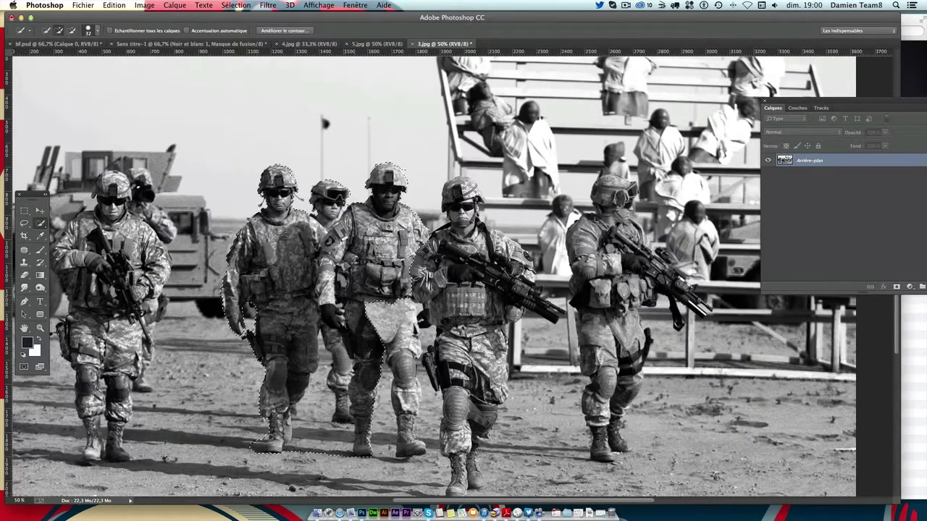
{"action": "left_click_drag", "start_coordinate": [379, 322], "coordinate": [403, 402]}
{"action": "mouse_move", "coordinate": [461, 243]}
{"action": "left_mouse_down"}
{"action": "mouse_move", "coordinate": [456, 191]}
{"action": "mouse_move", "coordinate": [447, 401]}
{"action": "left_mouse_up"}
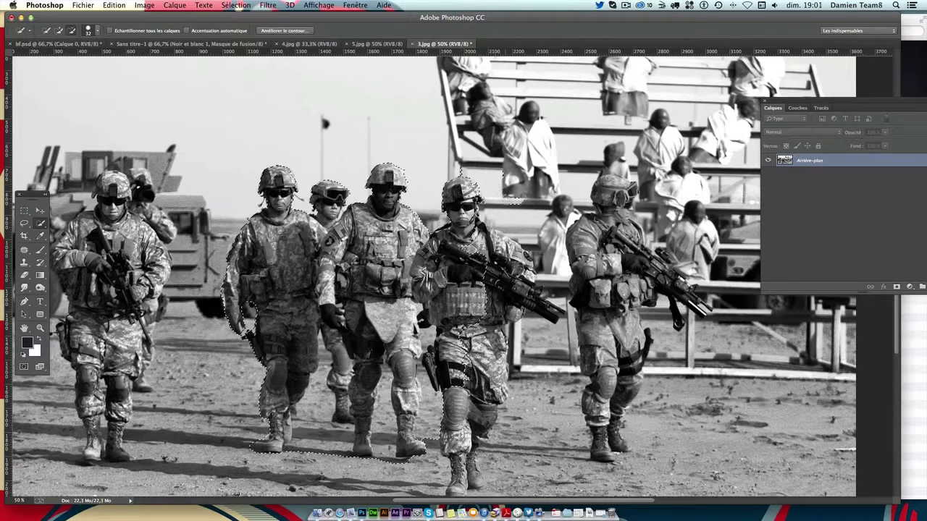
{"action": "left_click", "coordinate": [461, 173], "text": "alt"}
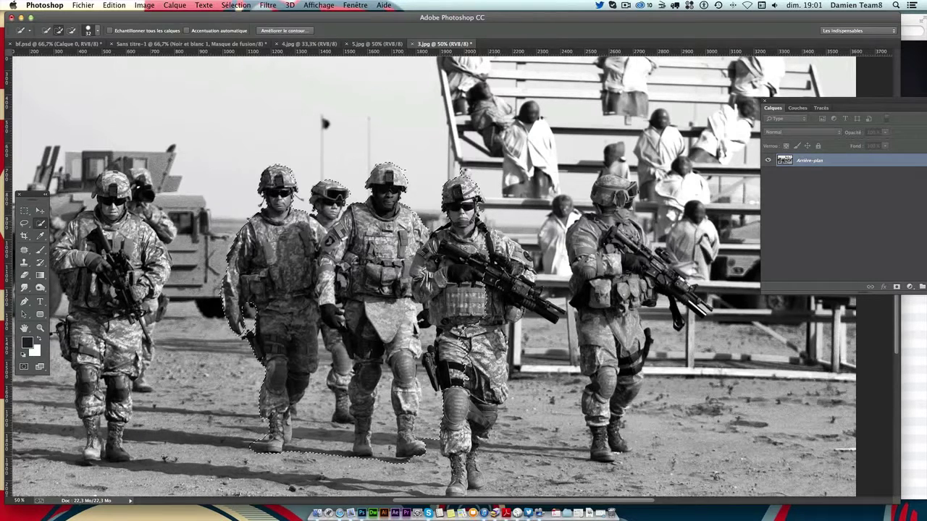
{"action": "mouse_move", "coordinate": [489, 232]}
{"action": "left_mouse_down"}
{"action": "mouse_move", "coordinate": [517, 280]}
{"action": "mouse_move", "coordinate": [464, 449]}
{"action": "mouse_move", "coordinate": [413, 456]}
{"action": "left_mouse_up"}
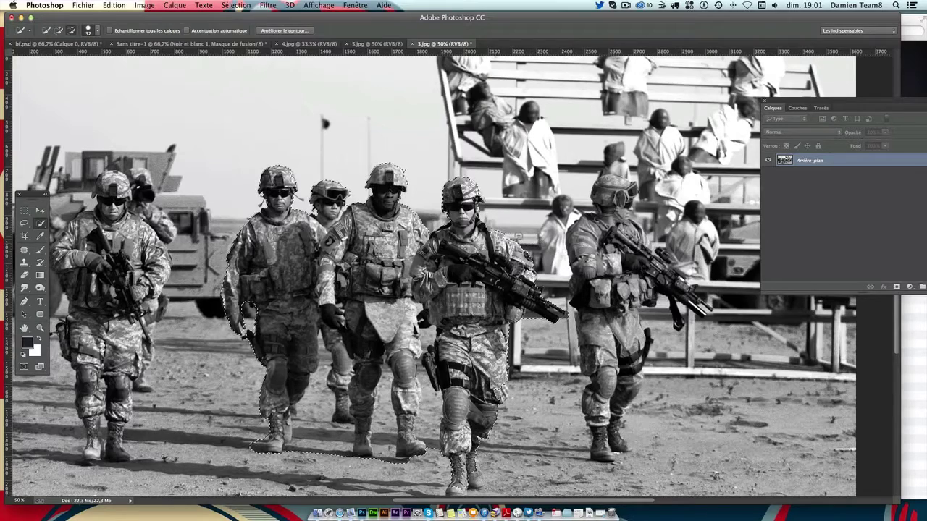
{"action": "scroll", "coordinate": [248, 311], "scroll_direction": "down", "scroll_amount": 5}
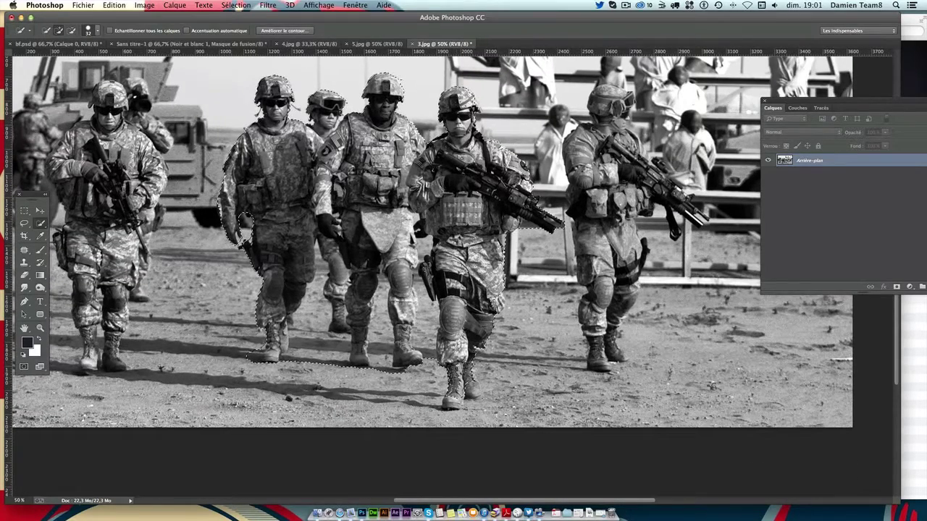
Extend the selection over the front boots and ground shadow, undoing the stray right-side expansion
{"action": "mouse_move", "coordinate": [458, 387]}
{"action": "left_mouse_down"}
{"action": "mouse_move", "coordinate": [478, 398]}
{"action": "mouse_move", "coordinate": [503, 395]}
{"action": "left_mouse_up"}
{"action": "mouse_move", "coordinate": [429, 403]}
{"action": "left_mouse_down"}
{"action": "mouse_move", "coordinate": [433, 381]}
{"action": "mouse_move", "coordinate": [347, 382]}
{"action": "mouse_move", "coordinate": [233, 365]}
{"action": "left_mouse_up"}
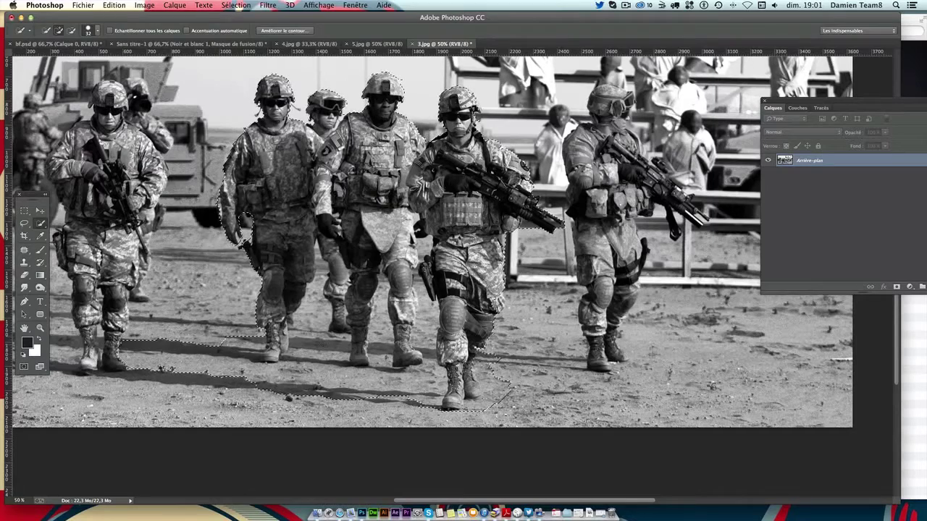
{"action": "left_click", "coordinate": [245, 221]}
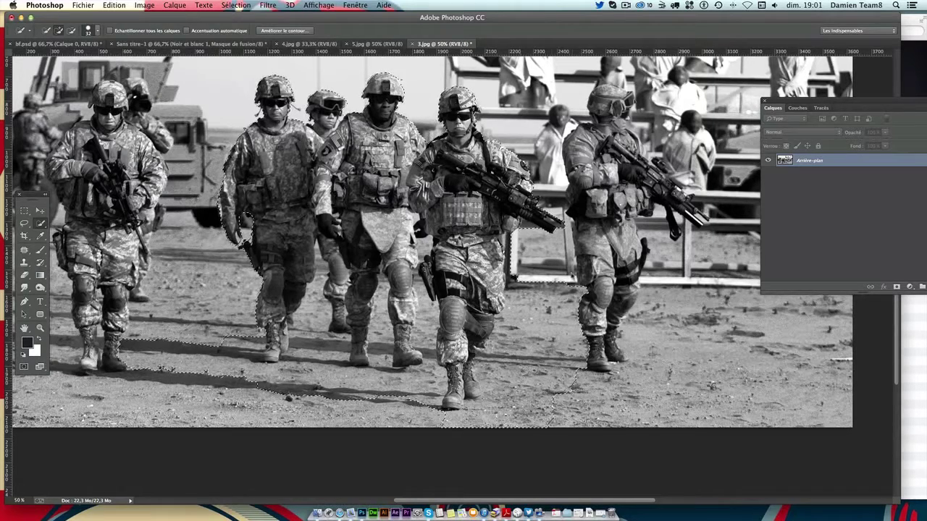
{"action": "key", "text": "ctrl+alt+z"}
{"action": "key", "text": "ctrl+alt+z"}
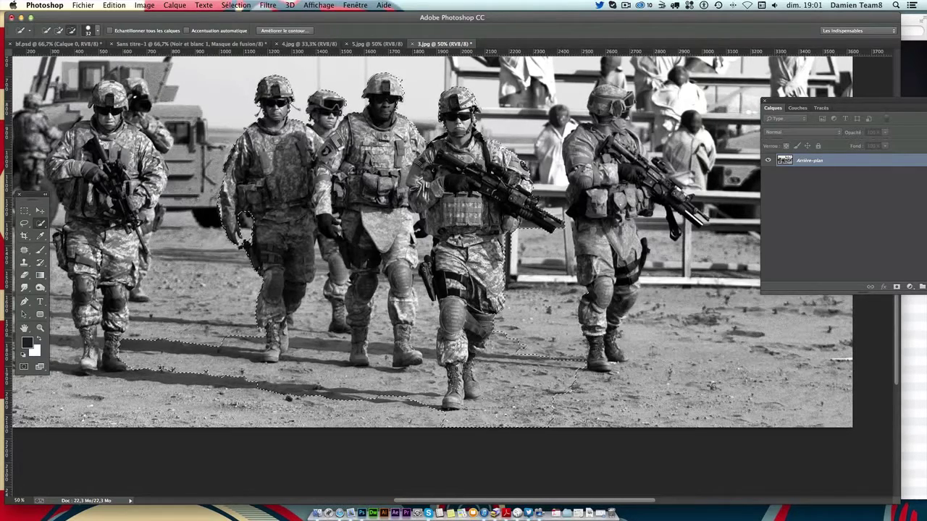
{"action": "scroll", "coordinate": [367, 150], "scroll_direction": "up", "scroll_amount": 5}
{"action": "scroll", "coordinate": [367, 150], "scroll_direction": "right", "scroll_amount": 3}
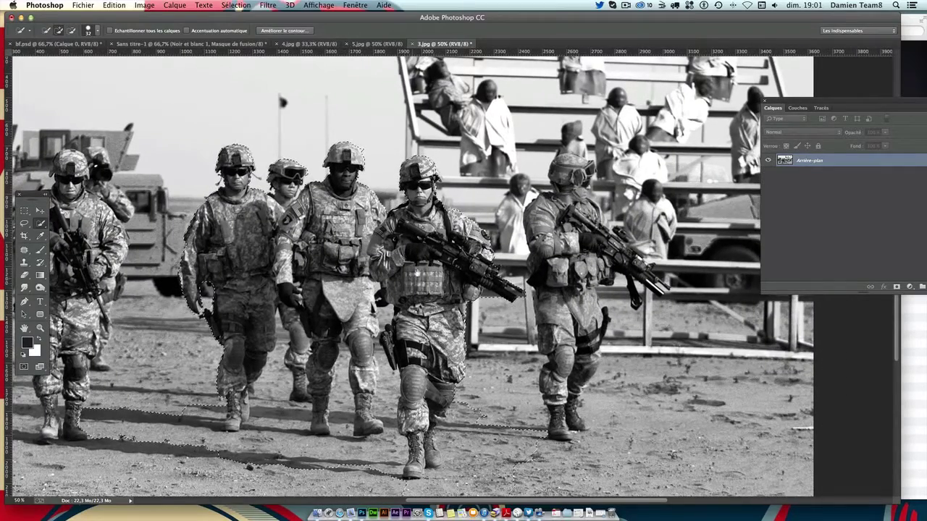
{"action": "key", "text": "alt"}
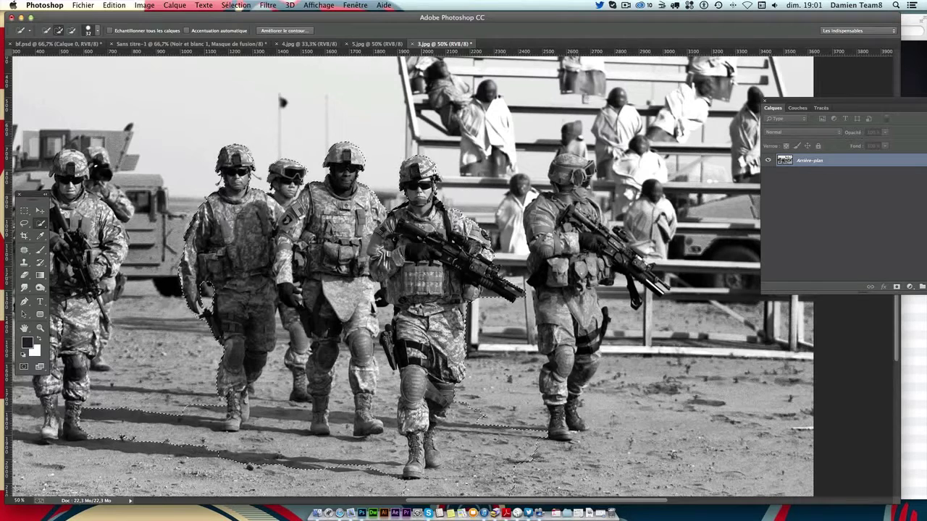
Paste the copied soldiers into the Sans titre-1 helicopter poster and position them on the canvas
{"action": "left_click", "coordinate": [137, 44]}
{"action": "left_click", "coordinate": [41, 211]}
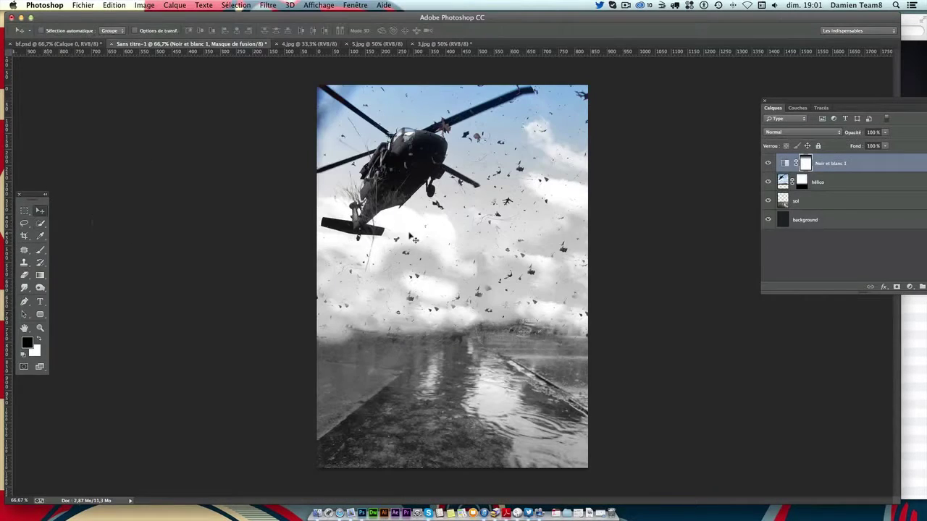
{"action": "key", "text": "ctrl+v"}
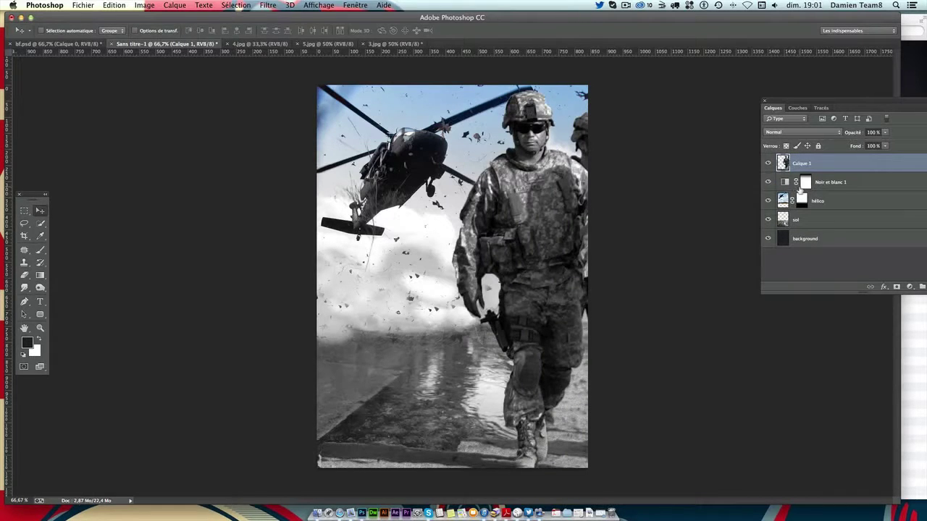
{"action": "mouse_move", "coordinate": [515, 208]}
{"action": "left_mouse_down"}
{"action": "mouse_move", "coordinate": [437, 214]}
{"action": "mouse_move", "coordinate": [495, 240]}
{"action": "left_mouse_up"}
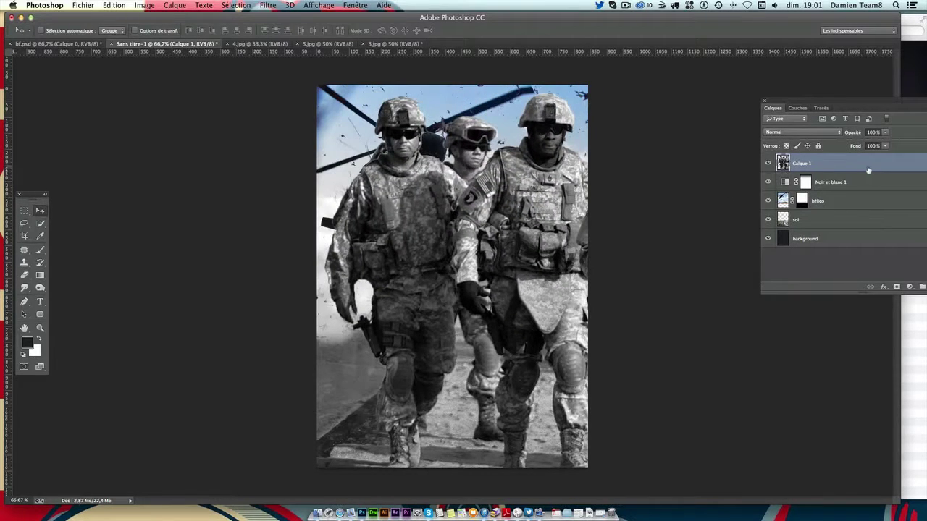
Move the Noir et blanc 1 adjustment above the soldiers and rename their layer 'marines'
{"action": "mouse_move", "coordinate": [811, 182]}
{"action": "left_mouse_down"}
{"action": "mouse_move", "coordinate": [817, 190]}
{"action": "mouse_move", "coordinate": [799, 194]}
{"action": "left_mouse_up"}
{"action": "double_click", "coordinate": [800, 182]}
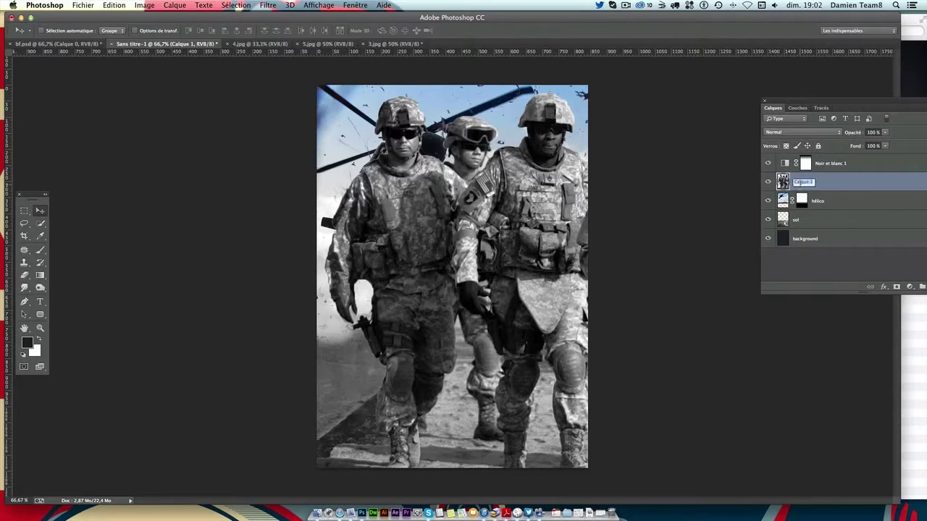
{"action": "type", "text": "marines"}
{"action": "key", "text": "Return"}
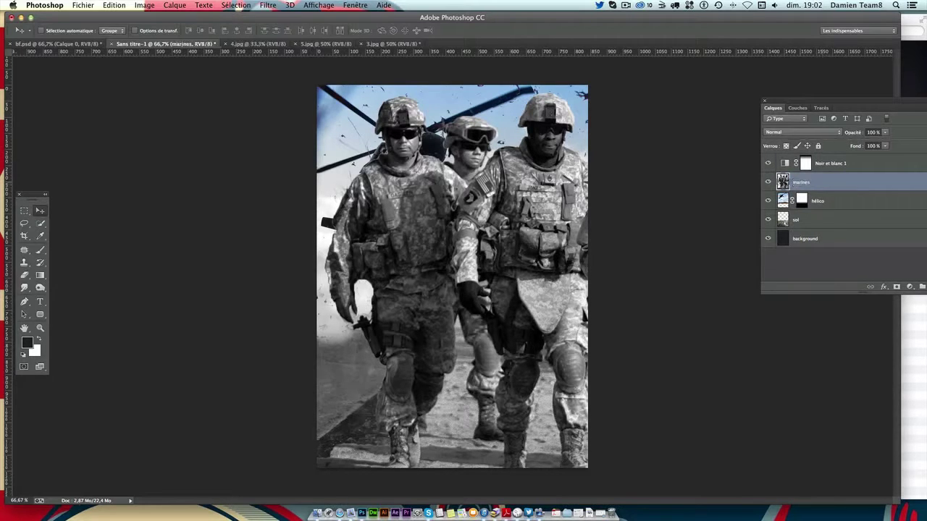
Free-transform the marines layer to about 50% and place it in the lower poster half, below the helicopter
{"action": "key", "text": "ctrl+t"}
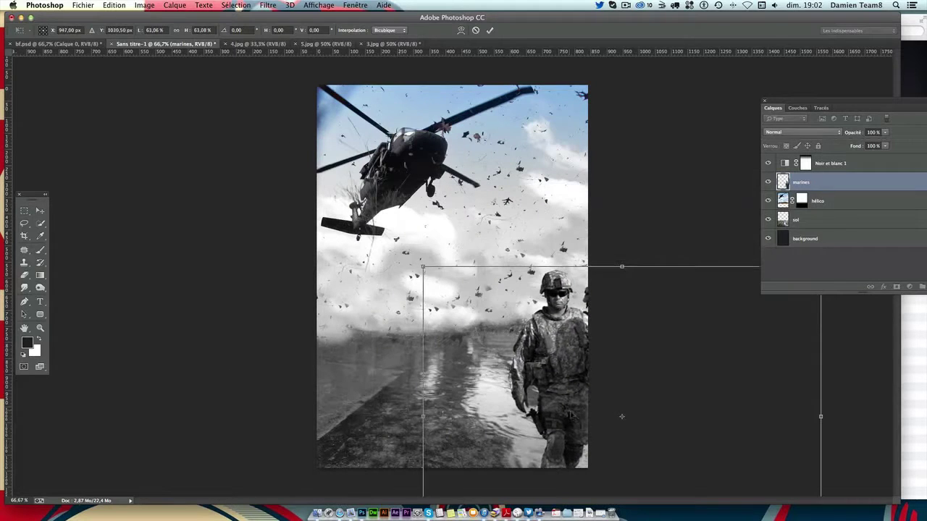
{"action": "left_click_drag", "start_coordinate": [189, 90], "coordinate": [391, 289]}
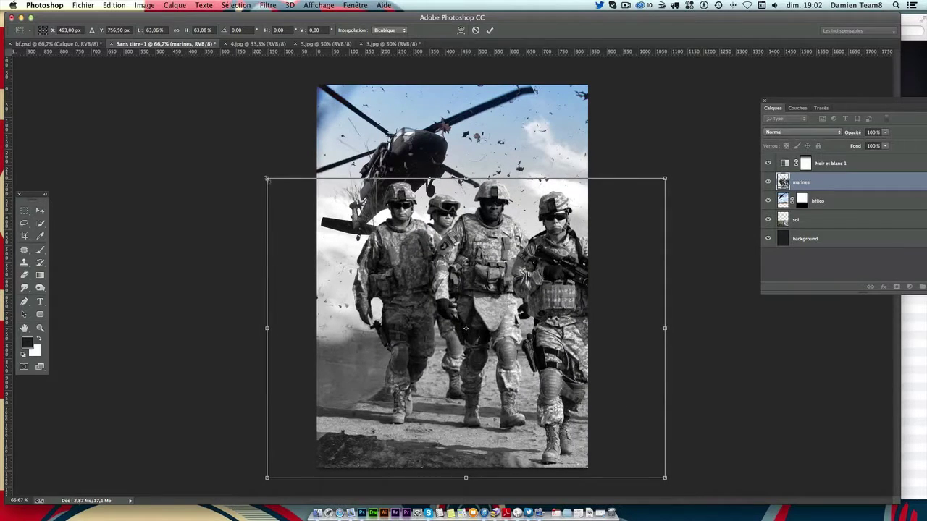
{"action": "left_click_drag", "start_coordinate": [267, 179], "coordinate": [255, 189]}
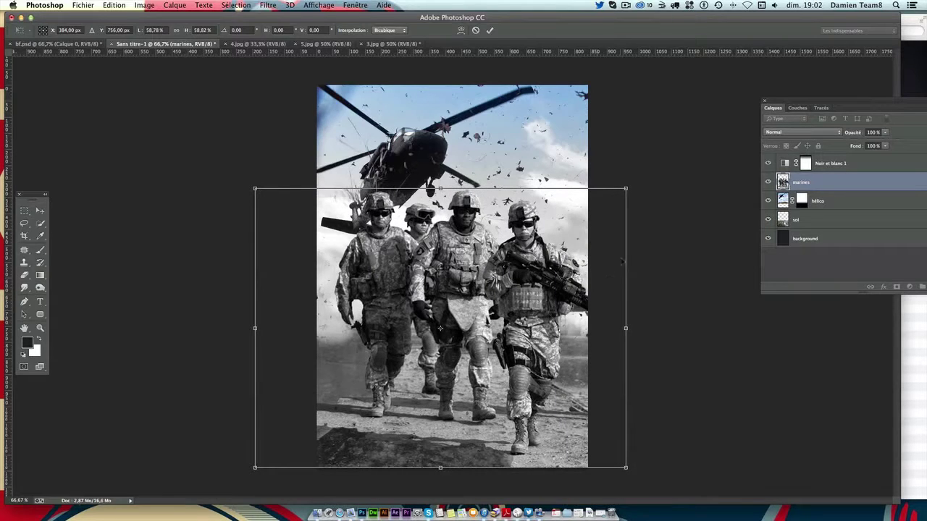
{"action": "left_click_drag", "start_coordinate": [626, 190], "coordinate": [596, 212]}
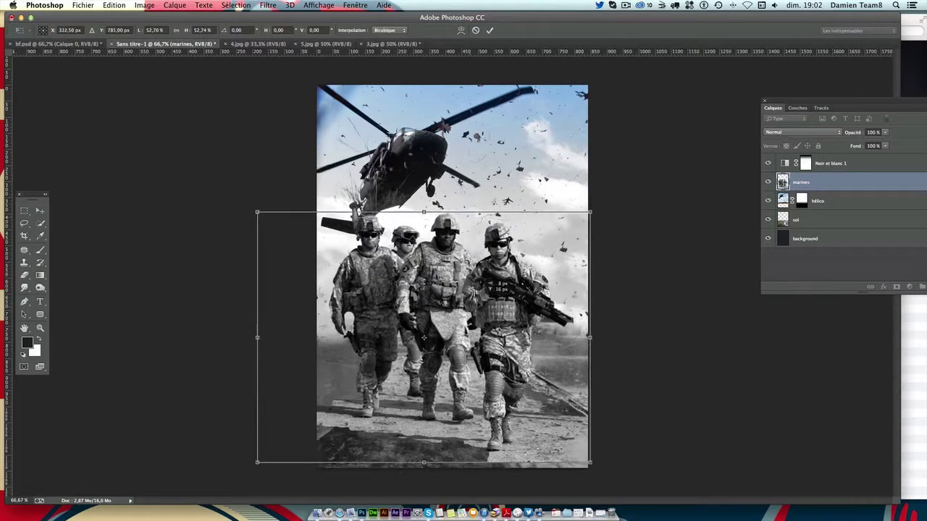
{"action": "left_click_drag", "start_coordinate": [466, 279], "coordinate": [480, 290]}
{"action": "left_click_drag", "start_coordinate": [263, 210], "coordinate": [280, 221]}
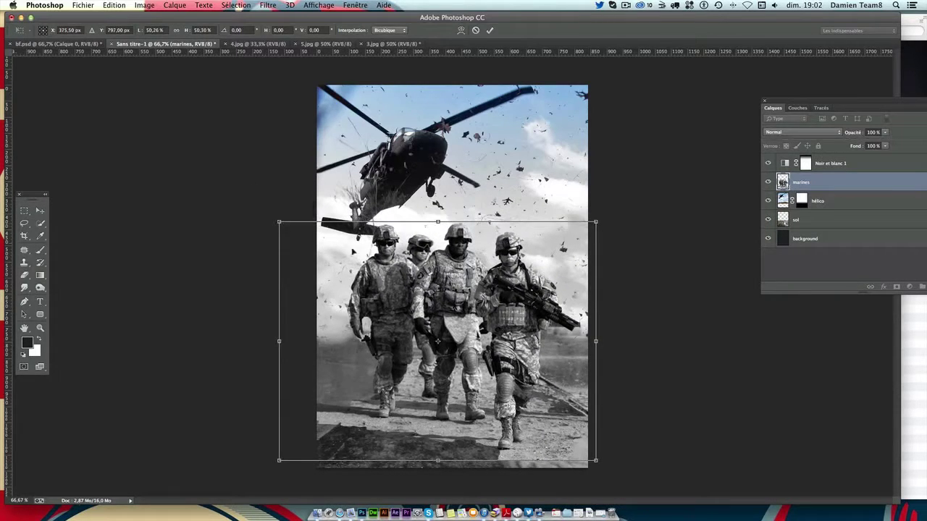
{"action": "left_click_drag", "start_coordinate": [450, 279], "coordinate": [440, 280]}
{"action": "key", "text": "Return"}
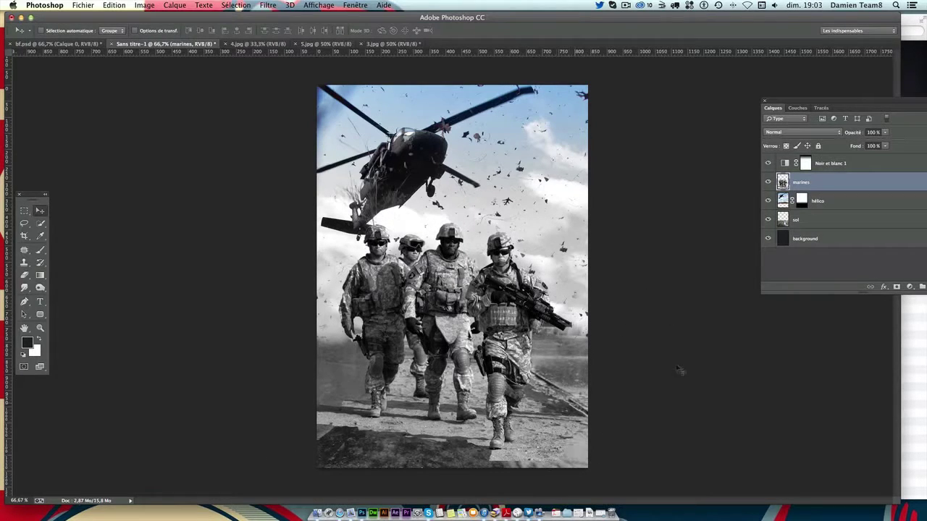
Toggle the marines layer's visibility to compare the scene, then add a layer mask to it
{"action": "left_click", "coordinate": [768, 181]}
{"action": "left_click", "coordinate": [768, 181]}
{"action": "left_click", "coordinate": [768, 183]}
{"action": "left_click", "coordinate": [768, 183]}
{"action": "left_click", "coordinate": [768, 183]}
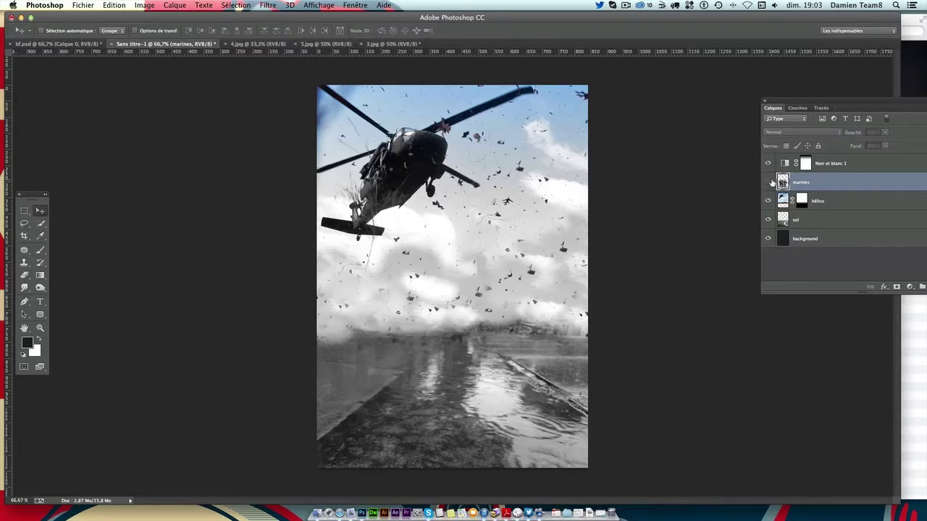
{"action": "left_click", "coordinate": [769, 187]}
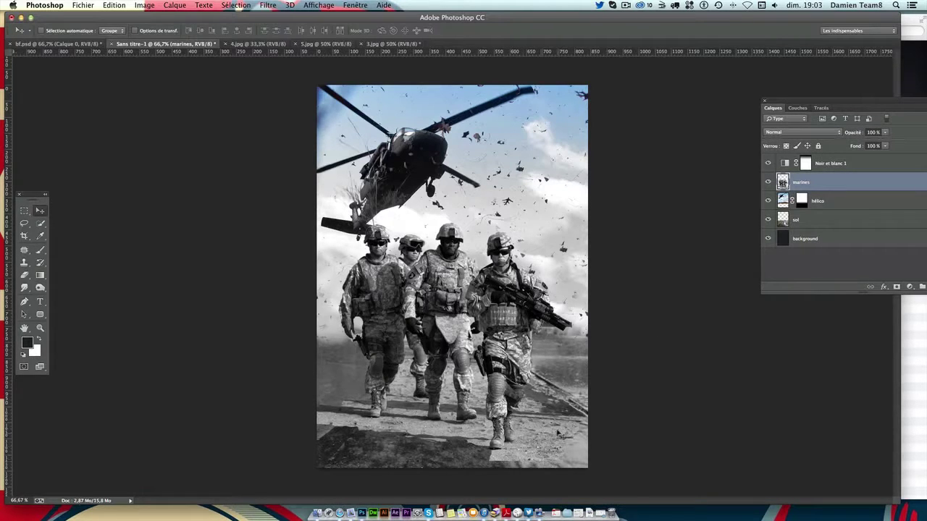
{"action": "left_click", "coordinate": [768, 182]}
{"action": "left_click", "coordinate": [768, 182]}
{"action": "left_click", "coordinate": [768, 182]}
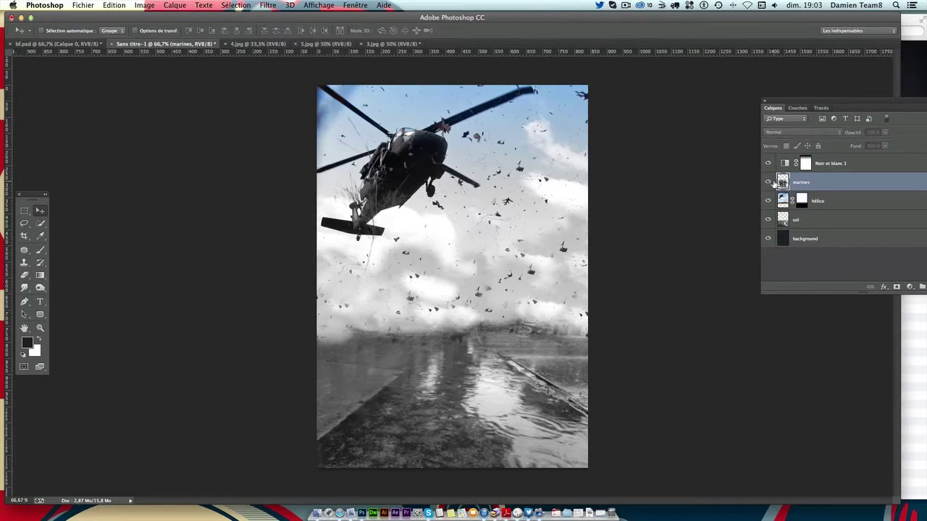
{"action": "left_click", "coordinate": [768, 182]}
{"action": "left_click", "coordinate": [896, 287]}
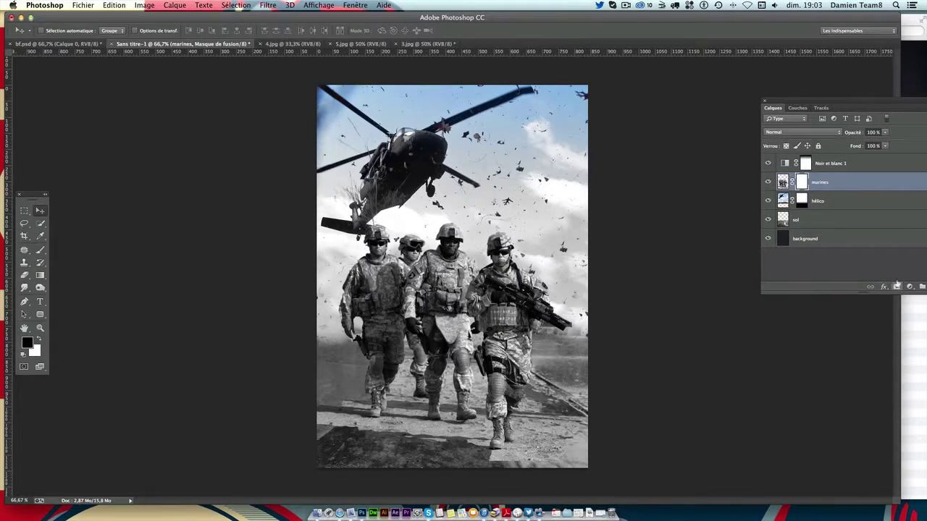
With a soft round brush of about 147 px, paint away the soldiers' ground along the bottom
{"action": "left_click", "coordinate": [41, 250]}
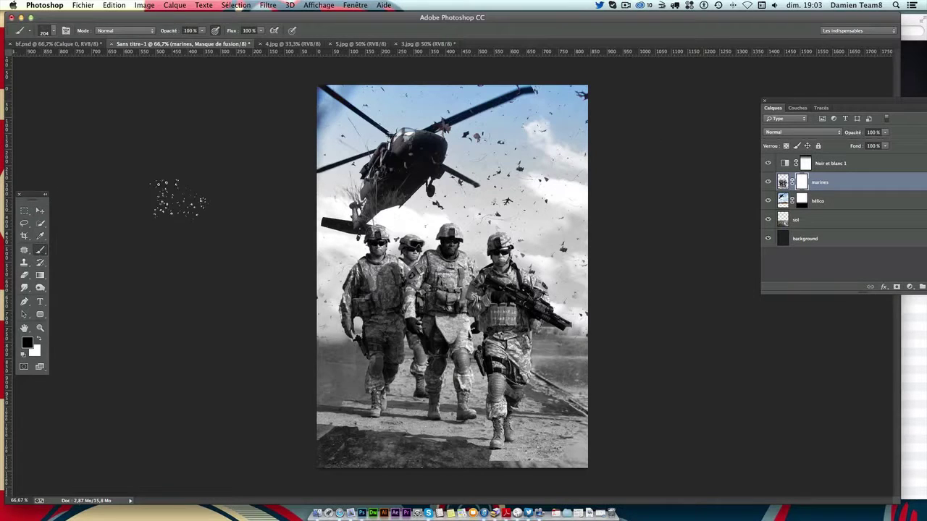
{"action": "left_click", "coordinate": [51, 28]}
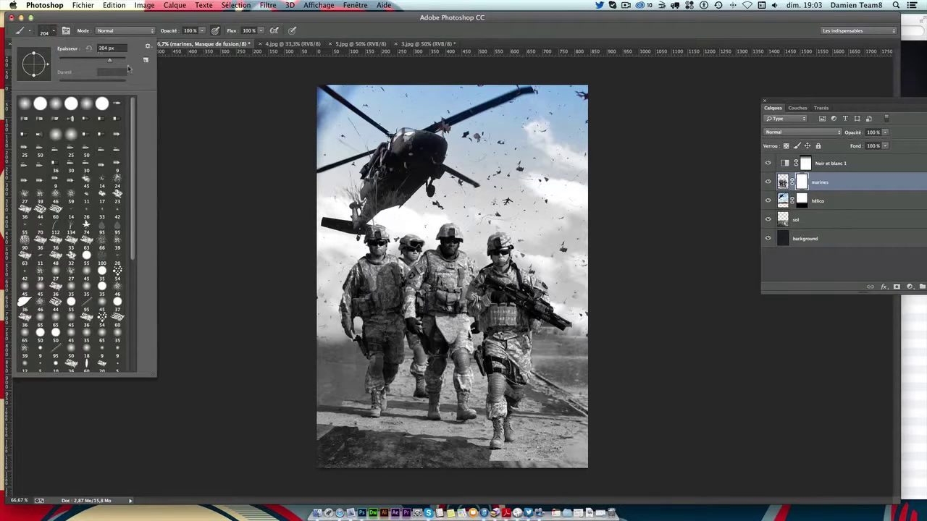
{"action": "left_click", "coordinate": [52, 100]}
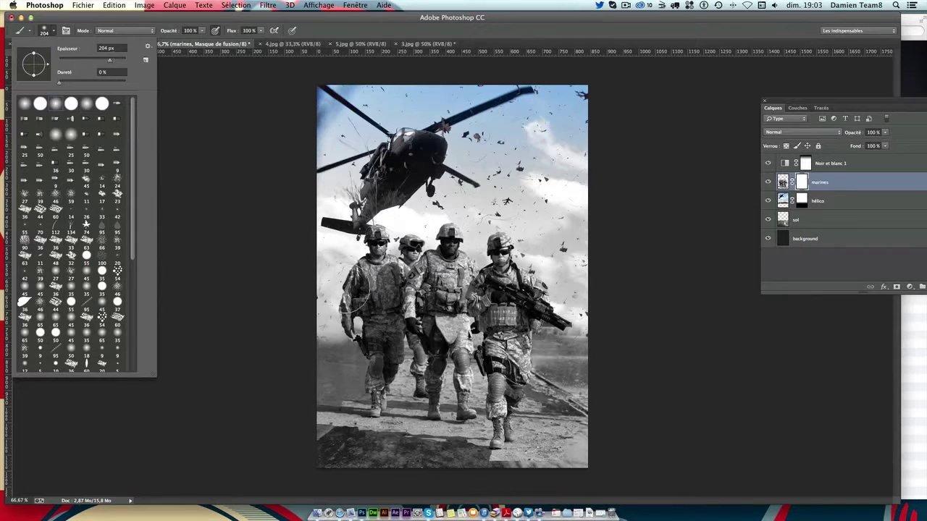
{"action": "left_click", "coordinate": [91, 61]}
{"action": "type", "text": "5000"}
{"action": "key", "text": "Return"}
{"action": "left_click_drag", "start_coordinate": [105, 58], "coordinate": [89, 66]}
{"action": "left_click", "coordinate": [286, 324]}
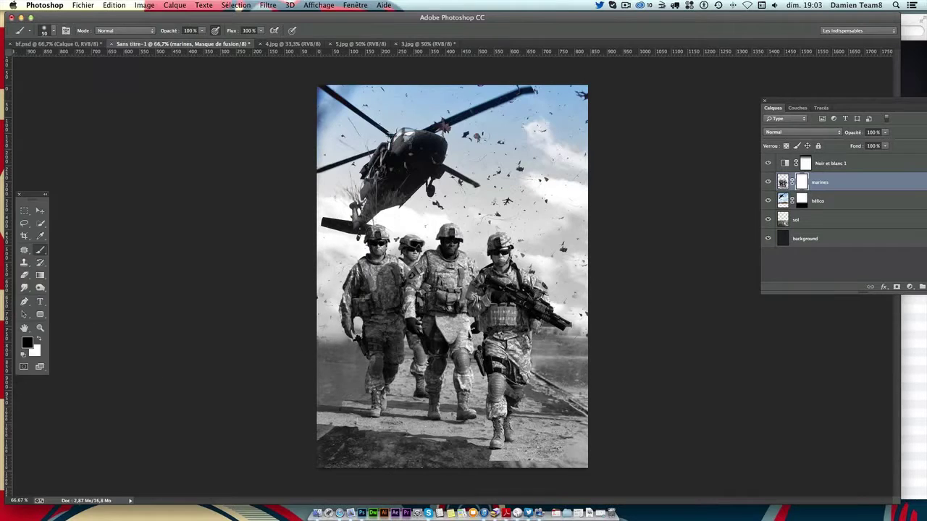
{"action": "mouse_move", "coordinate": [334, 417]}
{"action": "left_mouse_down"}
{"action": "mouse_move", "coordinate": [409, 427]}
{"action": "mouse_move", "coordinate": [394, 417]}
{"action": "mouse_move", "coordinate": [366, 422]}
{"action": "left_mouse_up"}
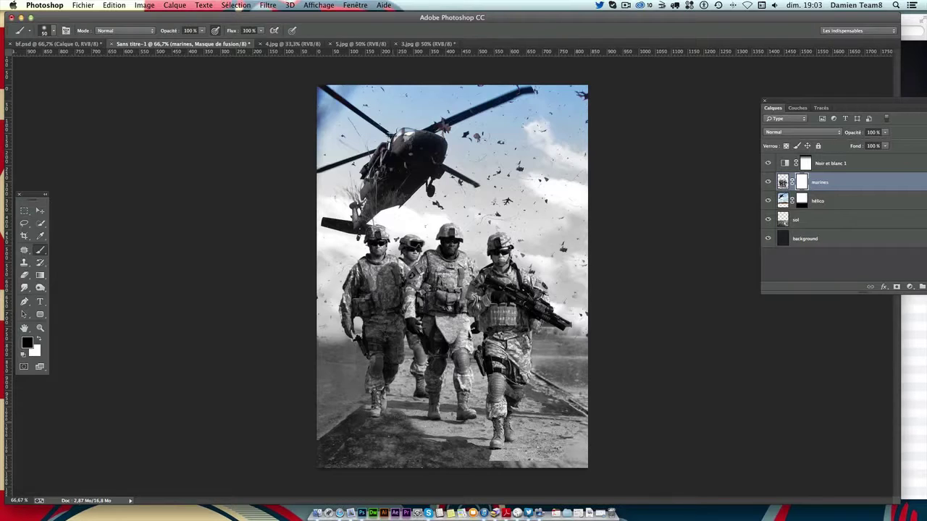
{"action": "left_click_drag", "start_coordinate": [412, 429], "coordinate": [472, 433]}
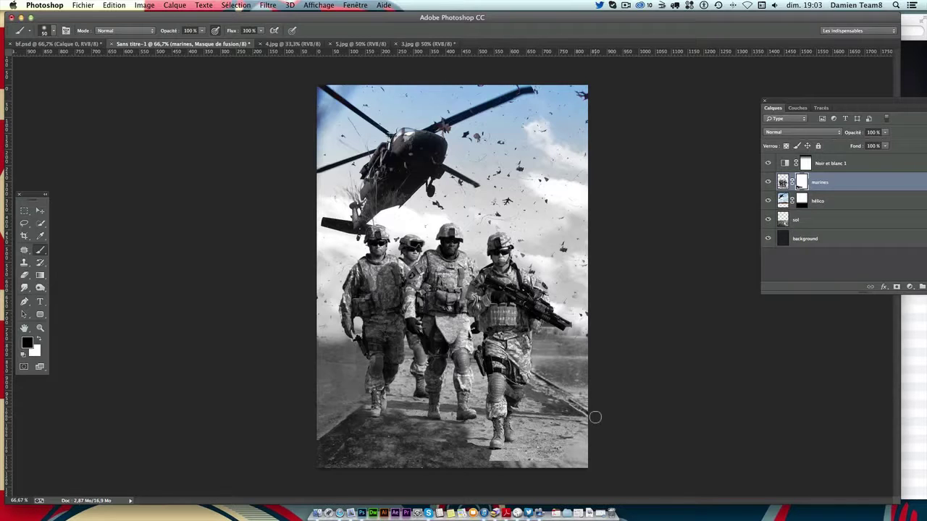
Zoom in, show the rulers, and paint the mask to blend the bright ground around the boots
{"action": "key", "text": "super+plus"}
{"action": "scroll", "coordinate": [526, 411], "scroll_direction": "down", "scroll_amount": 2}
{"action": "scroll", "coordinate": [492, 313], "scroll_direction": "down", "scroll_amount": 8}
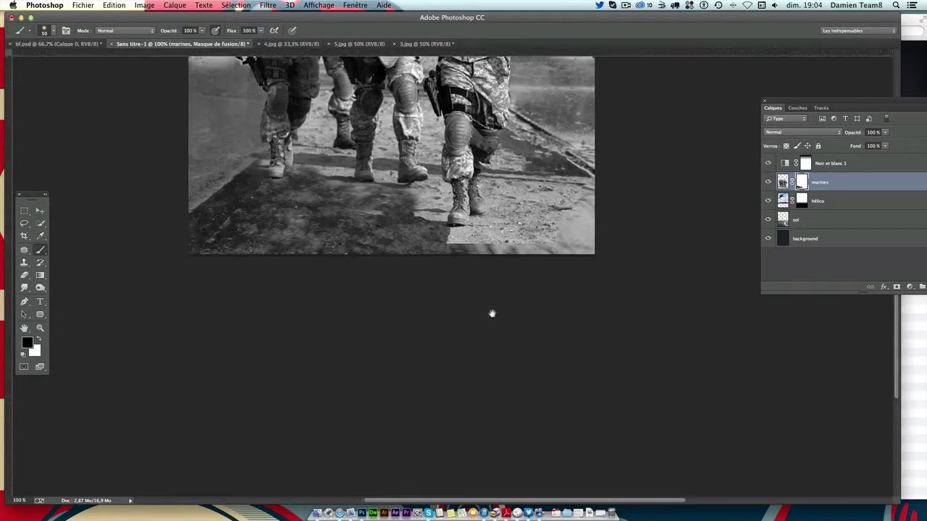
{"action": "key", "text": "super+r"}
{"action": "mouse_move", "coordinate": [455, 253]}
{"action": "left_mouse_down"}
{"action": "mouse_move", "coordinate": [471, 236]}
{"action": "mouse_move", "coordinate": [540, 239]}
{"action": "mouse_move", "coordinate": [485, 224]}
{"action": "left_mouse_up"}
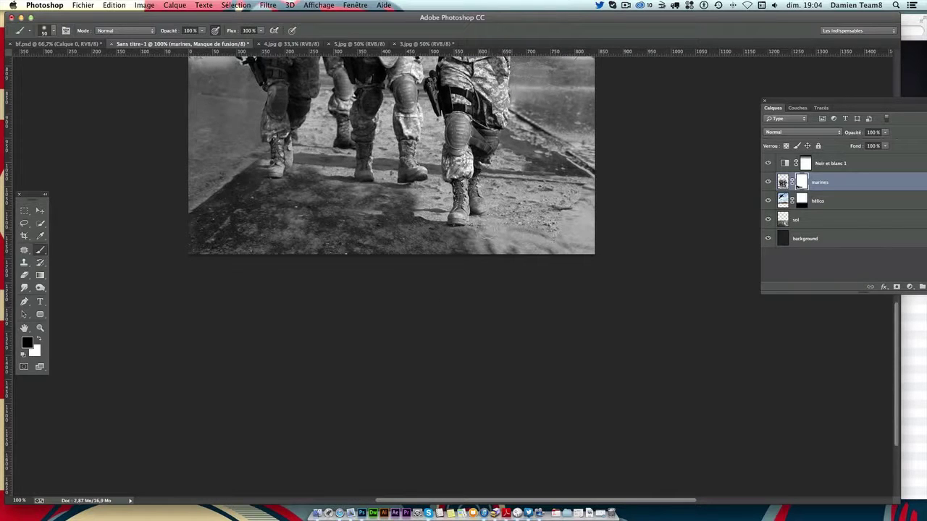
{"action": "scroll", "coordinate": [508, 276], "scroll_direction": "up", "scroll_amount": 5}
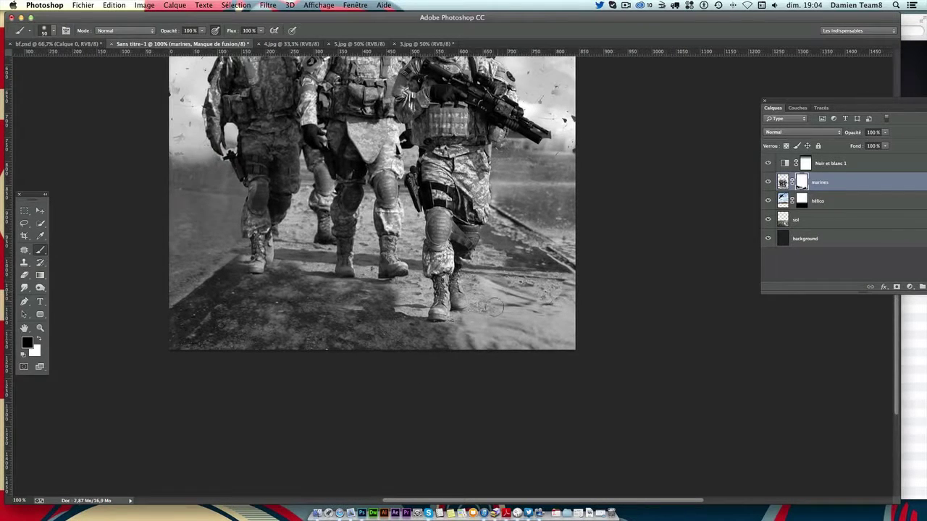
{"action": "left_click_drag", "start_coordinate": [484, 284], "coordinate": [490, 257]}
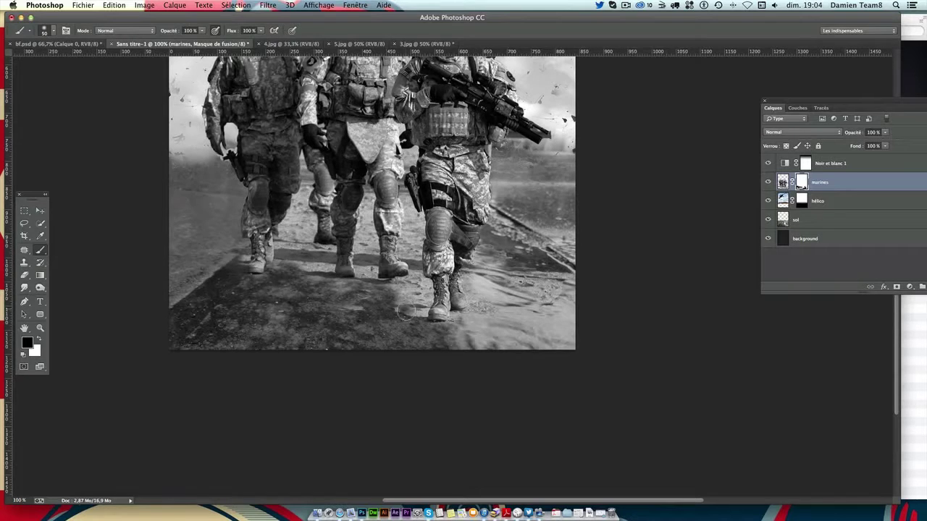
{"action": "scroll", "coordinate": [406, 312], "scroll_direction": "up", "scroll_amount": 3}
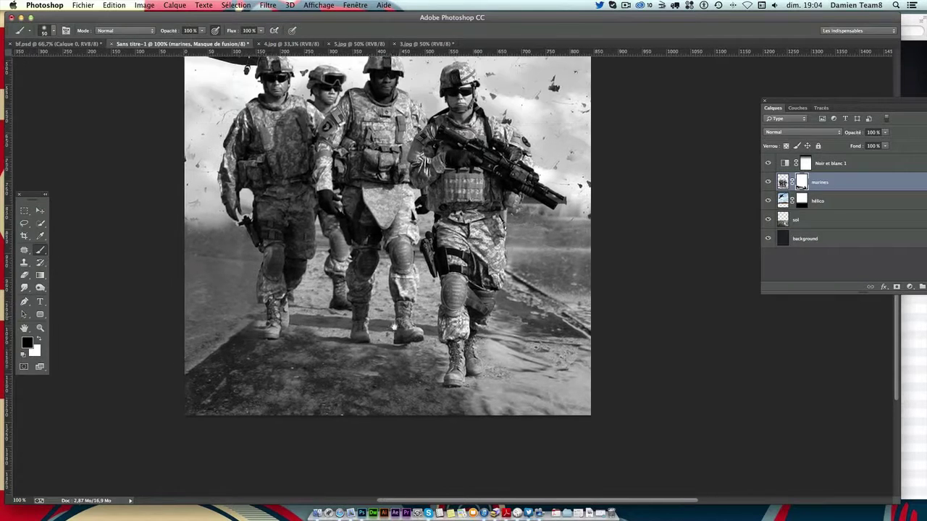
{"action": "scroll", "coordinate": [395, 328], "scroll_direction": "up", "scroll_amount": 1}
{"action": "left_click_drag", "start_coordinate": [304, 290], "coordinate": [310, 313]}
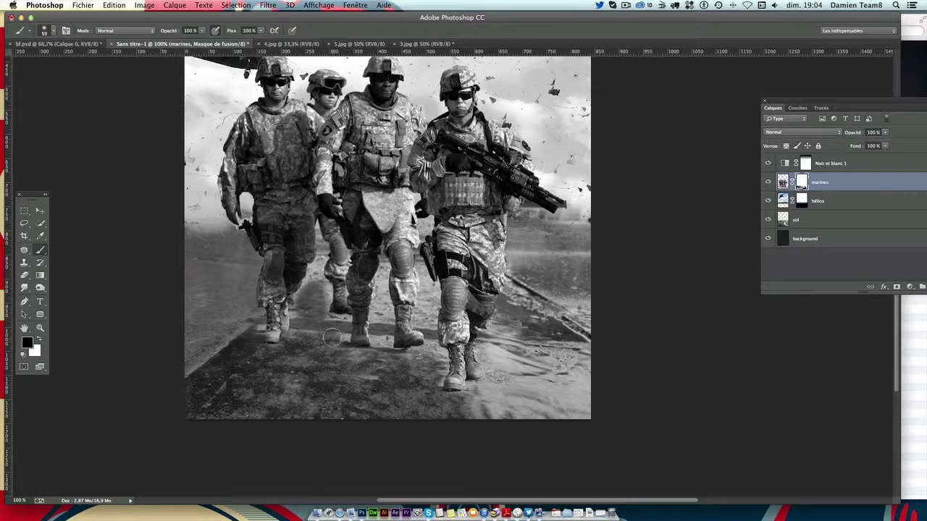
Mask and restore parts of the left soldier's boots, then blend the soldiers' legs into the ground
{"action": "scroll", "coordinate": [379, 274], "scroll_direction": "up", "scroll_amount": 2}
{"action": "scroll", "coordinate": [388, 273], "scroll_direction": "up", "scroll_amount": 2}
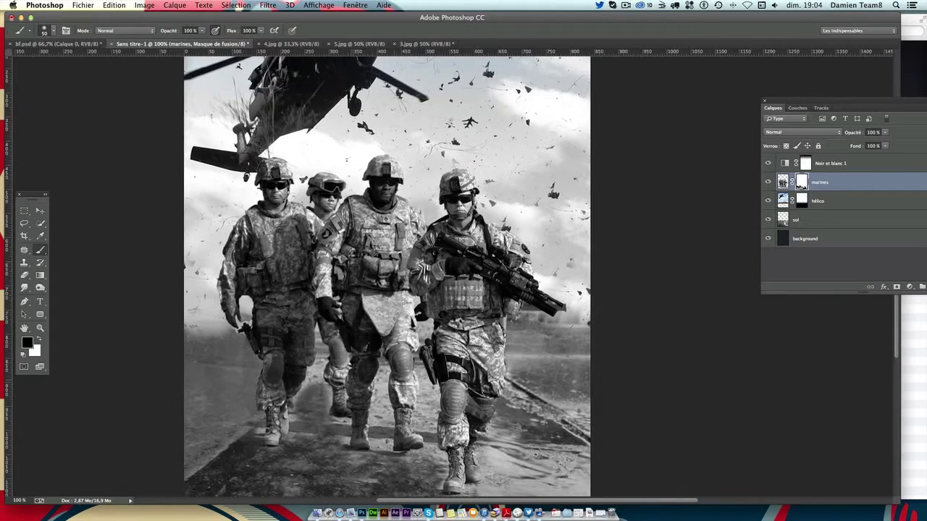
{"action": "scroll", "coordinate": [381, 426], "scroll_direction": "down", "scroll_amount": 3}
{"action": "scroll", "coordinate": [381, 426], "scroll_direction": "down", "scroll_amount": 3}
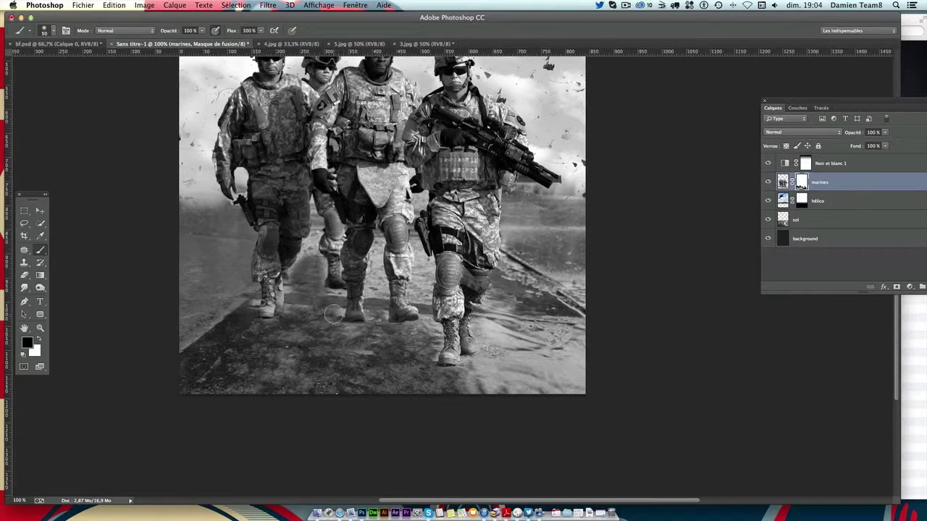
{"action": "scroll", "coordinate": [352, 338], "scroll_direction": "up", "scroll_amount": 2}
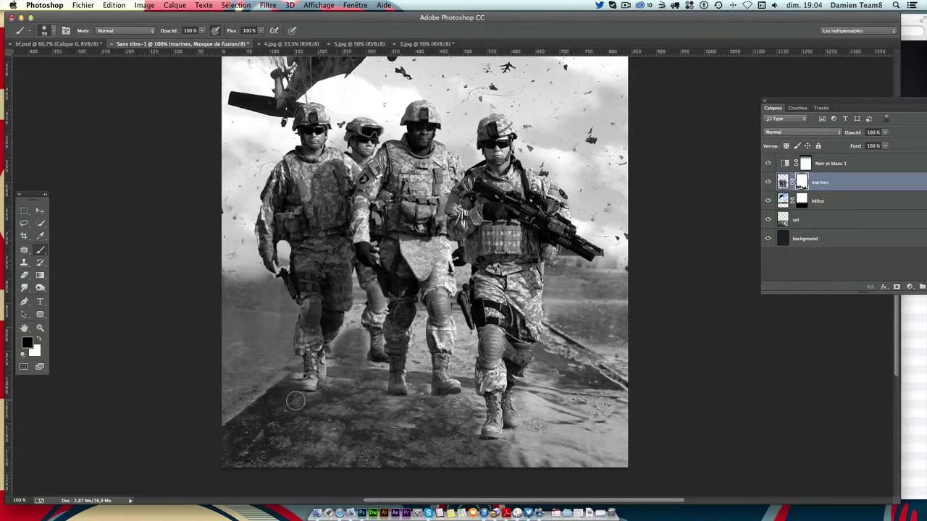
{"action": "left_click_drag", "start_coordinate": [290, 378], "coordinate": [307, 387]}
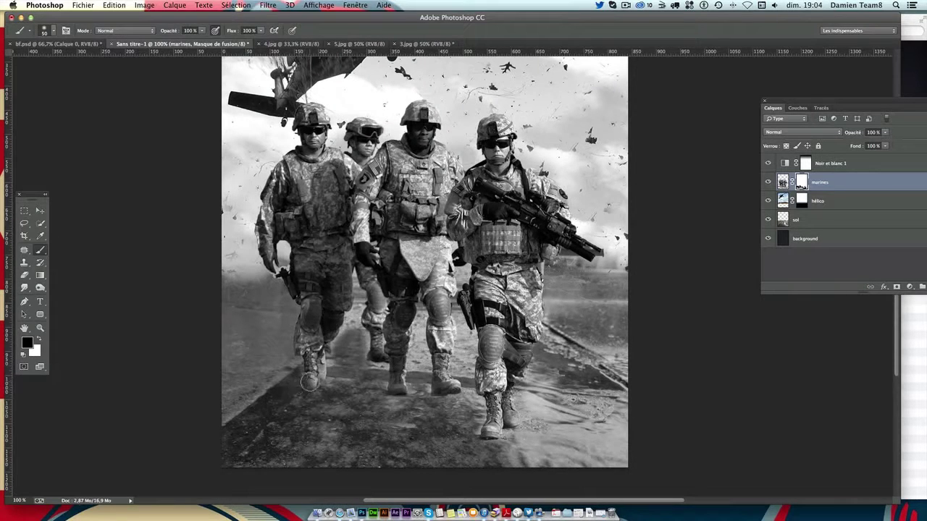
{"action": "left_click", "coordinate": [39, 339]}
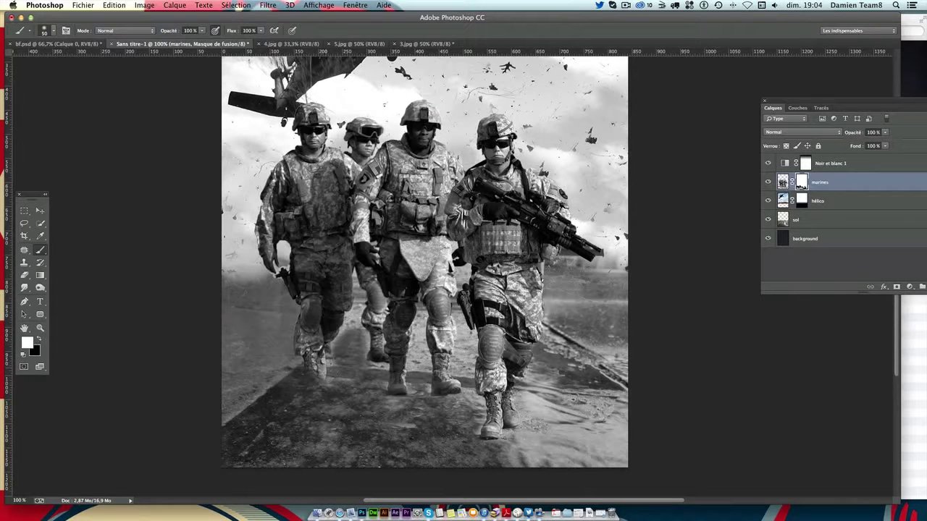
{"action": "mouse_move", "coordinate": [315, 376]}
{"action": "left_mouse_down"}
{"action": "mouse_move", "coordinate": [303, 384]}
{"action": "mouse_move", "coordinate": [316, 378]}
{"action": "left_mouse_up"}
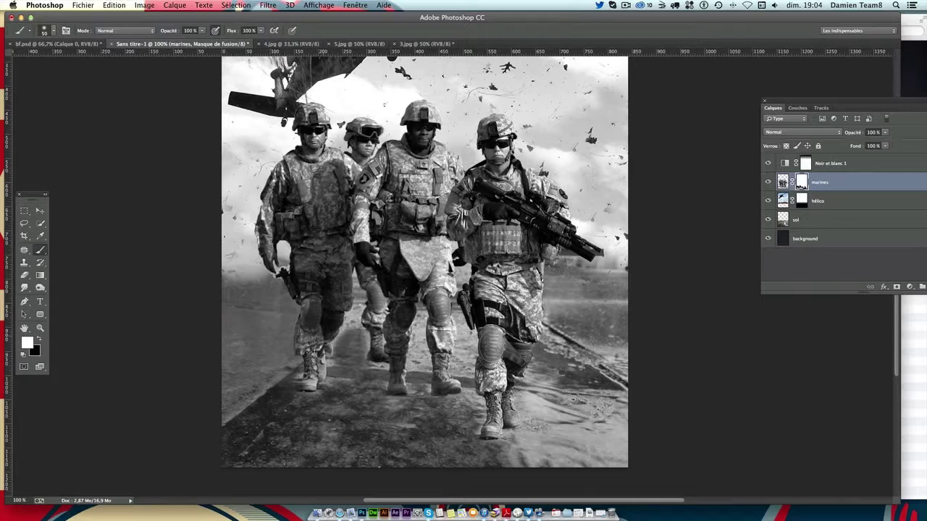
{"action": "key", "text": "x"}
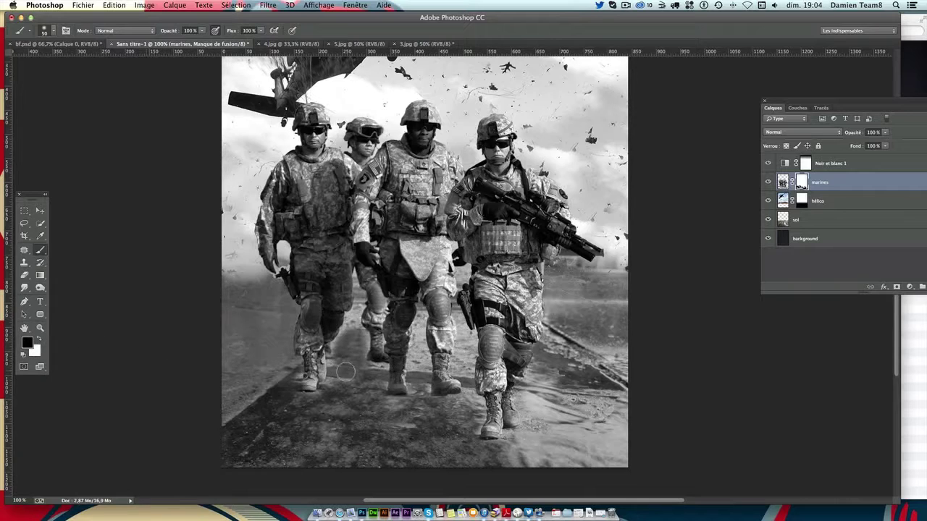
{"action": "mouse_move", "coordinate": [343, 339]}
{"action": "left_mouse_down"}
{"action": "mouse_move", "coordinate": [365, 367]}
{"action": "mouse_move", "coordinate": [468, 354]}
{"action": "mouse_move", "coordinate": [630, 382]}
{"action": "mouse_move", "coordinate": [551, 446]}
{"action": "left_mouse_up"}
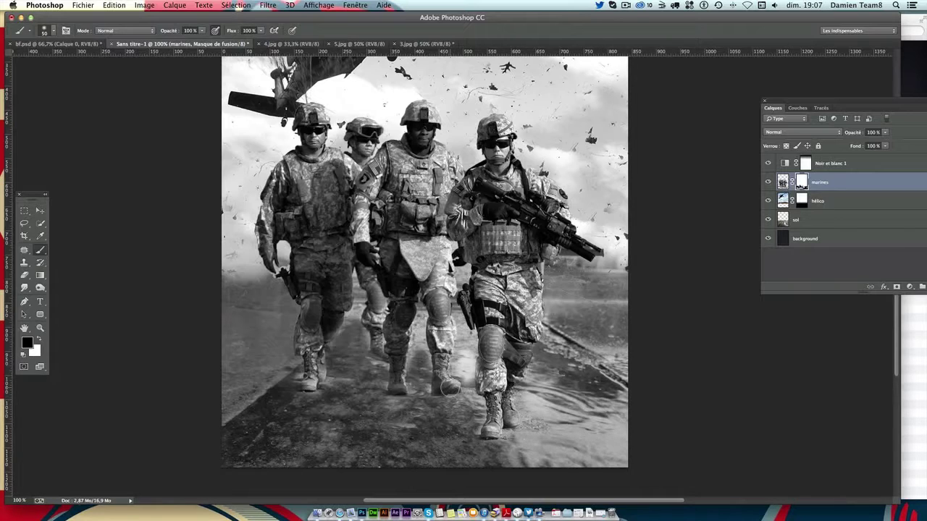
Open the tank photo 1.jpg from the imgs folder with Adobe Photoshop CC
{"action": "left_click", "coordinate": [922, 359]}
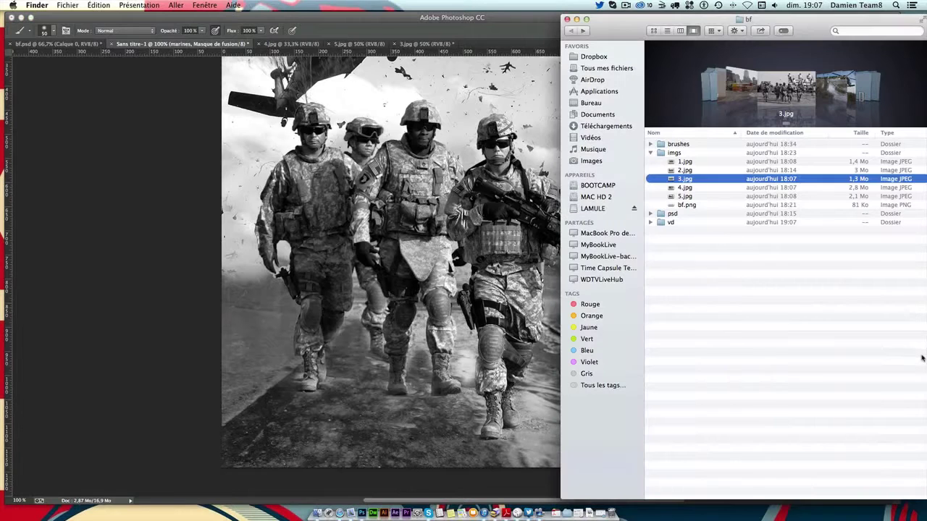
{"action": "scroll", "coordinate": [763, 99], "scroll_direction": "down", "scroll_amount": 2}
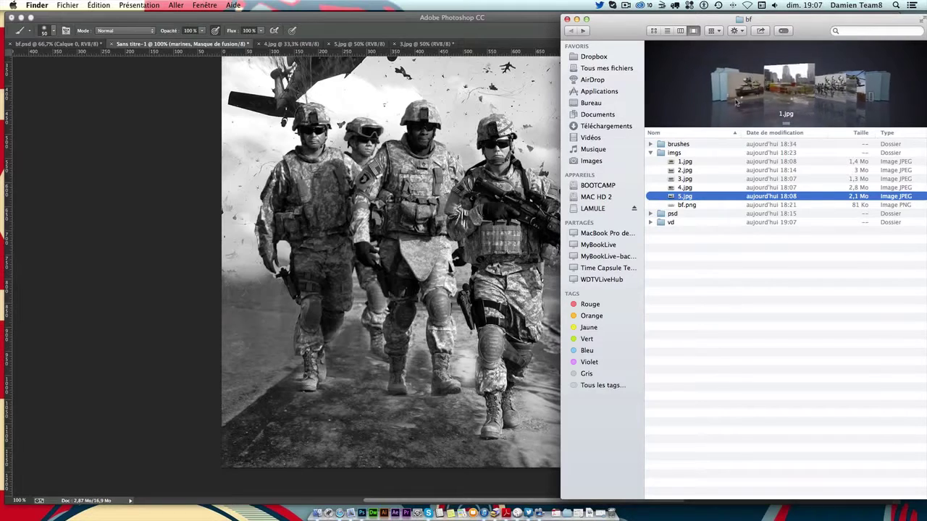
{"action": "left_click", "coordinate": [683, 162]}
{"action": "right_click", "coordinate": [684, 164]}
{"action": "mouse_move", "coordinate": [711, 175]}
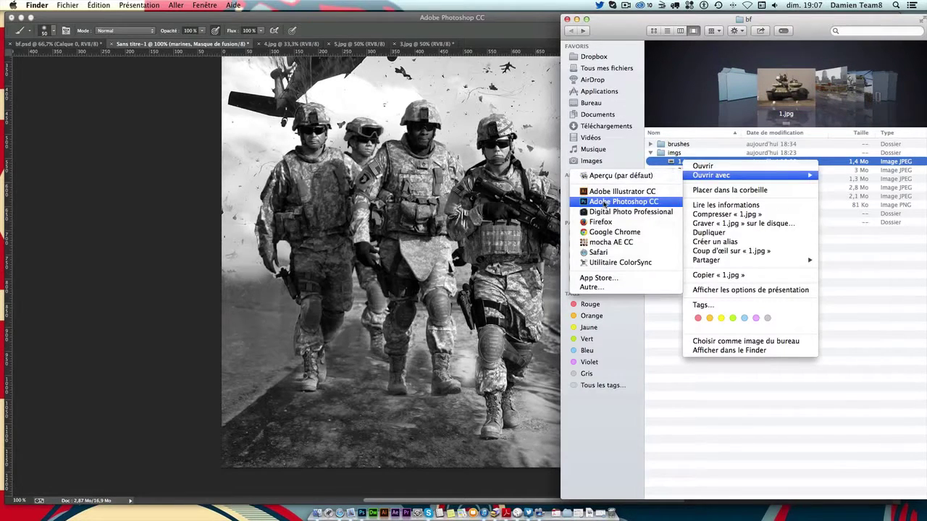
{"action": "left_click", "coordinate": [603, 202]}
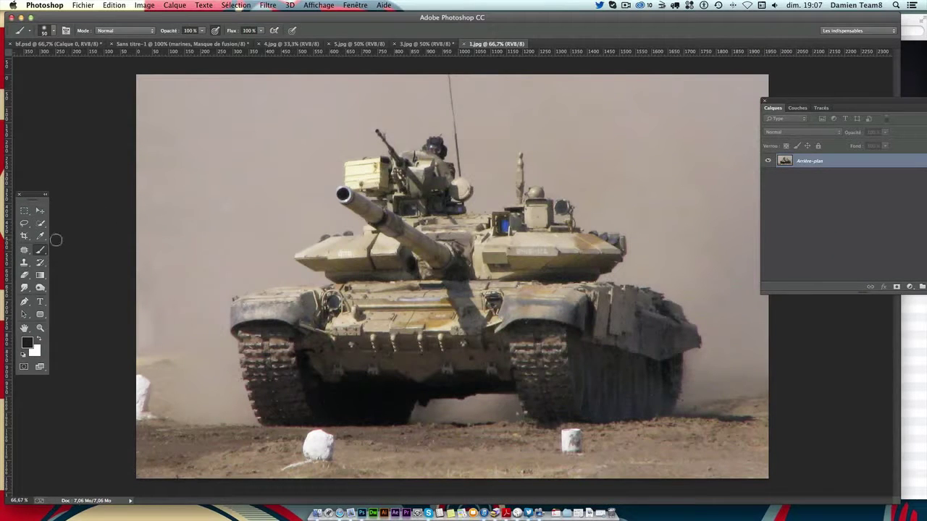
Quick-select the tank's left track, front fender, gun barrel and turret in 1.jpg
{"action": "left_click", "coordinate": [41, 225]}
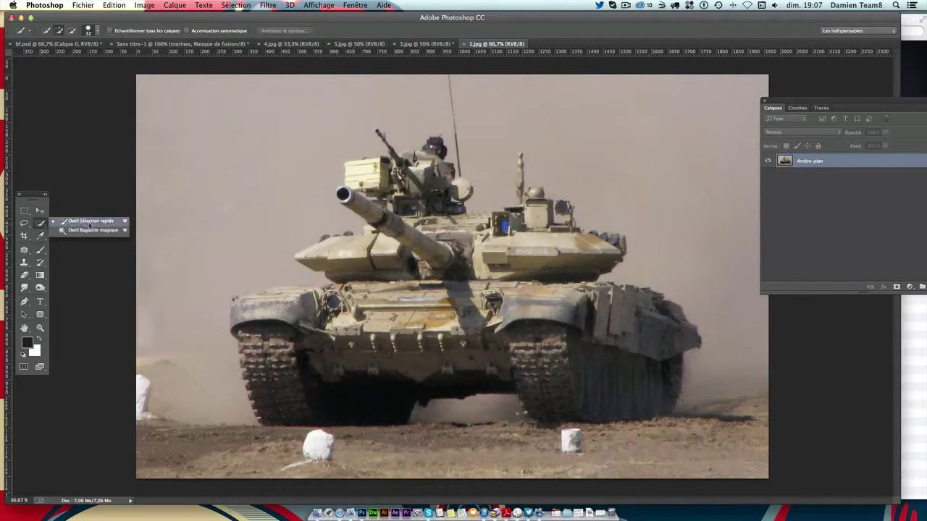
{"action": "left_click_drag", "start_coordinate": [265, 342], "coordinate": [289, 344]}
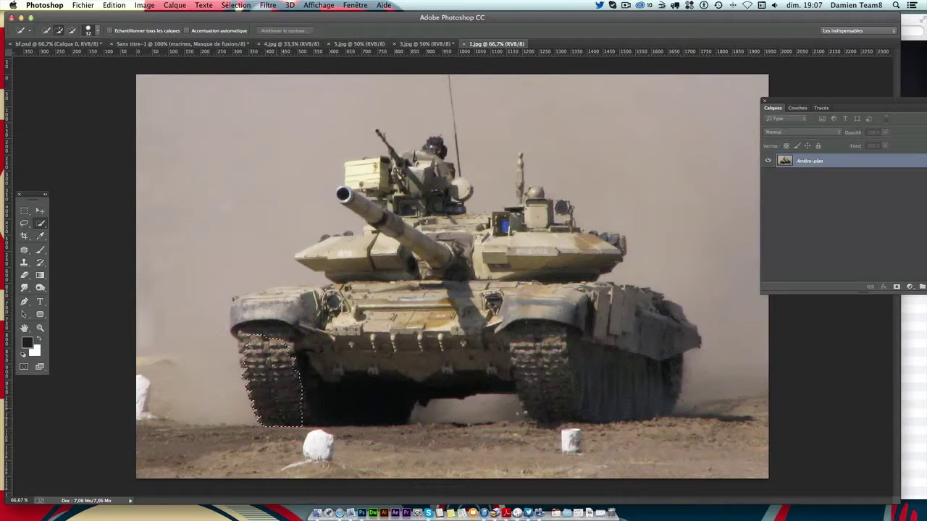
{"action": "mouse_move", "coordinate": [237, 310]}
{"action": "left_mouse_down"}
{"action": "mouse_move", "coordinate": [279, 295]}
{"action": "mouse_move", "coordinate": [328, 245]}
{"action": "mouse_move", "coordinate": [369, 241]}
{"action": "left_mouse_up"}
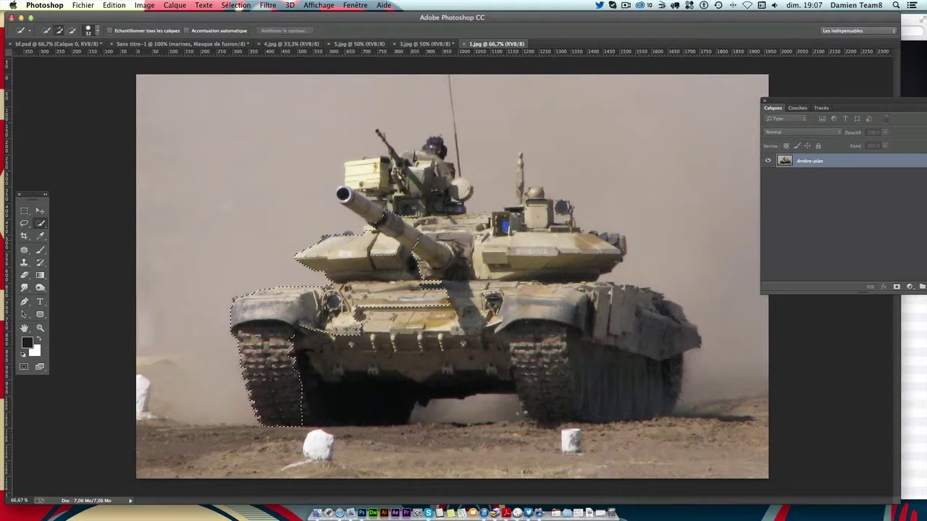
{"action": "left_click_drag", "start_coordinate": [351, 197], "coordinate": [346, 207]}
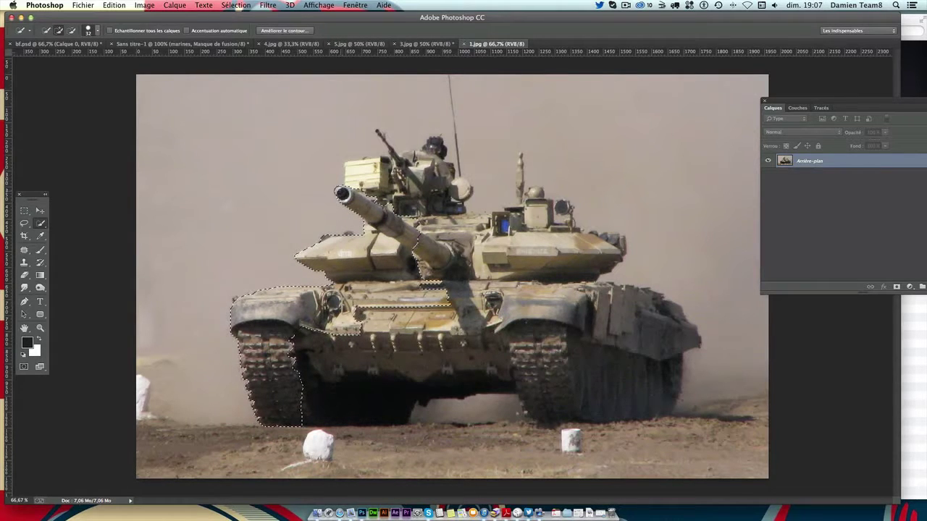
{"action": "left_click_drag", "start_coordinate": [346, 181], "coordinate": [365, 166]}
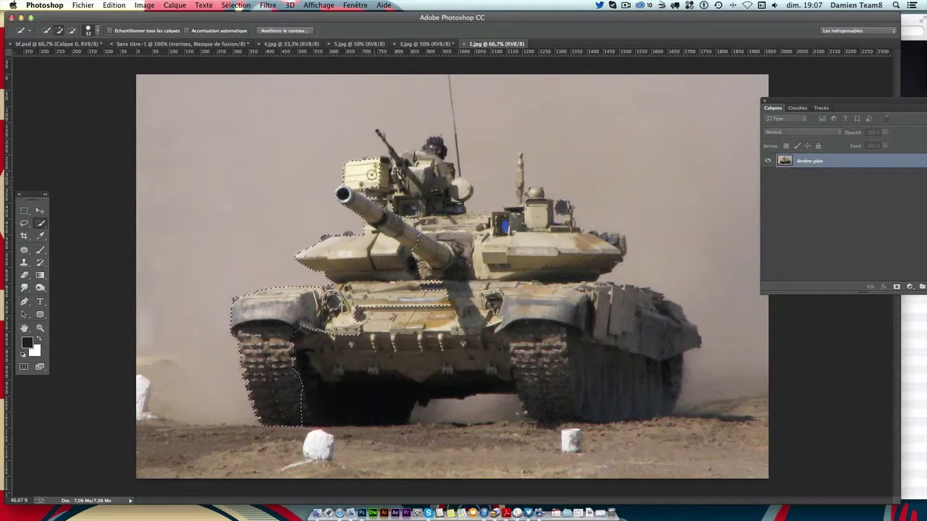
{"action": "mouse_move", "coordinate": [412, 157]}
{"action": "left_mouse_down"}
{"action": "mouse_move", "coordinate": [461, 189]}
{"action": "mouse_move", "coordinate": [460, 234]}
{"action": "mouse_move", "coordinate": [473, 219]}
{"action": "left_mouse_up"}
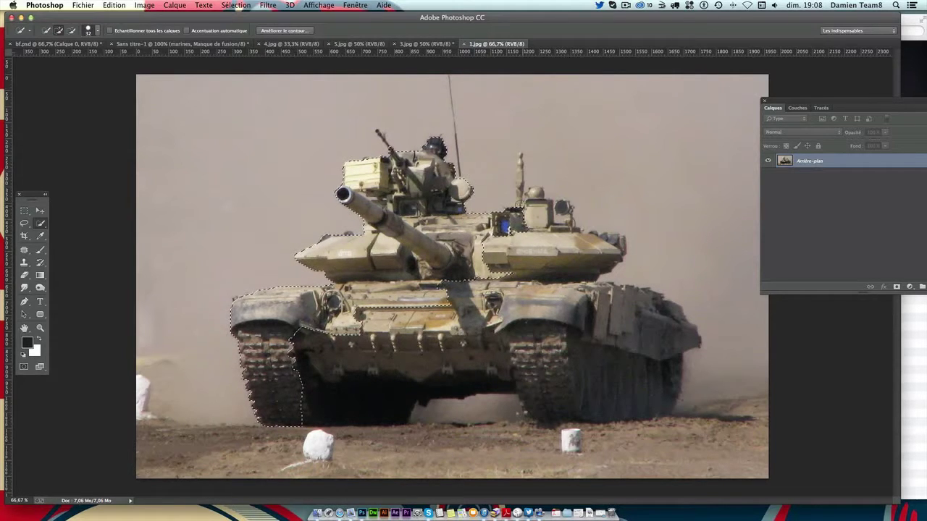
{"action": "mouse_move", "coordinate": [474, 218]}
{"action": "left_mouse_down"}
{"action": "mouse_move", "coordinate": [540, 210]}
{"action": "mouse_move", "coordinate": [463, 165]}
{"action": "mouse_move", "coordinate": [509, 185]}
{"action": "mouse_move", "coordinate": [536, 180]}
{"action": "left_mouse_up"}
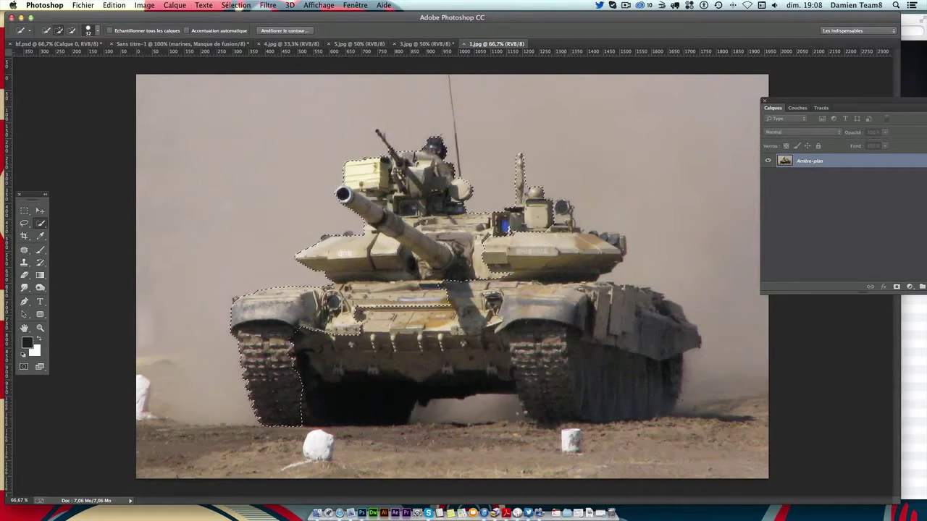
Refine the selection to add the lower hull, right track and ground beneath the tank
{"action": "left_click_drag", "start_coordinate": [558, 190], "coordinate": [520, 168]}
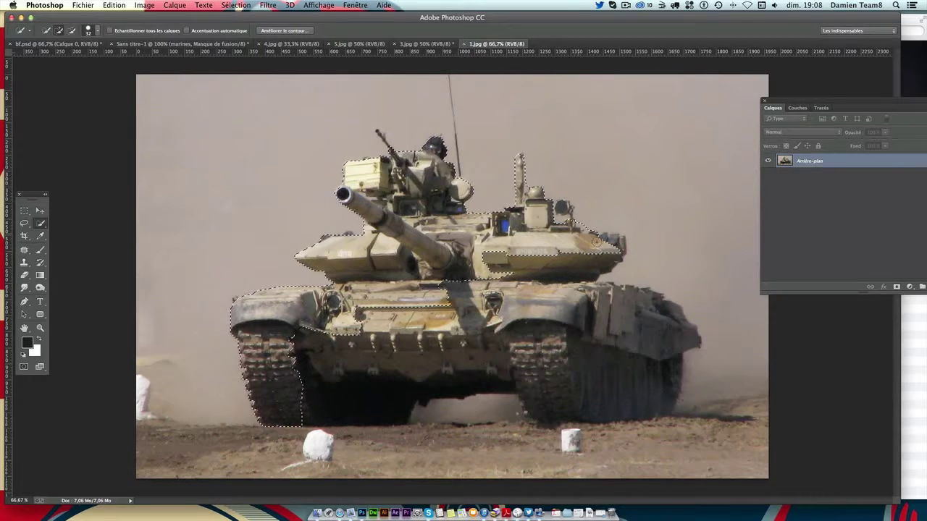
{"action": "left_click_drag", "start_coordinate": [500, 279], "coordinate": [521, 362]}
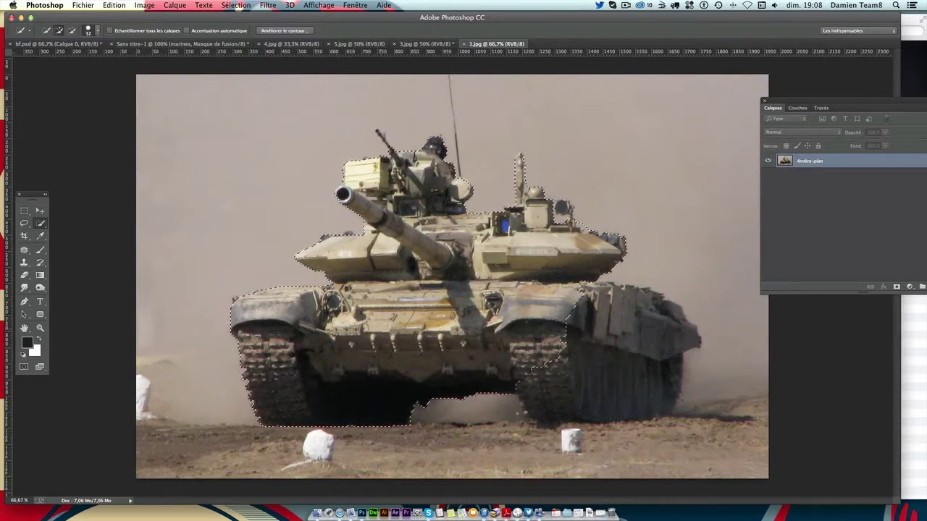
{"action": "mouse_move", "coordinate": [564, 338]}
{"action": "left_mouse_down"}
{"action": "mouse_move", "coordinate": [668, 401]}
{"action": "mouse_move", "coordinate": [718, 404]}
{"action": "mouse_move", "coordinate": [717, 367]}
{"action": "left_mouse_up"}
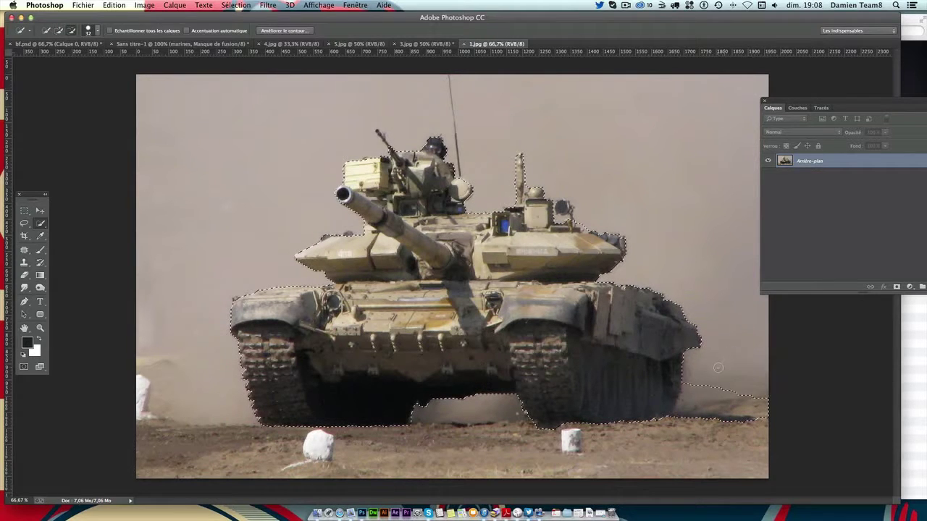
{"action": "key", "text": "alt"}
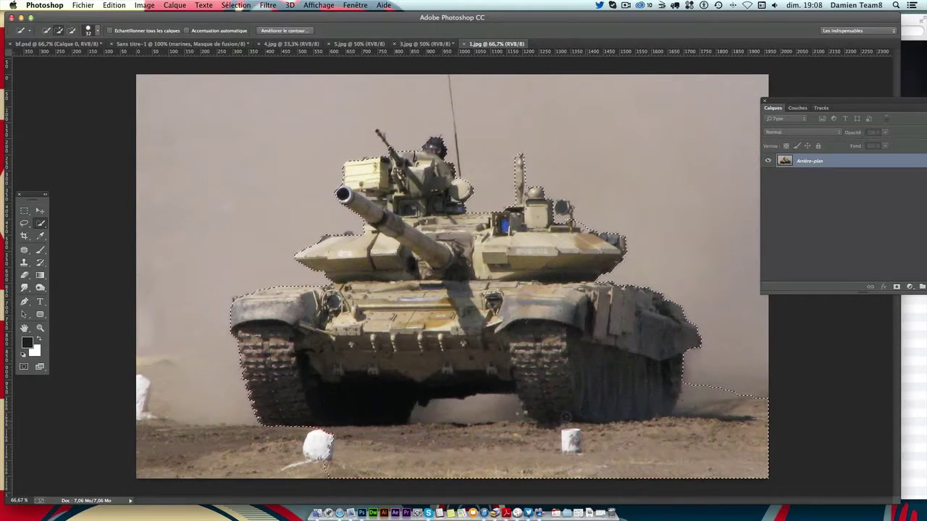
{"action": "left_click_drag", "start_coordinate": [563, 429], "coordinate": [377, 432]}
{"action": "left_click_drag", "start_coordinate": [377, 432], "coordinate": [167, 435]}
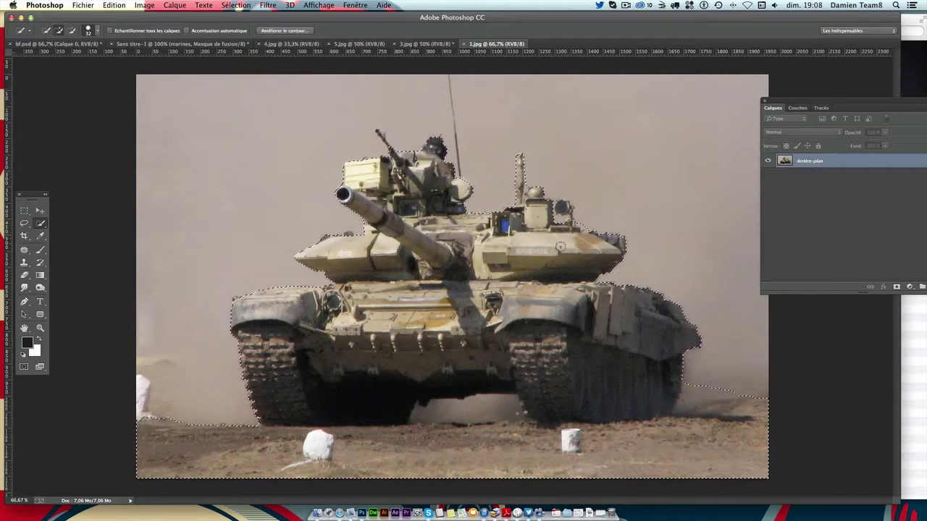
{"action": "left_click", "coordinate": [169, 44]}
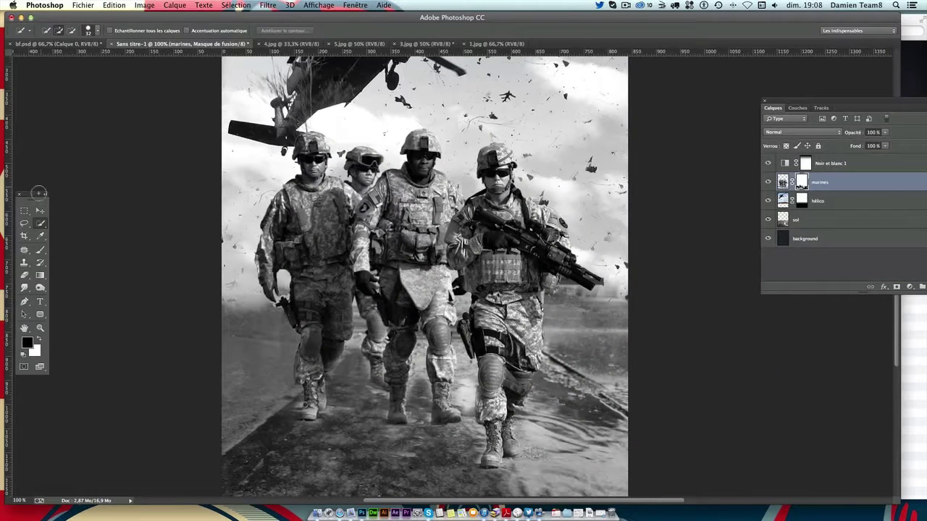
Paste the selected tank into the poster as a new layer and scale it to about 42%
{"action": "left_click", "coordinate": [40, 210]}
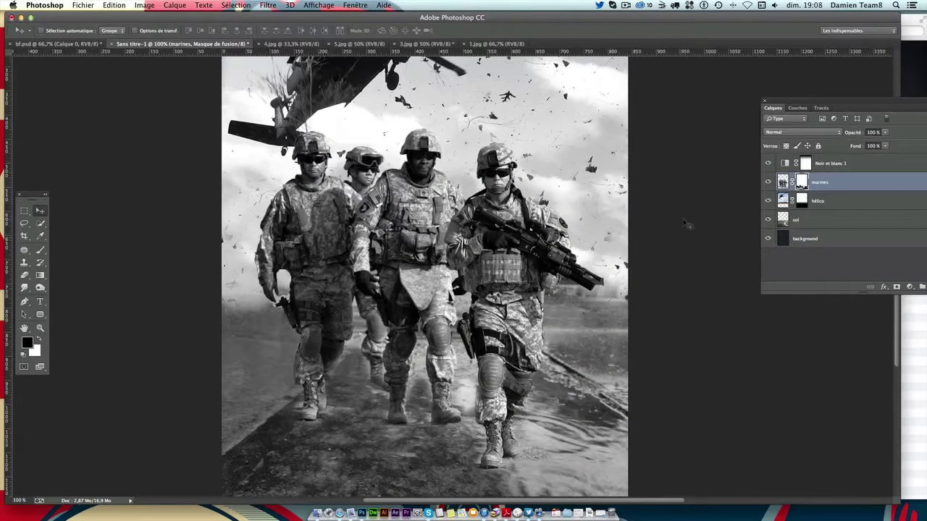
{"action": "key", "text": "ctrl+v"}
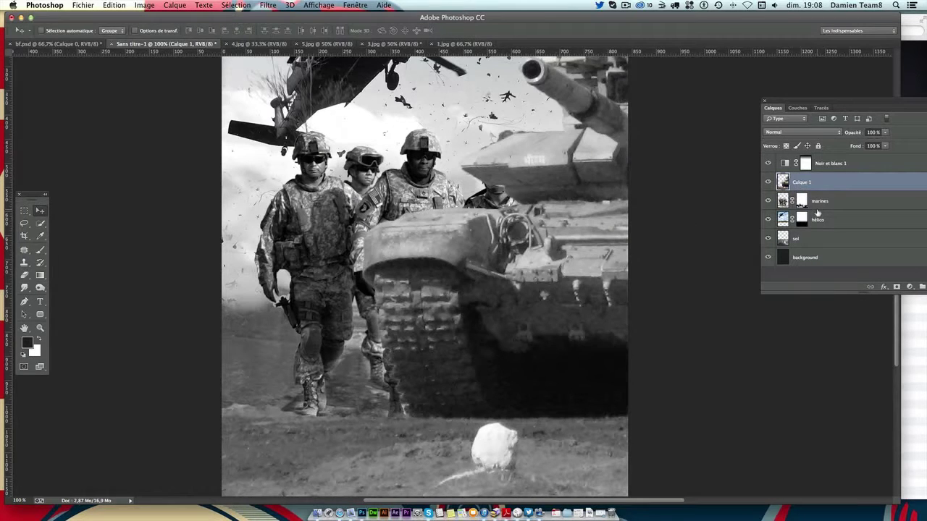
{"action": "key", "text": "ctrl+minus"}
{"action": "key", "text": "ctrl+minus"}
{"action": "key", "text": "ctrl+minus"}
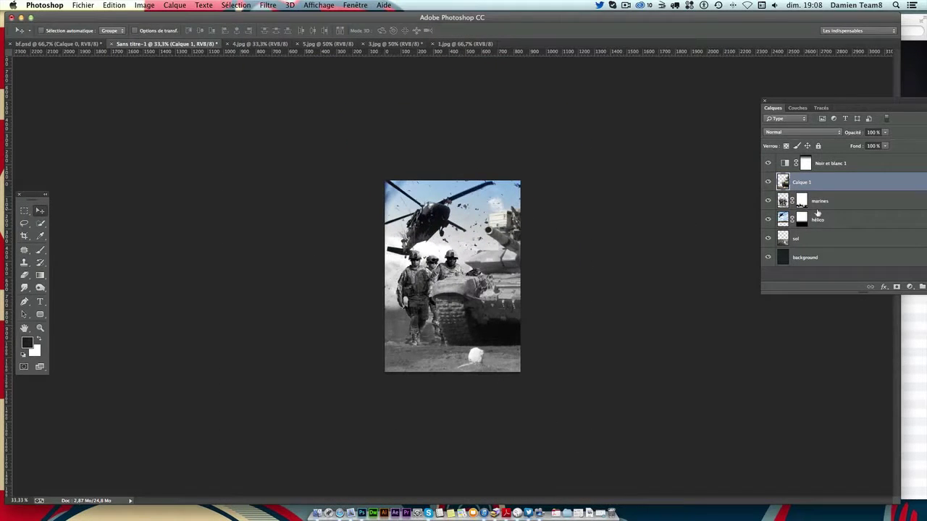
{"action": "key", "text": "ctrl+t"}
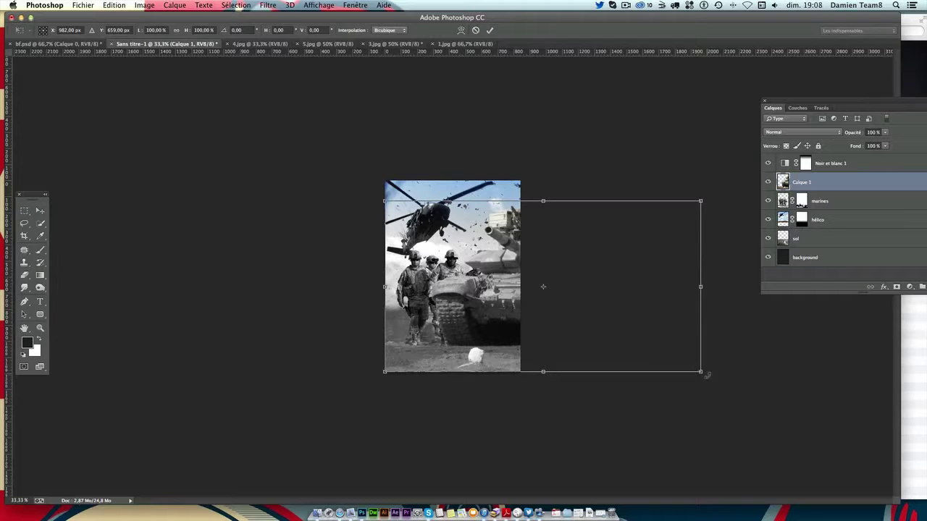
{"action": "left_click_drag", "start_coordinate": [703, 375], "coordinate": [516, 290]}
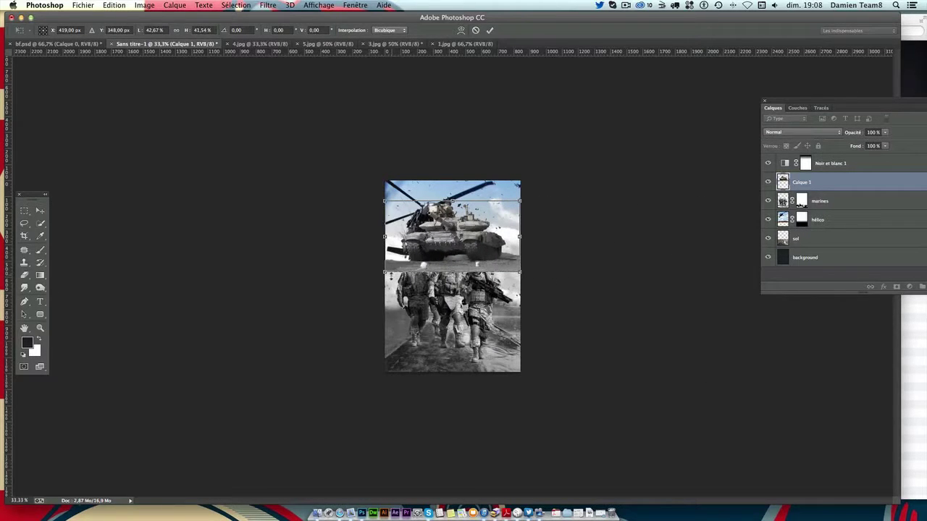
{"action": "key", "text": "ctrl+z"}
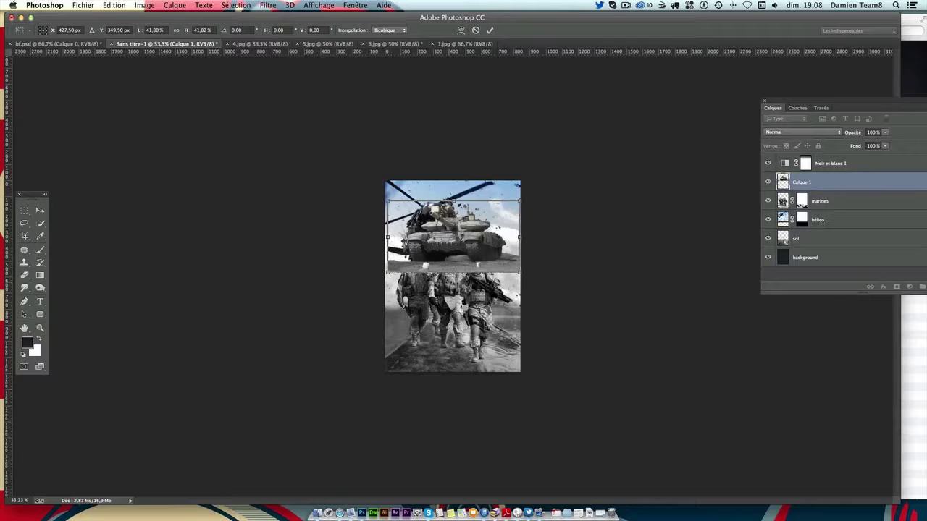
{"action": "key", "text": "Return"}
Nudge the tank slightly left and down, then zoom back in on the poster
{"action": "key", "text": "ctrl+t"}
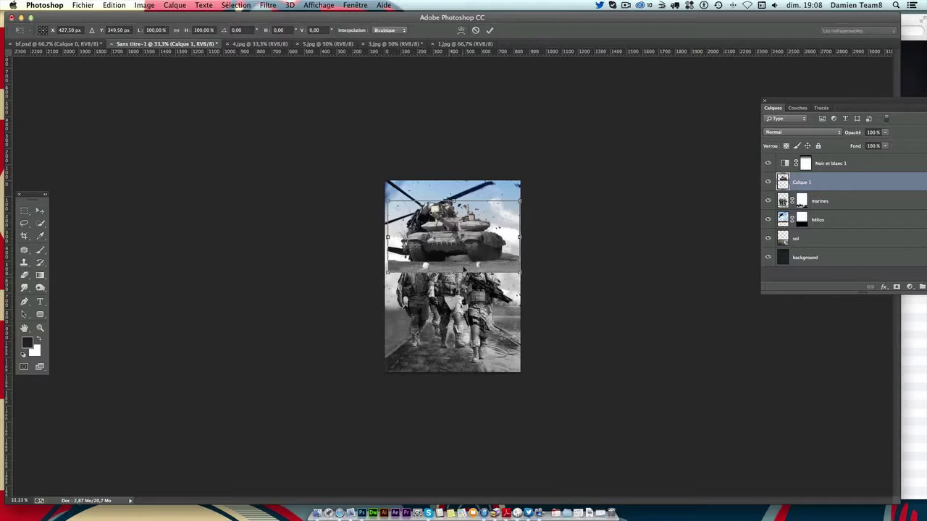
{"action": "key", "text": "Left"}
{"action": "key", "text": "Left"}
{"action": "key", "text": "Left"}
{"action": "key", "text": "Down"}
{"action": "key", "text": "Down"}
{"action": "key", "text": "Down"}
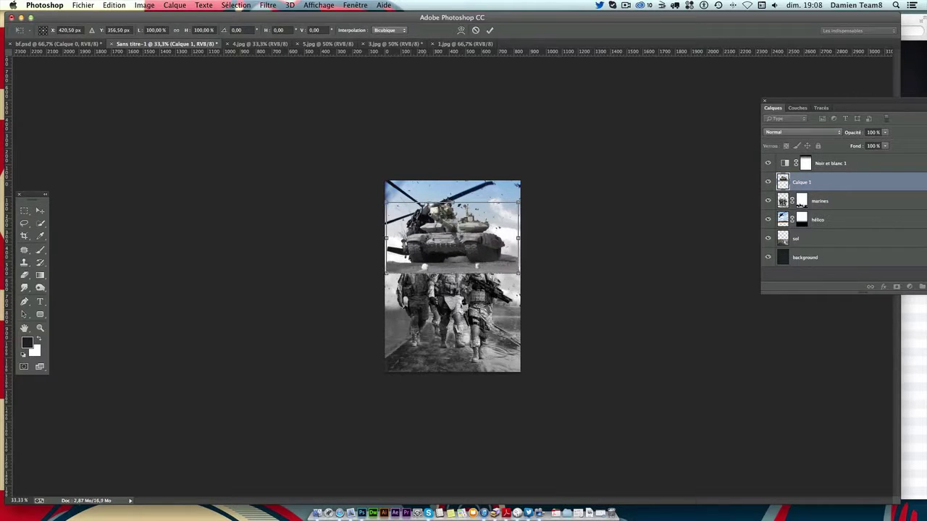
{"action": "key", "text": "Return"}
{"action": "key", "text": "ctrl+plus"}
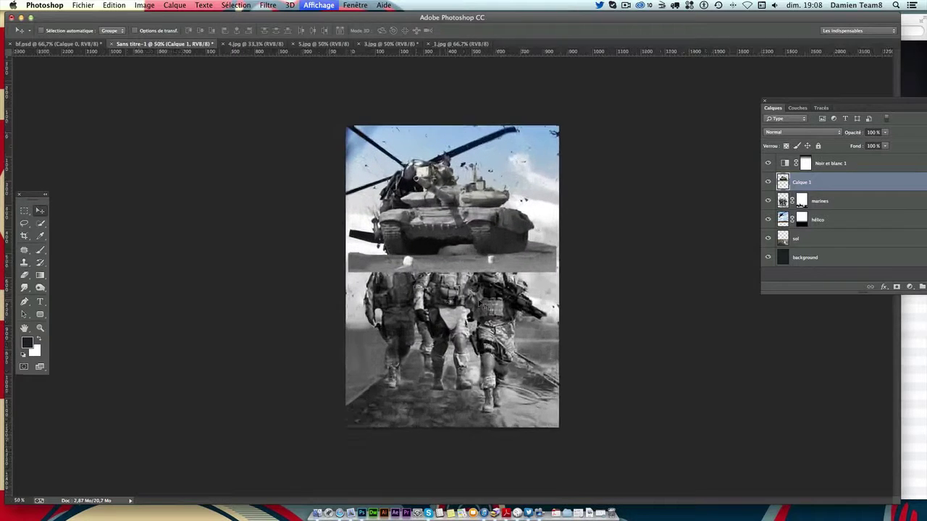
{"action": "key", "text": "ctrl+plus"}
{"action": "key", "text": "ctrl+plus"}
{"action": "scroll", "coordinate": [453, 275], "scroll_direction": "up", "scroll_amount": 2}
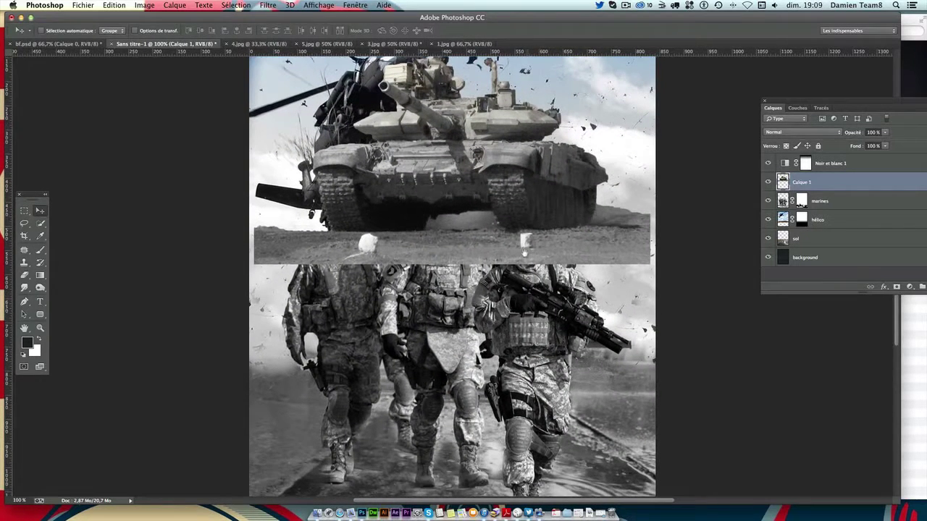
{"action": "scroll", "coordinate": [453, 276], "scroll_direction": "down", "scroll_amount": 2}
{"action": "scroll", "coordinate": [453, 275], "scroll_direction": "up", "scroll_amount": 2}
{"action": "scroll", "coordinate": [453, 275], "scroll_direction": "right", "scroll_amount": 2}
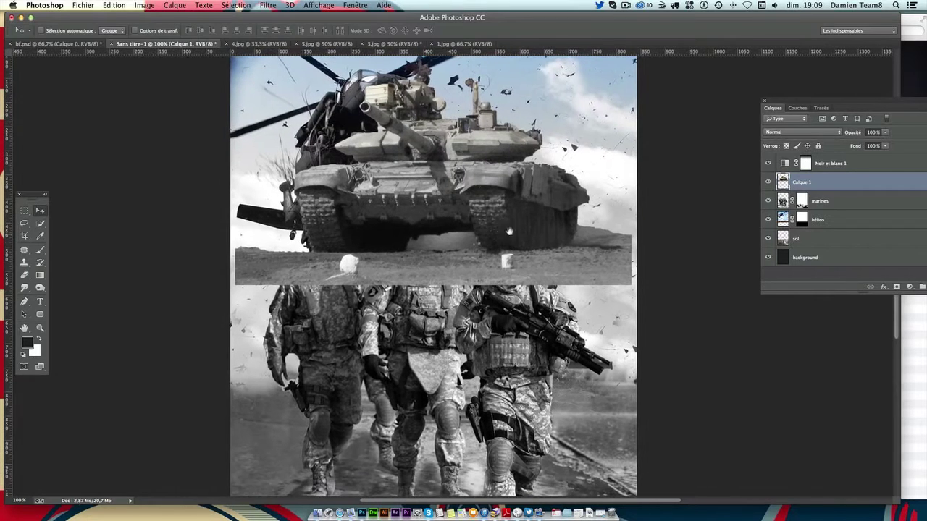
Place Calque 1 below marines, rename it 'tank', and move it lower on the poster
{"action": "left_click_drag", "start_coordinate": [833, 185], "coordinate": [836, 213]}
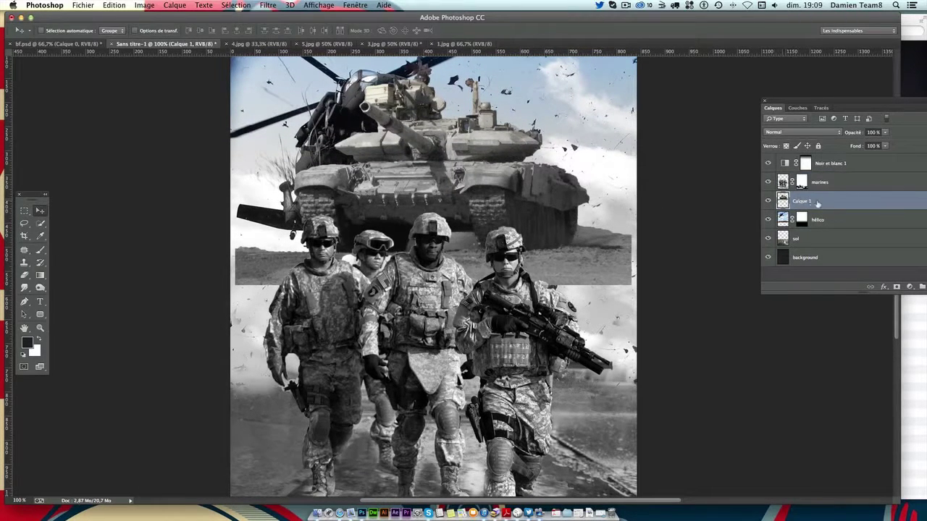
{"action": "left_click", "coordinate": [821, 187]}
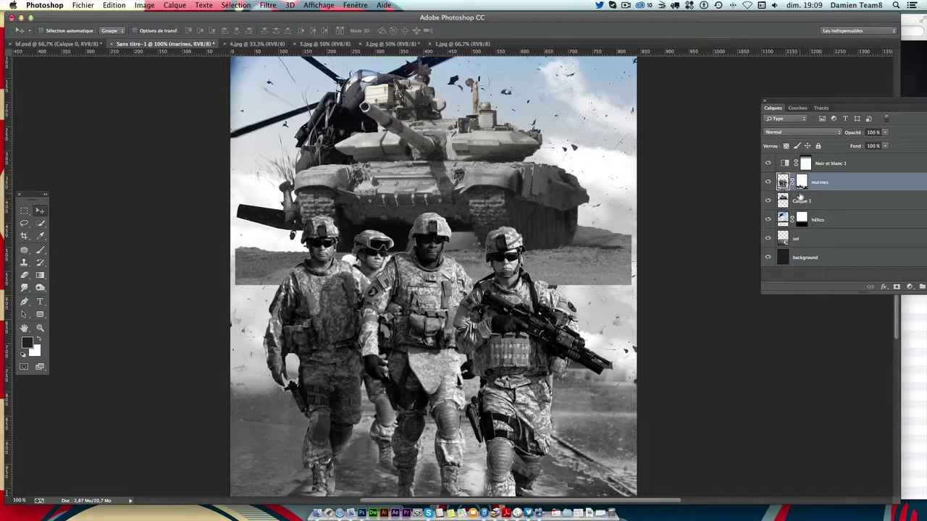
{"action": "double_click", "coordinate": [805, 201]}
{"action": "type", "text": "tank"}
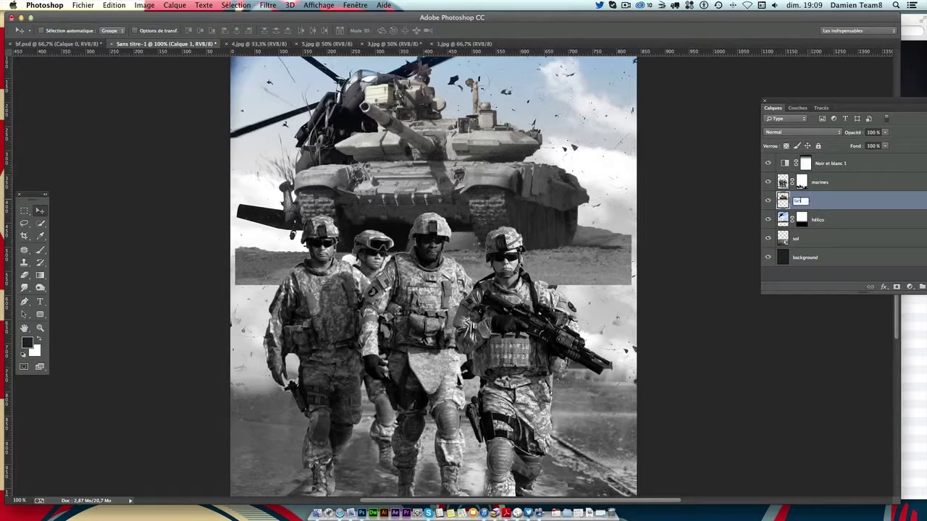
{"action": "key", "text": "Return"}
{"action": "left_click_drag", "start_coordinate": [672, 187], "coordinate": [520, 185]}
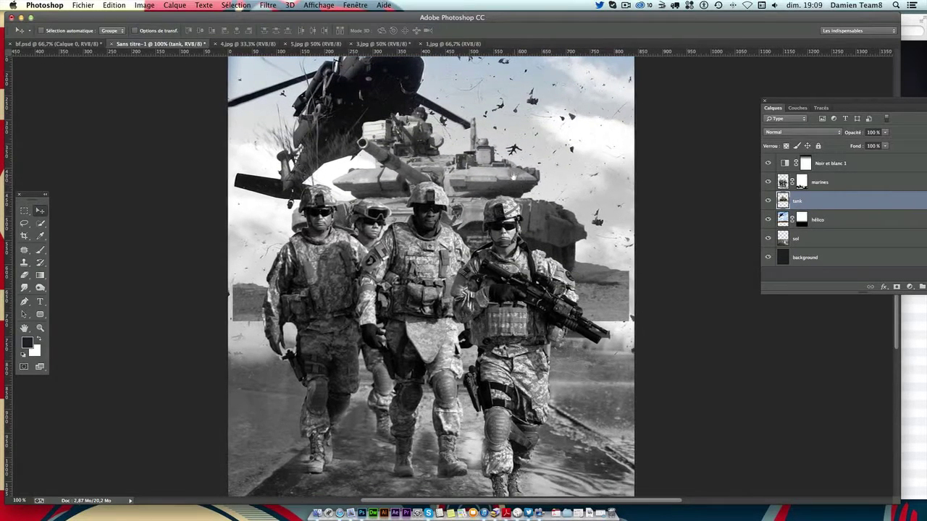
Flip the tank horizontally with Symétrie axe horizontal and shift it slightly right and up
{"action": "scroll", "coordinate": [510, 182], "scroll_direction": "right", "scroll_amount": 2}
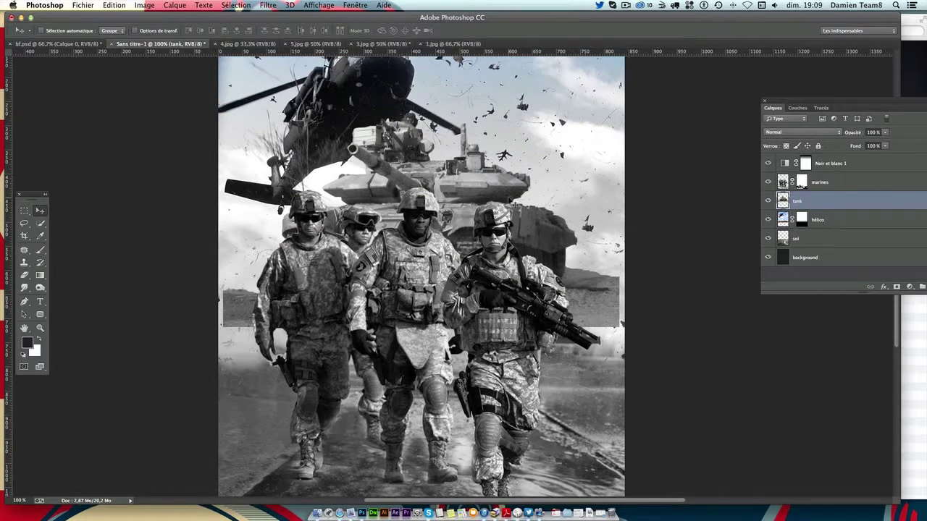
{"action": "key", "text": "ctrl+t"}
{"action": "right_click", "coordinate": [460, 180]}
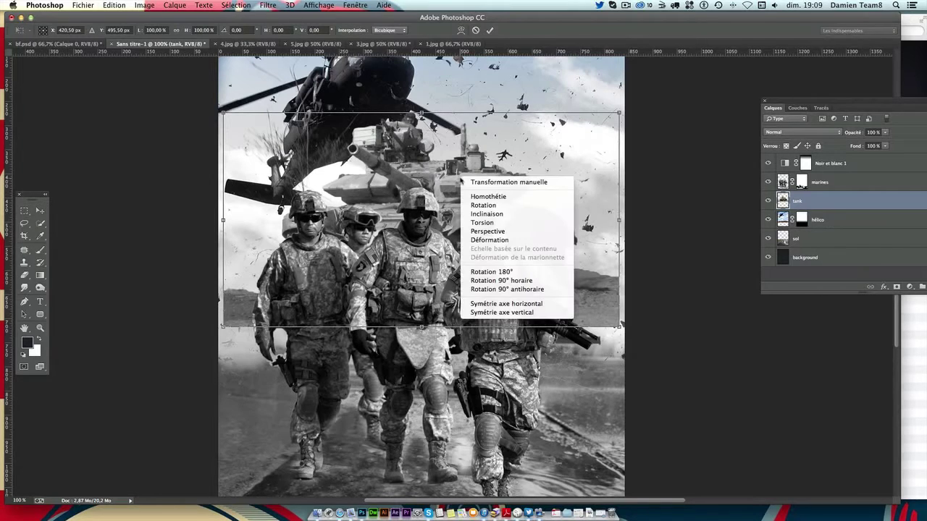
{"action": "left_click", "coordinate": [509, 303]}
{"action": "key", "text": "Return"}
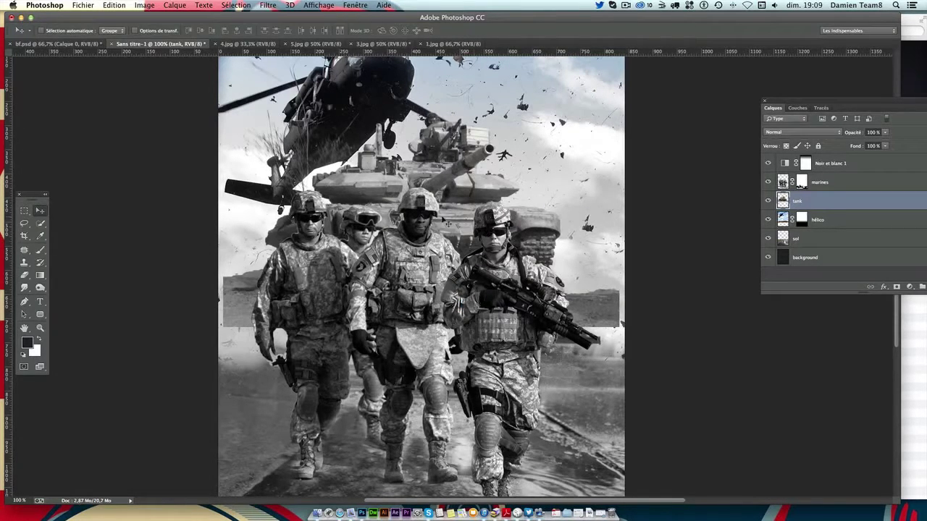
{"action": "left_click_drag", "start_coordinate": [448, 224], "coordinate": [457, 221]}
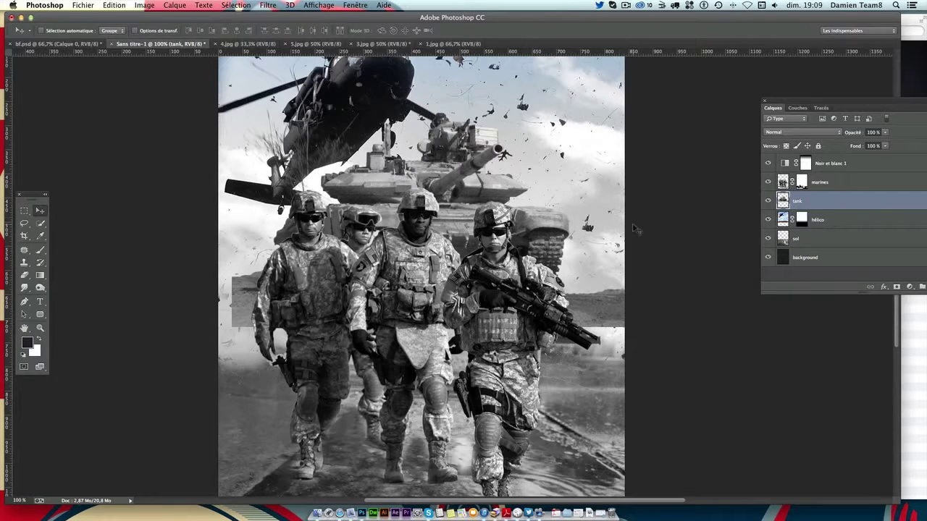
{"action": "key", "text": "super+minus"}
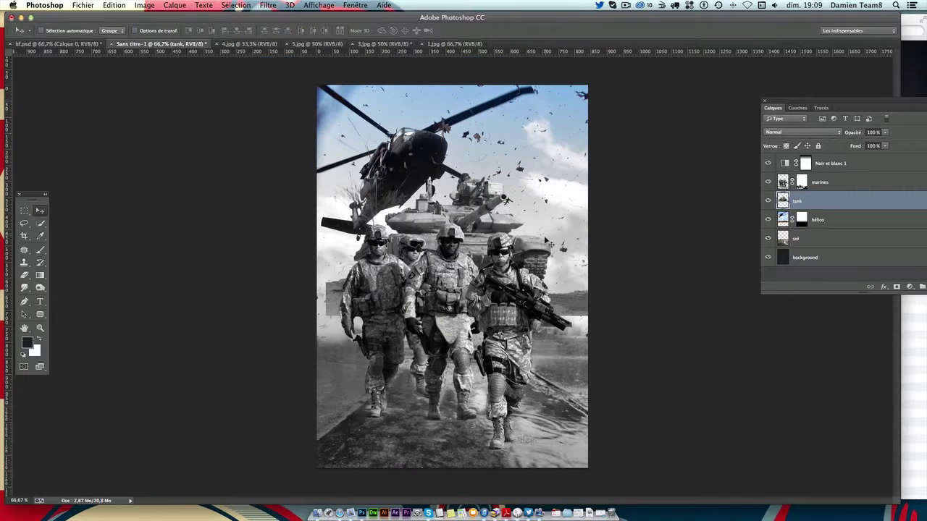
{"action": "key", "text": "alt+shift+bracketright"}
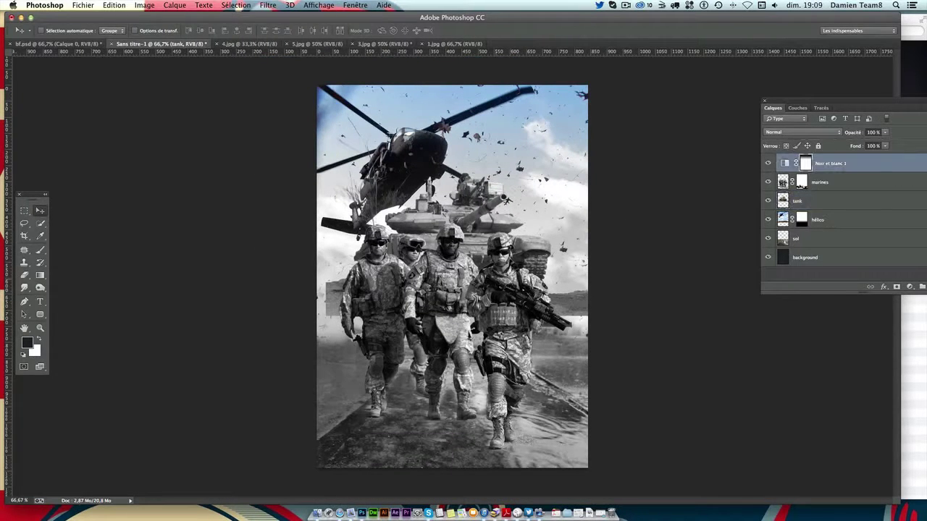
{"action": "left_click", "coordinate": [820, 185]}
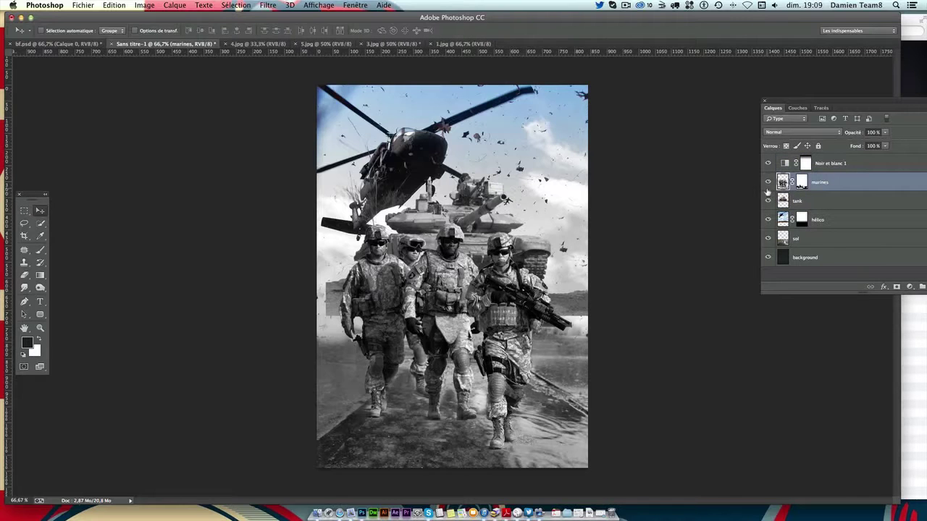
Scale the marines soldiers to about 92% and nudge them a few pixels left
{"action": "key", "text": "super+t"}
{"action": "left_click_drag", "start_coordinate": [271, 221], "coordinate": [295, 240]}
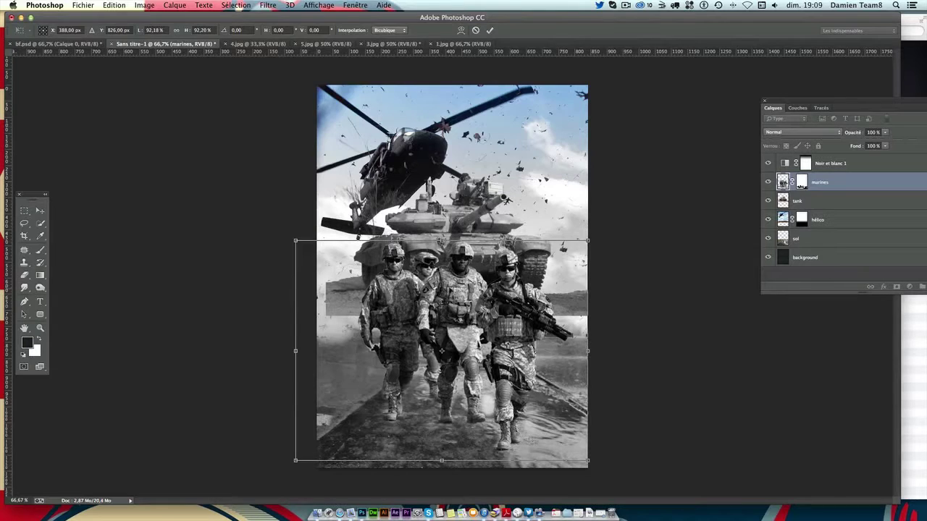
{"action": "left_click_drag", "start_coordinate": [441, 351], "coordinate": [422, 347]}
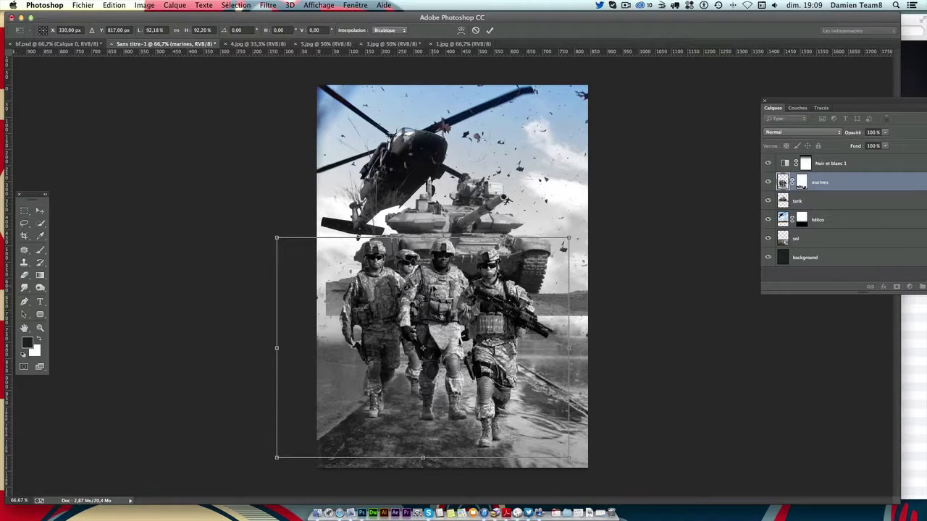
{"action": "key", "text": "Return"}
{"action": "key", "text": "Left"}
{"action": "key", "text": "Left"}
{"action": "key", "text": "Left"}
{"action": "key", "text": "Left"}
{"action": "key", "text": "Left"}
{"action": "key", "text": "Left"}
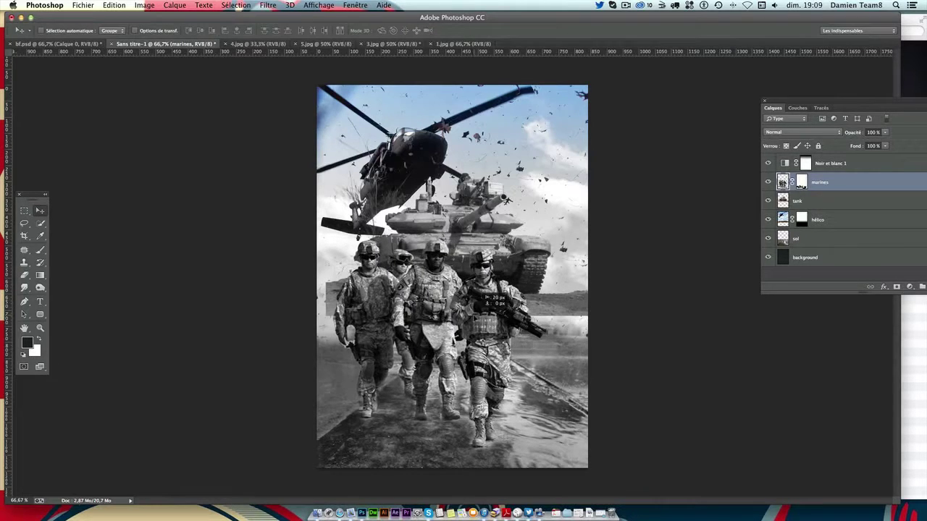
{"action": "key", "text": "Left"}
{"action": "key", "text": "Left"}
{"action": "key", "text": "Left"}
{"action": "key", "text": "Left"}
{"action": "key", "text": "Left"}
{"action": "key", "text": "Left"}
{"action": "key", "text": "Left"}
{"action": "key", "text": "Left"}
{"action": "key", "text": "Left"}
{"action": "key", "text": "Left"}
{"action": "key", "text": "Left"}
Drag the tank layer down-right behind the soldiers, then scale it to 93.5% and nudge it left
{"action": "key", "text": "alt+bracketright"}
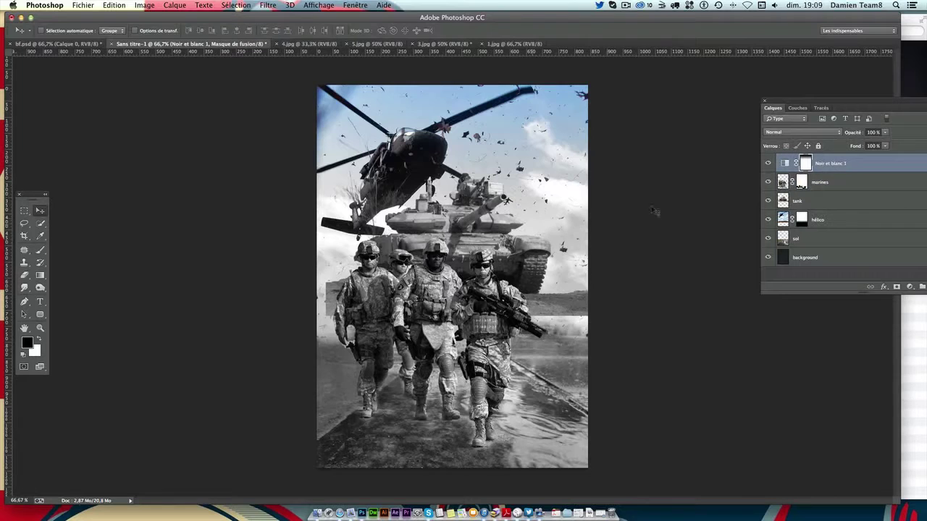
{"action": "left_click", "coordinate": [811, 196]}
{"action": "left_click_drag", "start_coordinate": [469, 184], "coordinate": [496, 215]}
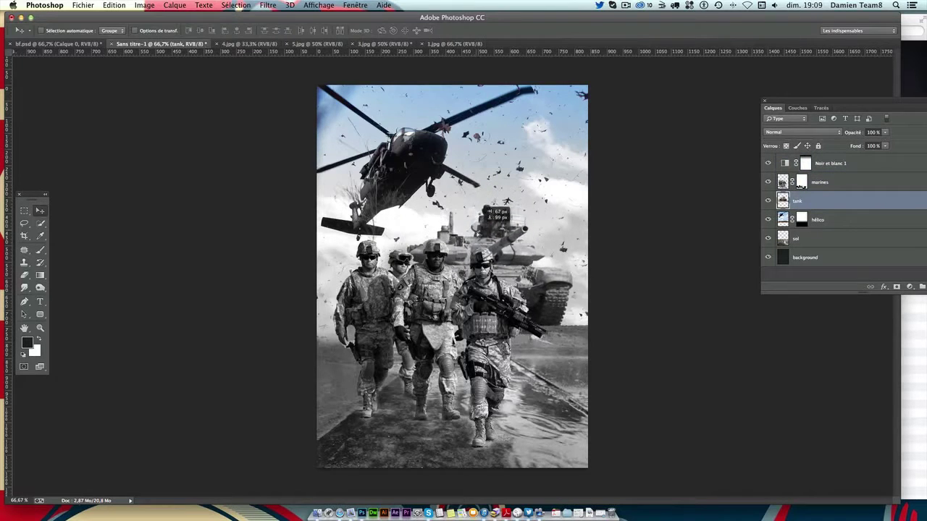
{"action": "left_click_drag", "start_coordinate": [507, 296], "coordinate": [512, 291]}
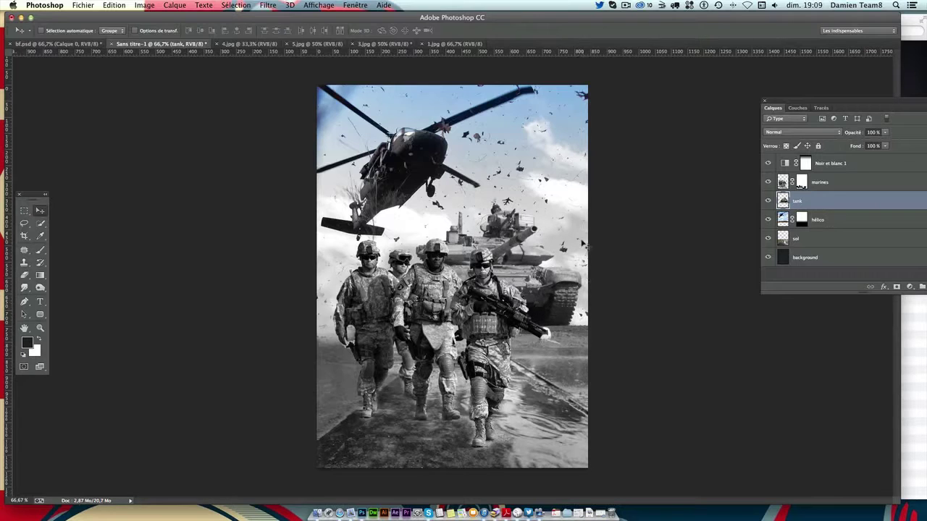
{"action": "key", "text": "ctrl+t"}
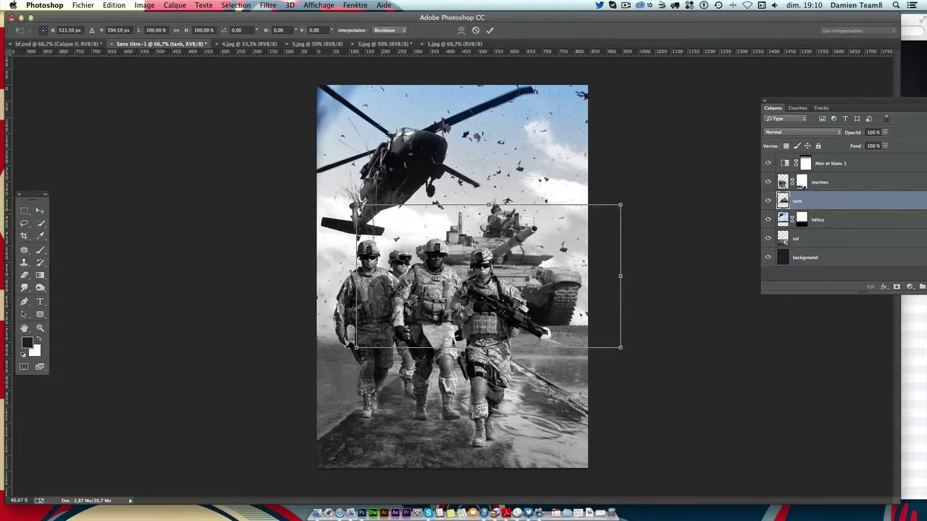
{"action": "left_click_drag", "start_coordinate": [356, 205], "coordinate": [373, 214]}
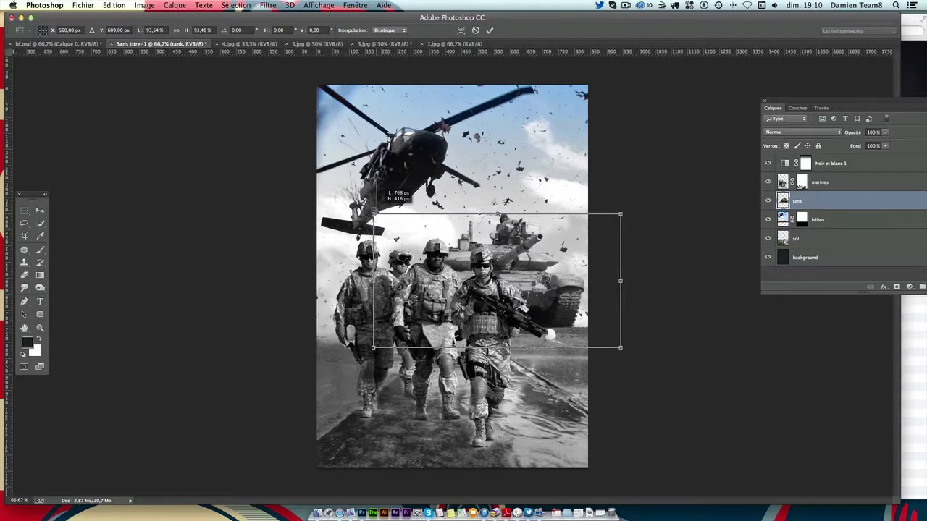
{"action": "left_click_drag", "start_coordinate": [559, 296], "coordinate": [555, 296]}
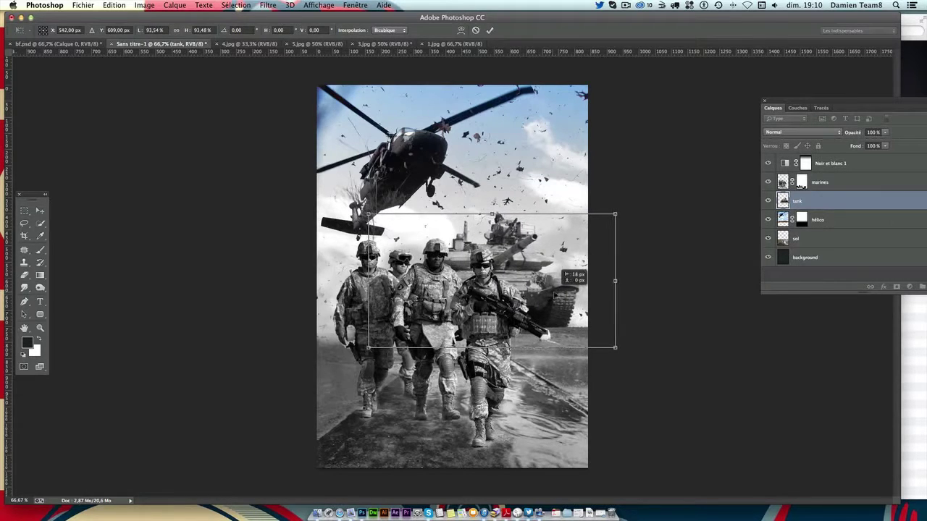
{"action": "key", "text": "Return"}
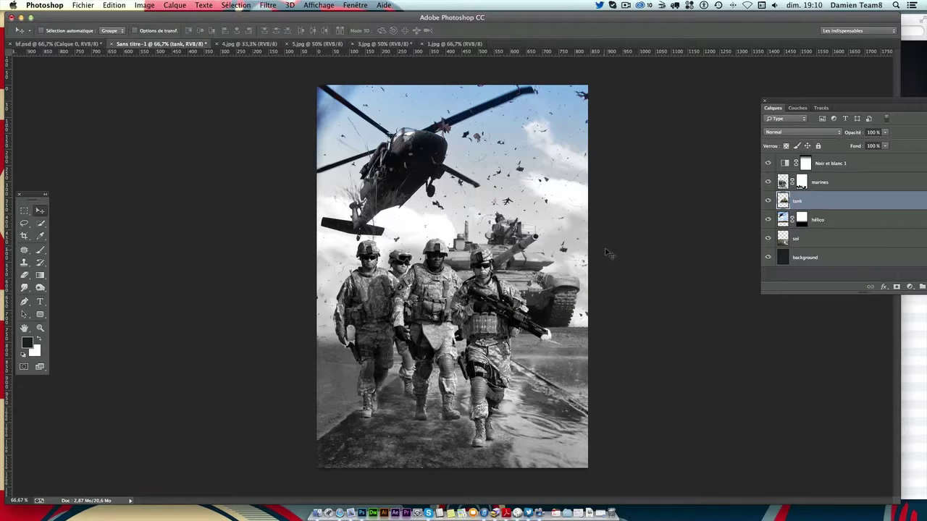
Toggle the tank layer's visibility several times to compare the scene with and without it
{"action": "left_click", "coordinate": [768, 201]}
{"action": "left_click", "coordinate": [768, 201]}
{"action": "left_click", "coordinate": [768, 201]}
{"action": "left_click", "coordinate": [768, 201]}
{"action": "left_click", "coordinate": [768, 201]}
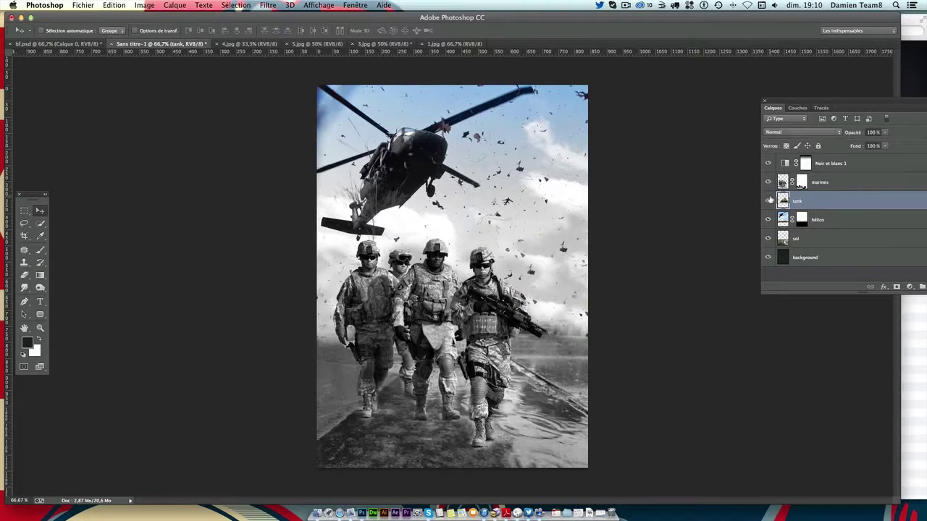
{"action": "left_click", "coordinate": [768, 201]}
{"action": "left_click", "coordinate": [768, 201]}
{"action": "left_click", "coordinate": [768, 201]}
{"action": "left_click", "coordinate": [768, 201]}
{"action": "left_click", "coordinate": [768, 201]}
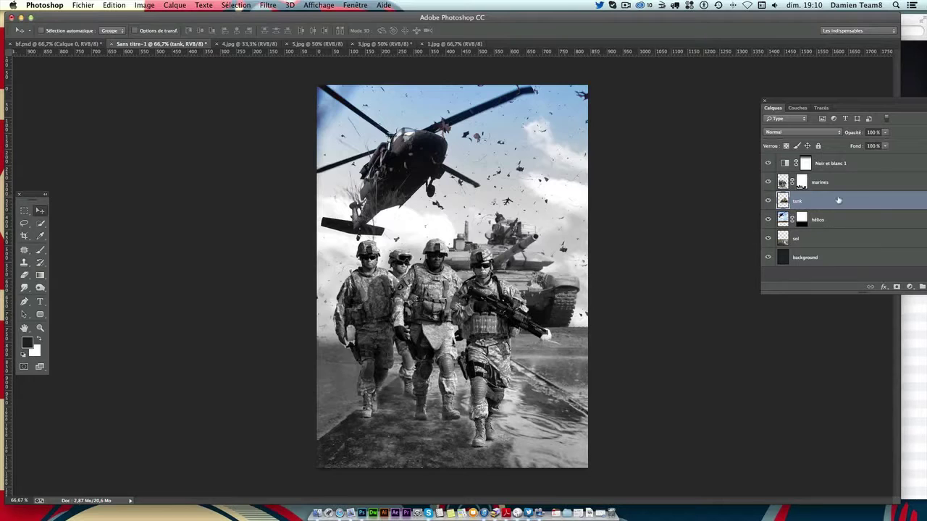
Add a layer mask to the tank layer and set the Brush to about 50% opacity
{"action": "left_click", "coordinate": [896, 286]}
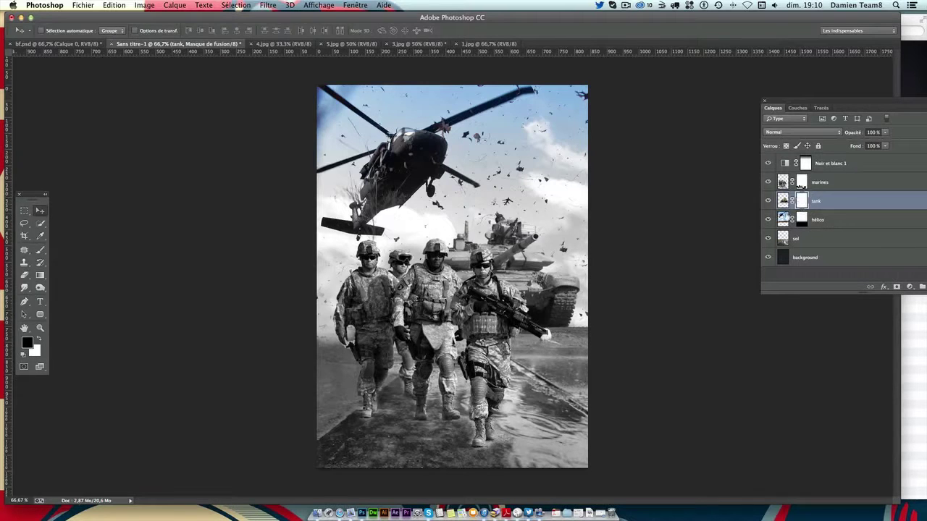
{"action": "left_click", "coordinate": [40, 250]}
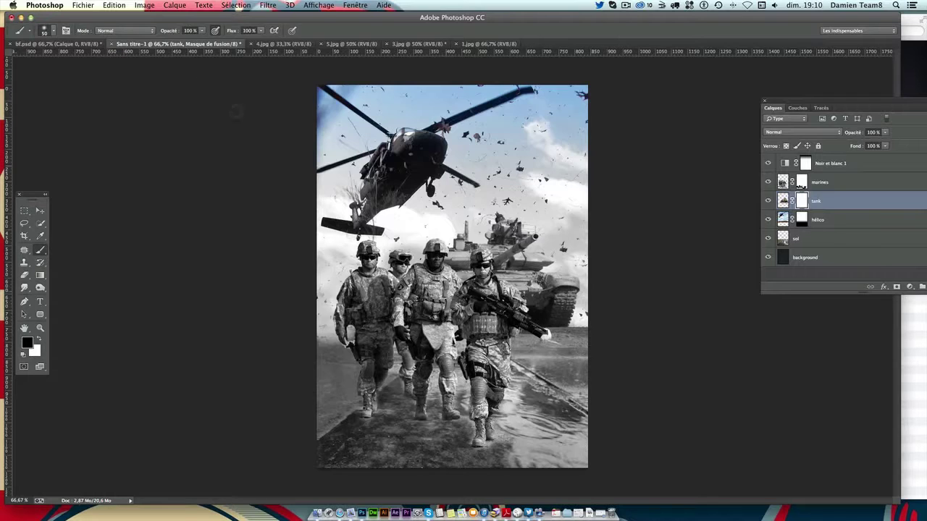
{"action": "left_click", "coordinate": [202, 31]}
{"action": "left_click_drag", "start_coordinate": [201, 43], "coordinate": [184, 43]}
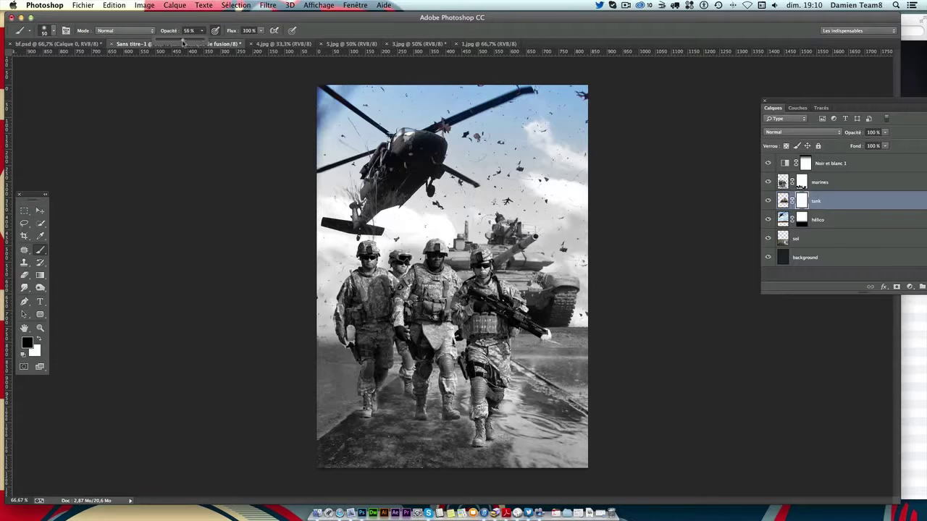
{"action": "left_click", "coordinate": [608, 361]}
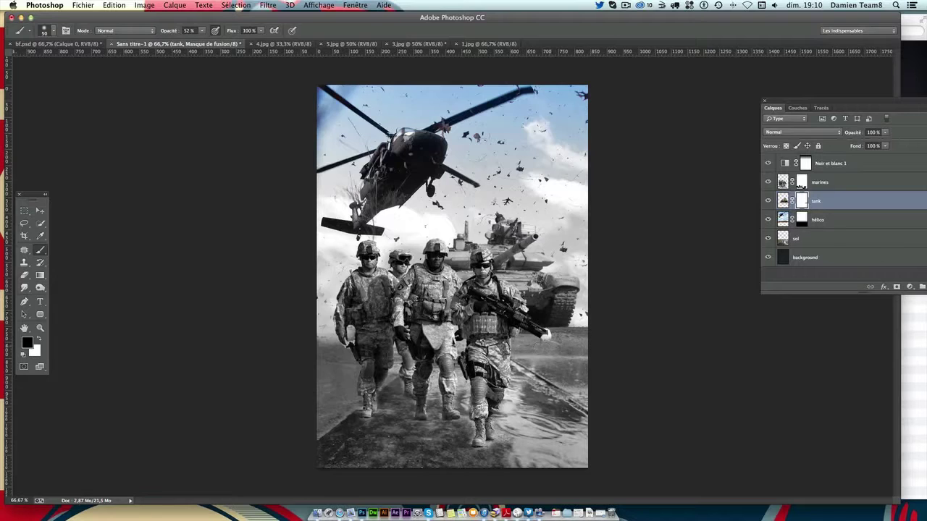
Paint the tank mask near the rifle tip and fade the tank's right side into the sky
{"action": "left_click_drag", "start_coordinate": [543, 338], "coordinate": [551, 334]}
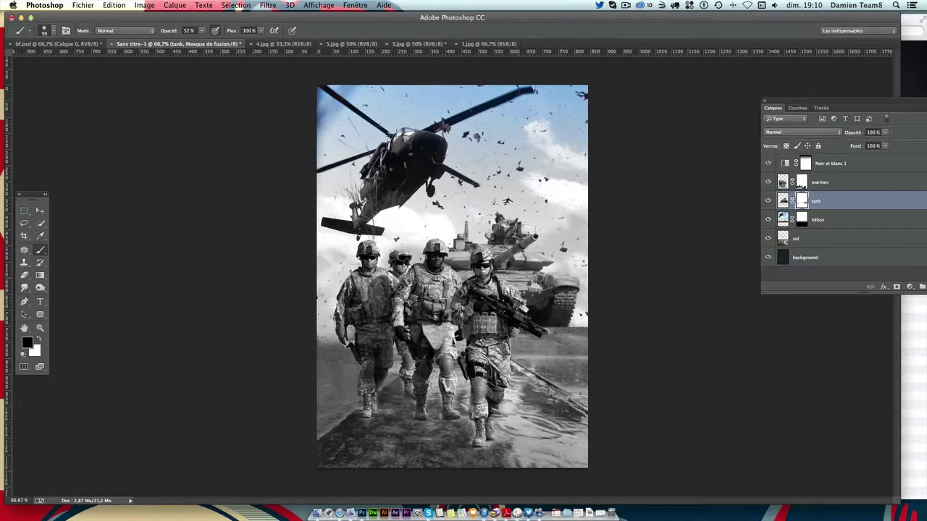
{"action": "left_click_drag", "start_coordinate": [583, 285], "coordinate": [514, 284]}
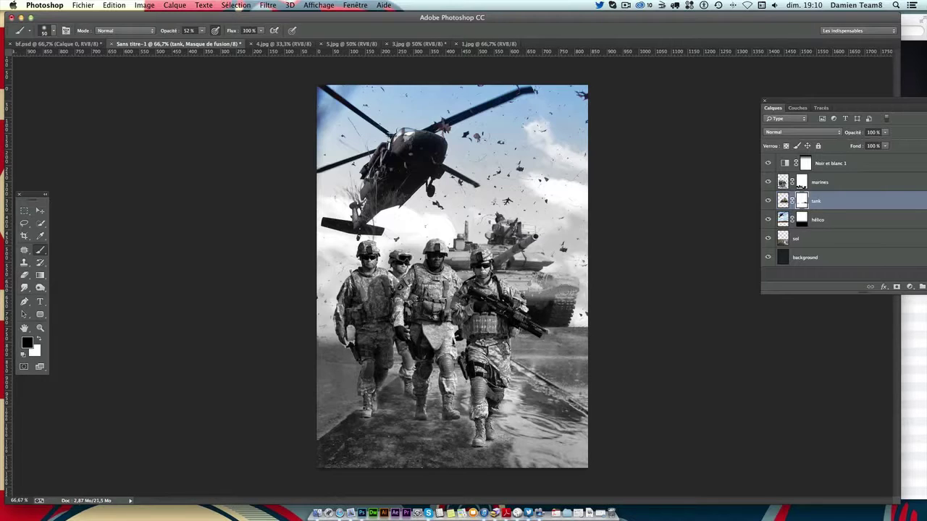
{"action": "left_click_drag", "start_coordinate": [572, 284], "coordinate": [551, 280]}
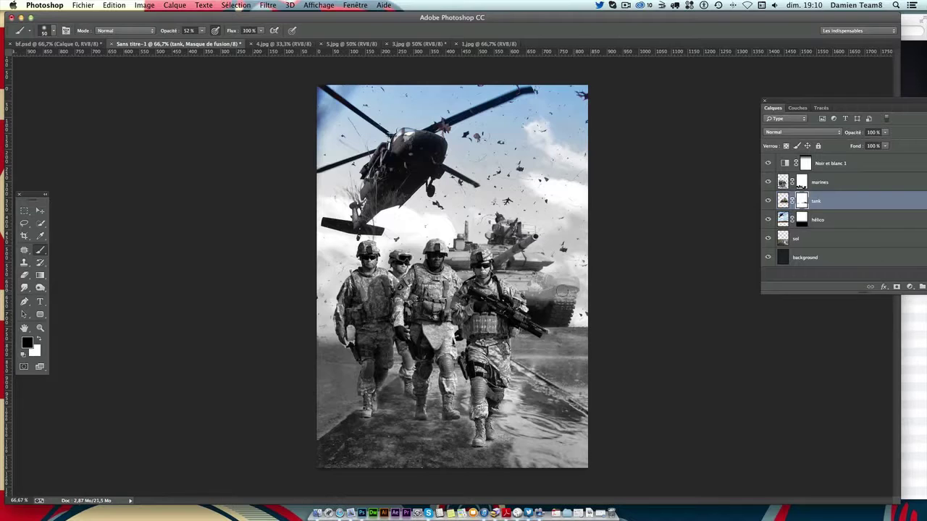
{"action": "key", "text": "ctrl+z"}
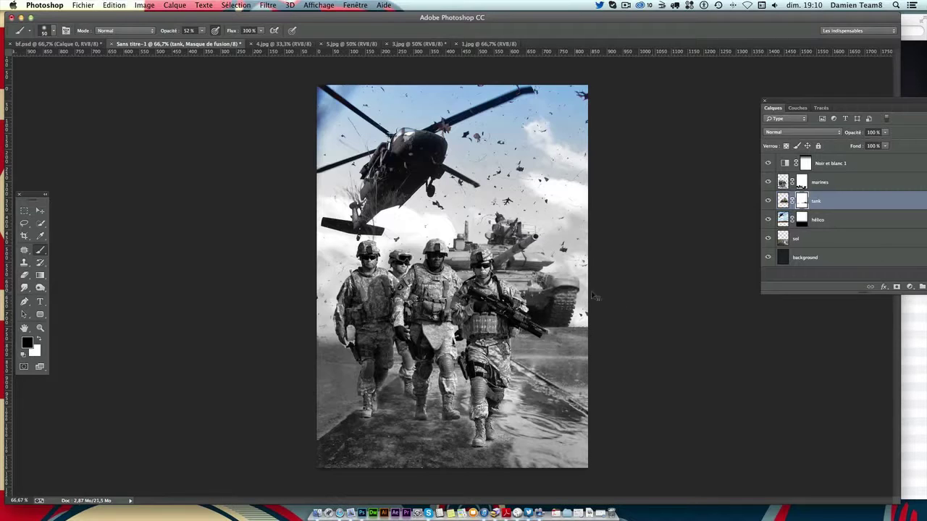
{"action": "key", "text": "ctrl+shift+z"}
{"action": "key", "text": "ctrl+shift+z"}
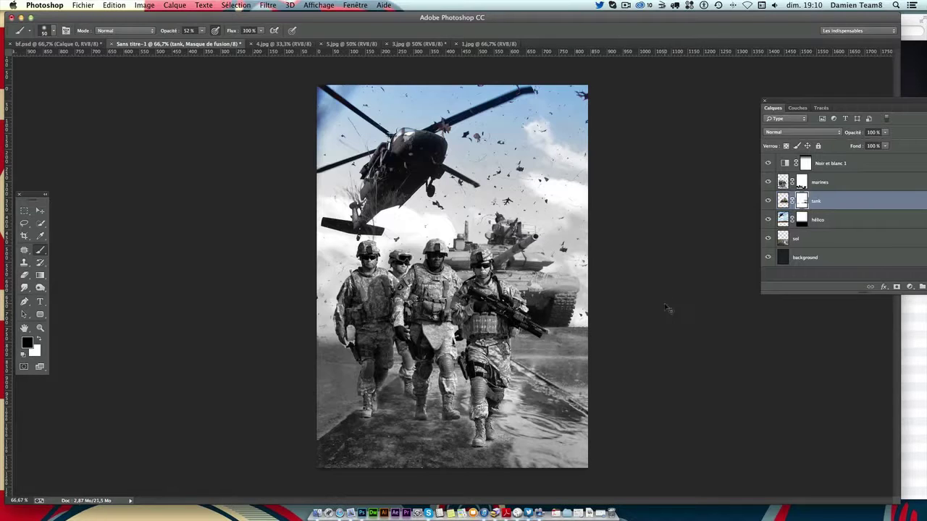
{"action": "key", "text": "ctrl+z"}
{"action": "key", "text": "ctrl+z"}
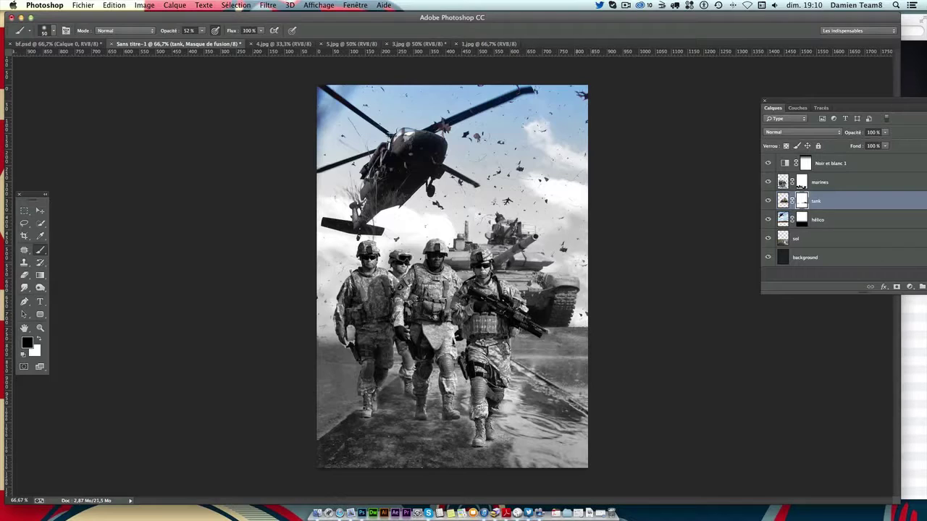
Switch back to editing the tank's pixels with the Move tool active
{"action": "left_click", "coordinate": [826, 216]}
{"action": "left_click", "coordinate": [836, 202]}
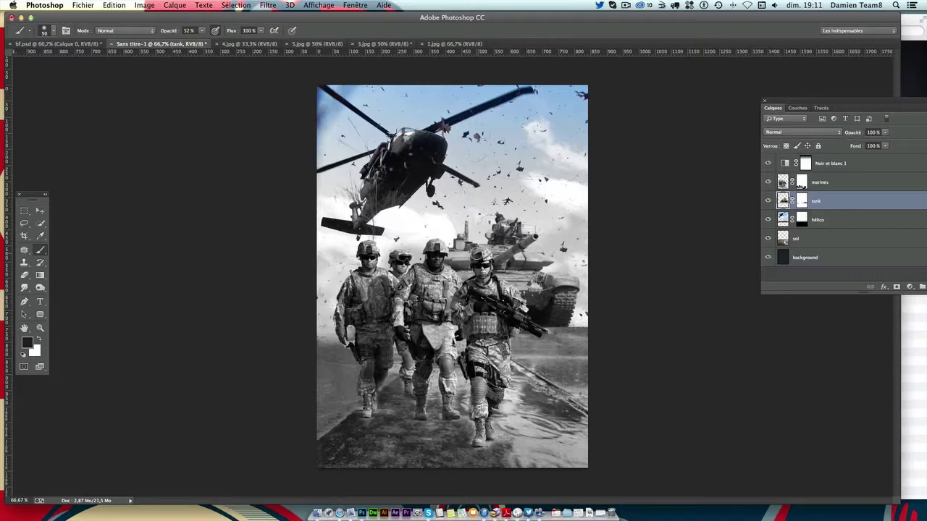
{"action": "left_click", "coordinate": [39, 210]}
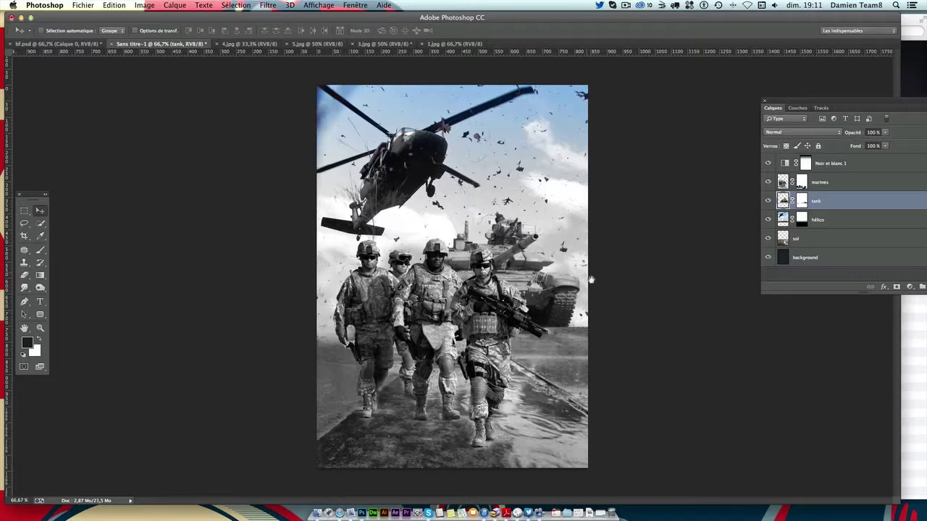
Find 2.jpg in Finder's imgs folder and open it with Adobe Photoshop CC
{"action": "left_click", "coordinate": [923, 75]}
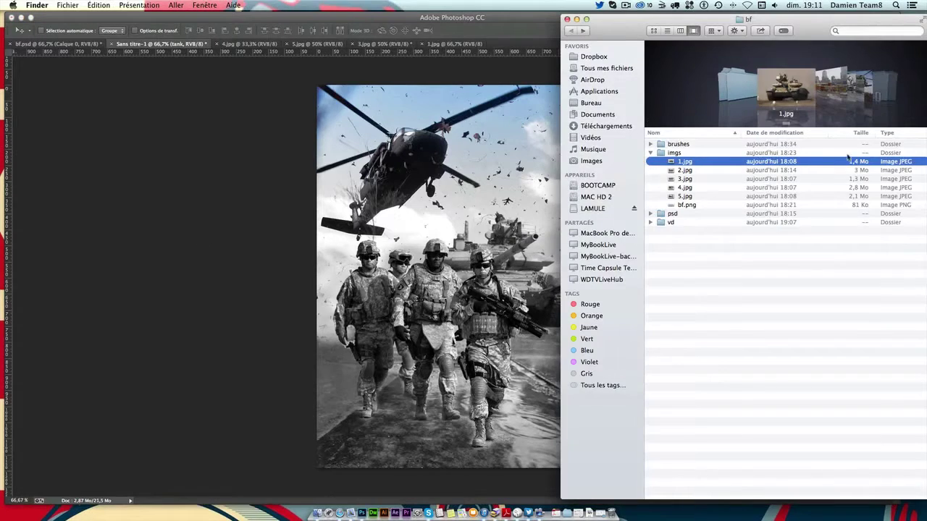
{"action": "left_click", "coordinate": [839, 88]}
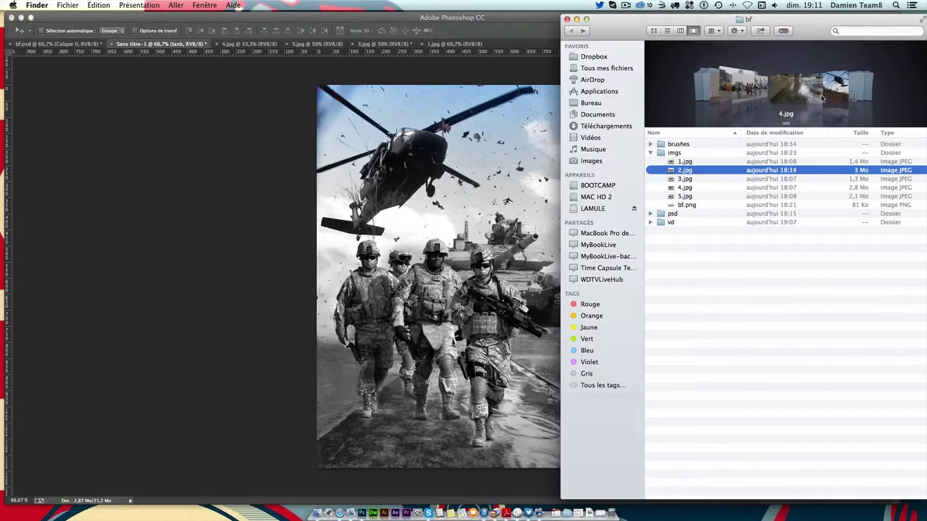
{"action": "left_click", "coordinate": [826, 96]}
{"action": "key", "text": "Up"}
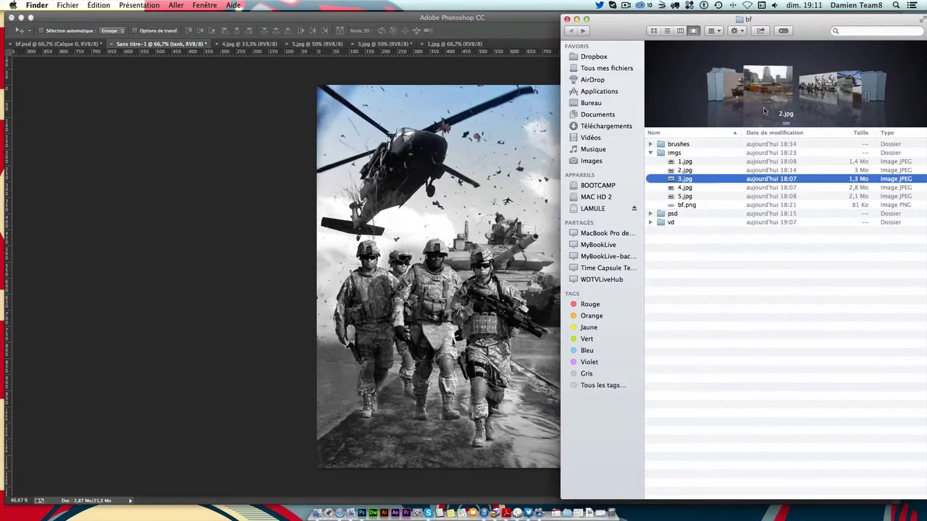
{"action": "key", "text": "Up"}
{"action": "right_click", "coordinate": [686, 171]}
{"action": "mouse_move", "coordinate": [756, 187]}
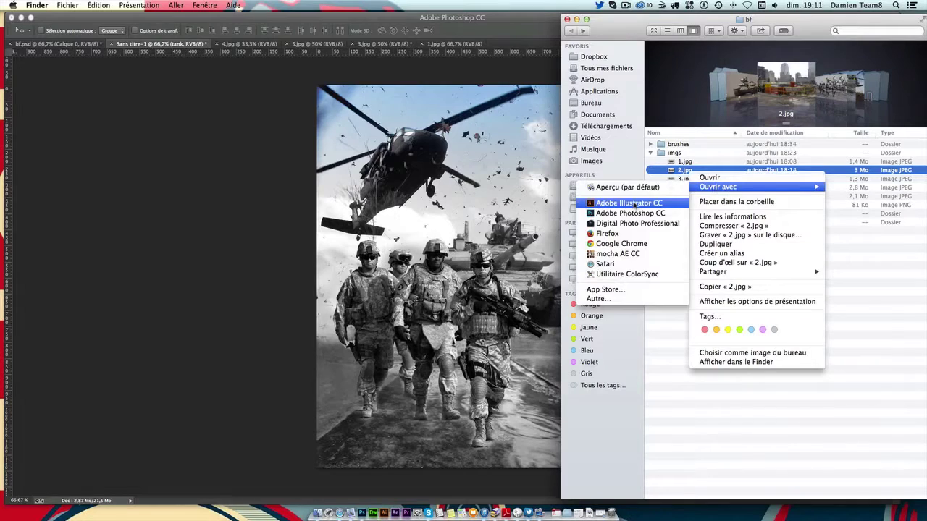
{"action": "left_click", "coordinate": [630, 213]}
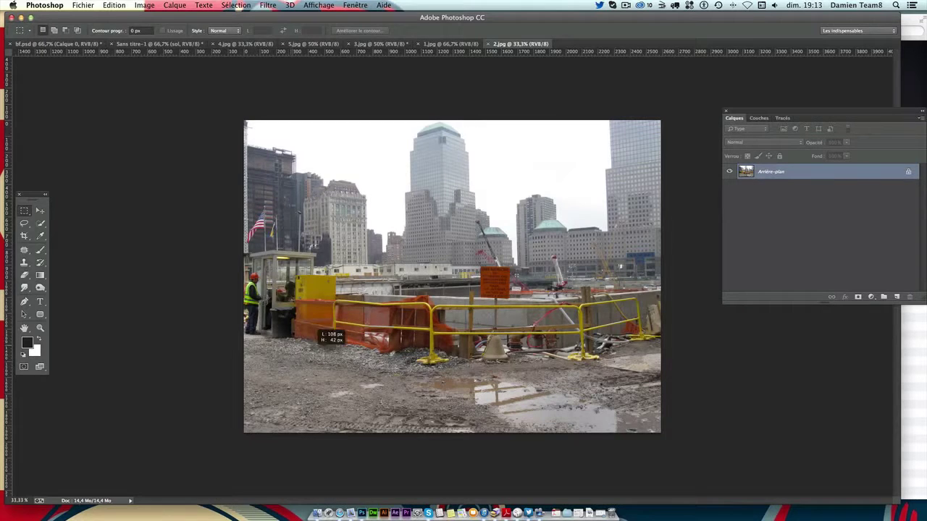
Select the whole muddy ground band across 2.jpg with the Rectangular Marquee
{"action": "mouse_move", "coordinate": [348, 331]}
{"action": "left_mouse_down"}
{"action": "mouse_move", "coordinate": [443, 353]}
{"action": "mouse_move", "coordinate": [514, 403]}
{"action": "left_mouse_up"}
{"action": "right_click", "coordinate": [24, 212]}
{"action": "left_click", "coordinate": [63, 209]}
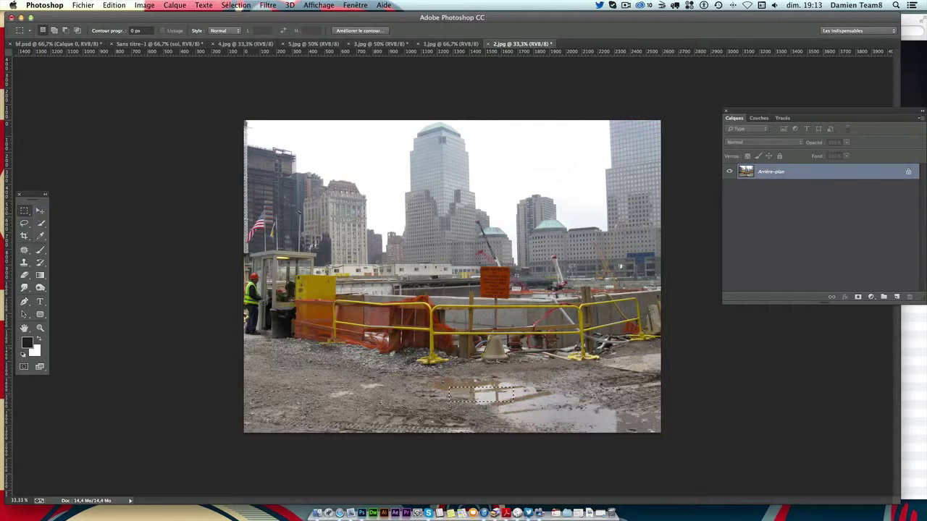
{"action": "left_click_drag", "start_coordinate": [92, 308], "coordinate": [724, 441]}
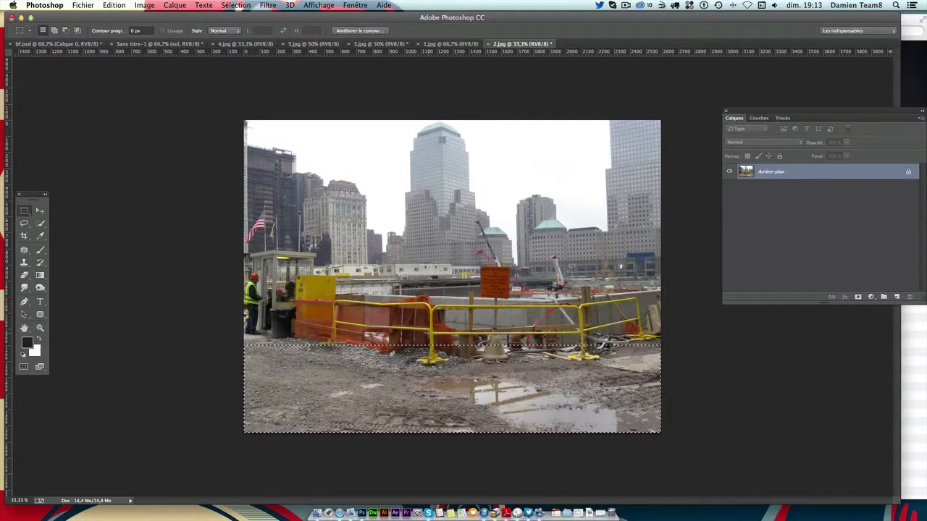
Paste the ground into Sans titre-1 as a new layer and move it down over the lower canvas
{"action": "left_click", "coordinate": [73, 45]}
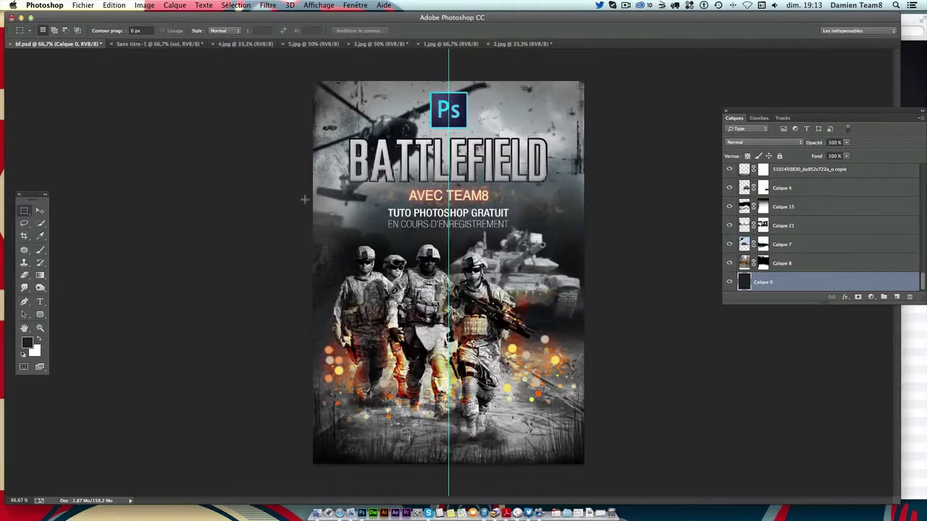
{"action": "left_click", "coordinate": [148, 44]}
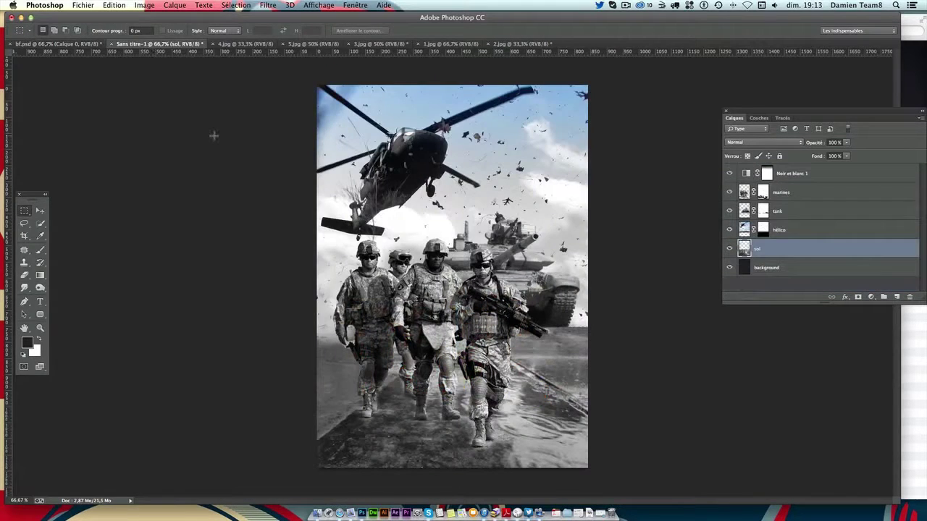
{"action": "key", "text": "ctrl+shift+alt+n"}
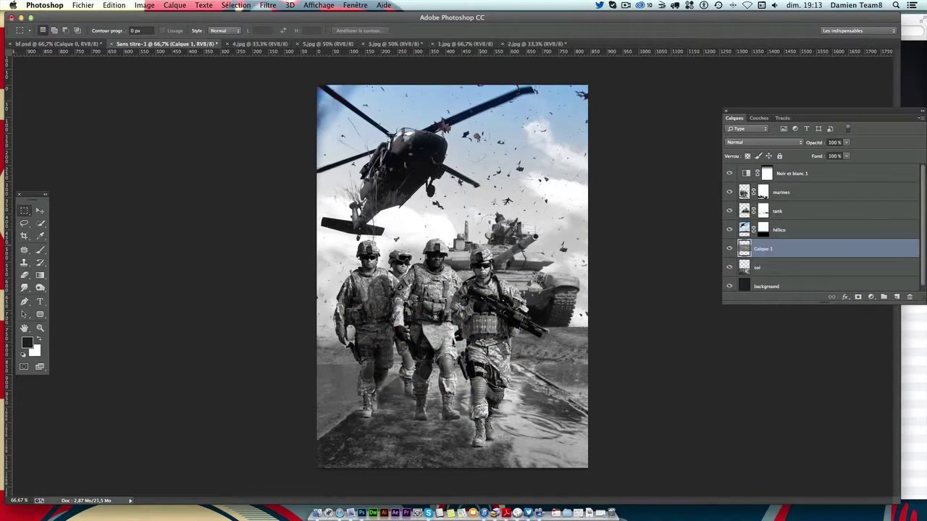
{"action": "left_click", "coordinate": [41, 211]}
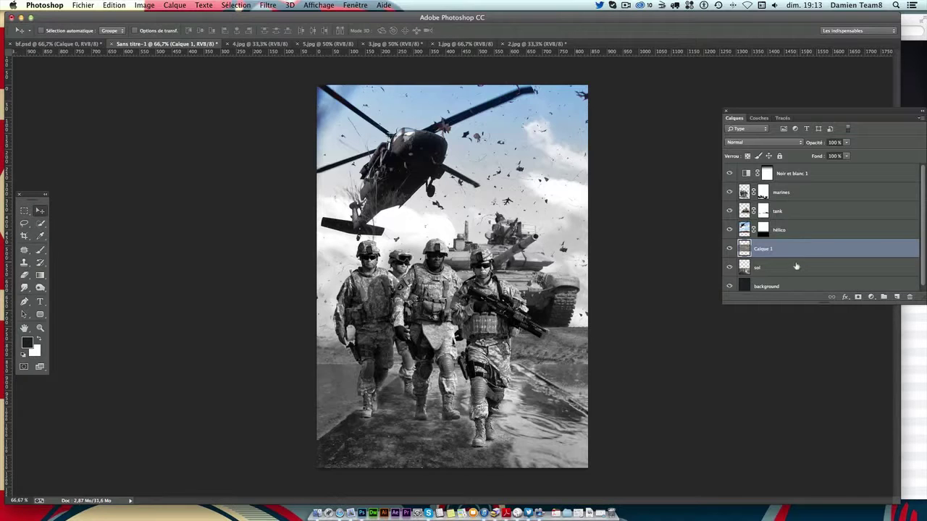
{"action": "scroll", "coordinate": [795, 266], "scroll_direction": "down", "scroll_amount": 1}
{"action": "left_click", "coordinate": [781, 258]}
{"action": "left_click_drag", "start_coordinate": [540, 258], "coordinate": [540, 354]}
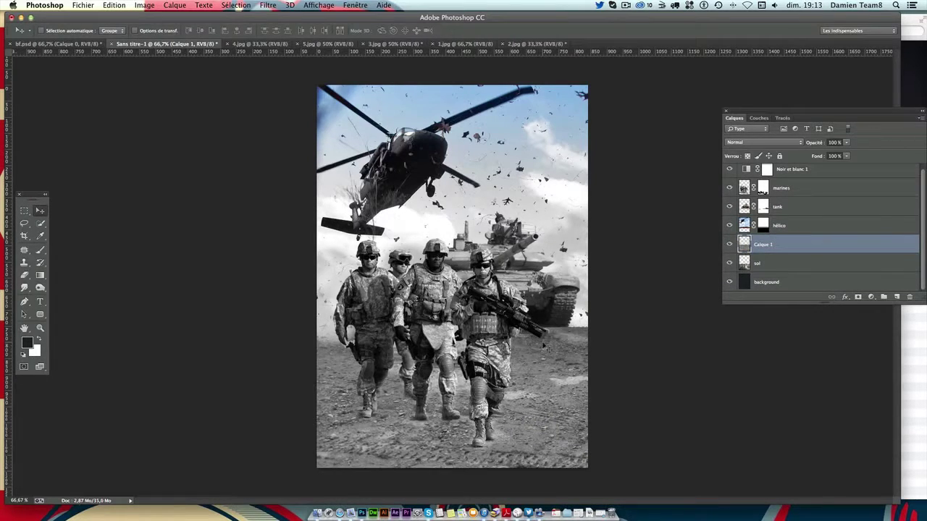
{"action": "key", "text": "ctrl+t"}
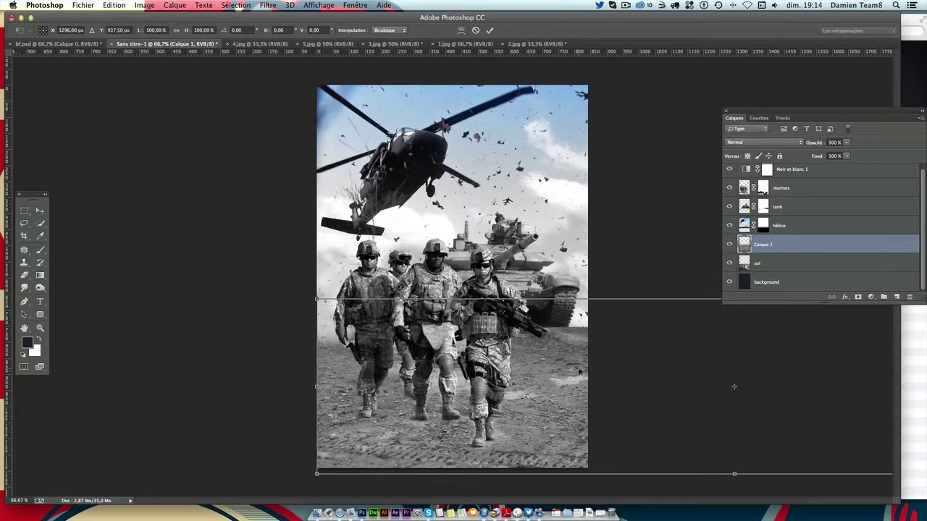
Reposition the pasted ground and scale it to about 80% across the poster's bottom
{"action": "left_click_drag", "start_coordinate": [734, 387], "coordinate": [384, 349]}
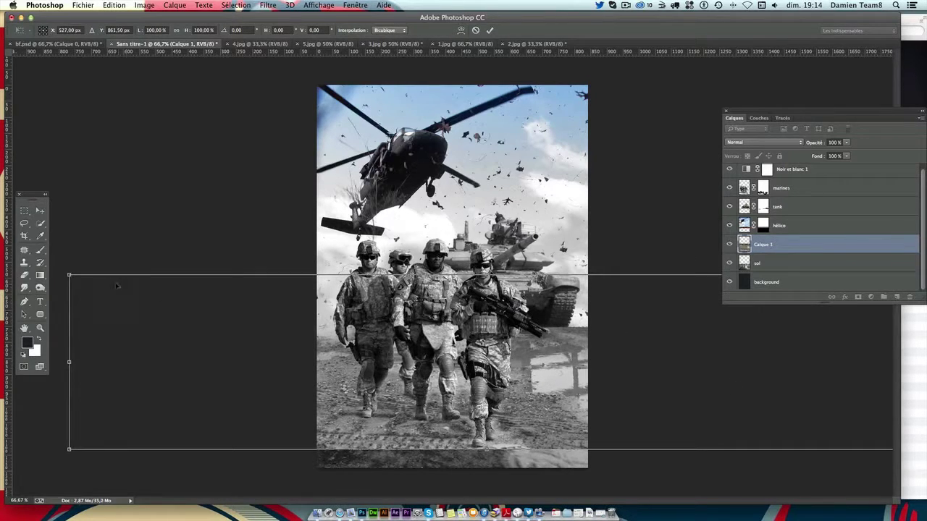
{"action": "mouse_move", "coordinate": [115, 286]}
{"action": "left_mouse_down"}
{"action": "mouse_move", "coordinate": [548, 398]}
{"action": "mouse_move", "coordinate": [476, 483]}
{"action": "mouse_move", "coordinate": [593, 407]}
{"action": "mouse_move", "coordinate": [556, 407]}
{"action": "mouse_move", "coordinate": [608, 407]}
{"action": "mouse_move", "coordinate": [544, 406]}
{"action": "mouse_move", "coordinate": [553, 407]}
{"action": "left_mouse_up"}
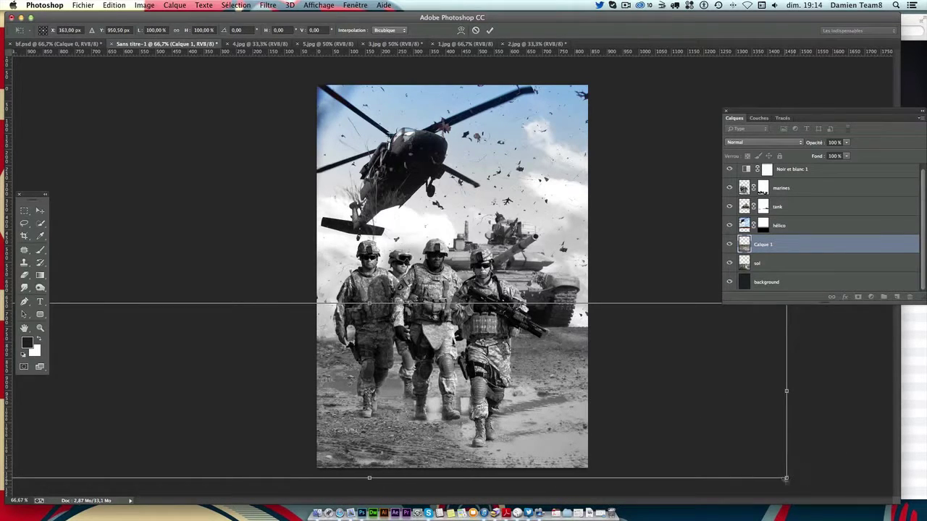
{"action": "mouse_move", "coordinate": [786, 478]}
{"action": "left_mouse_down"}
{"action": "mouse_move", "coordinate": [630, 406]}
{"action": "mouse_move", "coordinate": [621, 421]}
{"action": "left_mouse_up"}
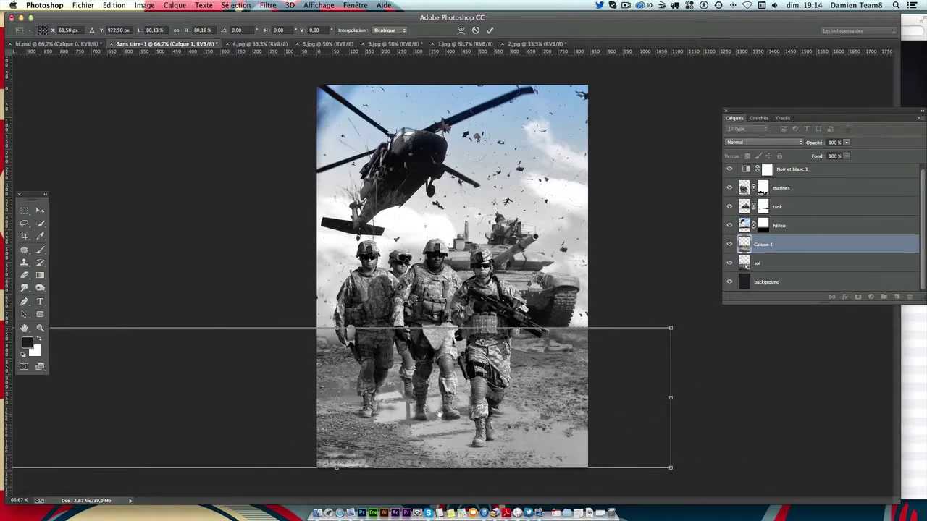
{"action": "left_click_drag", "start_coordinate": [258, 396], "coordinate": [268, 396]}
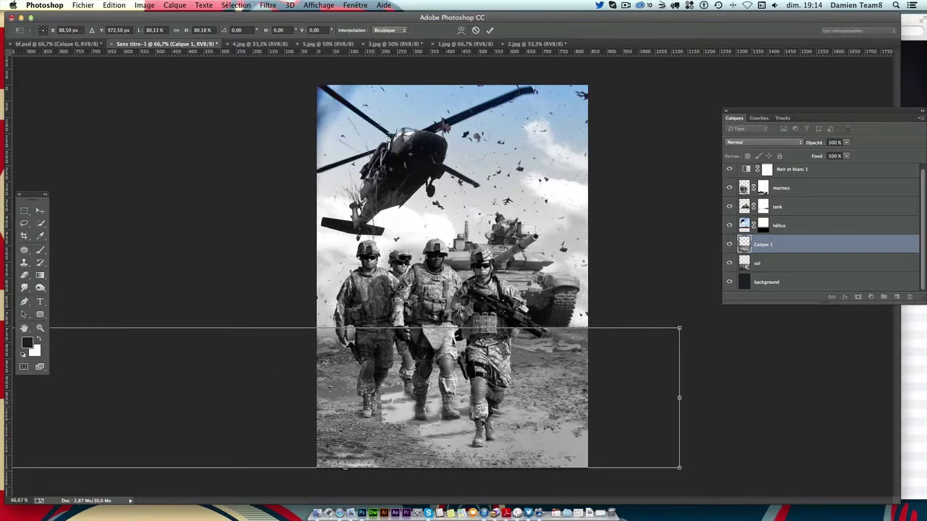
{"action": "mouse_move", "coordinate": [391, 418]}
{"action": "left_mouse_down"}
{"action": "mouse_move", "coordinate": [309, 397]}
{"action": "mouse_move", "coordinate": [397, 419]}
{"action": "left_mouse_up"}
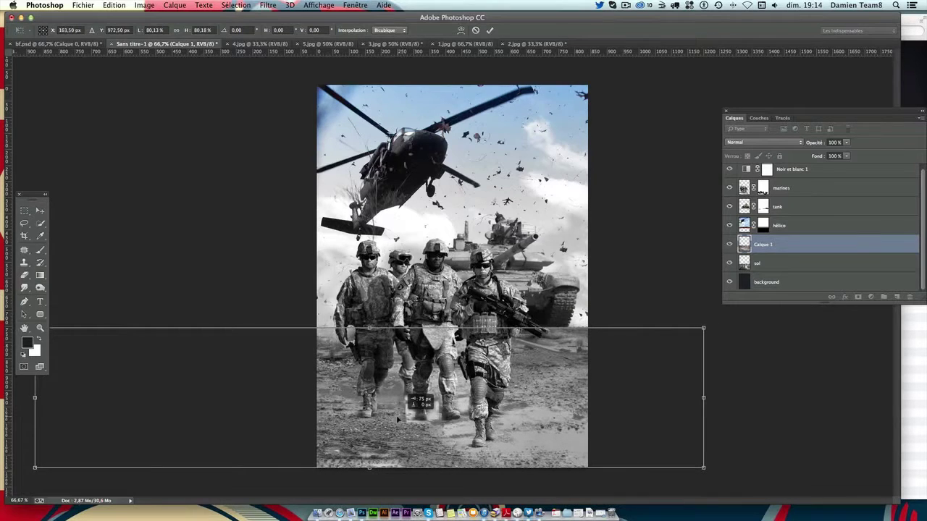
Commit the transform and rename the Calque 1 layer to 'sol2'
{"action": "key", "text": "Return"}
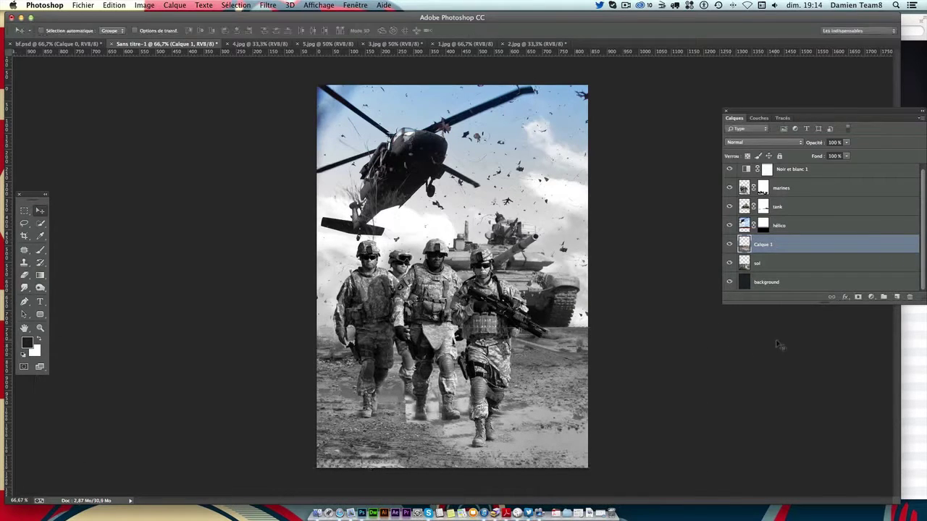
{"action": "double_click", "coordinate": [764, 246]}
{"action": "type", "text": "sol"}
{"action": "type", "text": "2"}
{"action": "key", "text": "Return"}
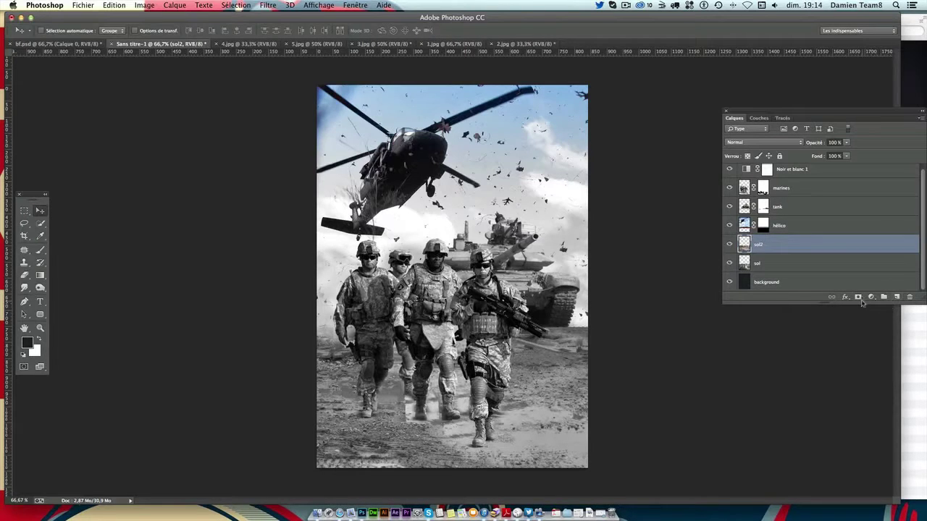
Add a layer mask to sol2 and set the Brush to 52% opacity and 73 px
{"action": "left_click", "coordinate": [858, 297]}
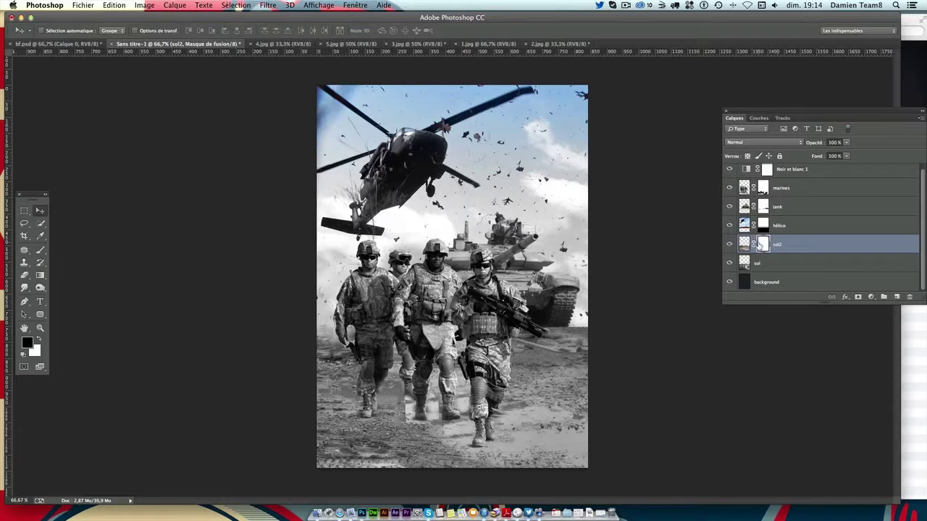
{"action": "left_click", "coordinate": [40, 249]}
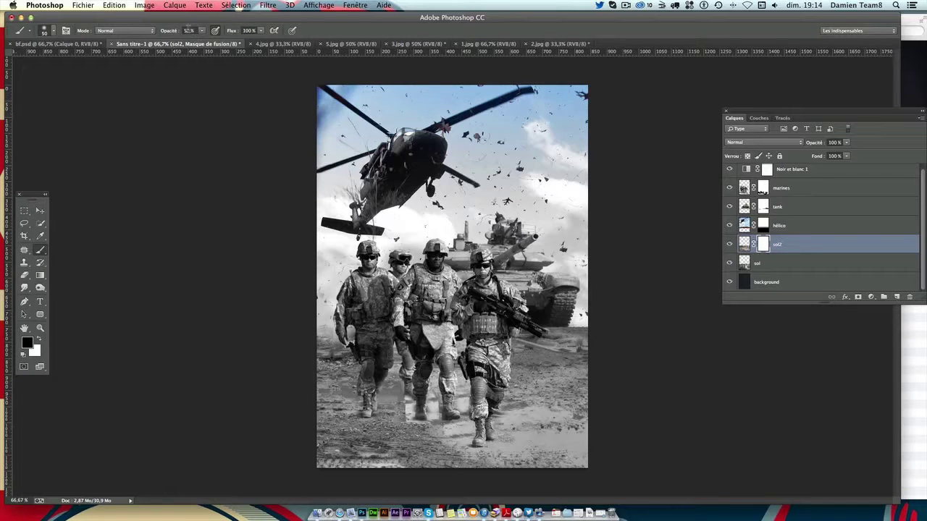
{"action": "left_click", "coordinate": [187, 30]}
{"action": "left_click", "coordinate": [55, 32]}
{"action": "left_click", "coordinate": [52, 31]}
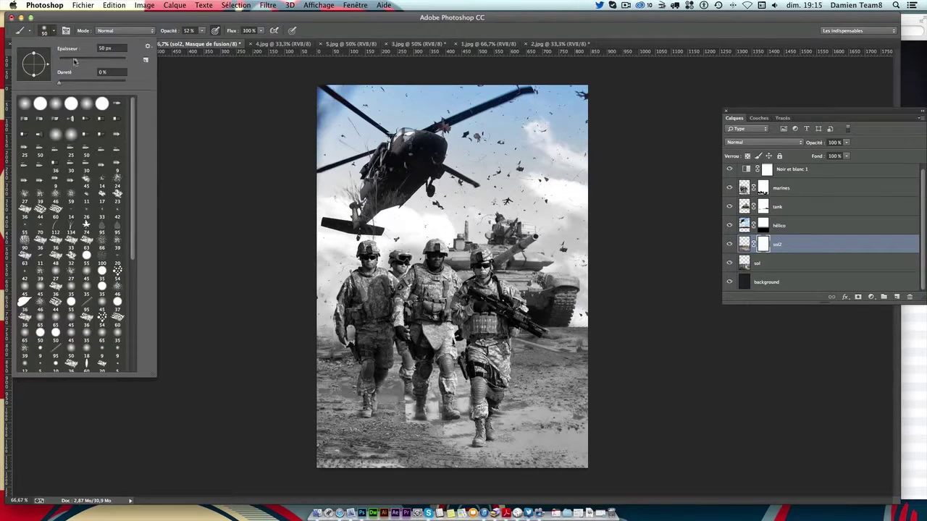
{"action": "left_click_drag", "start_coordinate": [74, 62], "coordinate": [84, 62]}
{"action": "left_click", "coordinate": [590, 382]}
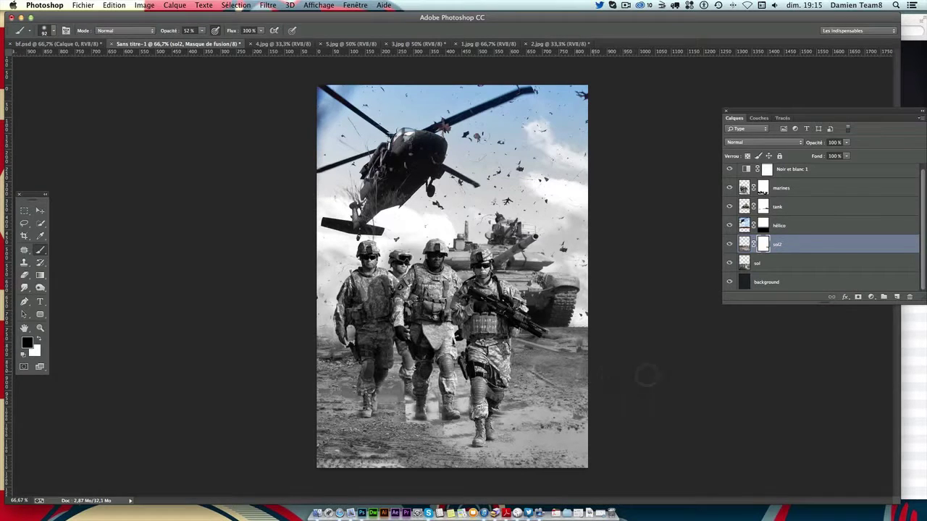
Paint the sol2 mask on the ground around the soldiers, undoing unwanted strokes
{"action": "left_click_drag", "start_coordinate": [579, 384], "coordinate": [510, 360]}
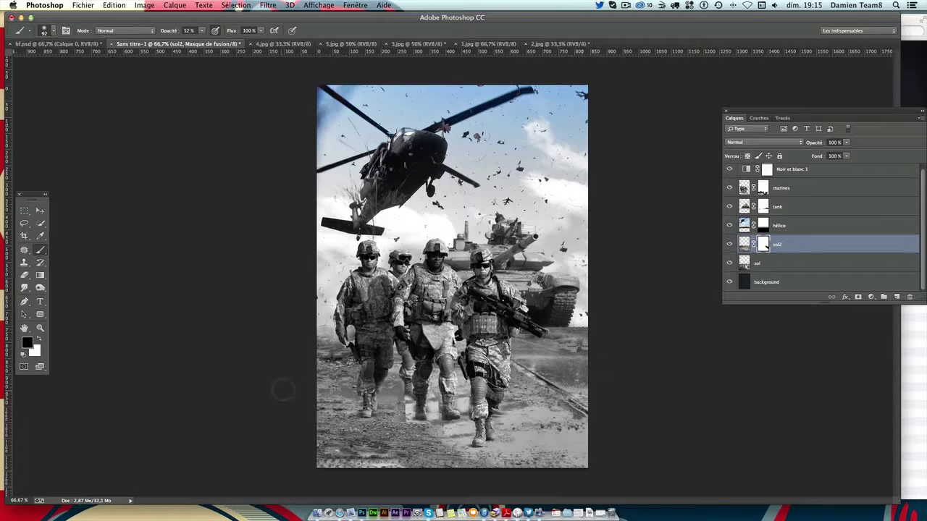
{"action": "left_click_drag", "start_coordinate": [340, 420], "coordinate": [315, 464]}
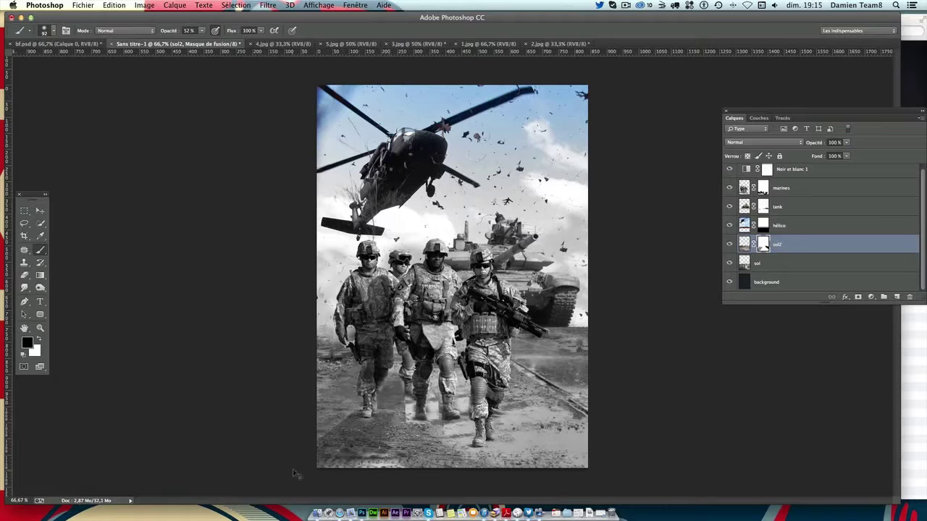
{"action": "key", "text": "ctrl+z"}
{"action": "mouse_move", "coordinate": [306, 441]}
{"action": "left_mouse_down"}
{"action": "mouse_move", "coordinate": [343, 387]}
{"action": "mouse_move", "coordinate": [317, 370]}
{"action": "mouse_move", "coordinate": [420, 407]}
{"action": "mouse_move", "coordinate": [427, 375]}
{"action": "mouse_move", "coordinate": [409, 416]}
{"action": "mouse_move", "coordinate": [495, 396]}
{"action": "mouse_move", "coordinate": [416, 391]}
{"action": "mouse_move", "coordinate": [427, 379]}
{"action": "mouse_move", "coordinate": [510, 392]}
{"action": "mouse_move", "coordinate": [507, 402]}
{"action": "mouse_move", "coordinate": [536, 390]}
{"action": "mouse_move", "coordinate": [507, 391]}
{"action": "left_mouse_up"}
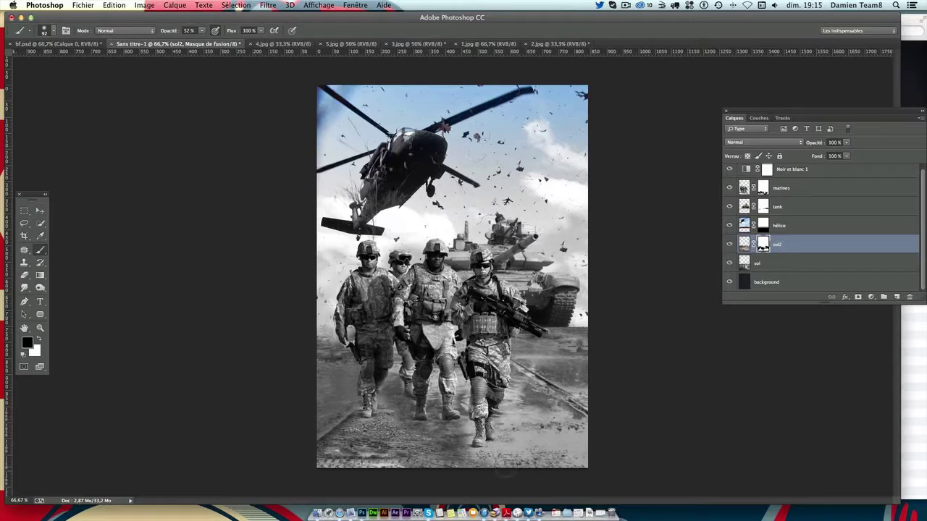
{"action": "left_click_drag", "start_coordinate": [505, 463], "coordinate": [463, 452]}
{"action": "key", "text": "super+z"}
Zoom in on the marines layer mask and paint around the rear soldier's boot with a 34 px brush
{"action": "left_click", "coordinate": [763, 188]}
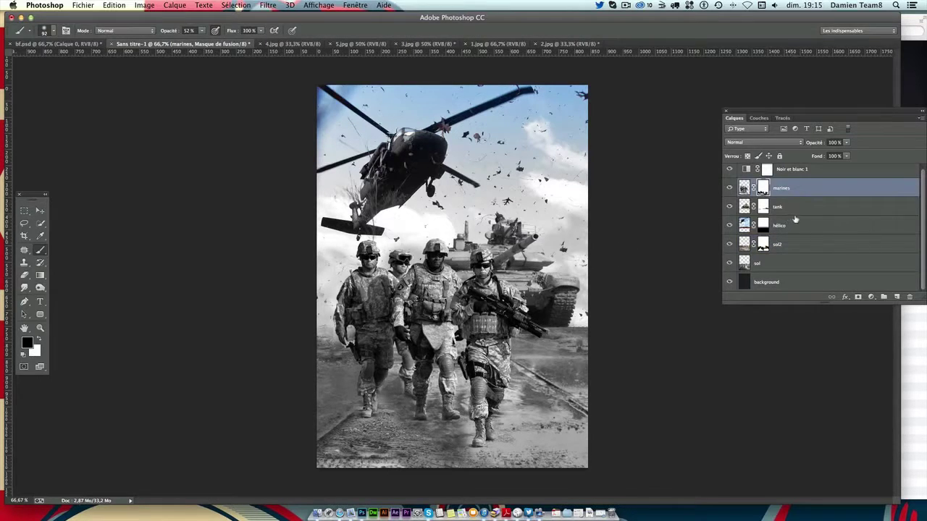
{"action": "key", "text": "ctrl+plus"}
{"action": "key", "text": "ctrl+plus"}
{"action": "scroll", "coordinate": [347, 275], "scroll_direction": "down", "scroll_amount": 10}
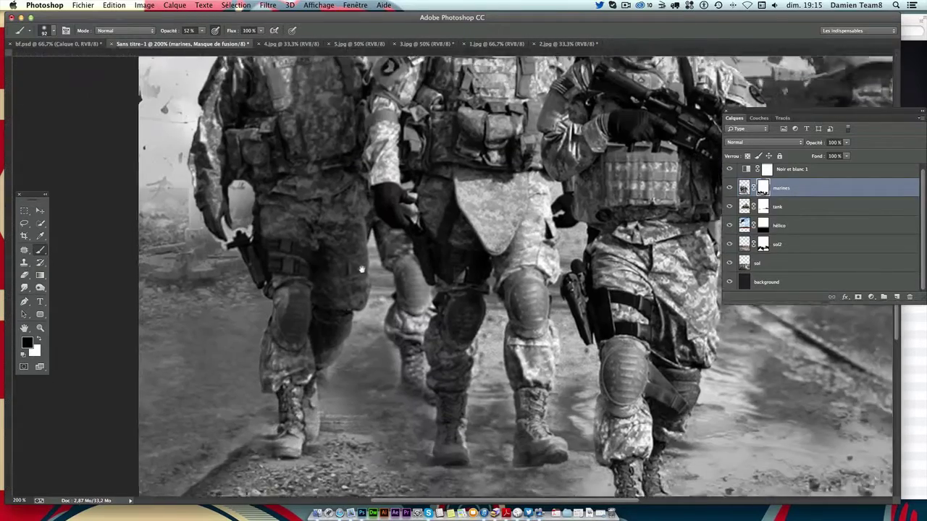
{"action": "scroll", "coordinate": [347, 275], "scroll_direction": "down", "scroll_amount": 1}
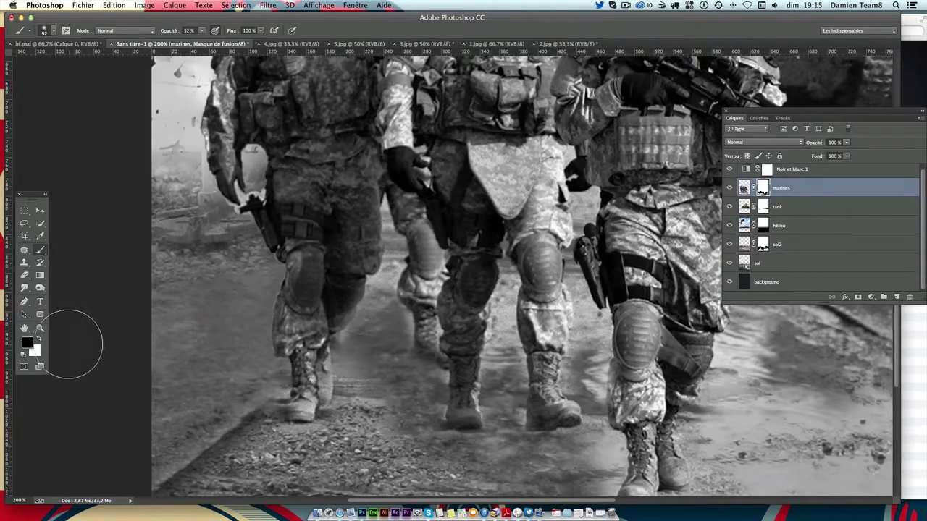
{"action": "left_click", "coordinate": [49, 35]}
{"action": "left_click_drag", "start_coordinate": [89, 60], "coordinate": [69, 59]}
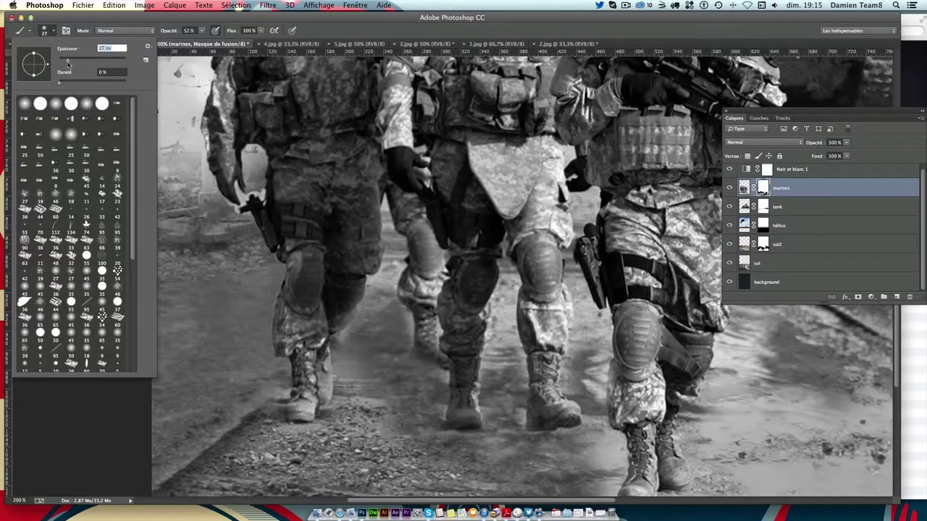
{"action": "left_click", "coordinate": [432, 355]}
{"action": "left_click_drag", "start_coordinate": [441, 361], "coordinate": [417, 344]}
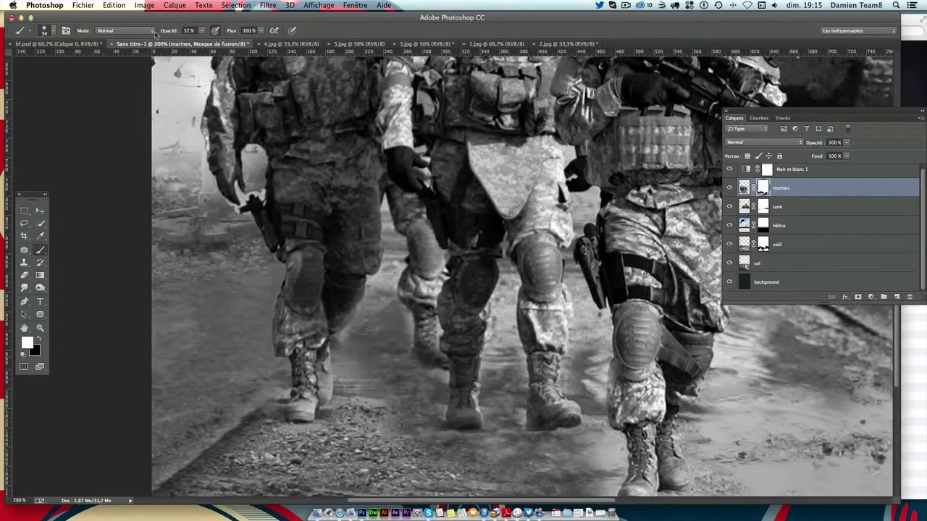
Shrink the brush to 18 px and swap the black and white painting colours
{"action": "left_click", "coordinate": [53, 32]}
{"action": "left_click_drag", "start_coordinate": [70, 61], "coordinate": [65, 62]}
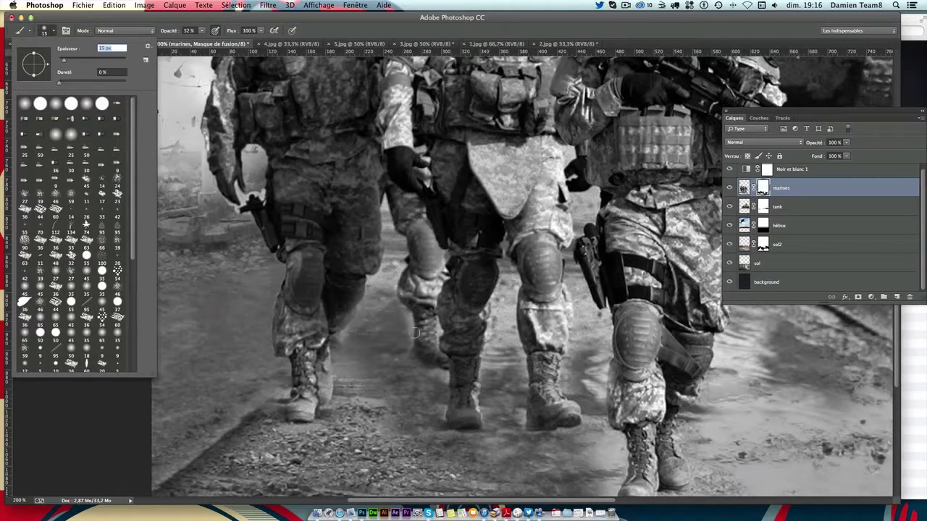
{"action": "left_click", "coordinate": [434, 357]}
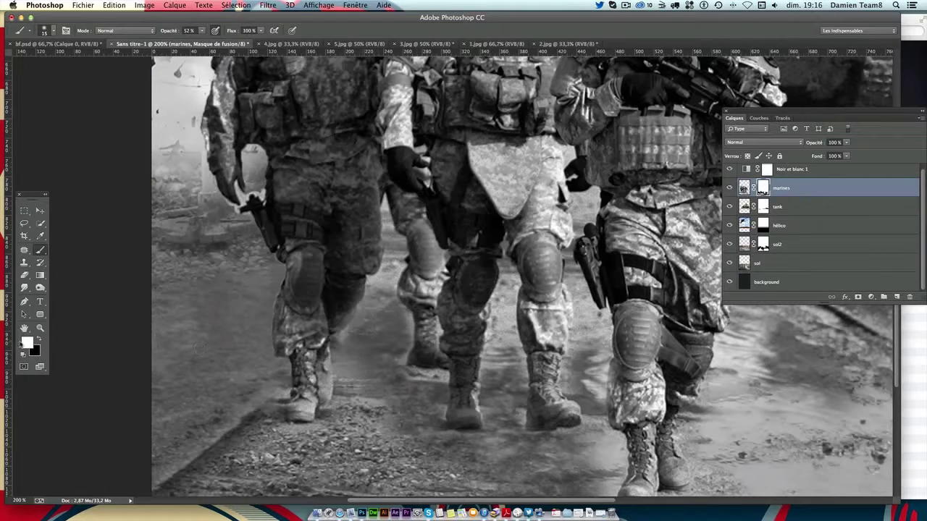
{"action": "key", "text": "x"}
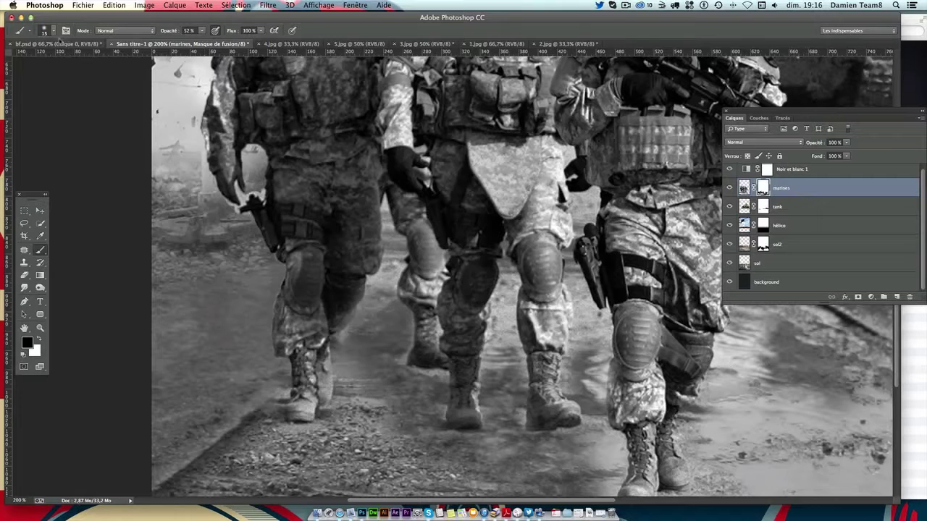
Switch to a hard round brush at 100% hardness and 5 px size
{"action": "left_click", "coordinate": [50, 30]}
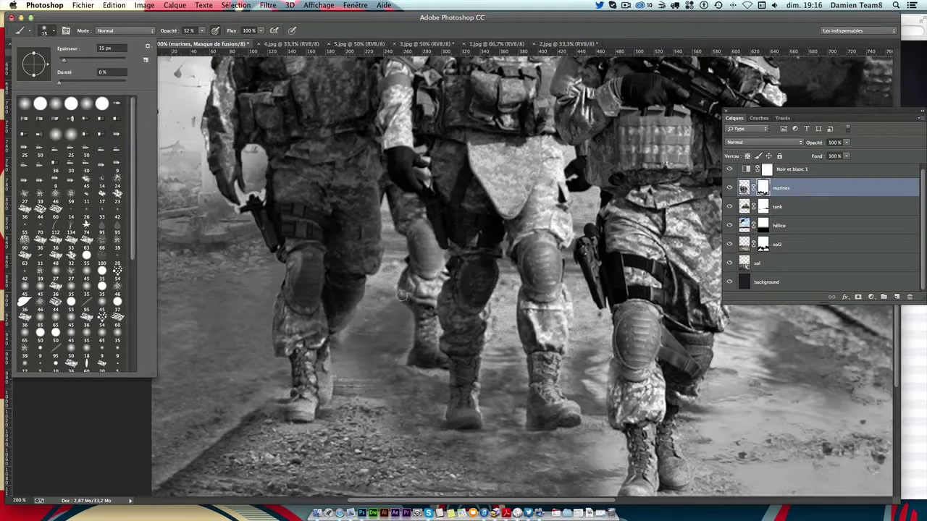
{"action": "left_click", "coordinate": [41, 104]}
{"action": "left_click_drag", "start_coordinate": [64, 59], "coordinate": [59, 61]}
{"action": "left_click_drag", "start_coordinate": [68, 59], "coordinate": [62, 60]}
{"action": "type", "text": "5"}
{"action": "key", "text": "Return"}
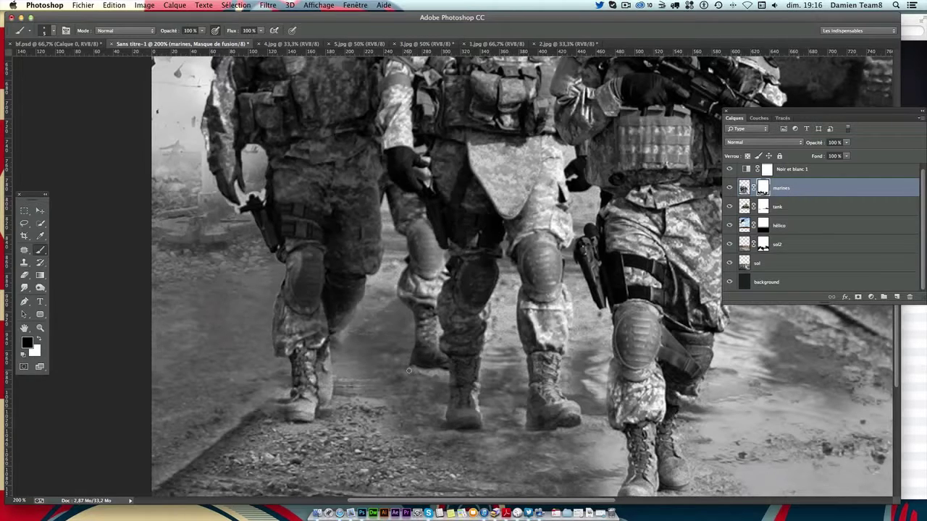
Show the rulers and paint the marines mask along the helmet's left and right edges
{"action": "scroll", "coordinate": [354, 304], "scroll_direction": "up", "scroll_amount": 5}
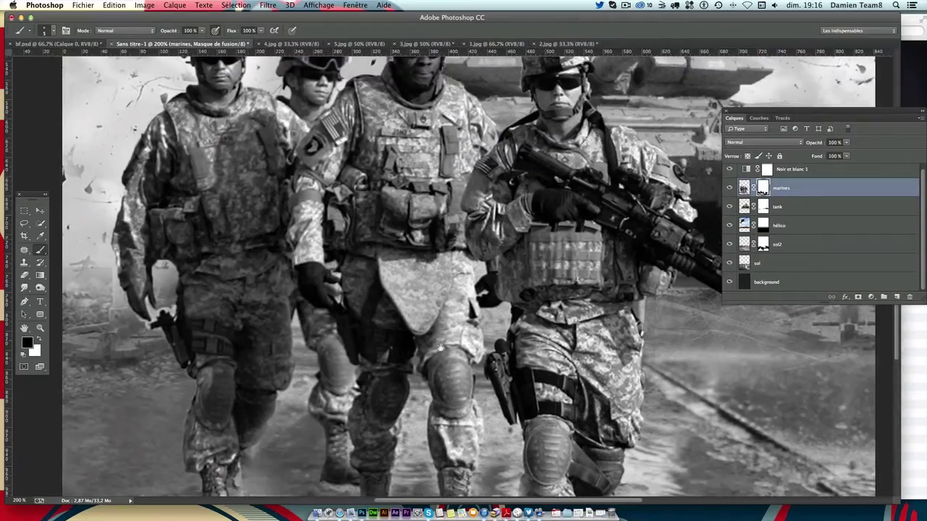
{"action": "scroll", "coordinate": [355, 305], "scroll_direction": "right", "scroll_amount": 5}
{"action": "scroll", "coordinate": [383, 253], "scroll_direction": "up", "scroll_amount": 4}
{"action": "scroll", "coordinate": [409, 290], "scroll_direction": "up", "scroll_amount": 3}
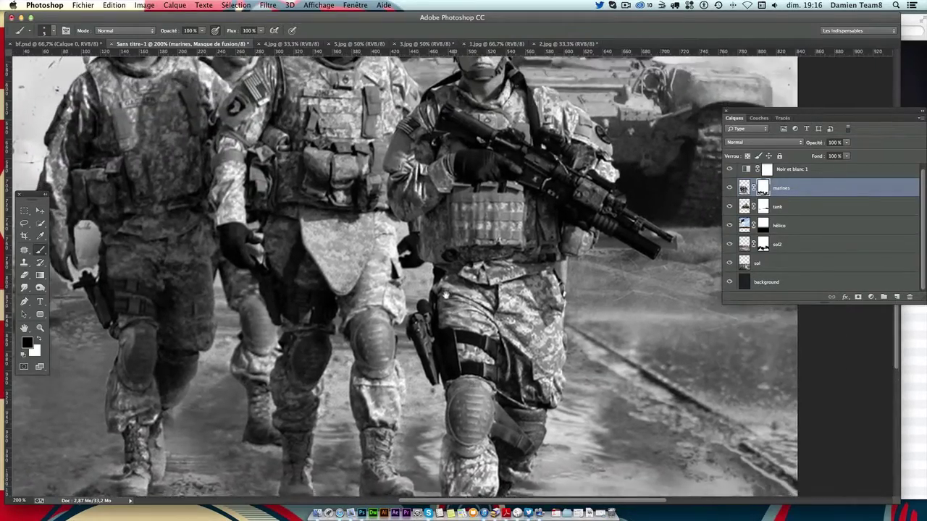
{"action": "scroll", "coordinate": [438, 331], "scroll_direction": "up", "scroll_amount": 3}
{"action": "key", "text": "super+r"}
{"action": "scroll", "coordinate": [437, 331], "scroll_direction": "up", "scroll_amount": 2}
{"action": "scroll", "coordinate": [456, 343], "scroll_direction": "left", "scroll_amount": 3}
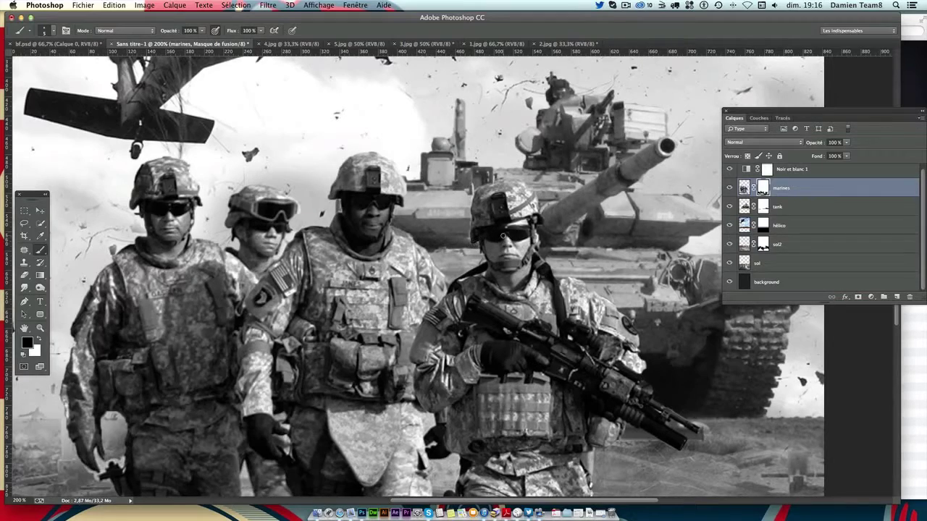
{"action": "scroll", "coordinate": [503, 236], "scroll_direction": "up", "scroll_amount": 3}
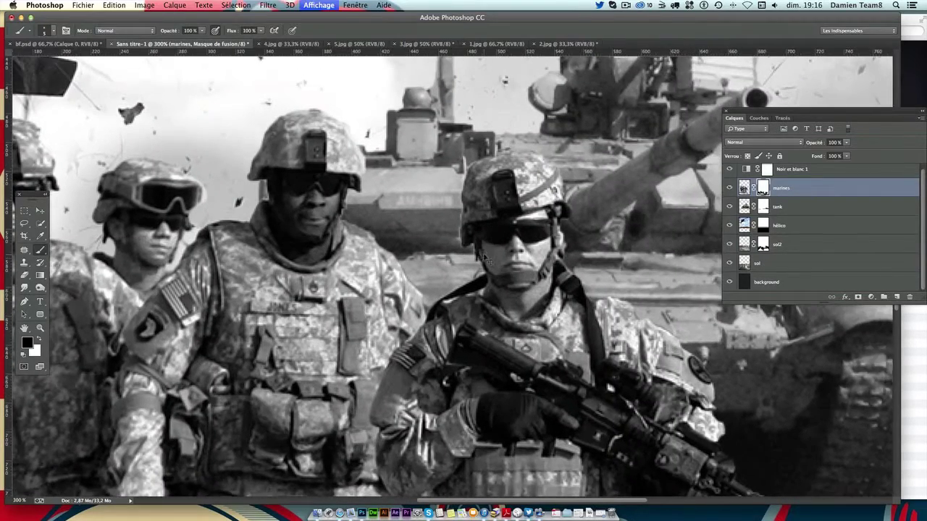
{"action": "scroll", "coordinate": [484, 262], "scroll_direction": "up", "scroll_amount": 1}
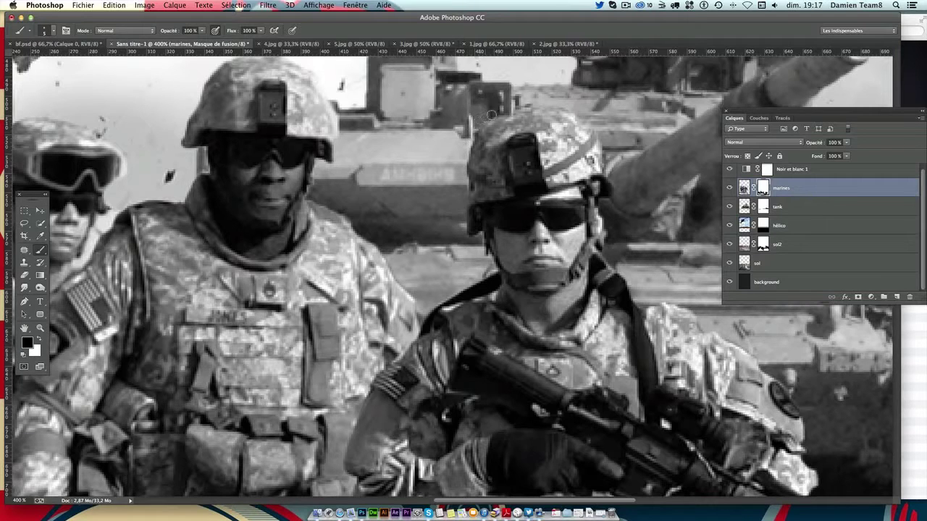
{"action": "scroll", "coordinate": [555, 118], "scroll_direction": "left", "scroll_amount": 3}
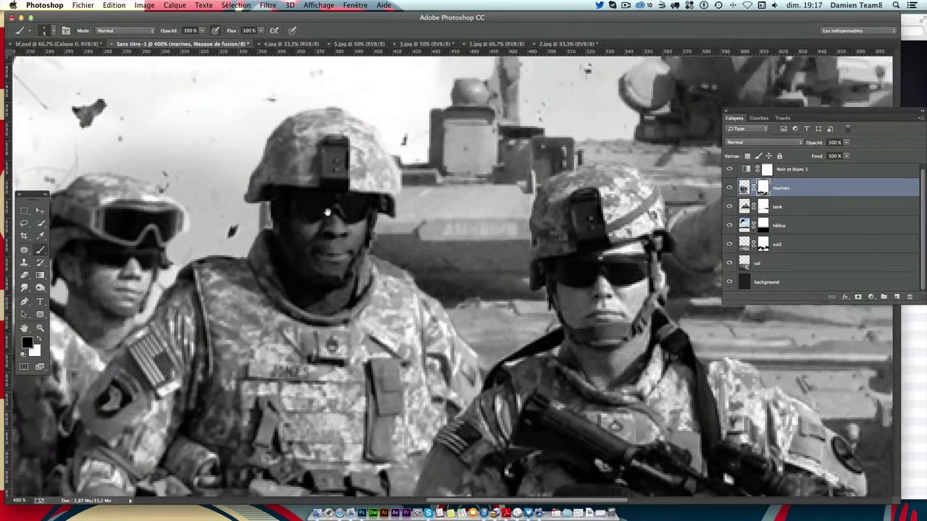
{"action": "scroll", "coordinate": [328, 213], "scroll_direction": "left", "scroll_amount": 1}
{"action": "scroll", "coordinate": [197, 168], "scroll_direction": "left", "scroll_amount": 6}
{"action": "scroll", "coordinate": [203, 162], "scroll_direction": "left", "scroll_amount": 2}
{"action": "scroll", "coordinate": [203, 162], "scroll_direction": "up", "scroll_amount": 1}
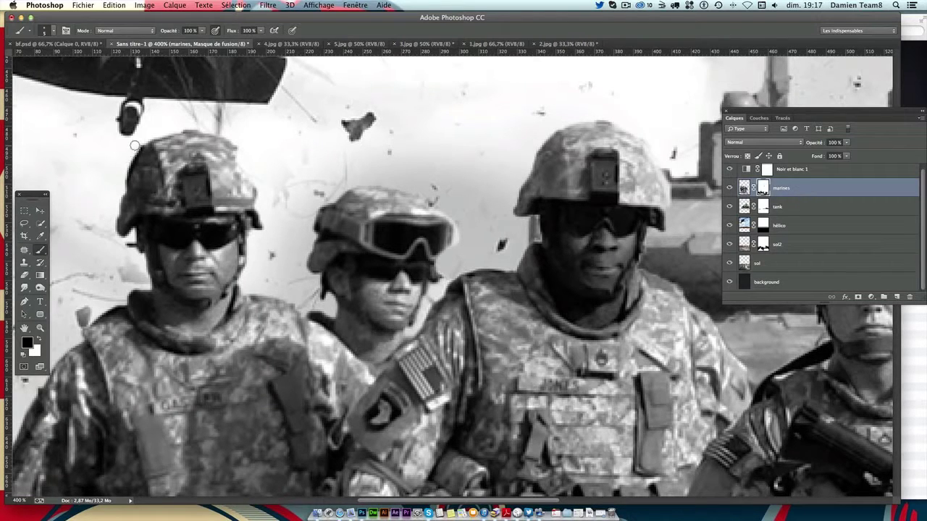
{"action": "mouse_move", "coordinate": [124, 167]}
{"action": "left_mouse_down"}
{"action": "mouse_move", "coordinate": [126, 154]}
{"action": "mouse_move", "coordinate": [209, 127]}
{"action": "mouse_move", "coordinate": [264, 184]}
{"action": "left_mouse_up"}
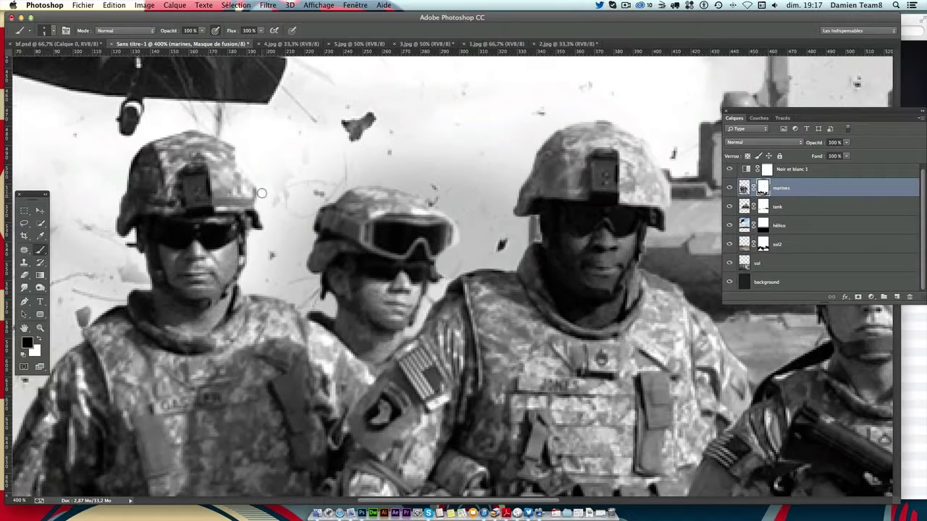
{"action": "left_click_drag", "start_coordinate": [261, 191], "coordinate": [260, 220]}
Mask out the light patches beside the holstered gun and the left soldier's hand
{"action": "scroll", "coordinate": [189, 248], "scroll_direction": "down", "scroll_amount": 5}
{"action": "scroll", "coordinate": [192, 217], "scroll_direction": "down", "scroll_amount": 3}
{"action": "scroll", "coordinate": [200, 139], "scroll_direction": "down", "scroll_amount": 2}
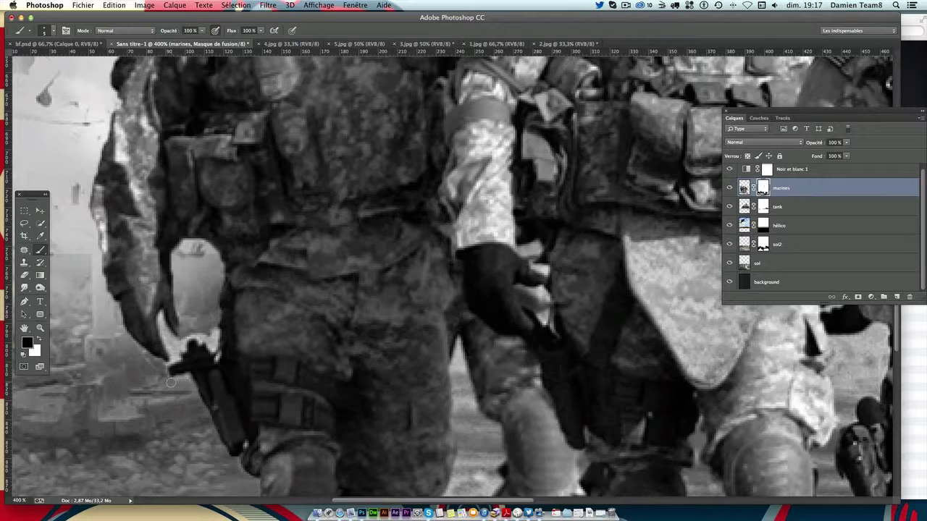
{"action": "scroll", "coordinate": [202, 267], "scroll_direction": "down", "scroll_amount": 5}
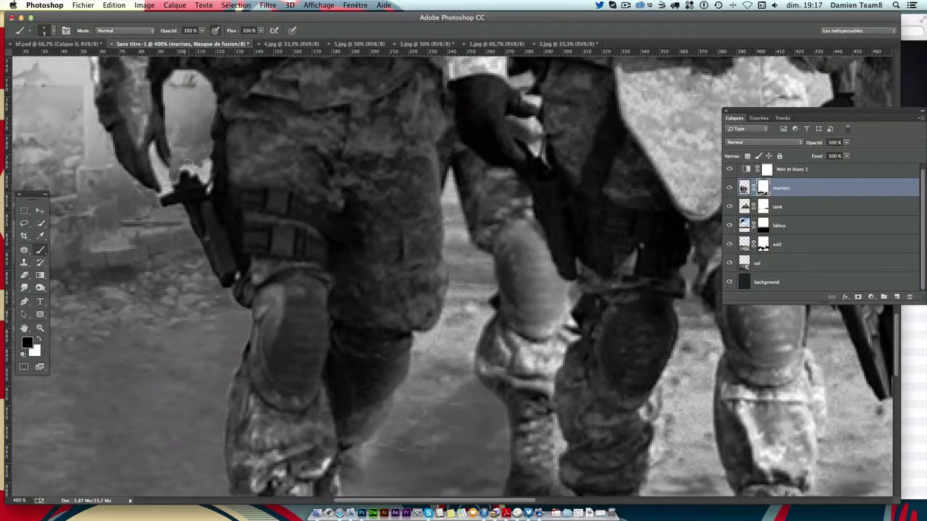
{"action": "mouse_move", "coordinate": [187, 164]}
{"action": "left_mouse_down"}
{"action": "mouse_move", "coordinate": [199, 176]}
{"action": "mouse_move", "coordinate": [207, 168]}
{"action": "left_mouse_up"}
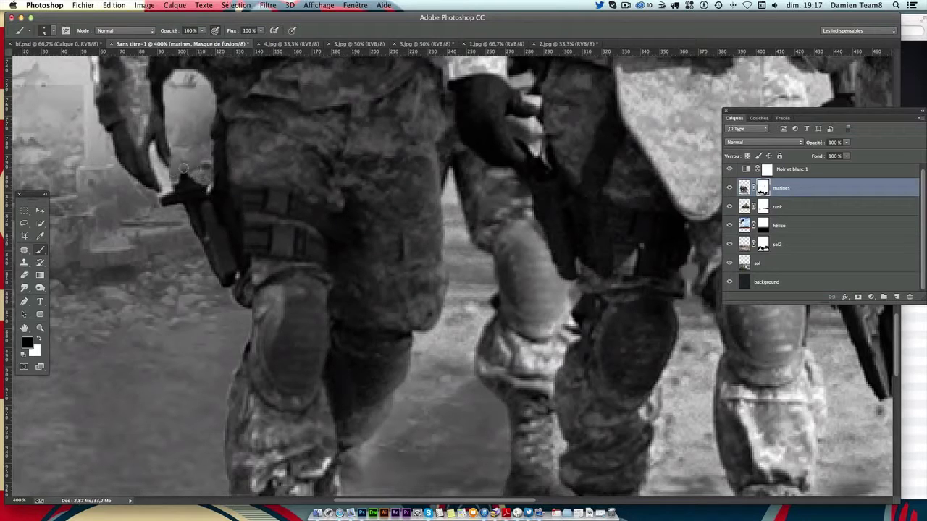
{"action": "left_click_drag", "start_coordinate": [164, 177], "coordinate": [165, 187]}
Enlarge the brush to 10 px and scroll back out over the poster
{"action": "left_click", "coordinate": [42, 32]}
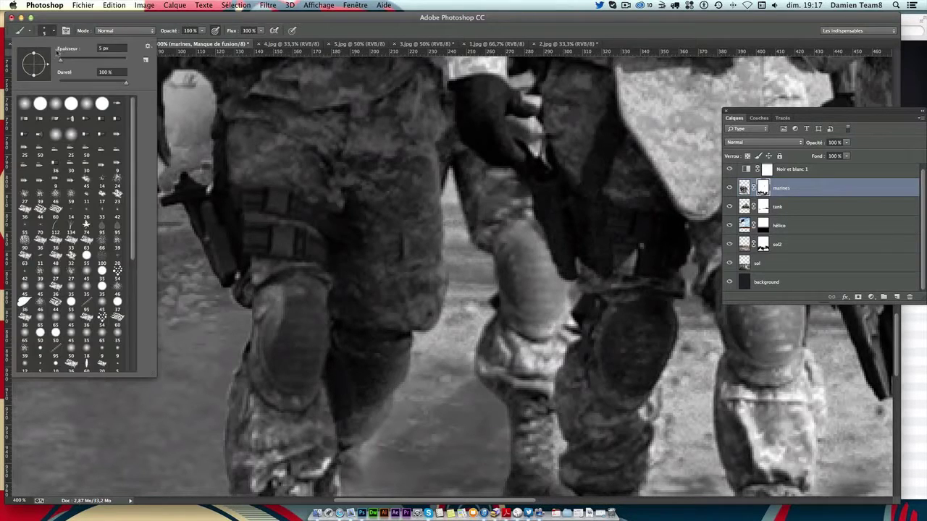
{"action": "left_click_drag", "start_coordinate": [65, 64], "coordinate": [62, 63]}
{"action": "key", "text": "Return"}
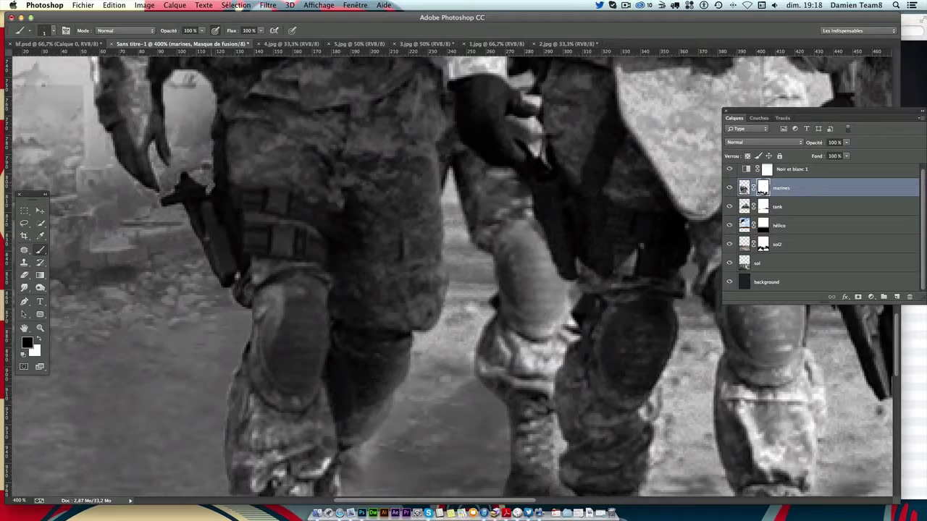
{"action": "scroll", "coordinate": [385, 151], "scroll_direction": "down", "scroll_amount": 2}
On 2.jpg, marquee-select the skyline and buildings down to the fence line
{"action": "scroll", "coordinate": [385, 151], "scroll_direction": "down", "scroll_amount": 2}
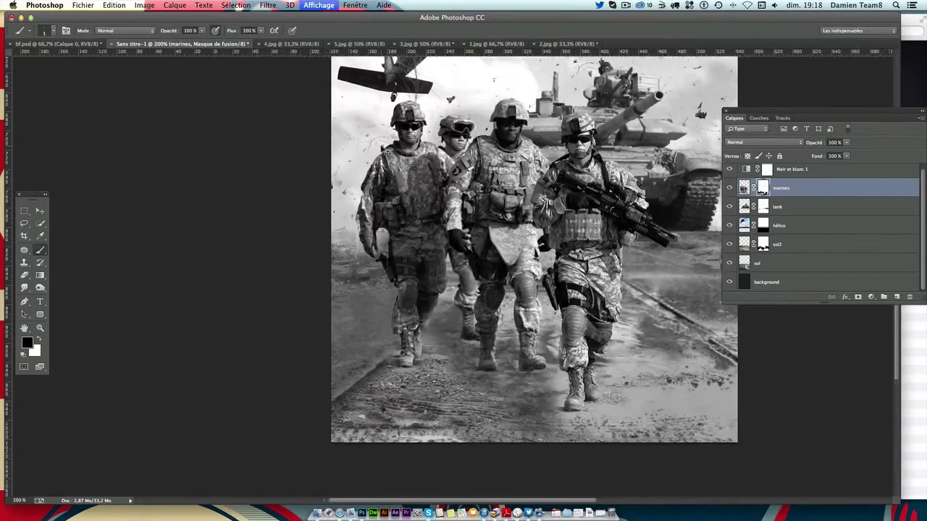
{"action": "scroll", "coordinate": [384, 150], "scroll_direction": "down", "scroll_amount": 1}
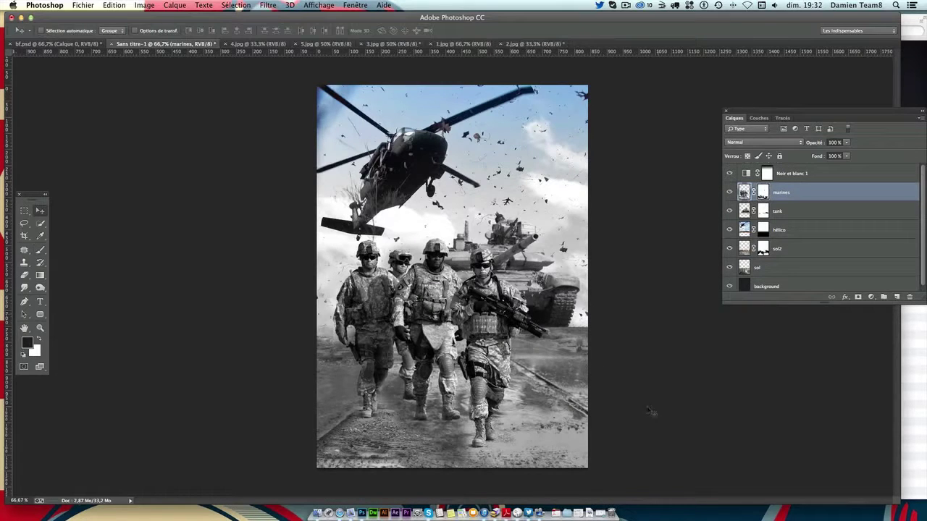
{"action": "left_click", "coordinate": [533, 44]}
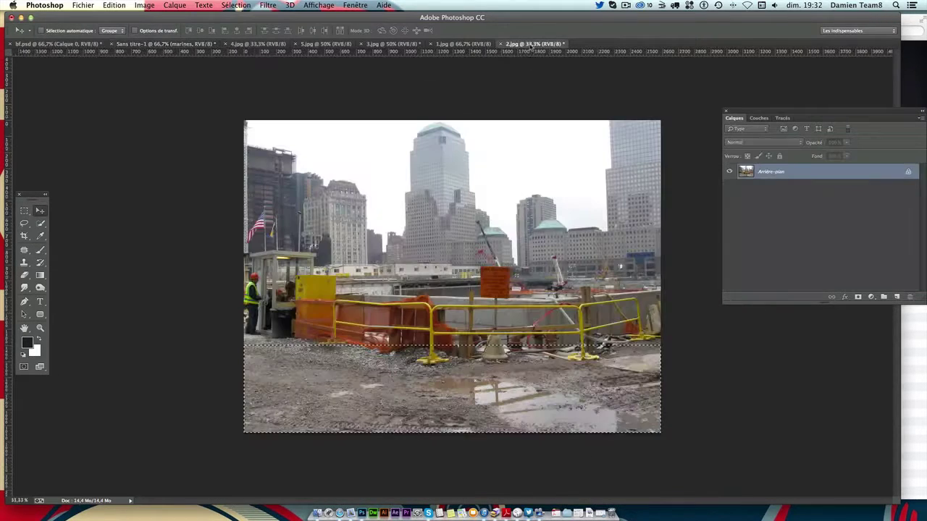
{"action": "key", "text": "m"}
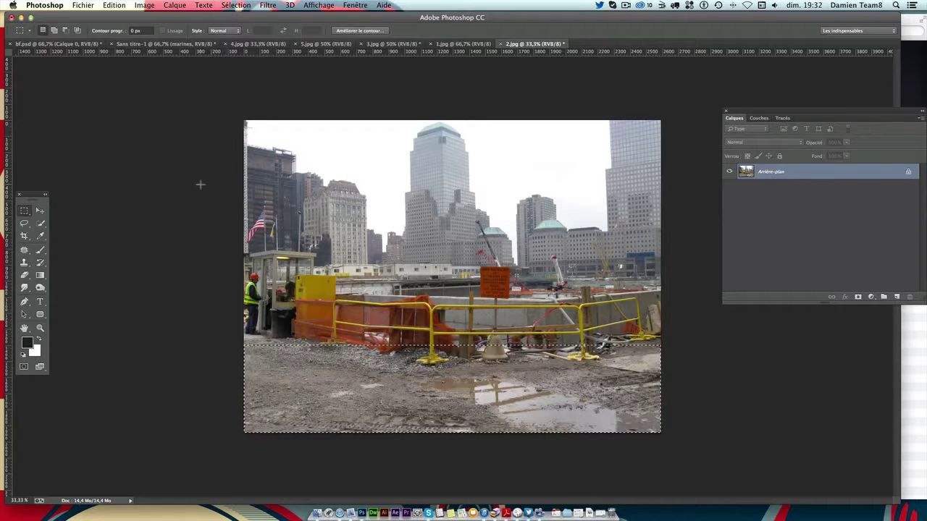
{"action": "left_click_drag", "start_coordinate": [219, 107], "coordinate": [333, 196]}
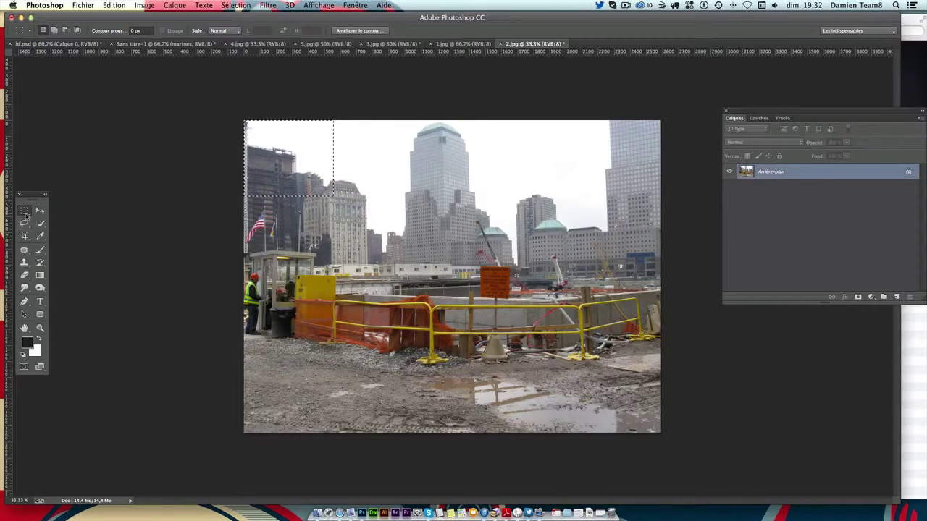
{"action": "left_click_drag", "start_coordinate": [24, 211], "coordinate": [73, 214]}
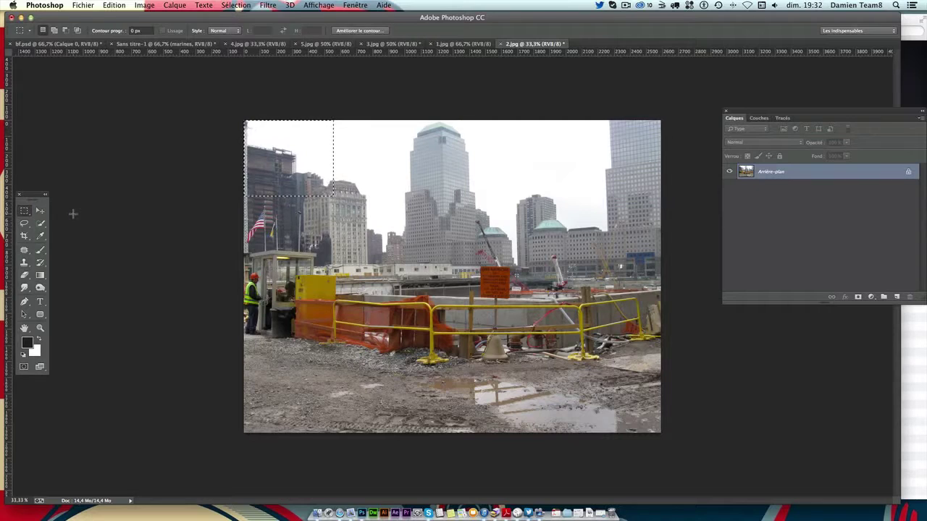
{"action": "left_click", "coordinate": [209, 99]}
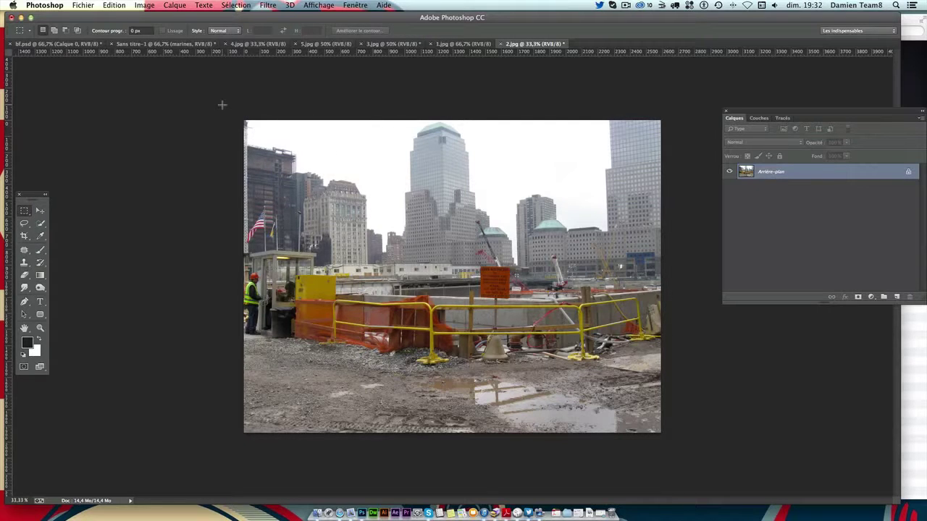
{"action": "mouse_move", "coordinate": [222, 105]}
{"action": "left_mouse_down"}
{"action": "mouse_move", "coordinate": [363, 215]}
{"action": "mouse_move", "coordinate": [693, 291]}
{"action": "left_mouse_up"}
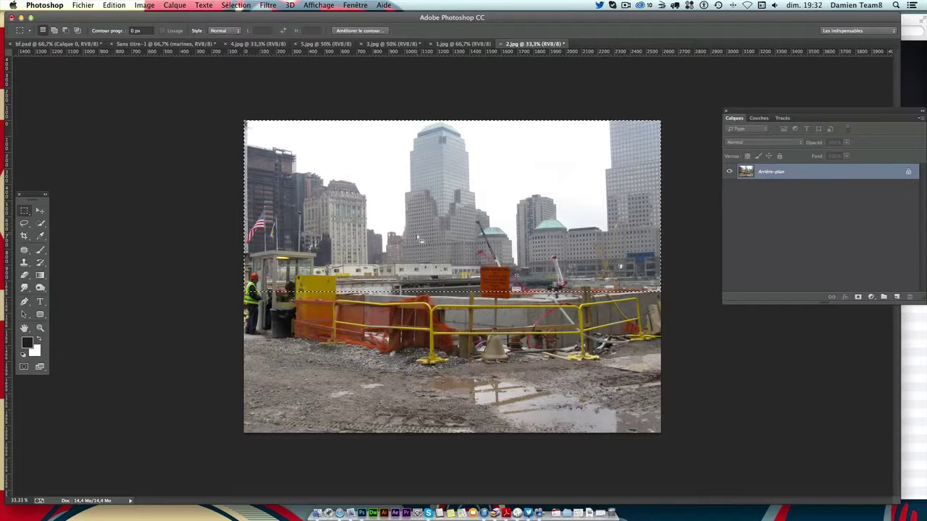
Paste the skyline above the hélico layer in the poster and drag it up behind the soldiers
{"action": "left_click", "coordinate": [141, 45]}
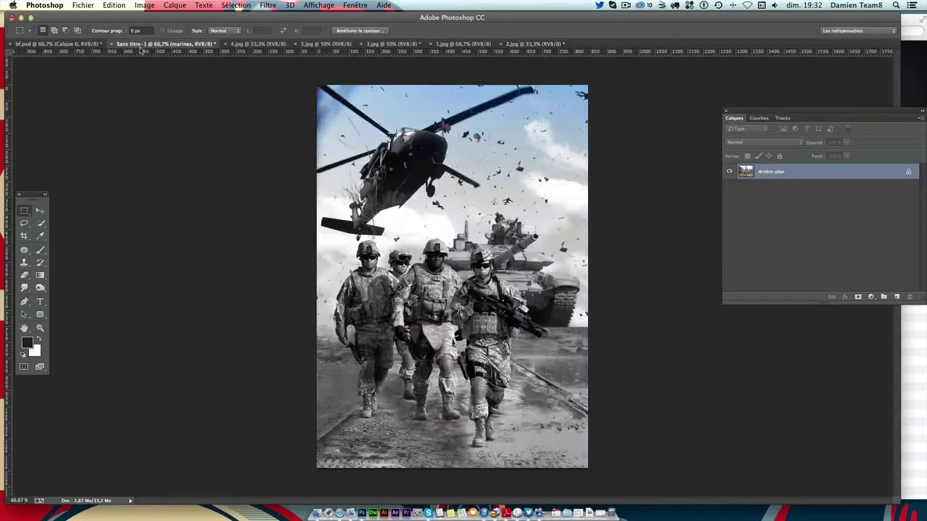
{"action": "left_click", "coordinate": [789, 231]}
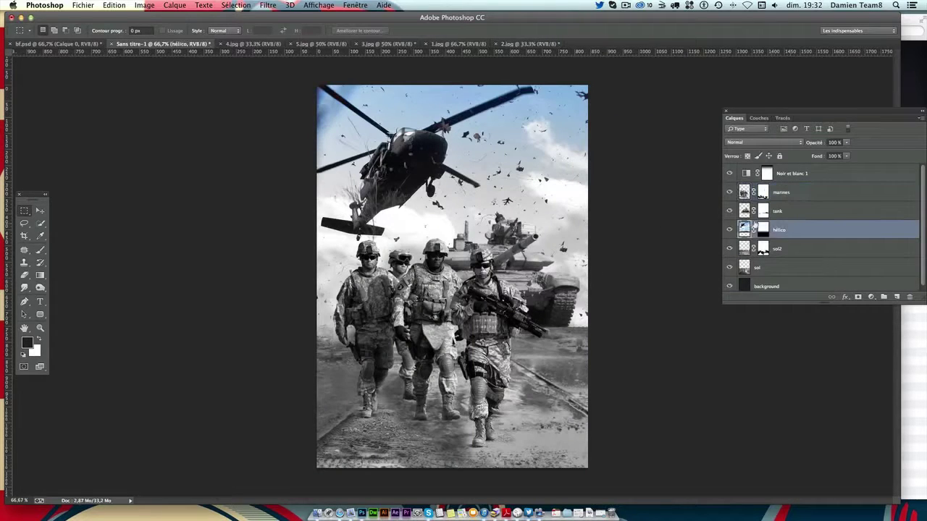
{"action": "left_click", "coordinate": [785, 250]}
{"action": "left_click", "coordinate": [785, 236]}
{"action": "key", "text": "super+v"}
{"action": "left_click", "coordinate": [41, 211]}
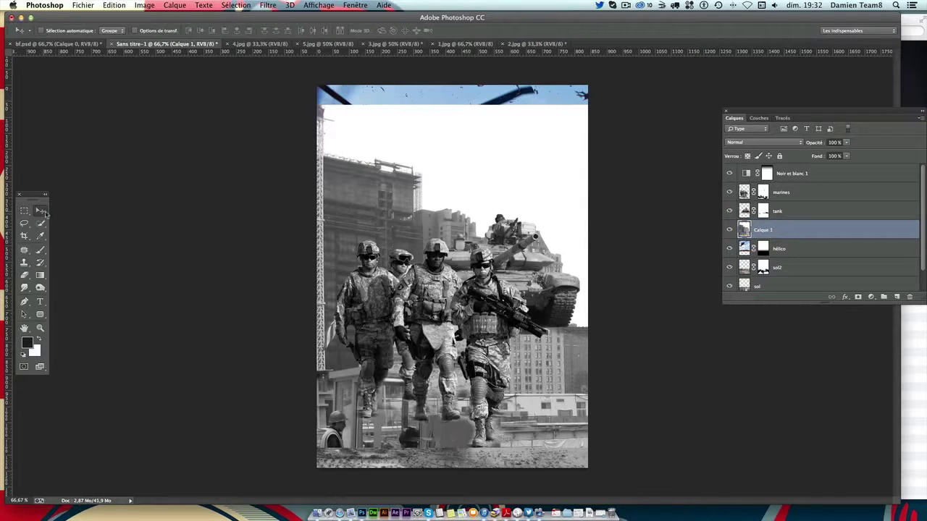
{"action": "mouse_move", "coordinate": [477, 313]}
{"action": "left_mouse_down"}
{"action": "mouse_move", "coordinate": [480, 246]}
{"action": "mouse_move", "coordinate": [404, 310]}
{"action": "mouse_move", "coordinate": [351, 259]}
{"action": "mouse_move", "coordinate": [412, 243]}
{"action": "left_mouse_up"}
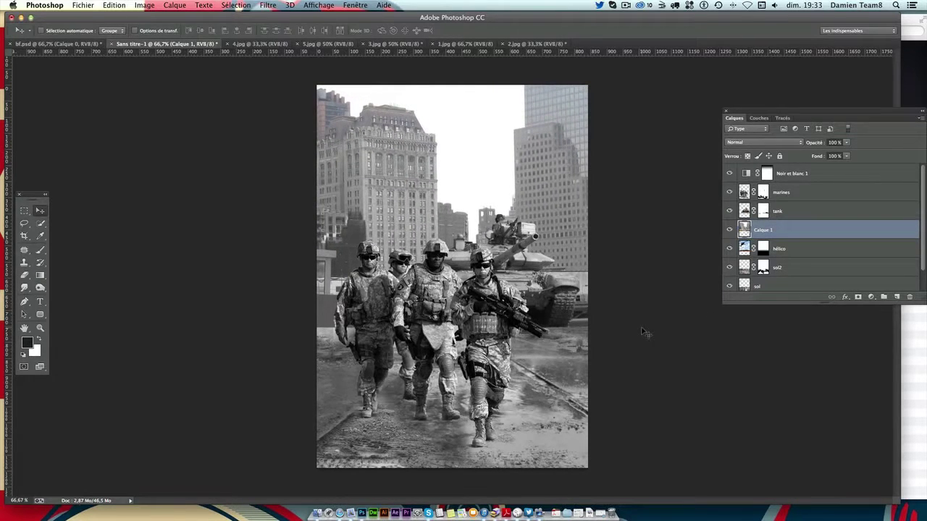
{"action": "key", "text": "ctrl+t"}
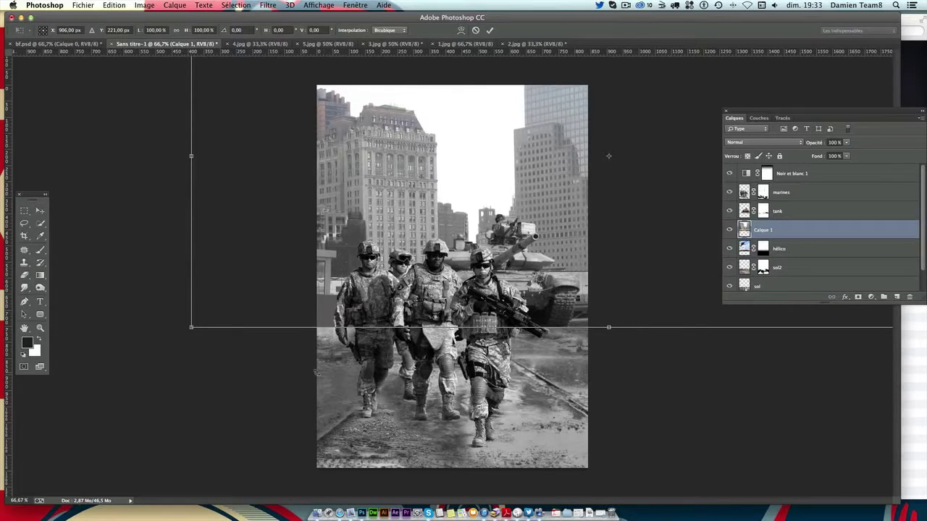
Scale the city layer to about 35%, then move it down just below the helicopter
{"action": "mouse_move", "coordinate": [236, 319]}
{"action": "left_mouse_down"}
{"action": "mouse_move", "coordinate": [332, 250]}
{"action": "mouse_move", "coordinate": [321, 258]}
{"action": "left_mouse_up"}
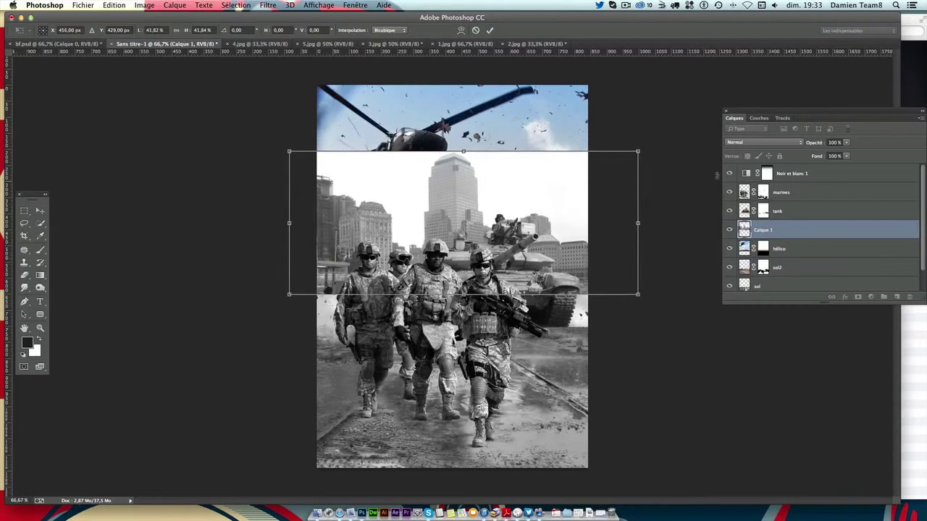
{"action": "left_click_drag", "start_coordinate": [638, 160], "coordinate": [600, 168]}
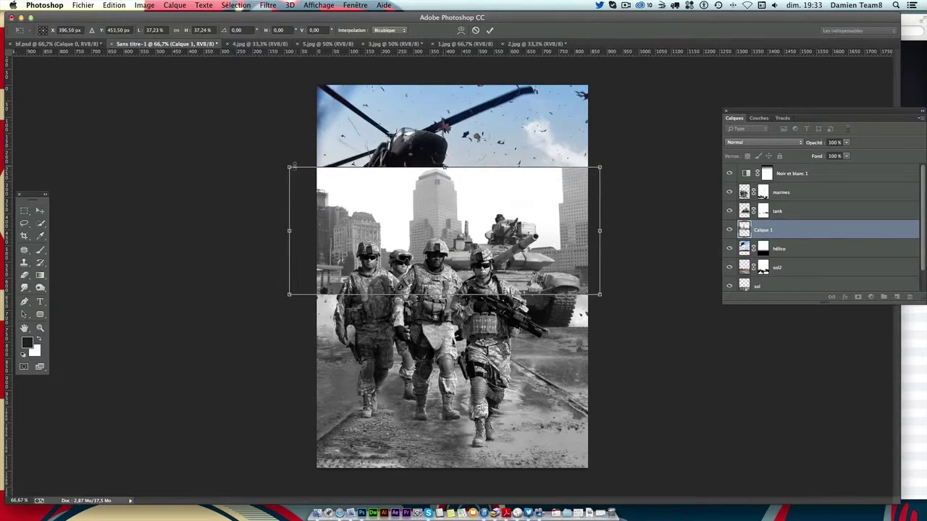
{"action": "left_click_drag", "start_coordinate": [291, 169], "coordinate": [304, 173]}
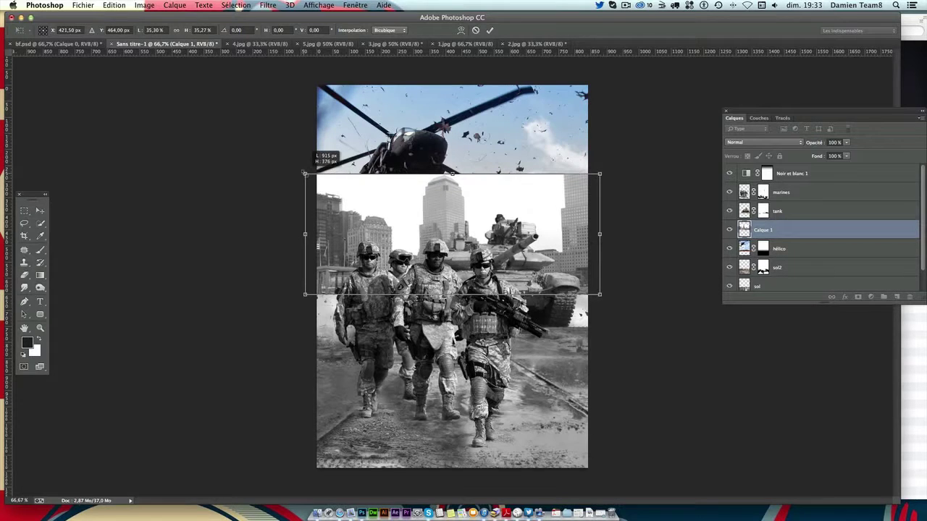
{"action": "key", "text": "Return"}
{"action": "mouse_move", "coordinate": [515, 167]}
{"action": "left_mouse_down"}
{"action": "mouse_move", "coordinate": [517, 217]}
{"action": "mouse_move", "coordinate": [516, 197]}
{"action": "mouse_move", "coordinate": [486, 229]}
{"action": "mouse_move", "coordinate": [509, 252]}
{"action": "mouse_move", "coordinate": [500, 265]}
{"action": "left_mouse_up"}
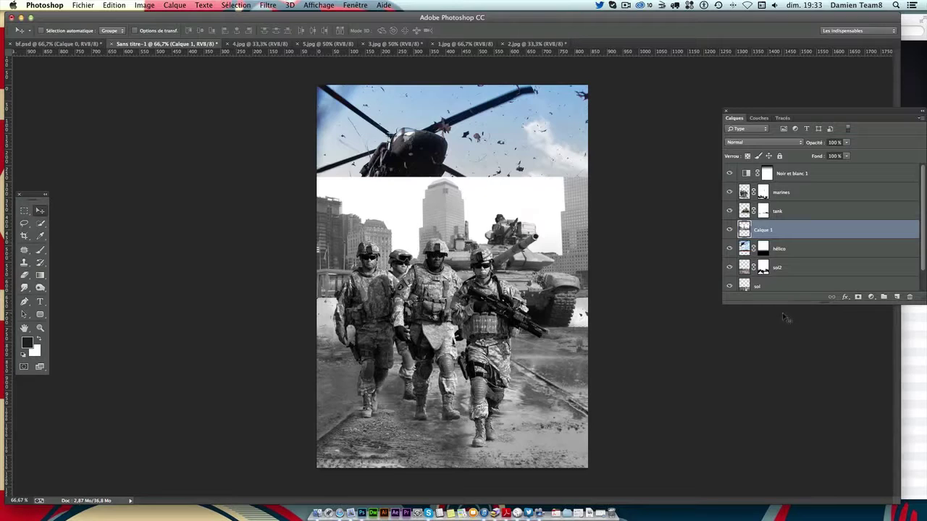
{"action": "key", "text": "Up"}
{"action": "key", "text": "Up"}
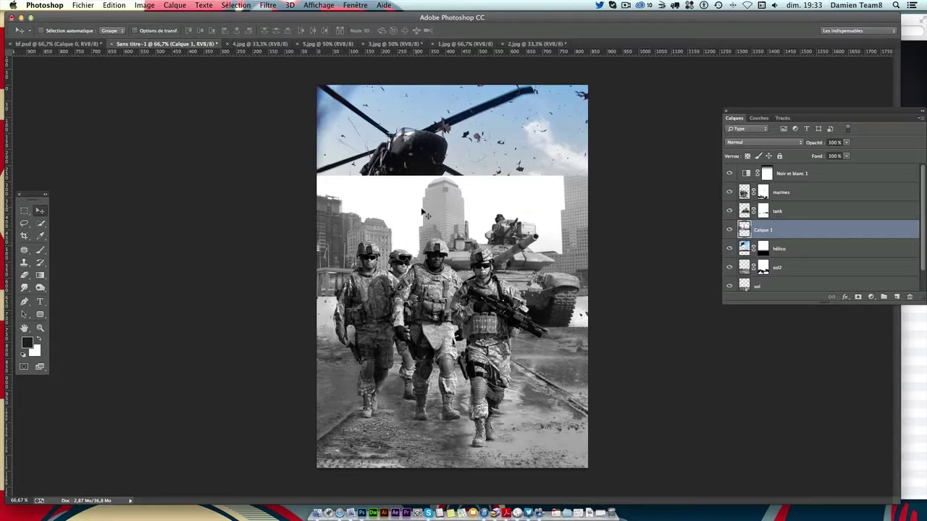
Rename Calque 1 to 'ville' and add a layer mask to it
{"action": "double_click", "coordinate": [764, 230]}
{"action": "type", "text": "e"}
{"action": "key", "text": "Return"}
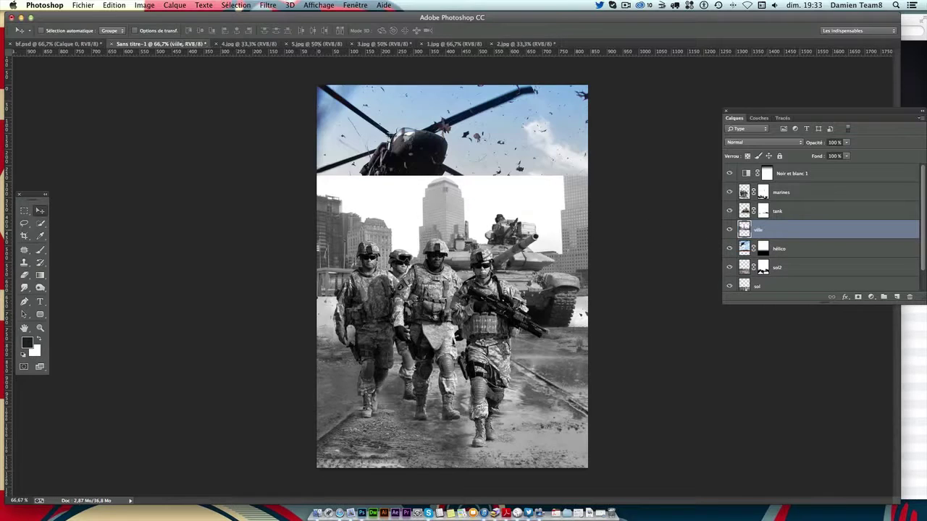
{"action": "left_click", "coordinate": [856, 297]}
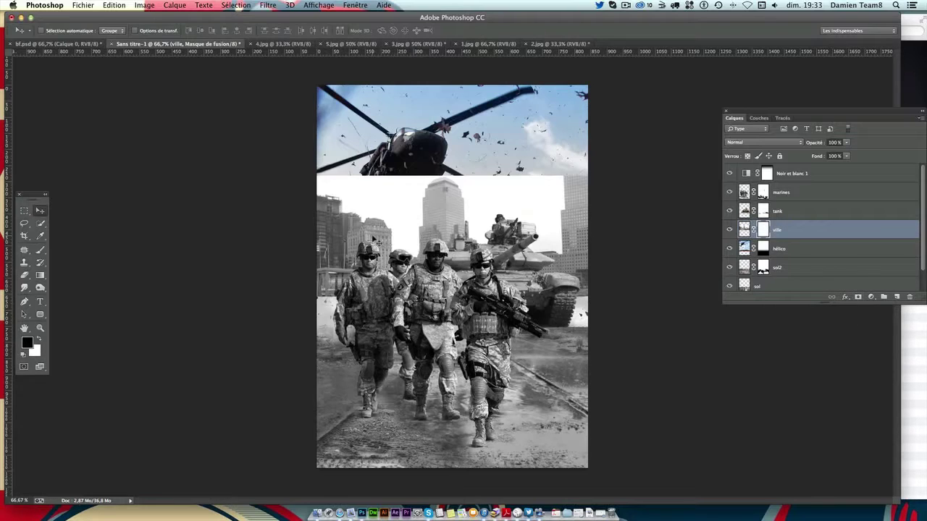
Zoom to 200% on the skyline and check the Brush tool's size and hardness
{"action": "key", "text": "ctrl+plus"}
{"action": "key", "text": "ctrl+plus"}
{"action": "scroll", "coordinate": [276, 198], "scroll_direction": "up", "scroll_amount": 5}
{"action": "scroll", "coordinate": [276, 198], "scroll_direction": "left", "scroll_amount": 3}
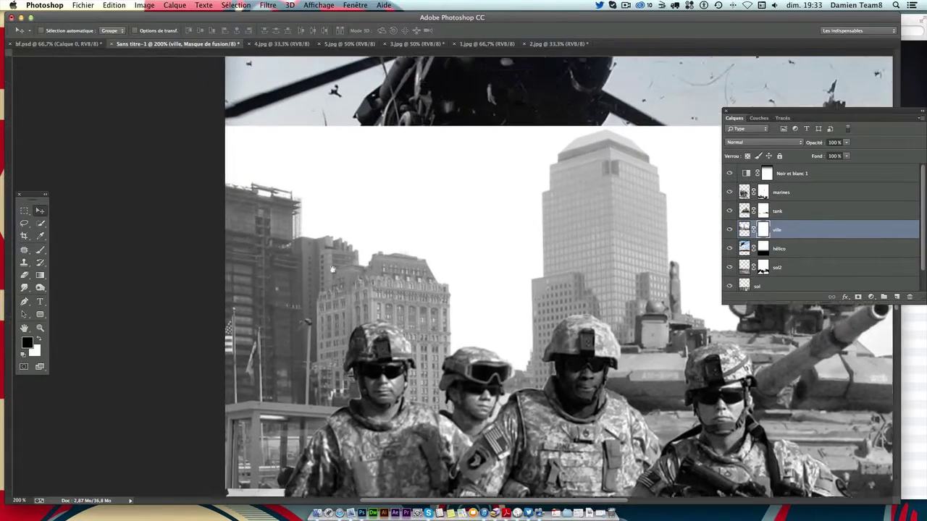
{"action": "left_click", "coordinate": [40, 249]}
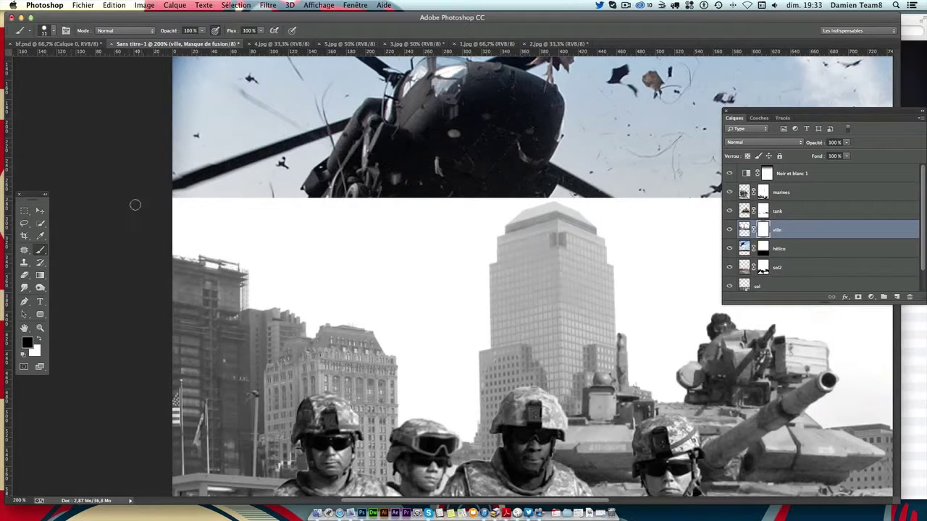
{"action": "left_click", "coordinate": [51, 32]}
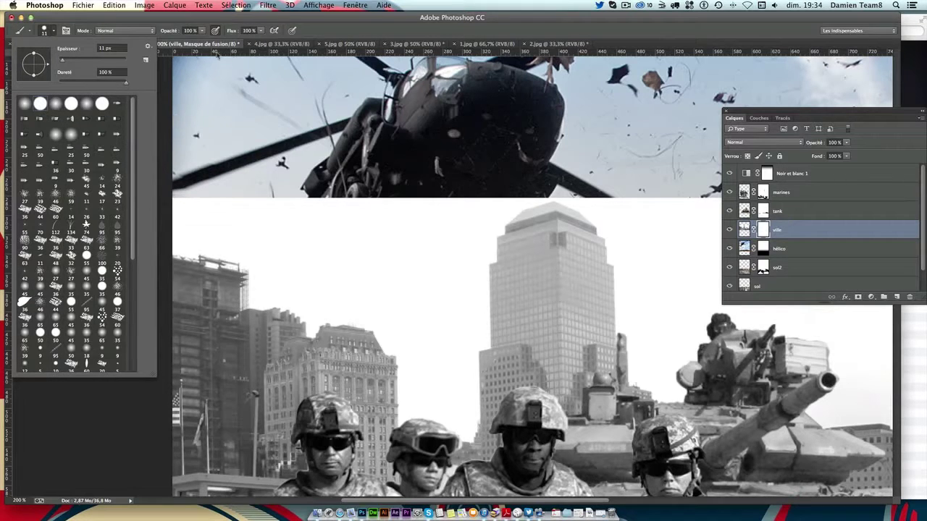
{"action": "left_click", "coordinate": [239, 21]}
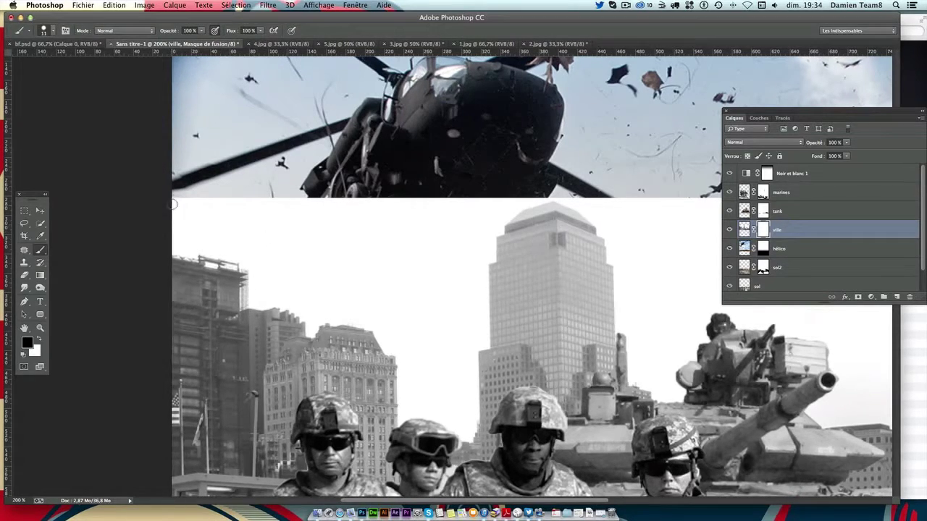
Paint the ville mask black between the soldiers, up the tower's left edge and along the skyline top
{"action": "mouse_move", "coordinate": [174, 247]}
{"action": "left_mouse_down"}
{"action": "mouse_move", "coordinate": [246, 269]}
{"action": "mouse_move", "coordinate": [250, 300]}
{"action": "mouse_move", "coordinate": [296, 305]}
{"action": "mouse_move", "coordinate": [310, 335]}
{"action": "mouse_move", "coordinate": [342, 322]}
{"action": "mouse_move", "coordinate": [372, 327]}
{"action": "left_mouse_up"}
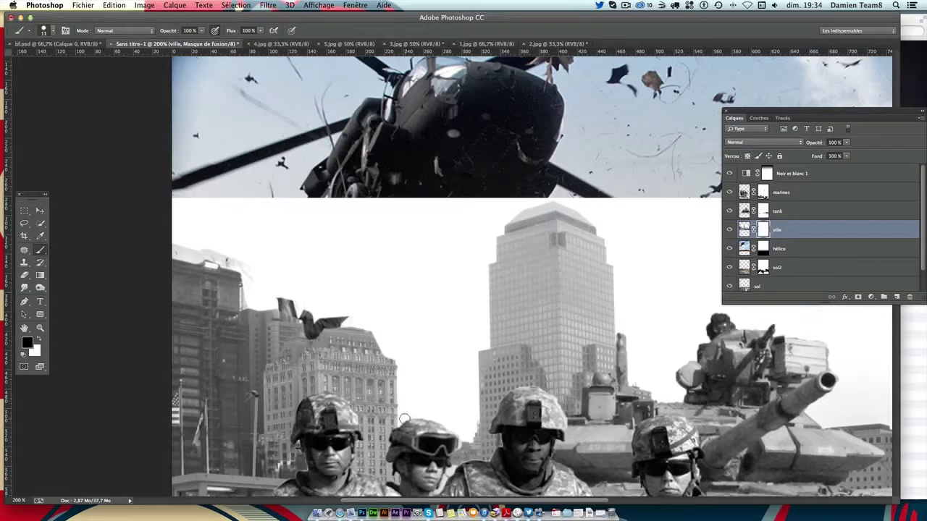
{"action": "left_click_drag", "start_coordinate": [408, 315], "coordinate": [408, 271]}
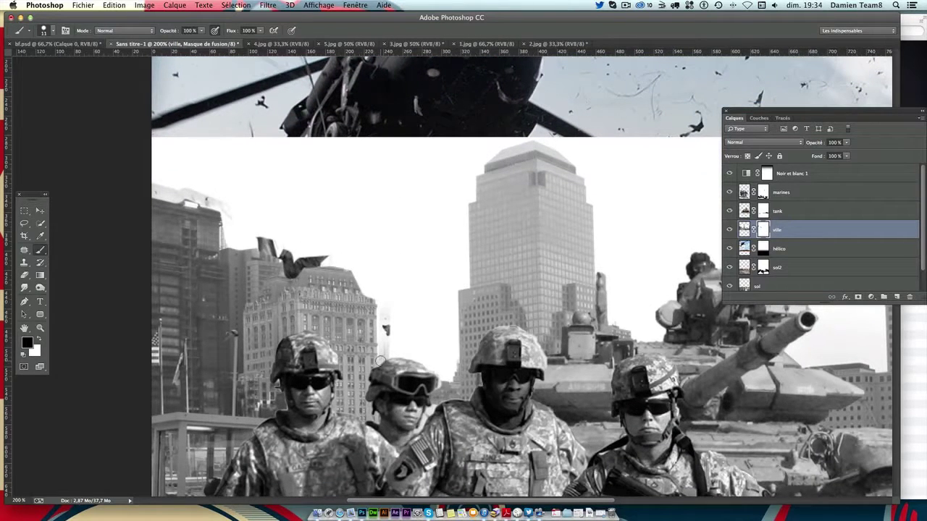
{"action": "left_click_drag", "start_coordinate": [391, 358], "coordinate": [439, 377]}
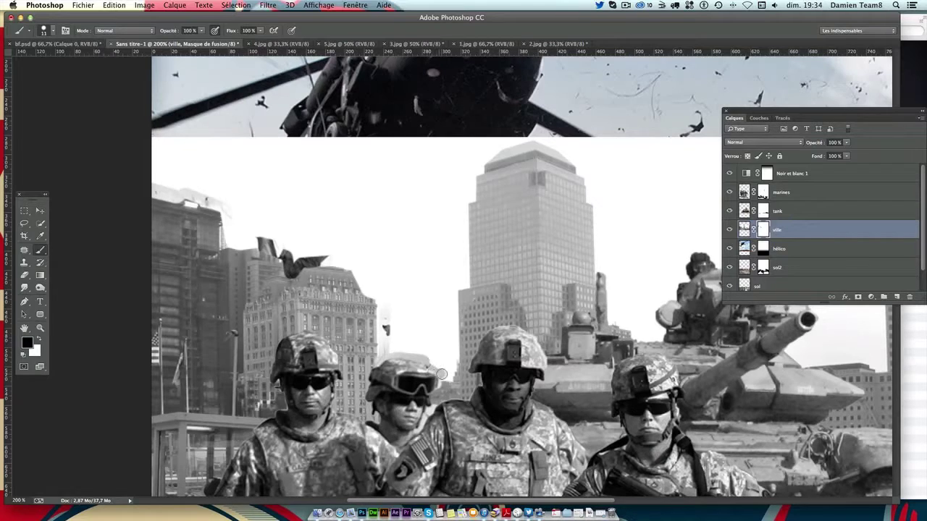
{"action": "left_click_drag", "start_coordinate": [447, 376], "coordinate": [455, 291]}
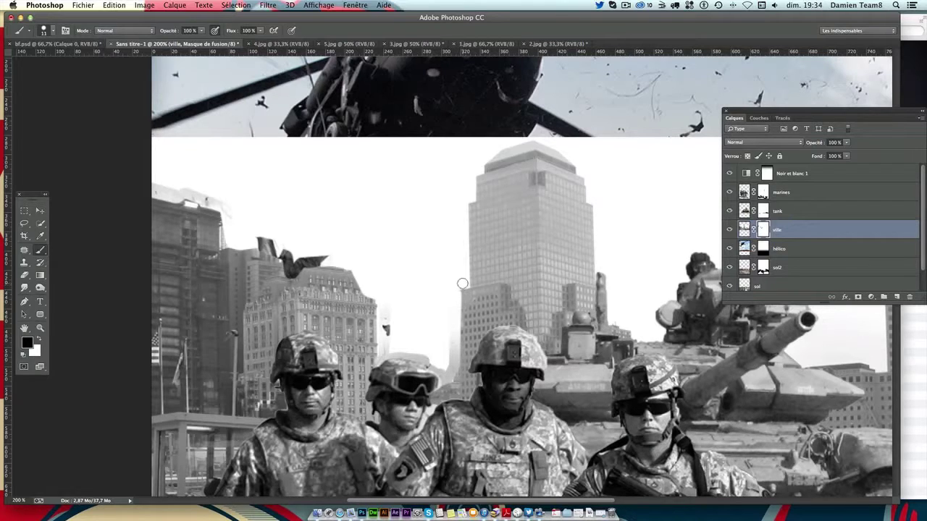
{"action": "left_click", "coordinate": [467, 201], "text": "shift"}
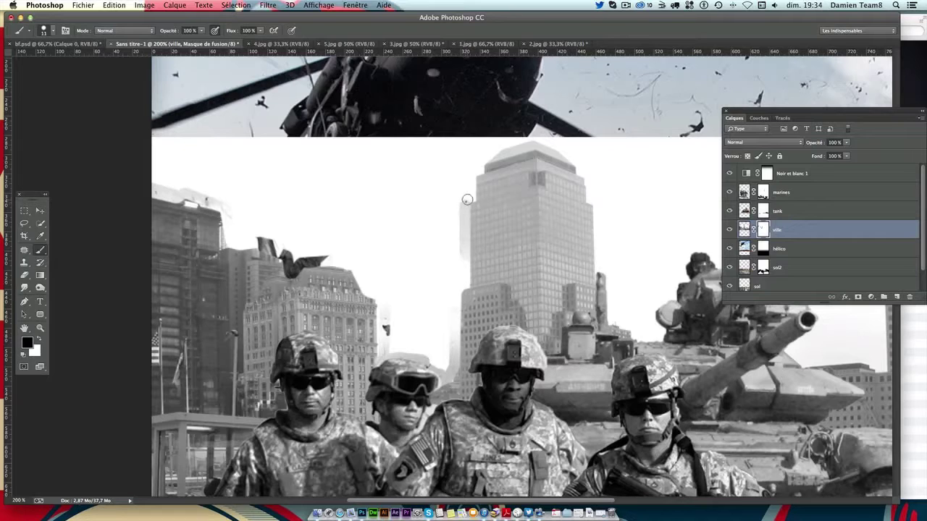
{"action": "left_click_drag", "start_coordinate": [470, 197], "coordinate": [475, 168]}
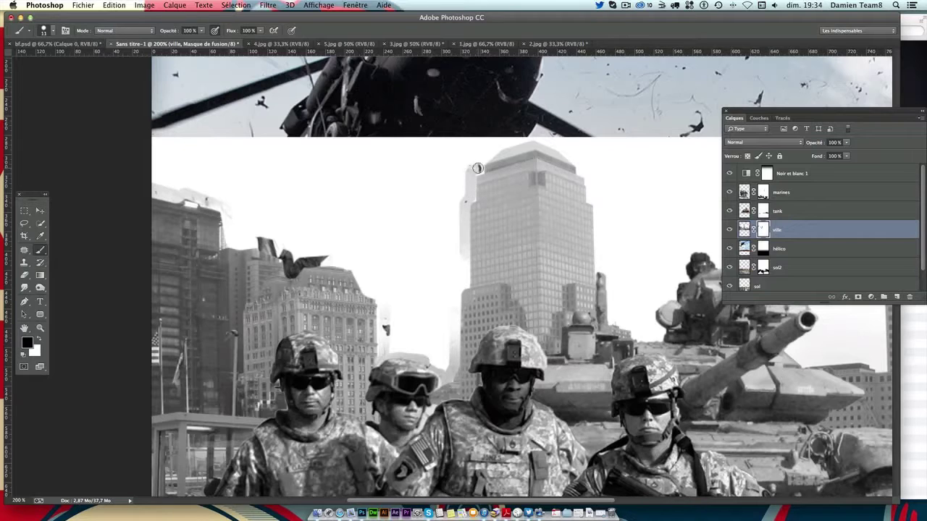
{"action": "left_click", "coordinate": [504, 136], "text": "shift"}
{"action": "mouse_move", "coordinate": [505, 136]}
{"action": "left_mouse_down"}
{"action": "mouse_move", "coordinate": [453, 180]}
{"action": "mouse_move", "coordinate": [219, 143]}
{"action": "left_mouse_up"}
With a 43 px brush, mask around the helicopter's lower body and grass, then select hélico
{"action": "left_click", "coordinate": [53, 30]}
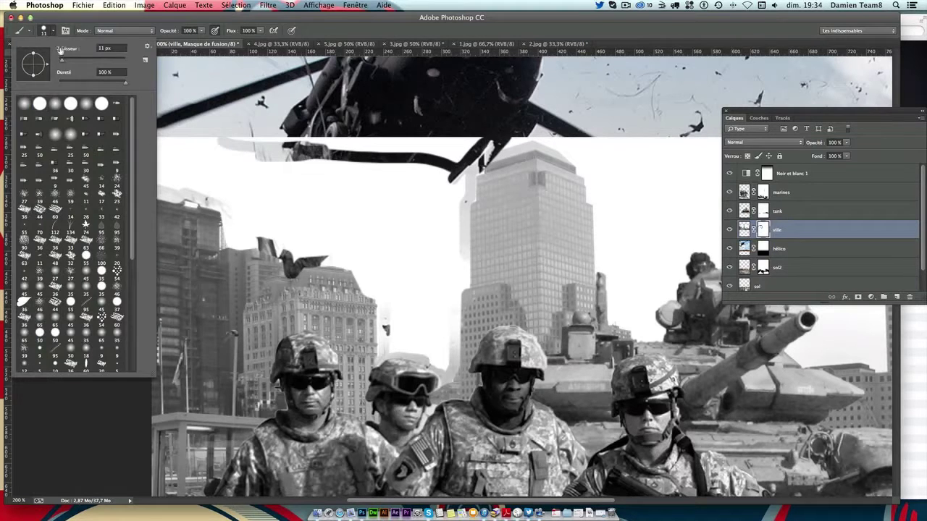
{"action": "left_click_drag", "start_coordinate": [60, 51], "coordinate": [74, 59]}
{"action": "mouse_move", "coordinate": [283, 176]}
{"action": "left_mouse_down"}
{"action": "mouse_move", "coordinate": [129, 143]}
{"action": "mouse_move", "coordinate": [463, 129]}
{"action": "left_mouse_up"}
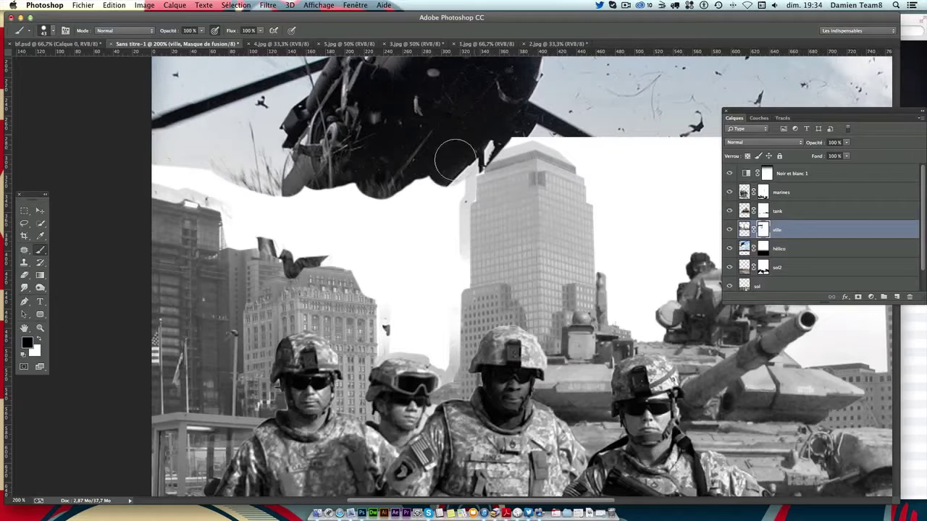
{"action": "mouse_move", "coordinate": [463, 130]}
{"action": "left_mouse_down"}
{"action": "mouse_move", "coordinate": [417, 215]}
{"action": "mouse_move", "coordinate": [329, 218]}
{"action": "mouse_move", "coordinate": [224, 173]}
{"action": "mouse_move", "coordinate": [168, 167]}
{"action": "mouse_move", "coordinate": [279, 217]}
{"action": "mouse_move", "coordinate": [268, 233]}
{"action": "mouse_move", "coordinate": [408, 253]}
{"action": "mouse_move", "coordinate": [383, 260]}
{"action": "mouse_move", "coordinate": [428, 228]}
{"action": "mouse_move", "coordinate": [407, 234]}
{"action": "mouse_move", "coordinate": [443, 194]}
{"action": "mouse_move", "coordinate": [439, 211]}
{"action": "mouse_move", "coordinate": [385, 246]}
{"action": "mouse_move", "coordinate": [446, 221]}
{"action": "mouse_move", "coordinate": [445, 199]}
{"action": "left_mouse_up"}
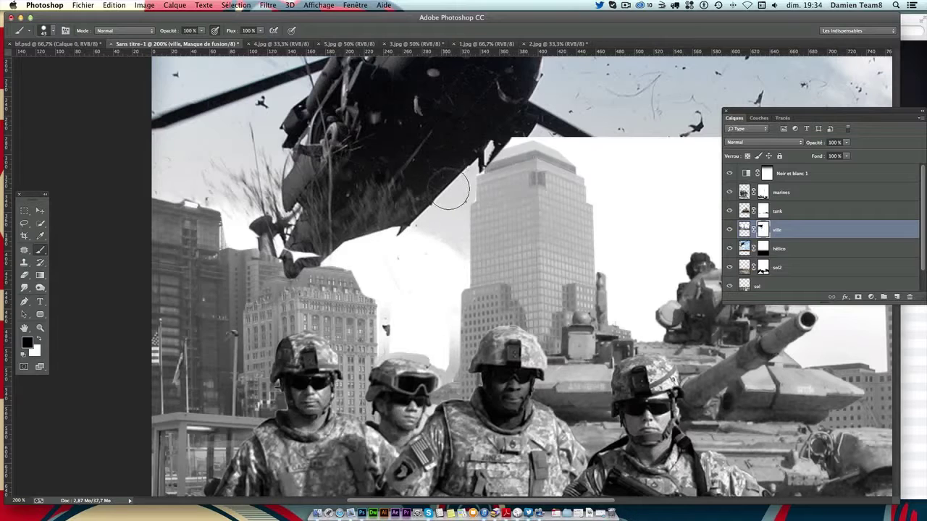
{"action": "left_click", "coordinate": [786, 249]}
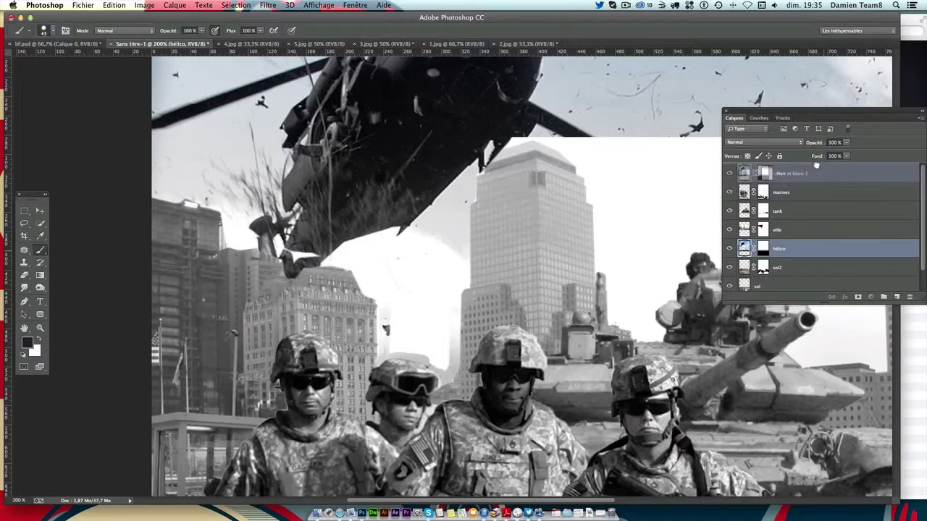
Move hélico above the black-and-white adjustment and clone over the dark sky streak
{"action": "left_click_drag", "start_coordinate": [818, 252], "coordinate": [818, 165]}
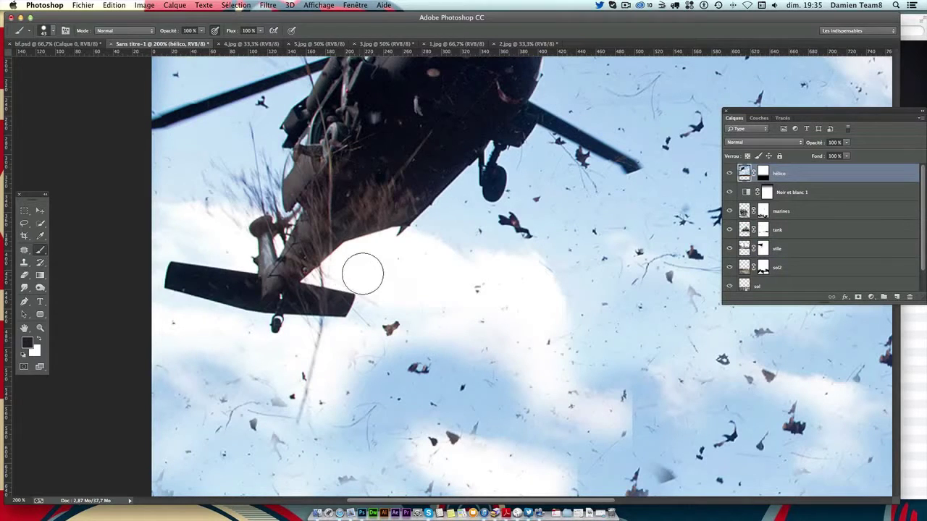
{"action": "scroll", "coordinate": [397, 280], "scroll_direction": "right", "scroll_amount": 5}
{"action": "scroll", "coordinate": [397, 280], "scroll_direction": "down", "scroll_amount": 2}
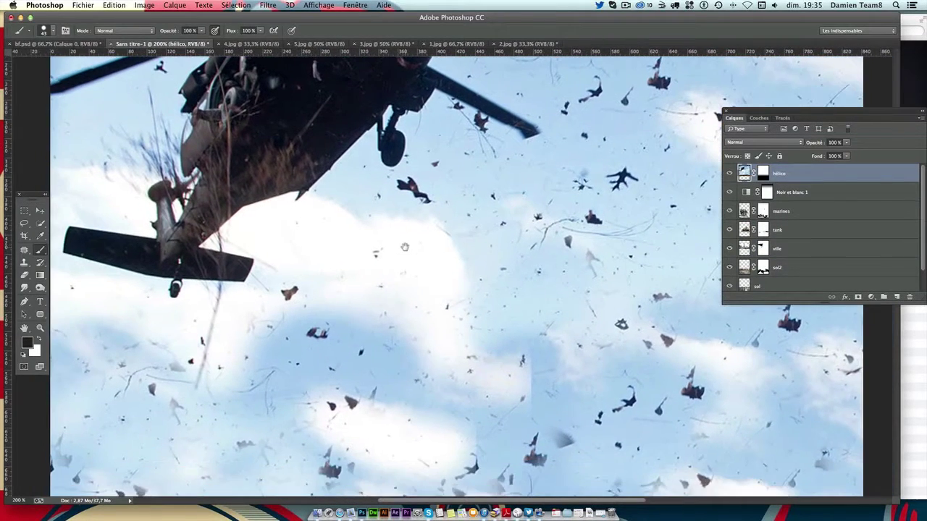
{"action": "left_click", "coordinate": [24, 263]}
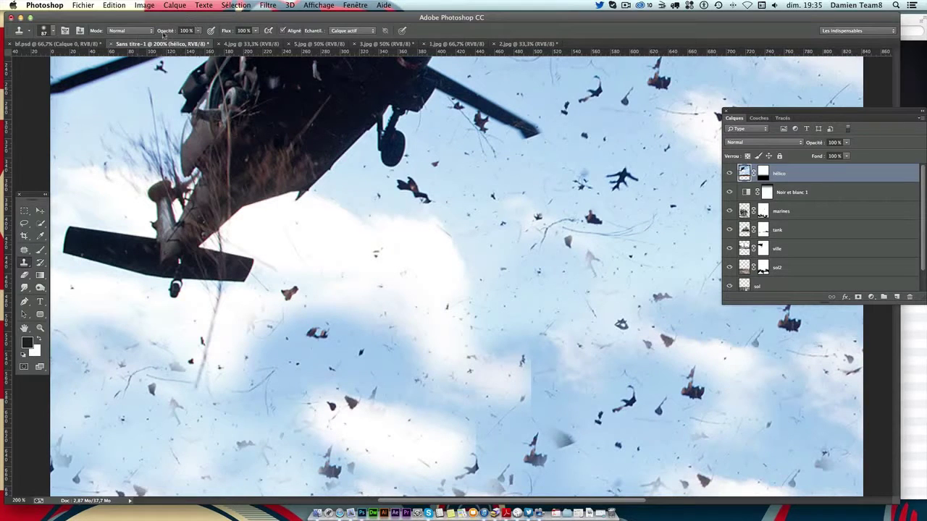
{"action": "left_click", "coordinate": [585, 308]}
{"action": "left_click_drag", "start_coordinate": [417, 287], "coordinate": [355, 277]}
Cover the white cloud patches with cloned sky and thin debris strands
{"action": "left_click", "coordinate": [379, 281], "text": "alt"}
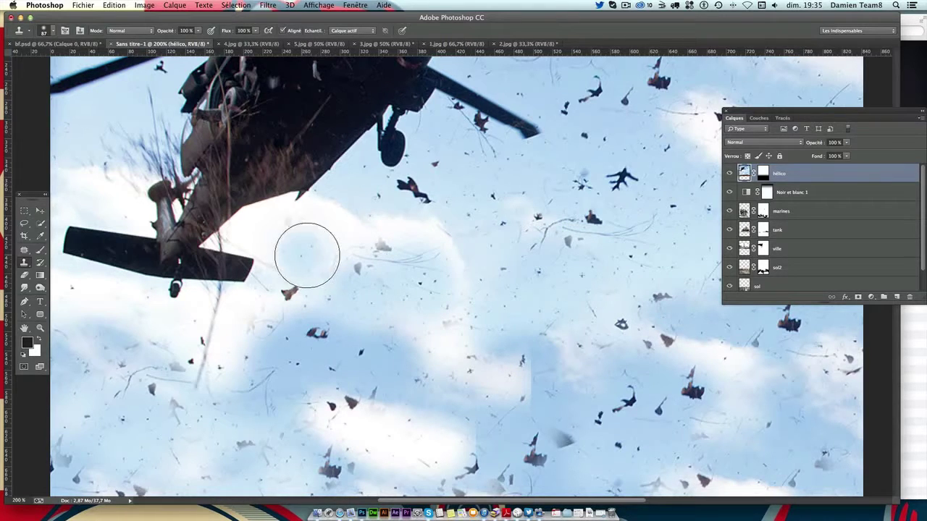
{"action": "left_click_drag", "start_coordinate": [410, 230], "coordinate": [440, 254]}
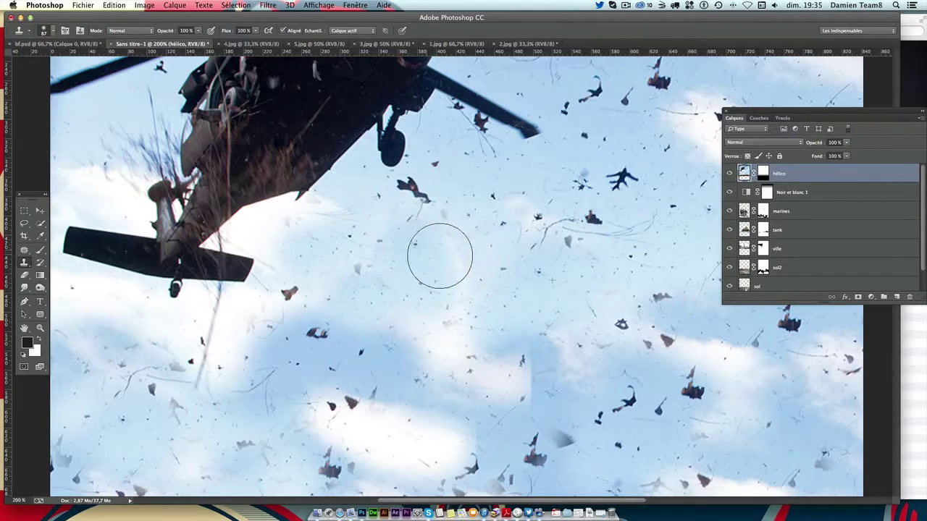
{"action": "mouse_move", "coordinate": [306, 296]}
{"action": "left_mouse_down"}
{"action": "mouse_move", "coordinate": [307, 258]}
{"action": "mouse_move", "coordinate": [456, 290]}
{"action": "left_mouse_up"}
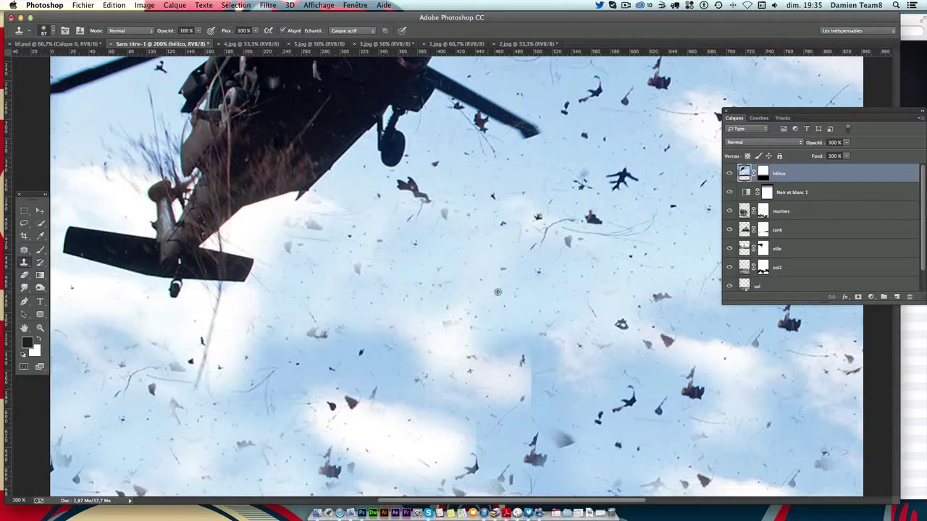
{"action": "left_click_drag", "start_coordinate": [521, 289], "coordinate": [494, 217]}
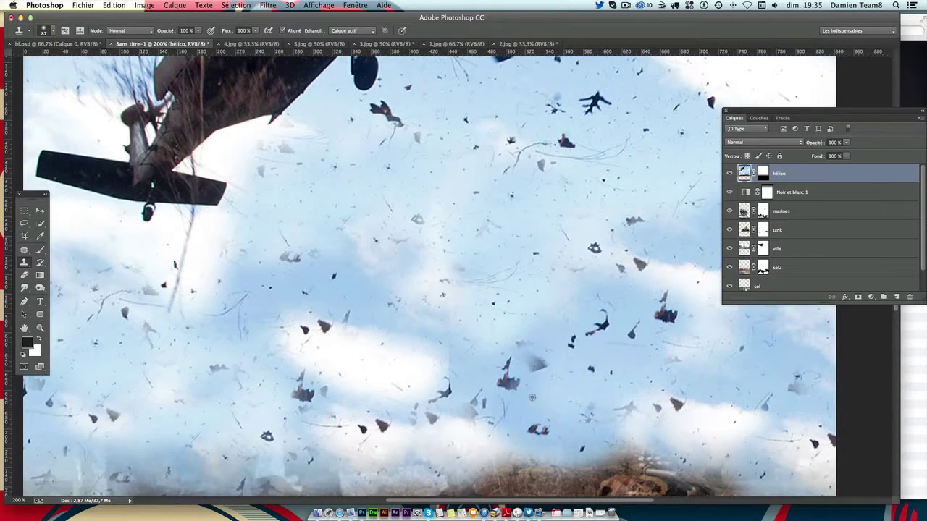
{"action": "left_click_drag", "start_coordinate": [603, 331], "coordinate": [516, 359]}
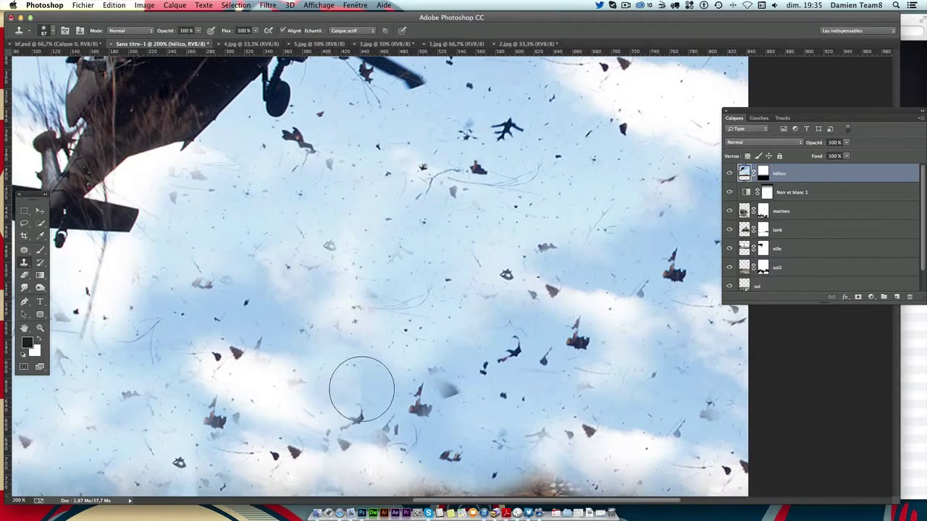
{"action": "left_click_drag", "start_coordinate": [362, 382], "coordinate": [485, 406]}
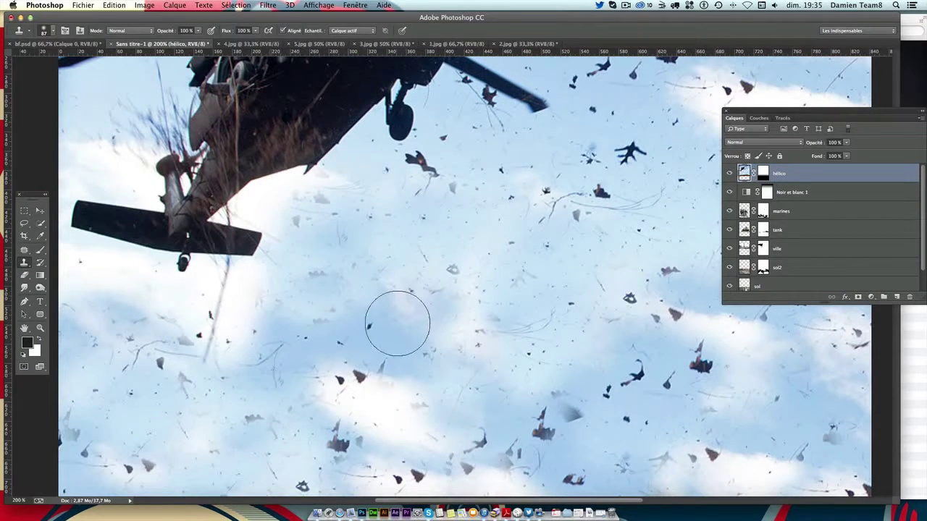
{"action": "left_click", "coordinate": [396, 322]}
Stamp plane-shaped debris copies into the sky, then move hélico below ville
{"action": "left_click", "coordinate": [655, 111], "text": "alt"}
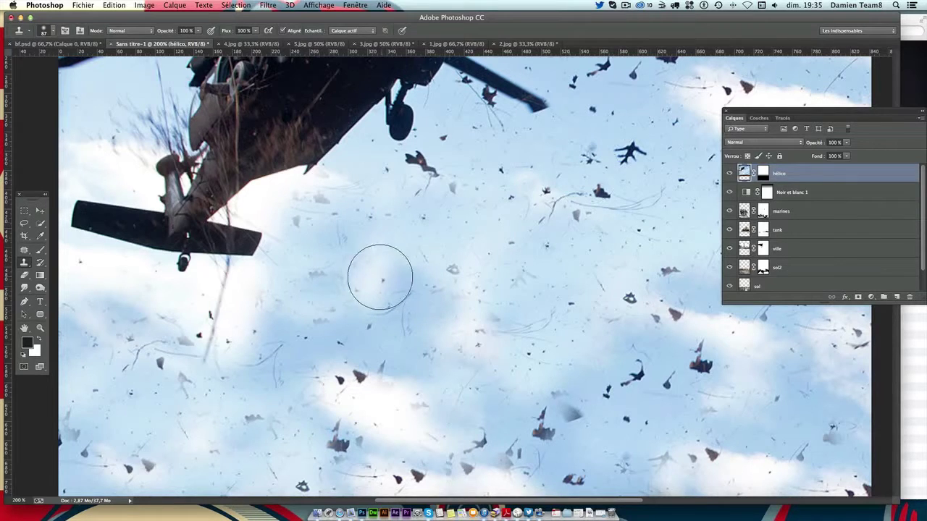
{"action": "left_click_drag", "start_coordinate": [381, 275], "coordinate": [364, 296]}
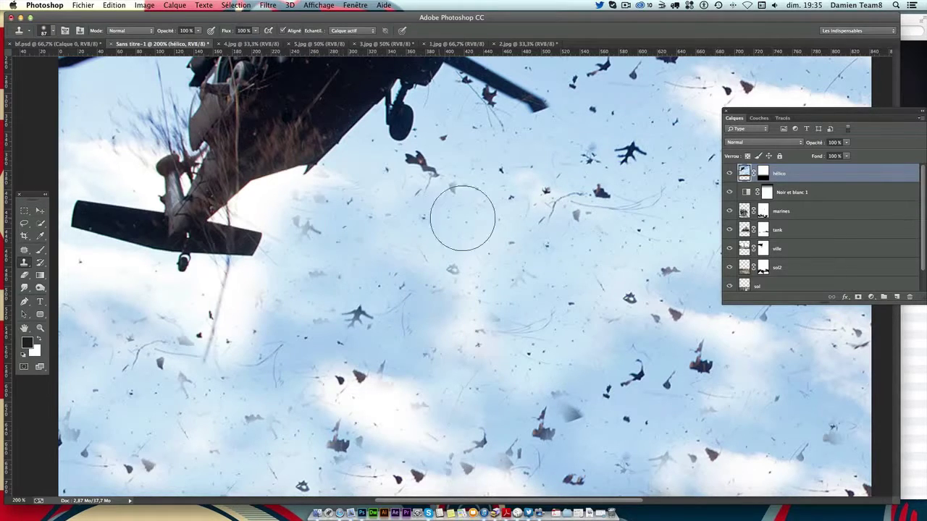
{"action": "left_click", "coordinate": [307, 310]}
{"action": "left_click", "coordinate": [307, 308]}
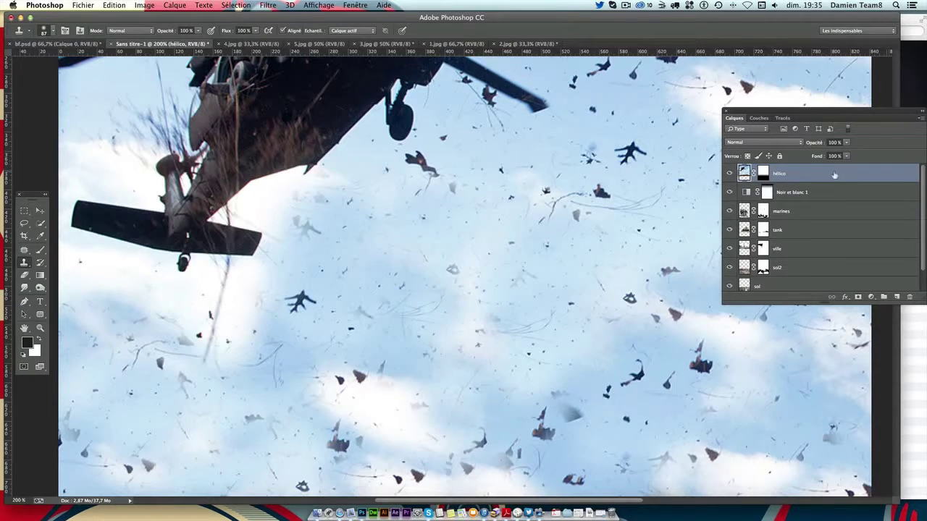
{"action": "double_click", "coordinate": [777, 173]}
{"action": "left_click_drag", "start_coordinate": [821, 176], "coordinate": [797, 263]}
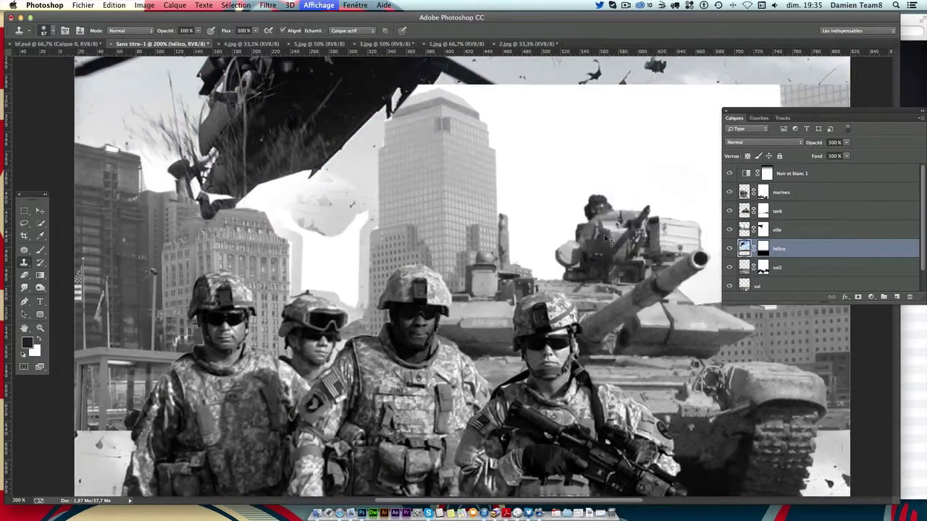
Touch up the sky left of the tall building, then paint the ville mask with a 30 px brush
{"action": "left_click_drag", "start_coordinate": [604, 236], "coordinate": [605, 234]}
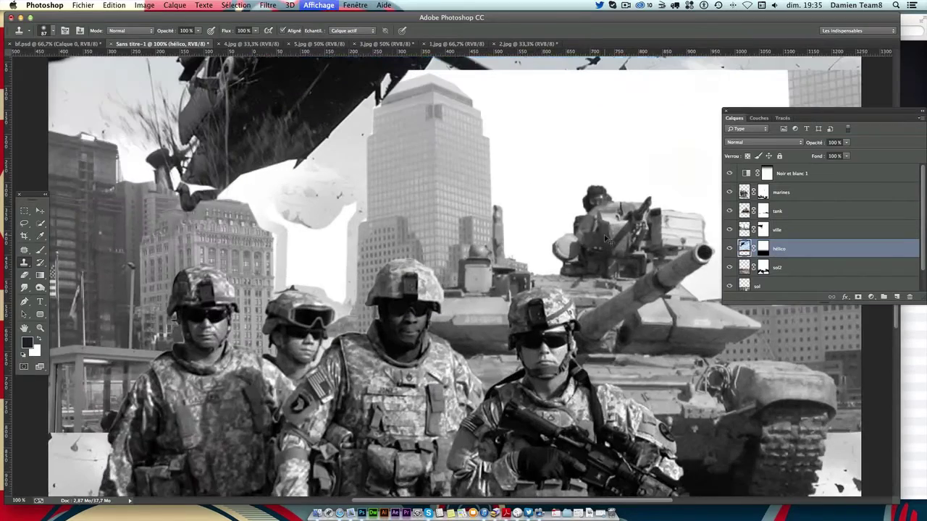
{"action": "scroll", "coordinate": [605, 236], "scroll_direction": "up", "scroll_amount": 5}
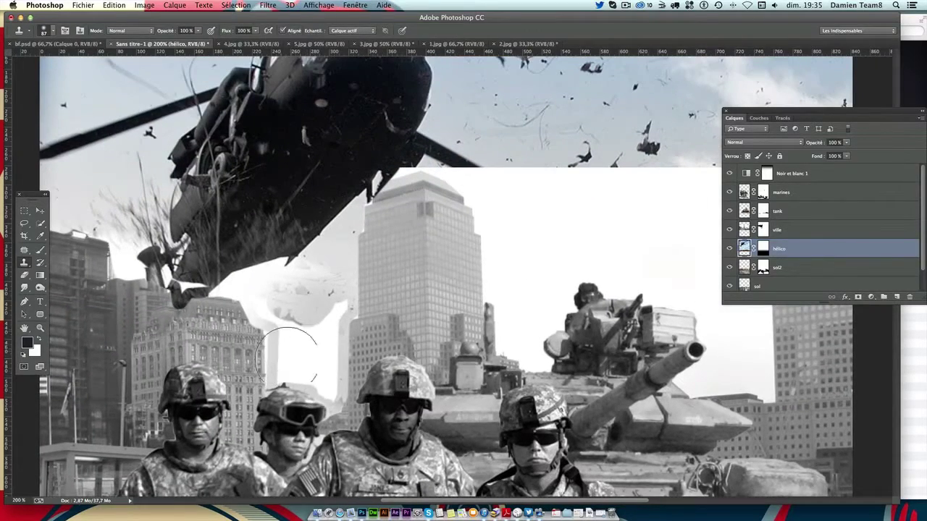
{"action": "left_click_drag", "start_coordinate": [321, 315], "coordinate": [297, 304]}
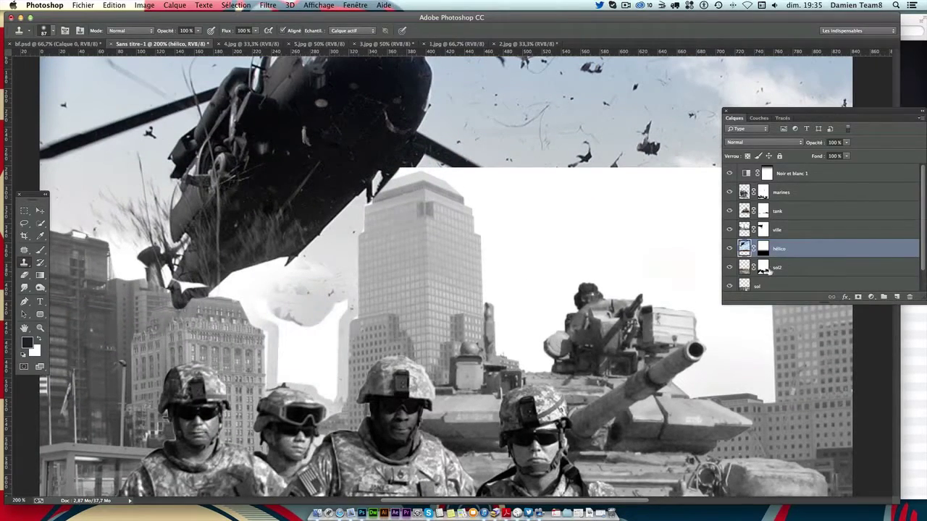
{"action": "left_click", "coordinate": [762, 230]}
{"action": "key", "text": "b"}
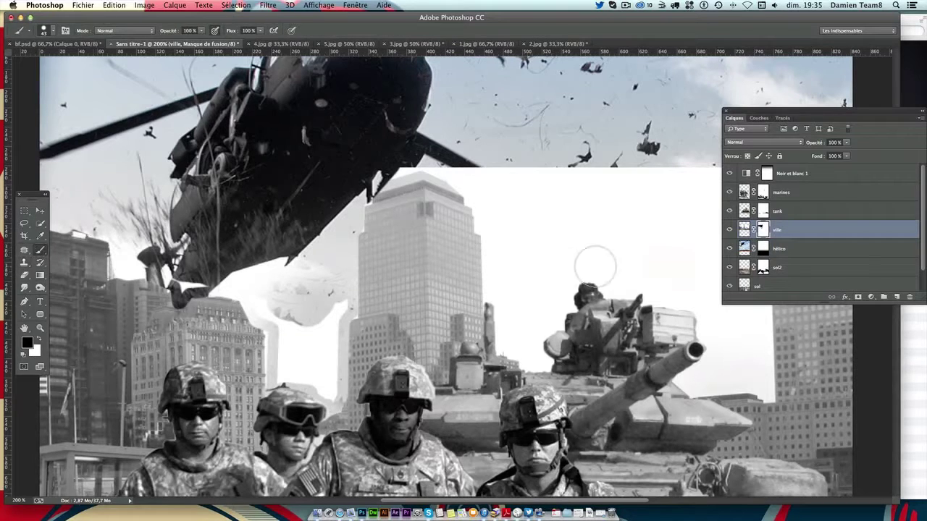
{"action": "scroll", "coordinate": [319, 290], "scroll_direction": "down", "scroll_amount": 3}
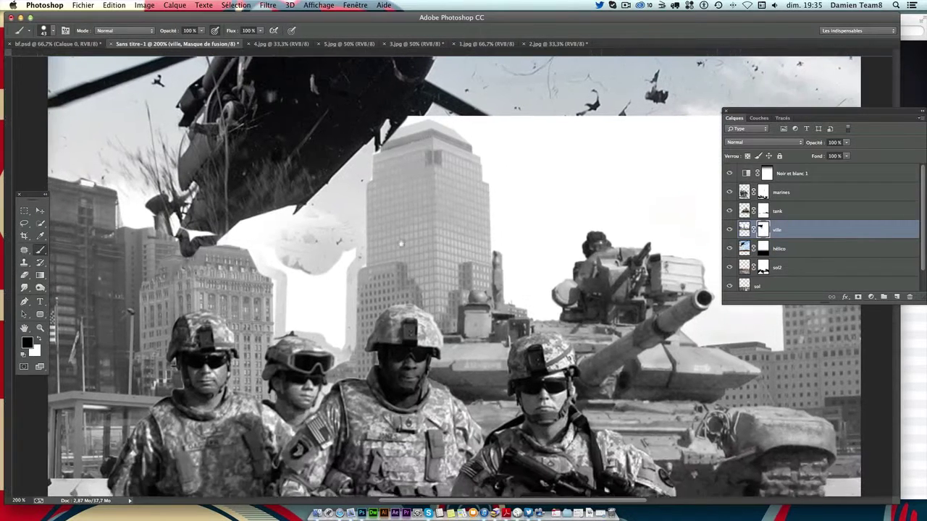
{"action": "left_click", "coordinate": [47, 31]}
{"action": "left_click_drag", "start_coordinate": [76, 62], "coordinate": [67, 62]}
{"action": "left_click", "coordinate": [311, 276]}
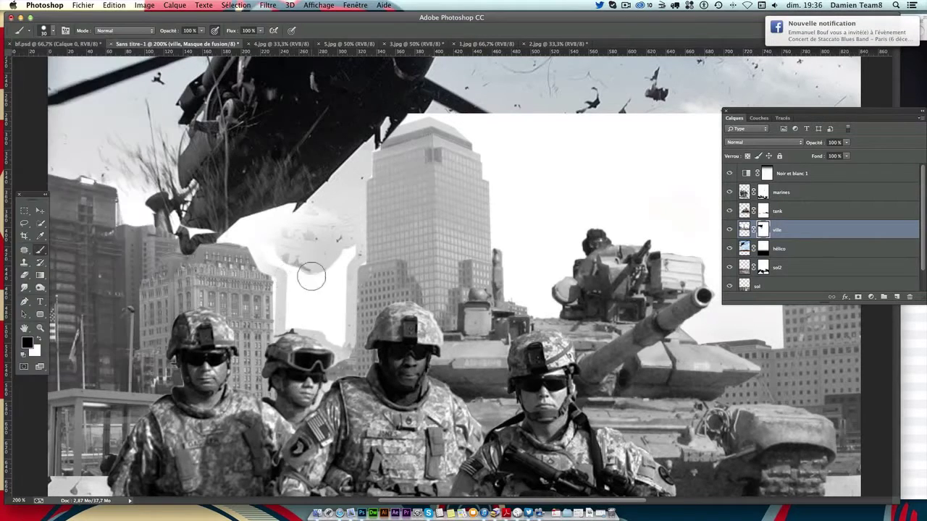
{"action": "mouse_move", "coordinate": [311, 277]}
{"action": "left_mouse_down"}
{"action": "mouse_move", "coordinate": [281, 253]}
{"action": "mouse_move", "coordinate": [296, 306]}
{"action": "mouse_move", "coordinate": [311, 314]}
{"action": "mouse_move", "coordinate": [322, 261]}
{"action": "mouse_move", "coordinate": [337, 243]}
{"action": "mouse_move", "coordinate": [325, 325]}
{"action": "mouse_move", "coordinate": [334, 319]}
{"action": "mouse_move", "coordinate": [337, 342]}
{"action": "mouse_move", "coordinate": [328, 349]}
{"action": "mouse_move", "coordinate": [288, 319]}
{"action": "mouse_move", "coordinate": [288, 265]}
{"action": "left_mouse_up"}
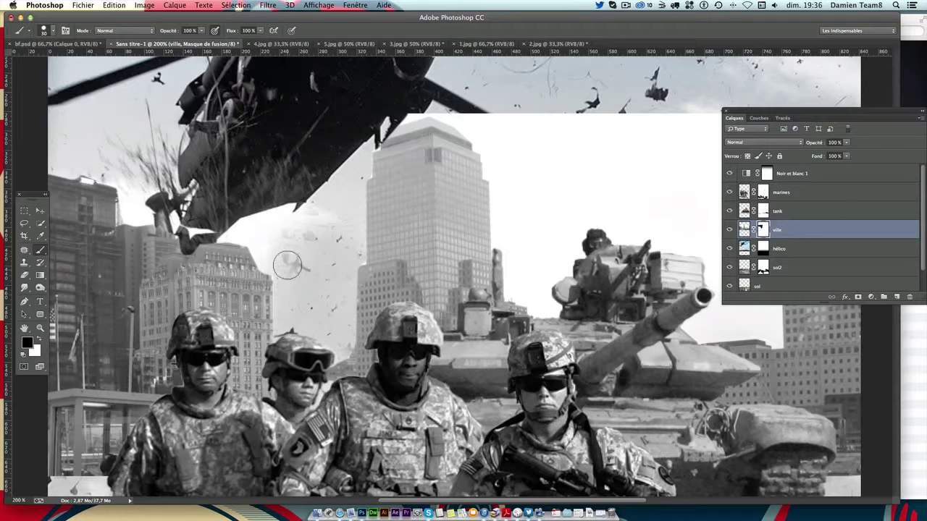
Mask the city along the helicopter's tail edge and down the tower's right edge
{"action": "scroll", "coordinate": [296, 289], "scroll_direction": "left", "scroll_amount": 3}
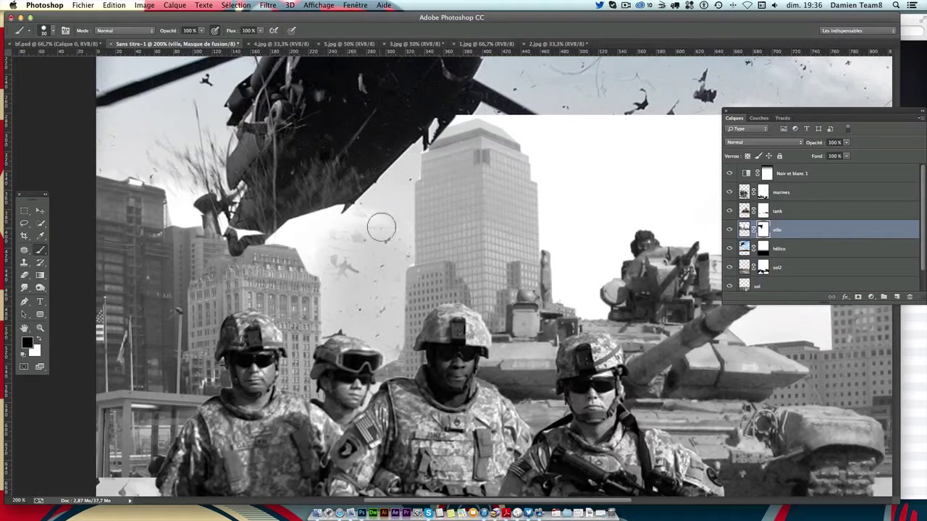
{"action": "scroll", "coordinate": [384, 232], "scroll_direction": "right", "scroll_amount": 1}
{"action": "scroll", "coordinate": [370, 202], "scroll_direction": "up", "scroll_amount": 2}
{"action": "scroll", "coordinate": [370, 202], "scroll_direction": "right", "scroll_amount": 2}
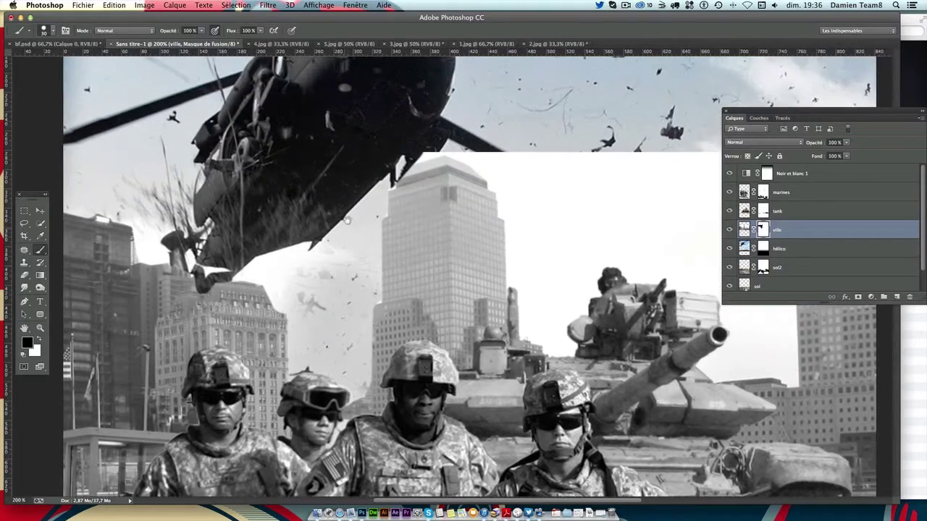
{"action": "left_click", "coordinate": [50, 31]}
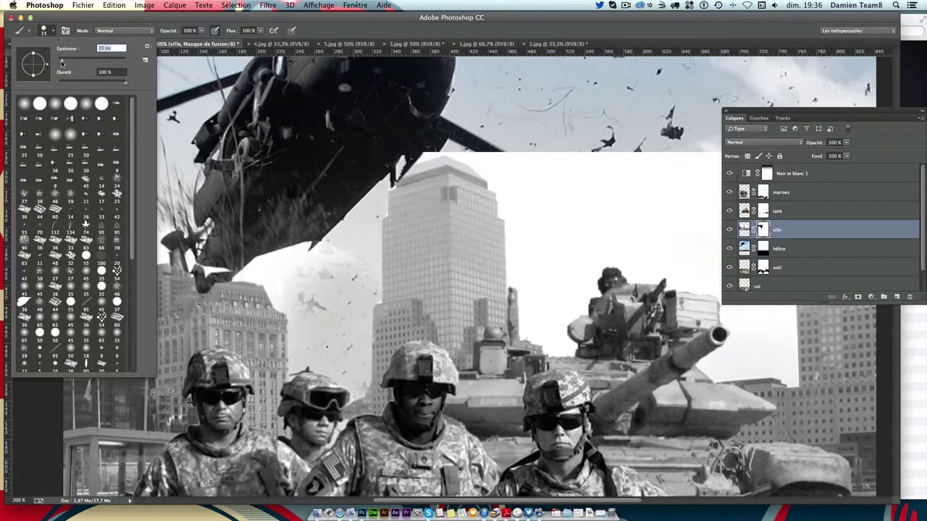
{"action": "left_click", "coordinate": [374, 300]}
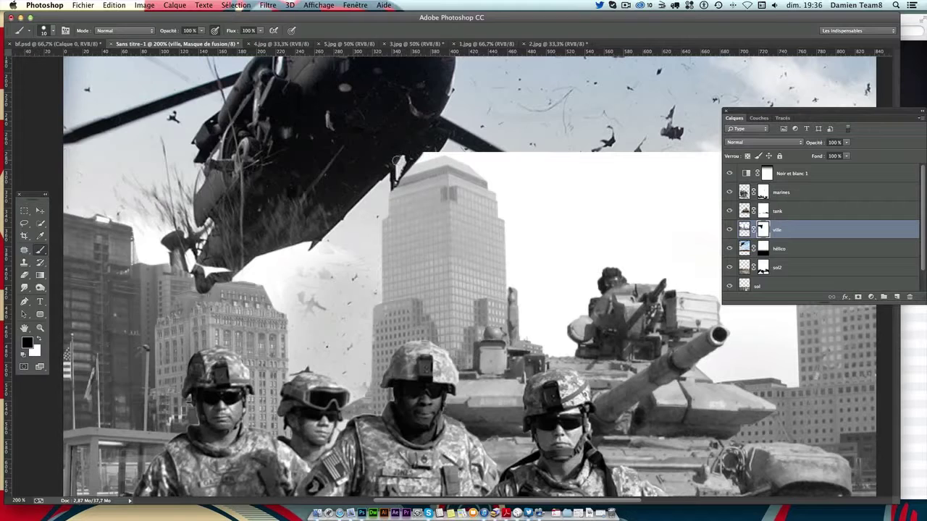
{"action": "left_click_drag", "start_coordinate": [438, 150], "coordinate": [483, 147]}
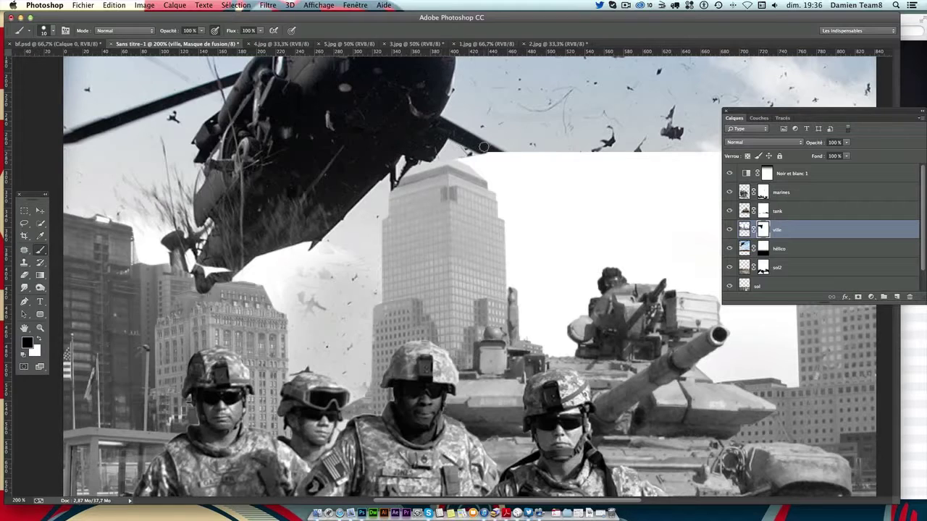
{"action": "key", "text": "ctrl+z"}
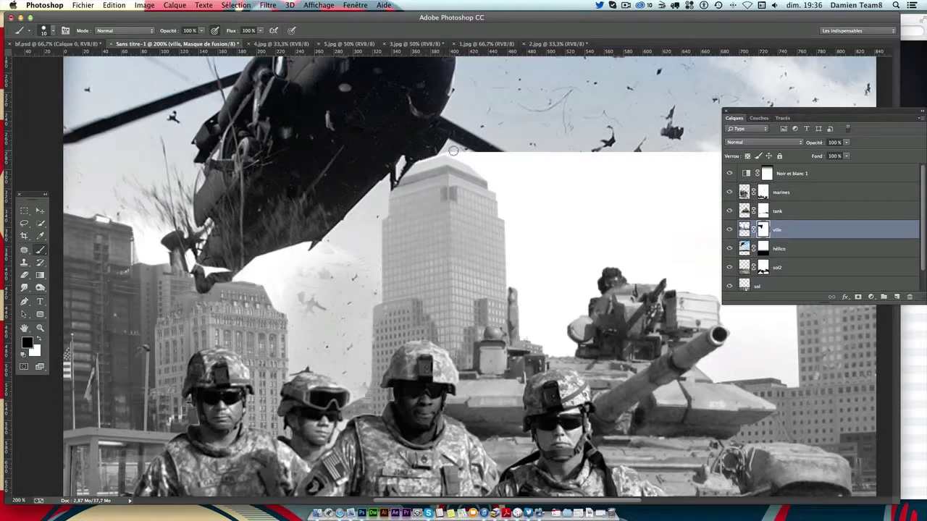
{"action": "left_click_drag", "start_coordinate": [463, 156], "coordinate": [491, 171]}
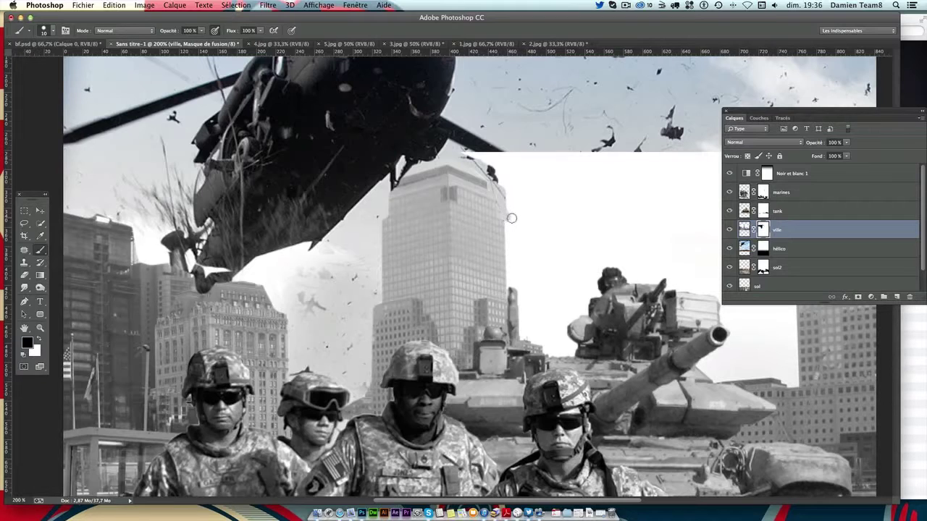
{"action": "left_click", "coordinate": [511, 285], "text": "shift"}
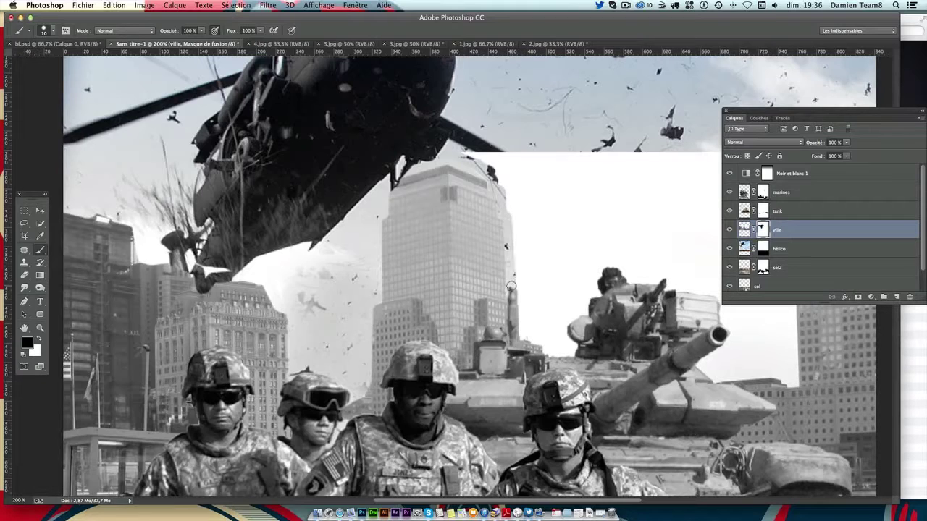
{"action": "left_click", "coordinate": [524, 337], "text": "shift"}
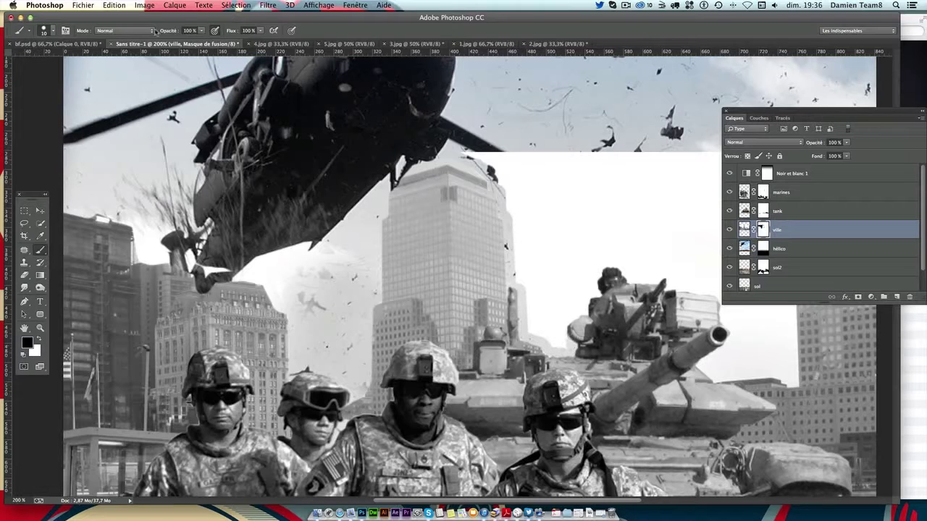
With a 34 px brush, reveal the helicopter rotor and debris sky beside the white area
{"action": "left_click", "coordinate": [52, 30]}
{"action": "left_click_drag", "start_coordinate": [61, 55], "coordinate": [72, 56]}
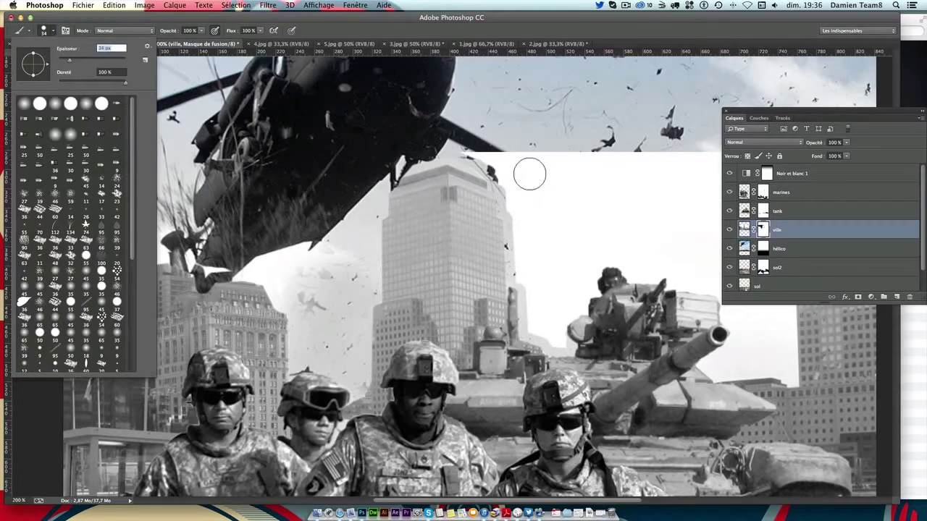
{"action": "mouse_move", "coordinate": [530, 169]}
{"action": "left_mouse_down"}
{"action": "mouse_move", "coordinate": [498, 165]}
{"action": "mouse_move", "coordinate": [579, 335]}
{"action": "mouse_move", "coordinate": [608, 188]}
{"action": "mouse_move", "coordinate": [562, 275]}
{"action": "left_mouse_up"}
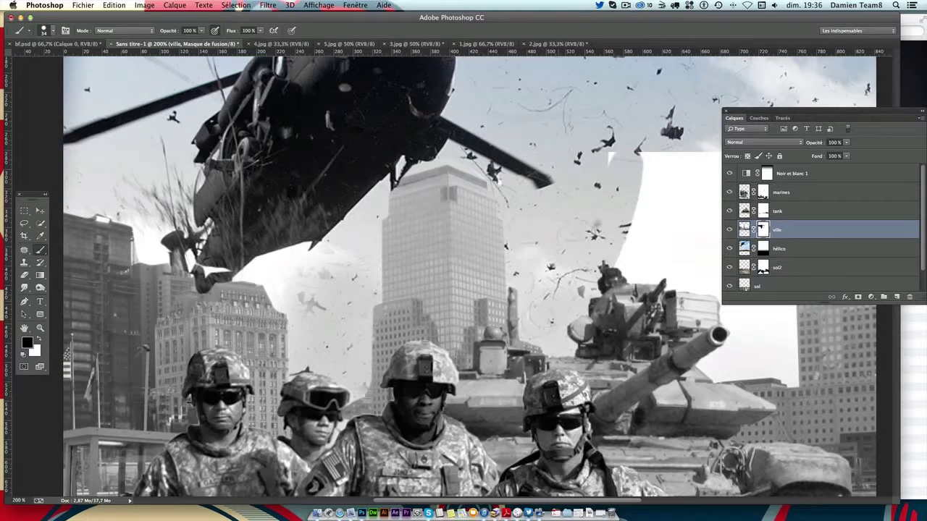
{"action": "left_click_drag", "start_coordinate": [577, 343], "coordinate": [375, 311]}
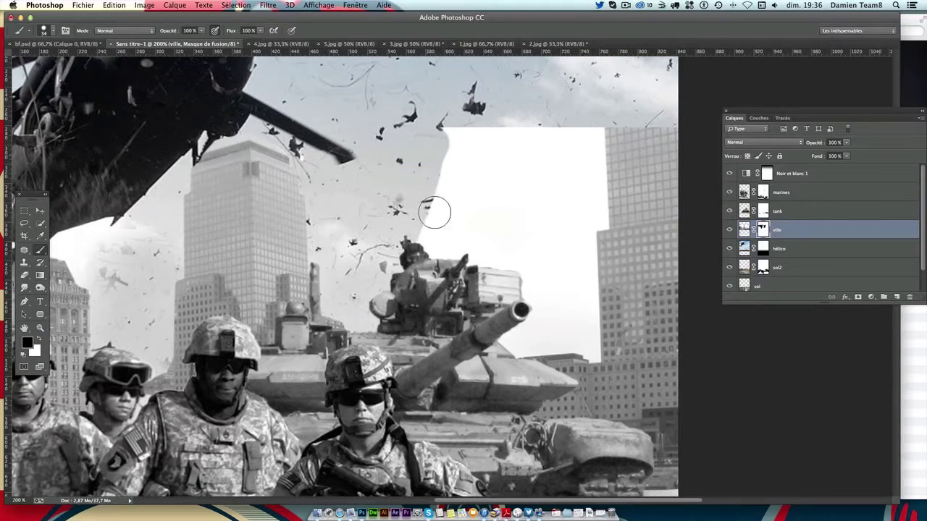
{"action": "mouse_move", "coordinate": [434, 211]}
{"action": "left_mouse_down"}
{"action": "mouse_move", "coordinate": [447, 147]}
{"action": "mouse_move", "coordinate": [488, 229]}
{"action": "mouse_move", "coordinate": [519, 109]}
{"action": "mouse_move", "coordinate": [470, 234]}
{"action": "mouse_move", "coordinate": [568, 131]}
{"action": "mouse_move", "coordinate": [493, 169]}
{"action": "mouse_move", "coordinate": [562, 103]}
{"action": "mouse_move", "coordinate": [586, 135]}
{"action": "mouse_move", "coordinate": [521, 340]}
{"action": "mouse_move", "coordinate": [555, 210]}
{"action": "mouse_move", "coordinate": [539, 319]}
{"action": "mouse_move", "coordinate": [538, 255]}
{"action": "mouse_move", "coordinate": [543, 321]}
{"action": "mouse_move", "coordinate": [555, 325]}
{"action": "left_mouse_up"}
Shrink the brush to about 17 px and paint out the light strip beside the right tower
{"action": "left_click", "coordinate": [53, 34]}
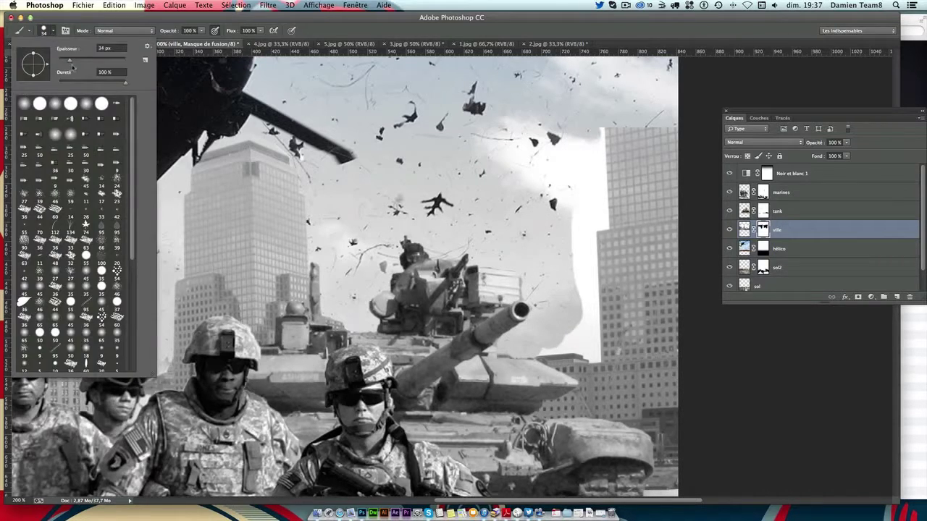
{"action": "left_click_drag", "start_coordinate": [72, 63], "coordinate": [64, 63]}
{"action": "key", "text": "Return"}
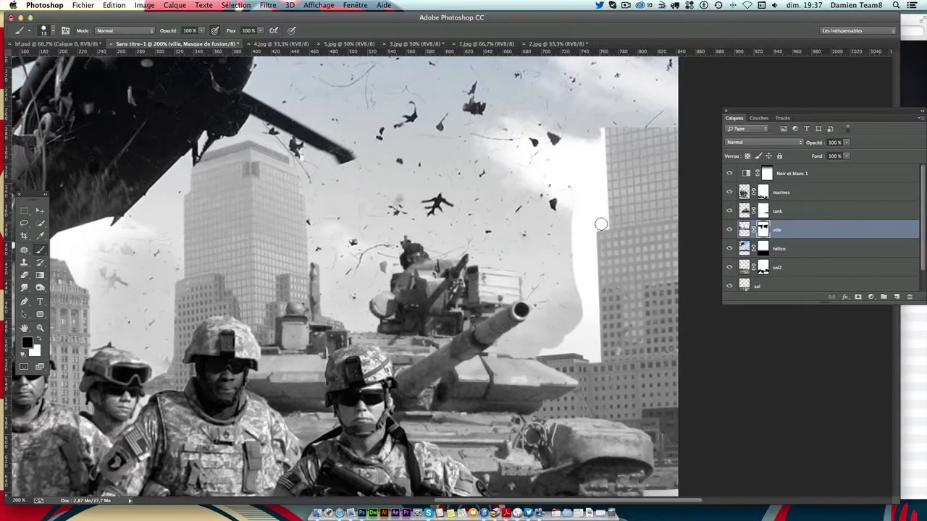
{"action": "left_click", "coordinate": [601, 224], "text": "shift"}
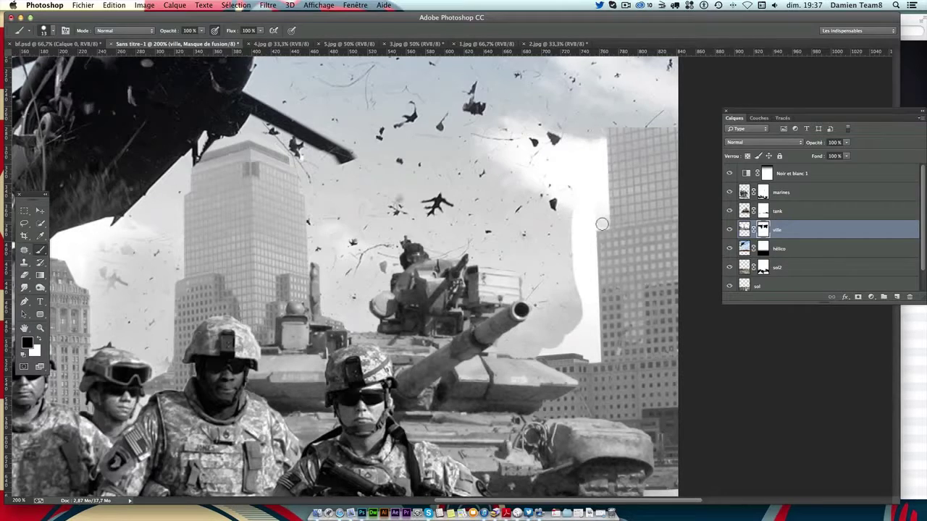
{"action": "left_click", "coordinate": [592, 357], "text": "shift"}
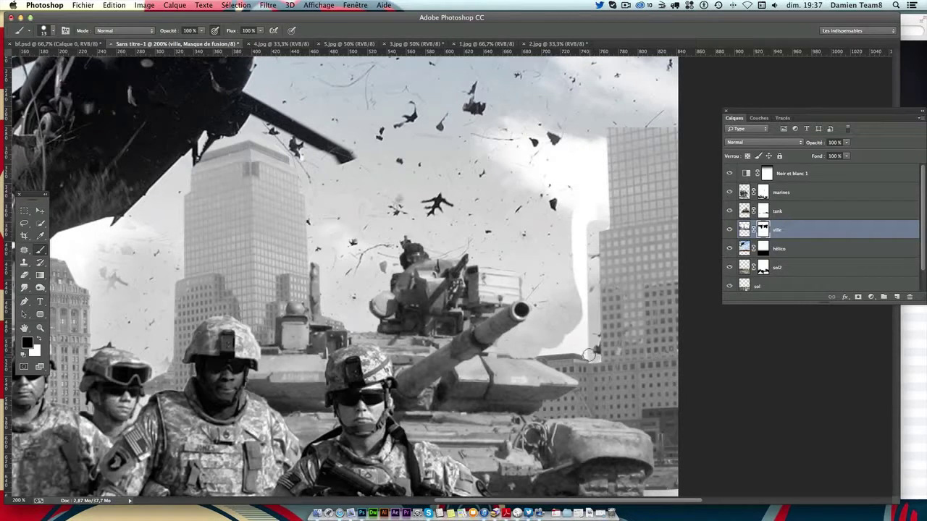
{"action": "left_click", "coordinate": [550, 348], "text": "shift"}
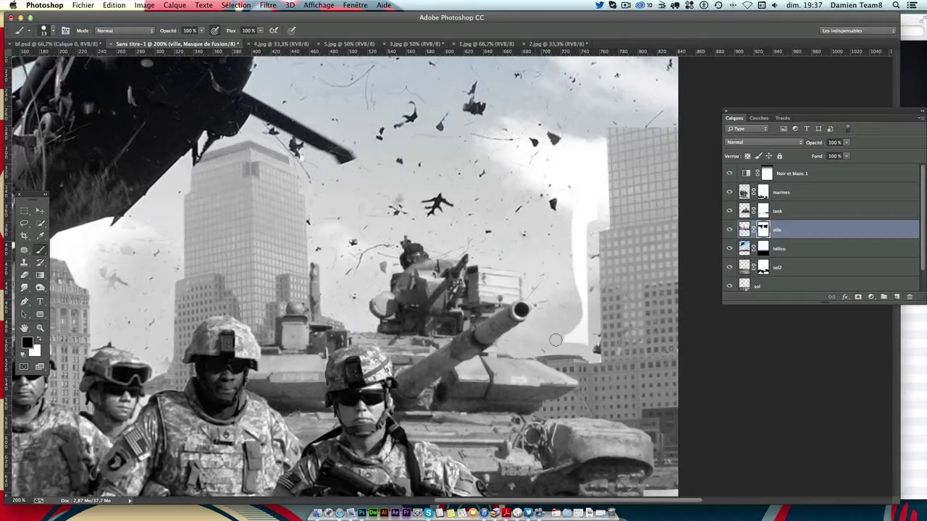
{"action": "mouse_move", "coordinate": [593, 357]}
{"action": "left_mouse_down"}
{"action": "mouse_move", "coordinate": [584, 211]}
{"action": "mouse_move", "coordinate": [573, 326]}
{"action": "mouse_move", "coordinate": [572, 211]}
{"action": "left_mouse_up"}
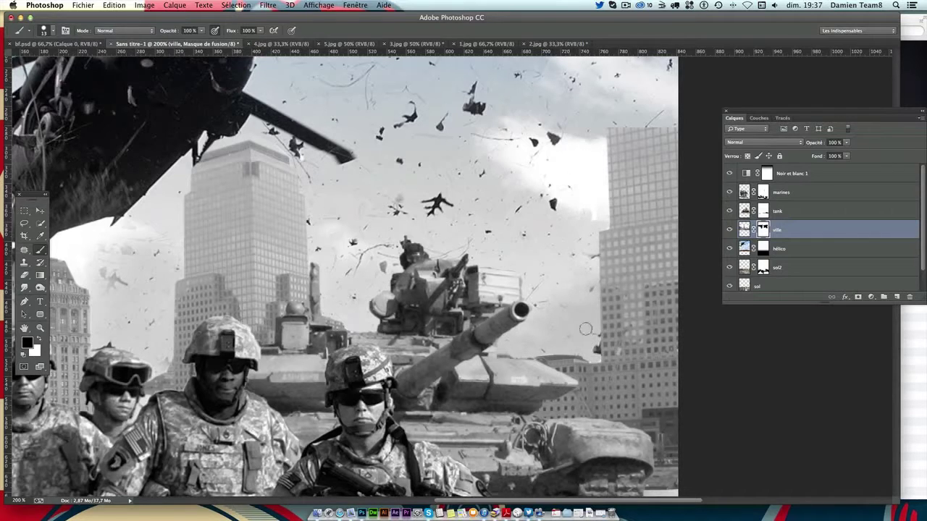
{"action": "scroll", "coordinate": [479, 250], "scroll_direction": "up", "scroll_amount": 2}
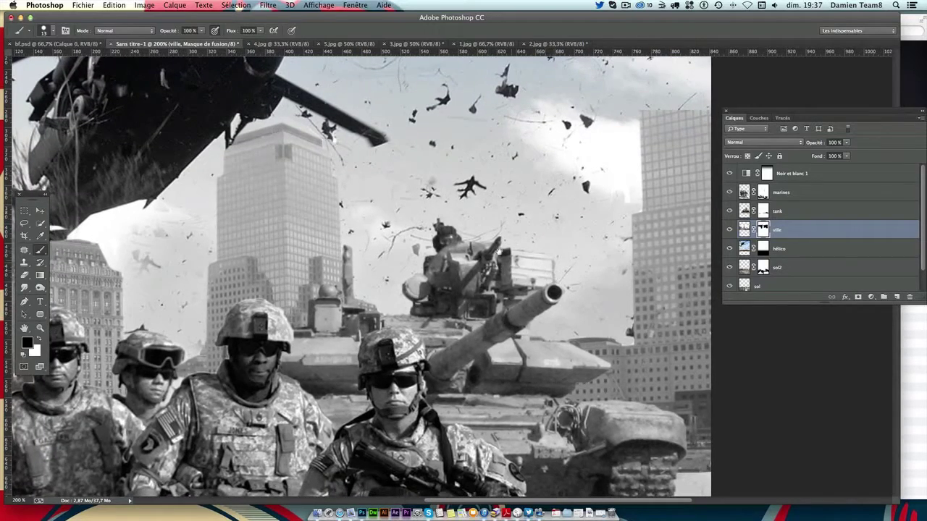
{"action": "scroll", "coordinate": [498, 252], "scroll_direction": "up", "scroll_amount": 2}
{"action": "scroll", "coordinate": [463, 289], "scroll_direction": "down", "scroll_amount": 1}
{"action": "scroll", "coordinate": [434, 326], "scroll_direction": "up", "scroll_amount": 1}
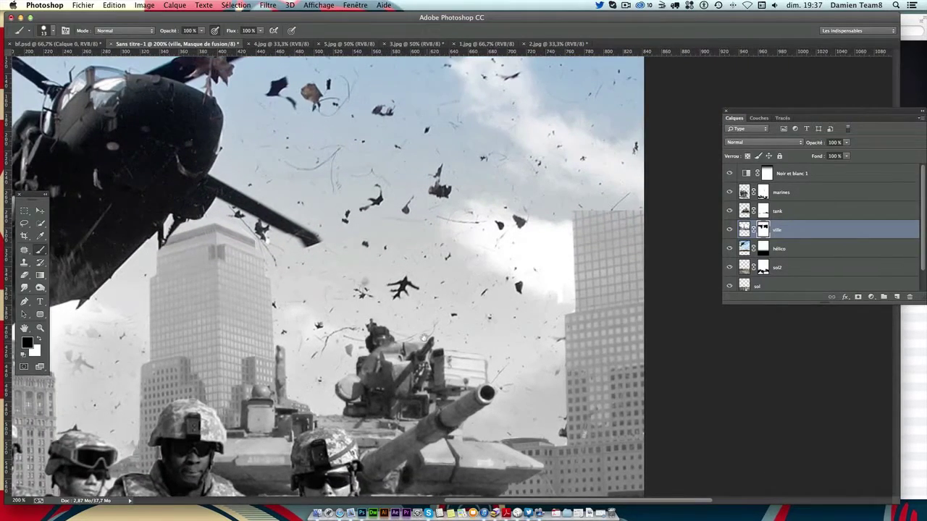
{"action": "scroll", "coordinate": [622, 243], "scroll_direction": "right", "scroll_amount": 1}
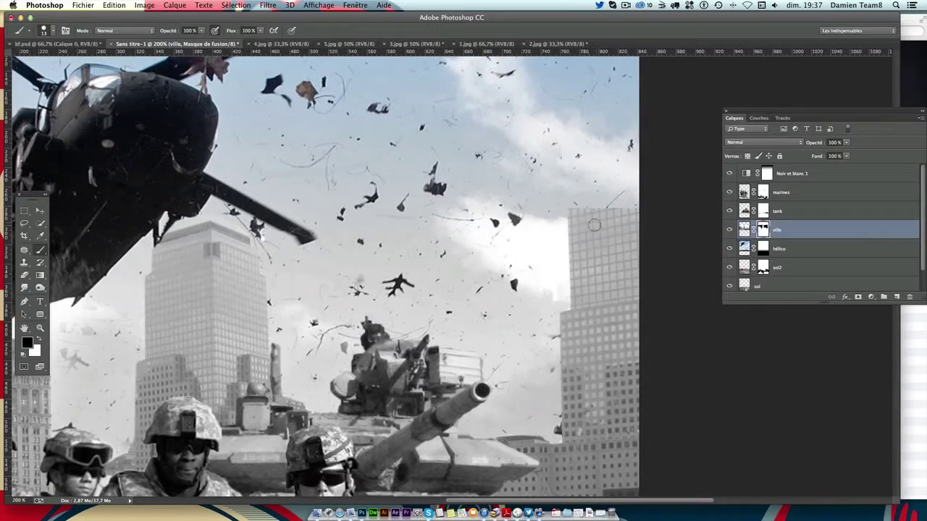
{"action": "scroll", "coordinate": [584, 248], "scroll_direction": "right", "scroll_amount": 3}
{"action": "scroll", "coordinate": [598, 254], "scroll_direction": "up", "scroll_amount": 1}
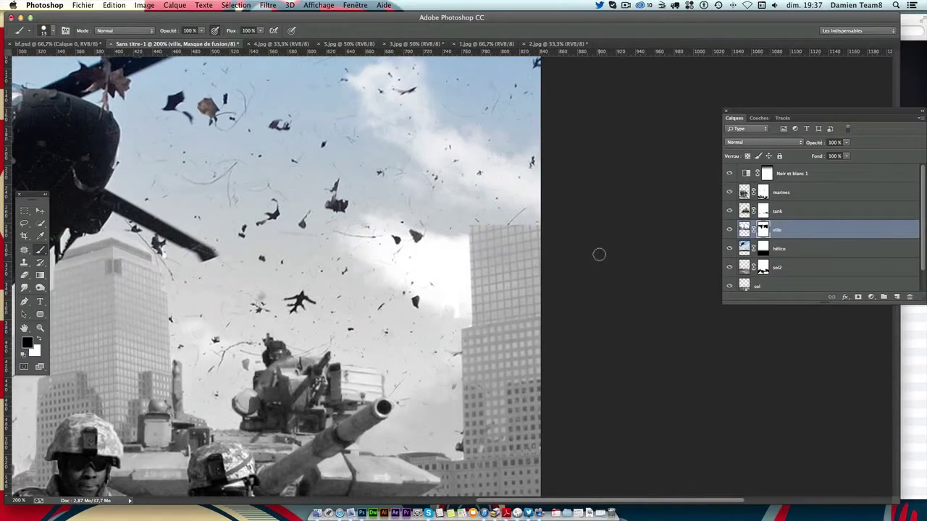
{"action": "key", "text": "ctrl+minus"}
{"action": "key", "text": "ctrl+0"}
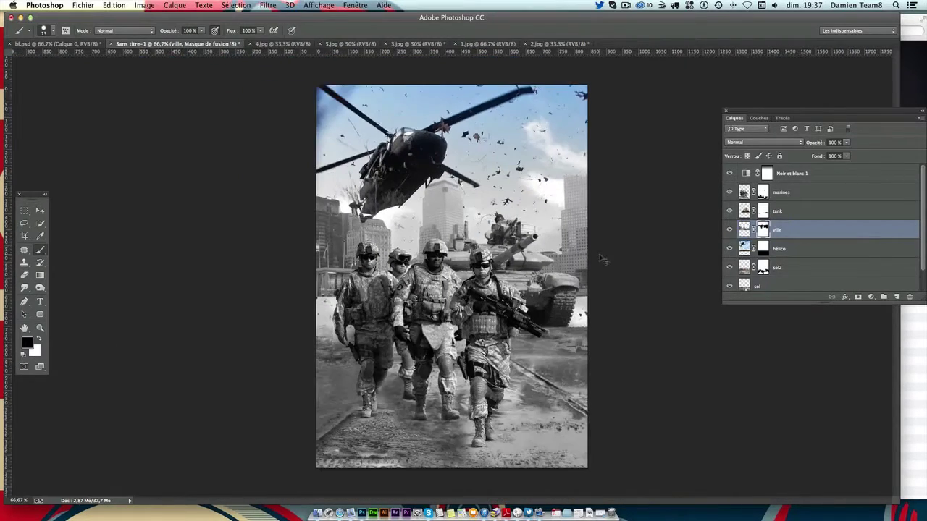
{"action": "key", "text": "ctrl+plus"}
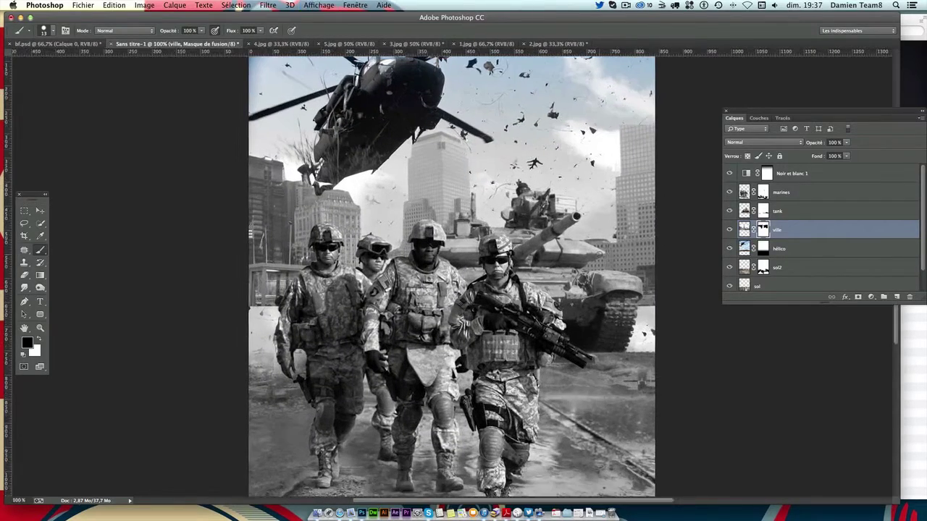
{"action": "scroll", "coordinate": [452, 275], "scroll_direction": "up", "scroll_amount": 3}
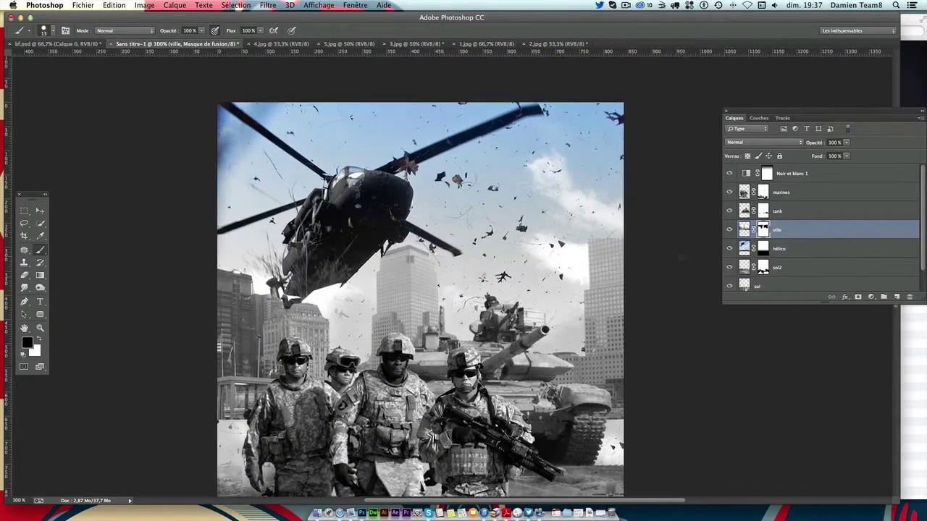
{"action": "left_click", "coordinate": [730, 230]}
{"action": "left_click", "coordinate": [730, 229]}
{"action": "left_click", "coordinate": [729, 230]}
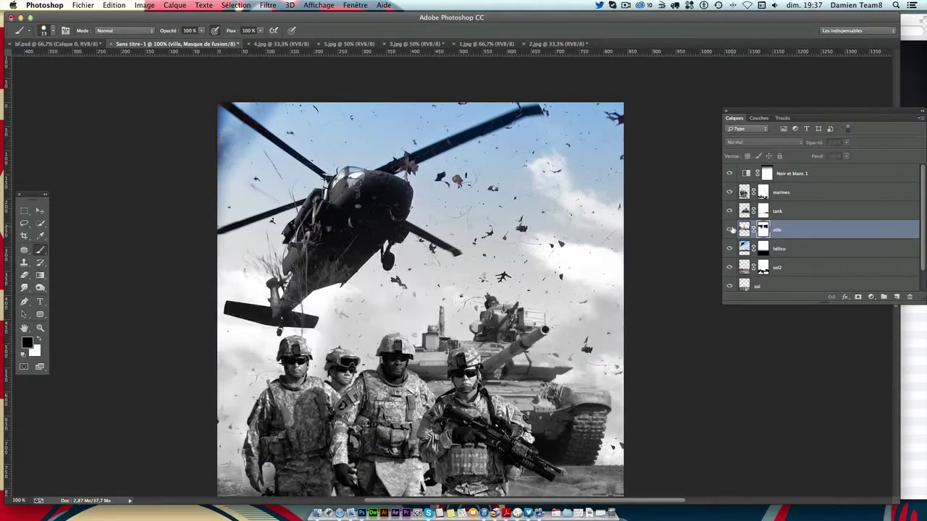
{"action": "left_click", "coordinate": [730, 230]}
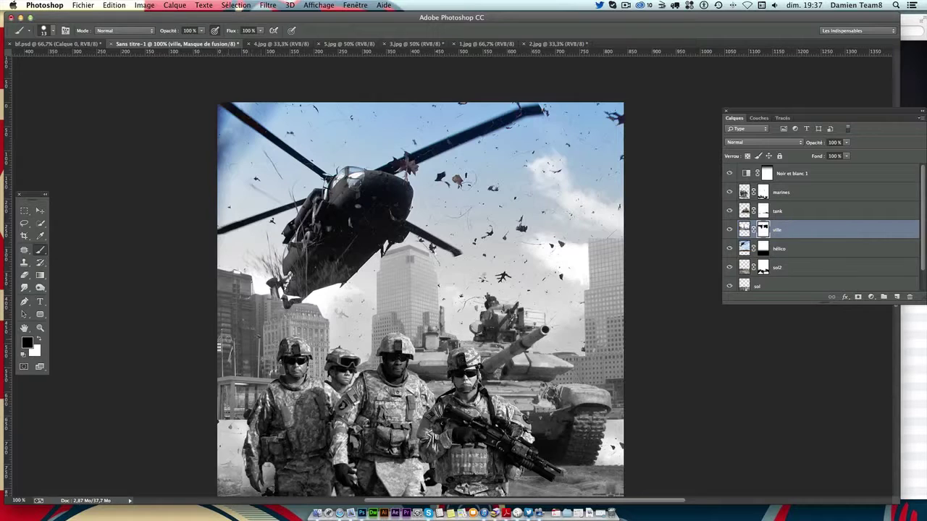
Move hélico above ville and Quick-Select the helicopter's tail and left fuselage
{"action": "left_click", "coordinate": [800, 250]}
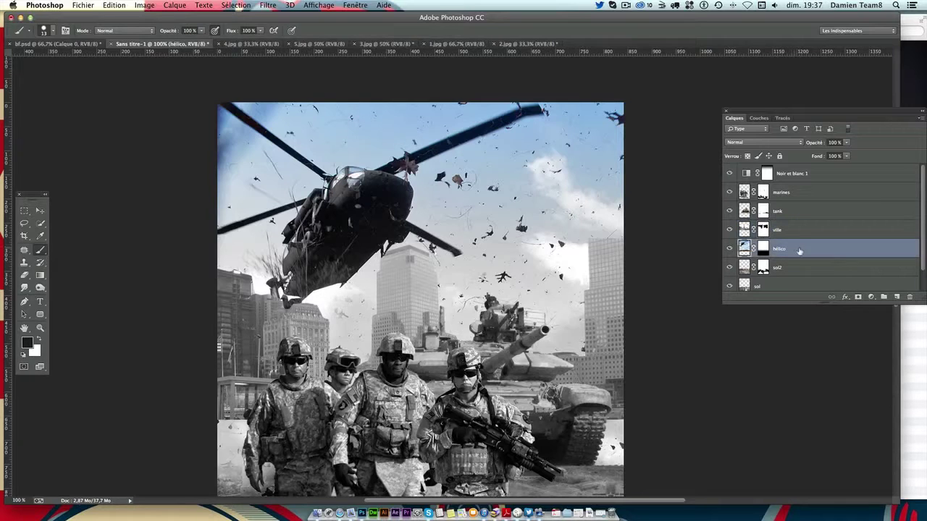
{"action": "left_click_drag", "start_coordinate": [784, 251], "coordinate": [782, 228]}
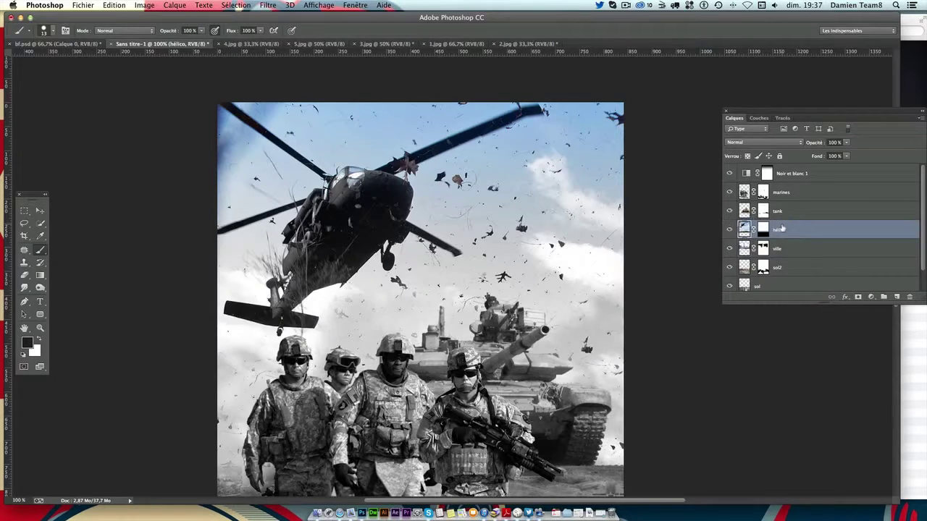
{"action": "left_click", "coordinate": [41, 225]}
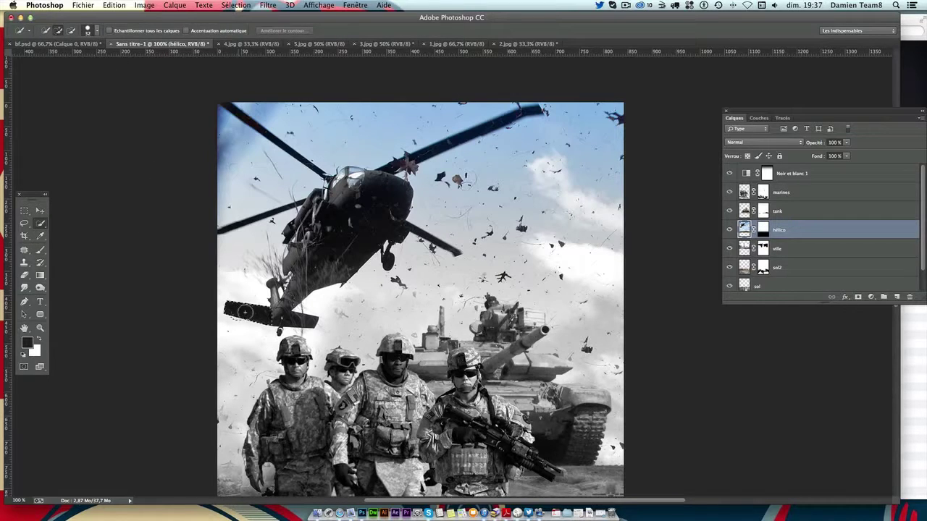
{"action": "mouse_move", "coordinate": [244, 311]}
{"action": "left_mouse_down"}
{"action": "mouse_move", "coordinate": [308, 262]}
{"action": "mouse_move", "coordinate": [217, 318]}
{"action": "left_mouse_up"}
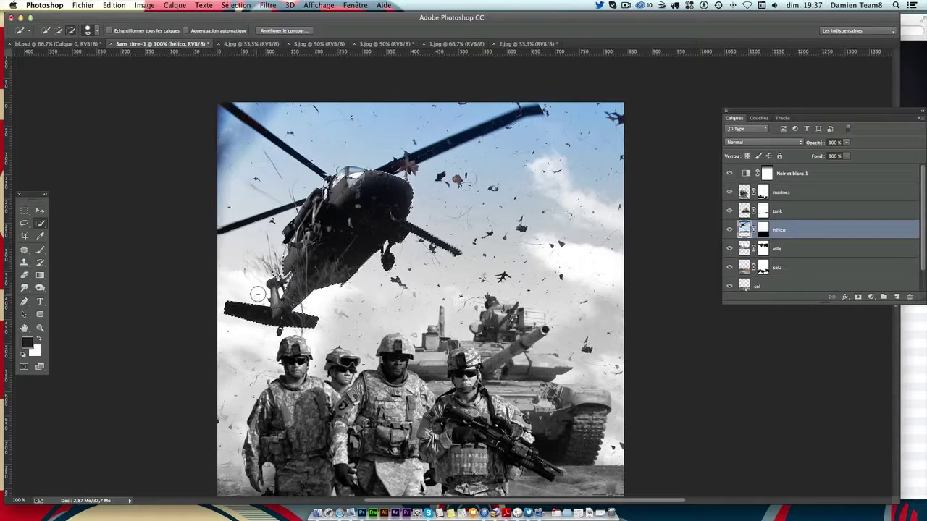
Zoom in to refine the selection at the tail wing junction, then zoom back out
{"action": "key", "text": "super+plus"}
{"action": "key", "text": "super+plus"}
{"action": "key", "text": "super+plus"}
{"action": "scroll", "coordinate": [463, 275], "scroll_direction": "up", "scroll_amount": 5}
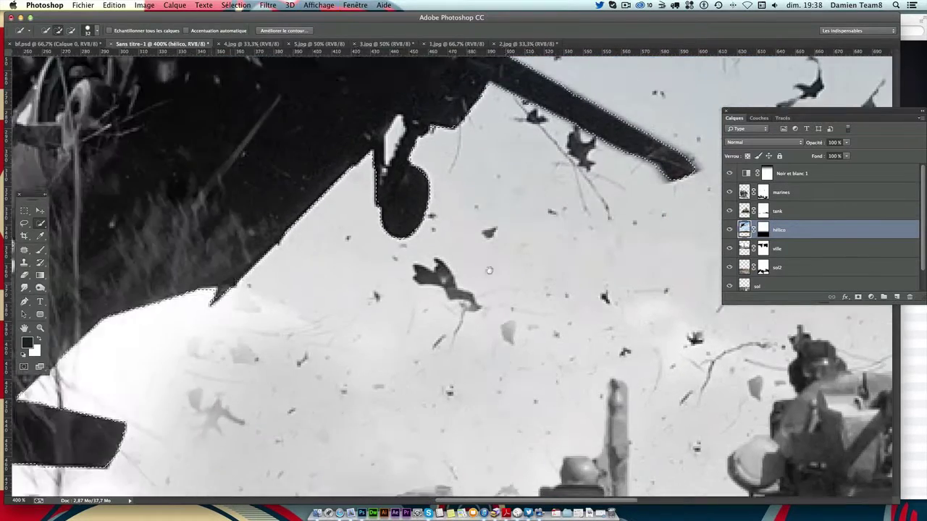
{"action": "scroll", "coordinate": [464, 275], "scroll_direction": "left", "scroll_amount": 10}
{"action": "left_click", "coordinate": [86, 32]}
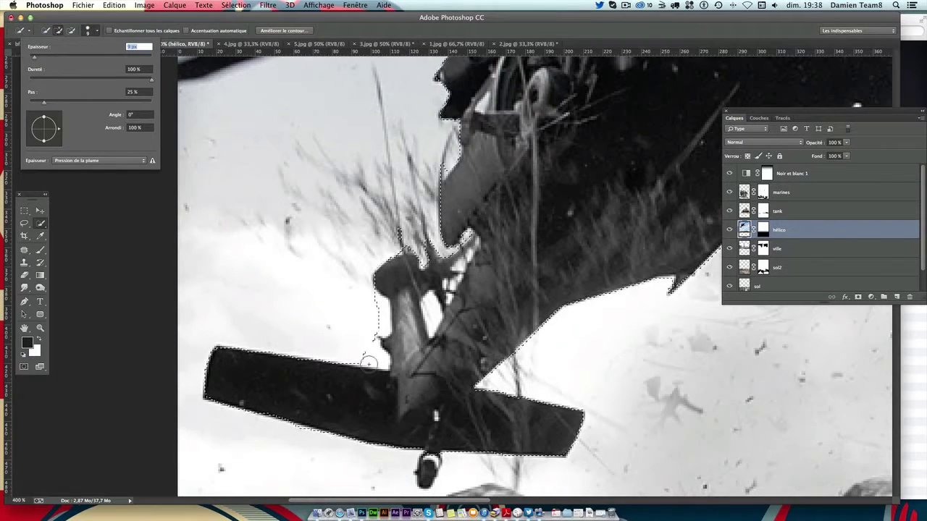
{"action": "mouse_move", "coordinate": [369, 357]}
{"action": "left_mouse_down"}
{"action": "mouse_move", "coordinate": [379, 304]}
{"action": "mouse_move", "coordinate": [429, 300]}
{"action": "left_mouse_up"}
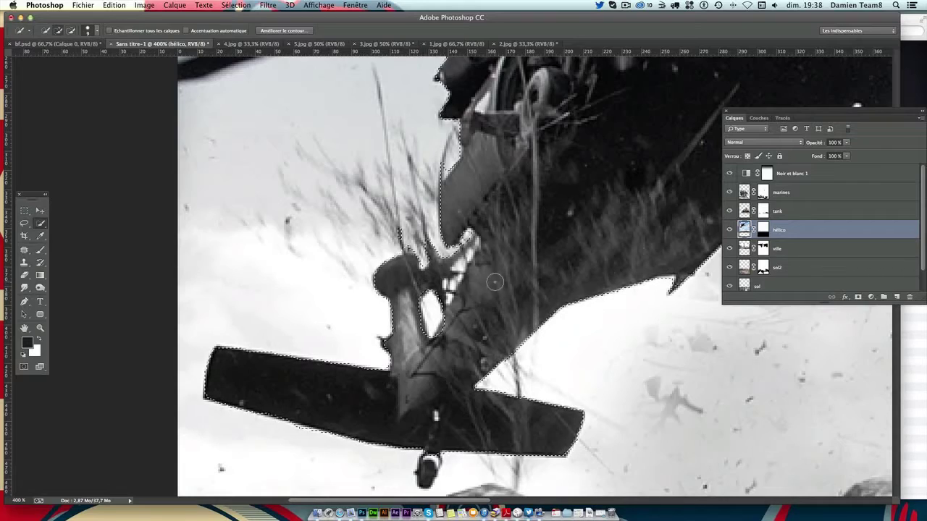
{"action": "key", "text": "ctrl+minus"}
{"action": "key", "text": "ctrl+minus"}
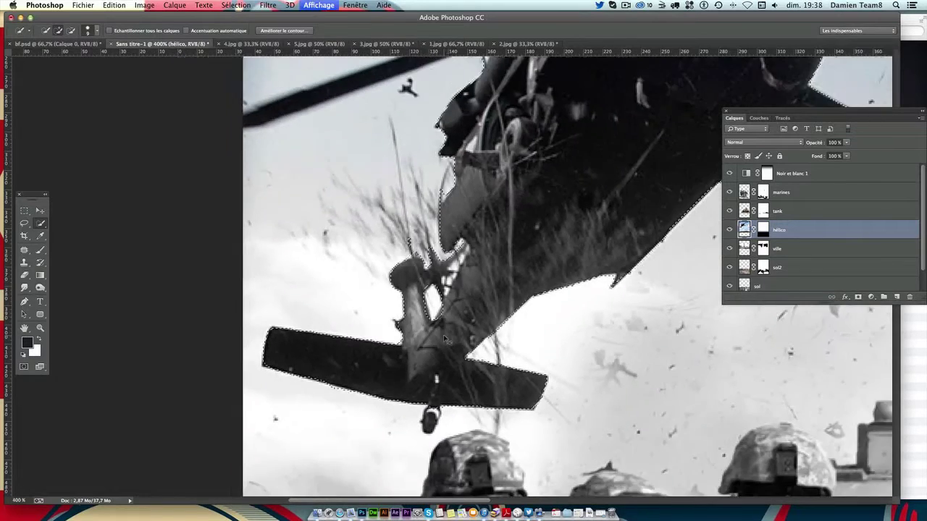
{"action": "key", "text": "ctrl+minus"}
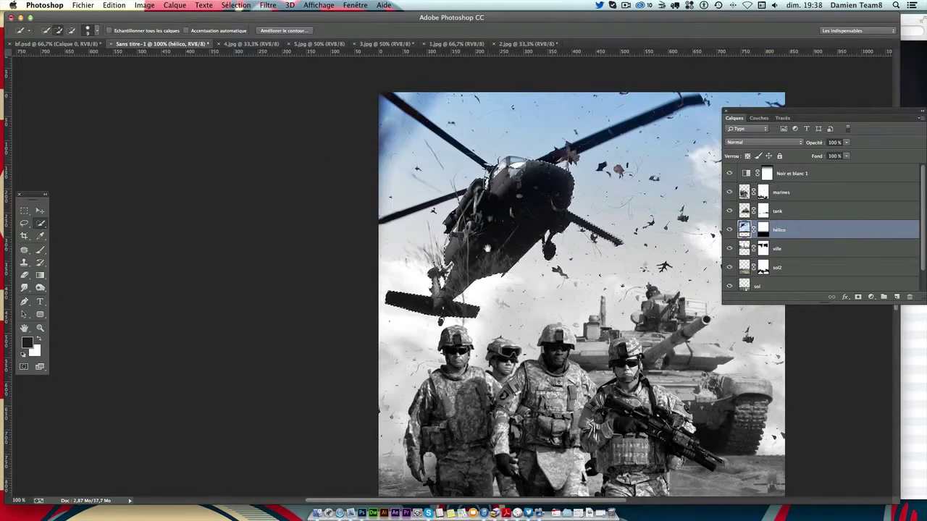
Drag hélico back below ville and target the ville layer mask
{"action": "scroll", "coordinate": [405, 290], "scroll_direction": "right", "scroll_amount": 5}
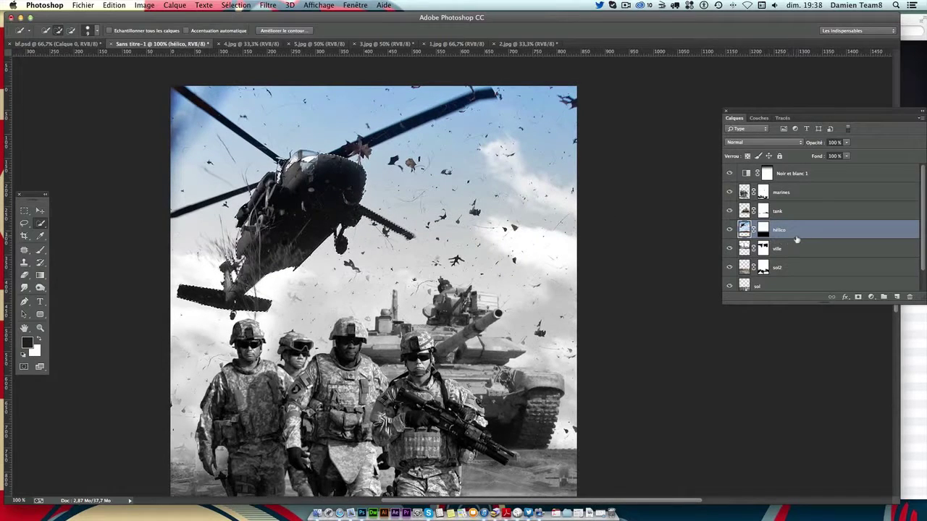
{"action": "left_click_drag", "start_coordinate": [798, 233], "coordinate": [790, 256]}
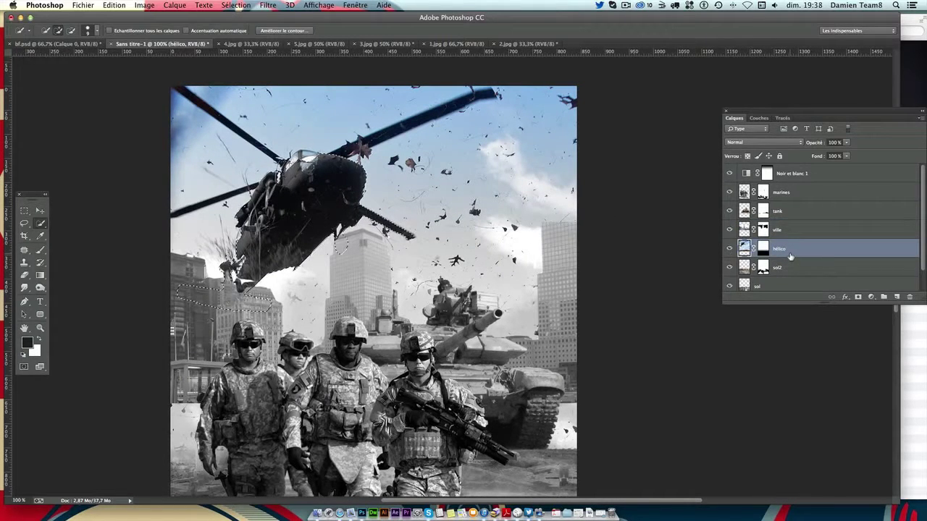
{"action": "left_click", "coordinate": [763, 230]}
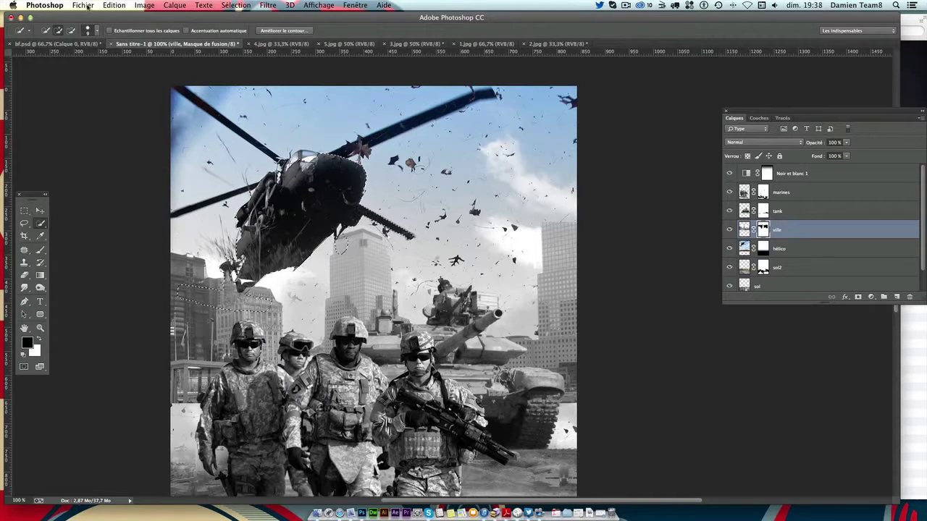
Fill the ville mask with black inside the helicopter selection, then deselect and zoom in
{"action": "left_click", "coordinate": [114, 6]}
{"action": "left_click", "coordinate": [158, 163]}
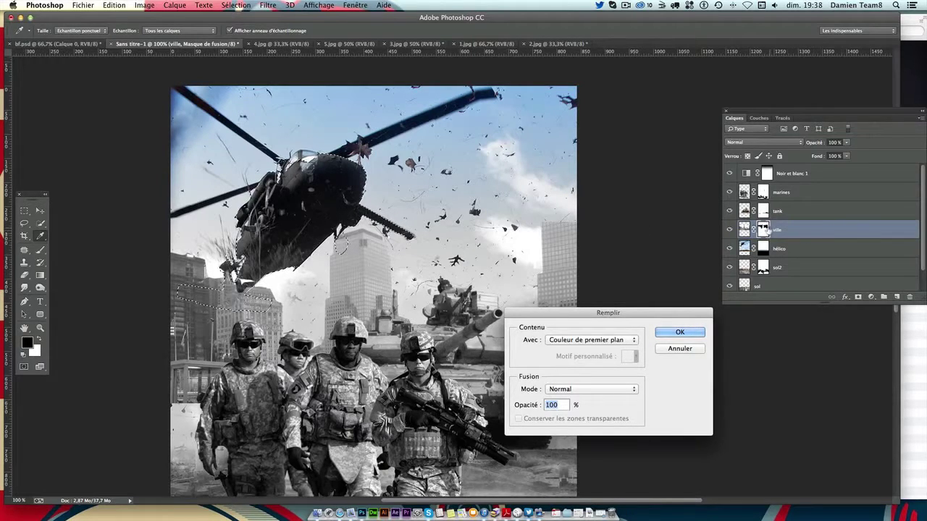
{"action": "left_click", "coordinate": [680, 331]}
{"action": "key", "text": "w"}
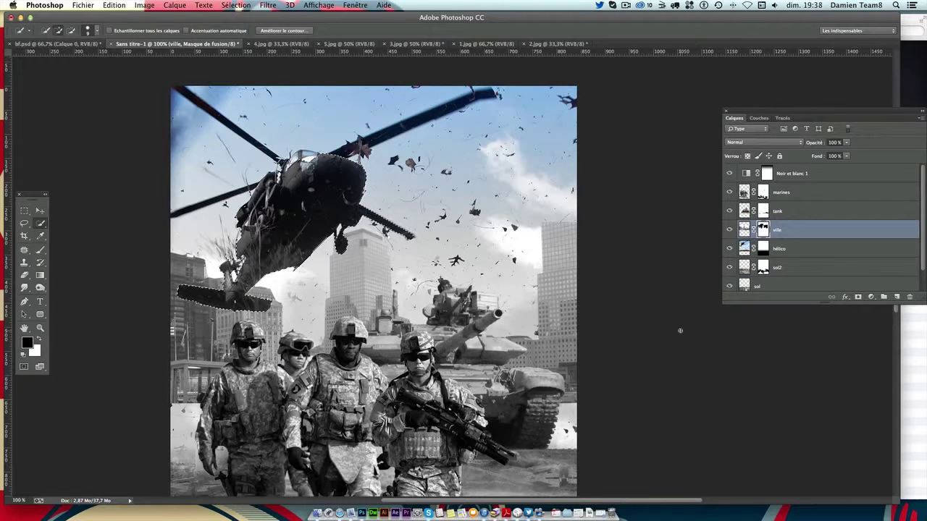
{"action": "key", "text": "ctrl+d"}
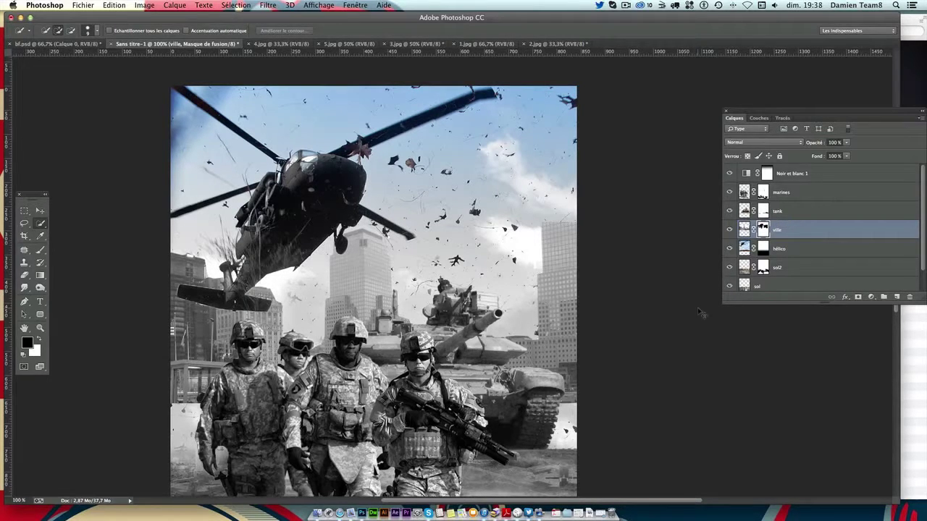
{"action": "key", "text": "ctrl+plus"}
Set up a white 5 px brush for the ville mask after checking the layer
{"action": "scroll", "coordinate": [484, 275], "scroll_direction": "left", "scroll_amount": 3}
{"action": "scroll", "coordinate": [463, 268], "scroll_direction": "left", "scroll_amount": 5}
{"action": "scroll", "coordinate": [446, 259], "scroll_direction": "down", "scroll_amount": 3}
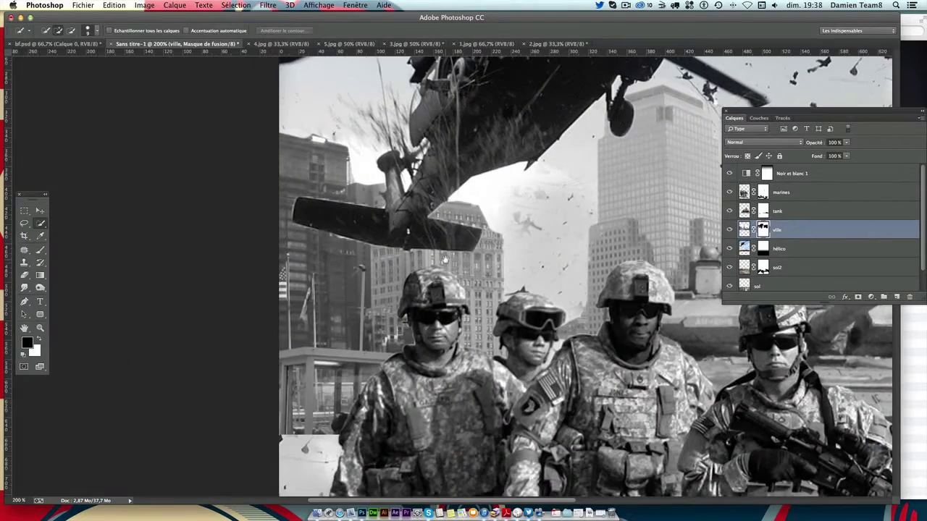
{"action": "scroll", "coordinate": [450, 266], "scroll_direction": "up", "scroll_amount": 1}
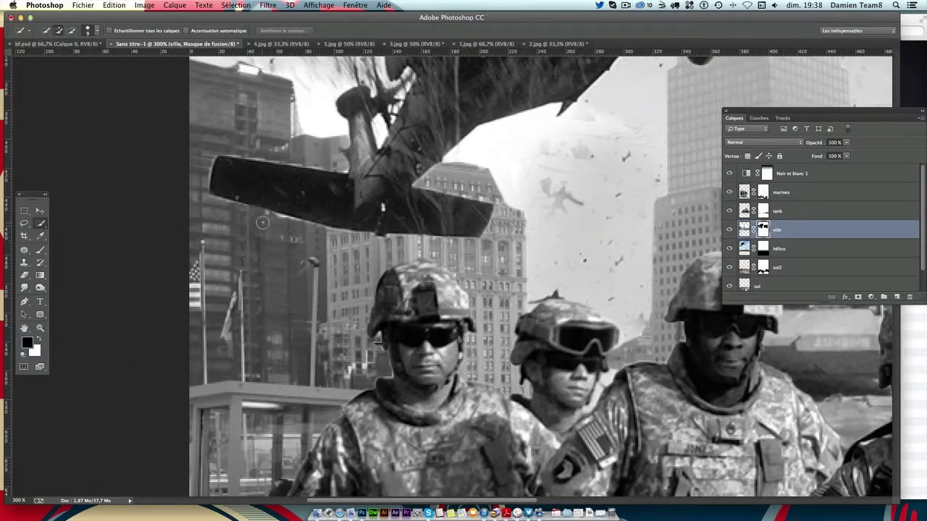
{"action": "left_click", "coordinate": [731, 230]}
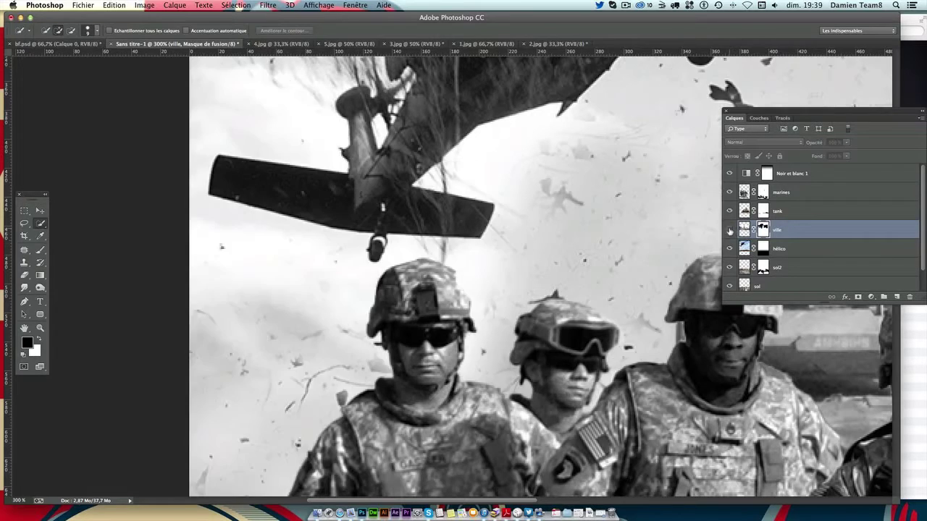
{"action": "left_click", "coordinate": [731, 230]}
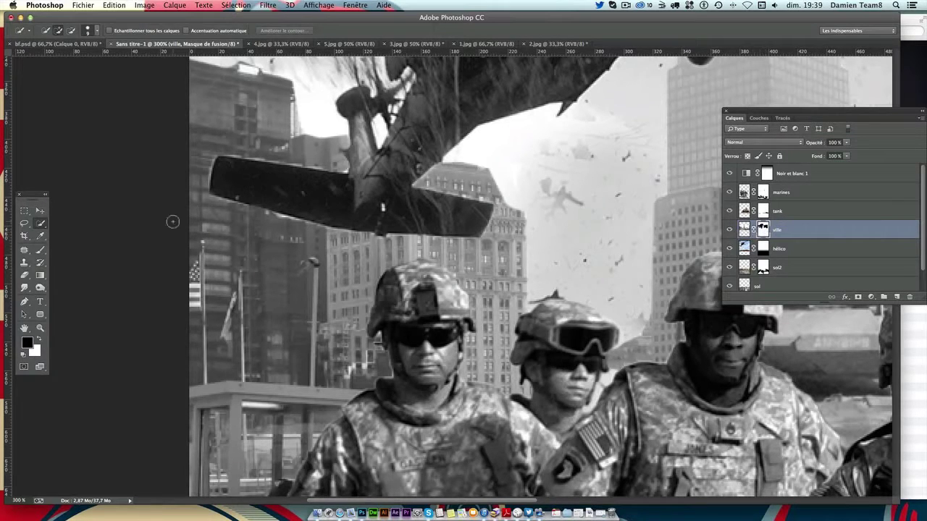
{"action": "left_click", "coordinate": [41, 249]}
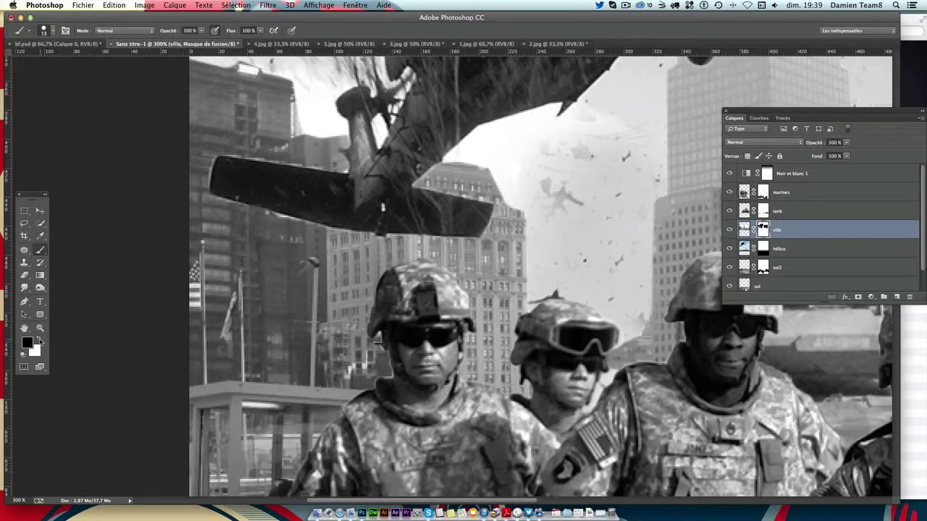
{"action": "left_click", "coordinate": [39, 339]}
{"action": "left_click", "coordinate": [44, 31]}
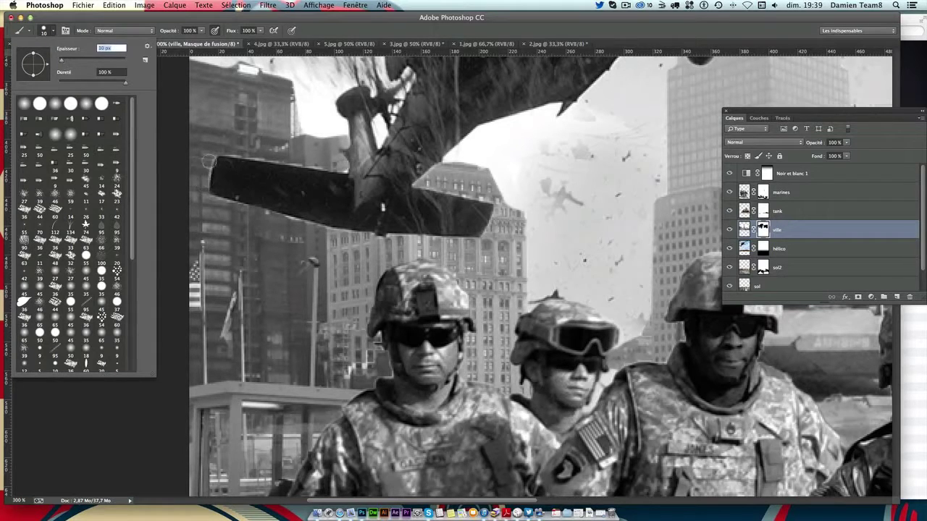
{"action": "left_click_drag", "start_coordinate": [63, 64], "coordinate": [60, 67]}
{"action": "key", "text": "Return"}
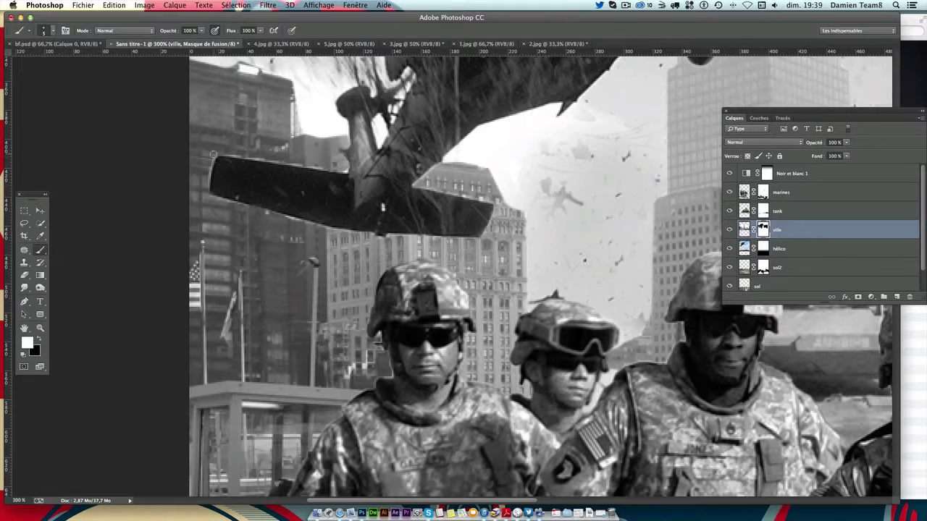
Paint the ville mask along the wing's left and lower edges, then zoom out to 66.7%
{"action": "left_click_drag", "start_coordinate": [213, 155], "coordinate": [212, 190]}
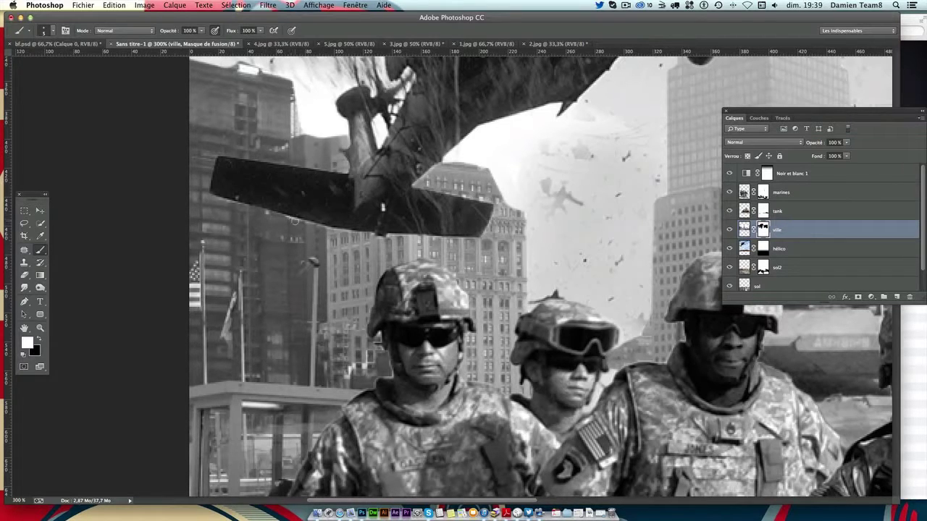
{"action": "left_click_drag", "start_coordinate": [294, 221], "coordinate": [343, 232]}
{"action": "left_click_drag", "start_coordinate": [394, 233], "coordinate": [492, 239]}
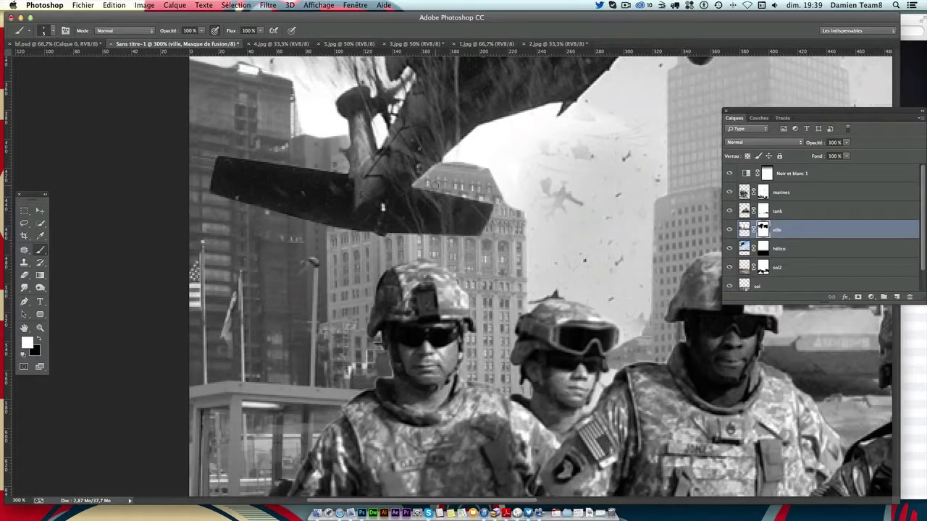
{"action": "key", "text": "ctrl+minus"}
{"action": "key", "text": "ctrl+minus"}
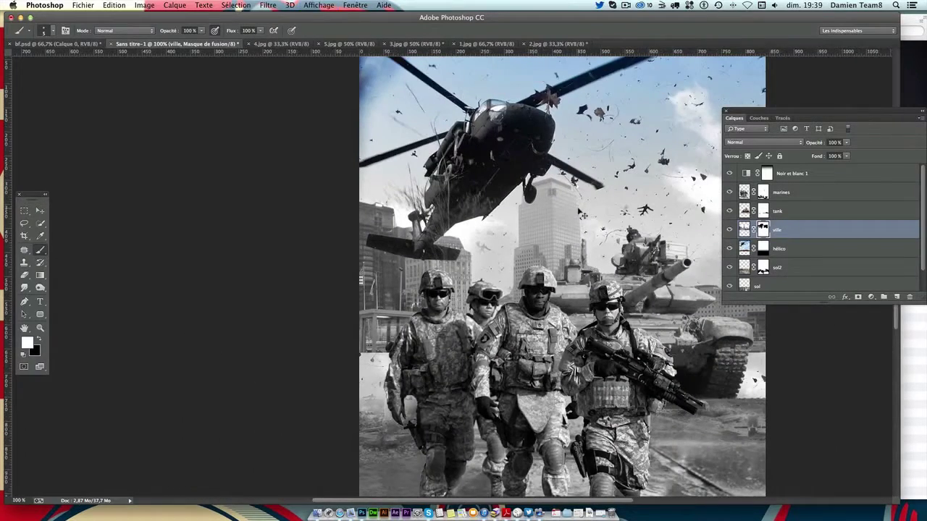
{"action": "key", "text": "ctrl+minus"}
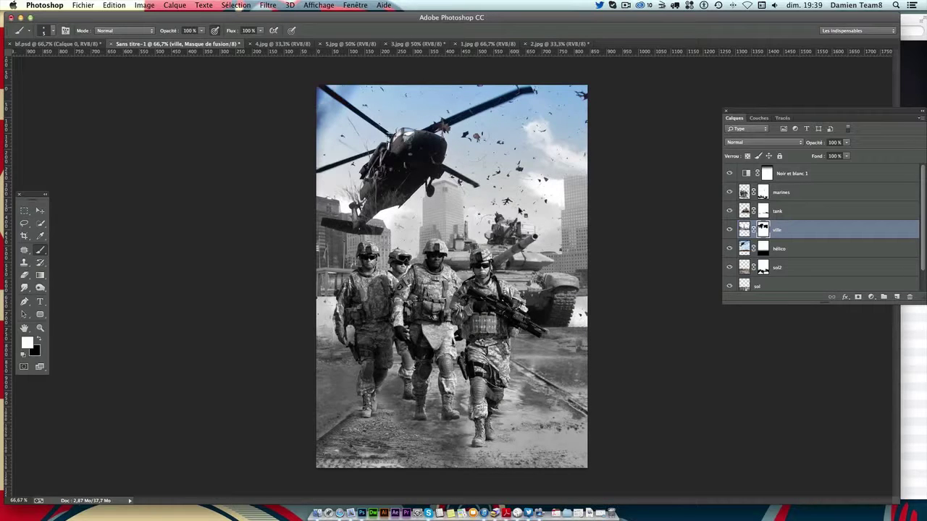
Select the hélico layer from the canvas and toggle its visibility to inspect it
{"action": "key", "text": "v"}
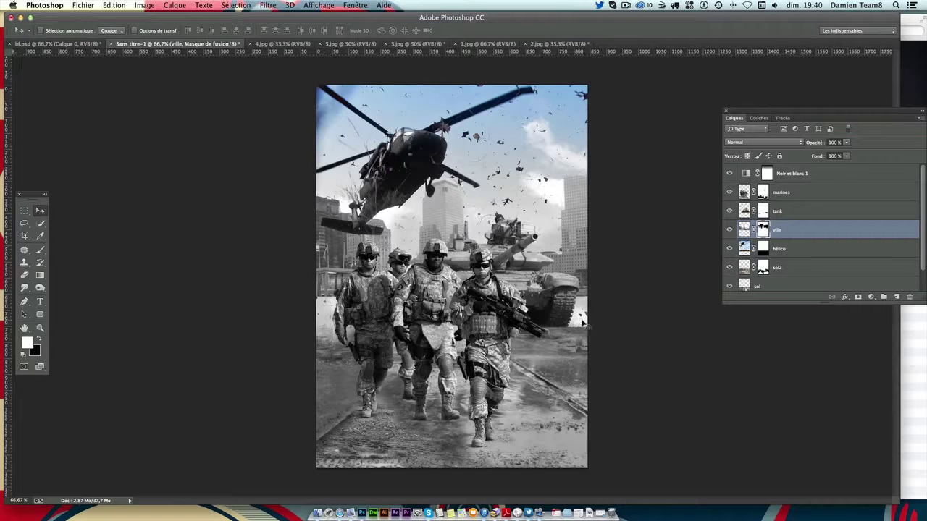
{"action": "key", "text": "alt+period"}
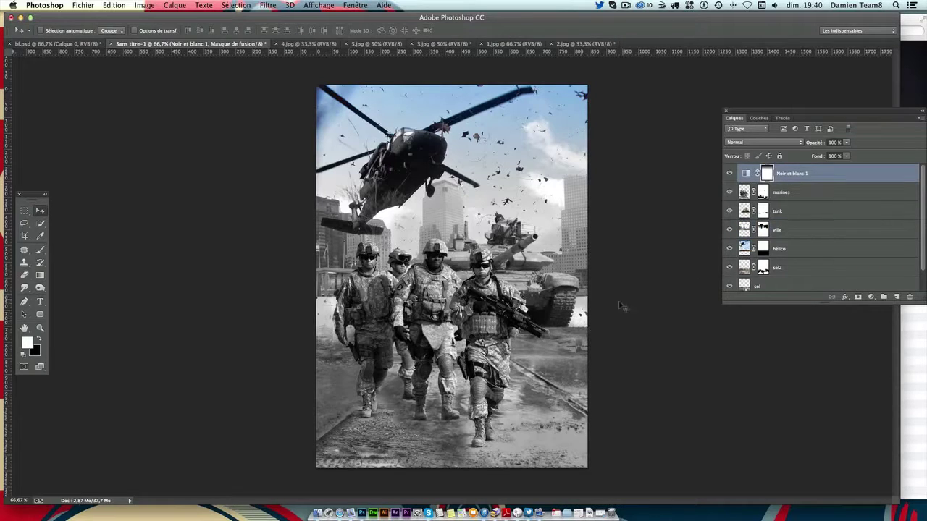
{"action": "right_click", "coordinate": [581, 325]}
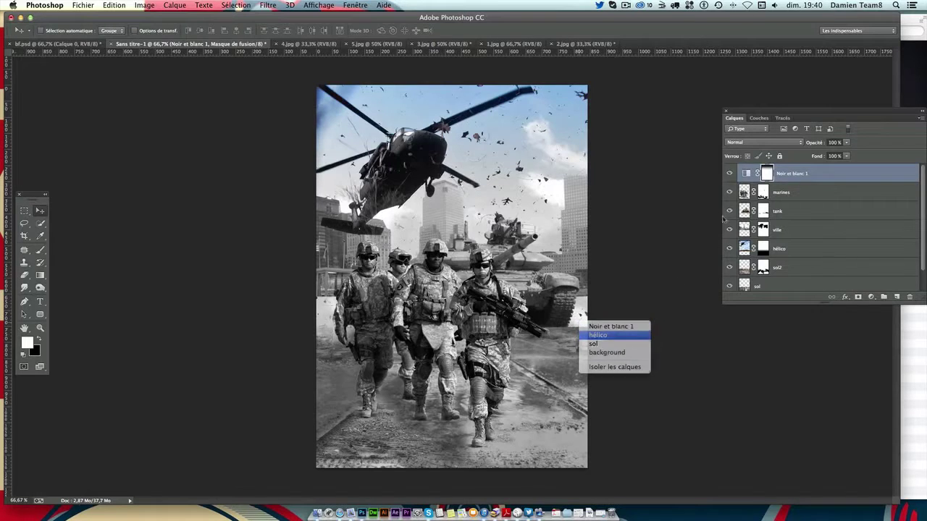
{"action": "left_click", "coordinate": [598, 335]}
{"action": "left_click", "coordinate": [728, 249]}
{"action": "left_click", "coordinate": [729, 249]}
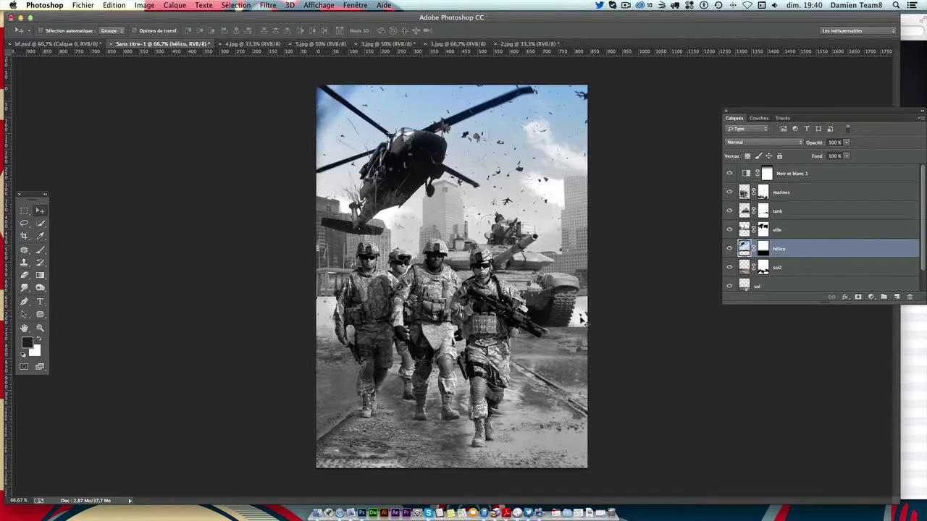
{"action": "right_click", "coordinate": [581, 319]}
{"action": "left_click", "coordinate": [598, 331]}
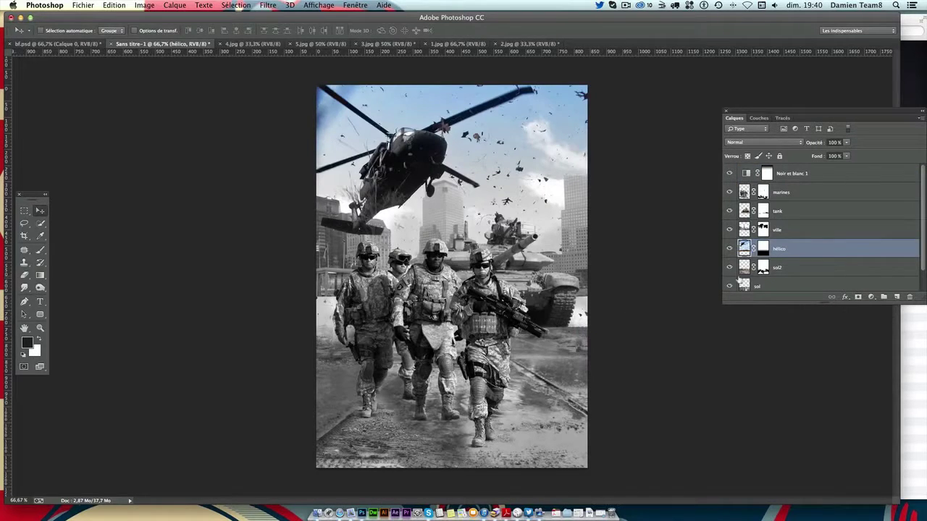
{"action": "left_click", "coordinate": [729, 249]}
{"action": "left_click", "coordinate": [729, 249]}
{"action": "left_click", "coordinate": [728, 249]}
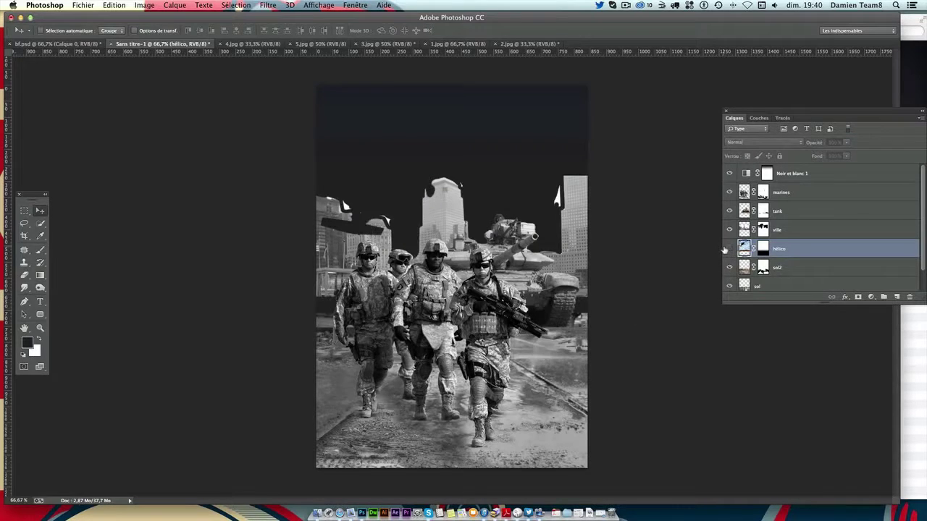
{"action": "left_click", "coordinate": [728, 249]}
Paint the hélico mask near the tank's right edge with a brush at about 43% opacity
{"action": "left_click", "coordinate": [763, 248]}
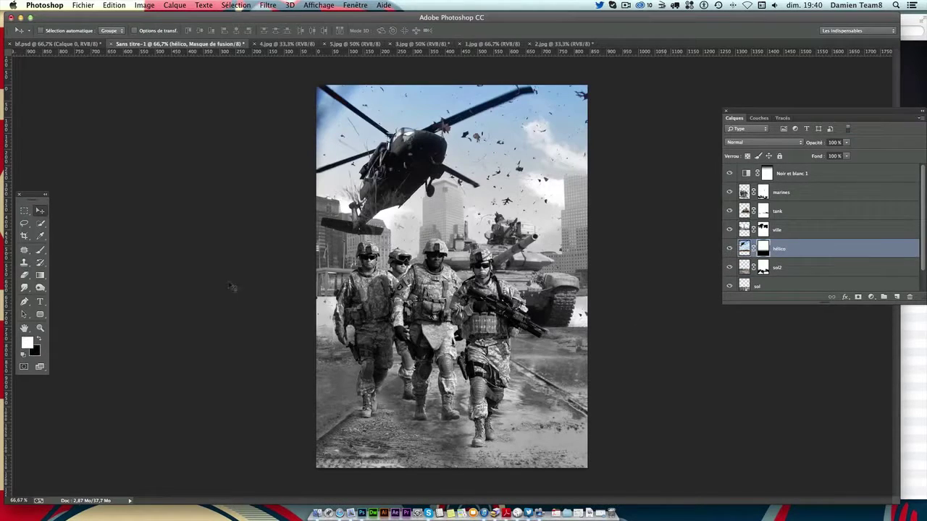
{"action": "left_click", "coordinate": [40, 249]}
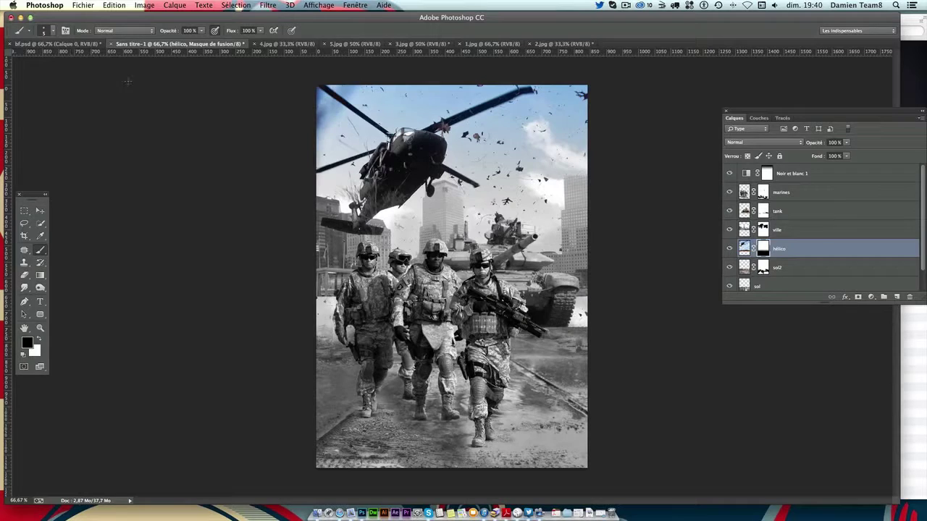
{"action": "left_click", "coordinate": [42, 31]}
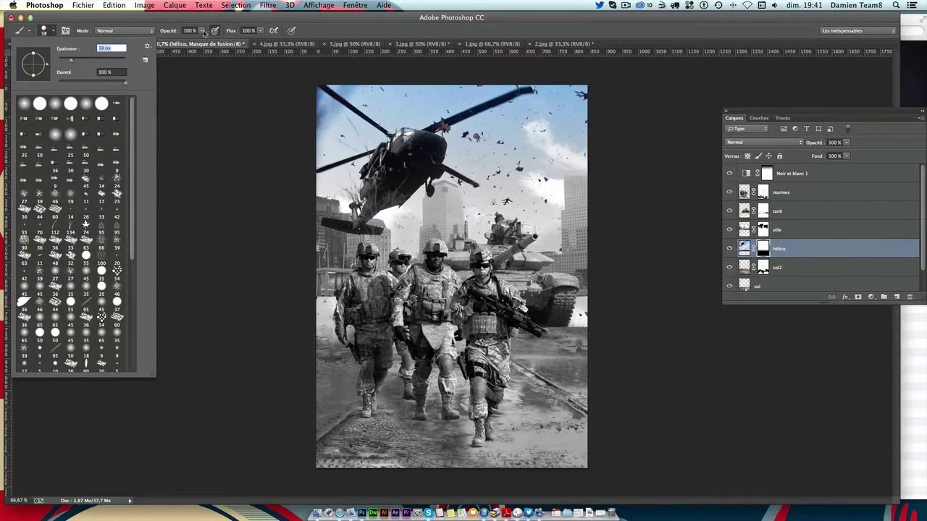
{"action": "left_click_drag", "start_coordinate": [201, 31], "coordinate": [194, 41]}
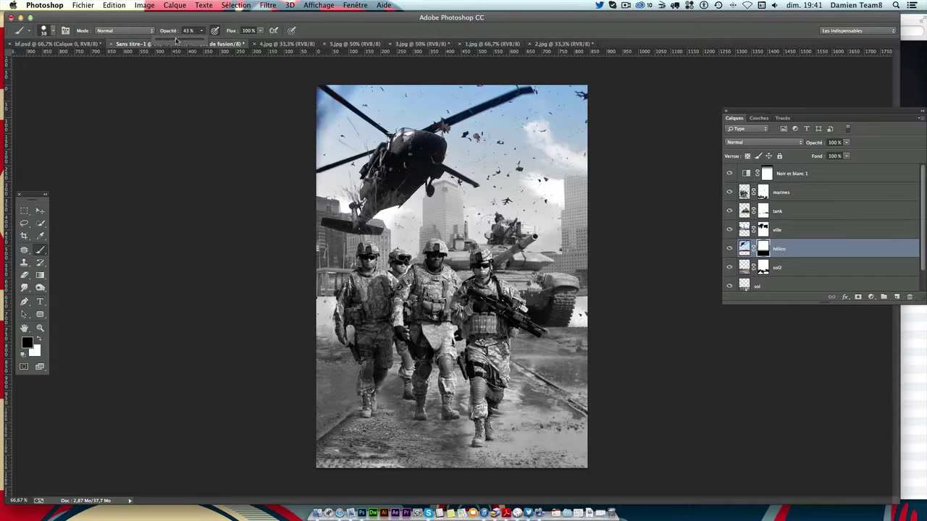
{"action": "mouse_move", "coordinate": [590, 326]}
{"action": "left_mouse_down"}
{"action": "mouse_move", "coordinate": [578, 320]}
{"action": "mouse_move", "coordinate": [588, 319]}
{"action": "left_mouse_up"}
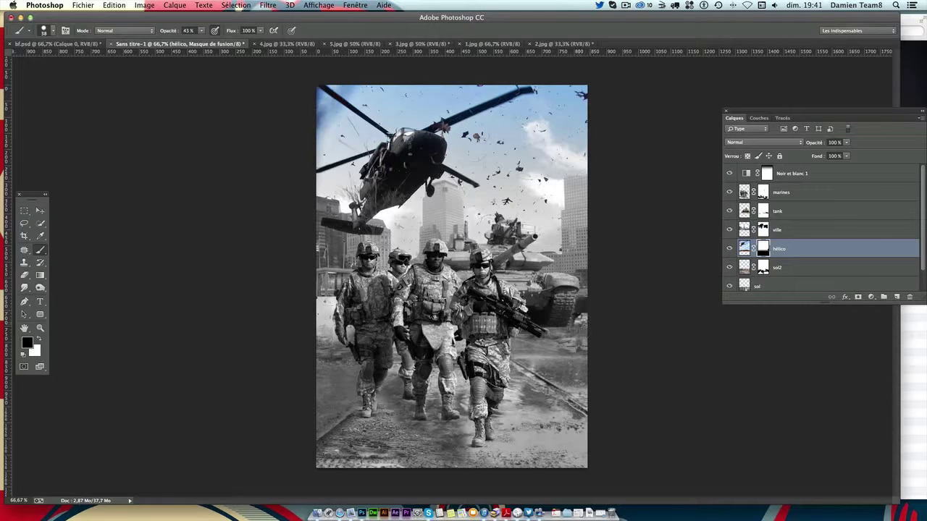
{"action": "left_click", "coordinate": [729, 249]}
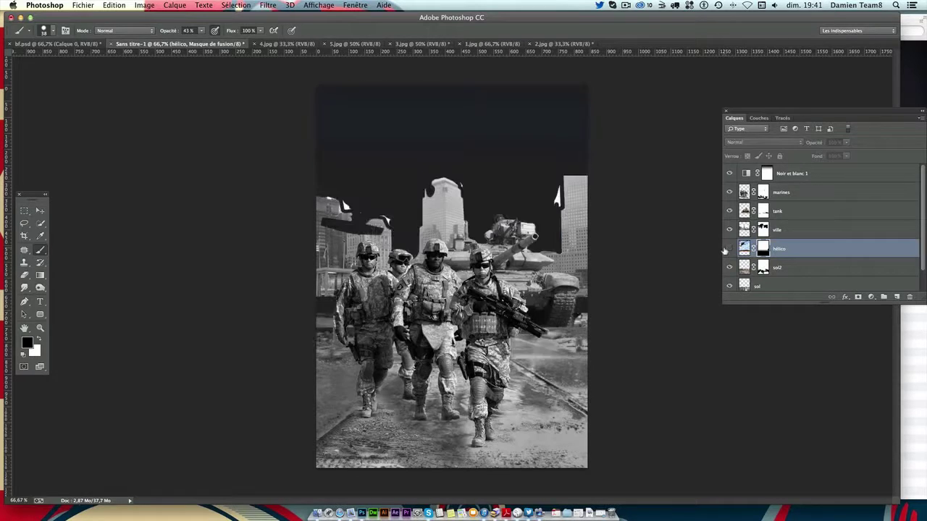
{"action": "left_click", "coordinate": [729, 248]}
{"action": "left_click", "coordinate": [729, 248]}
{"action": "left_click", "coordinate": [729, 249]}
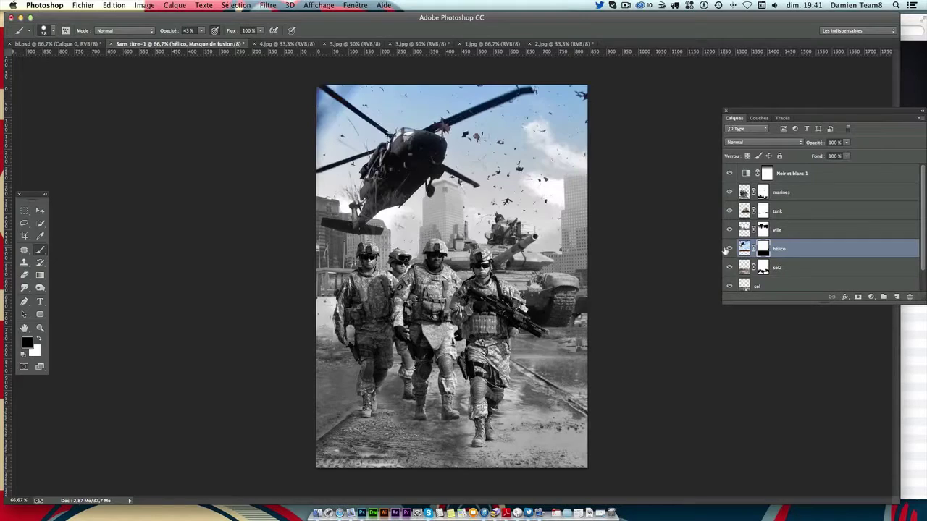
Select the sol ground layer and toggle its visibility to compare
{"action": "left_click", "coordinate": [40, 212]}
{"action": "left_click", "coordinate": [579, 319], "text": "super"}
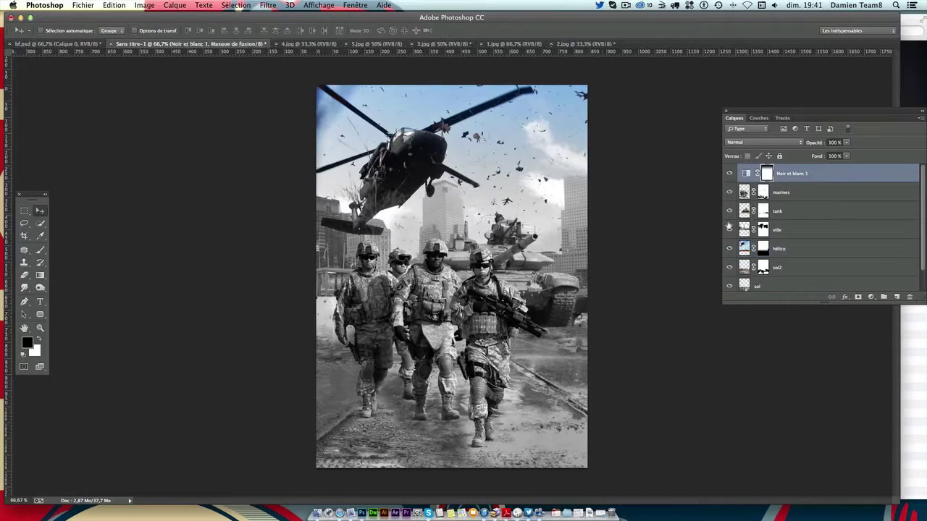
{"action": "right_click", "coordinate": [583, 327]}
{"action": "left_click", "coordinate": [593, 334]}
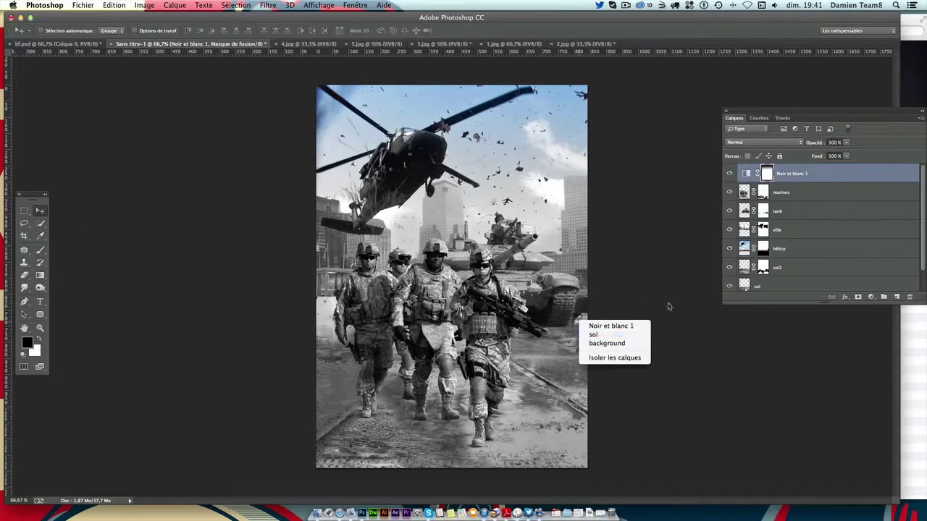
{"action": "left_click", "coordinate": [730, 282]}
{"action": "left_click", "coordinate": [730, 282]}
{"action": "left_click", "coordinate": [730, 282]}
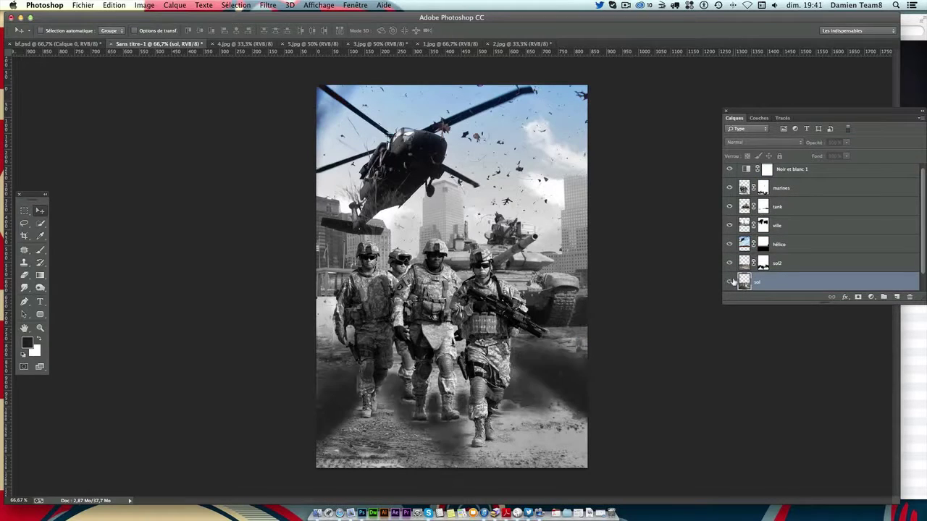
{"action": "left_click", "coordinate": [730, 281]}
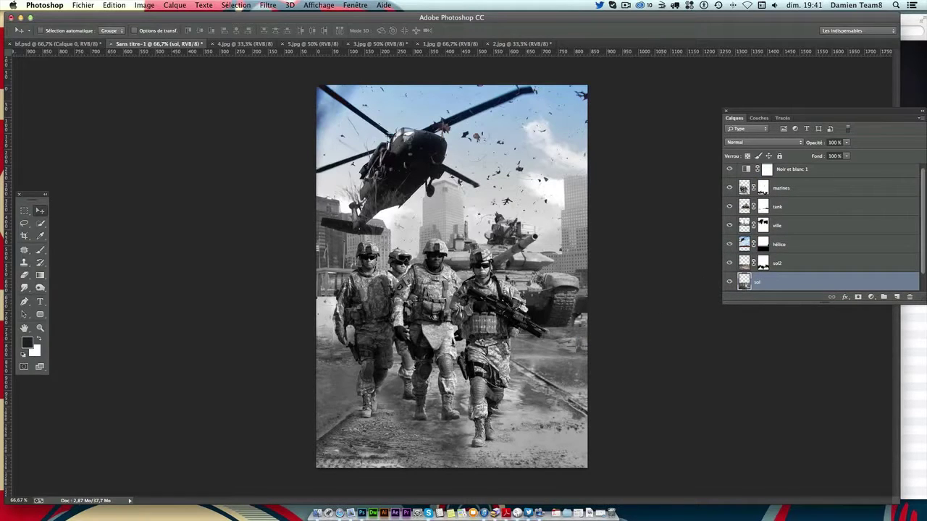
{"action": "left_click", "coordinate": [23, 263]}
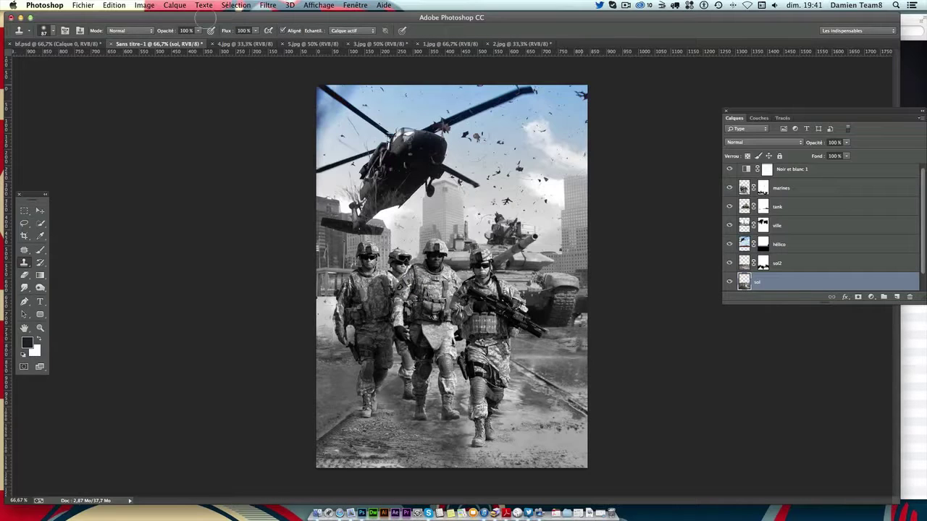
{"action": "left_click", "coordinate": [372, 337]}
{"action": "key", "text": "ctrl+z"}
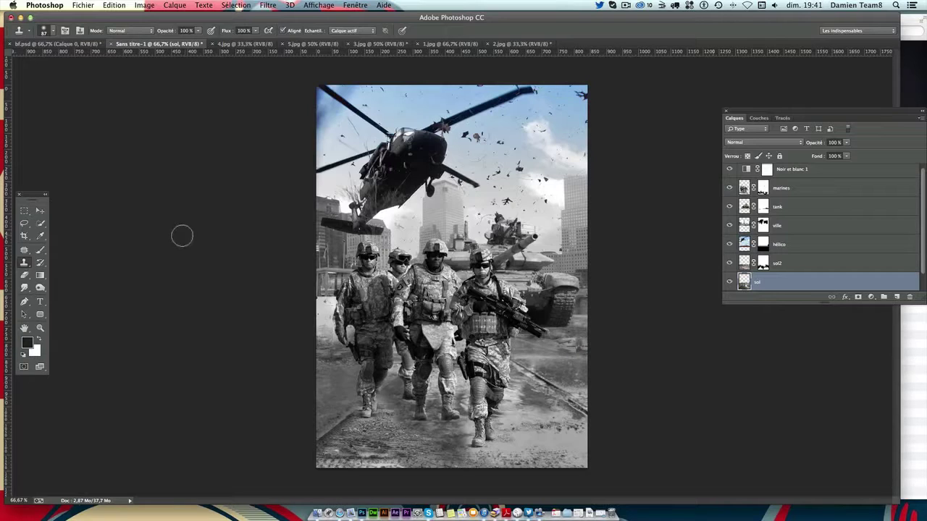
{"action": "left_click", "coordinate": [40, 211]}
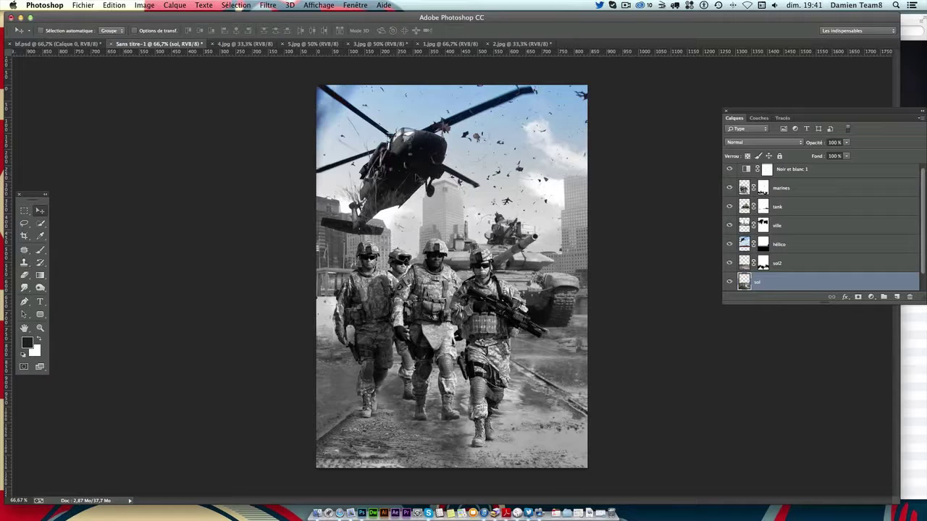
{"action": "left_click", "coordinate": [730, 245]}
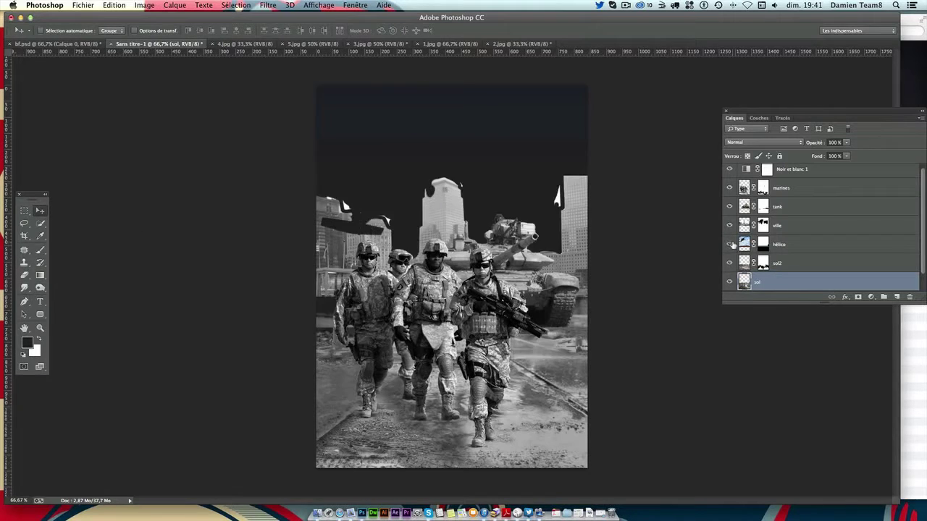
{"action": "left_click", "coordinate": [729, 245]}
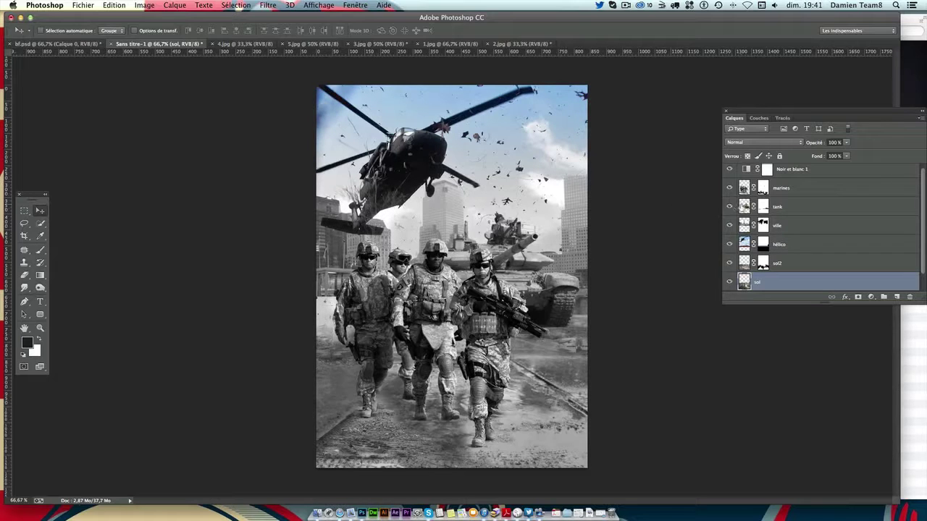
{"action": "key", "text": "super+plus"}
{"action": "key", "text": "super+plus"}
{"action": "scroll", "coordinate": [444, 188], "scroll_direction": "up", "scroll_amount": 5}
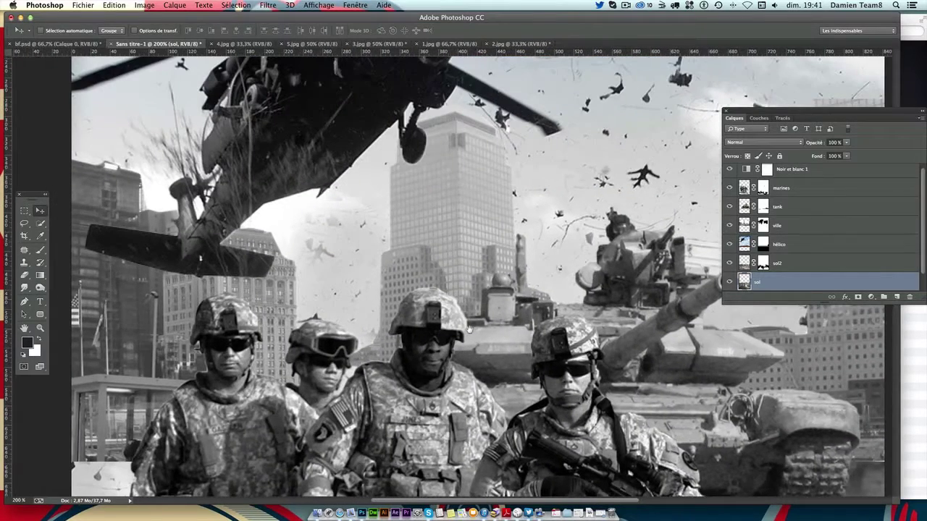
{"action": "scroll", "coordinate": [452, 285], "scroll_direction": "up", "scroll_amount": 3}
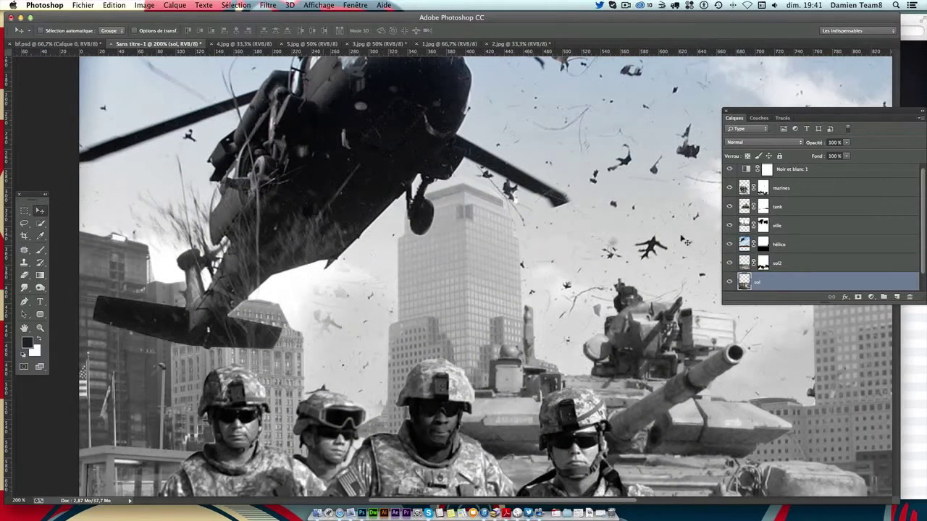
{"action": "left_click", "coordinate": [745, 246]}
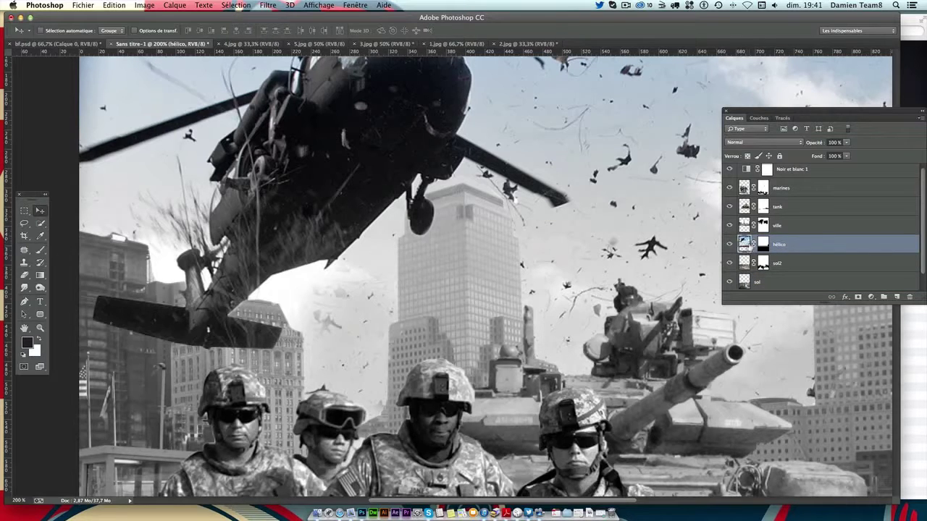
{"action": "left_click", "coordinate": [41, 254]}
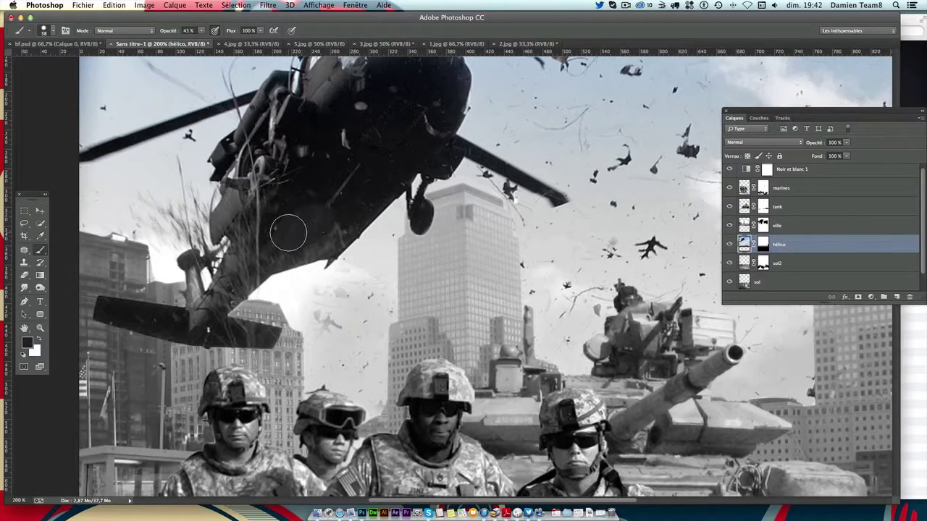
{"action": "left_click", "coordinate": [329, 177]}
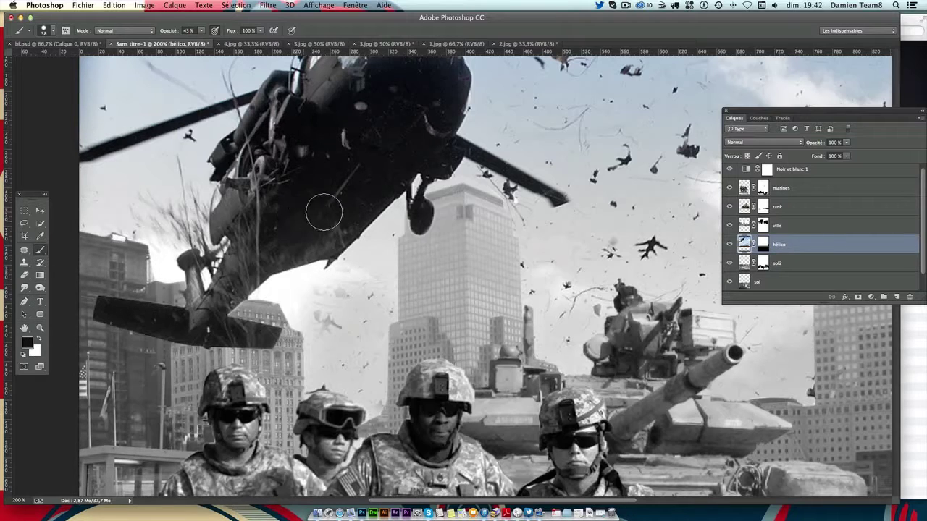
{"action": "left_click", "coordinate": [27, 343]}
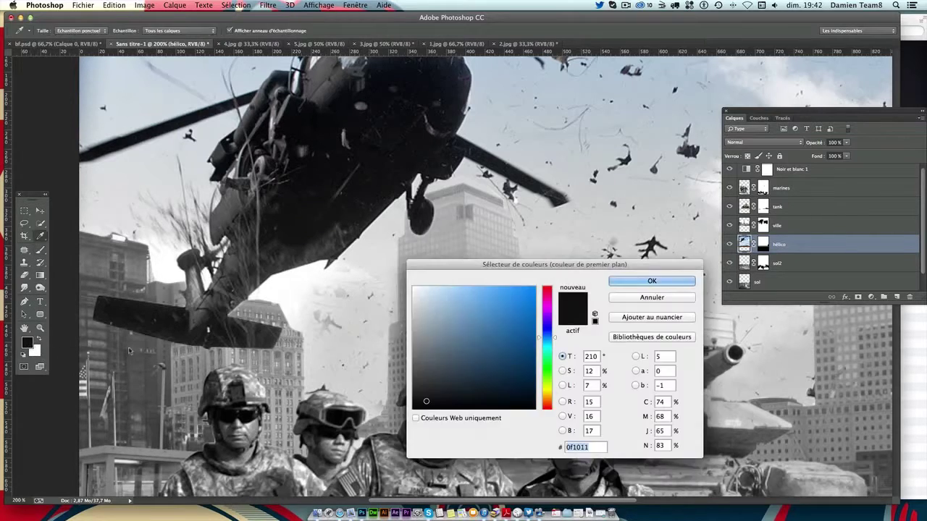
{"action": "left_click", "coordinate": [651, 281]}
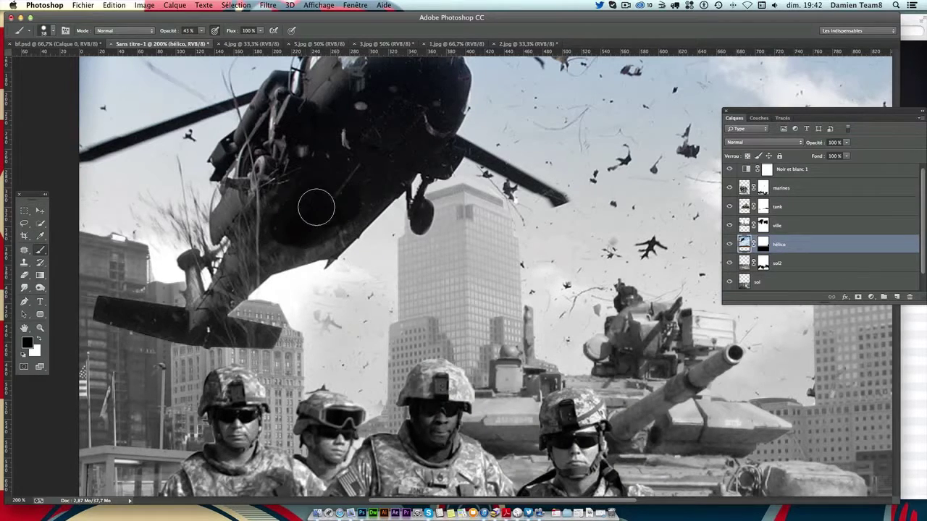
{"action": "left_click", "coordinate": [48, 33]}
{"action": "left_click", "coordinate": [25, 104]}
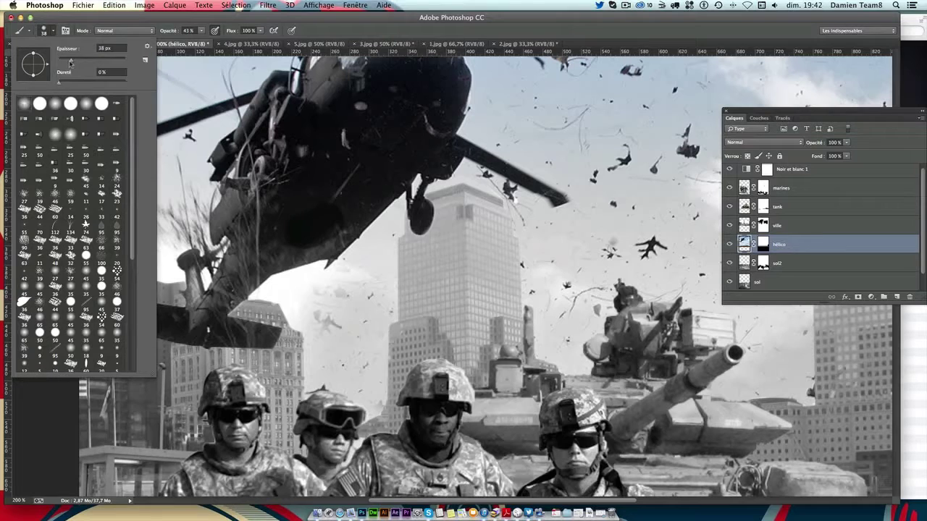
{"action": "left_click_drag", "start_coordinate": [66, 65], "coordinate": [63, 66]}
{"action": "left_click", "coordinate": [313, 208]}
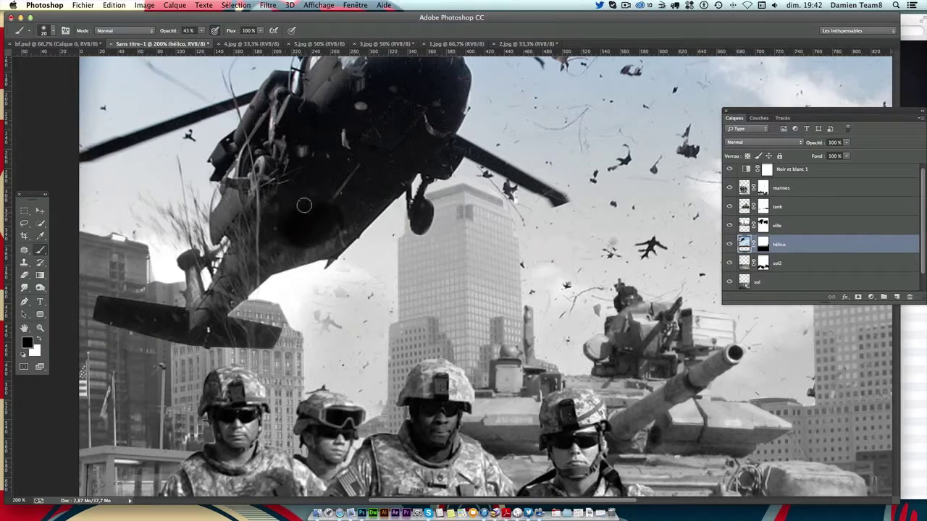
{"action": "mouse_move", "coordinate": [271, 251]}
{"action": "left_mouse_down"}
{"action": "mouse_move", "coordinate": [301, 248]}
{"action": "mouse_move", "coordinate": [341, 209]}
{"action": "mouse_move", "coordinate": [334, 233]}
{"action": "mouse_move", "coordinate": [318, 239]}
{"action": "mouse_move", "coordinate": [261, 221]}
{"action": "left_mouse_up"}
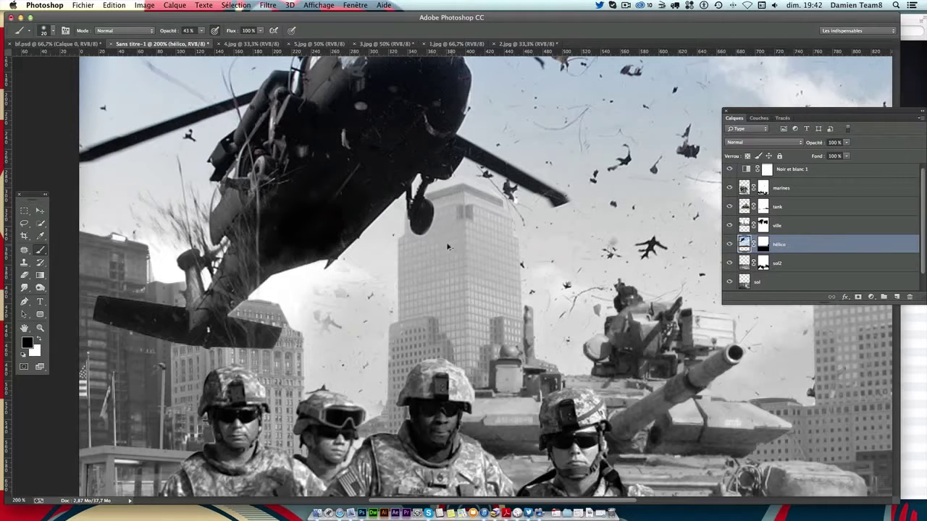
{"action": "mouse_move", "coordinate": [287, 271]}
{"action": "left_mouse_down"}
{"action": "mouse_move", "coordinate": [350, 229]}
{"action": "mouse_move", "coordinate": [303, 247]}
{"action": "mouse_move", "coordinate": [326, 263]}
{"action": "left_mouse_up"}
{"action": "key", "text": "ctrl+alt+z"}
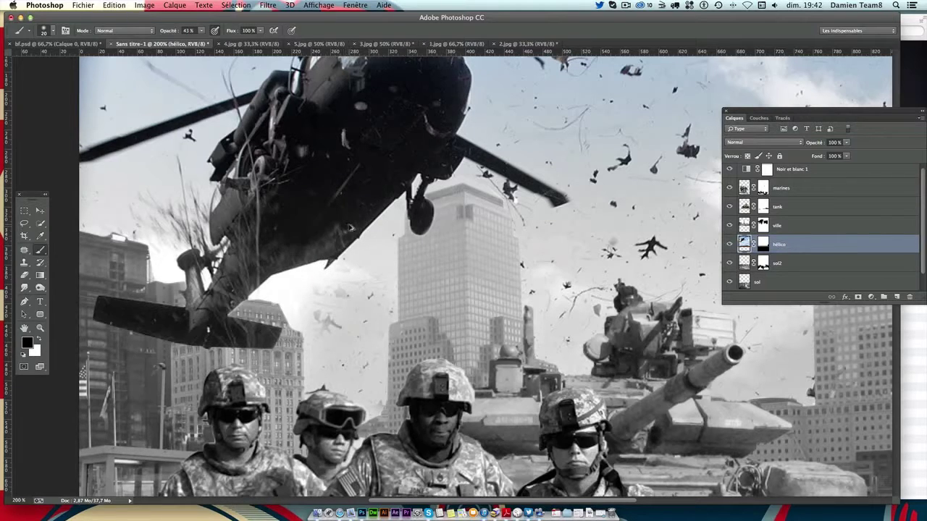
{"action": "key", "text": "ctrl+alt+z"}
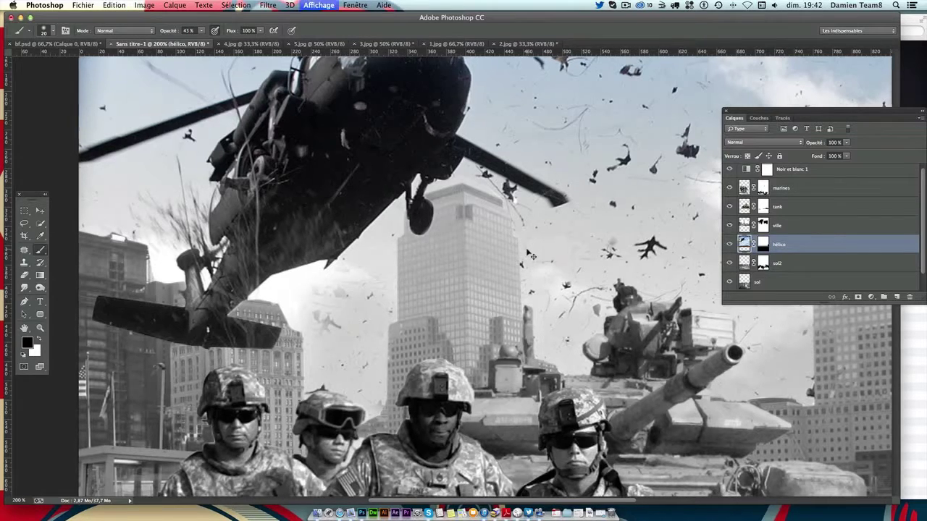
{"action": "key", "text": "ctrl+minus"}
{"action": "key", "text": "ctrl+minus"}
{"action": "key", "text": "ctrl+plus"}
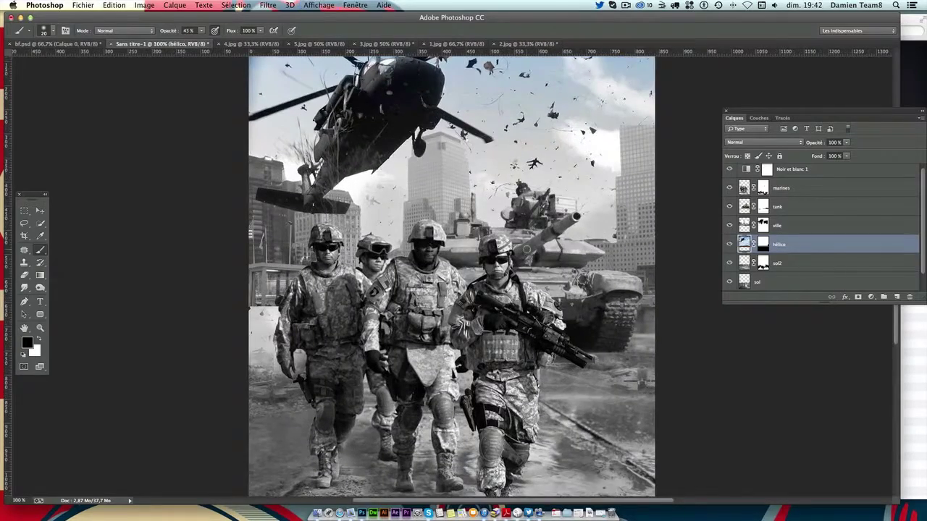
{"action": "key", "text": "ctrl+minus"}
{"action": "key", "text": "ctrl+plus"}
{"action": "scroll", "coordinate": [521, 274], "scroll_direction": "right", "scroll_amount": 2}
{"action": "scroll", "coordinate": [507, 273], "scroll_direction": "right", "scroll_amount": 3}
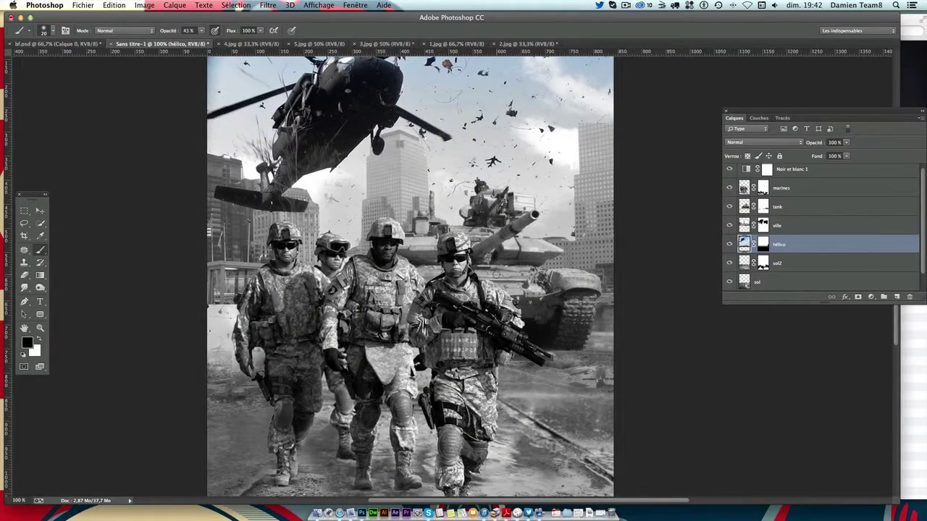
{"action": "key", "text": "ctrl+minus"}
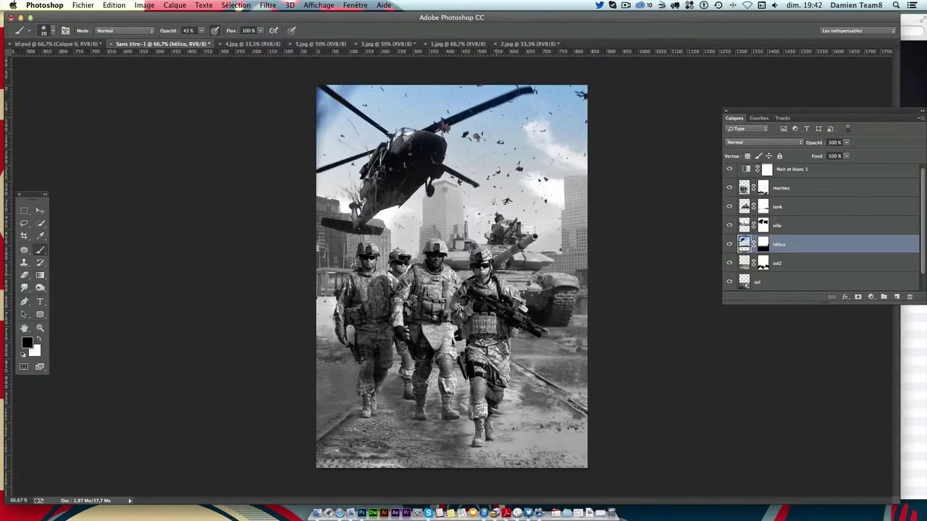
{"action": "key", "text": "ctrl+plus"}
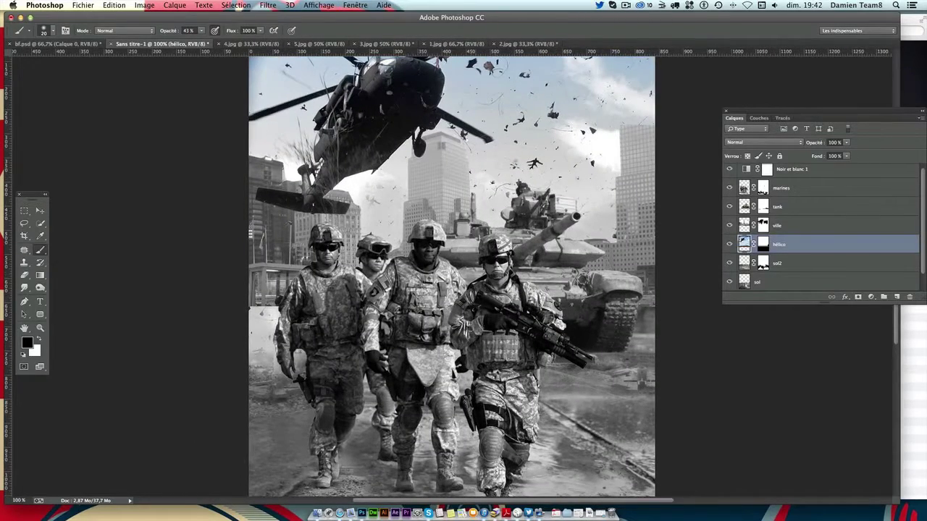
{"action": "scroll", "coordinate": [452, 275], "scroll_direction": "down", "scroll_amount": 2}
{"action": "key", "text": "super+minus"}
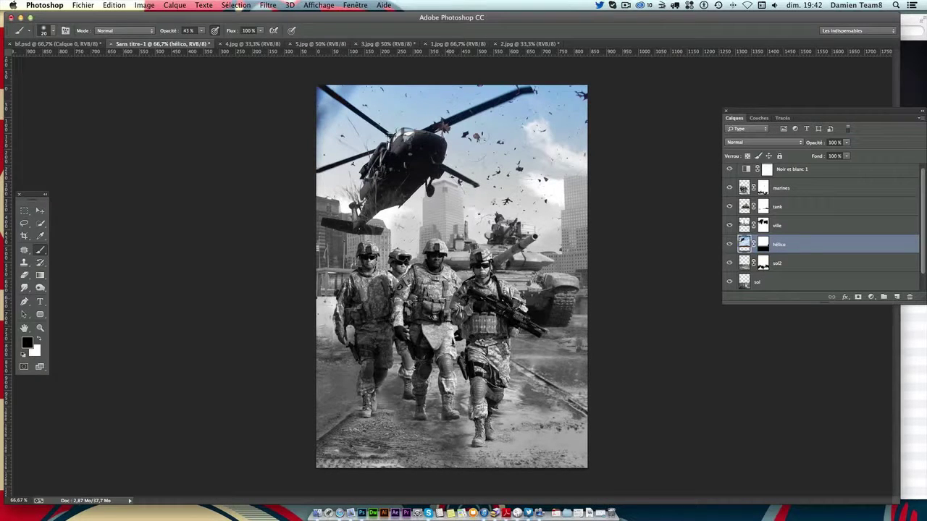
{"action": "left_click", "coordinate": [40, 211]}
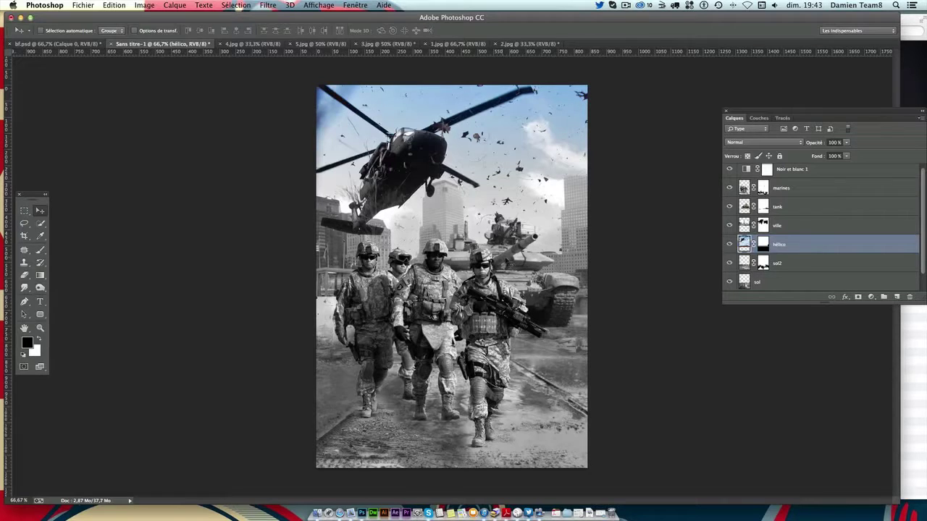
{"action": "key", "text": "ctrl+plus"}
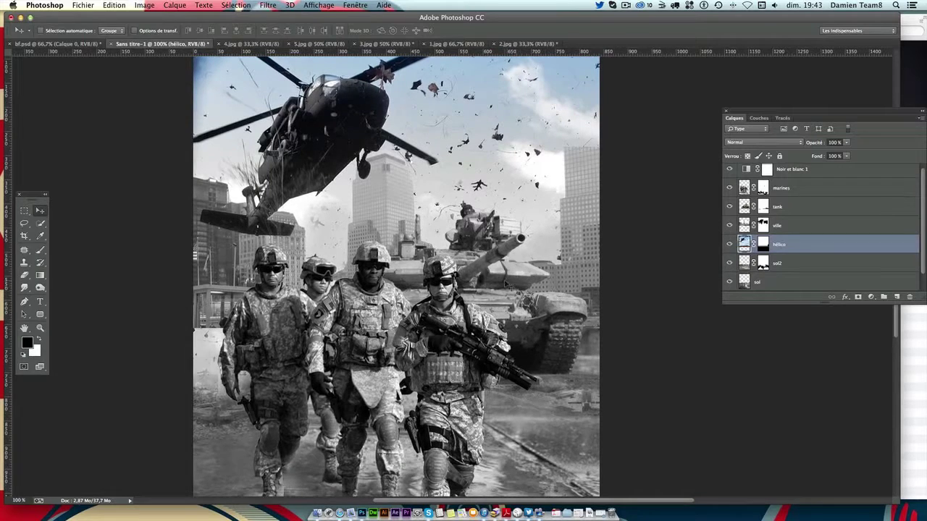
Select the tank layer and apply a Flou gaussien with a radius of about 1.1 px
{"action": "right_click", "coordinate": [504, 280]}
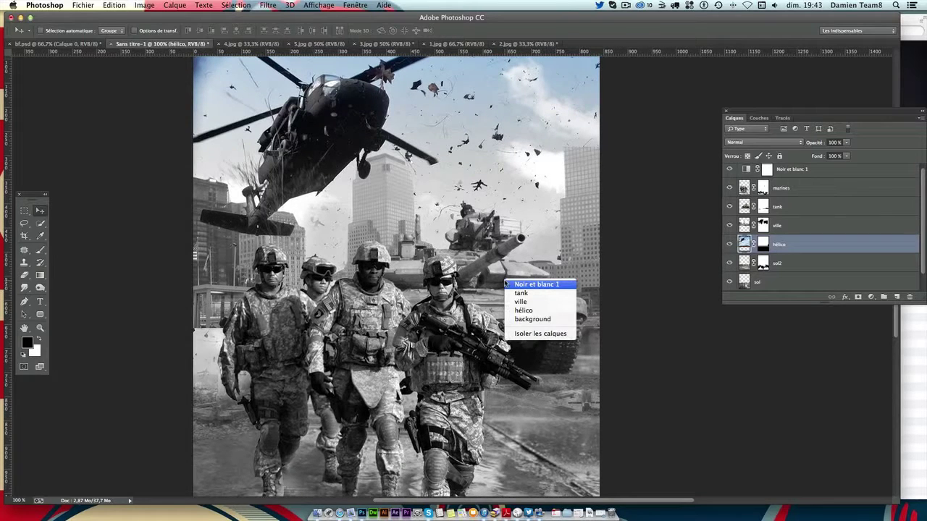
{"action": "left_click", "coordinate": [482, 261]}
{"action": "right_click", "coordinate": [475, 236]}
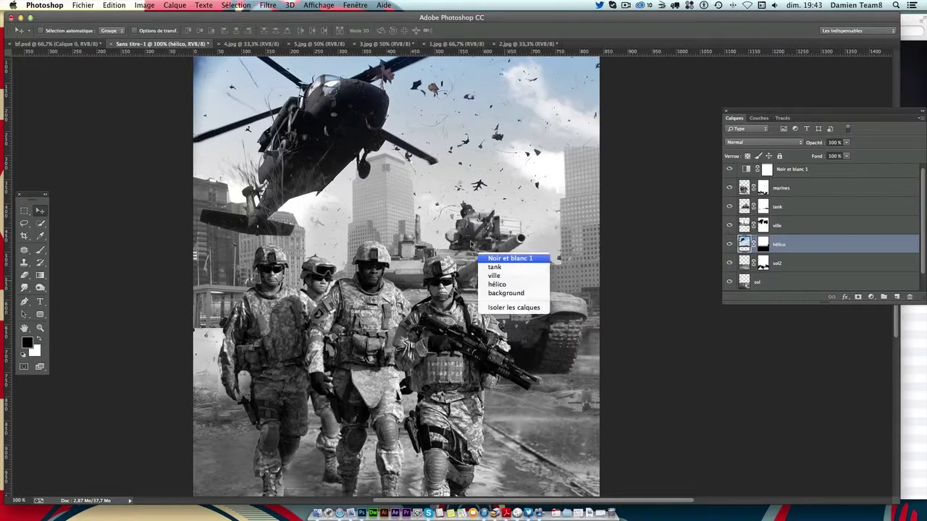
{"action": "left_click", "coordinate": [492, 250]}
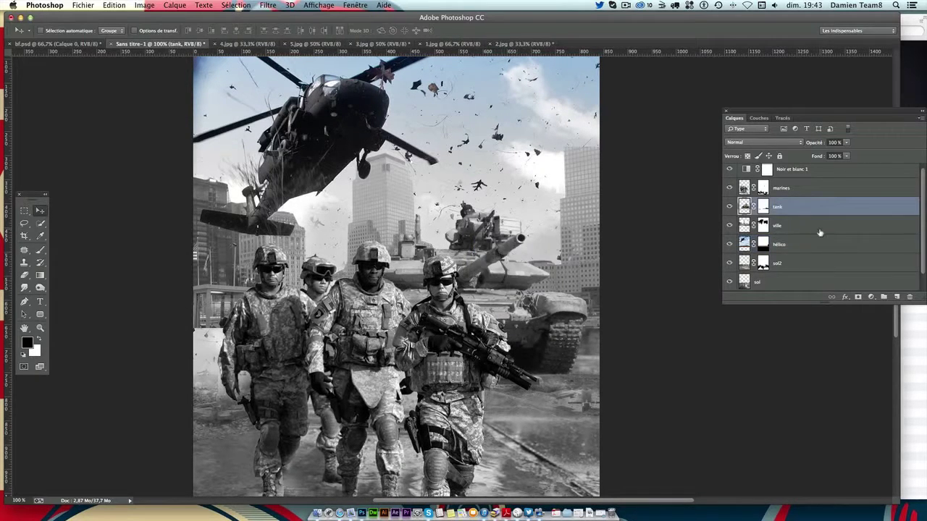
{"action": "left_click", "coordinate": [268, 6]}
{"action": "mouse_move", "coordinate": [272, 154]}
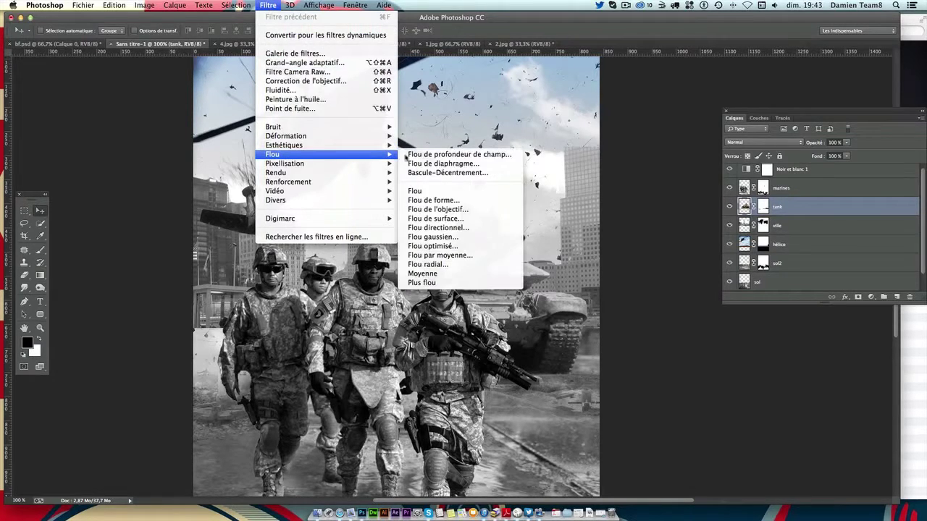
{"action": "left_click", "coordinate": [435, 237]}
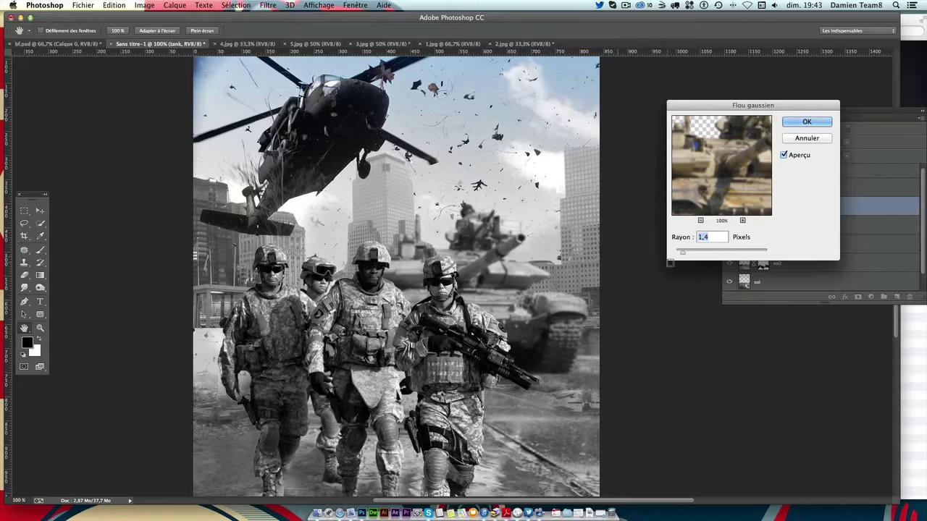
{"action": "left_click_drag", "start_coordinate": [682, 250], "coordinate": [676, 252]}
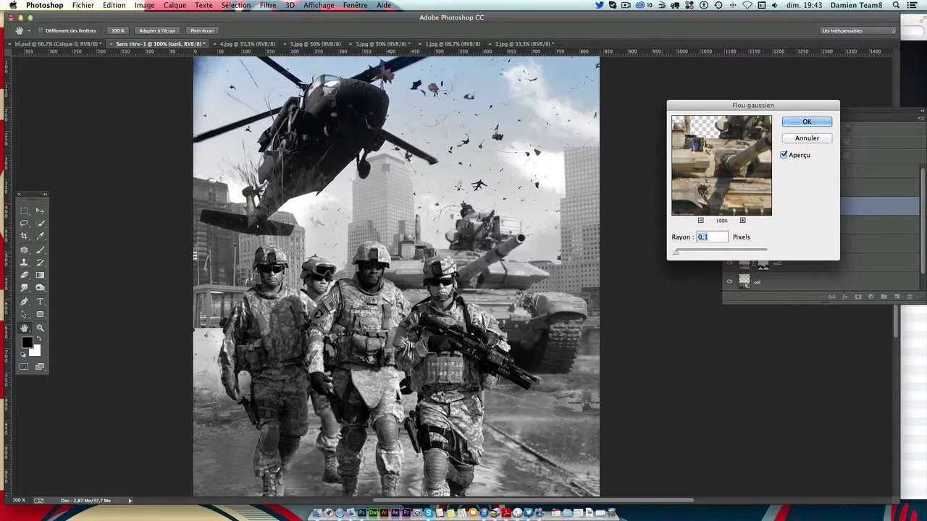
{"action": "mouse_move", "coordinate": [676, 252]}
{"action": "left_mouse_down"}
{"action": "mouse_move", "coordinate": [701, 255]}
{"action": "mouse_move", "coordinate": [681, 253]}
{"action": "left_mouse_up"}
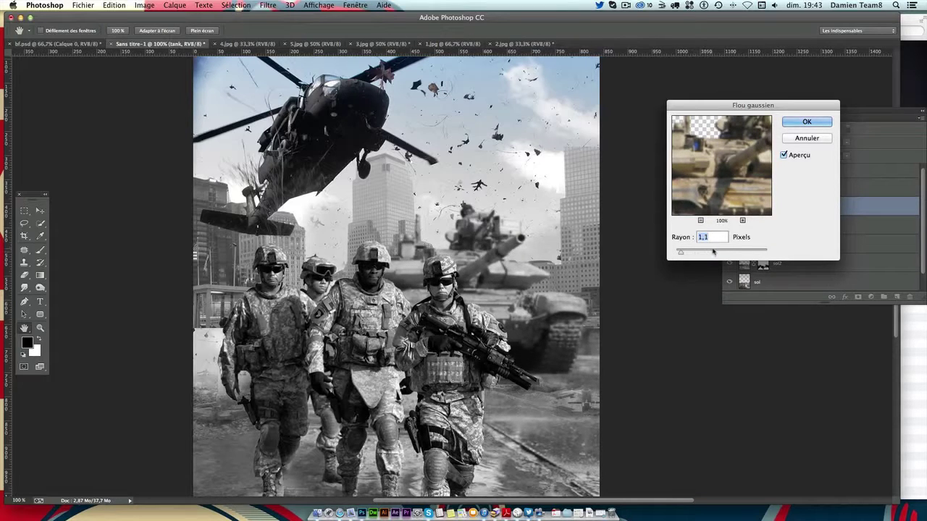
{"action": "key", "text": "Return"}
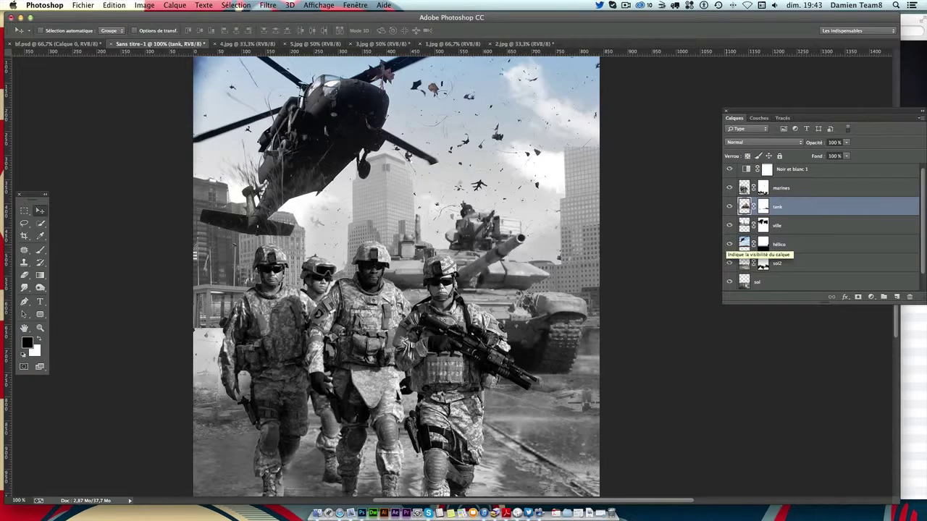
Select the ville layer and apply a Flou gaussien with Rayon 1,5 px
{"action": "key", "text": "ctrl+minus"}
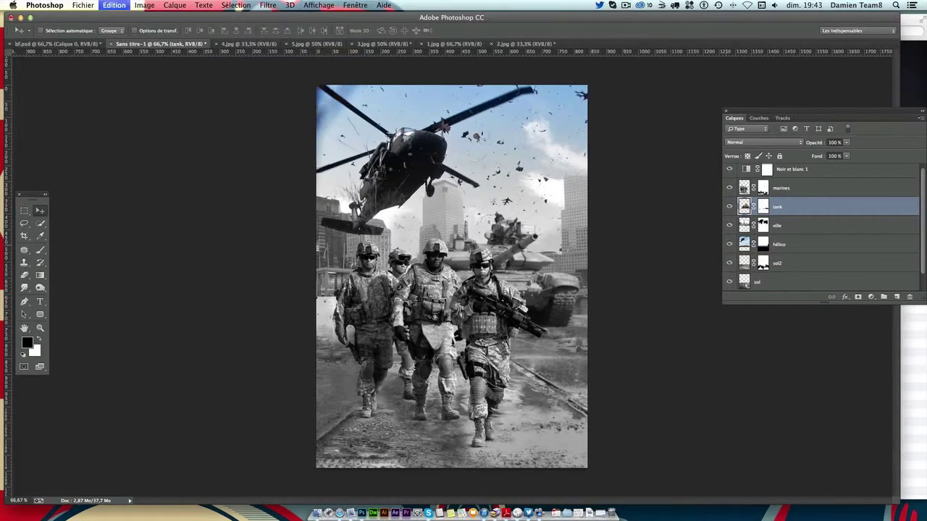
{"action": "key", "text": "ctrl+plus"}
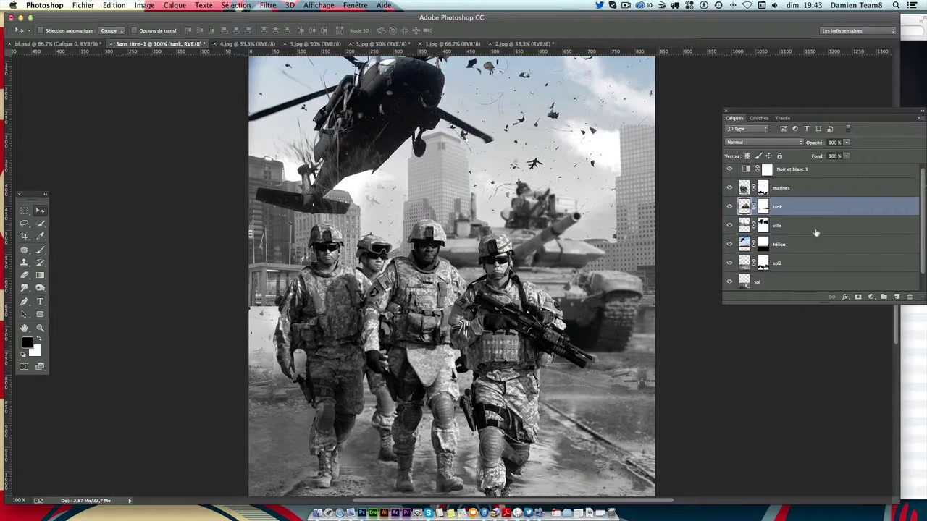
{"action": "left_click", "coordinate": [745, 227]}
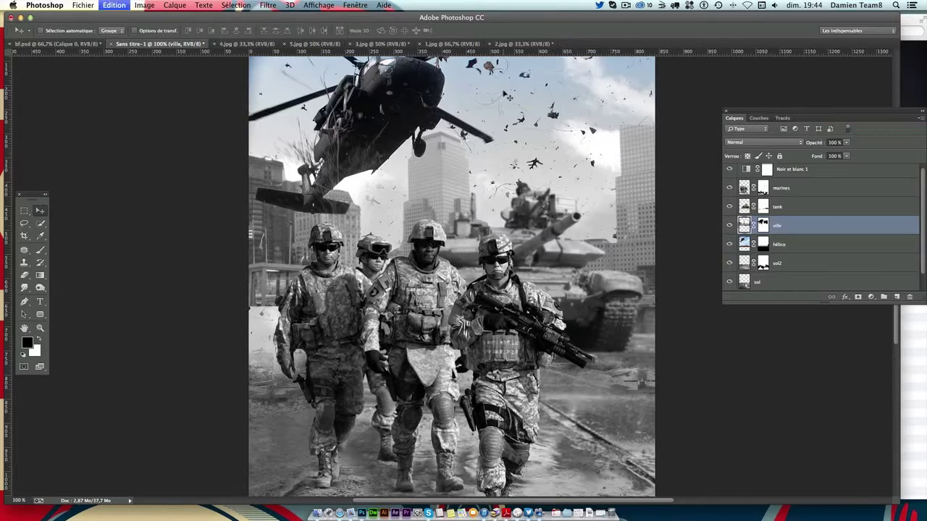
{"action": "left_click", "coordinate": [266, 6]}
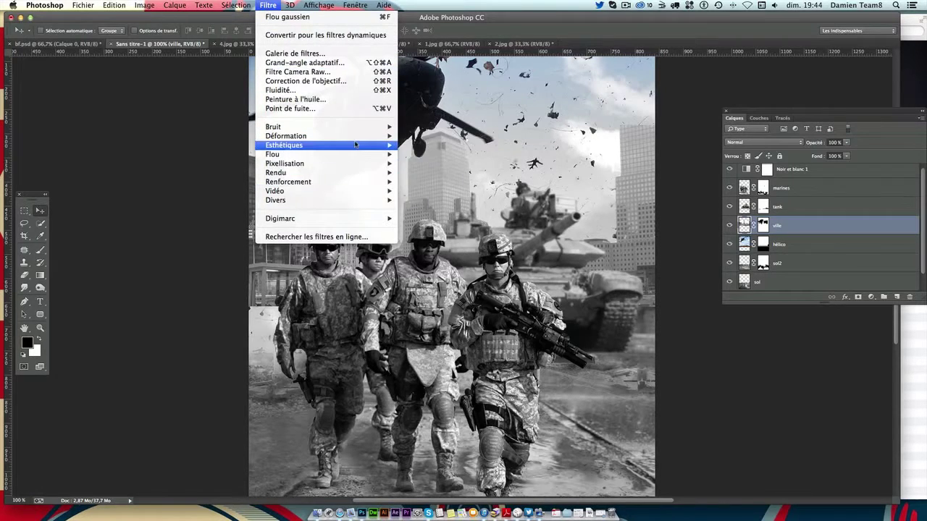
{"action": "mouse_move", "coordinate": [326, 154]}
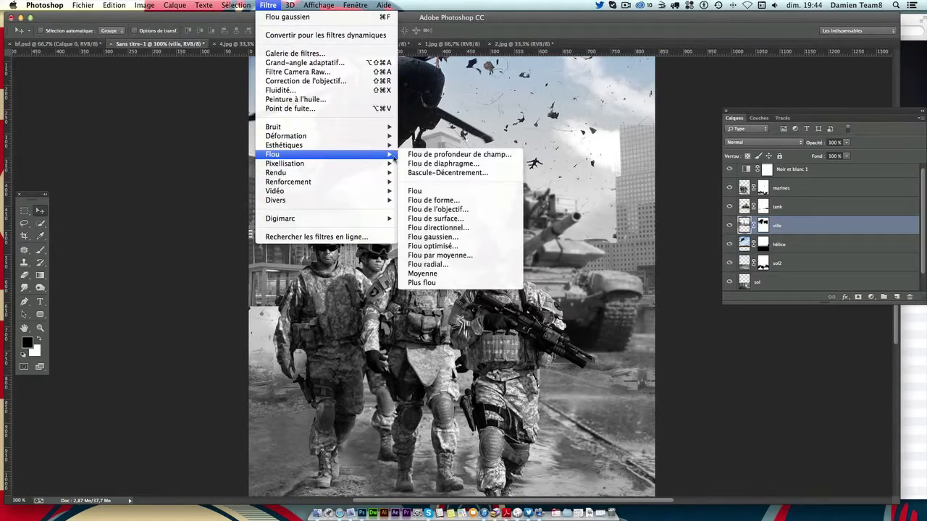
{"action": "left_click", "coordinate": [447, 239]}
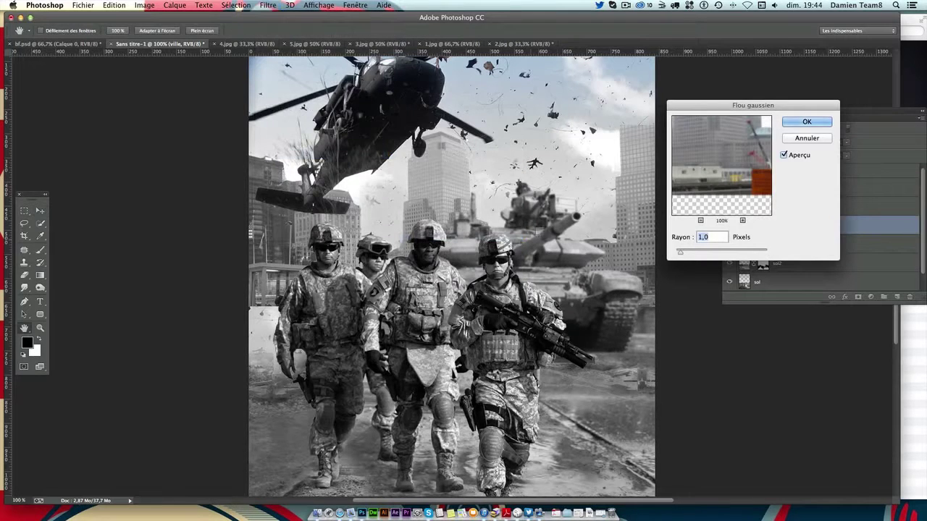
{"action": "left_click_drag", "start_coordinate": [680, 253], "coordinate": [690, 253]}
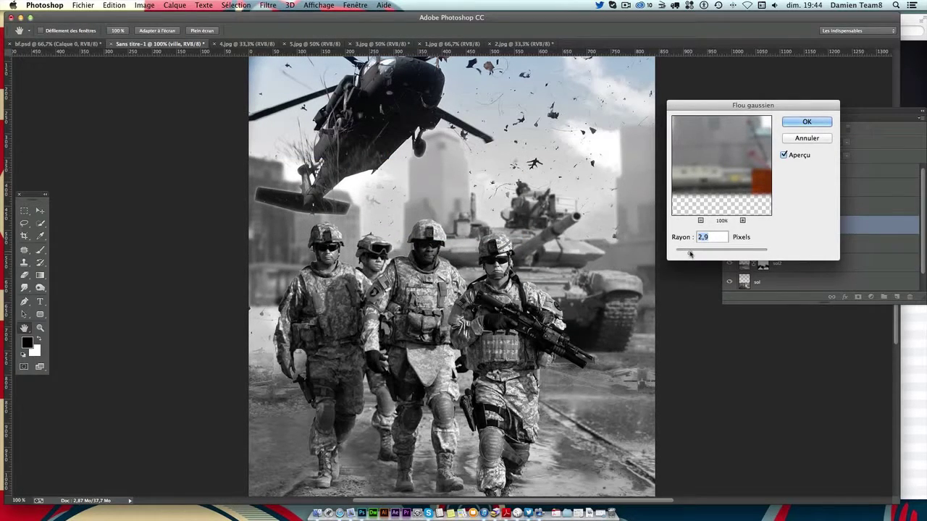
{"action": "left_click_drag", "start_coordinate": [689, 254], "coordinate": [686, 253]}
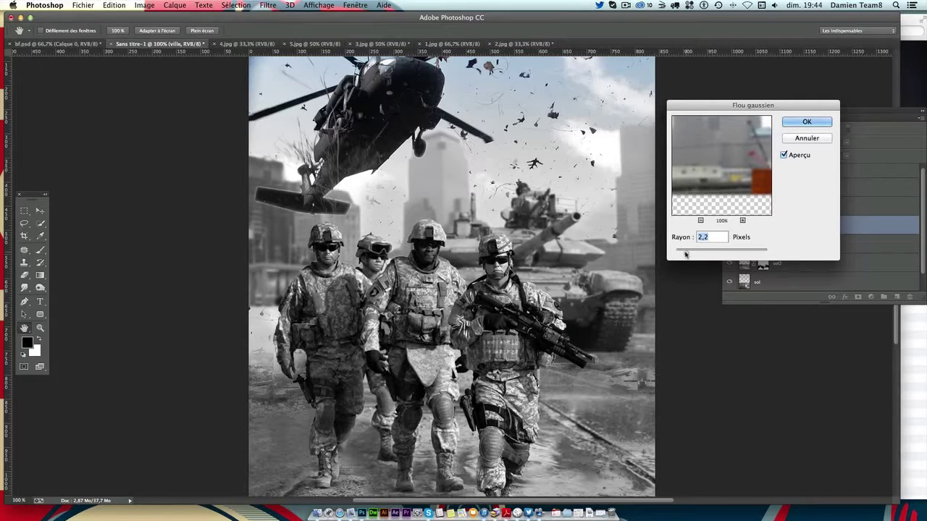
{"action": "key", "text": "super+minus"}
{"action": "key", "text": "super+plus"}
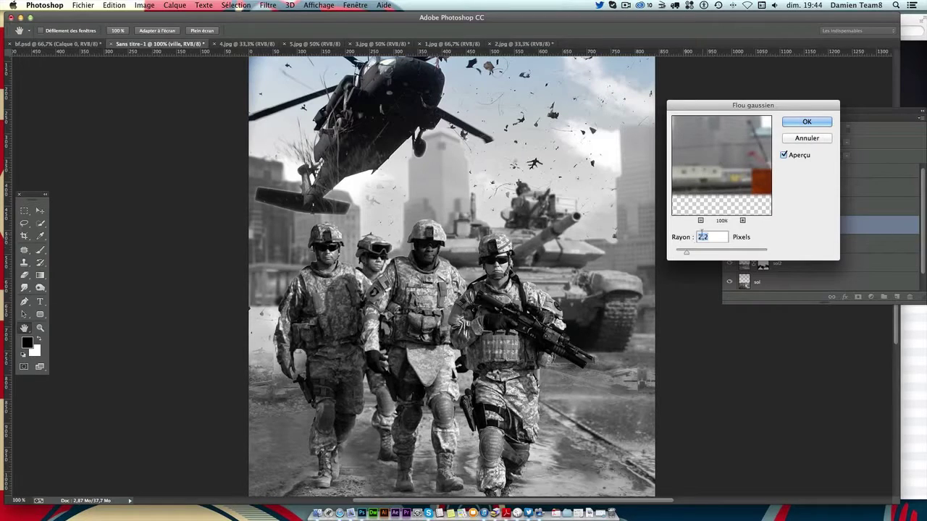
{"action": "type", "text": "1,5"}
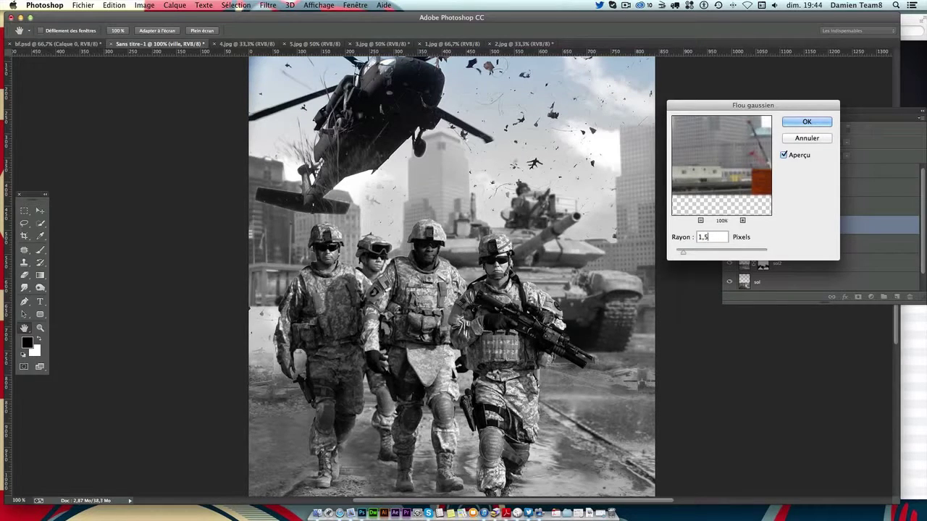
{"action": "key", "text": "Return"}
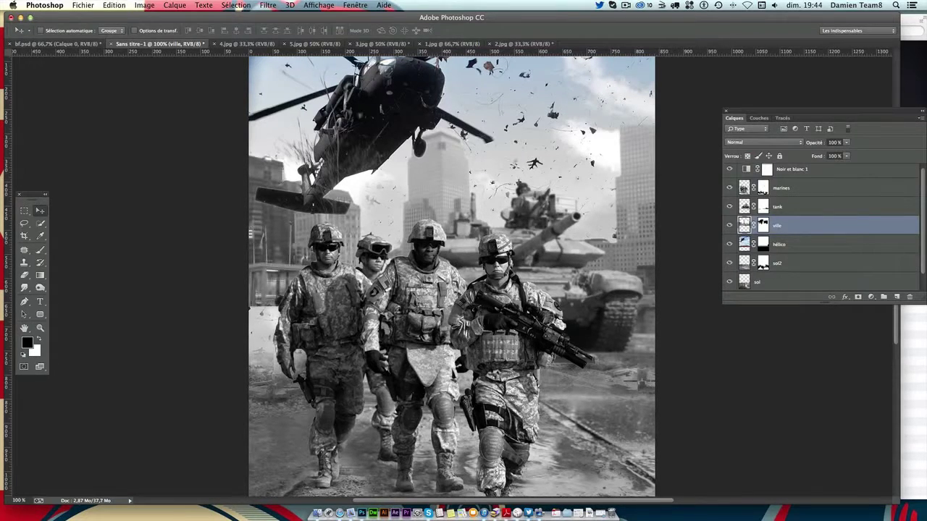
{"action": "key", "text": "super+minus"}
Return to actual size and select the hélico layer after checking the helicopter's visibility
{"action": "key", "text": "super+plus"}
{"action": "key", "text": "super+minus"}
{"action": "key", "text": "super+plus"}
{"action": "scroll", "coordinate": [486, 189], "scroll_direction": "up", "scroll_amount": 3}
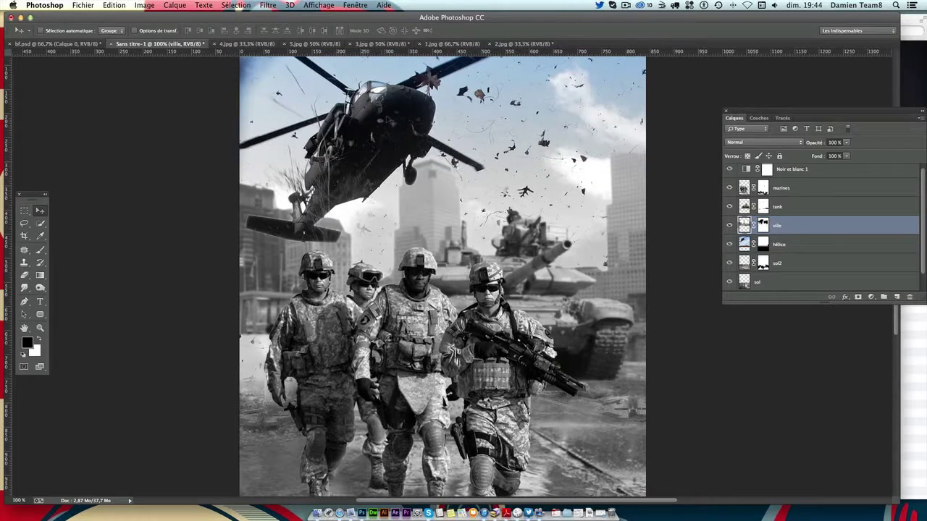
{"action": "key", "text": "alt+period"}
{"action": "left_click", "coordinate": [753, 217]}
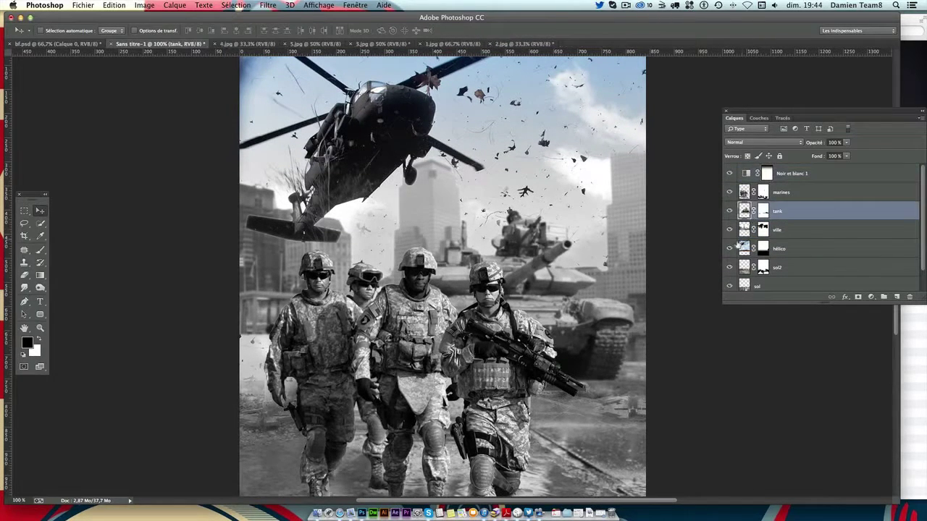
{"action": "left_click", "coordinate": [730, 249]}
{"action": "left_click", "coordinate": [730, 248]}
{"action": "left_click", "coordinate": [744, 248]}
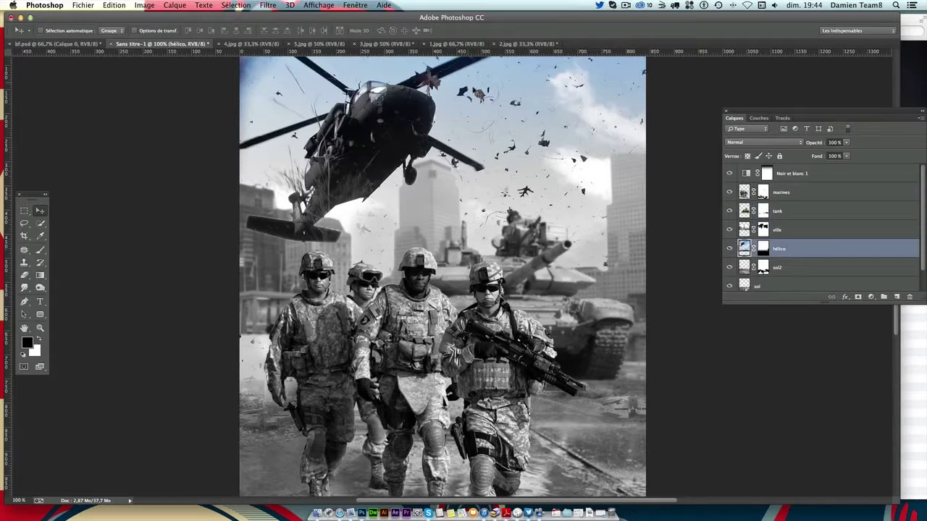
Reapply the last blur to the helicopter, undo it, and bring up the Flou filters
{"action": "key", "text": "ctrl+f"}
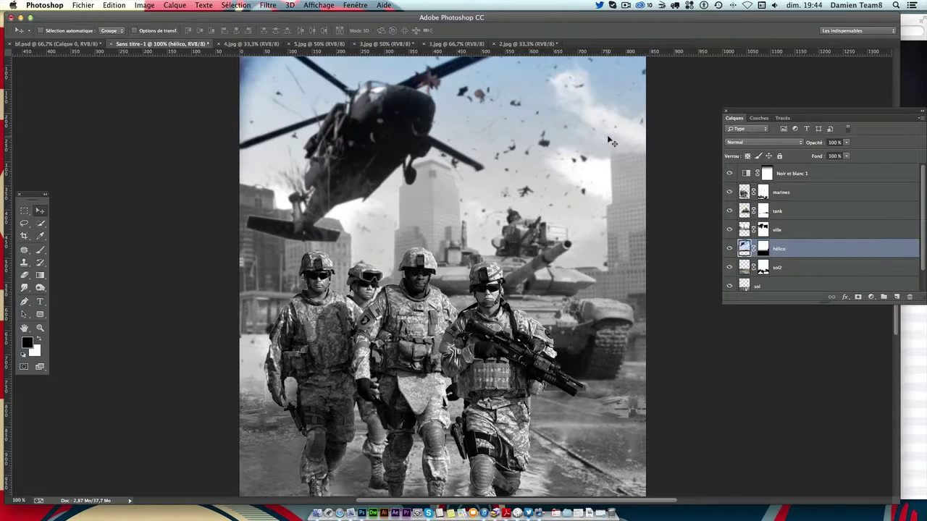
{"action": "key", "text": "ctrl+minus"}
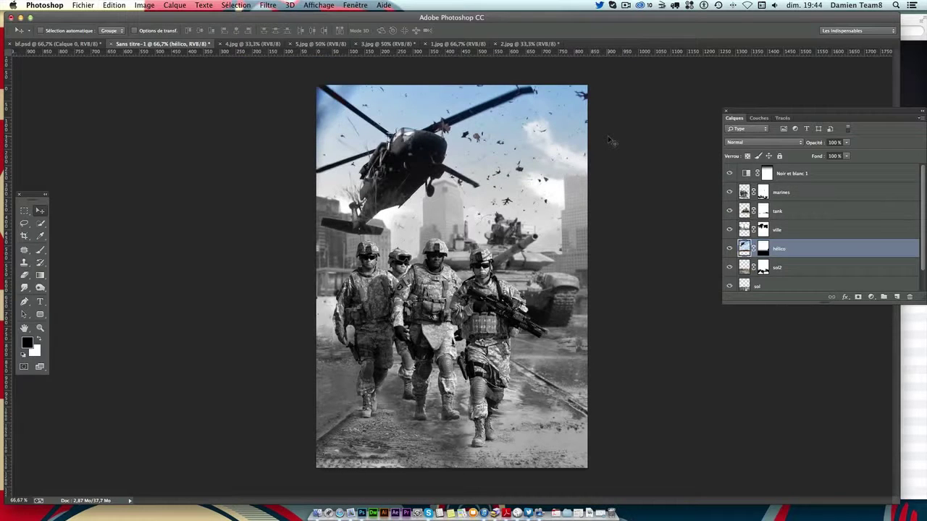
{"action": "key", "text": "ctrl+plus"}
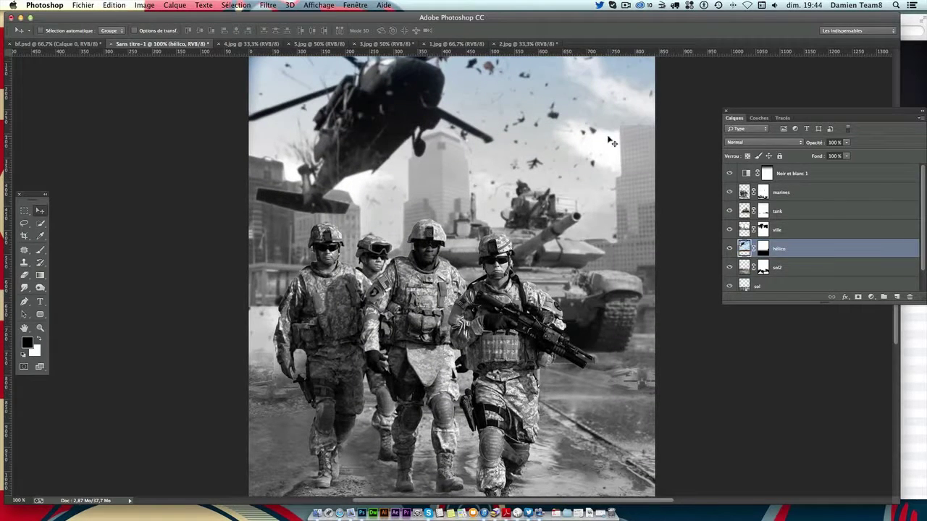
{"action": "key", "text": "ctrl+z"}
{"action": "key", "text": "ctrl+z"}
{"action": "key", "text": "ctrl+z"}
{"action": "key", "text": "ctrl+z"}
{"action": "key", "text": "ctrl+z"}
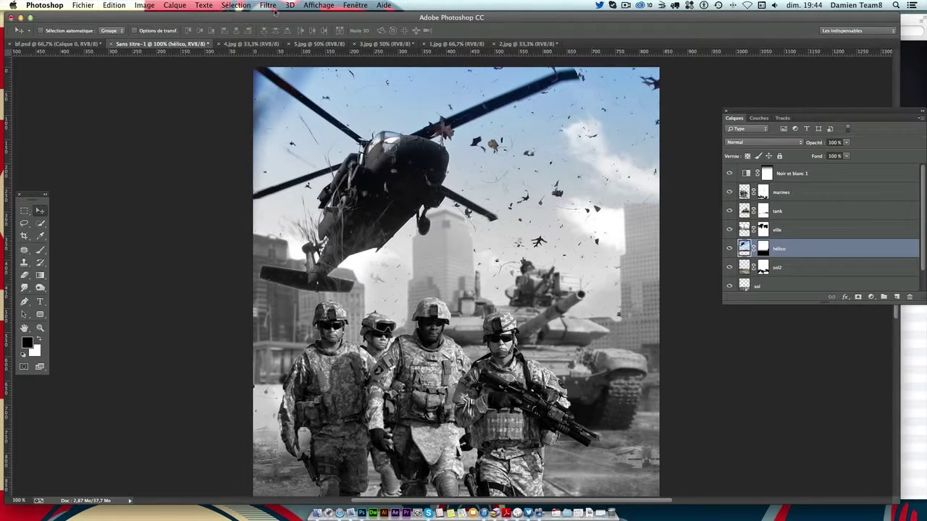
{"action": "left_click", "coordinate": [275, 7]}
{"action": "mouse_move", "coordinate": [272, 154]}
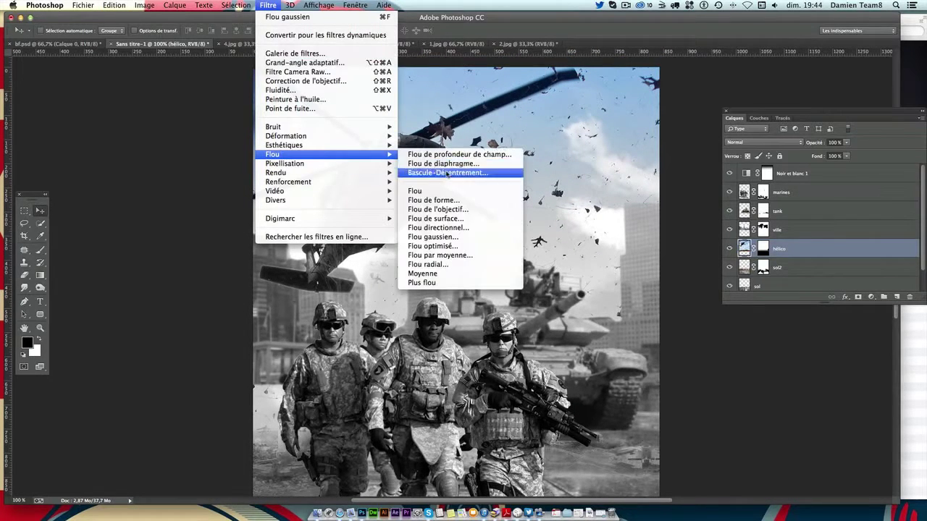
Apply a Flou gaussien with Rayon 1 px to the helicopter
{"action": "left_click", "coordinate": [468, 239]}
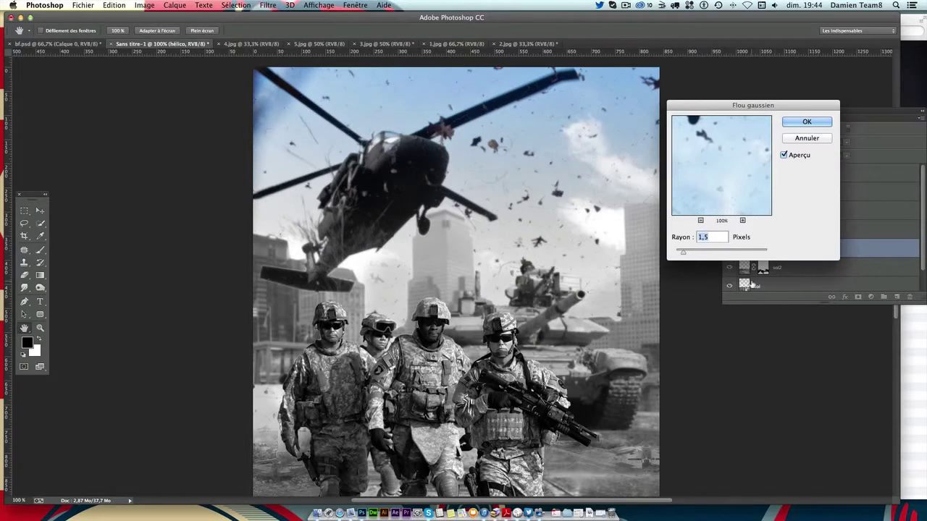
{"action": "type", "text": "1"}
{"action": "key", "text": "Return"}
{"action": "key", "text": "v"}
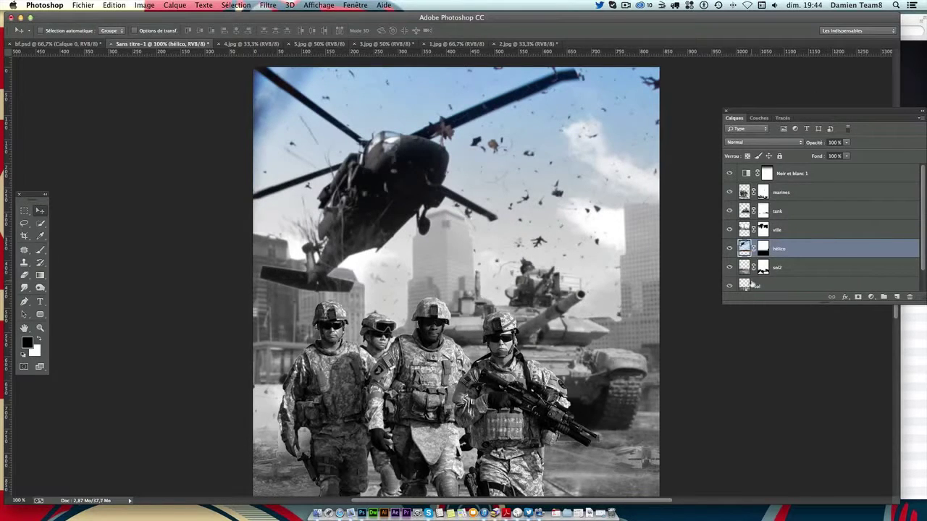
Toggle the ville layer to compare, then zoom to the helicopter tail and soldiers
{"action": "key", "text": "super+minus"}
{"action": "key", "text": "super+plus"}
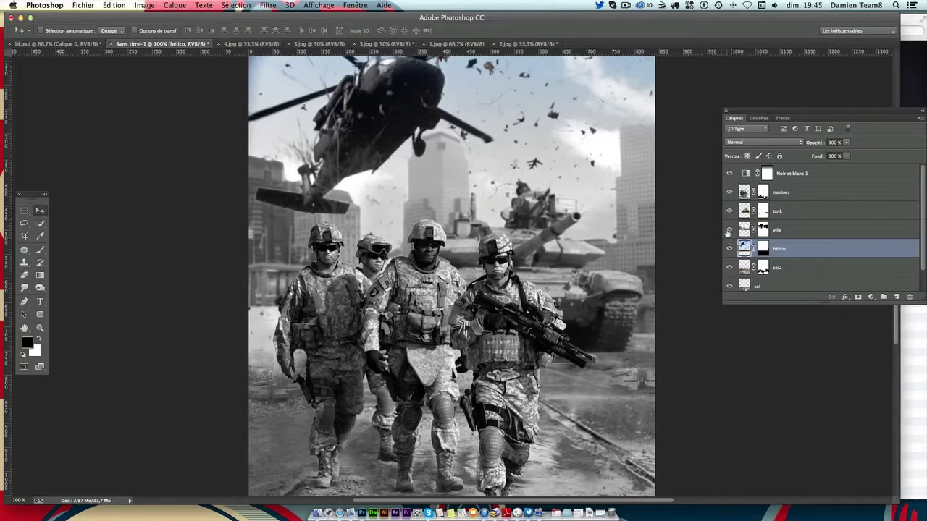
{"action": "left_click", "coordinate": [729, 229]}
{"action": "left_click", "coordinate": [729, 230]}
{"action": "left_click_drag", "start_coordinate": [345, 202], "coordinate": [434, 252]}
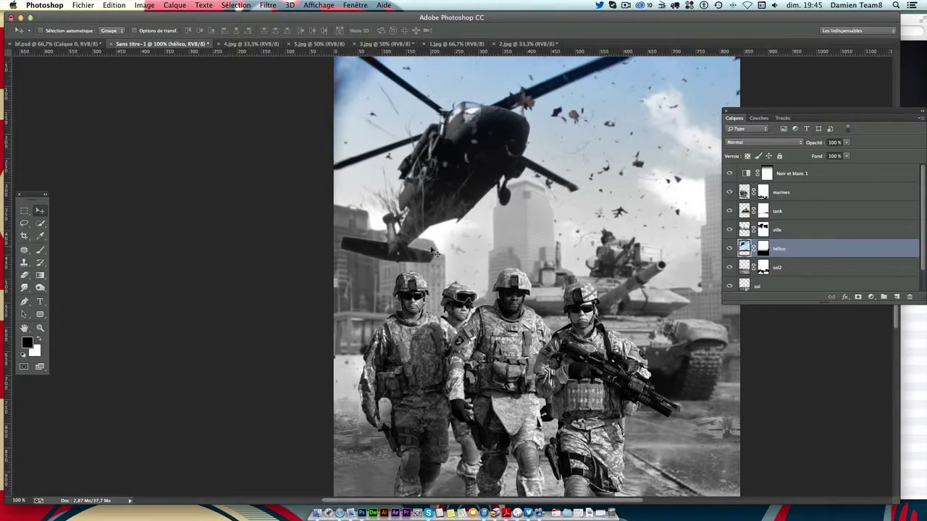
{"action": "key", "text": "super+plus"}
{"action": "key", "text": "super+plus"}
{"action": "key", "text": "super+plus"}
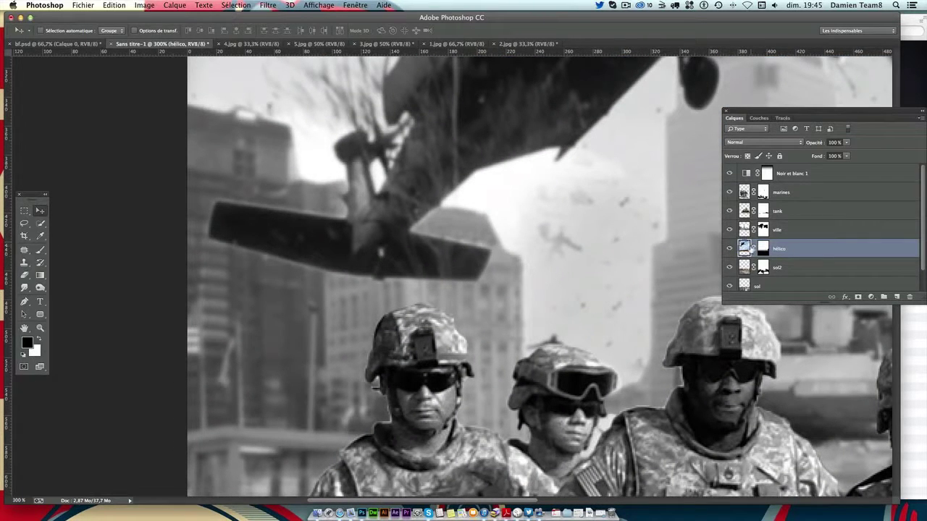
Set up a white 8 px brush at 100% opacity on the ville layer mask
{"action": "left_click", "coordinate": [764, 231]}
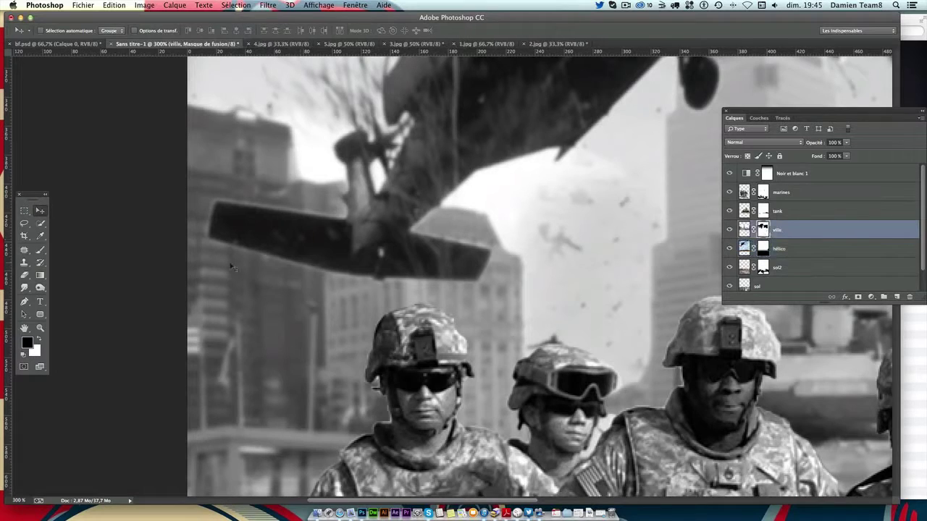
{"action": "left_click", "coordinate": [40, 249]}
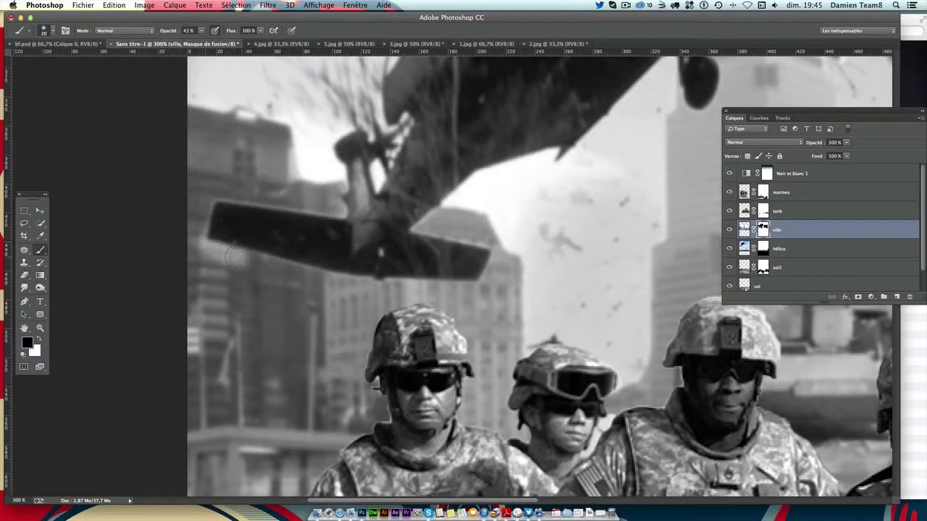
{"action": "left_click", "coordinate": [40, 339]}
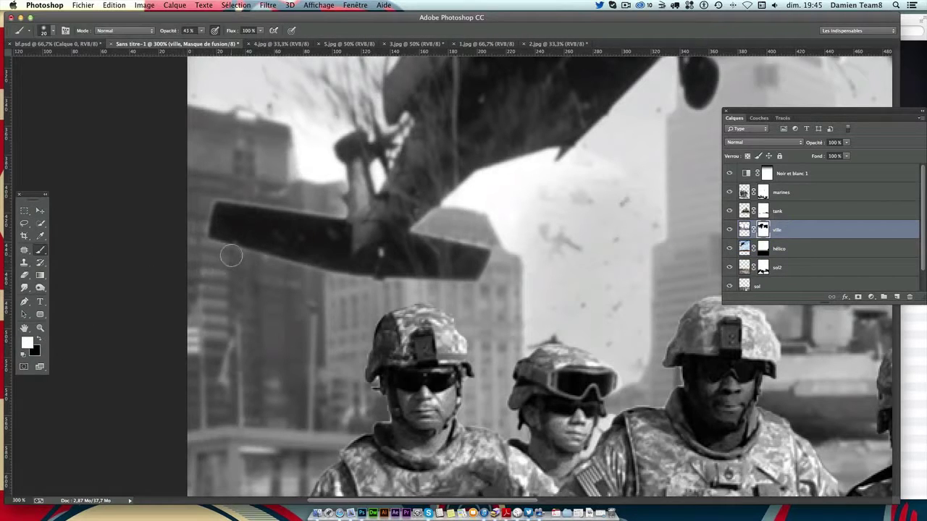
{"action": "left_click", "coordinate": [52, 32]}
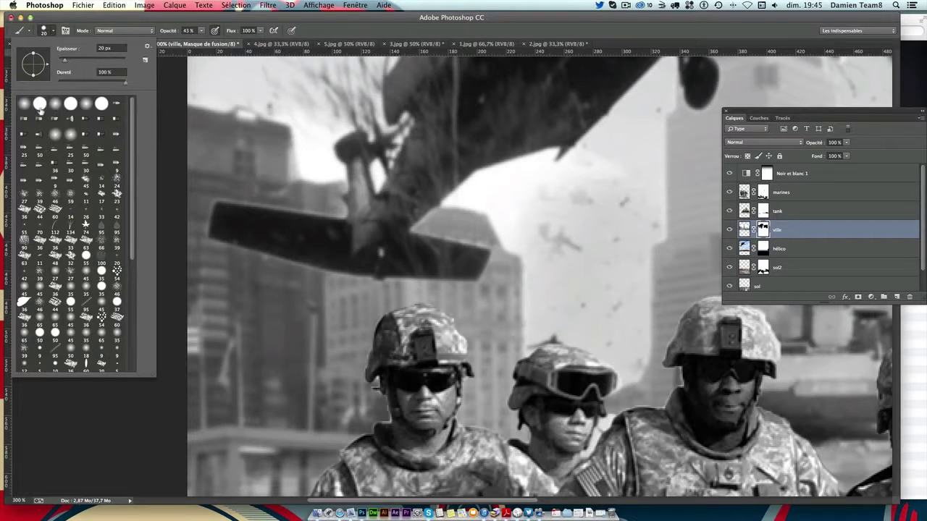
{"action": "left_click_drag", "start_coordinate": [70, 59], "coordinate": [61, 63]}
{"action": "left_click", "coordinate": [201, 31]}
{"action": "left_click", "coordinate": [201, 31]}
{"action": "left_click_drag", "start_coordinate": [210, 38], "coordinate": [236, 39]}
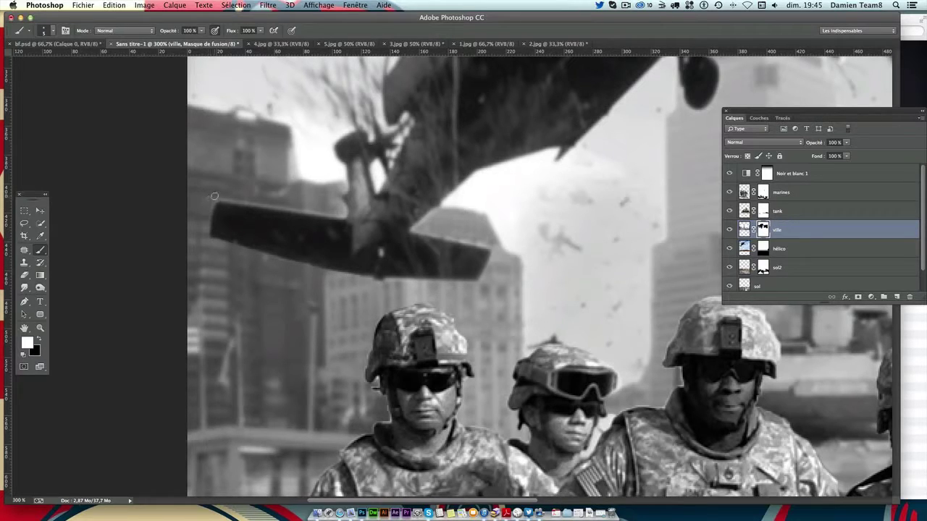
Paint the ville mask along the tail wing's edges and tip, then fit the image in view
{"action": "left_click_drag", "start_coordinate": [263, 201], "coordinate": [339, 214]}
{"action": "left_click_drag", "start_coordinate": [414, 229], "coordinate": [438, 212]}
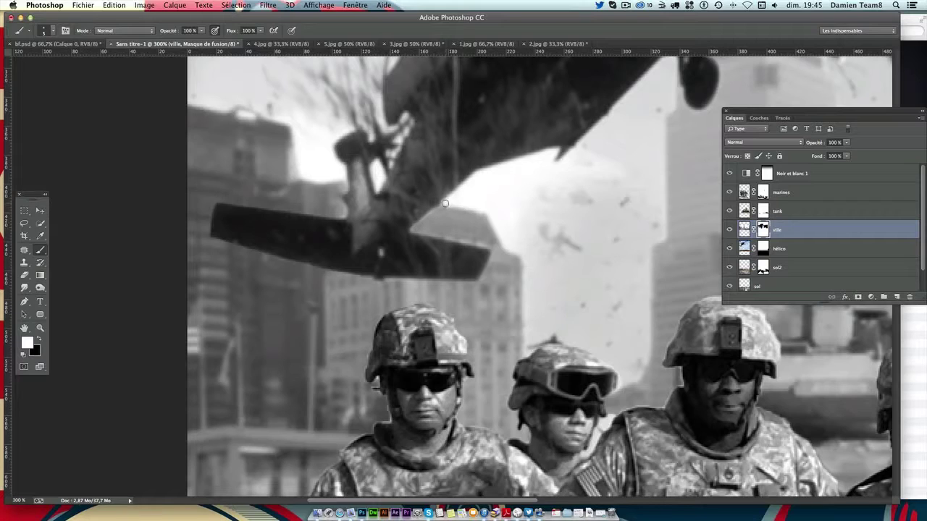
{"action": "left_click_drag", "start_coordinate": [446, 203], "coordinate": [487, 219]}
{"action": "left_click_drag", "start_coordinate": [499, 254], "coordinate": [483, 282]}
{"action": "key", "text": "super+0"}
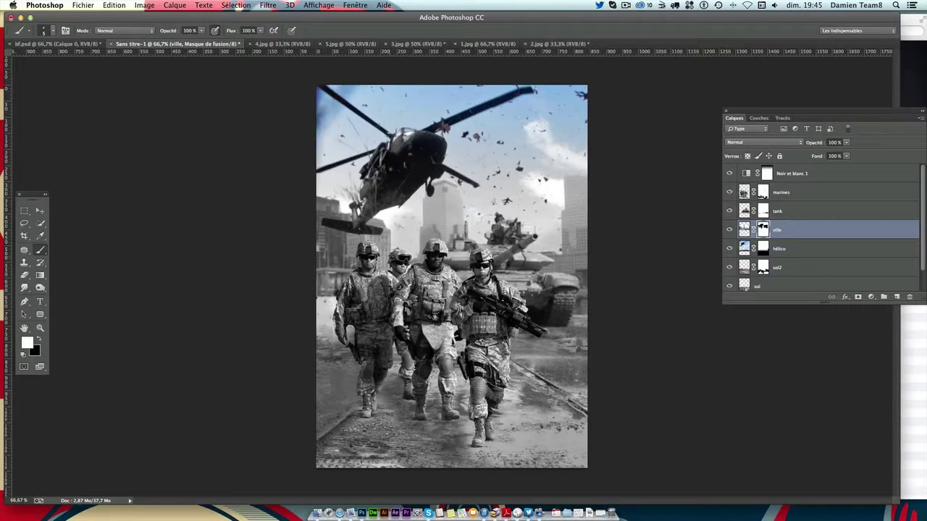
{"action": "left_click", "coordinate": [41, 211]}
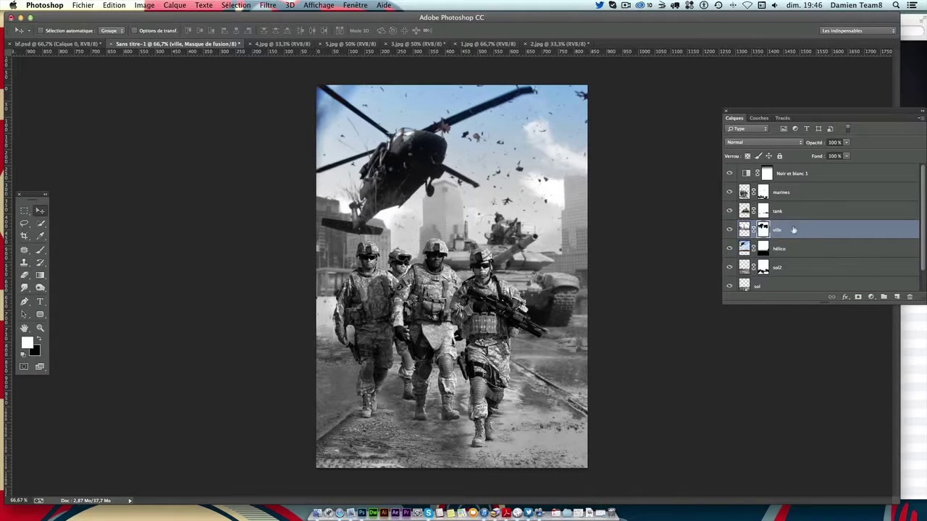
Add a Dégradé gradient fill layer above the marines layer
{"action": "left_click", "coordinate": [835, 189]}
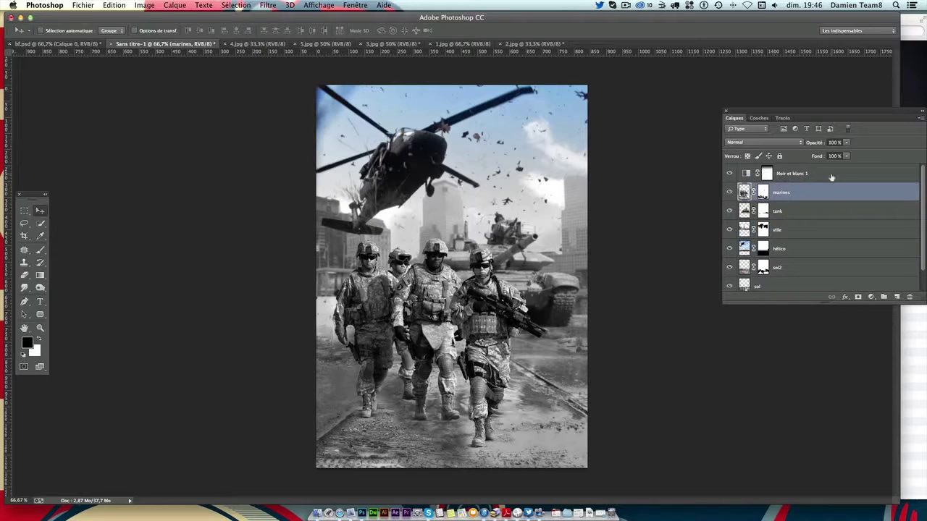
{"action": "left_click", "coordinate": [871, 297]}
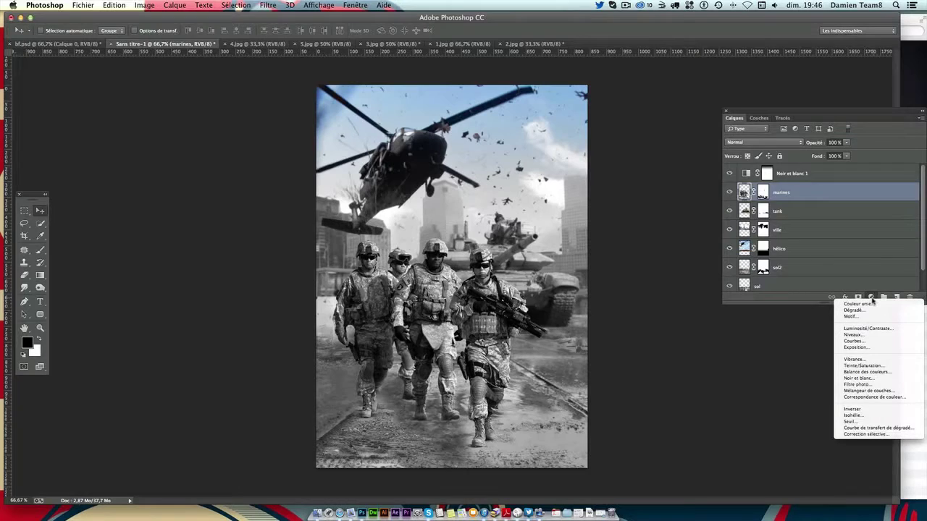
{"action": "left_click", "coordinate": [812, 109]}
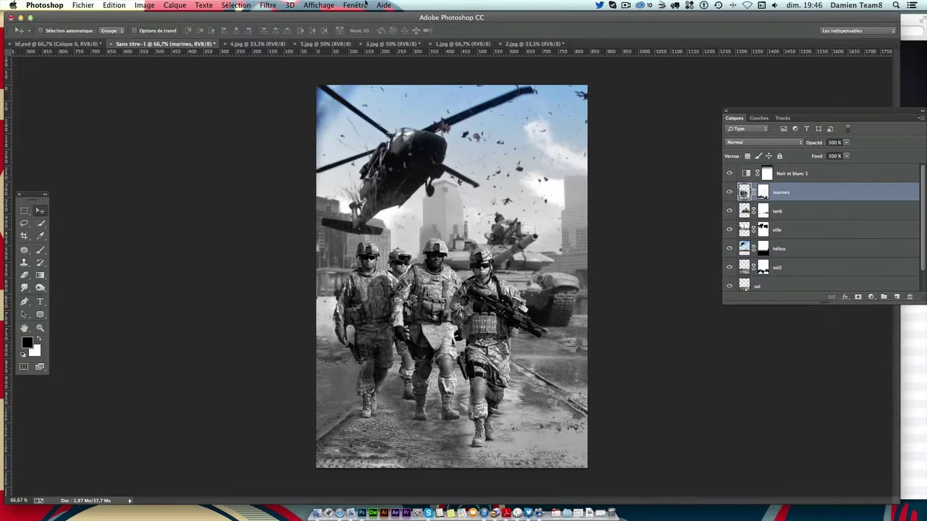
{"action": "left_click", "coordinate": [165, 4]}
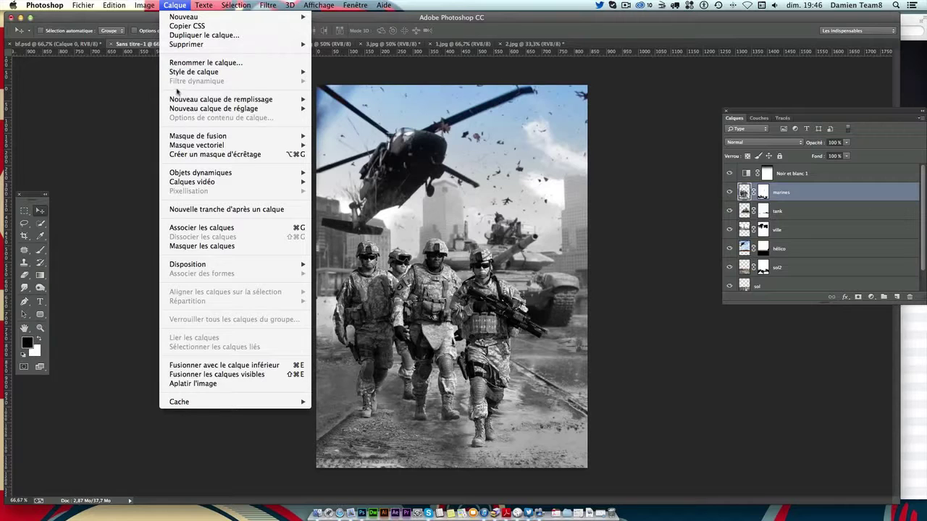
{"action": "mouse_move", "coordinate": [221, 99]}
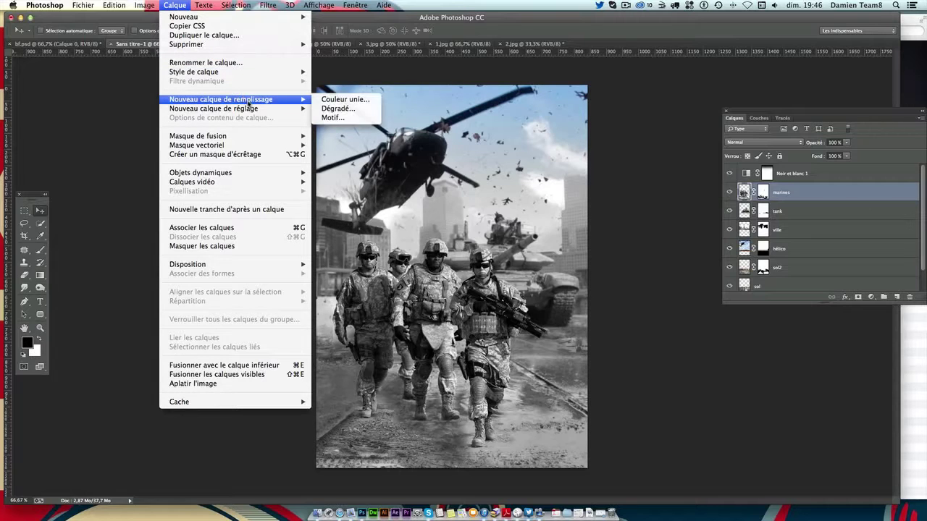
{"action": "left_click", "coordinate": [319, 108]}
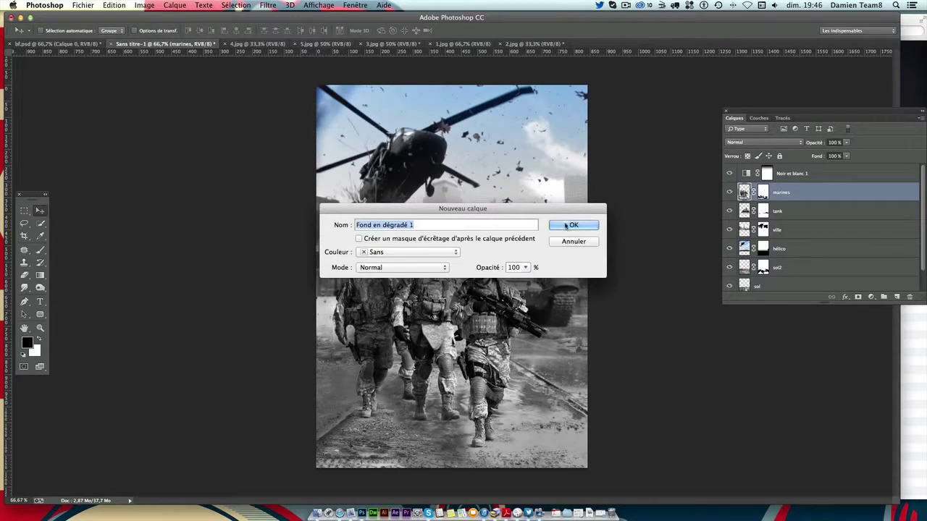
{"action": "left_click", "coordinate": [565, 225]}
Set the gradient to Radial style, inverted, with 145% scale, and confirm
{"action": "left_click", "coordinate": [706, 183]}
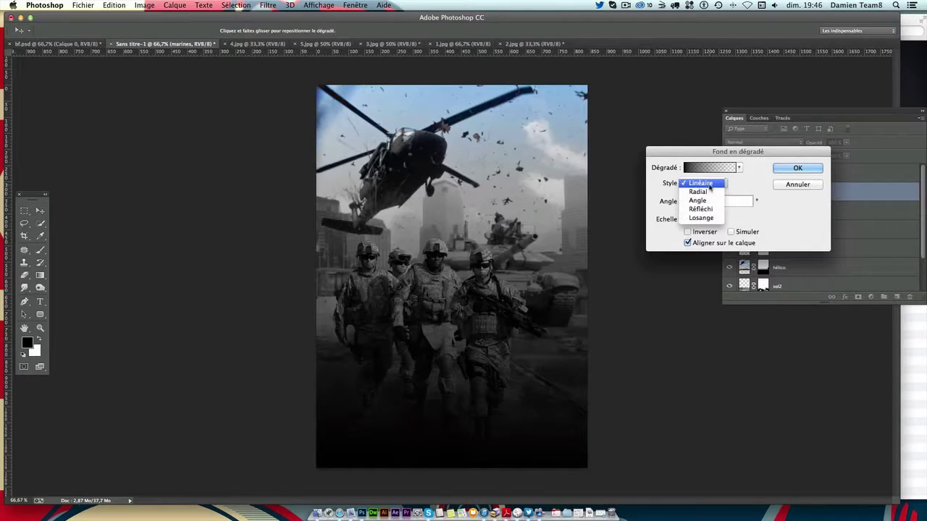
{"action": "left_click", "coordinate": [700, 193]}
{"action": "left_click", "coordinate": [741, 233]}
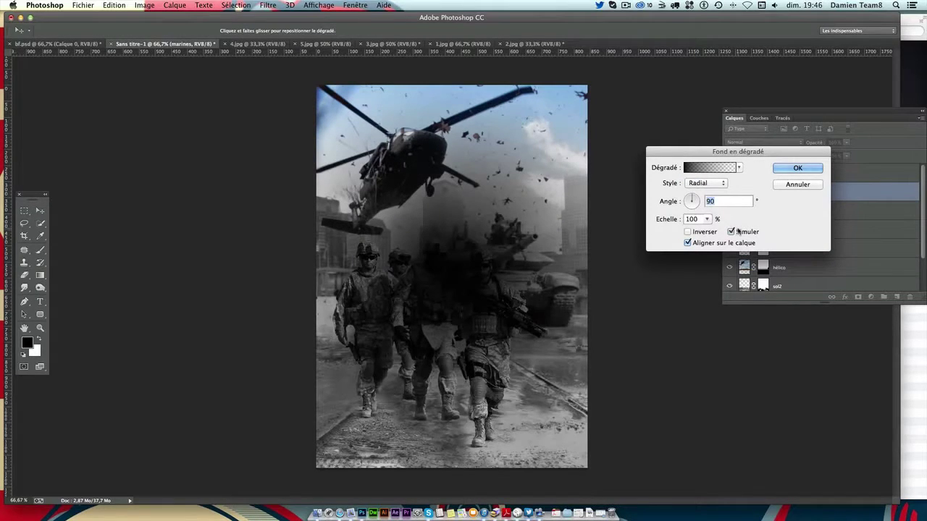
{"action": "left_click", "coordinate": [731, 231]}
{"action": "left_click", "coordinate": [687, 232]}
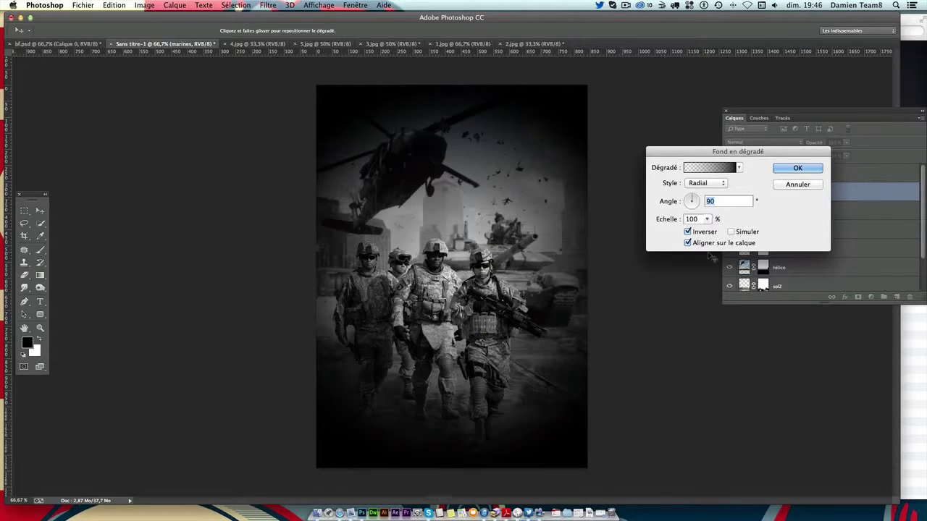
{"action": "left_click_drag", "start_coordinate": [707, 219], "coordinate": [712, 232]}
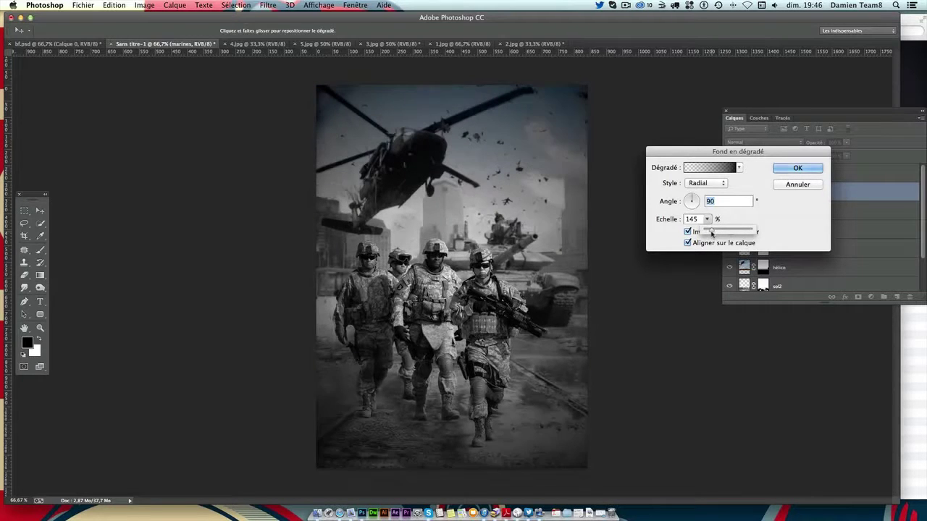
{"action": "left_click_drag", "start_coordinate": [712, 233], "coordinate": [713, 232]}
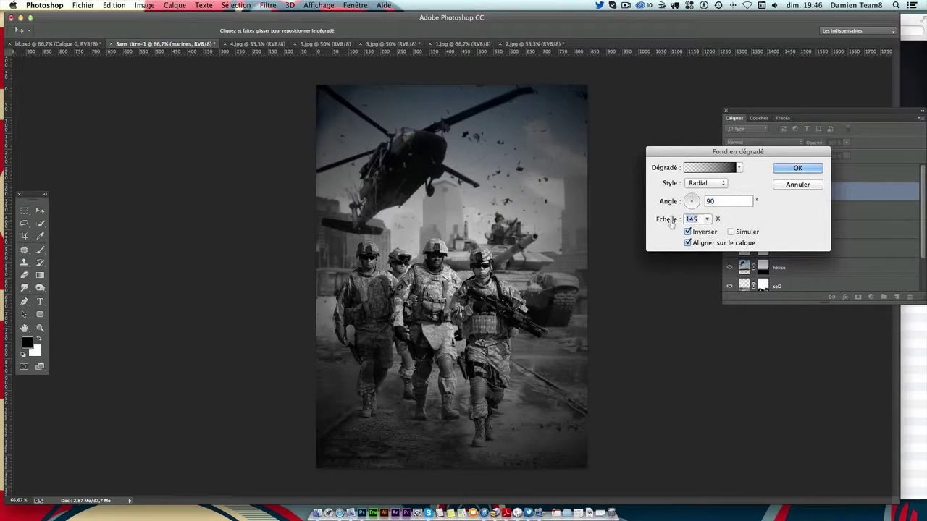
{"action": "type", "text": "145"}
{"action": "key", "text": "Return"}
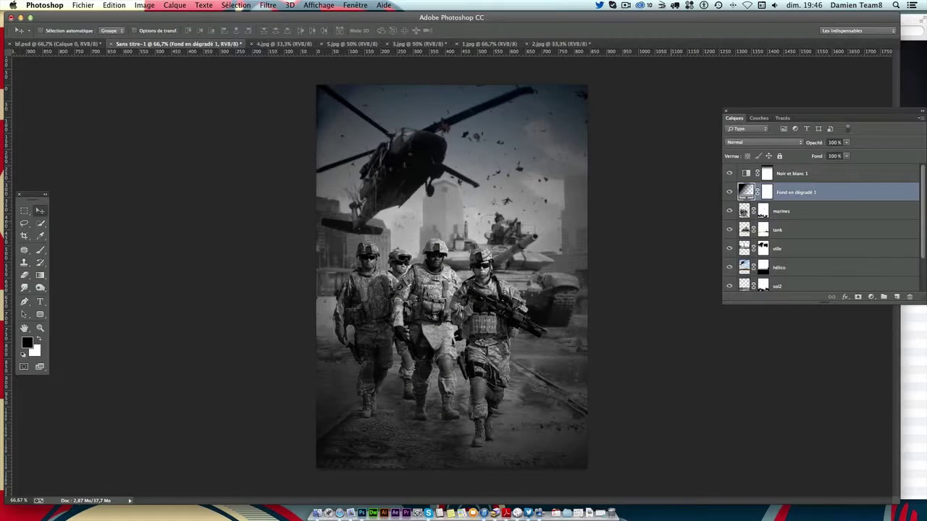
{"action": "left_click", "coordinate": [767, 193]}
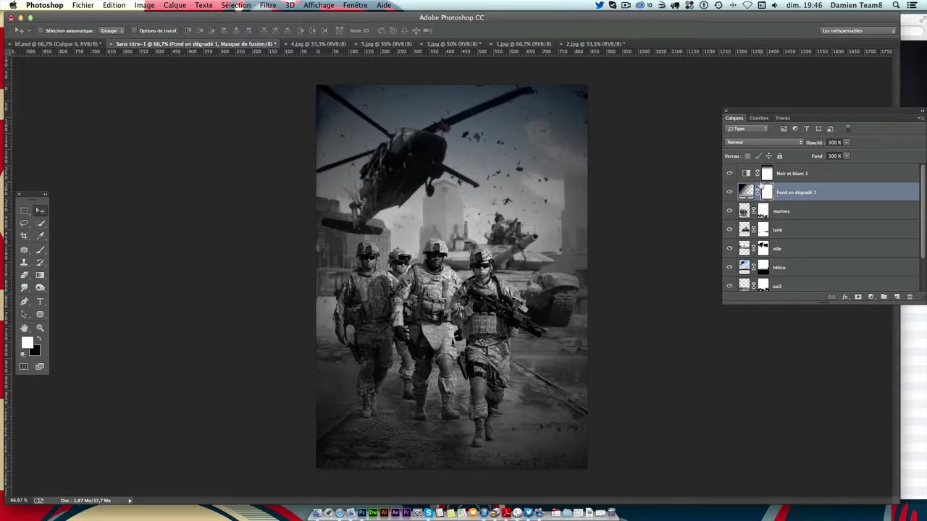
Draw a 100 px-feathered elliptical selection around the soldiers and helicopter on the vignette mask
{"action": "left_click", "coordinate": [24, 210]}
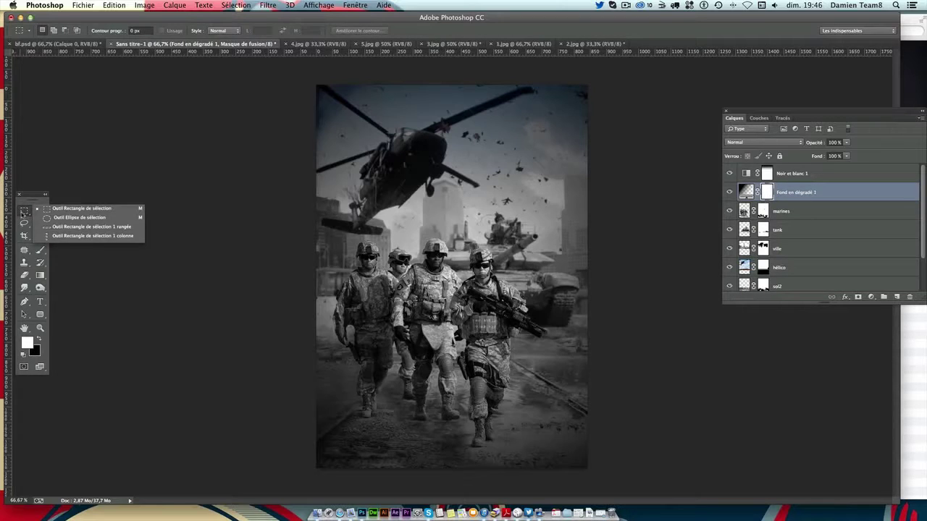
{"action": "left_click", "coordinate": [65, 218]}
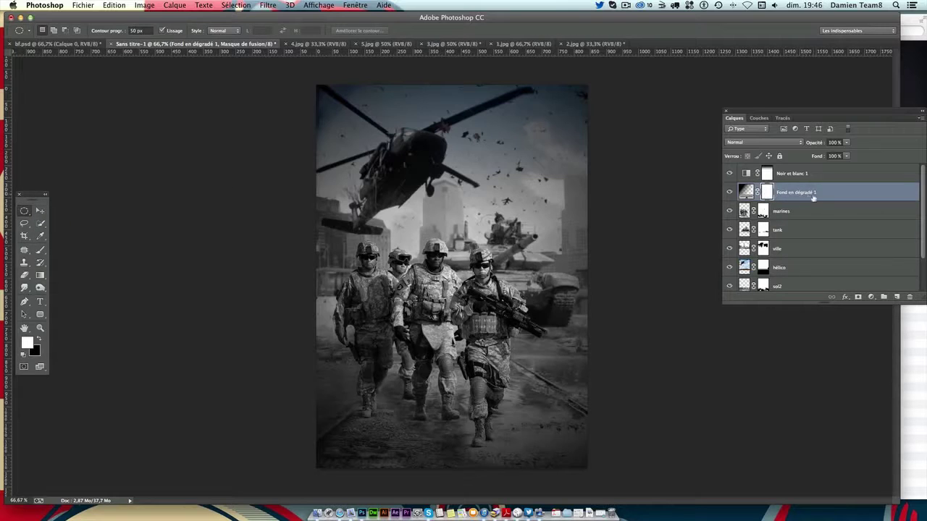
{"action": "left_click", "coordinate": [138, 30]}
{"action": "type", "text": "100"}
{"action": "key", "text": "Return"}
{"action": "left_click_drag", "start_coordinate": [532, 419], "coordinate": [466, 254]}
{"action": "left_click_drag", "start_coordinate": [471, 253], "coordinate": [561, 395]}
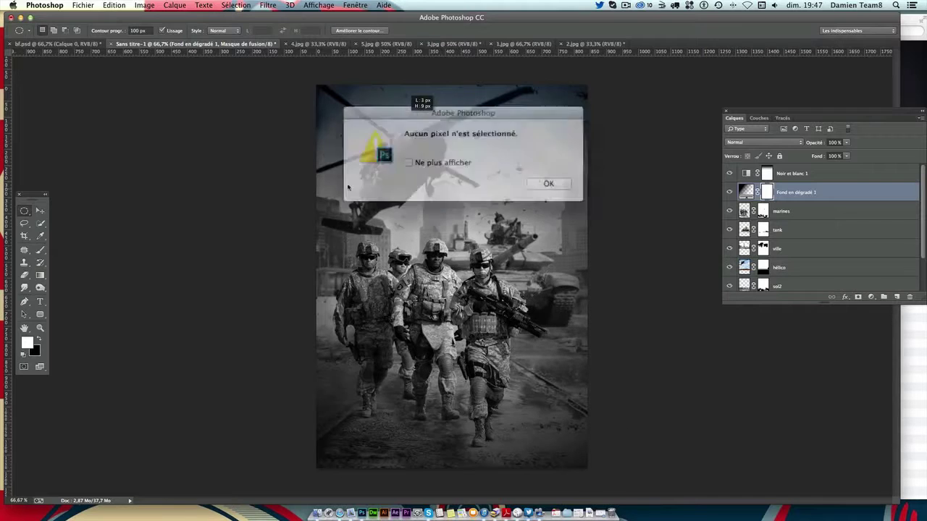
{"action": "left_click", "coordinate": [547, 182]}
{"action": "left_click_drag", "start_coordinate": [415, 217], "coordinate": [562, 391]}
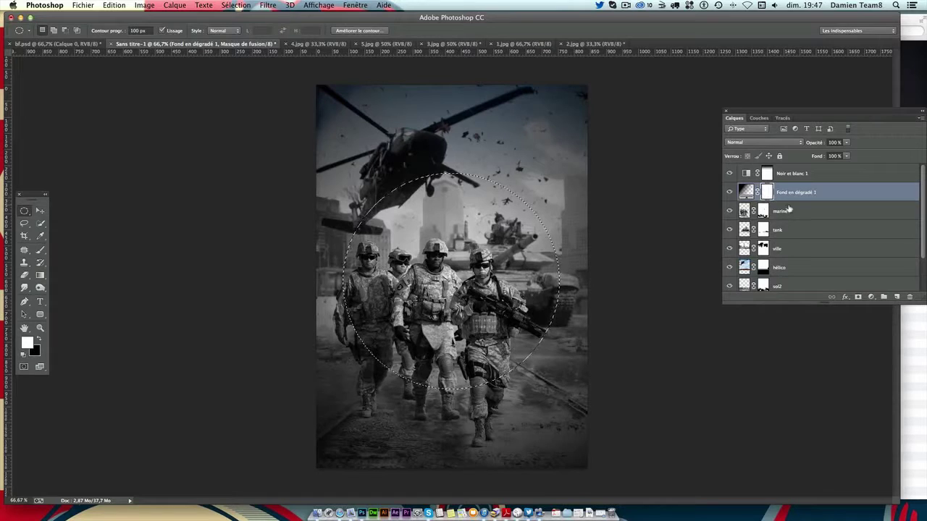
Fill the feathered circle on the mask with black repeatedly, then deselect
{"action": "left_click", "coordinate": [40, 329]}
{"action": "left_click", "coordinate": [39, 338]}
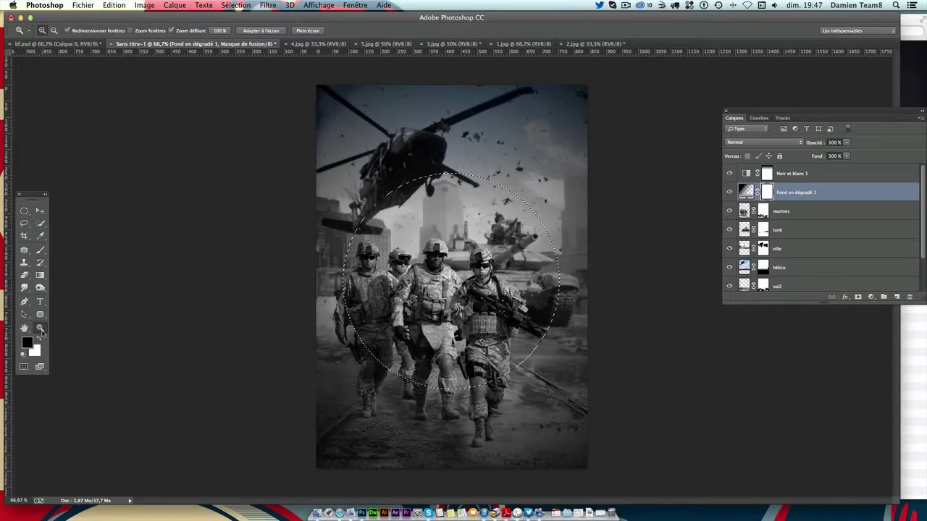
{"action": "left_click", "coordinate": [24, 211]}
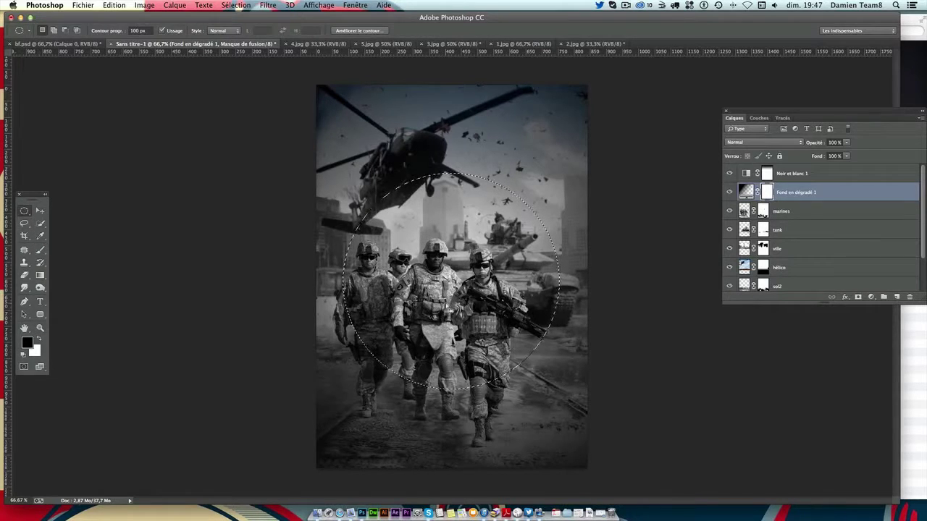
{"action": "key", "text": "shift+BackSpace"}
{"action": "key", "text": "Return"}
{"action": "key", "text": "i"}
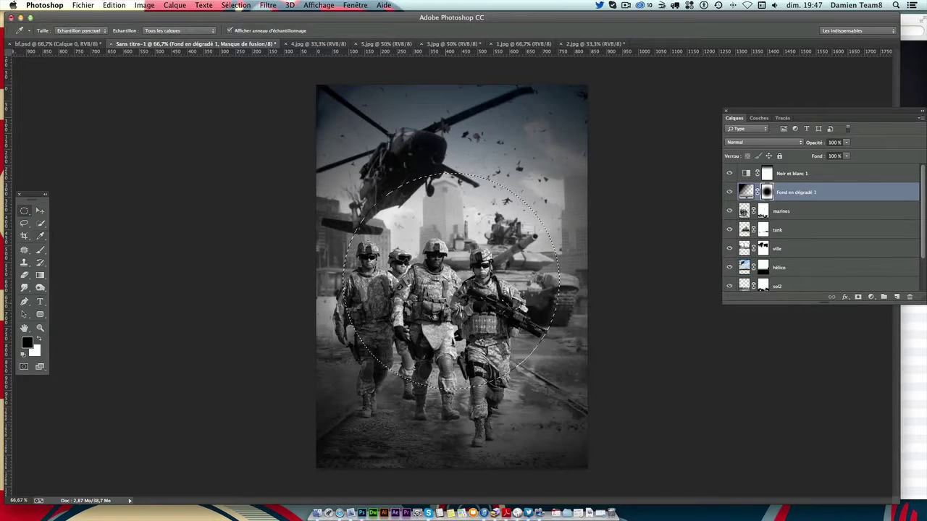
{"action": "key", "text": "shift+BackSpace"}
{"action": "key", "text": "Return"}
{"action": "key", "text": "m"}
{"action": "key", "text": "shift+BackSpace"}
{"action": "key", "text": "Return"}
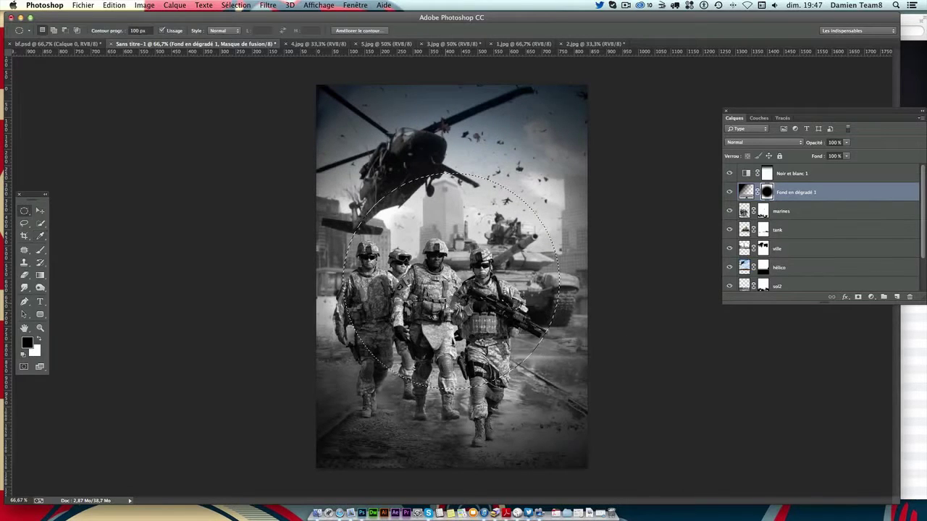
{"action": "key", "text": "shift+BackSpace"}
{"action": "key", "text": "Return"}
{"action": "key", "text": "super+d"}
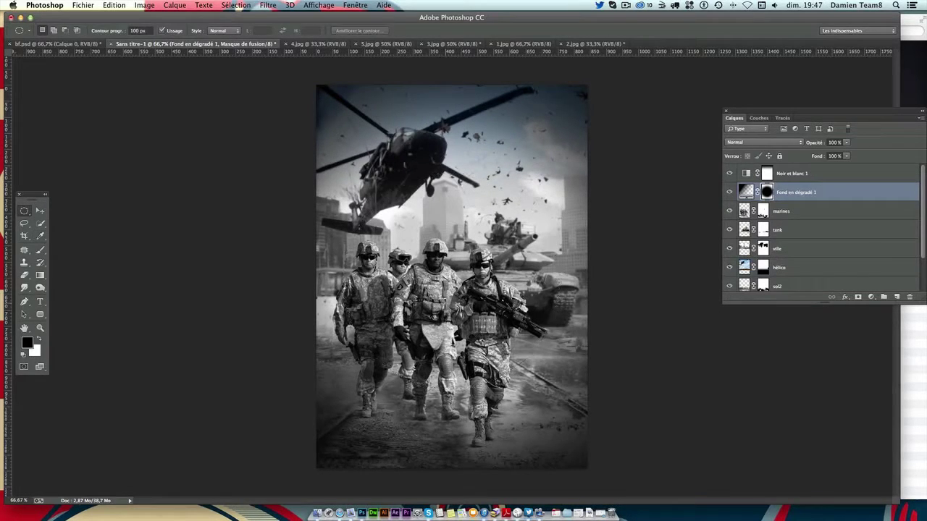
{"action": "scroll", "coordinate": [762, 288], "scroll_direction": "down", "scroll_amount": 1}
Compare the vignette on and off, then set the Fond en dégradé 1 opacity to 90%
{"action": "left_click", "coordinate": [729, 182]}
{"action": "left_click", "coordinate": [729, 181]}
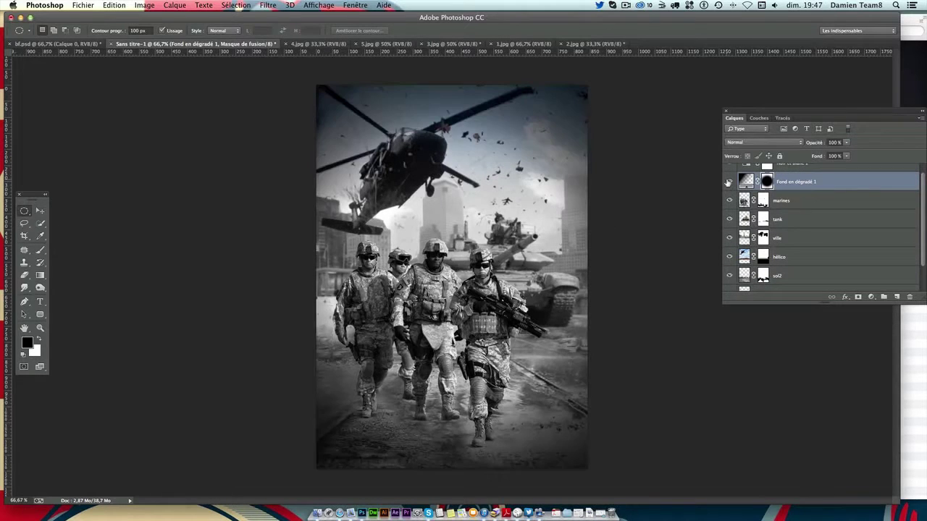
{"action": "key", "text": "v"}
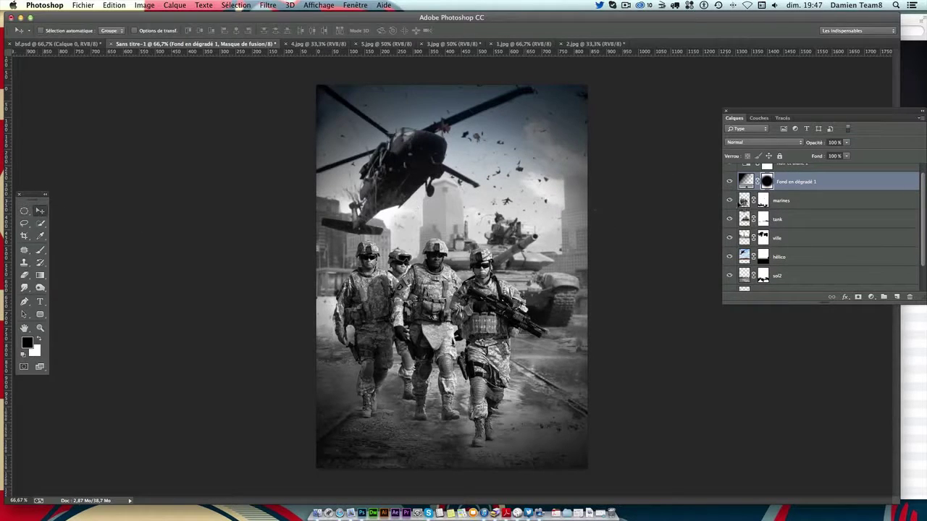
{"action": "left_click", "coordinate": [731, 183]}
{"action": "left_click", "coordinate": [729, 182]}
{"action": "left_click_drag", "start_coordinate": [847, 144], "coordinate": [839, 154]}
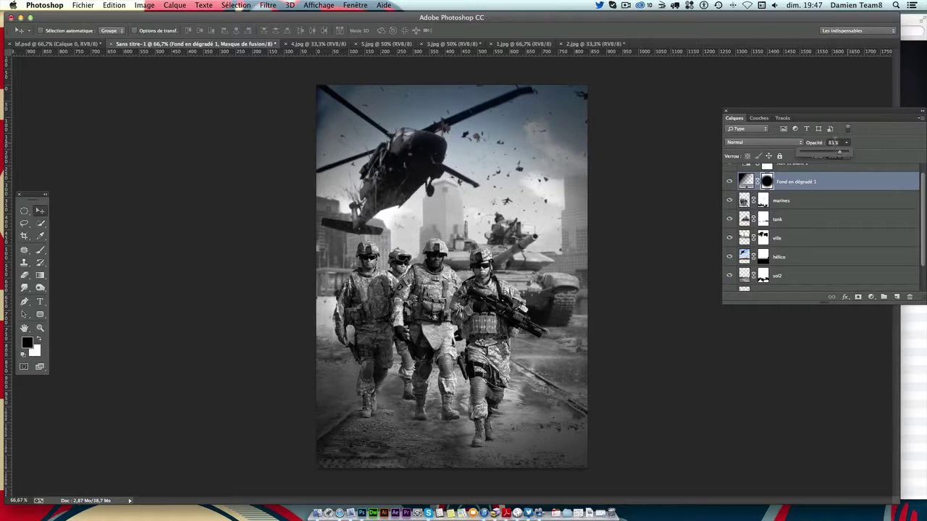
{"action": "left_click_drag", "start_coordinate": [839, 151], "coordinate": [826, 147]}
{"action": "type", "text": "90"}
{"action": "key", "text": "Return"}
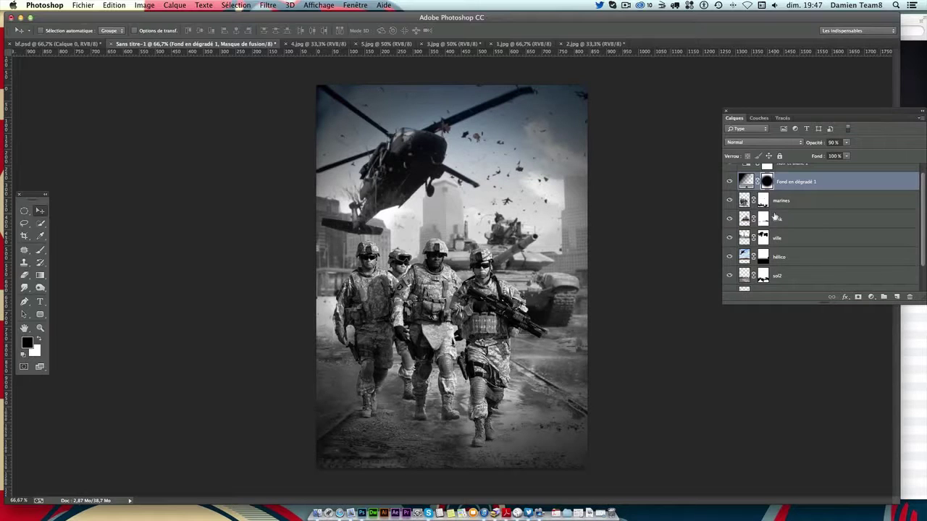
Select the ville layer and toggle its visibility to compare, then pick the Lasso tool
{"action": "left_click", "coordinate": [746, 216]}
{"action": "left_click", "coordinate": [744, 238]}
{"action": "left_click", "coordinate": [730, 238]}
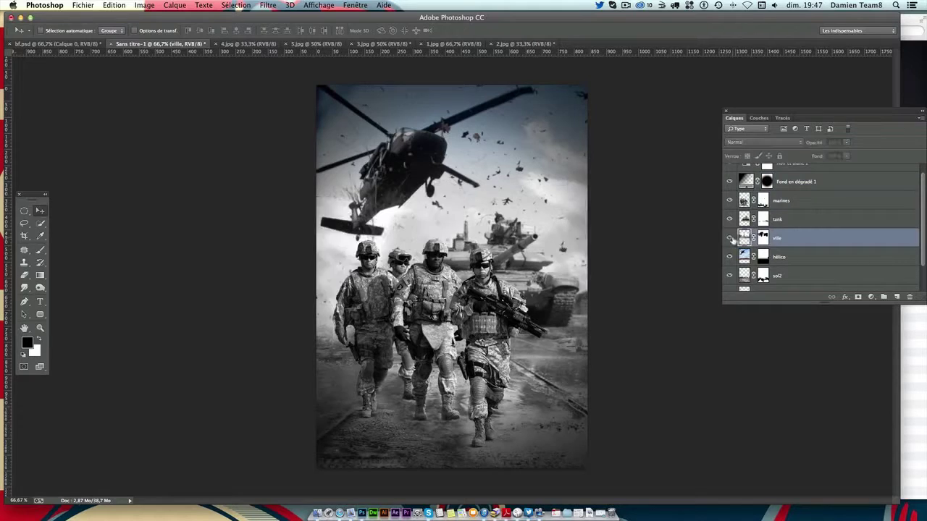
{"action": "left_click", "coordinate": [729, 238]}
{"action": "left_click", "coordinate": [24, 223]}
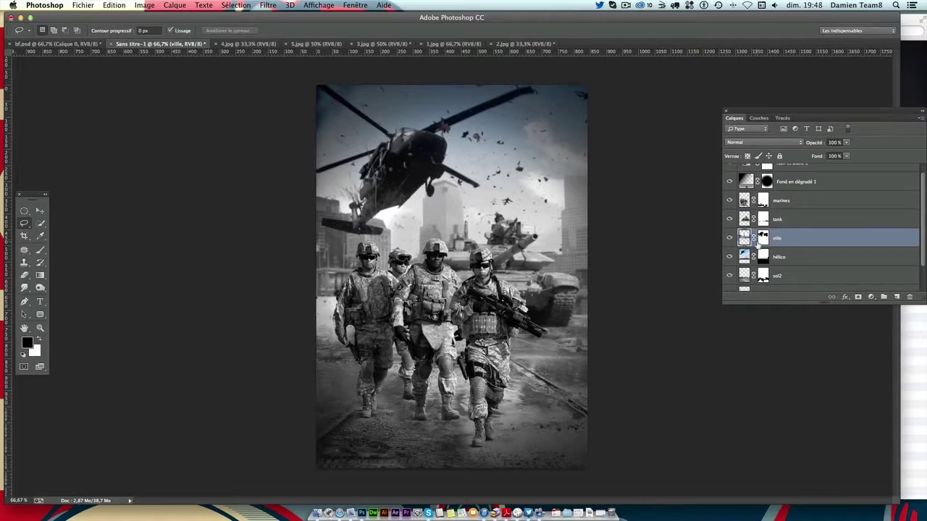
On the ville layer, zoom in and lasso the tall building beside the tank
{"action": "key", "text": "shift+alt+bracketright"}
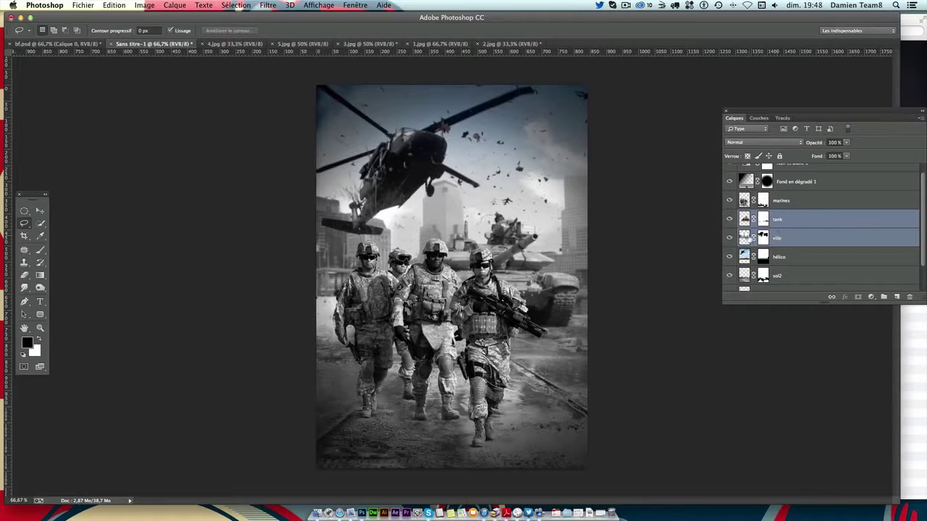
{"action": "left_click", "coordinate": [823, 240]}
{"action": "key", "text": "ctrl+plus"}
{"action": "key", "text": "ctrl+plus"}
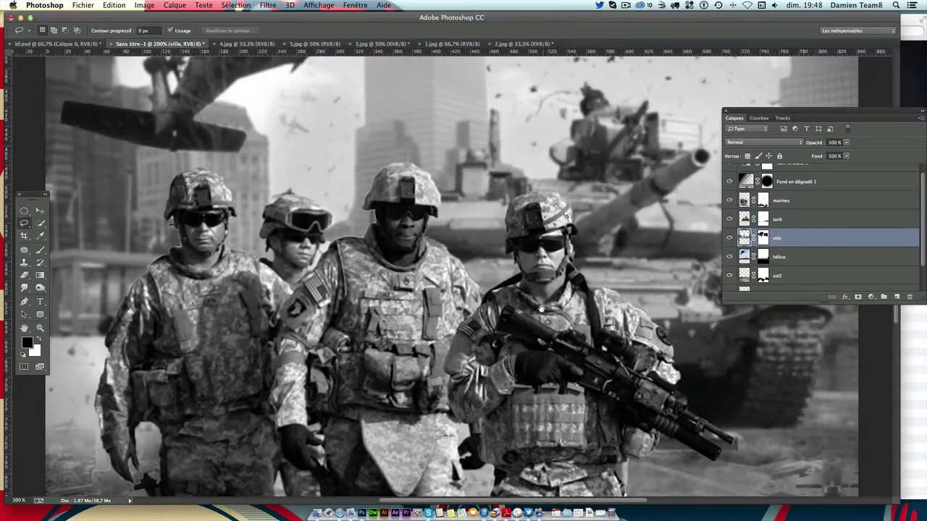
{"action": "left_click_drag", "start_coordinate": [662, 225], "coordinate": [400, 418]}
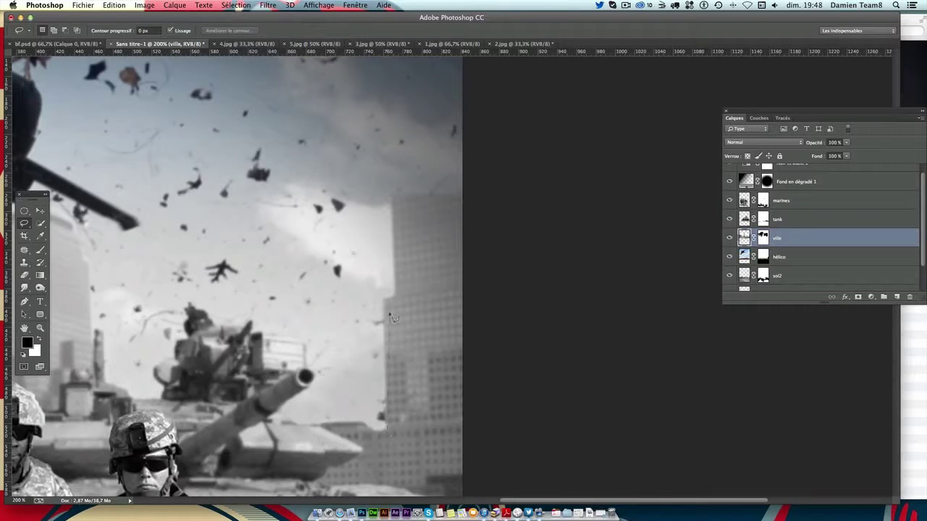
{"action": "left_click_drag", "start_coordinate": [391, 318], "coordinate": [389, 309]}
{"action": "key", "text": "Return"}
{"action": "left_click", "coordinate": [23, 224]}
{"action": "left_click_drag", "start_coordinate": [387, 417], "coordinate": [388, 304]}
{"action": "mouse_move", "coordinate": [395, 201]}
{"action": "left_mouse_down"}
{"action": "mouse_move", "coordinate": [468, 201]}
{"action": "mouse_move", "coordinate": [397, 194]}
{"action": "mouse_move", "coordinate": [388, 427]}
{"action": "left_mouse_up"}
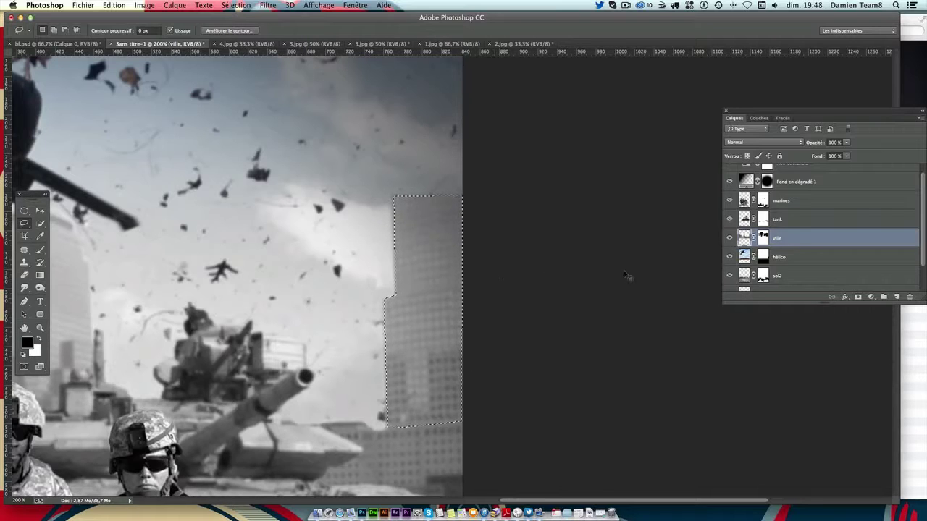
Copy the building onto a new layer and move it up toward the top right
{"action": "key", "text": "ctrl+c"}
{"action": "key", "text": "ctrl+v"}
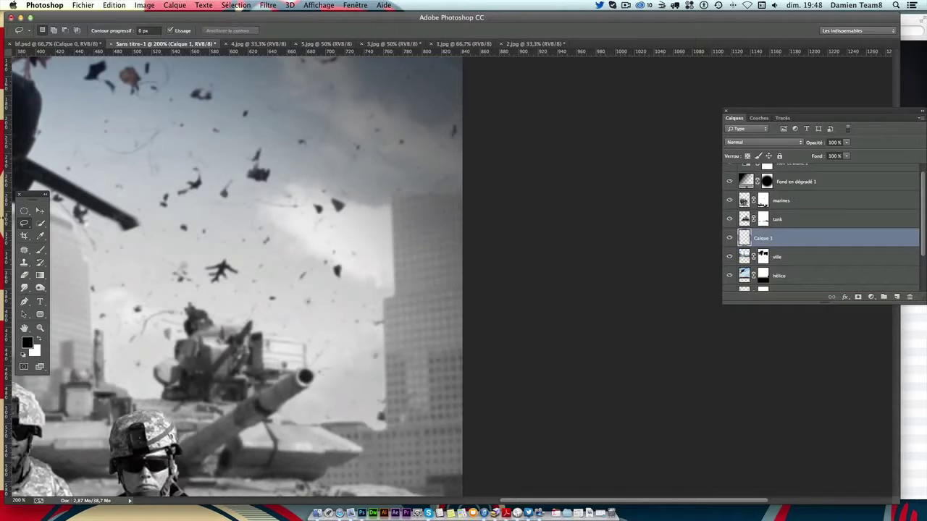
{"action": "left_click", "coordinate": [40, 210]}
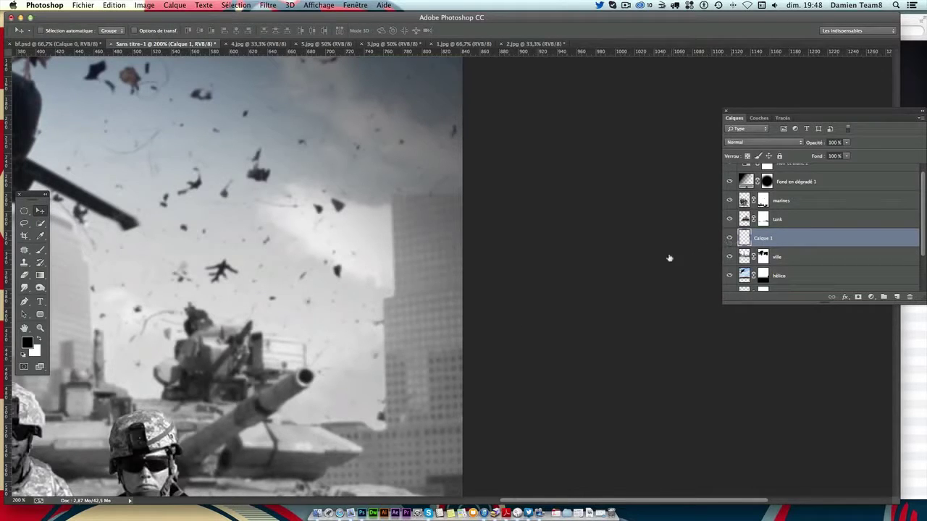
{"action": "left_click_drag", "start_coordinate": [418, 350], "coordinate": [423, 169]}
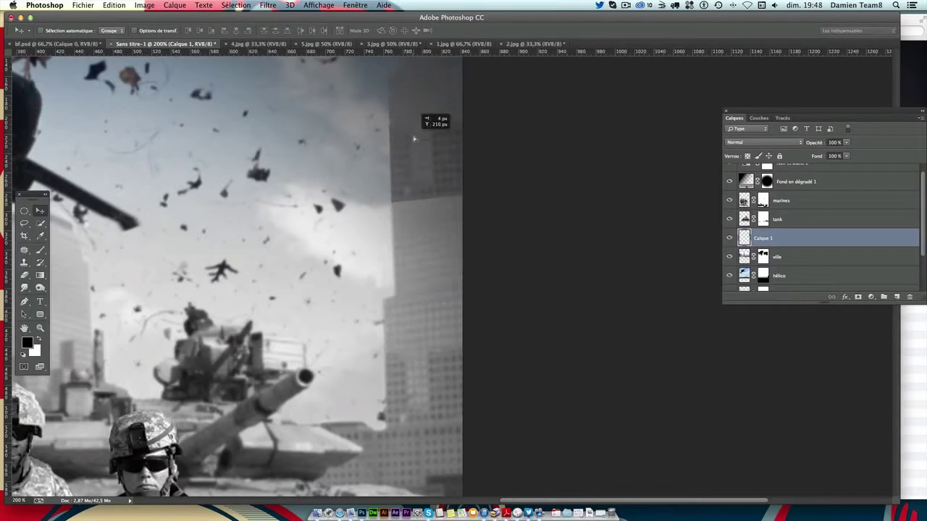
{"action": "key", "text": "super+minus"}
{"action": "key", "text": "super+minus"}
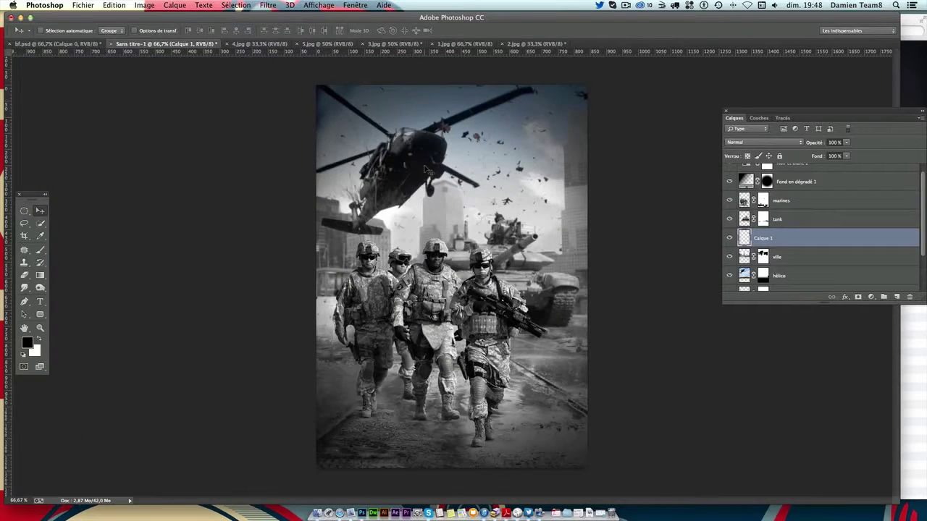
{"action": "key", "text": "super+plus"}
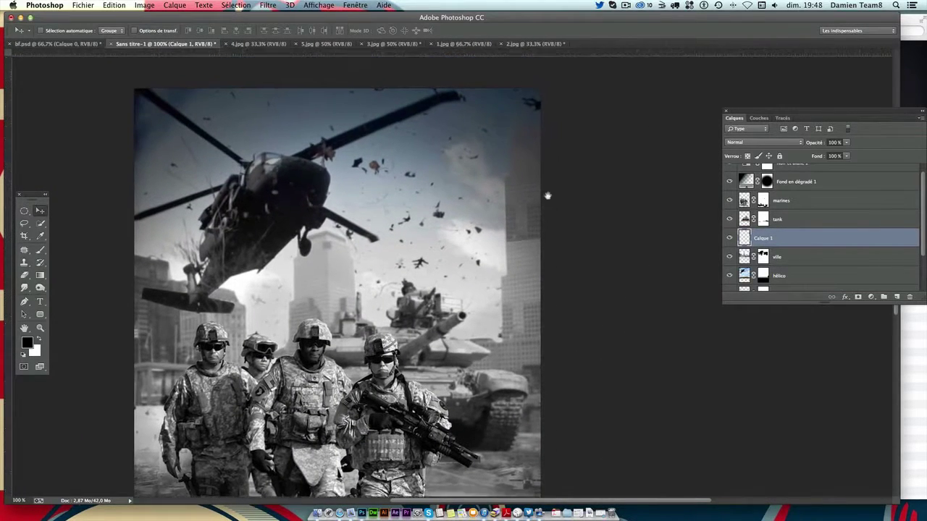
{"action": "left_click_drag", "start_coordinate": [519, 117], "coordinate": [539, 215]}
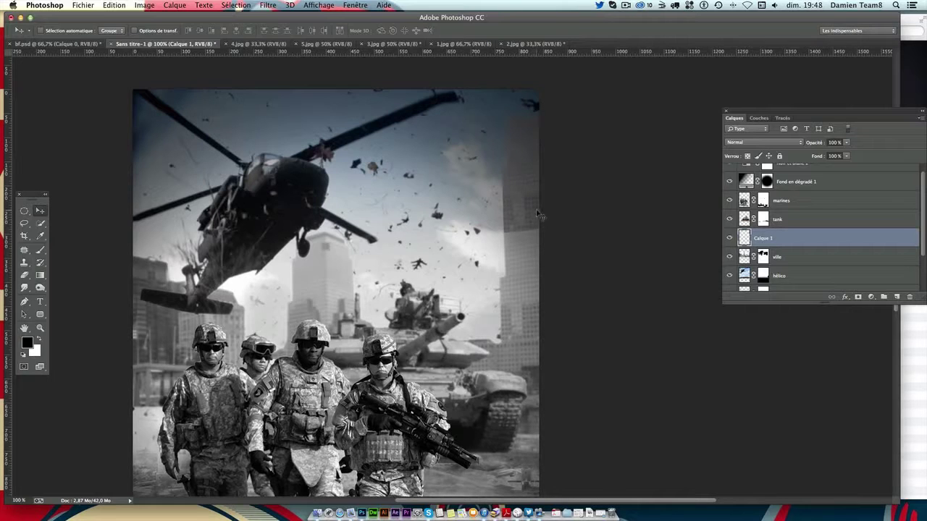
Scale the building copy with Free Transform and settle it into the upper-right corner
{"action": "key", "text": "super+t"}
{"action": "left_click_drag", "start_coordinate": [541, 115], "coordinate": [560, 131]}
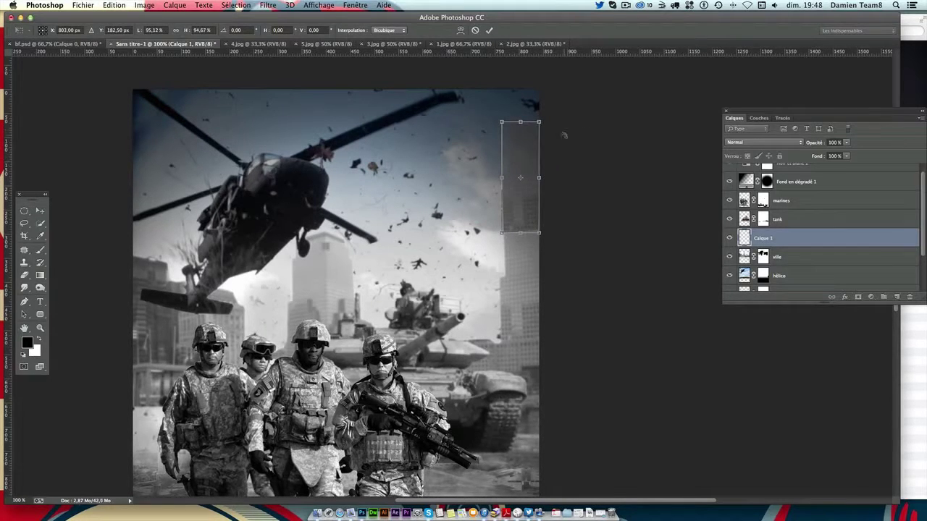
{"action": "key", "text": "Return"}
{"action": "mouse_move", "coordinate": [494, 213]}
{"action": "left_mouse_down"}
{"action": "mouse_move", "coordinate": [515, 218]}
{"action": "mouse_move", "coordinate": [522, 249]}
{"action": "mouse_move", "coordinate": [530, 246]}
{"action": "left_mouse_up"}
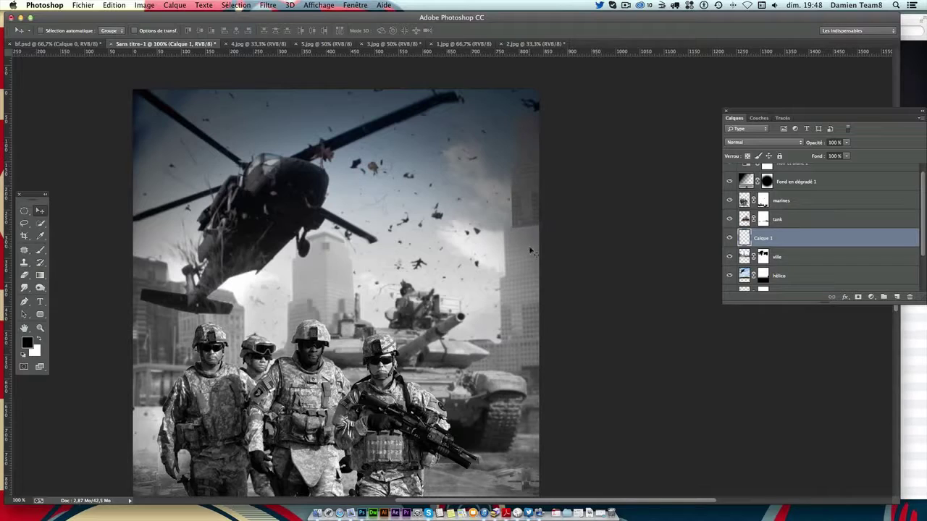
{"action": "left_click_drag", "start_coordinate": [530, 246], "coordinate": [533, 251]}
Add a layer mask to Calque 1 and draw a black gradient hiding the building
{"action": "left_click", "coordinate": [857, 296]}
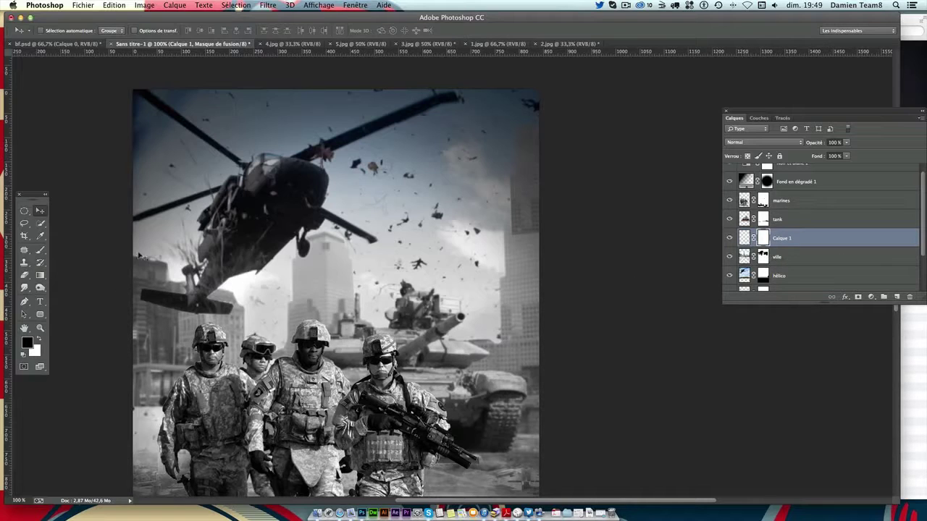
{"action": "left_click", "coordinate": [39, 275]}
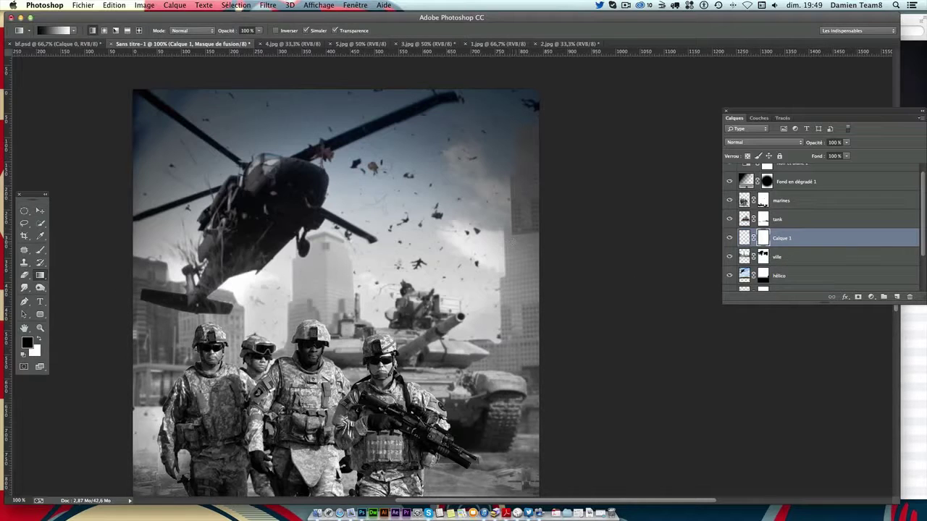
{"action": "left_click_drag", "start_coordinate": [522, 229], "coordinate": [520, 184]}
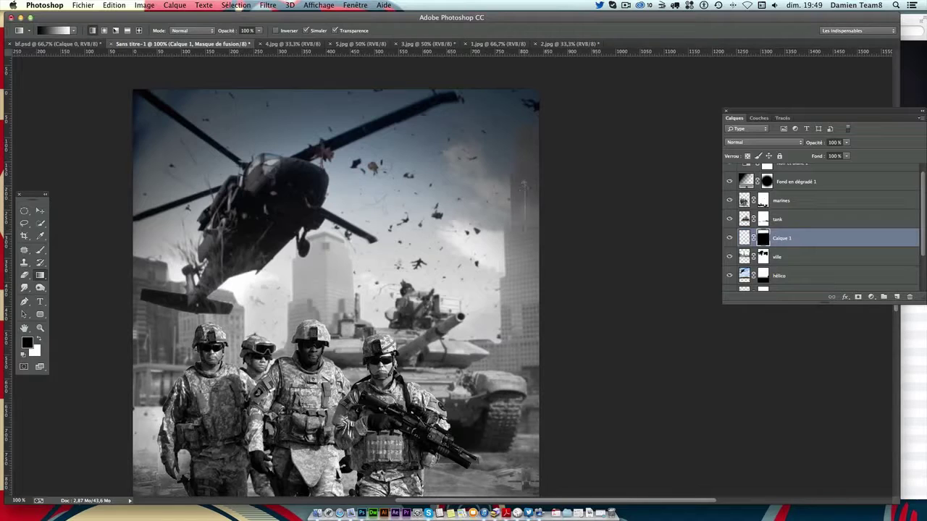
{"action": "mouse_move", "coordinate": [528, 238]}
{"action": "left_mouse_down"}
{"action": "mouse_move", "coordinate": [528, 181]}
{"action": "mouse_move", "coordinate": [533, 231]}
{"action": "left_mouse_up"}
{"action": "left_click", "coordinate": [40, 210]}
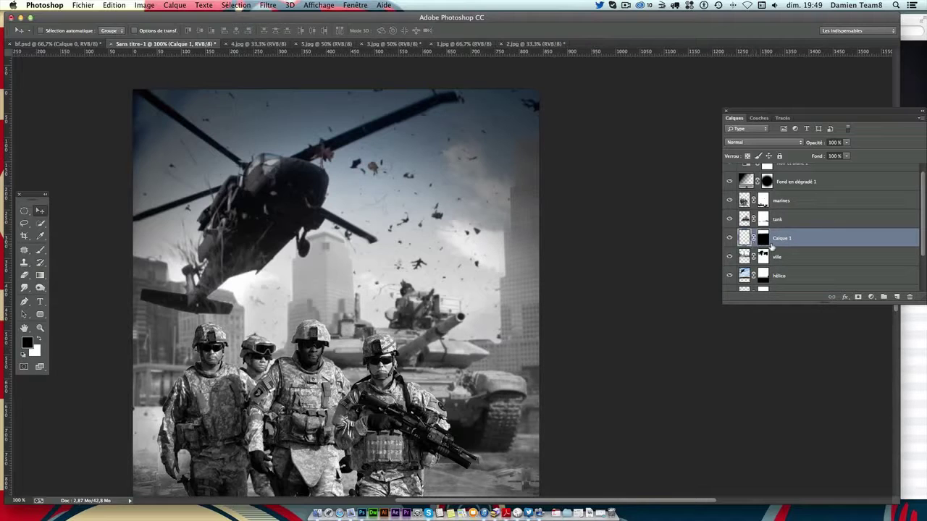
Paint on the mask with a soft round brush at 36% opacity, switching between white and black
{"action": "left_click", "coordinate": [42, 250]}
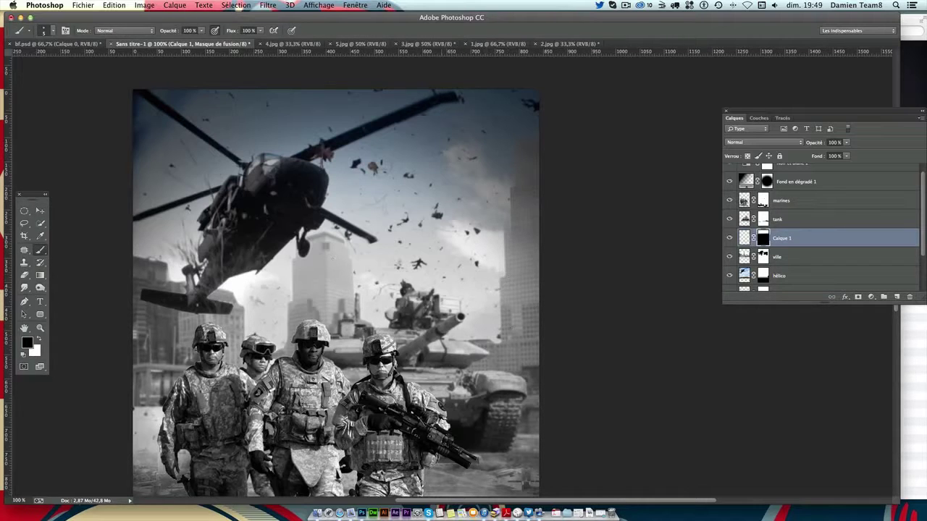
{"action": "left_click", "coordinate": [42, 31]}
{"action": "left_click", "coordinate": [645, 351]}
{"action": "left_click", "coordinate": [43, 31]}
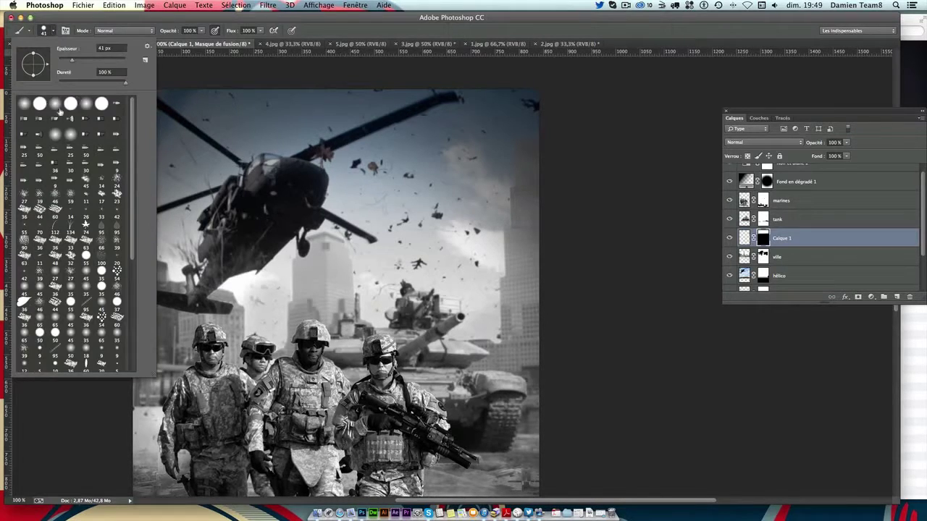
{"action": "left_click", "coordinate": [55, 104]}
{"action": "left_click", "coordinate": [197, 32]}
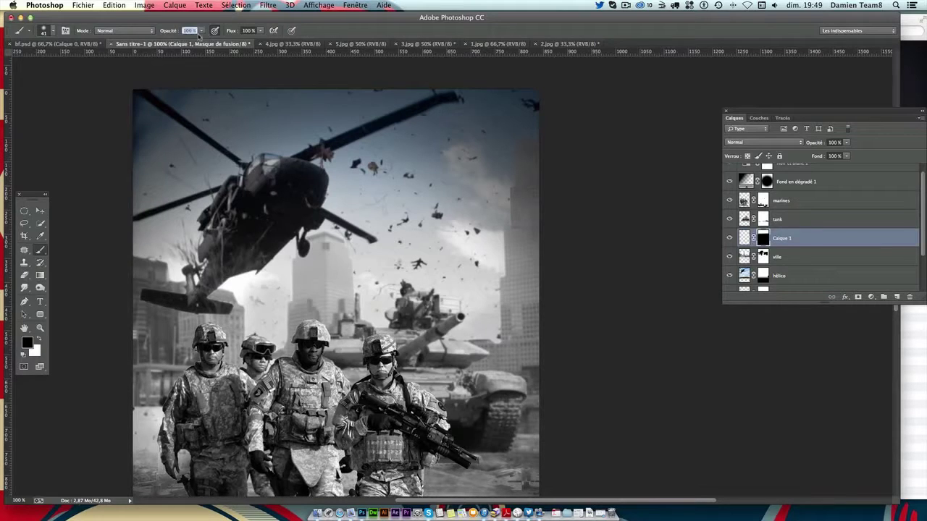
{"action": "left_click_drag", "start_coordinate": [203, 32], "coordinate": [172, 41]}
{"action": "left_click", "coordinate": [40, 338]}
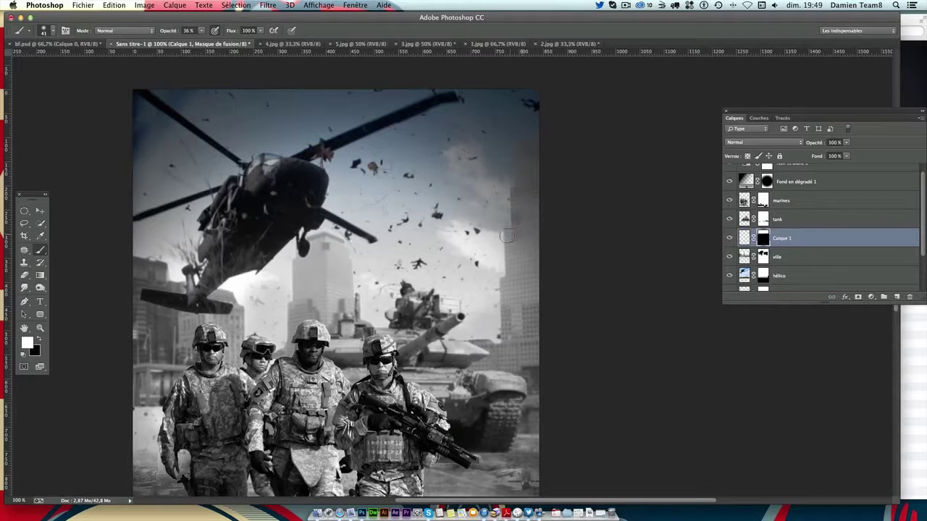
{"action": "left_click", "coordinate": [40, 338]}
{"action": "key", "text": "ctrl+minus"}
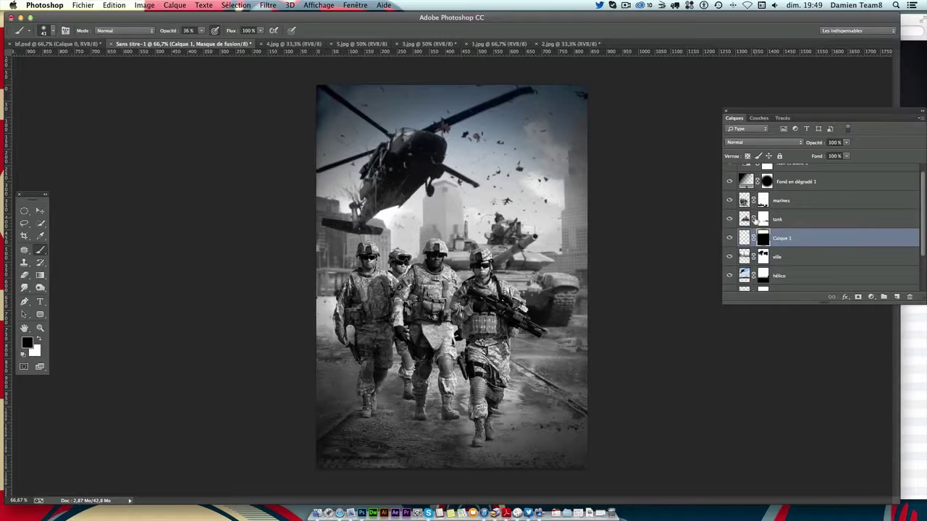
{"action": "left_click", "coordinate": [41, 211]}
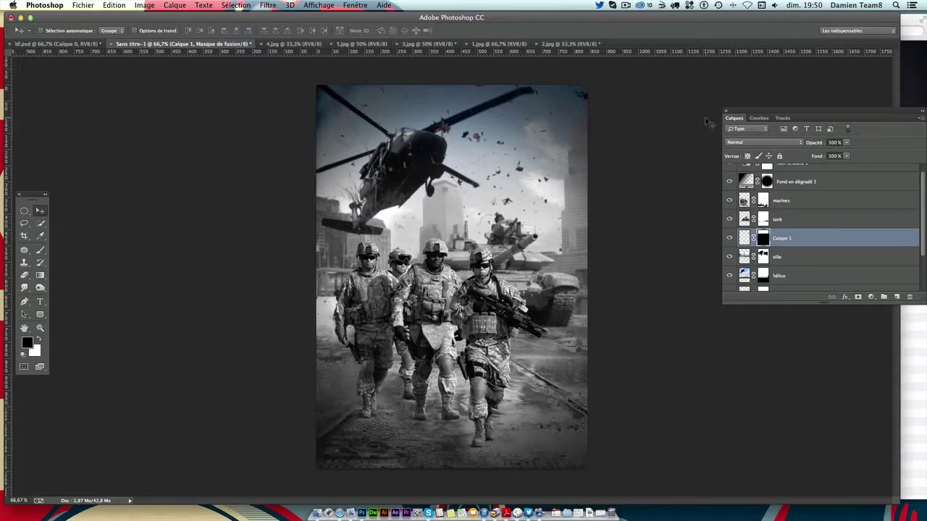
Save the composite as bf-compo.psd in the bf/psd folder, accepting maximum compatibility
{"action": "key", "text": "super+s"}
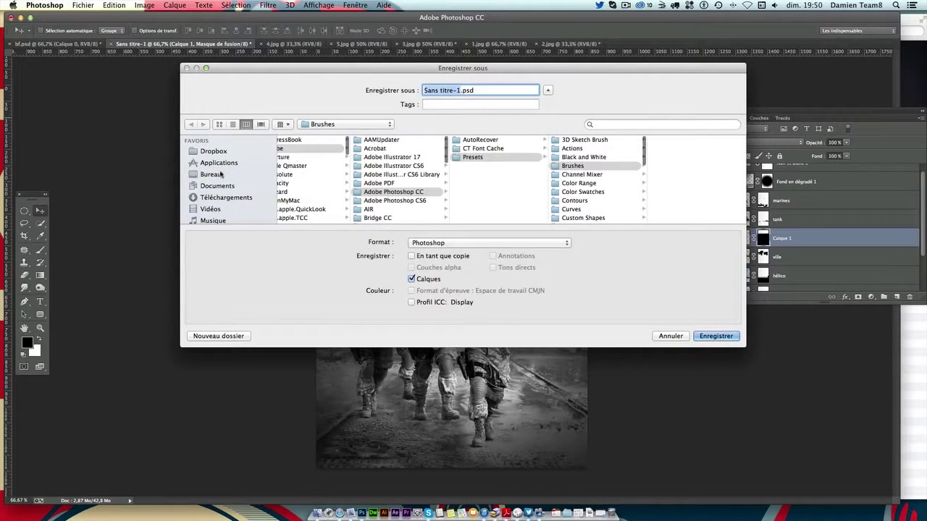
{"action": "left_click", "coordinate": [221, 174]}
{"action": "scroll", "coordinate": [319, 181], "scroll_direction": "down", "scroll_amount": 3}
{"action": "left_click", "coordinate": [297, 148]}
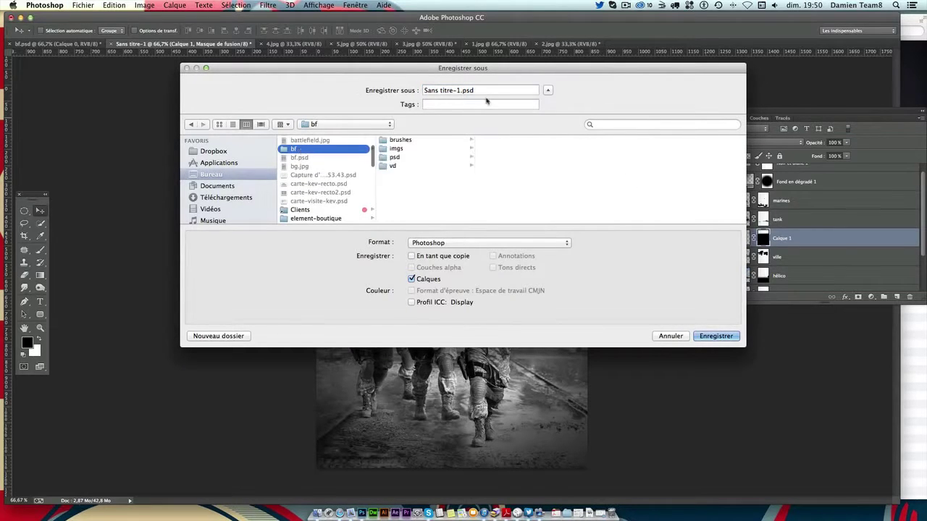
{"action": "left_click", "coordinate": [397, 158]}
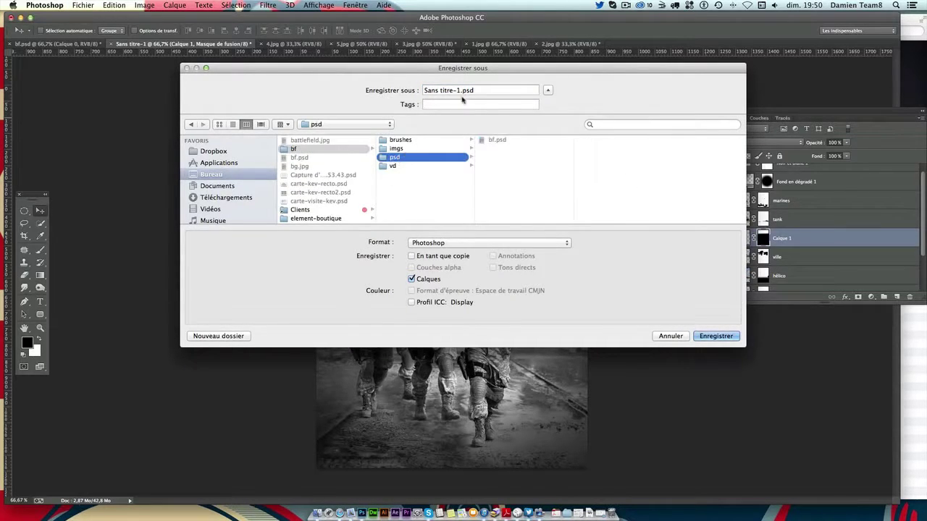
{"action": "left_click_drag", "start_coordinate": [462, 91], "coordinate": [328, 85]}
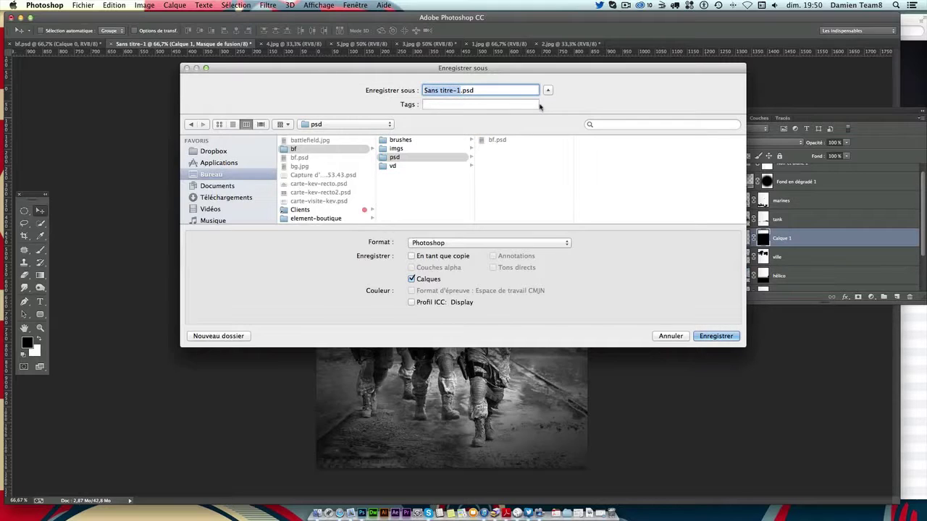
{"action": "type", "text": "bf"}
{"action": "type", "text": "-com"}
{"action": "type", "text": "po"}
{"action": "key", "text": "Return"}
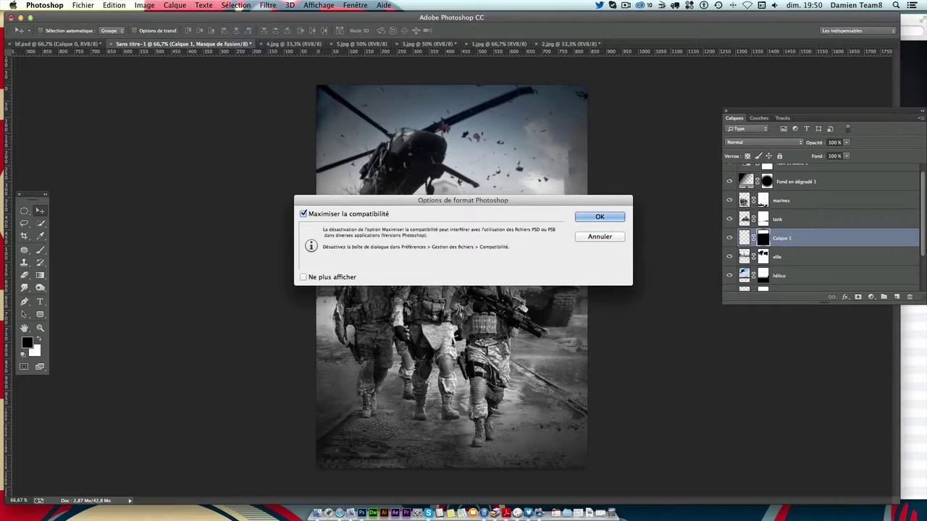
{"action": "left_click", "coordinate": [595, 218]}
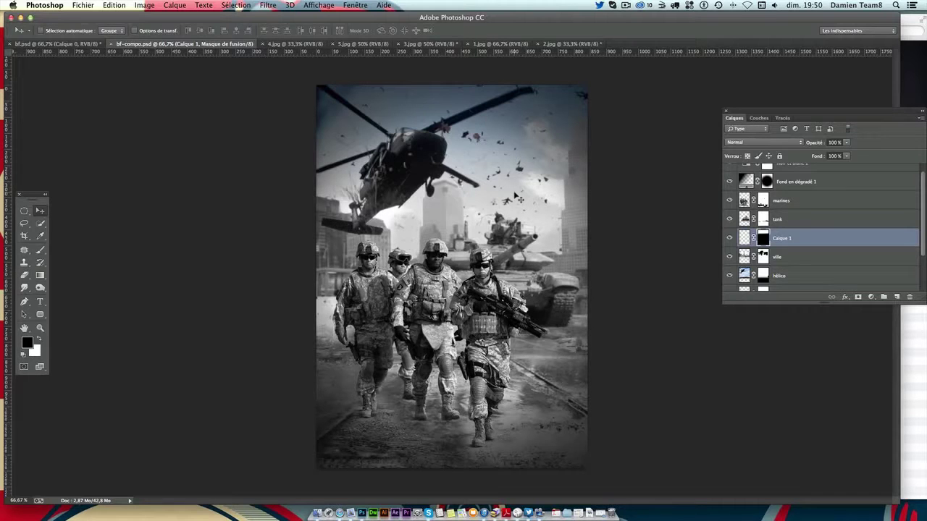
{"action": "left_click", "coordinate": [920, 24]}
{"action": "left_click_drag", "start_coordinate": [833, 25], "coordinate": [835, 47]}
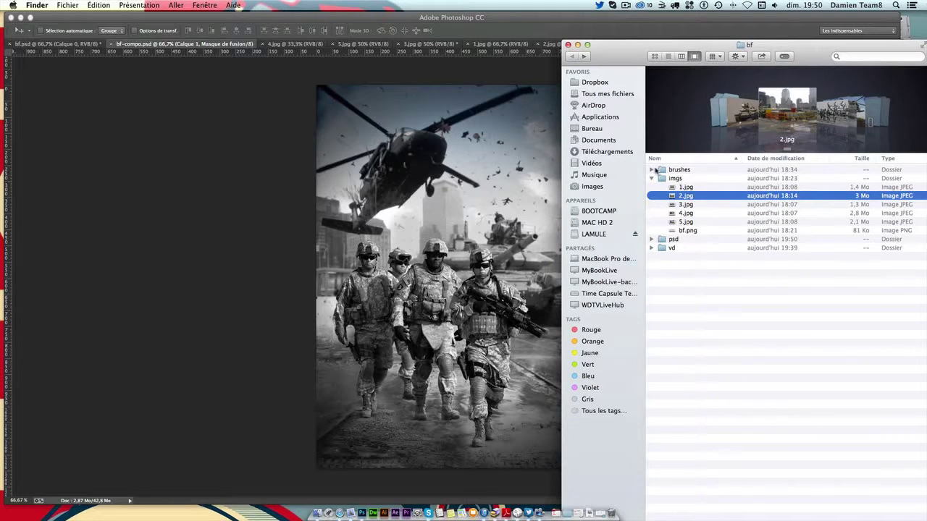
Open a second Finder window at Applications > Adobe Photoshop CC > Presets > Brushes
{"action": "left_click", "coordinate": [652, 170]}
{"action": "key", "text": "super+n"}
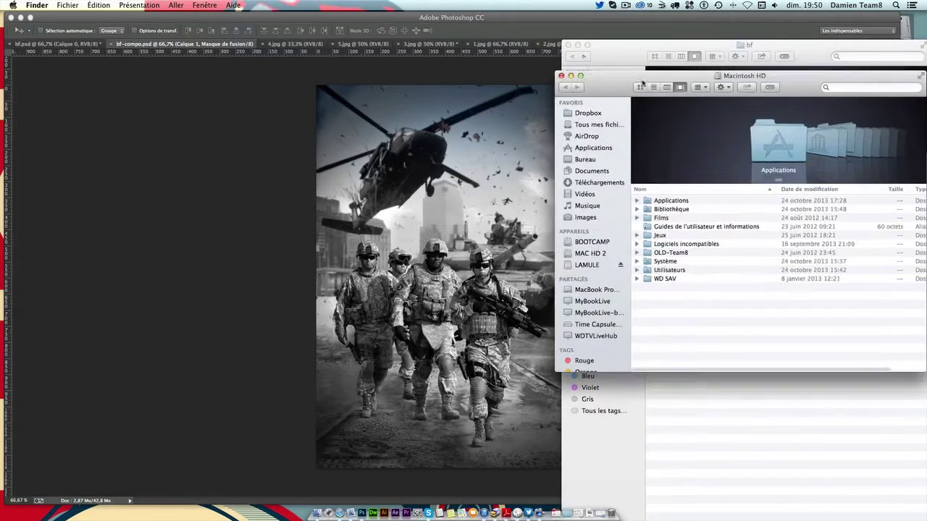
{"action": "left_click_drag", "start_coordinate": [712, 78], "coordinate": [327, 51]}
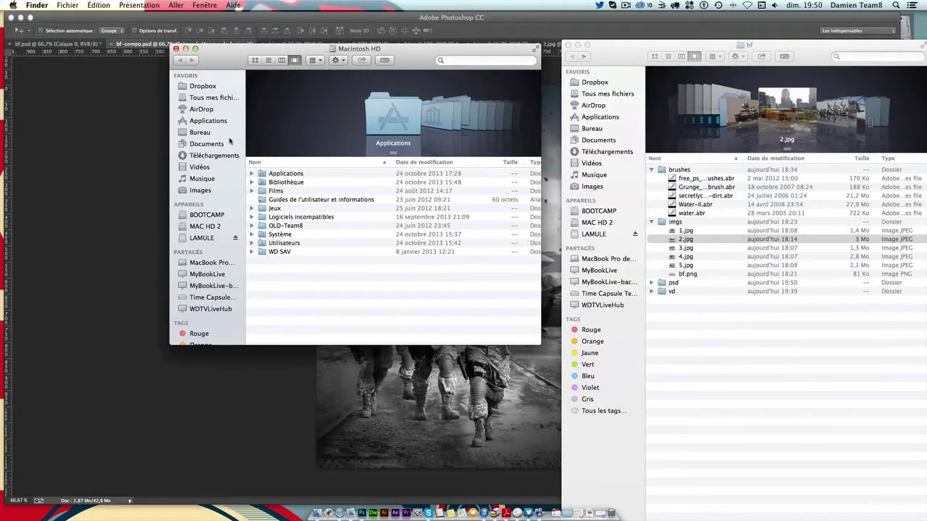
{"action": "double_click", "coordinate": [284, 175]}
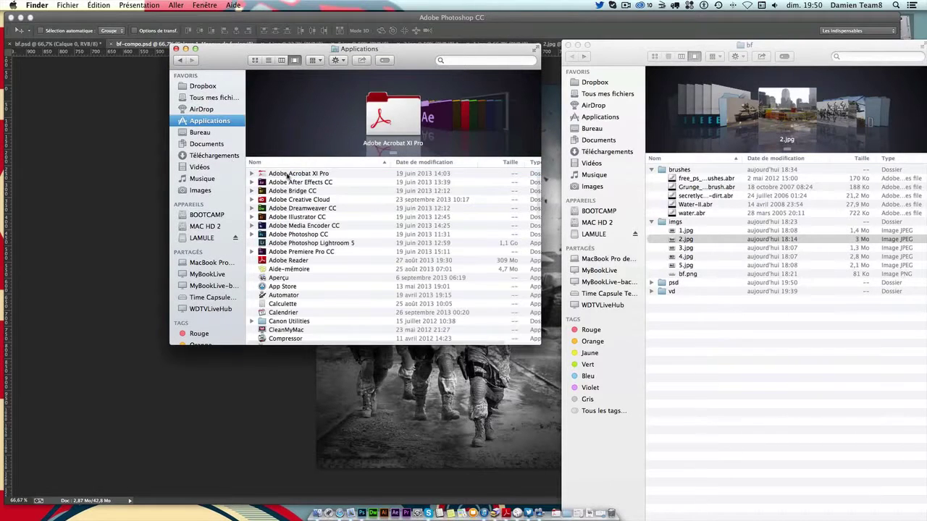
{"action": "double_click", "coordinate": [281, 236]}
{"action": "double_click", "coordinate": [281, 236]}
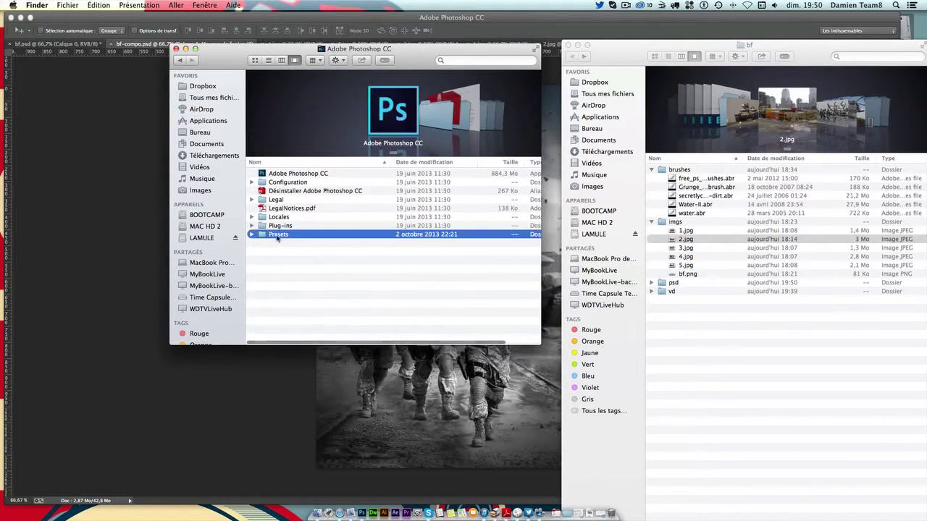
{"action": "double_click", "coordinate": [279, 199]}
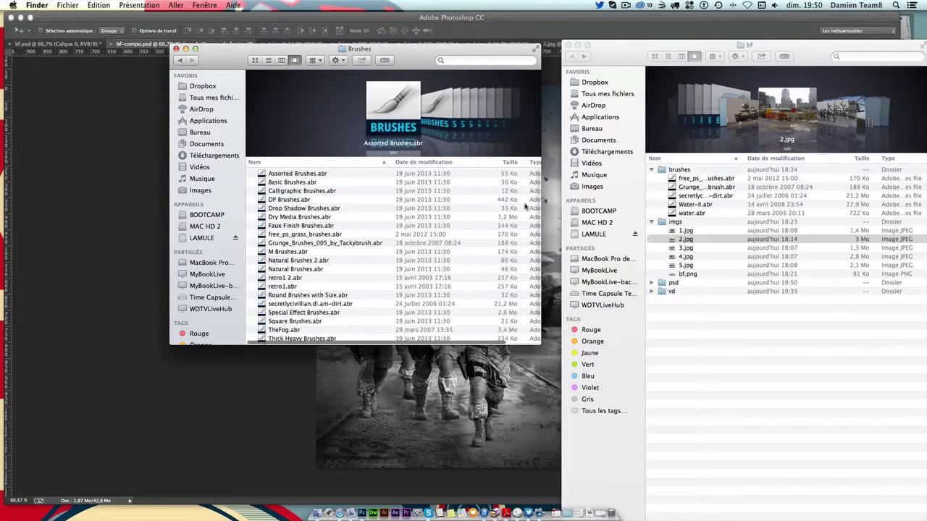
Select the five .abr files in bf/brushes and re-open Photoshop's Presets Brushes folder
{"action": "left_click", "coordinate": [660, 190]}
{"action": "left_click", "coordinate": [704, 178]}
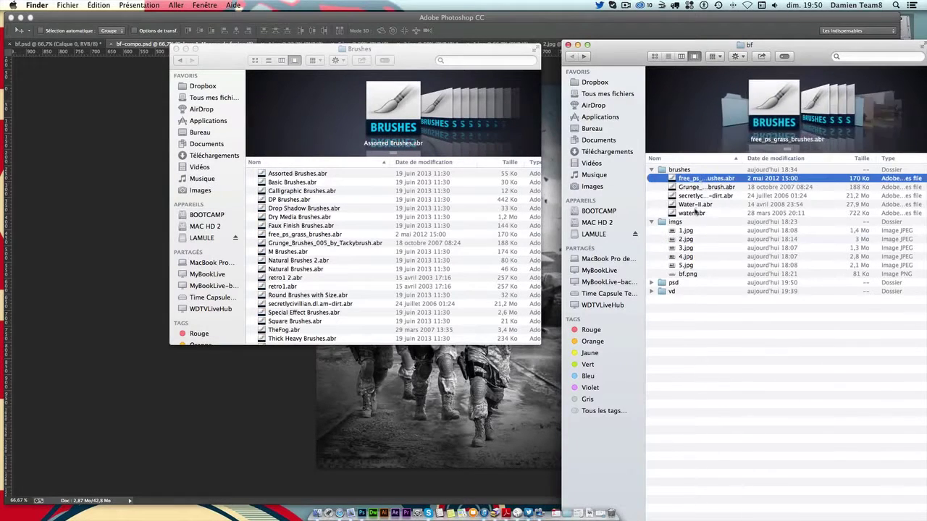
{"action": "left_click", "coordinate": [695, 212], "text": "shift"}
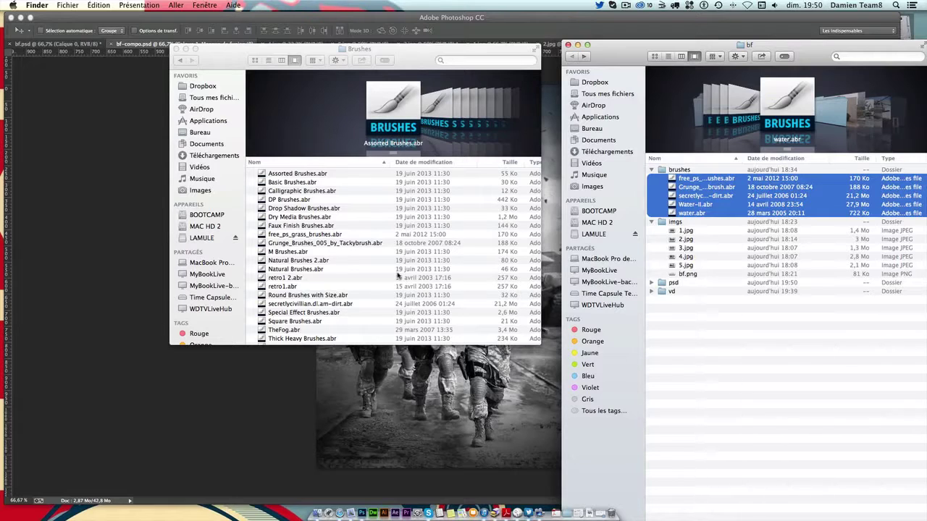
{"action": "left_click", "coordinate": [179, 60]}
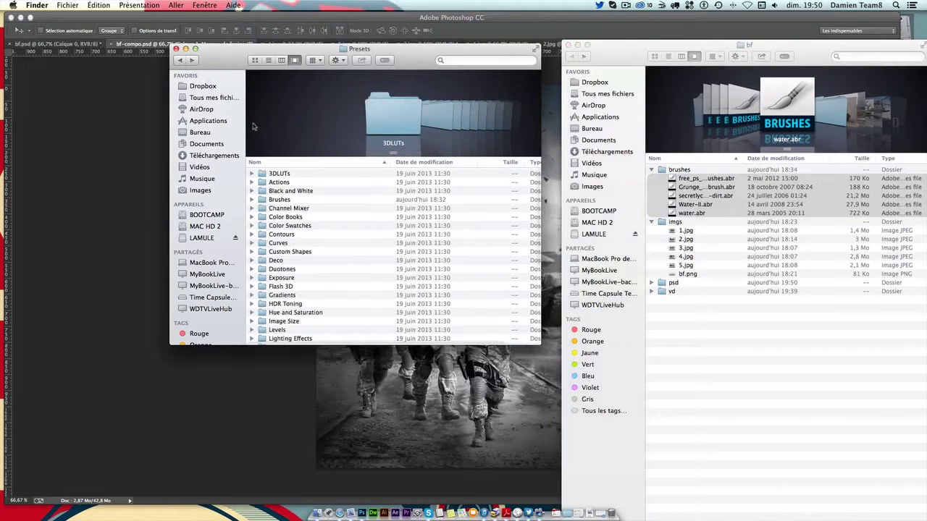
{"action": "left_click", "coordinate": [180, 60]}
{"action": "left_click", "coordinate": [274, 236]}
{"action": "double_click", "coordinate": [274, 235]}
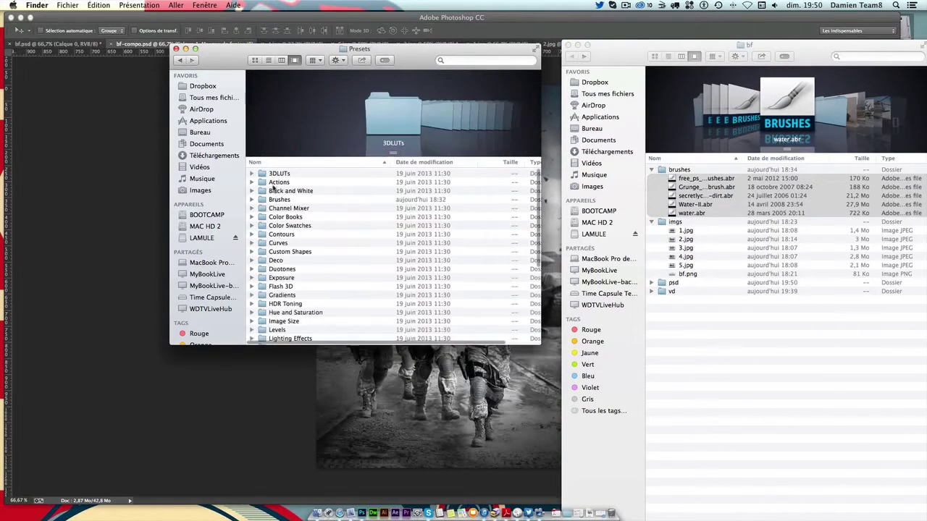
{"action": "left_click", "coordinate": [280, 200]}
{"action": "double_click", "coordinate": [280, 200]}
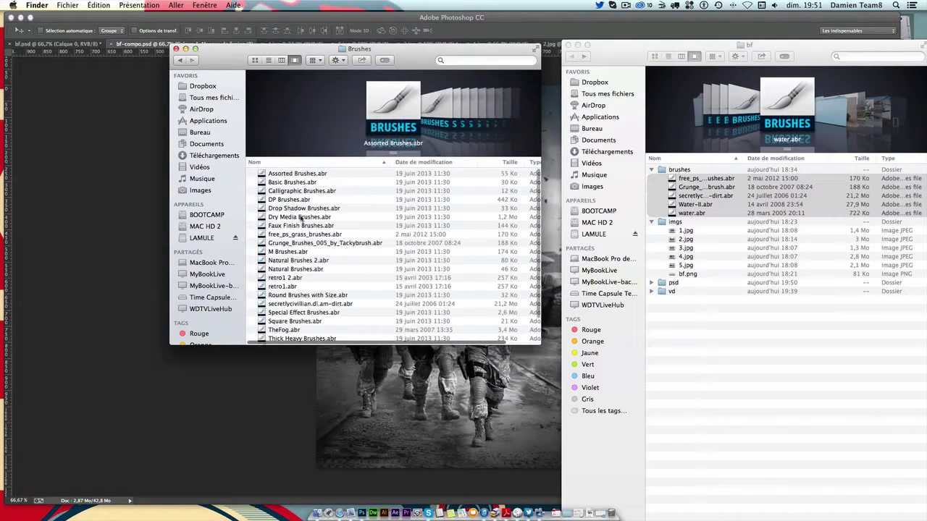
Return to Photoshop and pick the Brush tool
{"action": "left_click", "coordinate": [89, 180]}
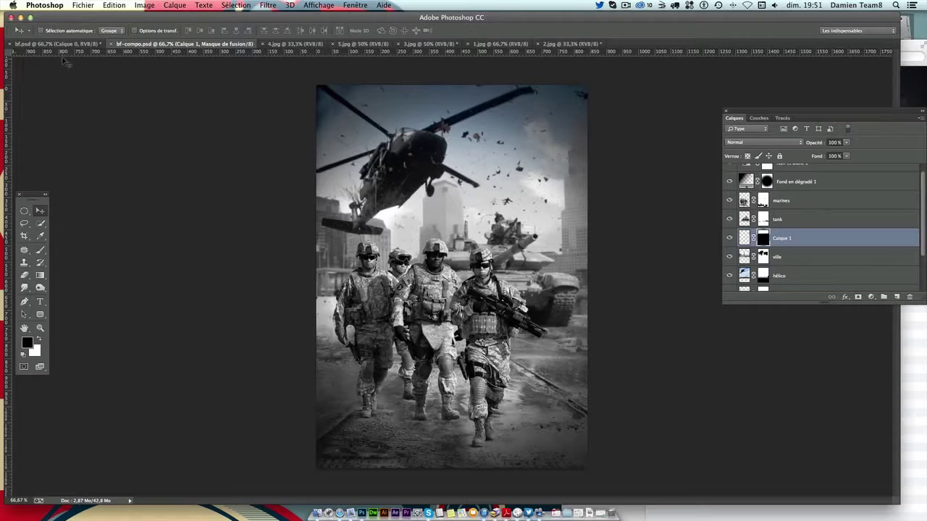
{"action": "left_click", "coordinate": [40, 236]}
{"action": "left_click", "coordinate": [40, 249]}
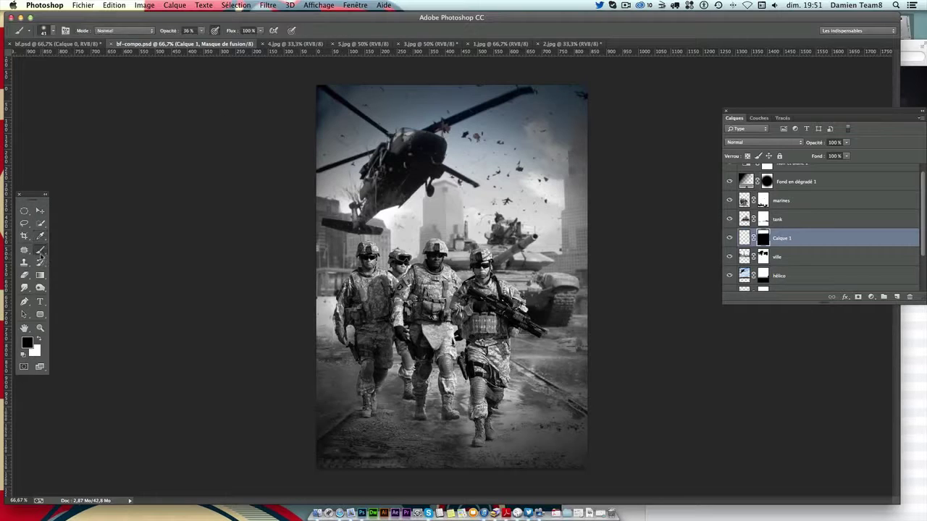
In the Brush Preset picker, set 33 px, then try loading Water-II and cancel
{"action": "left_click", "coordinate": [56, 33]}
{"action": "left_click", "coordinate": [54, 36]}
{"action": "left_click", "coordinate": [52, 33]}
{"action": "left_click_drag", "start_coordinate": [72, 63], "coordinate": [69, 64]}
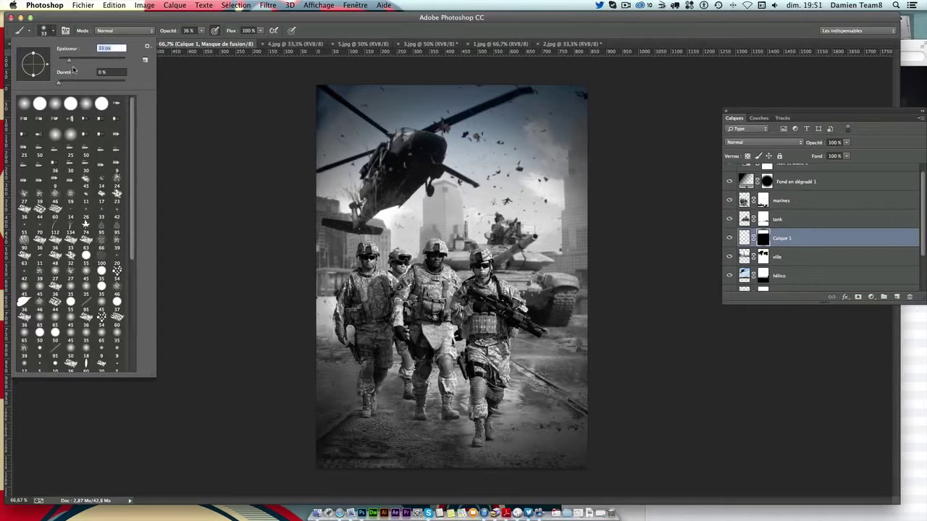
{"action": "left_click", "coordinate": [147, 47]}
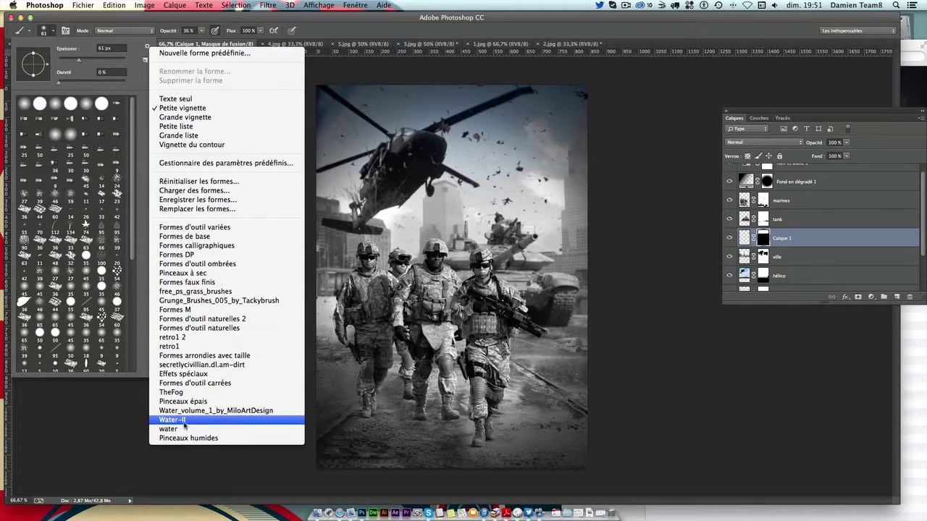
{"action": "left_click", "coordinate": [182, 423]}
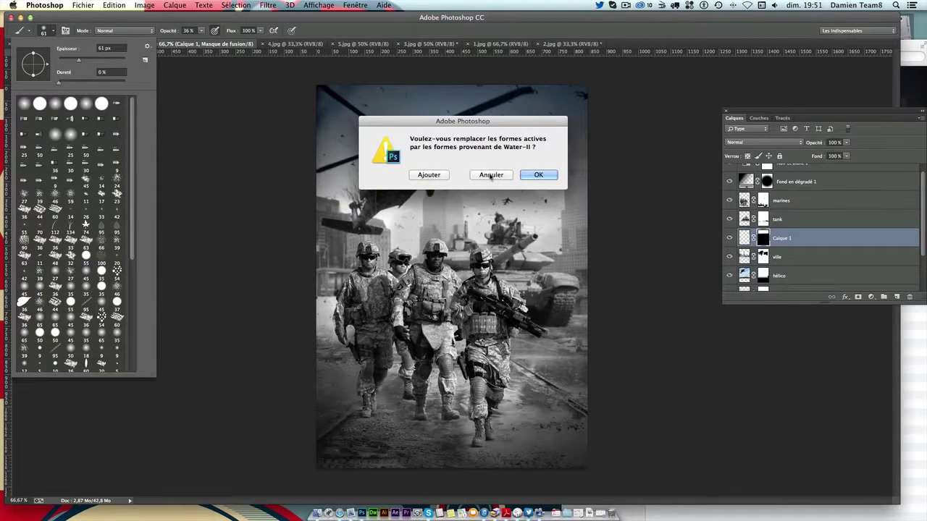
{"action": "left_click", "coordinate": [491, 176]}
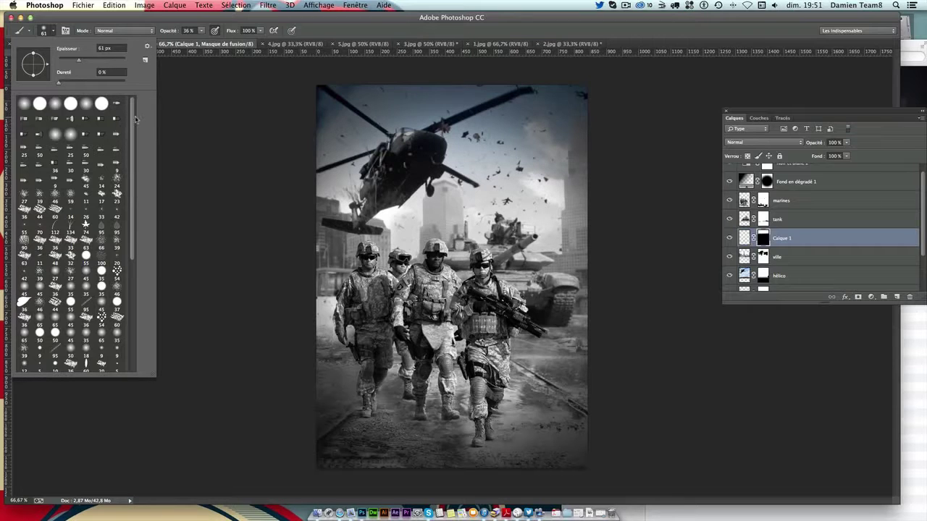
Try several large presets at the list's end and settle on the 320 px splash brush
{"action": "left_click_drag", "start_coordinate": [133, 119], "coordinate": [150, 254]}
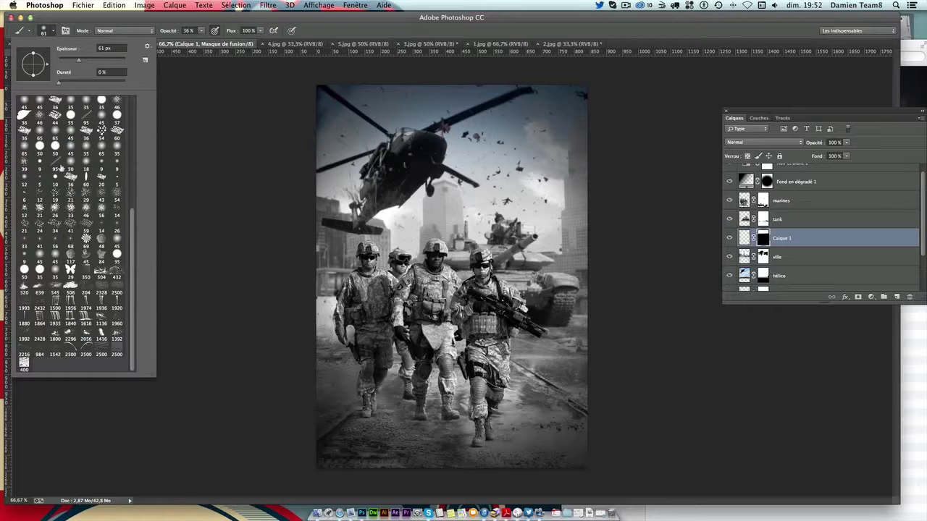
{"action": "left_click", "coordinate": [37, 304]}
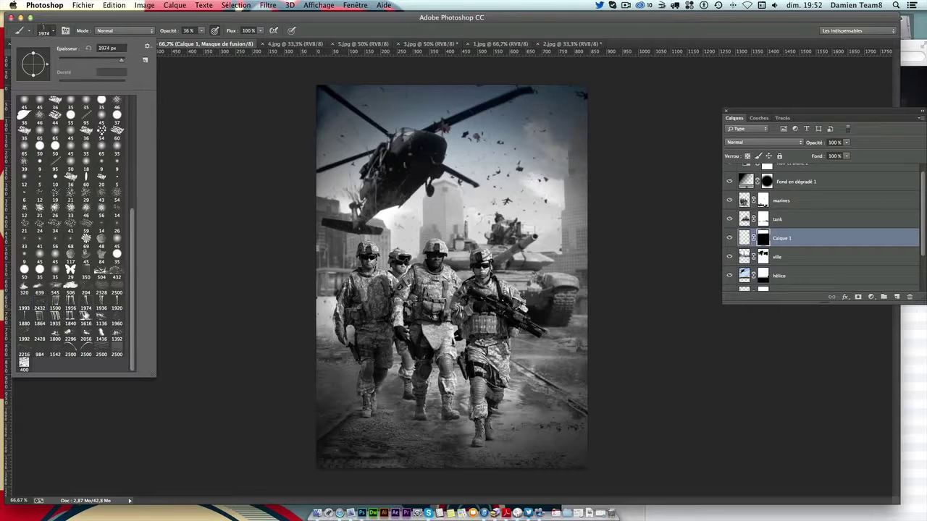
{"action": "left_click", "coordinate": [58, 337]}
{"action": "left_click", "coordinate": [74, 305]}
{"action": "left_click", "coordinate": [29, 304]}
{"action": "left_click", "coordinate": [25, 293]}
{"action": "key", "text": "Return"}
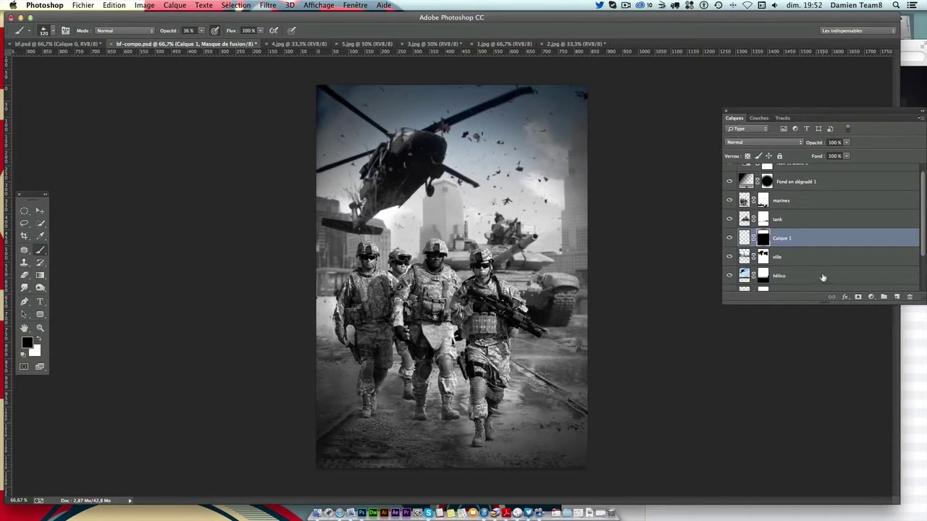
Add a new layer above marines, set brush opacity to 100%, and undo a stray dark stroke
{"action": "scroll", "coordinate": [811, 235], "scroll_direction": "up", "scroll_amount": 1}
{"action": "left_click", "coordinate": [785, 211]}
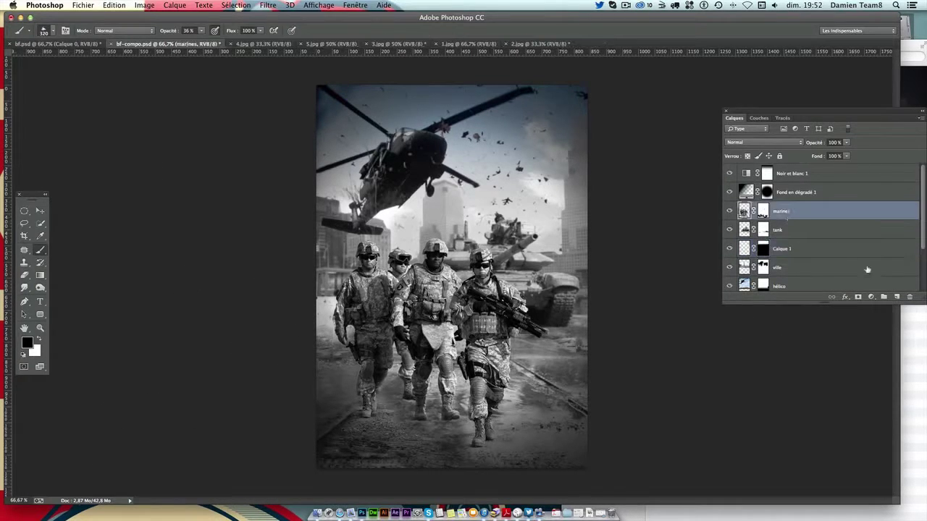
{"action": "left_click", "coordinate": [896, 296]}
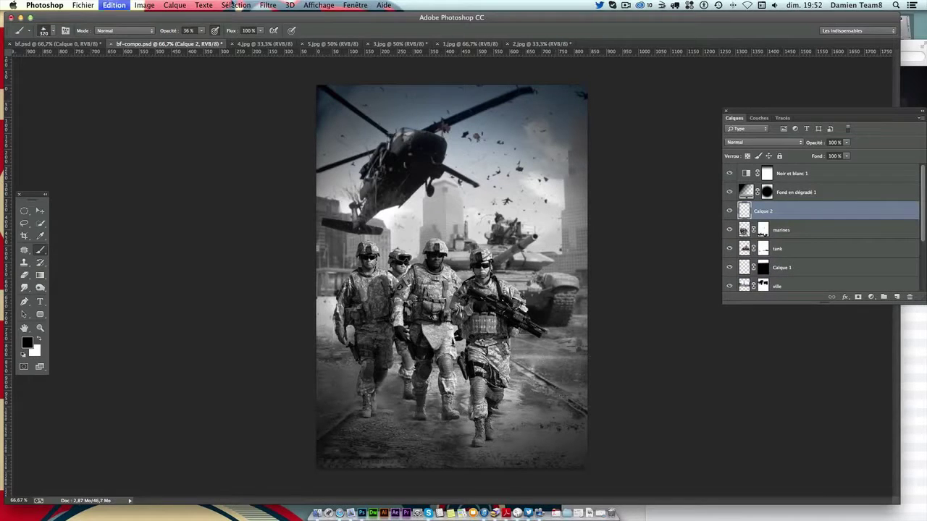
{"action": "key", "text": "0"}
{"action": "left_click_drag", "start_coordinate": [365, 377], "coordinate": [442, 424]}
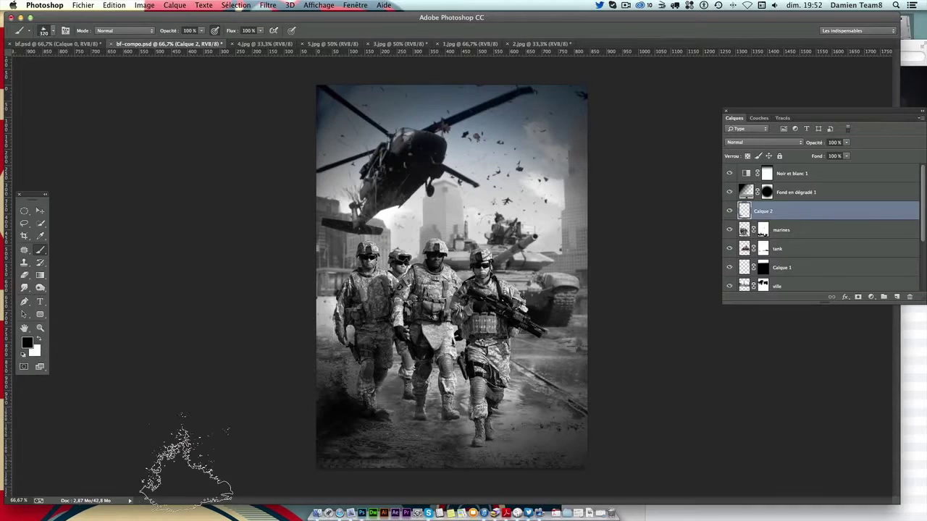
{"action": "key", "text": "ctrl+z"}
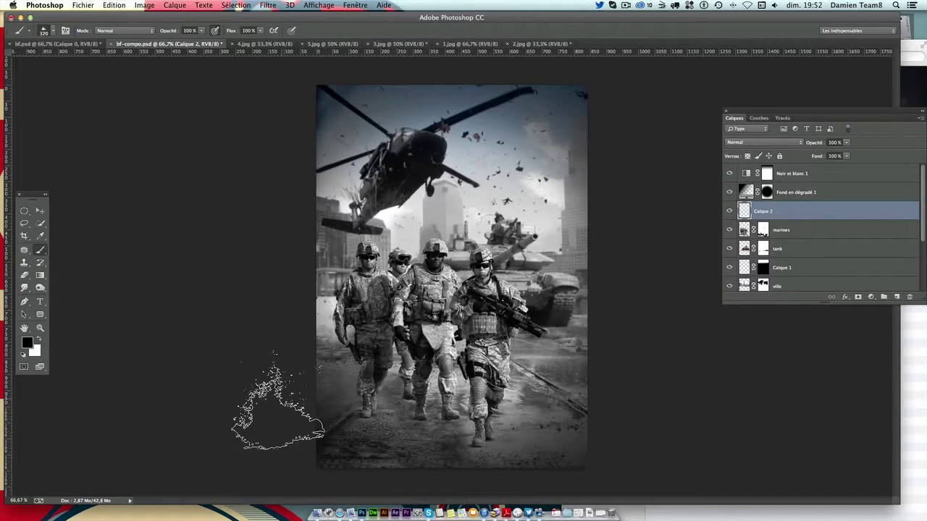
Switch to white, set the splash brush to 150 px, and stamp a splash at the soldiers' feet
{"action": "left_click", "coordinate": [39, 338]}
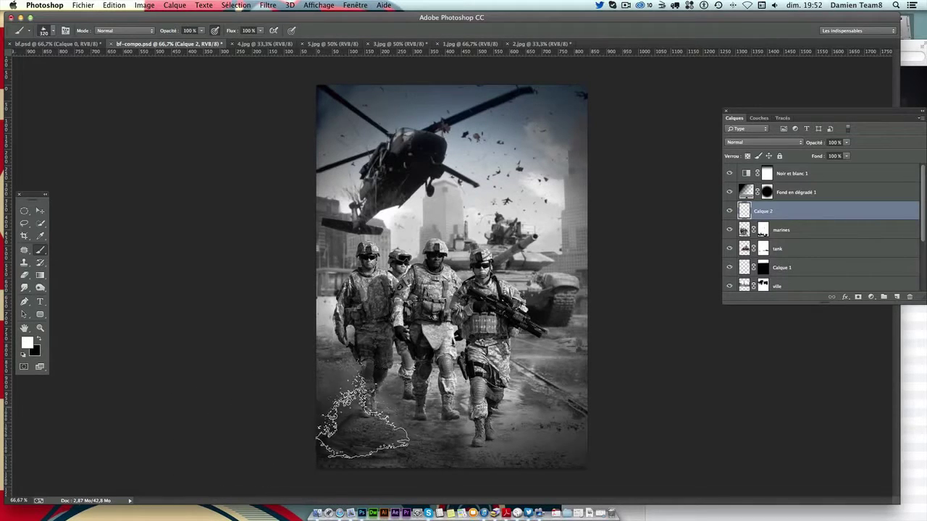
{"action": "left_click_drag", "start_coordinate": [387, 471], "coordinate": [330, 402]}
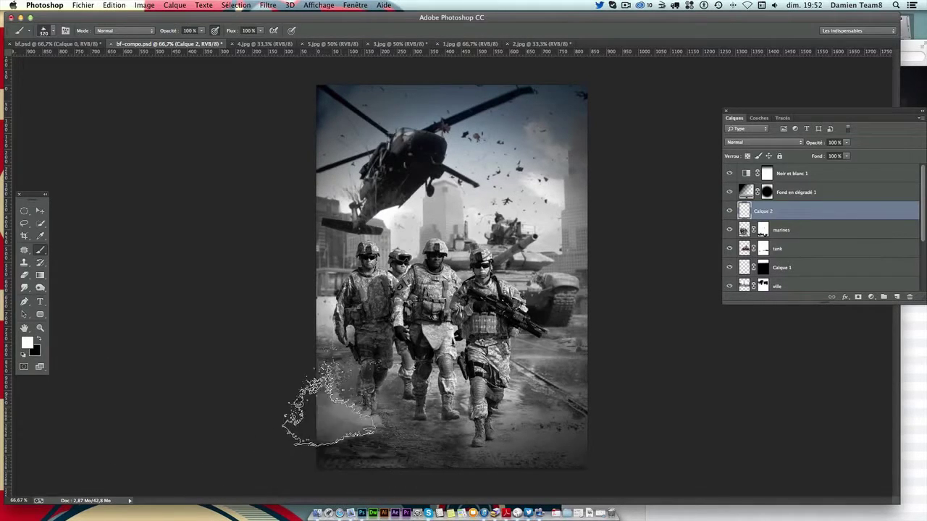
{"action": "key", "text": "super+z"}
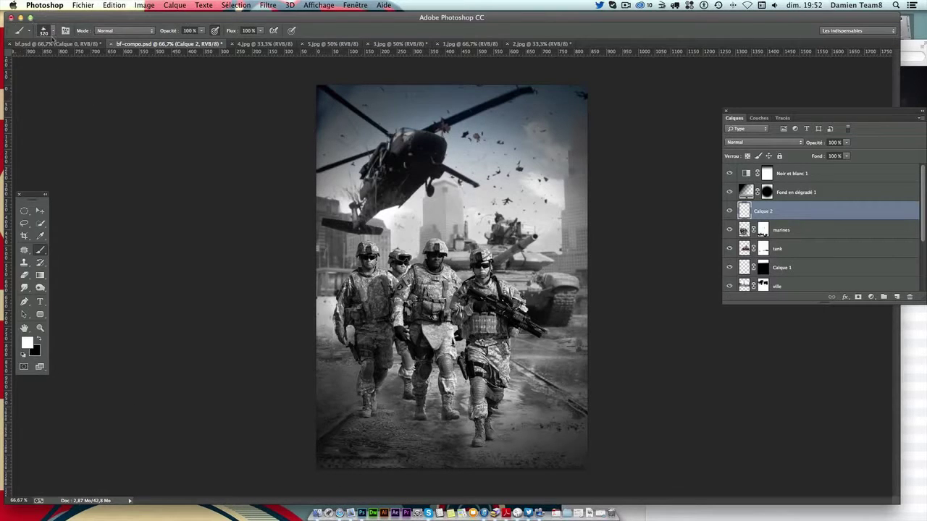
{"action": "left_click", "coordinate": [52, 34]}
{"action": "left_click_drag", "start_coordinate": [105, 62], "coordinate": [98, 62]}
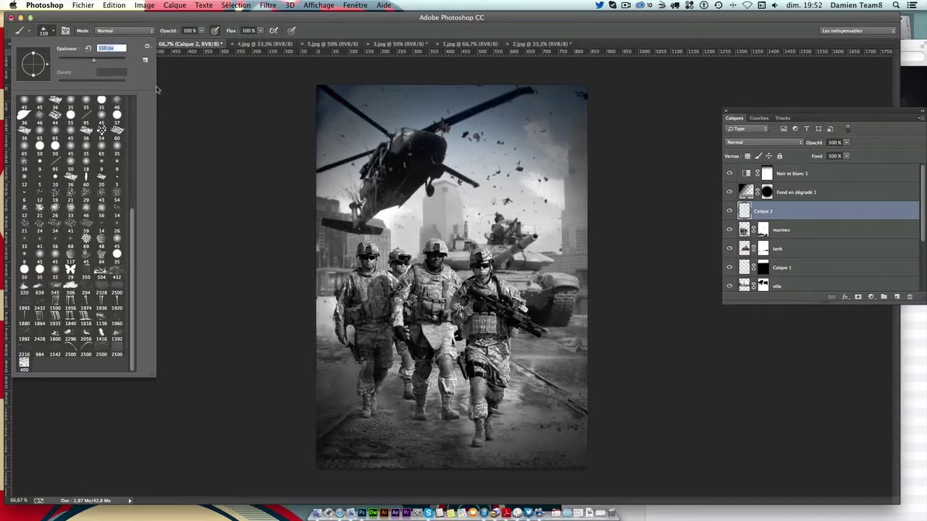
{"action": "type", "text": "150"}
{"action": "key", "text": "Return"}
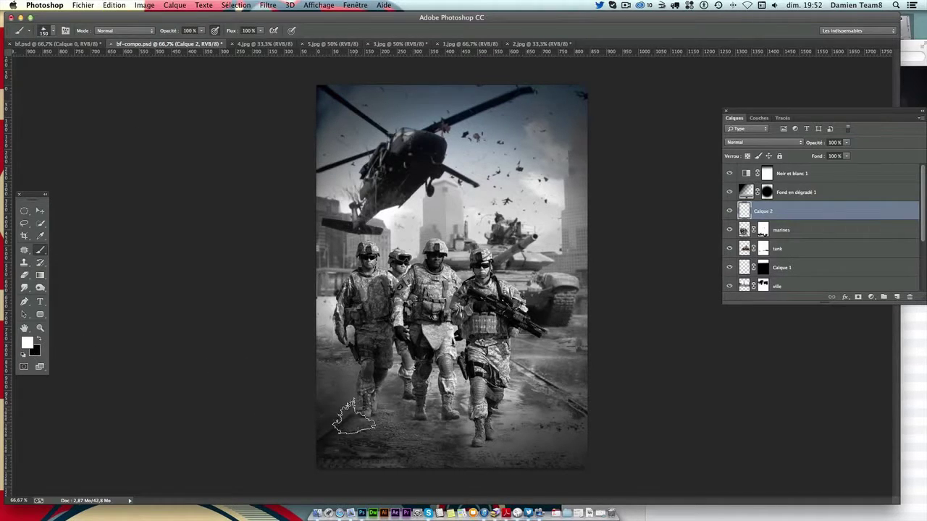
{"action": "left_click", "coordinate": [354, 417]}
Adjust the brush size to 179 px then smaller, and add a layer mask to Calque 2
{"action": "left_click", "coordinate": [44, 31]}
{"action": "left_click_drag", "start_coordinate": [101, 61], "coordinate": [106, 60]}
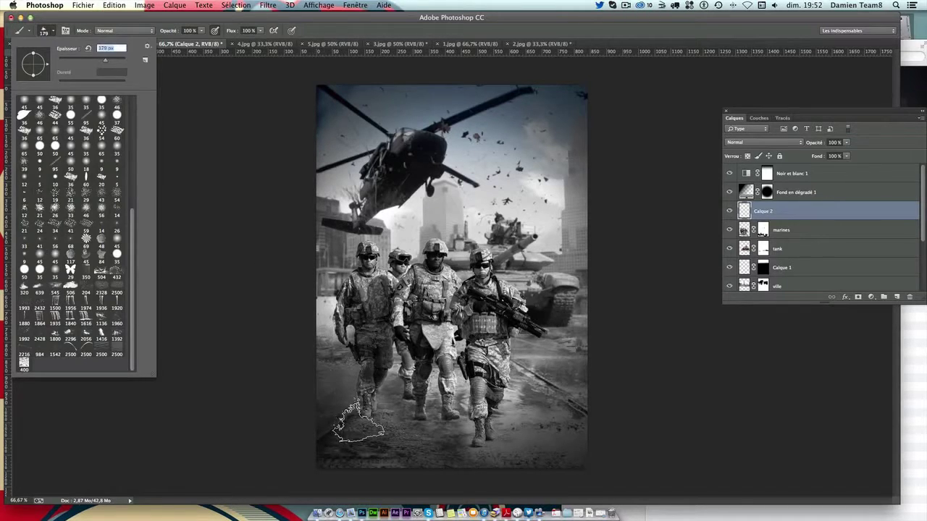
{"action": "key", "text": "Return"}
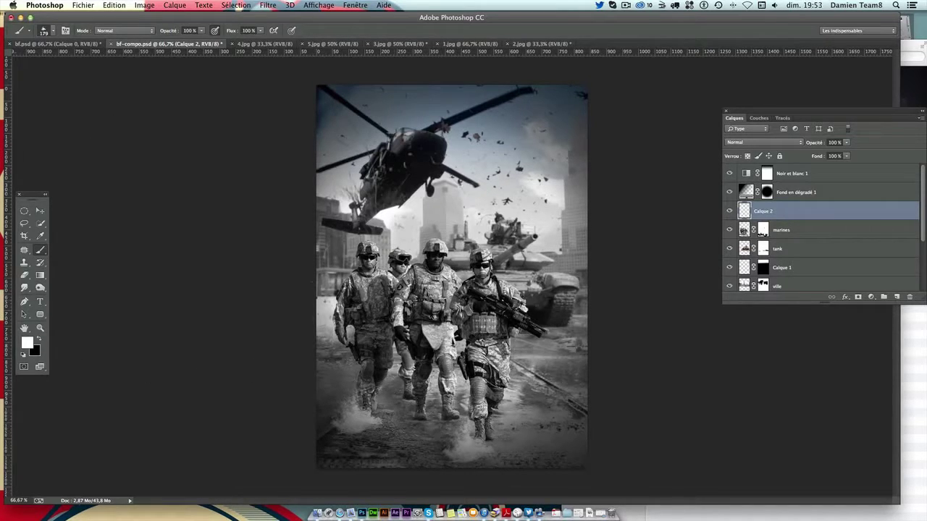
{"action": "left_click", "coordinate": [52, 34]}
{"action": "left_click_drag", "start_coordinate": [103, 63], "coordinate": [98, 64]}
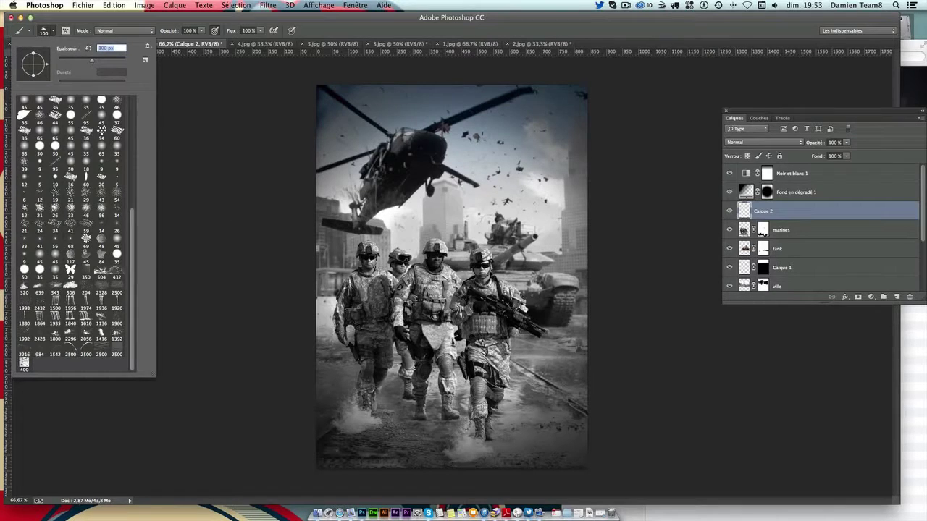
{"action": "key", "text": "Return"}
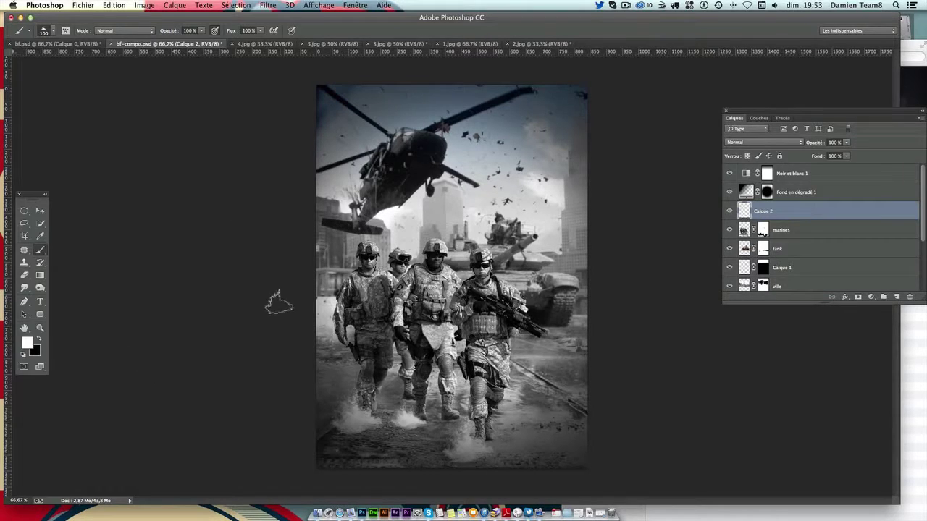
{"action": "left_click", "coordinate": [857, 297]}
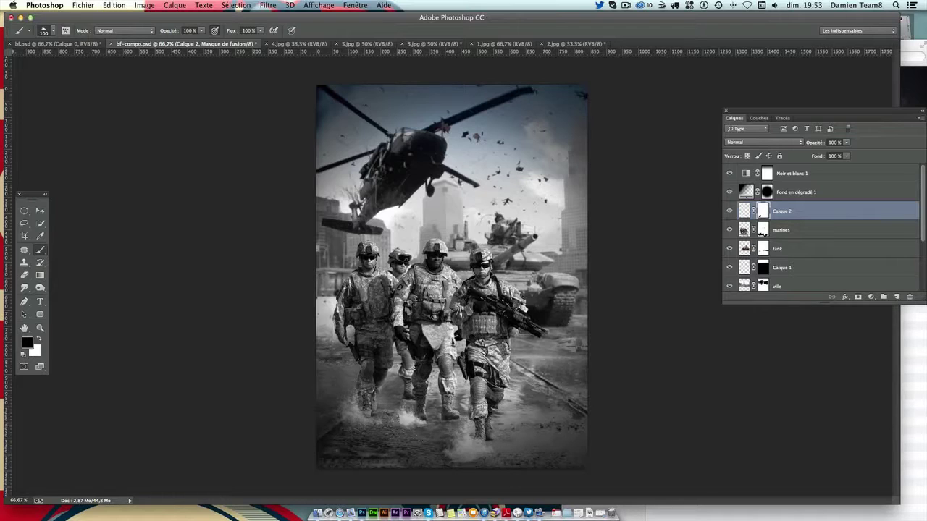
Lower the brush opacity to soften the splashes painted on the mask
{"action": "left_click", "coordinate": [200, 30]}
{"action": "left_click_drag", "start_coordinate": [203, 42], "coordinate": [188, 42]}
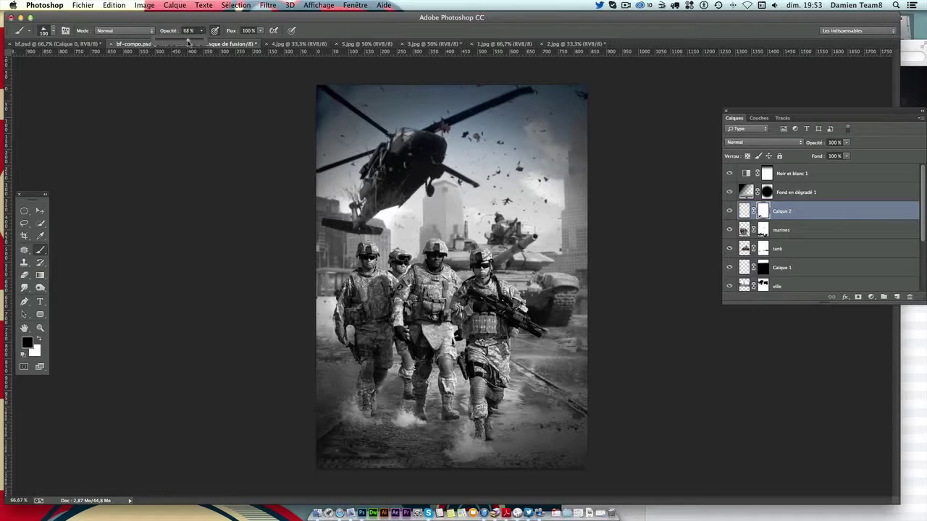
{"action": "left_click", "coordinate": [397, 427]}
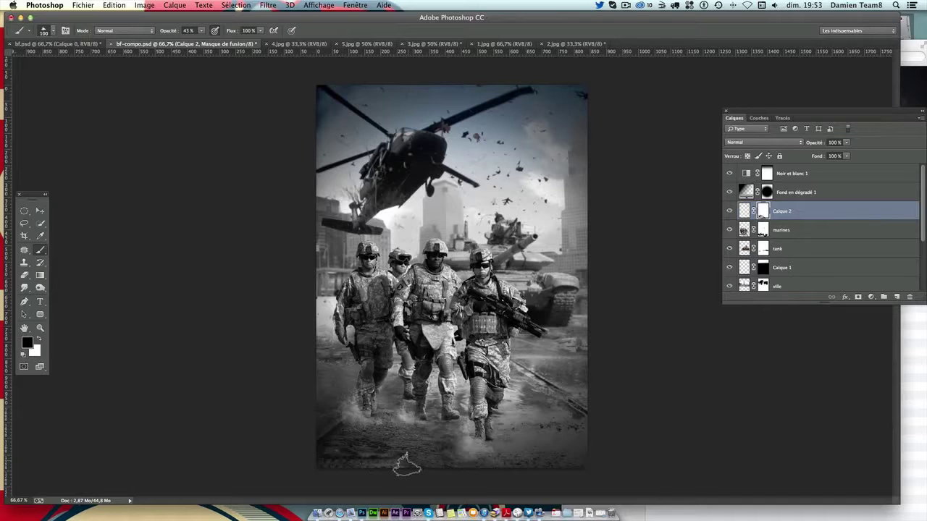
Duplicate the Calque 2 splash layer, flip the copy horizontally, and shift it down-left
{"action": "left_click", "coordinate": [43, 211]}
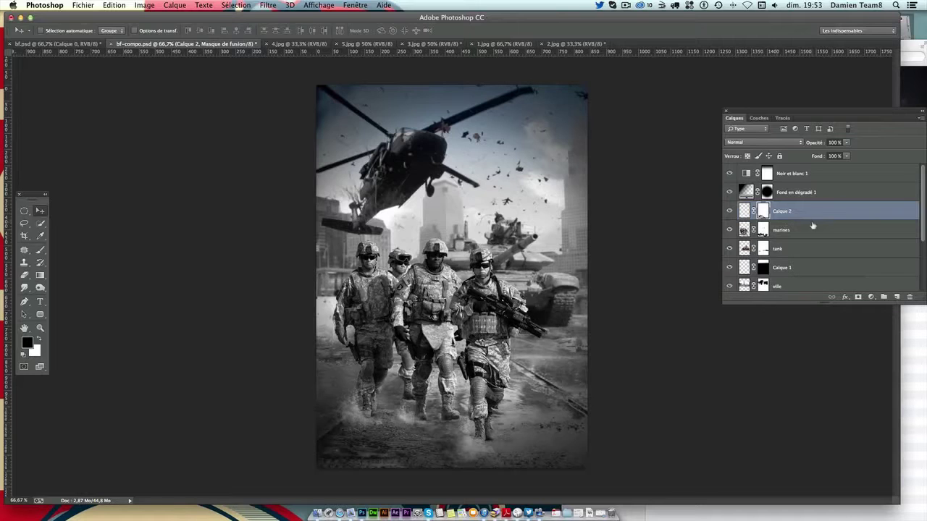
{"action": "left_click_drag", "start_coordinate": [815, 215], "coordinate": [896, 296]}
{"action": "key", "text": "x"}
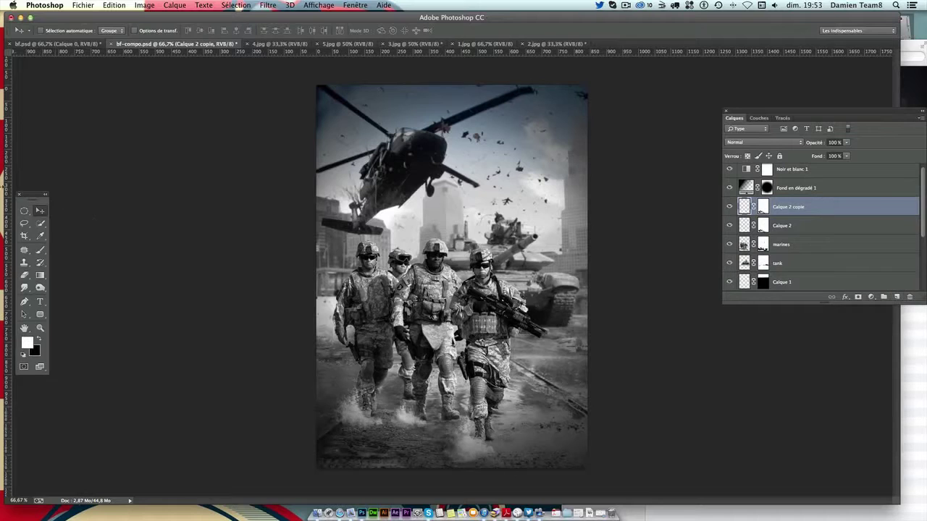
{"action": "key", "text": "ctrl+t"}
{"action": "right_click", "coordinate": [468, 433]}
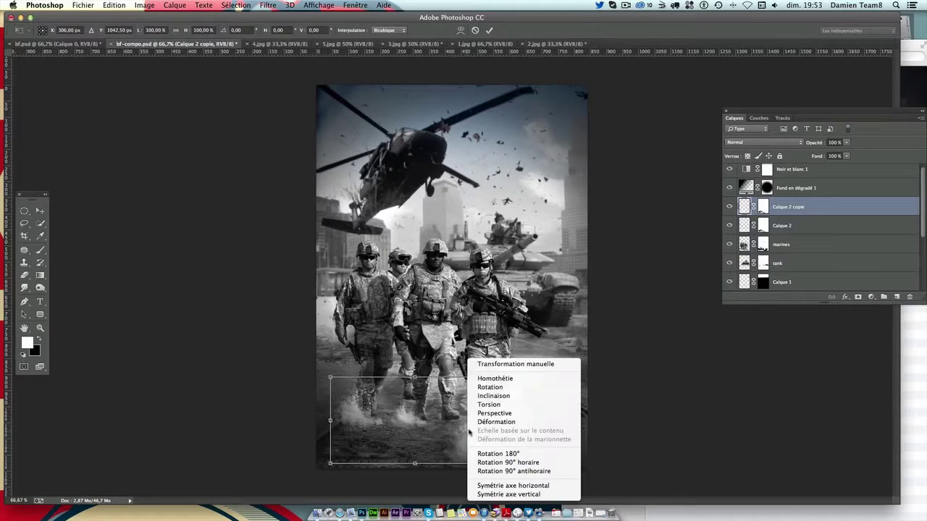
{"action": "left_click", "coordinate": [415, 422]}
{"action": "right_click", "coordinate": [456, 437]}
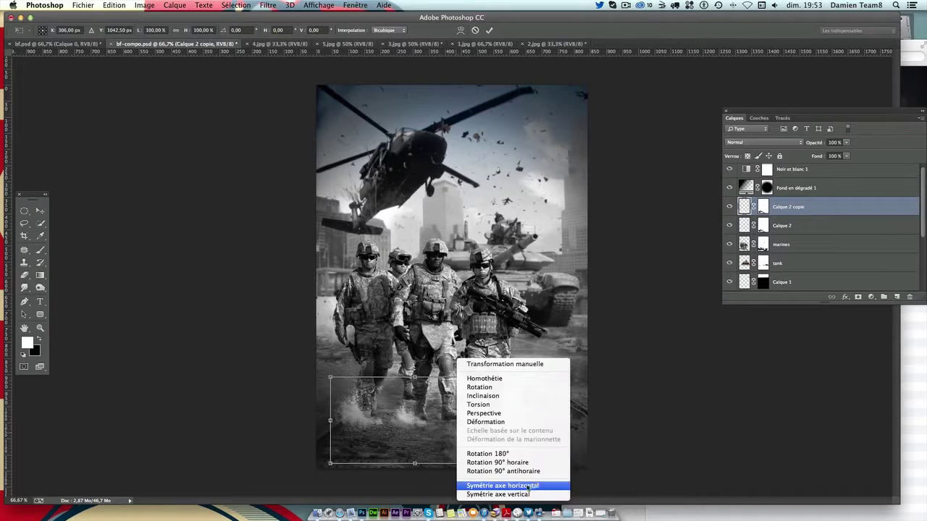
{"action": "left_click", "coordinate": [479, 486]}
{"action": "key", "text": "Return"}
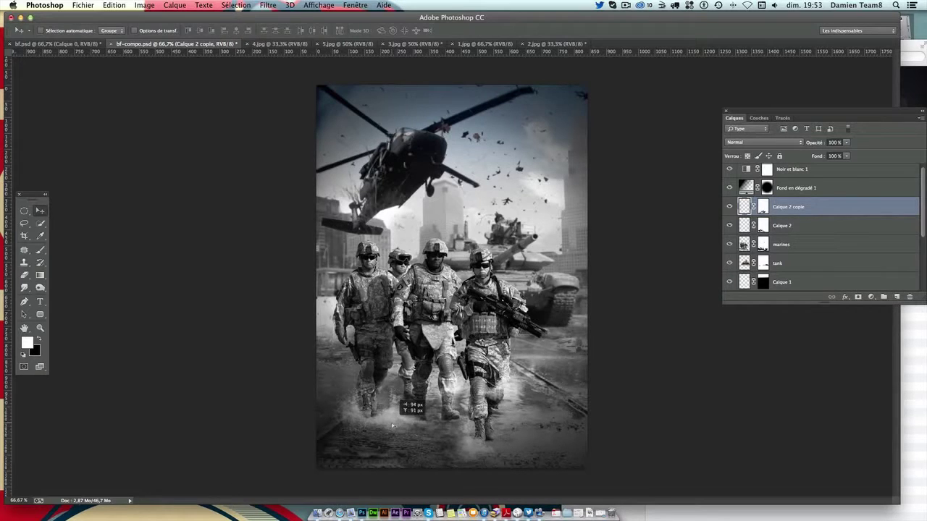
{"action": "mouse_move", "coordinate": [427, 379]}
{"action": "left_mouse_down"}
{"action": "mouse_move", "coordinate": [389, 423]}
{"action": "mouse_move", "coordinate": [397, 426]}
{"action": "left_mouse_up"}
{"action": "left_click_drag", "start_coordinate": [377, 429], "coordinate": [377, 430]}
Duplicate the splashes once more, shift the copy right, and select all four splash layers
{"action": "left_click", "coordinate": [23, 222]}
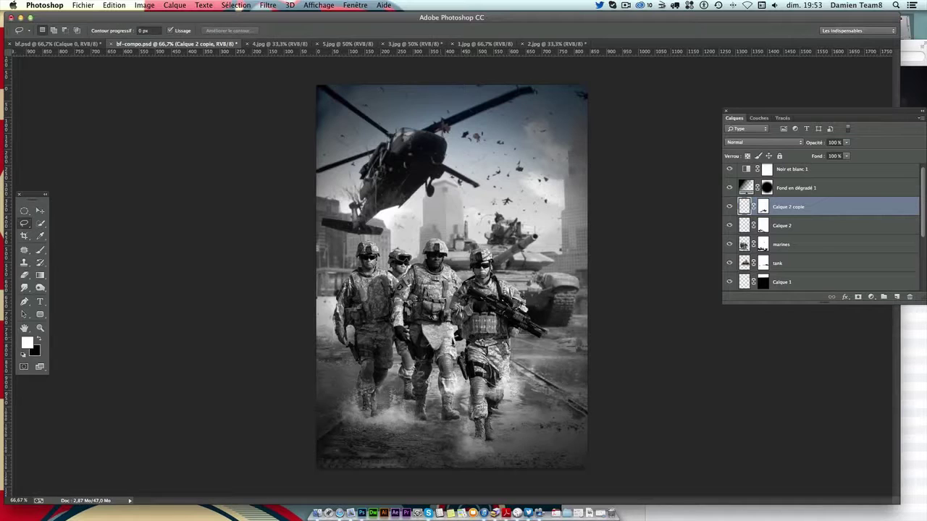
{"action": "left_click_drag", "start_coordinate": [422, 339], "coordinate": [443, 326]}
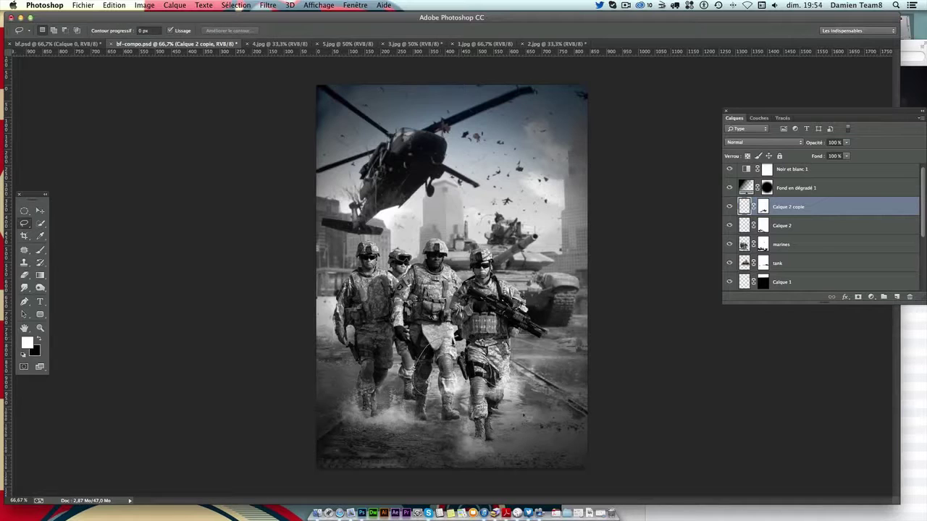
{"action": "left_click", "coordinate": [593, 425]}
{"action": "left_click", "coordinate": [40, 210]}
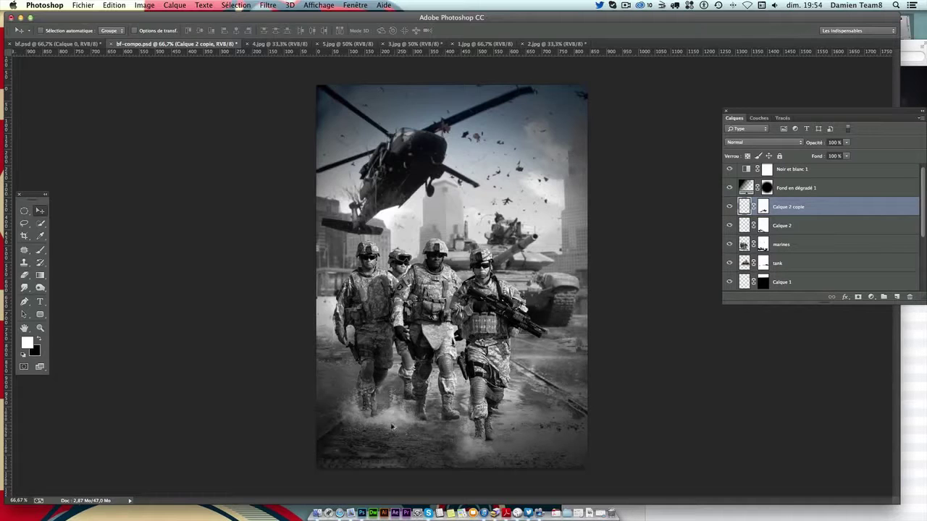
{"action": "left_click_drag", "start_coordinate": [392, 427], "coordinate": [517, 434]}
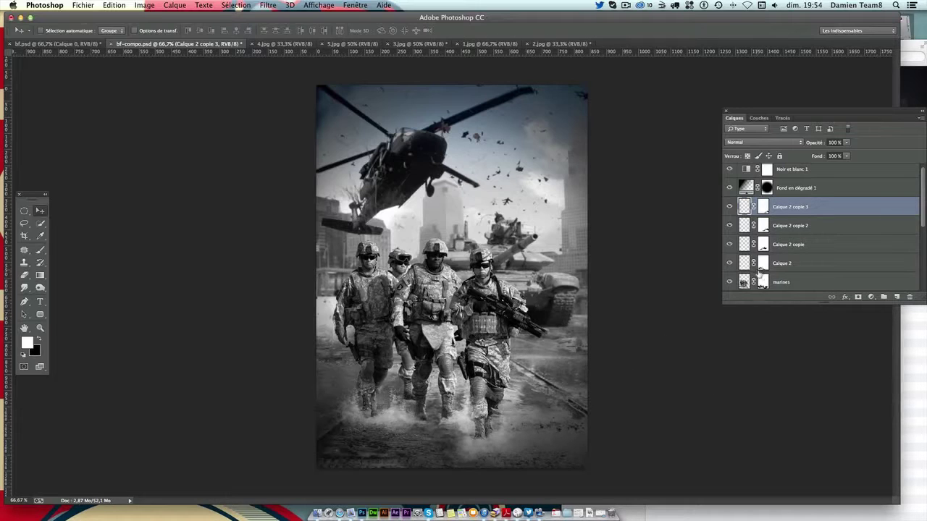
{"action": "left_click", "coordinate": [816, 265], "text": "shift"}
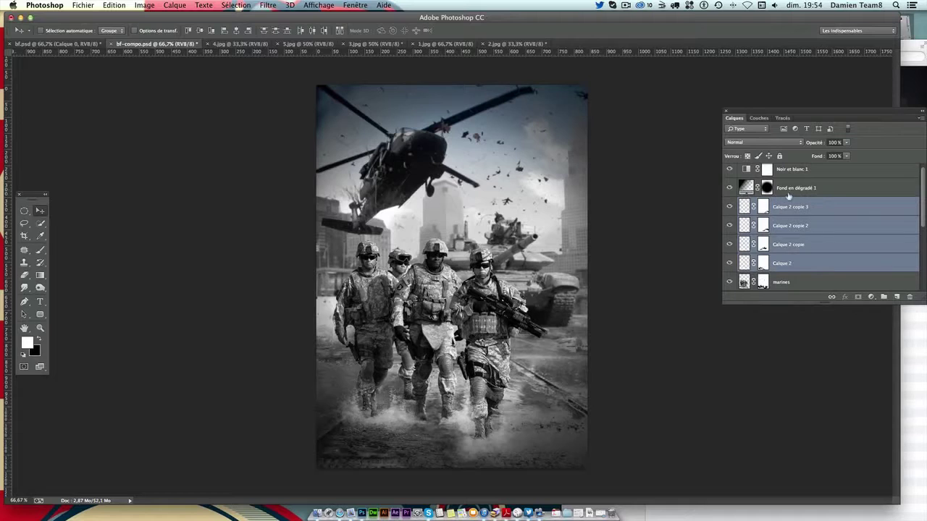
Merge the four Calque 2 splash layers into one and check the result by toggling visibility
{"action": "right_click", "coordinate": [787, 275]}
{"action": "left_click", "coordinate": [716, 369]}
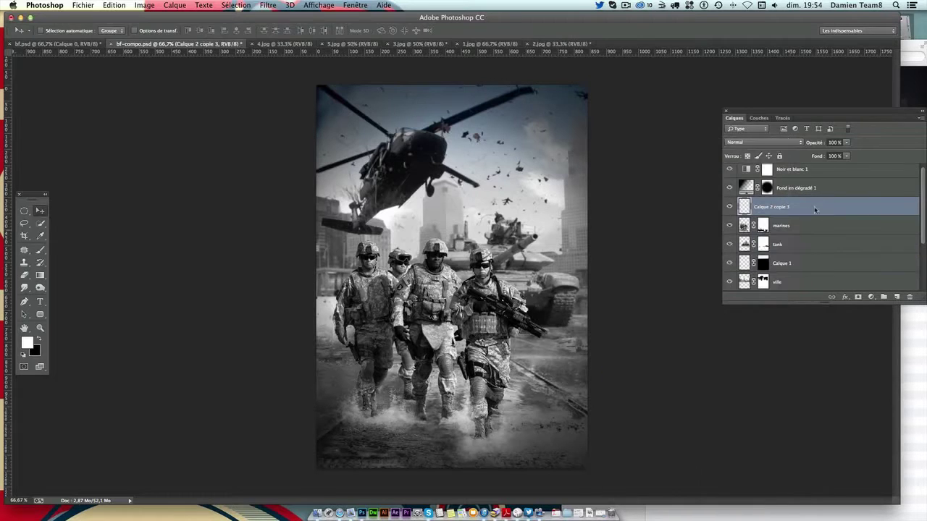
{"action": "left_click", "coordinate": [729, 207]}
{"action": "left_click", "coordinate": [730, 207]}
Set the merged splash layer to 90% opacity and rename it 'brushe eau'
{"action": "left_click", "coordinate": [844, 147]}
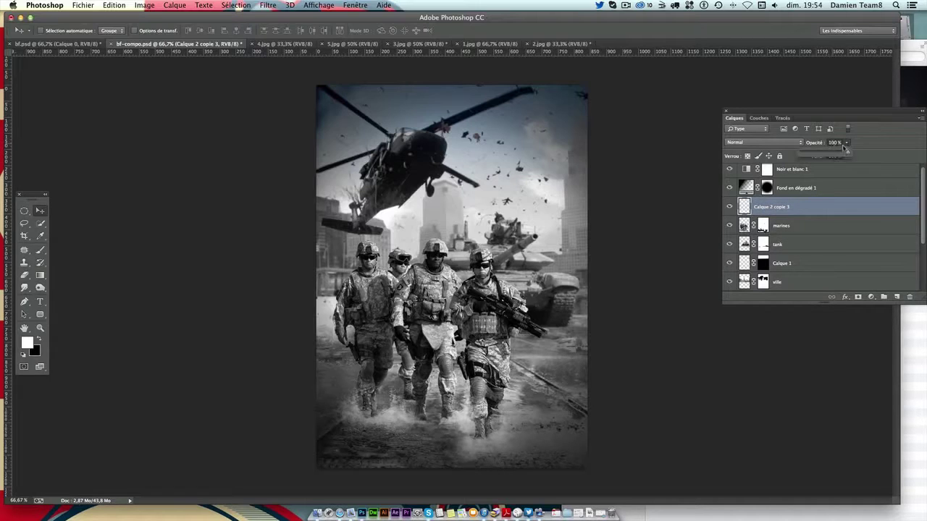
{"action": "left_click_drag", "start_coordinate": [842, 152], "coordinate": [844, 152]}
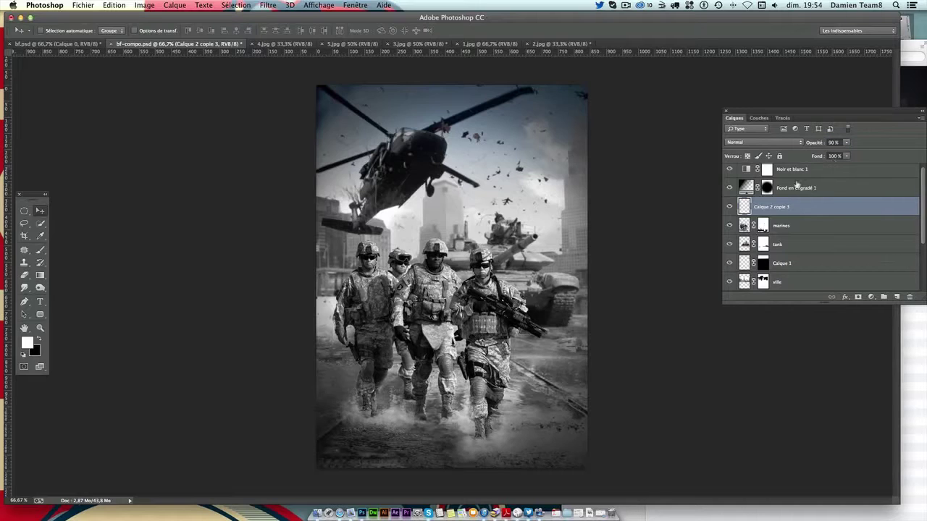
{"action": "double_click", "coordinate": [783, 208]}
{"action": "type", "text": "L"}
{"action": "key", "text": "Return"}
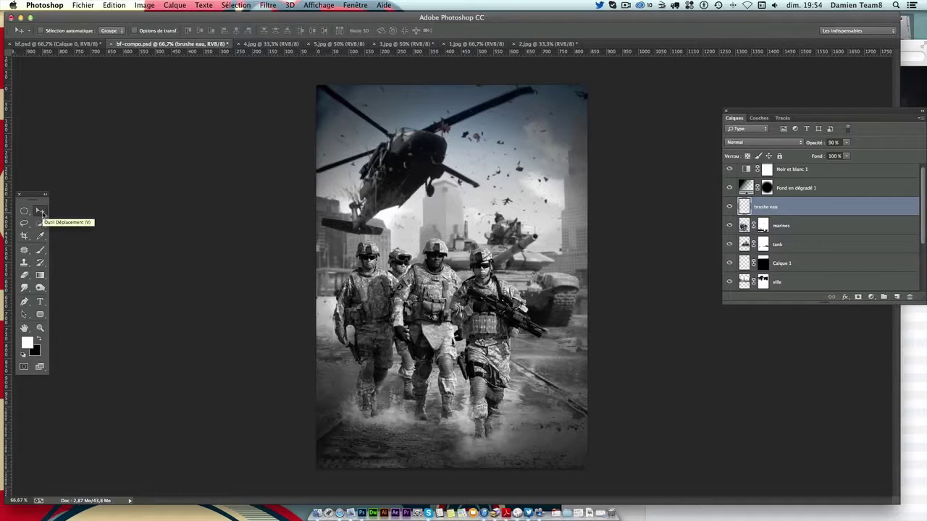
{"action": "left_click", "coordinate": [42, 213]}
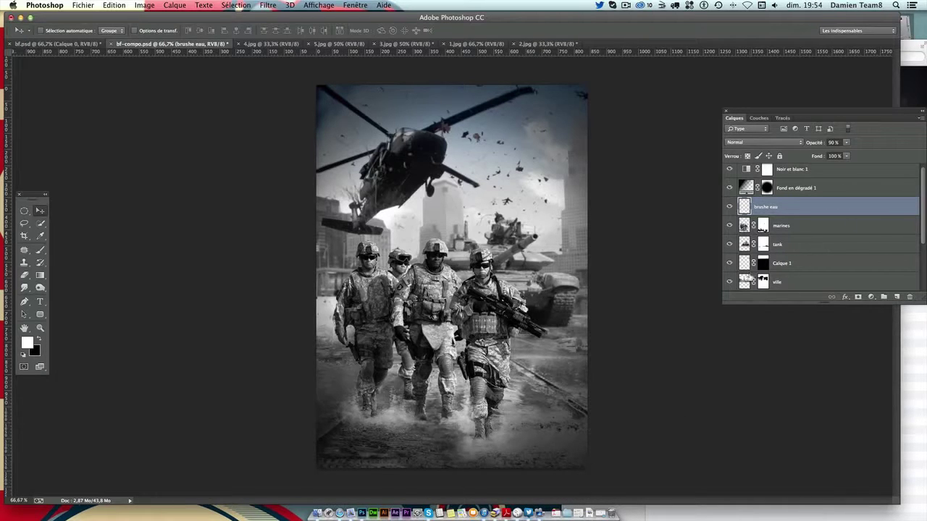
Add a new layer above brushe eau and name it 'brushe herbe'
{"action": "left_click", "coordinate": [898, 301]}
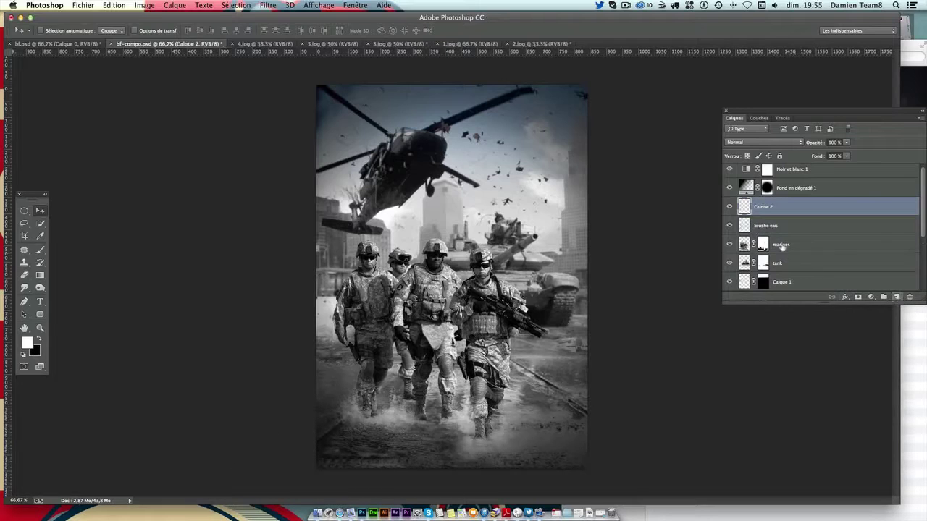
{"action": "double_click", "coordinate": [767, 207]}
{"action": "type", "text": "brushe herbe"}
{"action": "key", "text": "Return"}
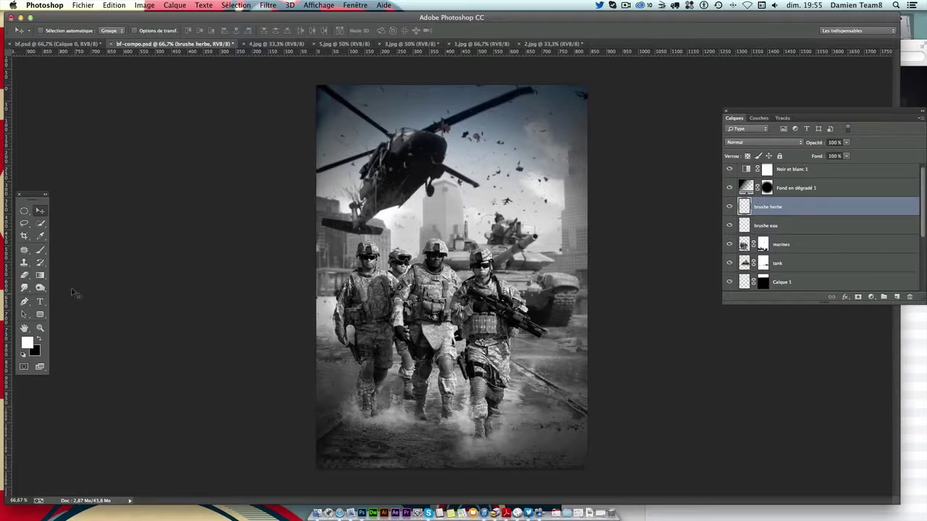
With the Brush tool, append the free_ps_grass_brushes set and pick the 184 px grass tip
{"action": "left_click", "coordinate": [39, 247]}
{"action": "left_click", "coordinate": [52, 32]}
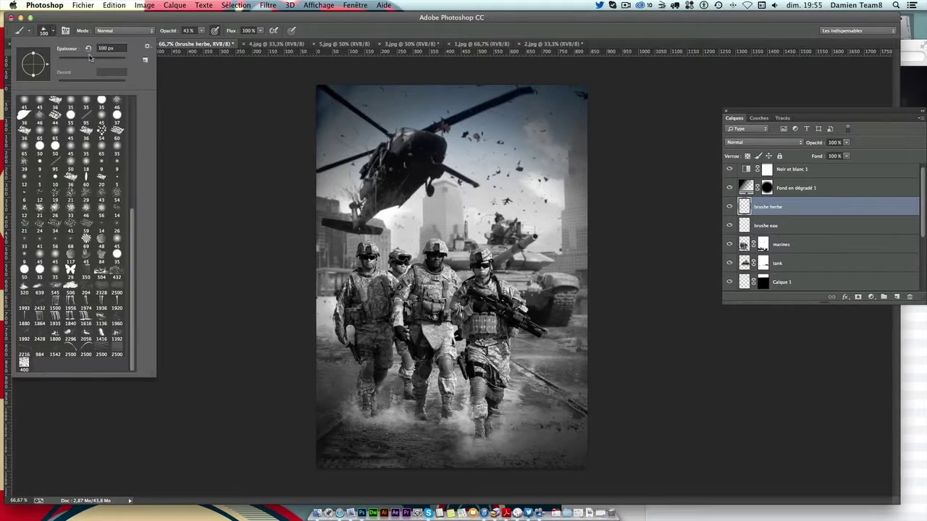
{"action": "left_click", "coordinate": [71, 34]}
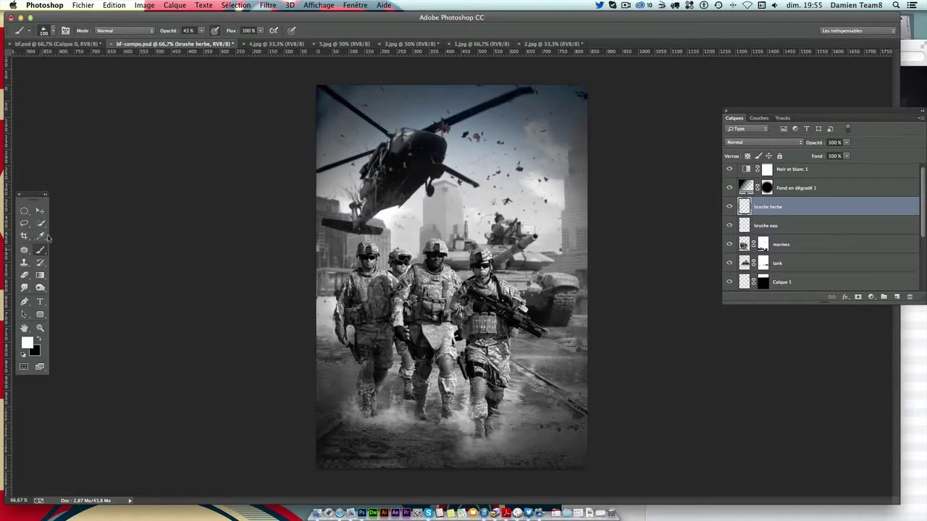
{"action": "left_click", "coordinate": [50, 29]}
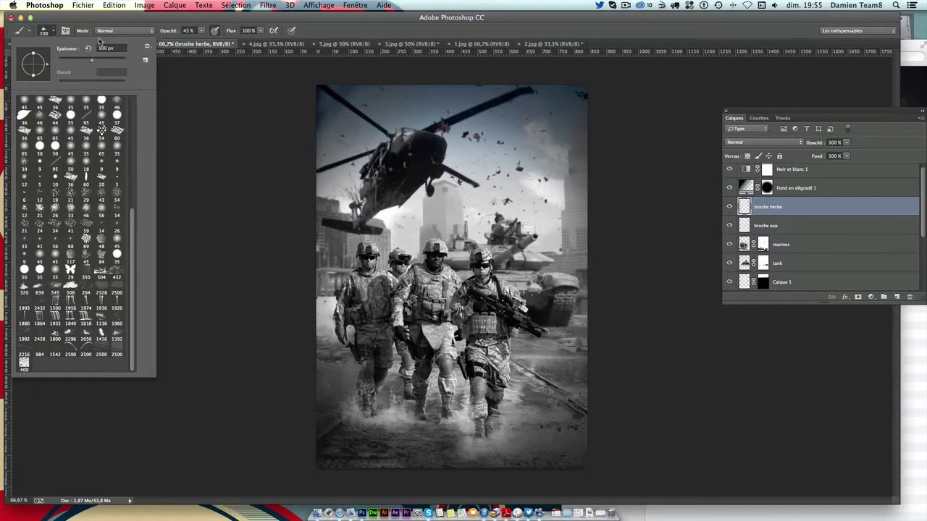
{"action": "left_click", "coordinate": [149, 45]}
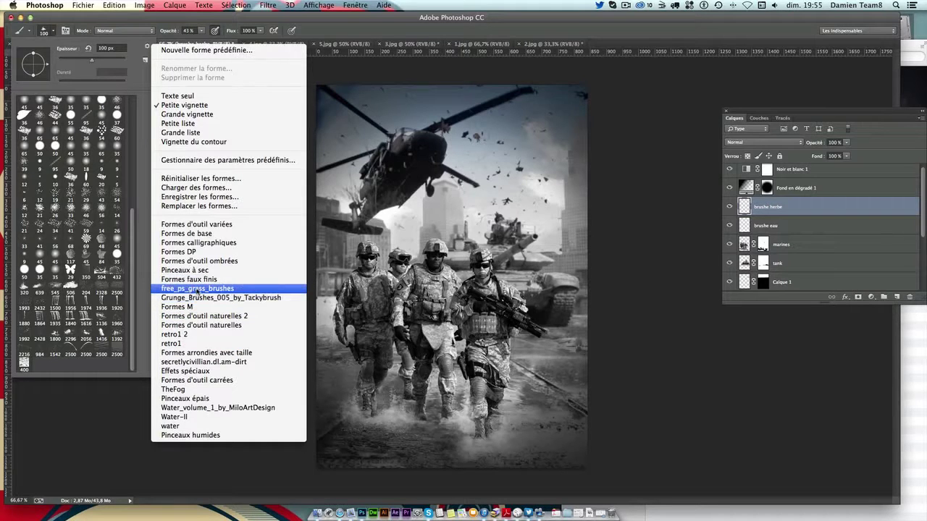
{"action": "left_click", "coordinate": [198, 289]}
{"action": "left_click", "coordinate": [425, 235]}
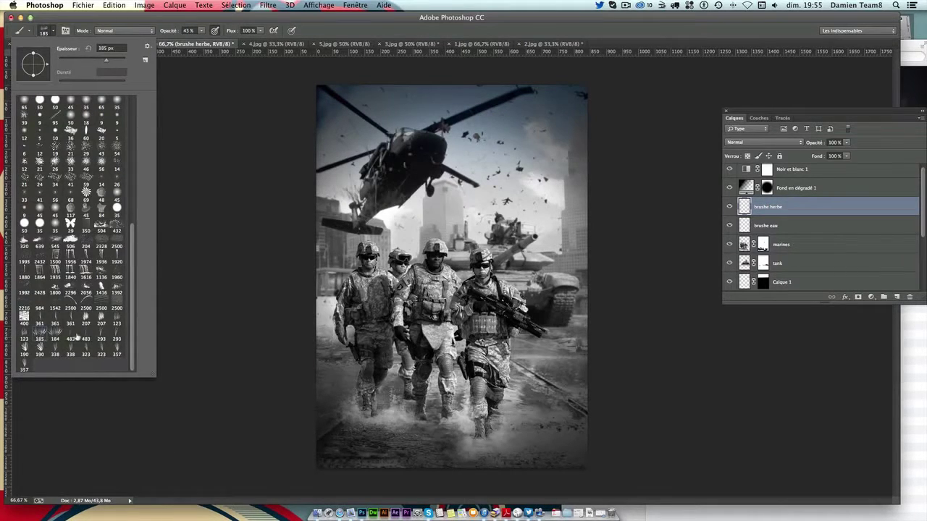
{"action": "left_click", "coordinate": [57, 337]}
{"action": "left_click", "coordinate": [181, 322]}
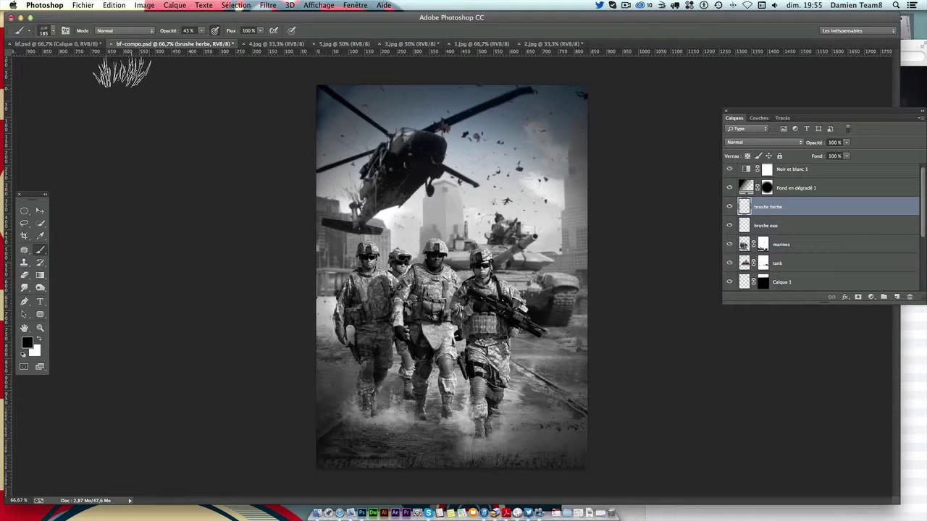
Adjust the grass brush size to roughly 188 px
{"action": "left_click", "coordinate": [54, 31]}
{"action": "left_click_drag", "start_coordinate": [105, 60], "coordinate": [113, 62]}
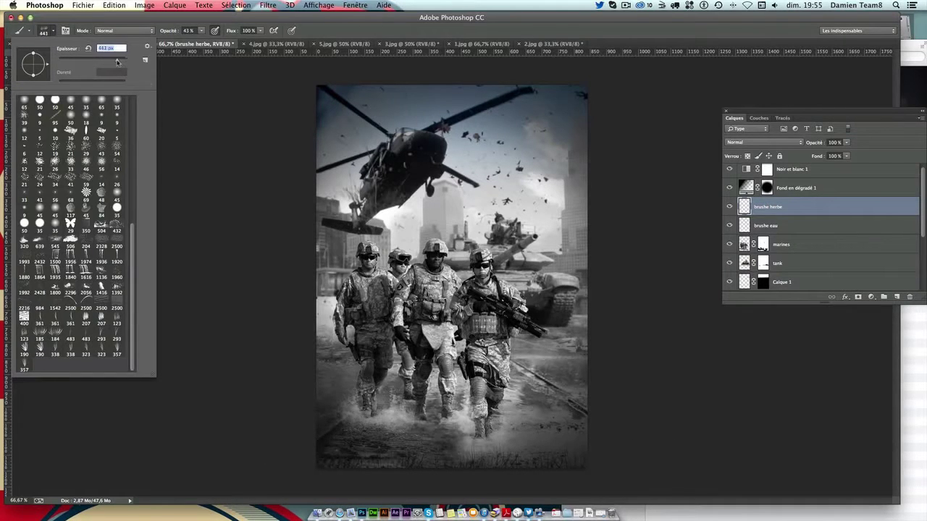
{"action": "left_click", "coordinate": [369, 458]}
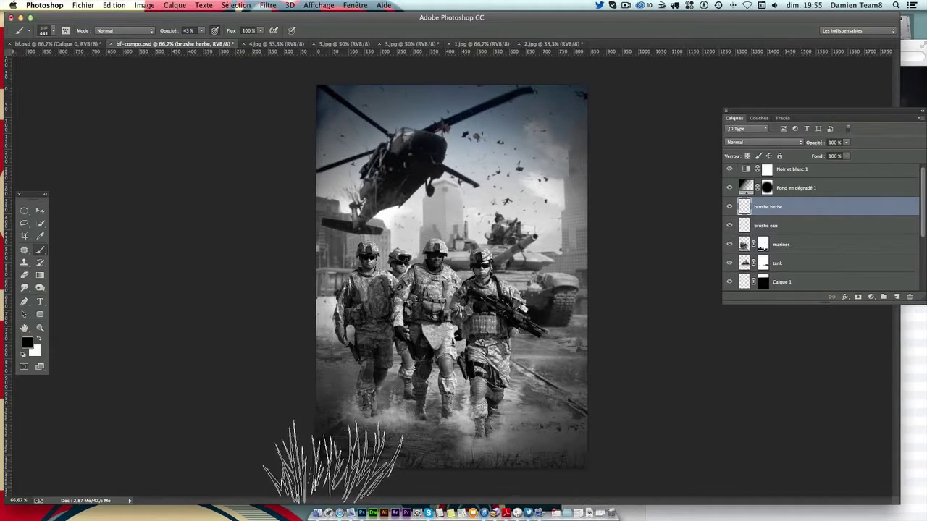
{"action": "left_click", "coordinate": [52, 30]}
{"action": "left_click_drag", "start_coordinate": [105, 60], "coordinate": [107, 62]}
{"action": "left_click", "coordinate": [309, 449]}
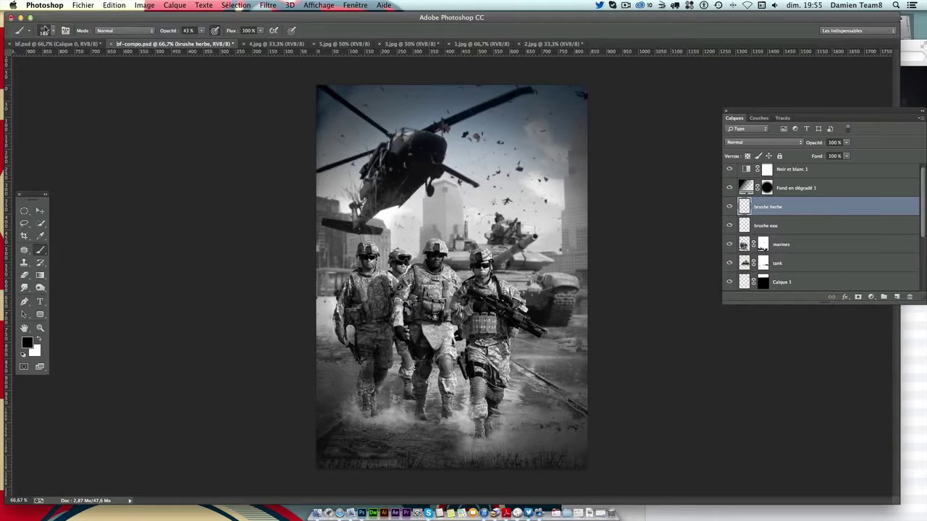
Switch to the 123 px grass brush and stamp grass along the bottom edge
{"action": "left_click", "coordinate": [49, 30]}
{"action": "left_click", "coordinate": [33, 334]}
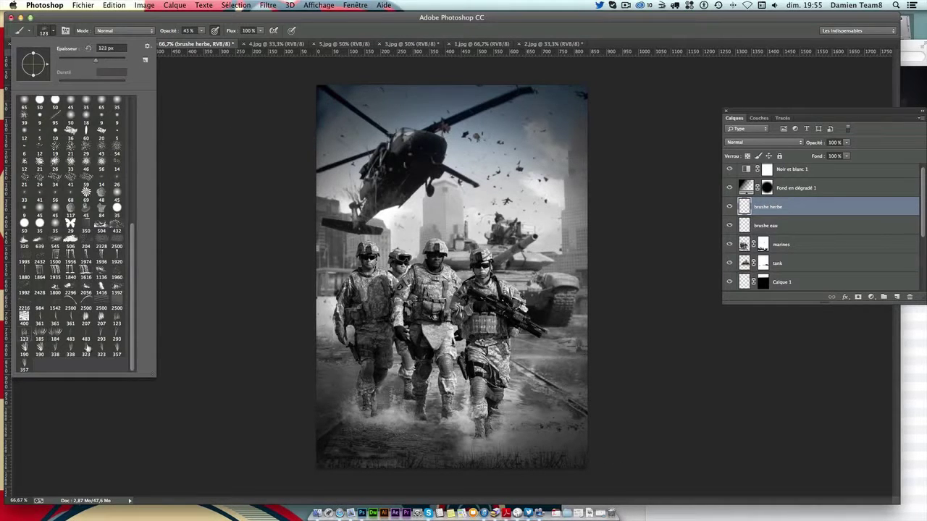
{"action": "left_click", "coordinate": [322, 462]}
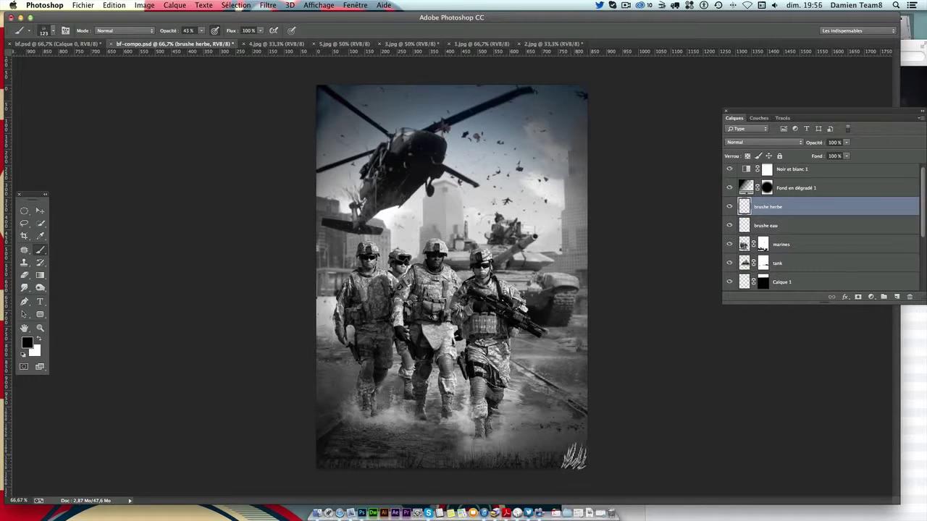
{"action": "left_click", "coordinate": [48, 33]}
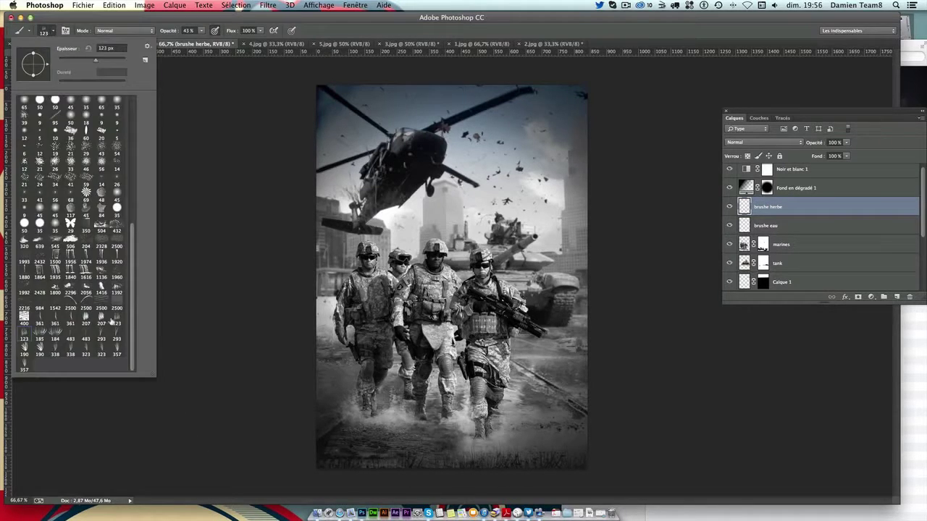
{"action": "left_click", "coordinate": [333, 442]}
{"action": "left_click", "coordinate": [409, 438]}
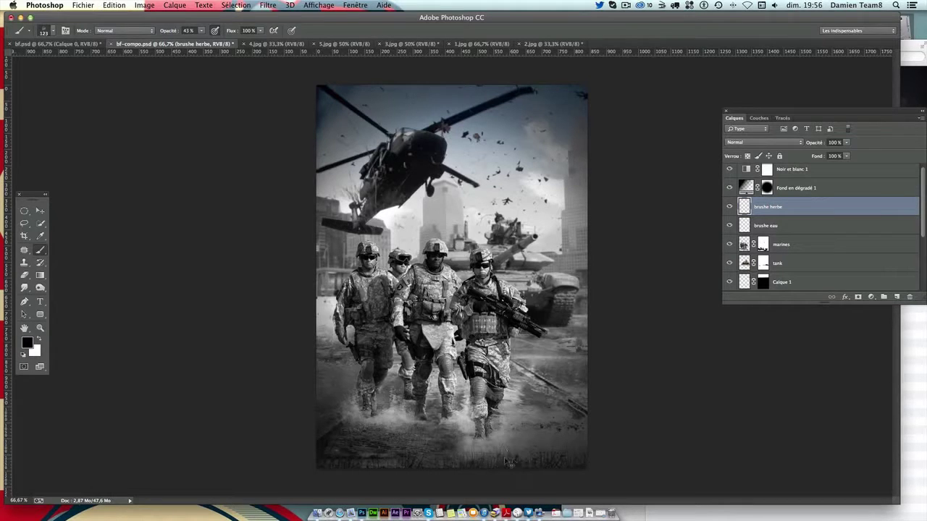
Stamp more bottom-edge grass with the 190 px and 357 px grass brushes
{"action": "left_click", "coordinate": [51, 33]}
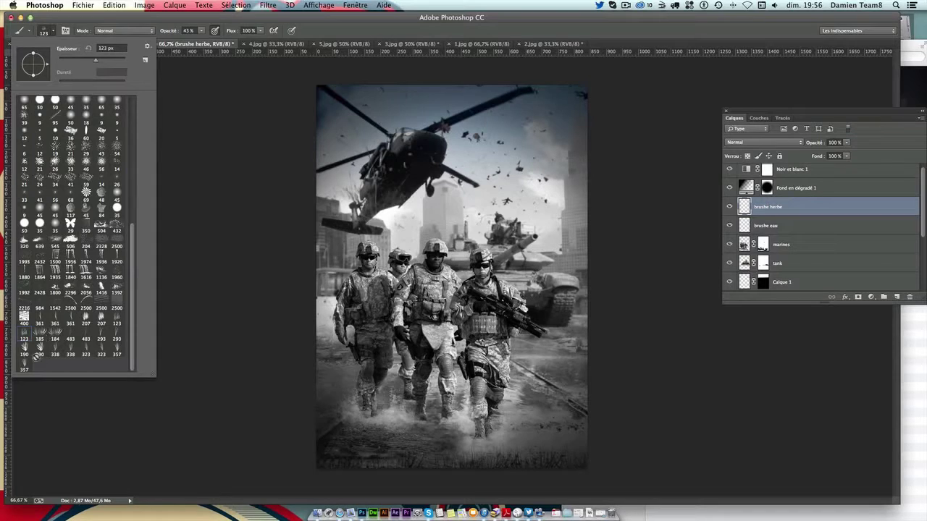
{"action": "left_click", "coordinate": [26, 351]}
{"action": "left_click", "coordinate": [366, 436]}
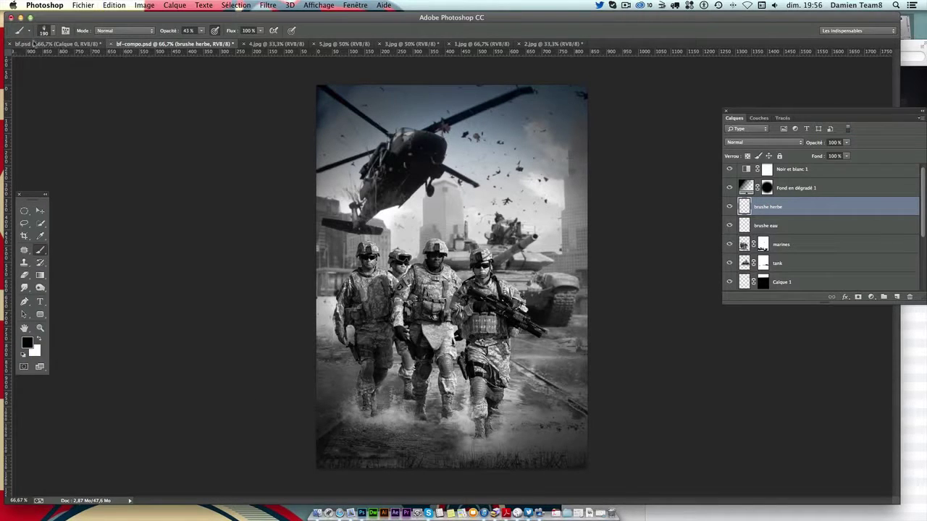
{"action": "left_click", "coordinate": [47, 33]}
{"action": "left_click", "coordinate": [25, 366]}
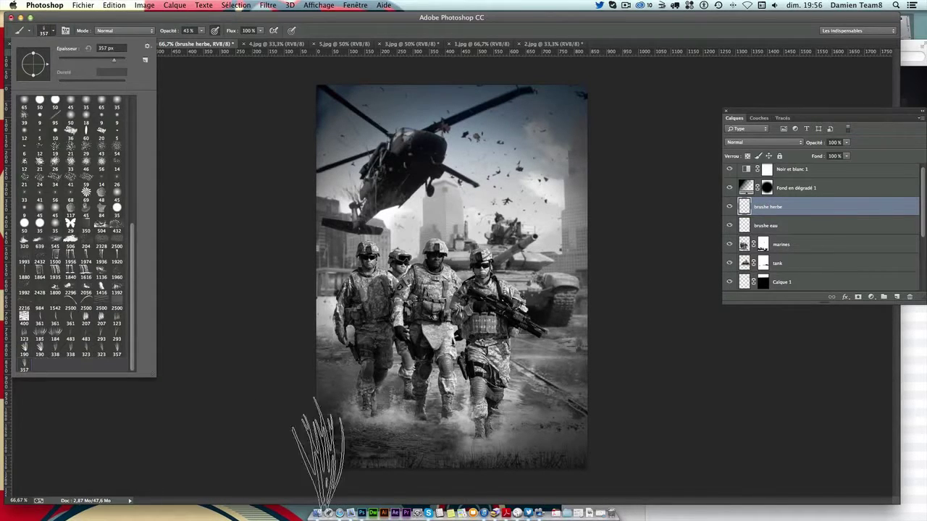
{"action": "left_click", "coordinate": [374, 463]}
Undo the last grass stroke and switch to a smaller 136 px grass brush
{"action": "left_click", "coordinate": [51, 34]}
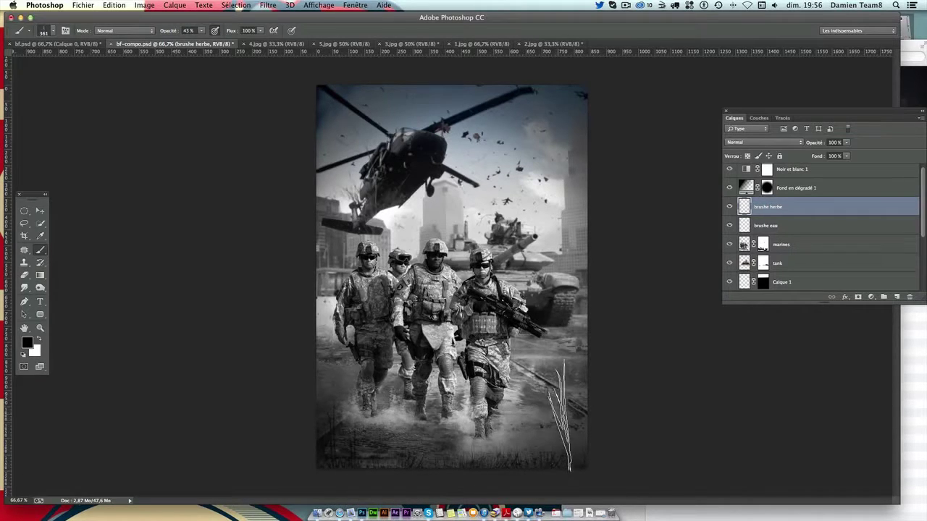
{"action": "key", "text": "ctrl+z"}
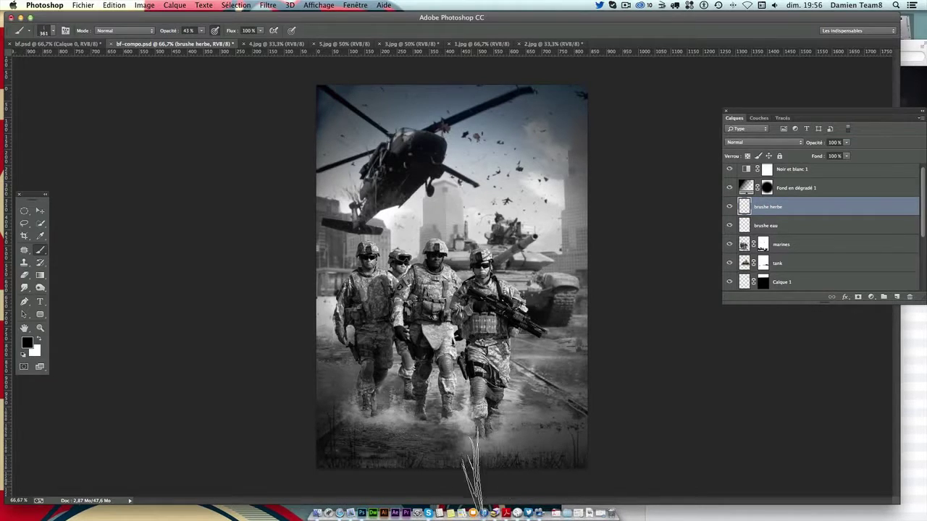
{"action": "left_click", "coordinate": [45, 31]}
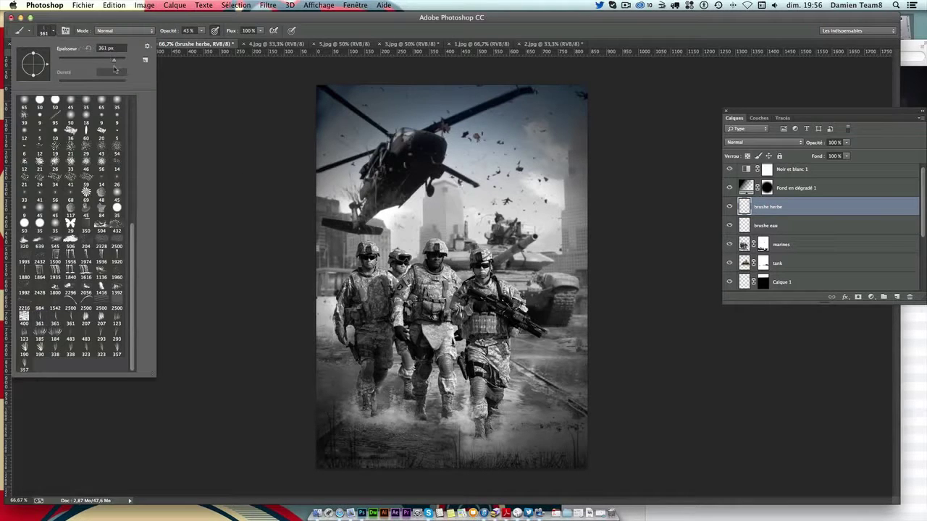
{"action": "left_click", "coordinate": [100, 63]}
{"action": "left_click", "coordinate": [461, 474]}
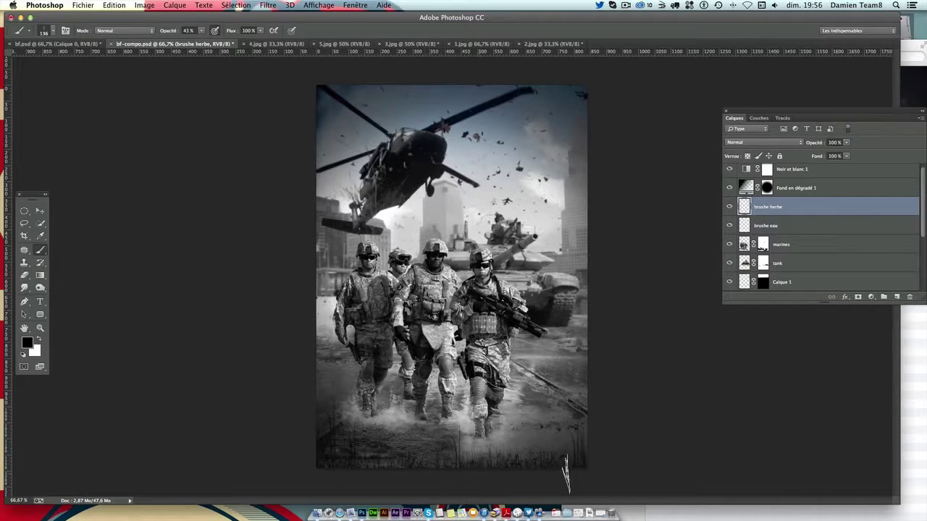
Shrink the brush to 70 px, then switch to the 338 px grass brush
{"action": "left_click", "coordinate": [46, 30]}
{"action": "left_click_drag", "start_coordinate": [84, 64], "coordinate": [93, 67]}
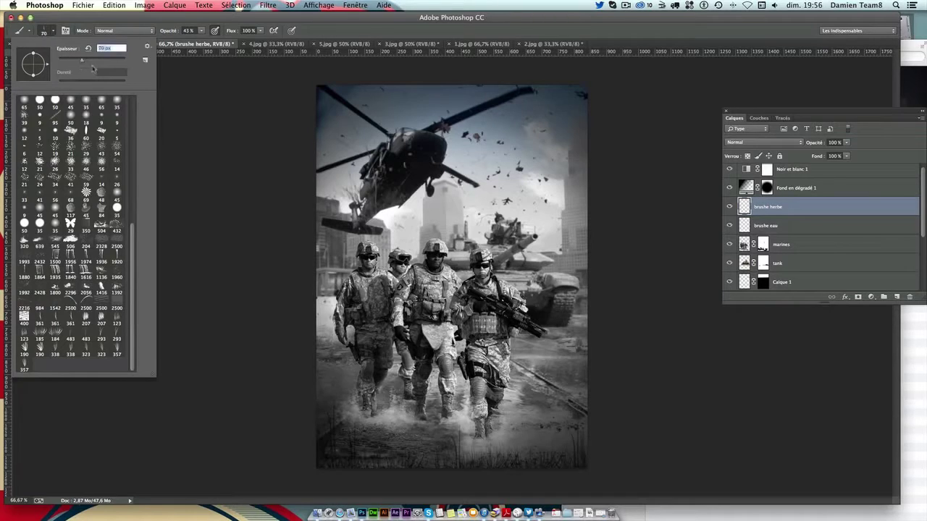
{"action": "key", "text": "Return"}
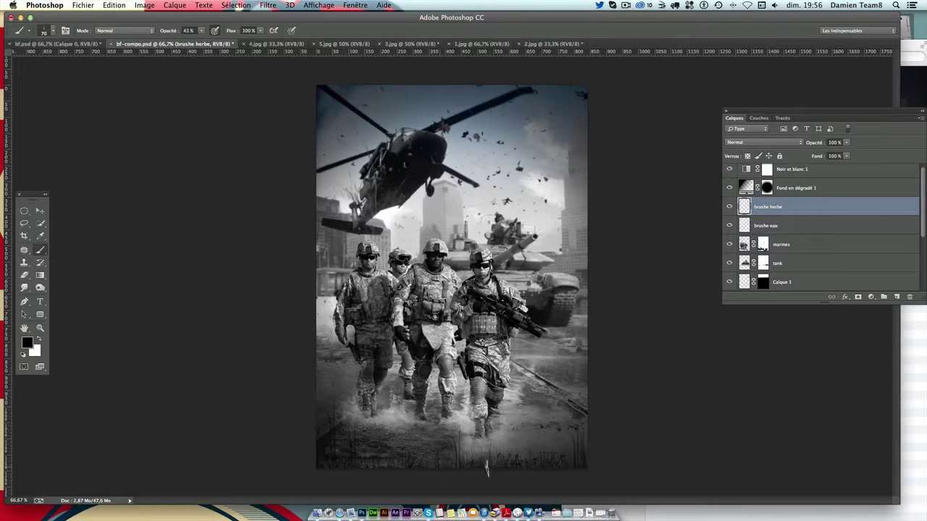
{"action": "left_click", "coordinate": [44, 31]}
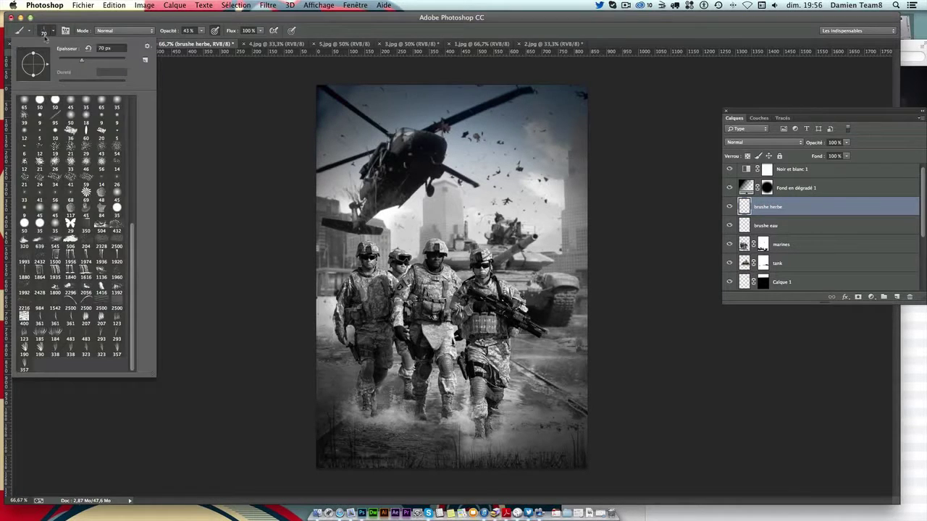
{"action": "left_click", "coordinate": [55, 354]}
{"action": "key", "text": "Return"}
Switch to the 207 px grass brush for painting the bottom edge
{"action": "left_click", "coordinate": [46, 30]}
{"action": "left_click", "coordinate": [107, 323]}
{"action": "key", "text": "Return"}
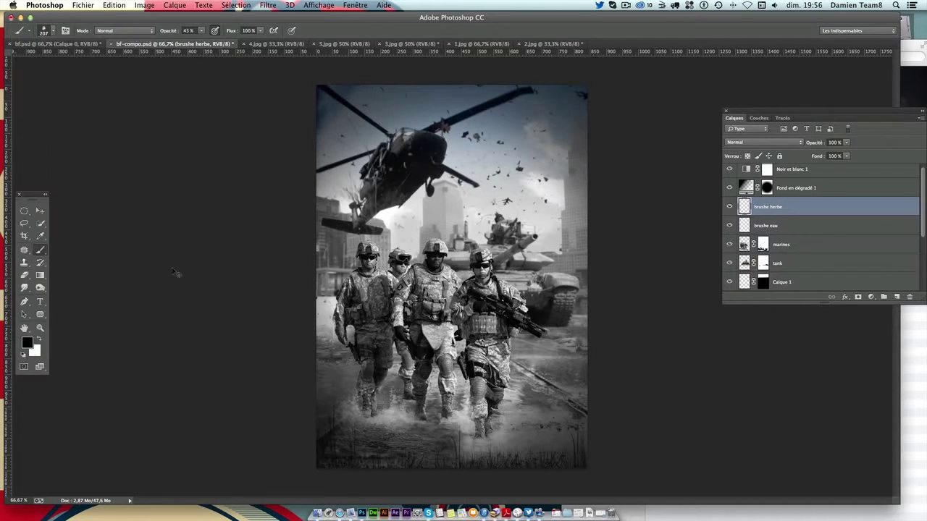
{"action": "left_click", "coordinate": [44, 30]}
{"action": "key", "text": "Return"}
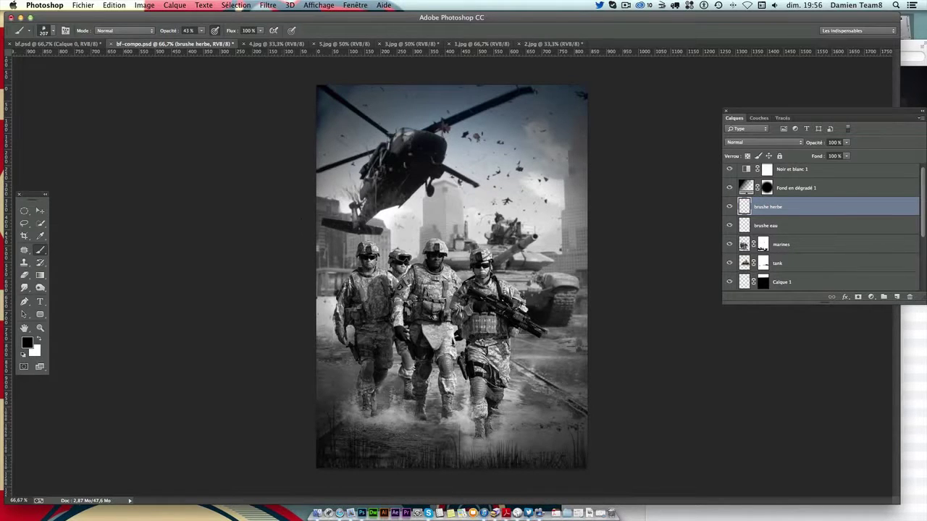
Paint bottom-edge grass at 119 px, undo the last stroke, and select the Move tool
{"action": "left_click", "coordinate": [44, 32]}
{"action": "left_click_drag", "start_coordinate": [84, 63], "coordinate": [98, 64]}
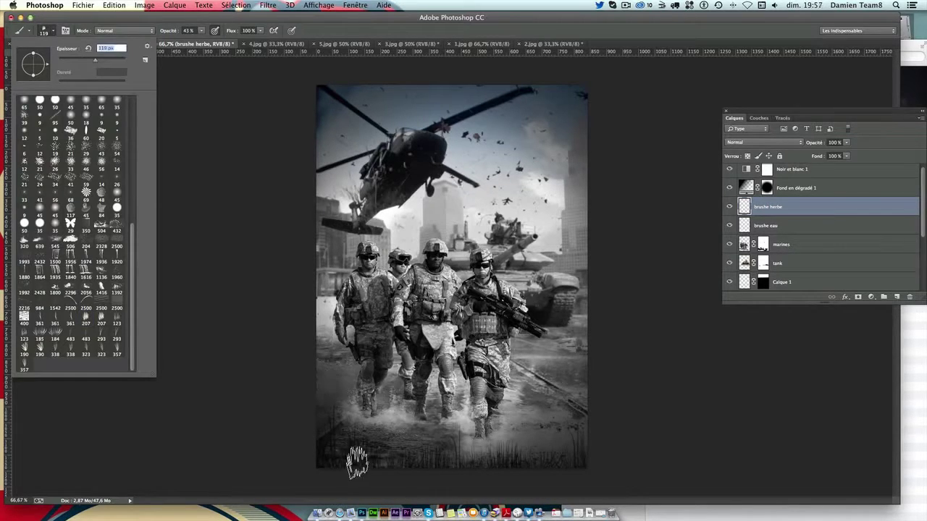
{"action": "left_click", "coordinate": [322, 469]}
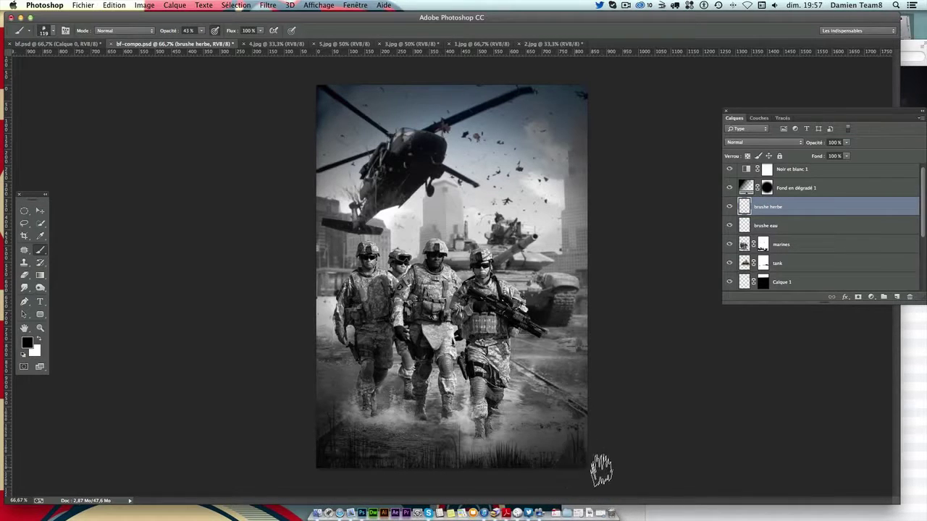
{"action": "key", "text": "ctrl+z"}
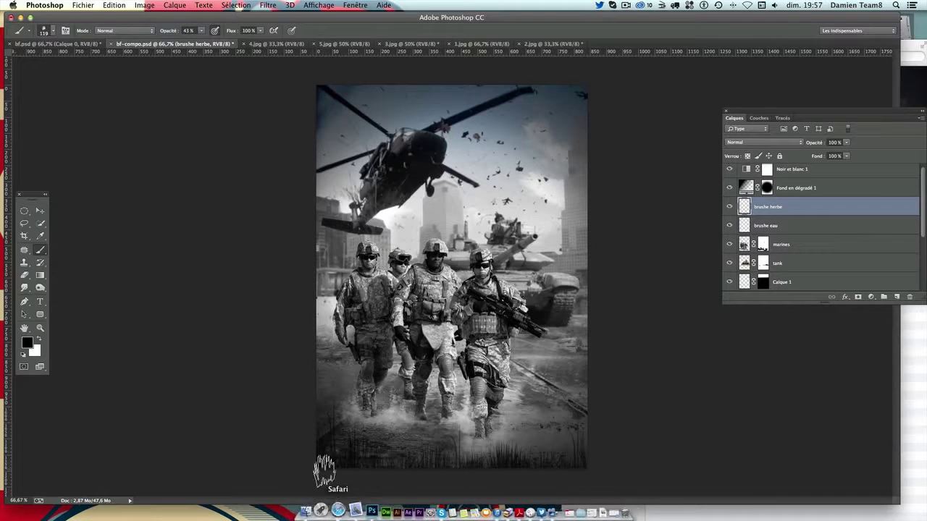
{"action": "left_click", "coordinate": [40, 211]}
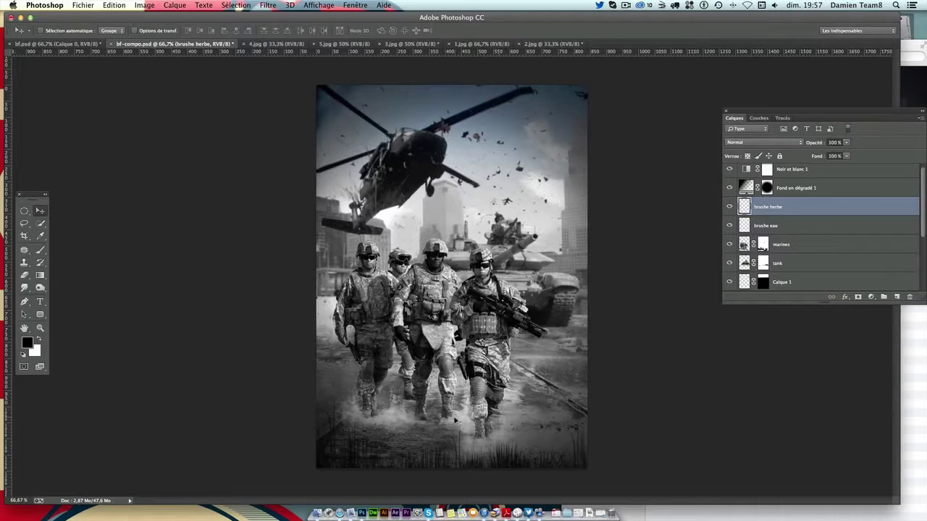
Reposition the grass strokes, Alt-drag a duplicate, and transform the copy
{"action": "left_click_drag", "start_coordinate": [454, 420], "coordinate": [445, 426]}
{"action": "left_click_drag", "start_coordinate": [387, 433], "coordinate": [390, 444]}
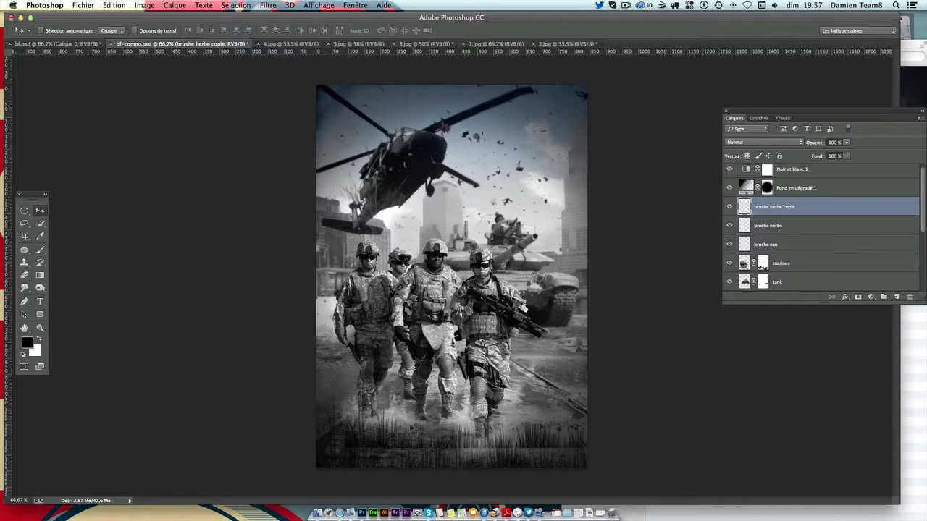
{"action": "key", "text": "ctrl+t"}
{"action": "right_click", "coordinate": [414, 443]}
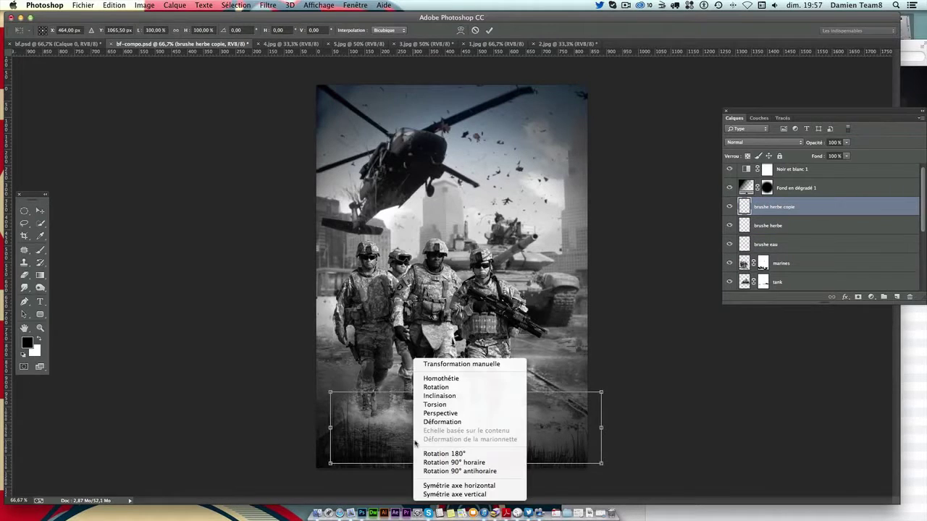
{"action": "left_click", "coordinate": [467, 485]}
{"action": "key", "text": "Return"}
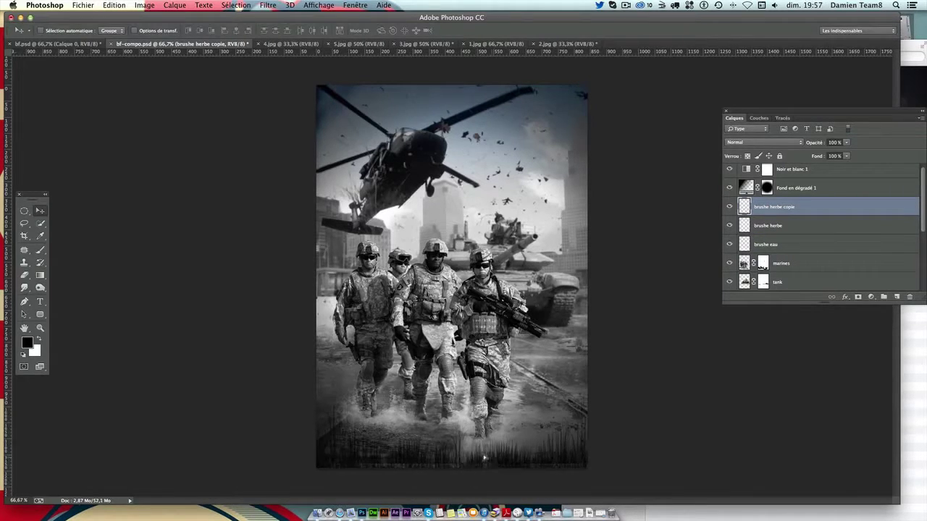
Shift and resize the grass copy, then place a second copy along the bottom
{"action": "left_click_drag", "start_coordinate": [462, 457], "coordinate": [484, 467]}
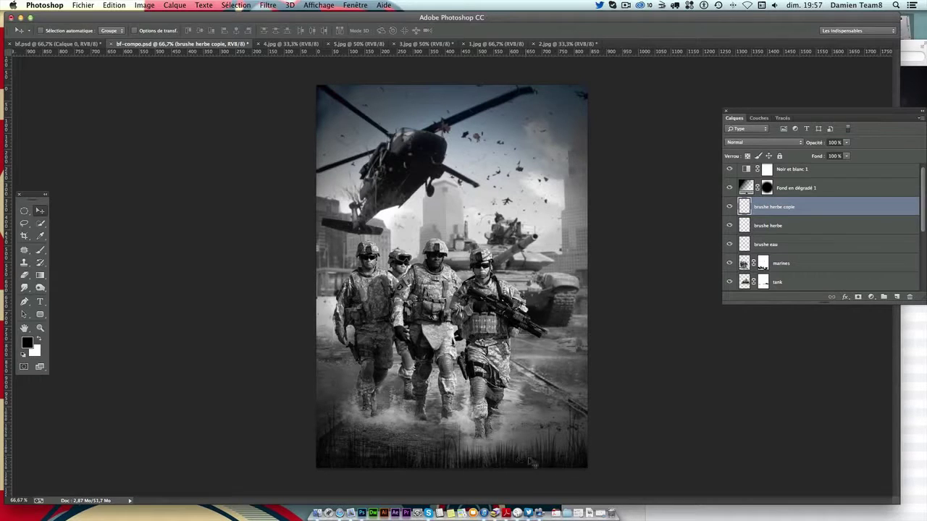
{"action": "key", "text": "ctrl+t"}
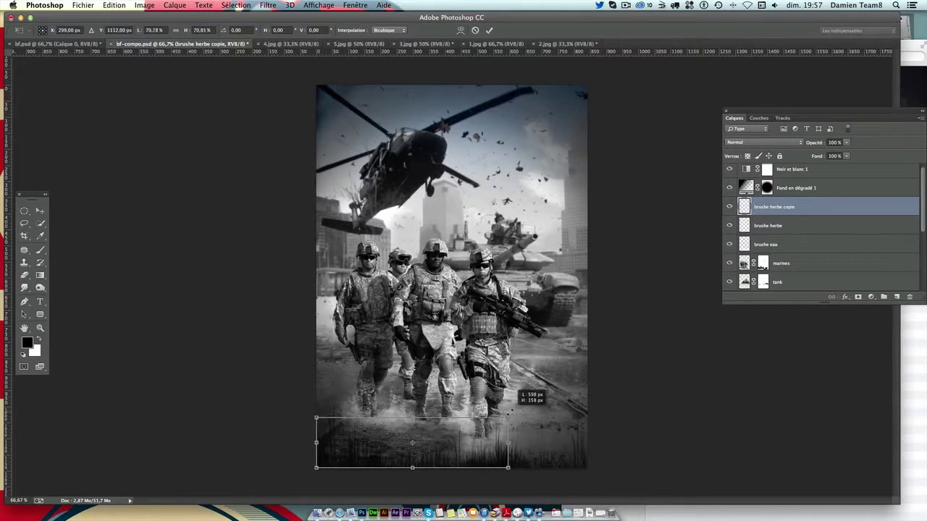
{"action": "key", "text": "Return"}
{"action": "mouse_move", "coordinate": [444, 477]}
{"action": "left_mouse_down"}
{"action": "mouse_move", "coordinate": [528, 472]}
{"action": "mouse_move", "coordinate": [500, 460]}
{"action": "left_mouse_up"}
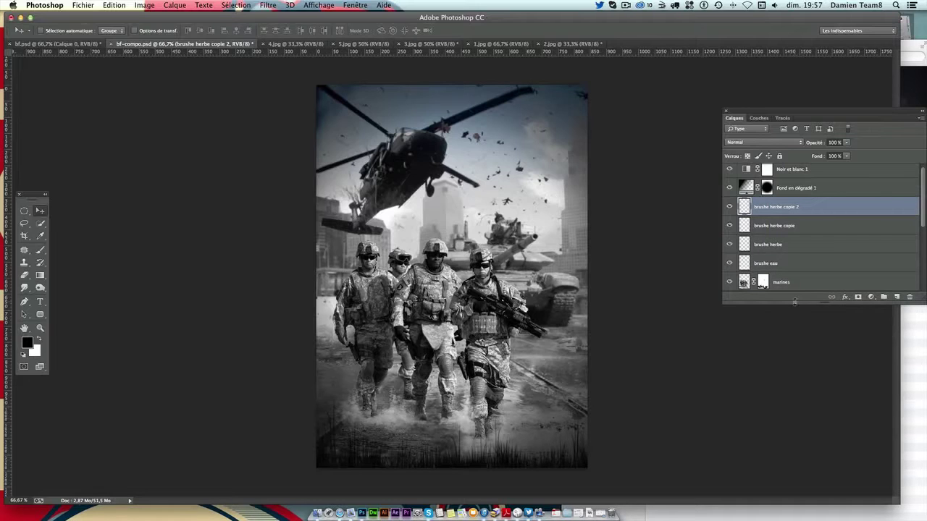
Merge the three grass layers with Fusionner les calques
{"action": "left_click", "coordinate": [804, 247], "text": "shift"}
{"action": "right_click", "coordinate": [811, 249]}
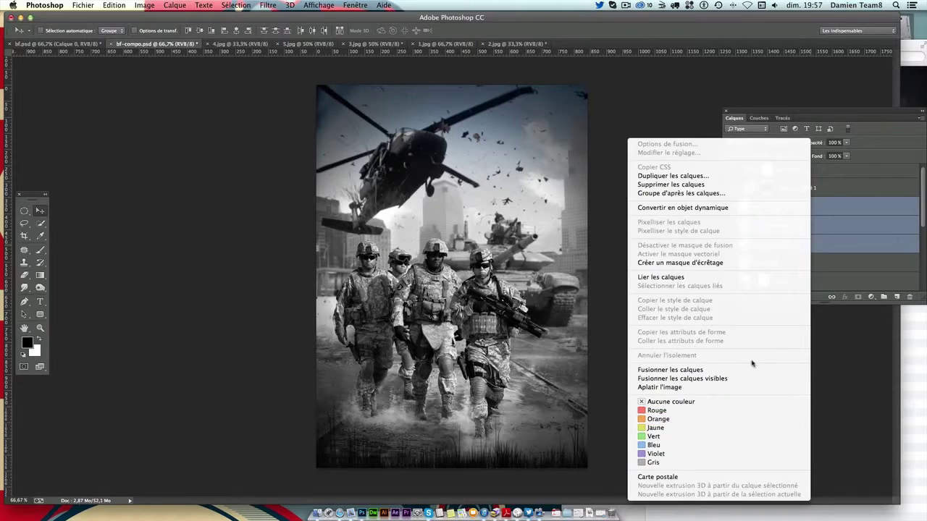
{"action": "left_click", "coordinate": [852, 250]}
{"action": "right_click", "coordinate": [790, 249]}
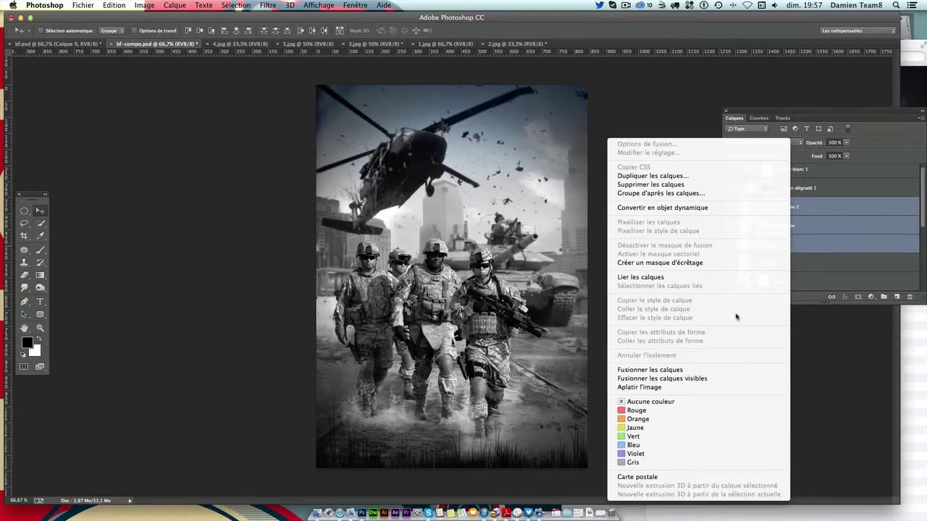
{"action": "left_click", "coordinate": [683, 371]}
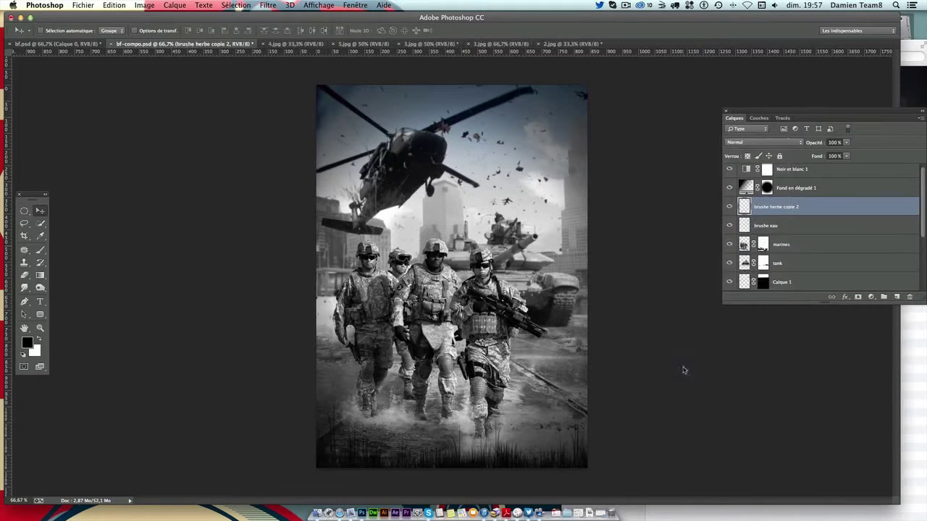
Rename the merged layer 'brushe herbe' and select the brushe eau layer
{"action": "double_click", "coordinate": [790, 207]}
{"action": "key", "text": "BackSpace"}
{"action": "key", "text": "Return"}
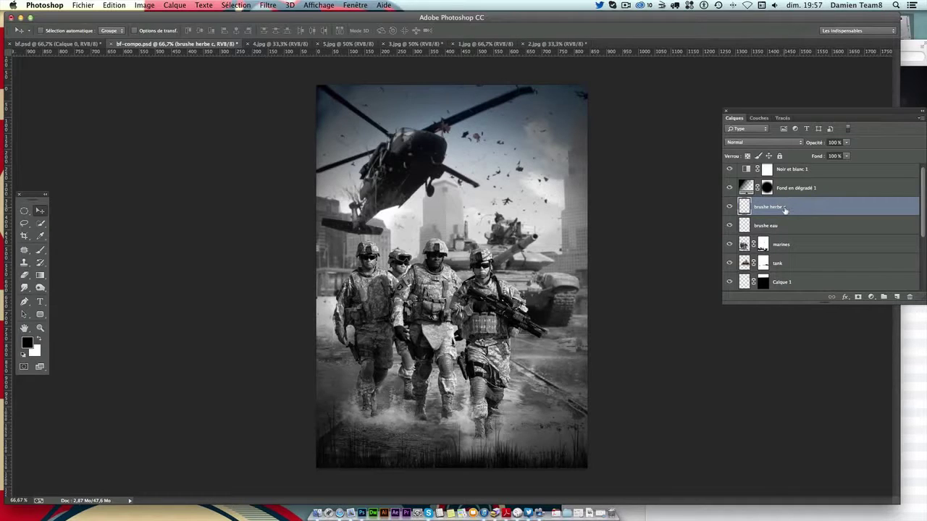
{"action": "double_click", "coordinate": [784, 208]}
{"action": "key", "text": "BackSpace"}
{"action": "key", "text": "BackSpace"}
{"action": "key", "text": "Return"}
{"action": "left_click", "coordinate": [786, 227]}
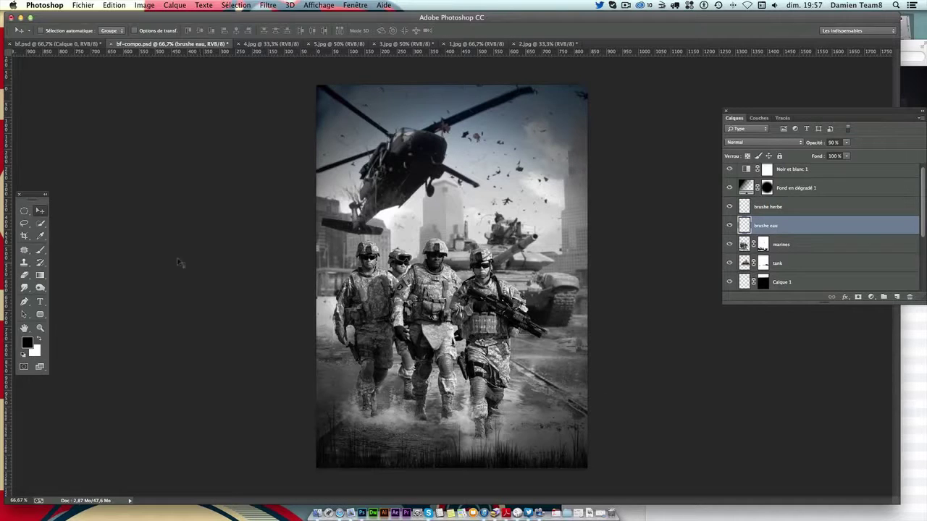
{"action": "key", "text": "alt+bracketright"}
{"action": "key", "text": "alt+bracketright"}
{"action": "key", "text": "alt+bracketright"}
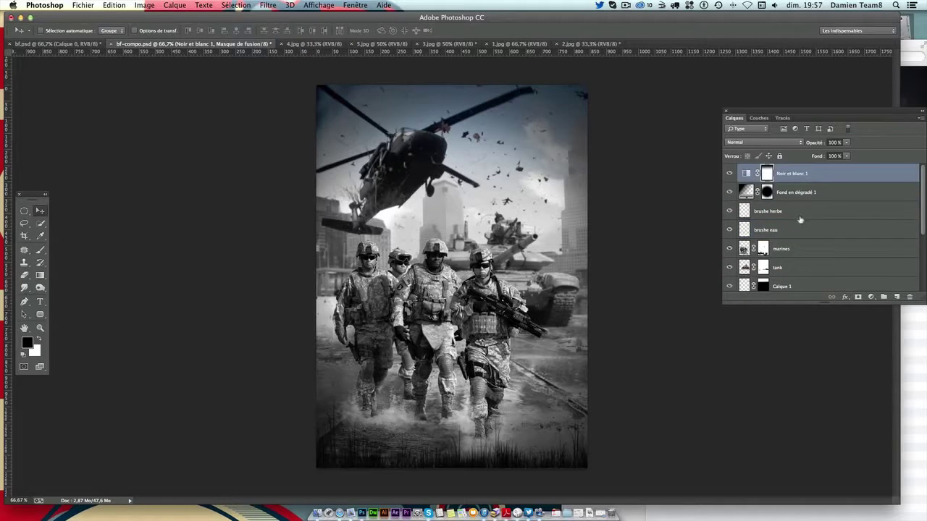
{"action": "left_click", "coordinate": [745, 250]}
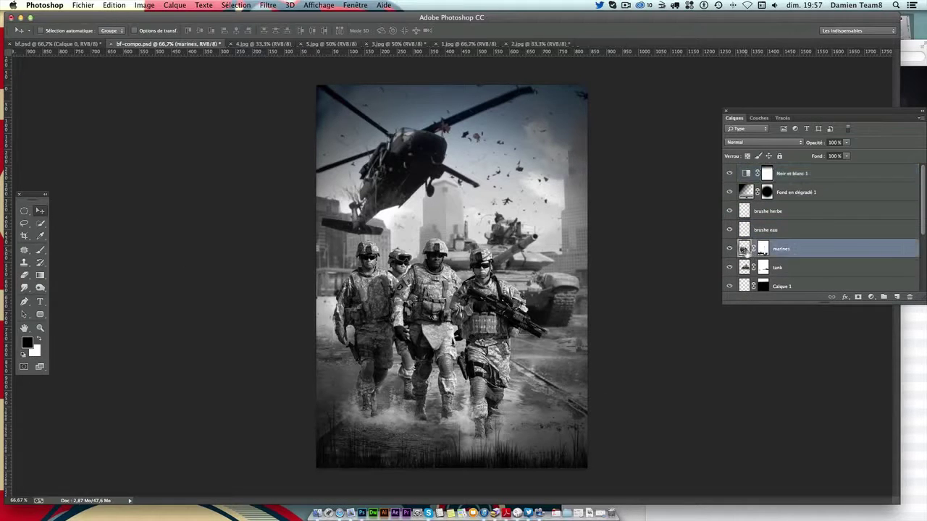
{"action": "left_click", "coordinate": [729, 249]}
{"action": "left_click", "coordinate": [729, 249]}
{"action": "left_click_drag", "start_coordinate": [817, 253], "coordinate": [906, 297]}
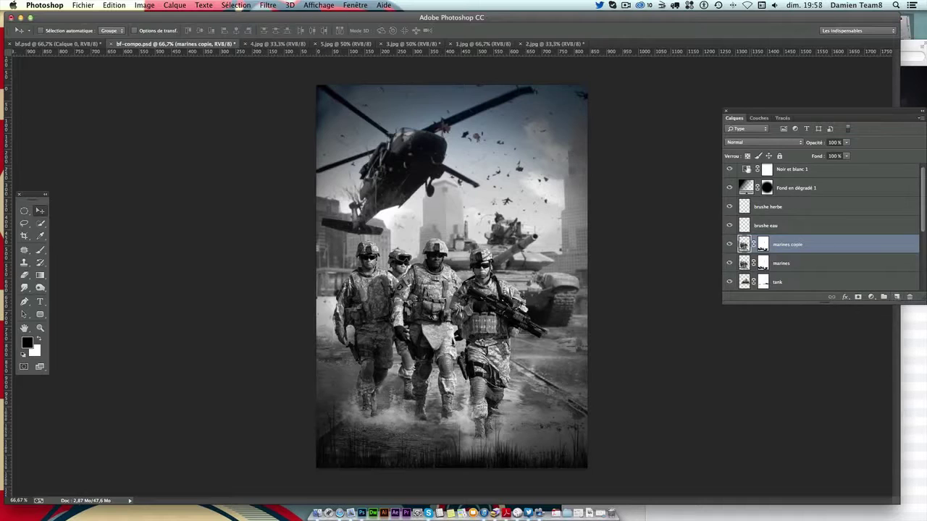
{"action": "left_click", "coordinate": [742, 143]}
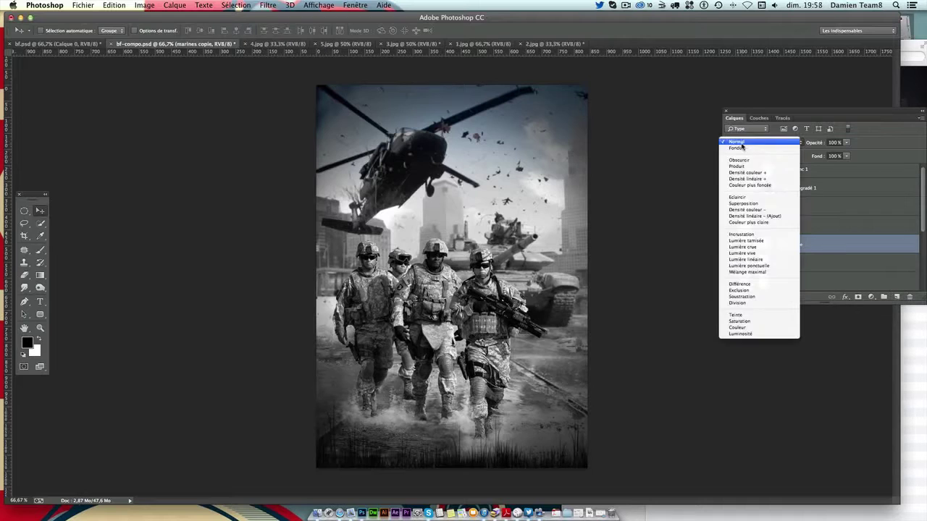
{"action": "left_click", "coordinate": [753, 234]}
{"action": "left_click", "coordinate": [738, 142]}
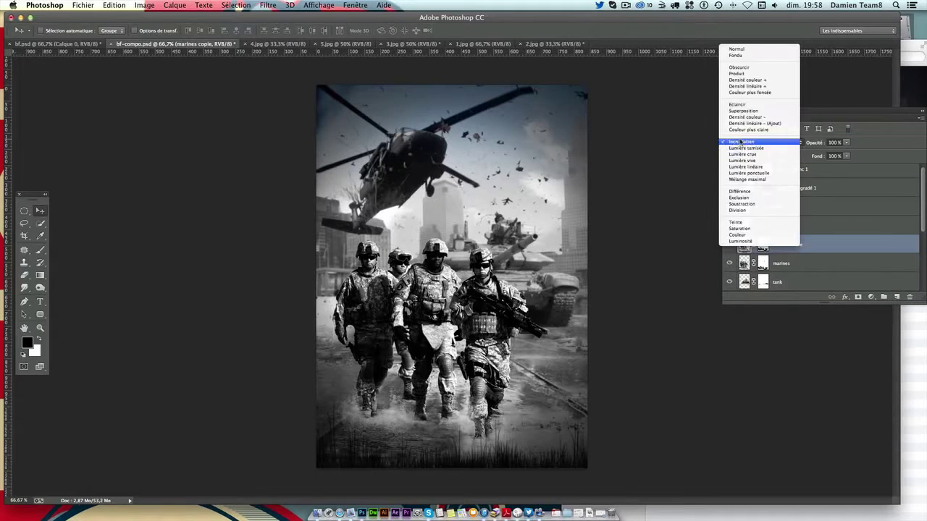
{"action": "left_click", "coordinate": [742, 150]}
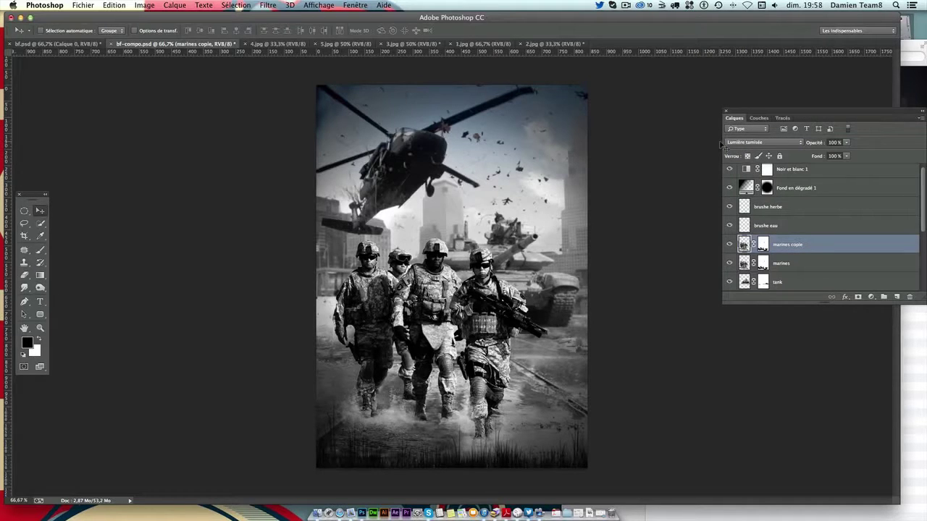
{"action": "key", "text": "ctrl+z"}
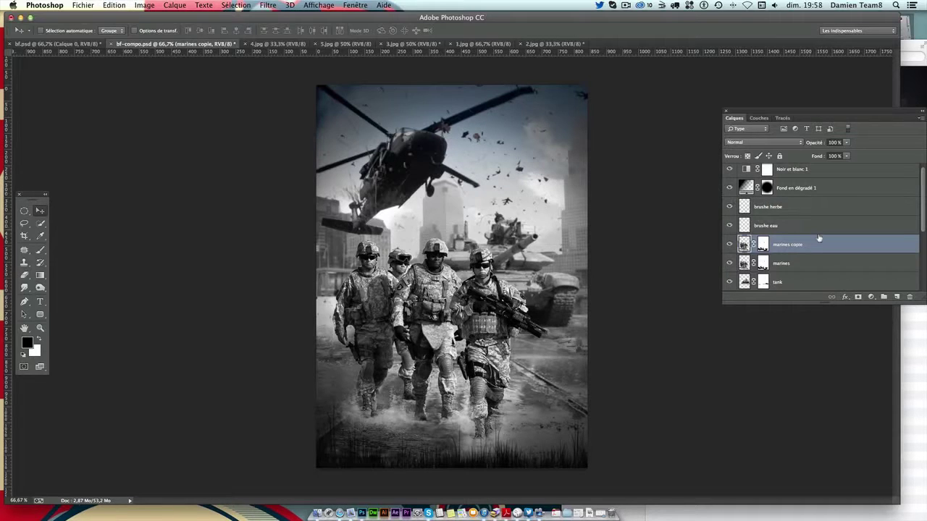
{"action": "key", "text": "ctrl+l"}
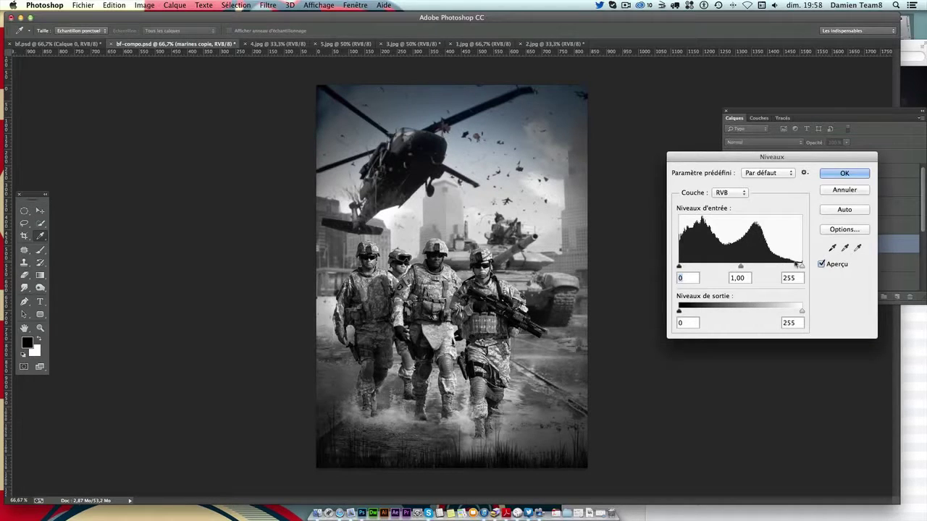
{"action": "left_click_drag", "start_coordinate": [739, 266], "coordinate": [755, 267]}
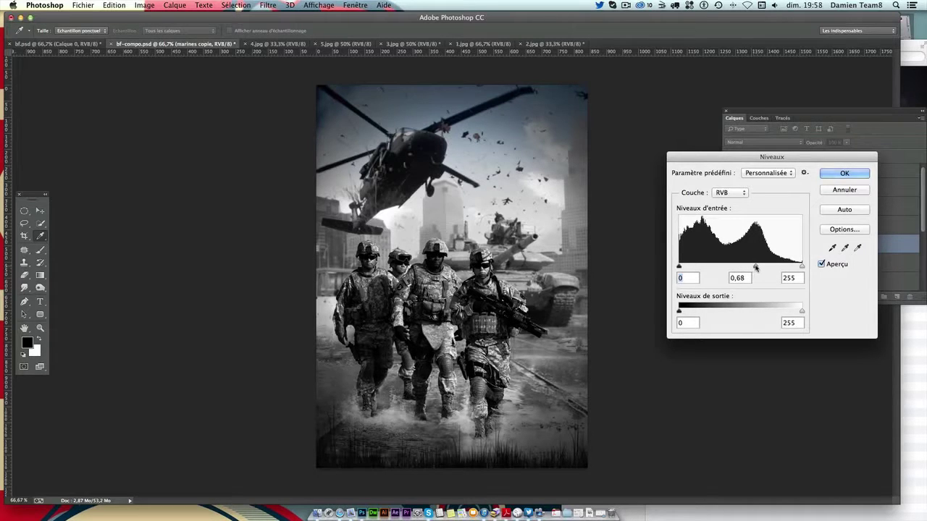
{"action": "key", "text": "Return"}
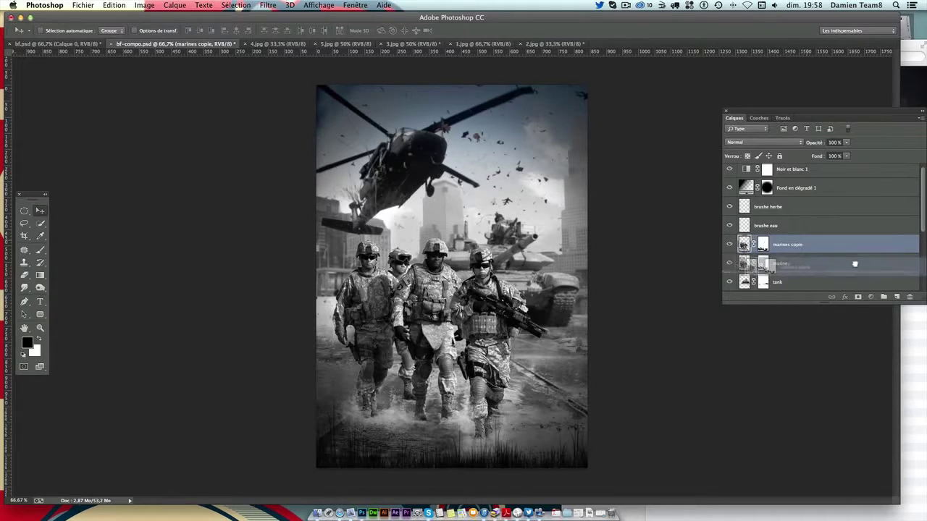
{"action": "left_click_drag", "start_coordinate": [805, 244], "coordinate": [897, 297]}
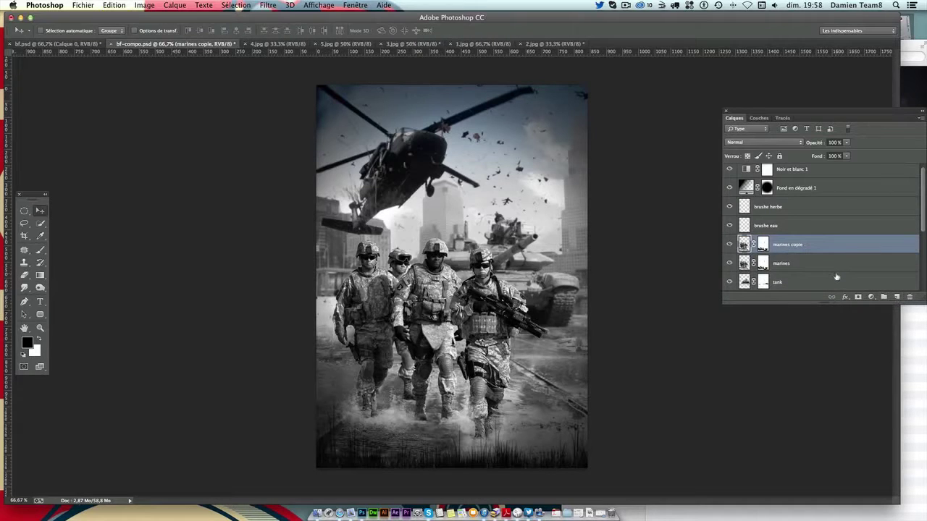
{"action": "left_click", "coordinate": [776, 145]}
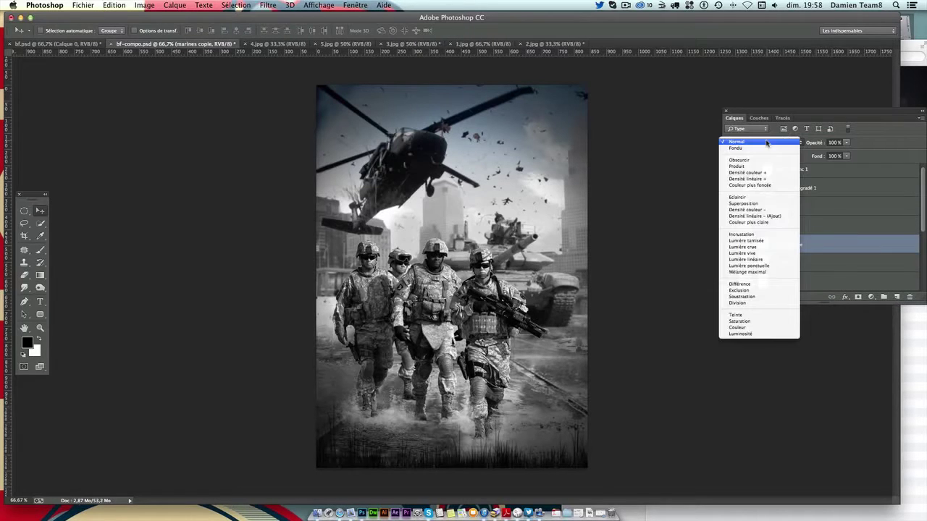
{"action": "left_click", "coordinate": [766, 242]}
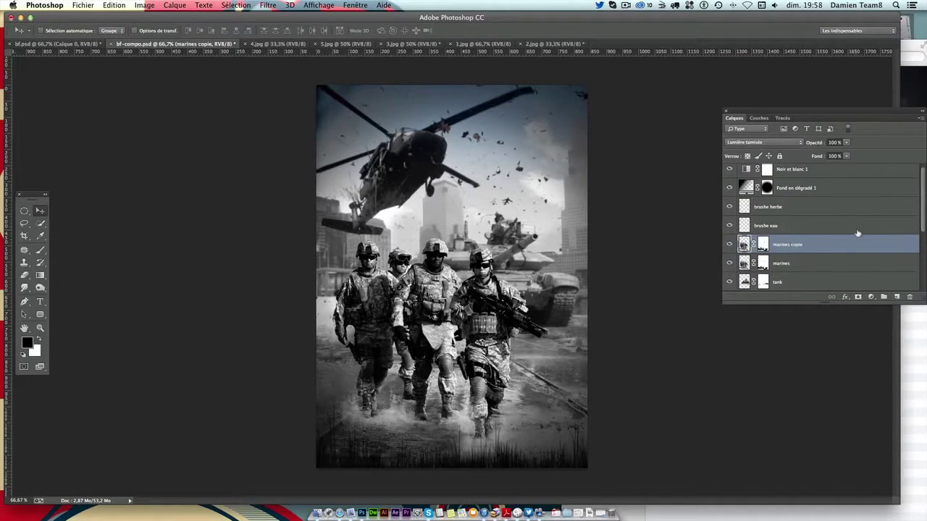
{"action": "key", "text": "super+z"}
{"action": "key", "text": "Delete"}
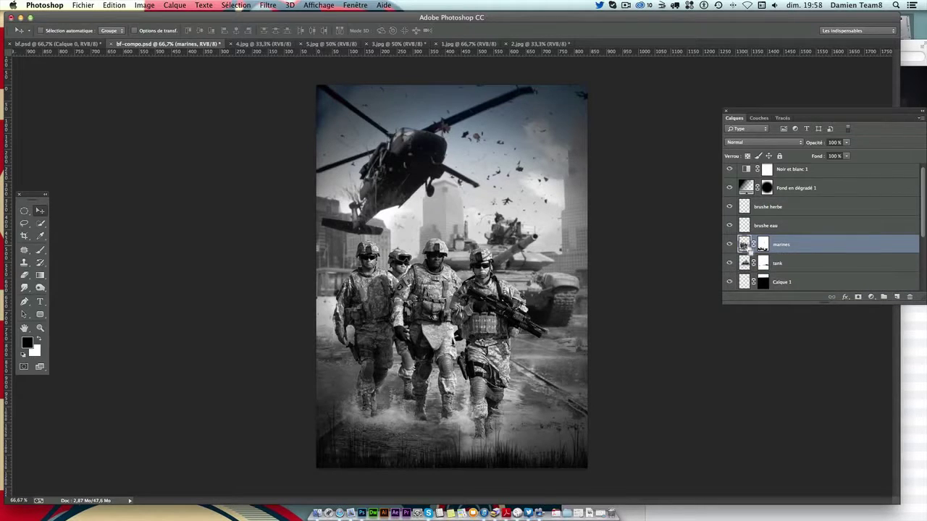
Apply Levels to the marines layer with input values 3, 0.80 and 246
{"action": "key", "text": "super+l"}
{"action": "left_click_drag", "start_coordinate": [740, 266], "coordinate": [798, 267]}
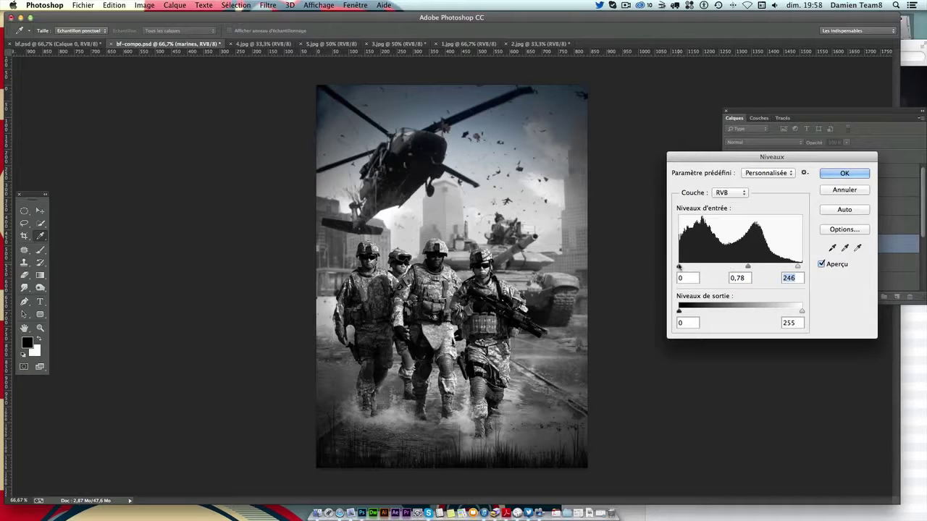
{"action": "left_click_drag", "start_coordinate": [678, 266], "coordinate": [680, 266]}
{"action": "left_click_drag", "start_coordinate": [749, 267], "coordinate": [746, 267]}
{"action": "key", "text": "Return"}
{"action": "key", "text": "ctrl+z"}
{"action": "key", "text": "ctrl+z"}
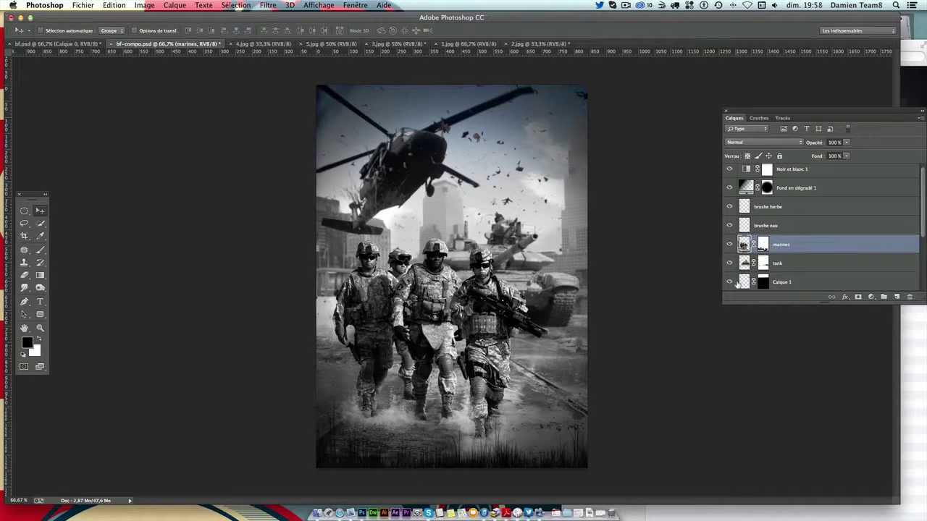
{"action": "key", "text": "ctrl+z"}
{"action": "key", "text": "ctrl+z"}
Select the tank layer and add a new layer above it named 'brouillard'
{"action": "scroll", "coordinate": [843, 245], "scroll_direction": "down", "scroll_amount": 2}
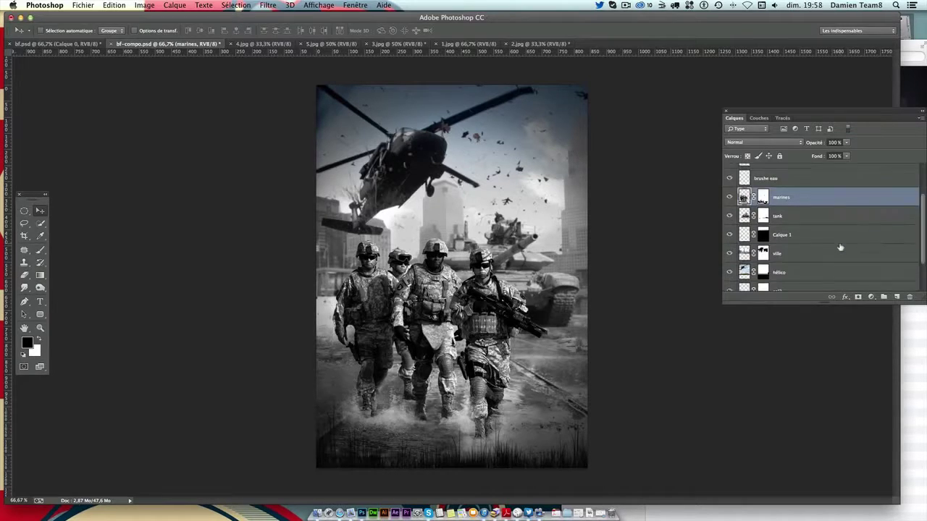
{"action": "scroll", "coordinate": [839, 247], "scroll_direction": "down", "scroll_amount": 3}
{"action": "left_click", "coordinate": [825, 267]}
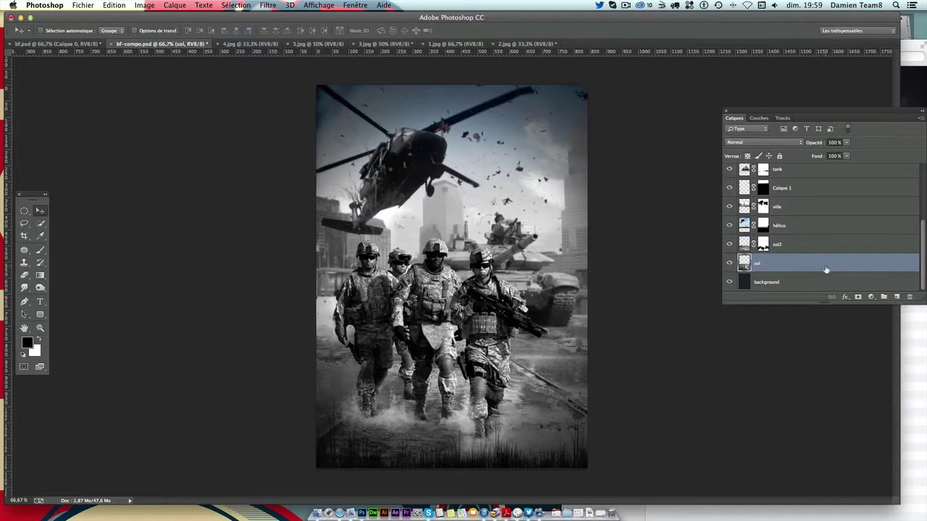
{"action": "scroll", "coordinate": [839, 257], "scroll_direction": "up", "scroll_amount": 1}
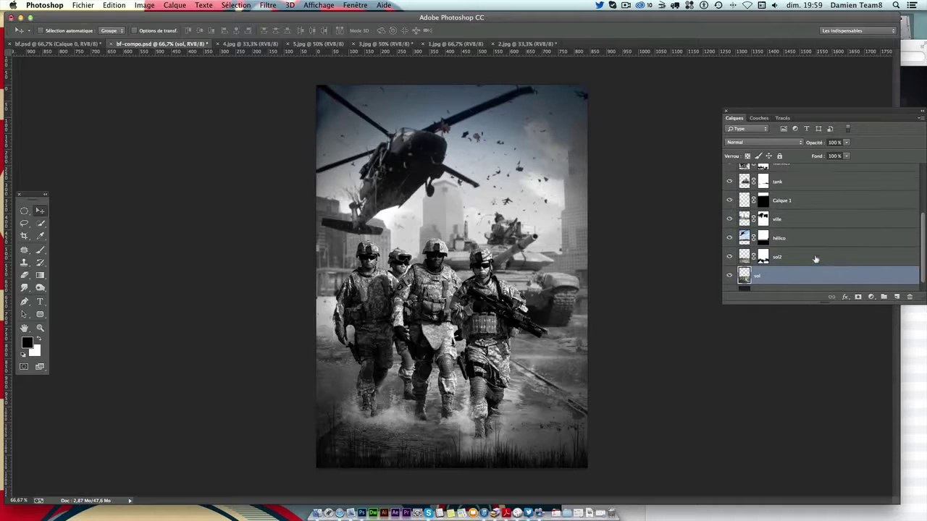
{"action": "scroll", "coordinate": [770, 240], "scroll_direction": "up", "scroll_amount": 2}
{"action": "left_click", "coordinate": [776, 205]}
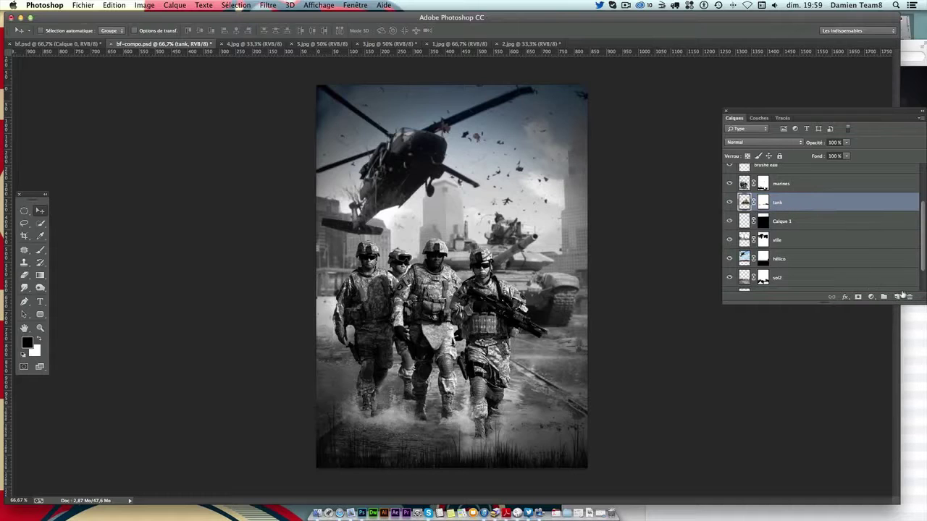
{"action": "left_click", "coordinate": [898, 296]}
{"action": "double_click", "coordinate": [764, 202]}
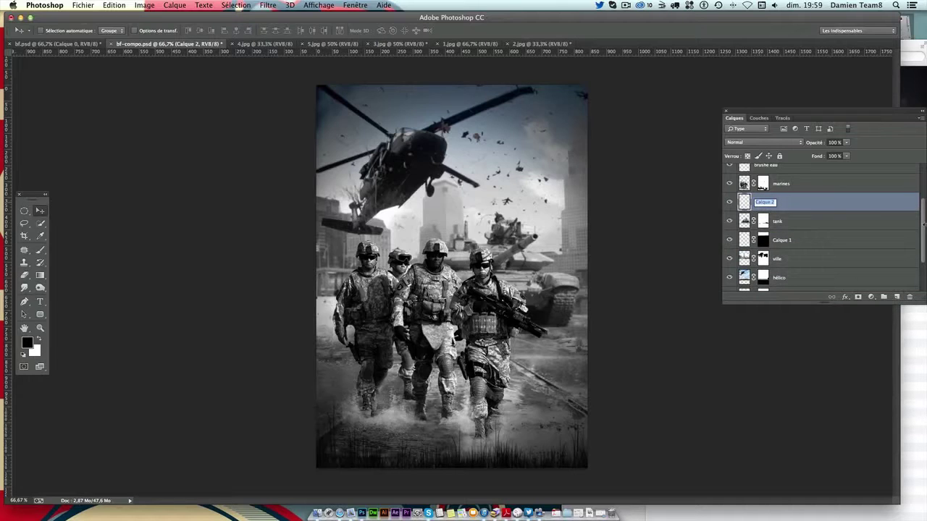
{"action": "type", "text": "brouillard"}
{"action": "key", "text": "Return"}
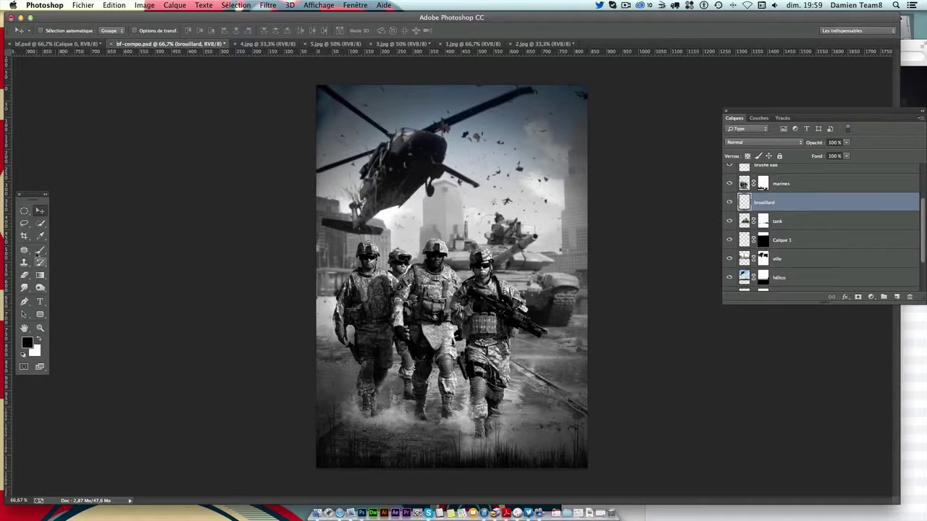
Draw a black-to-white vertical gradient across the brouillard layer
{"action": "left_click", "coordinate": [39, 275]}
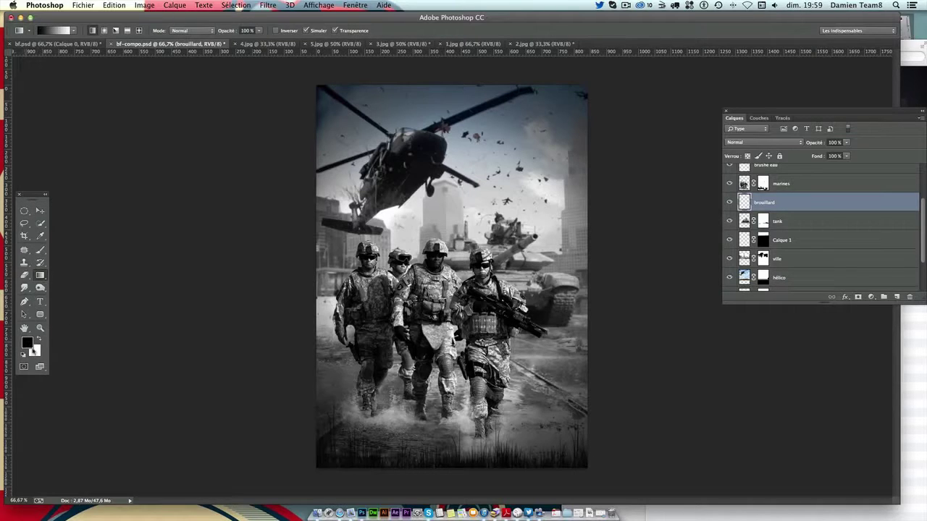
{"action": "mouse_move", "coordinate": [434, 192]}
{"action": "left_mouse_down"}
{"action": "mouse_move", "coordinate": [424, 375]}
{"action": "mouse_move", "coordinate": [434, 192]}
{"action": "mouse_move", "coordinate": [441, 381]}
{"action": "left_mouse_up"}
{"action": "left_click_drag", "start_coordinate": [442, 218], "coordinate": [456, 461]}
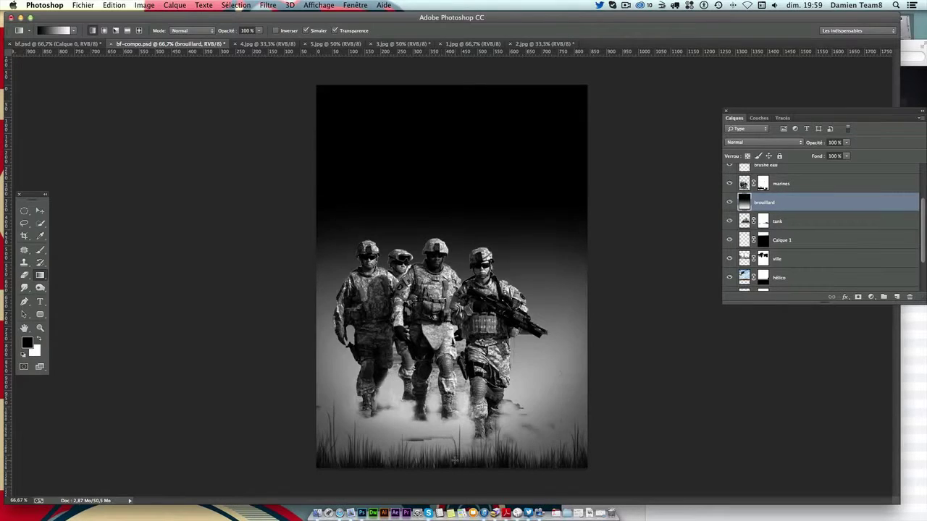
Render grey clouds on brouillard with Filtre > Rendu > Nuages
{"action": "left_click", "coordinate": [268, 5]}
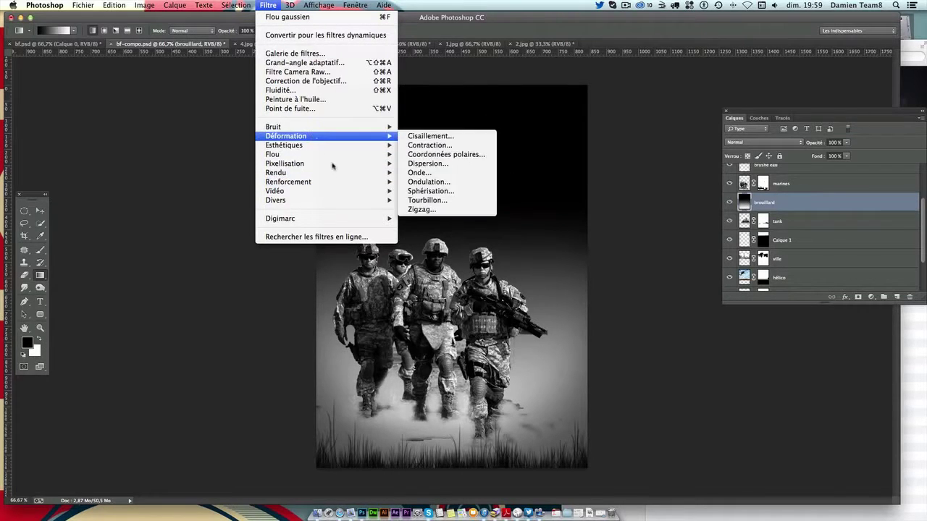
{"action": "mouse_move", "coordinate": [326, 172]}
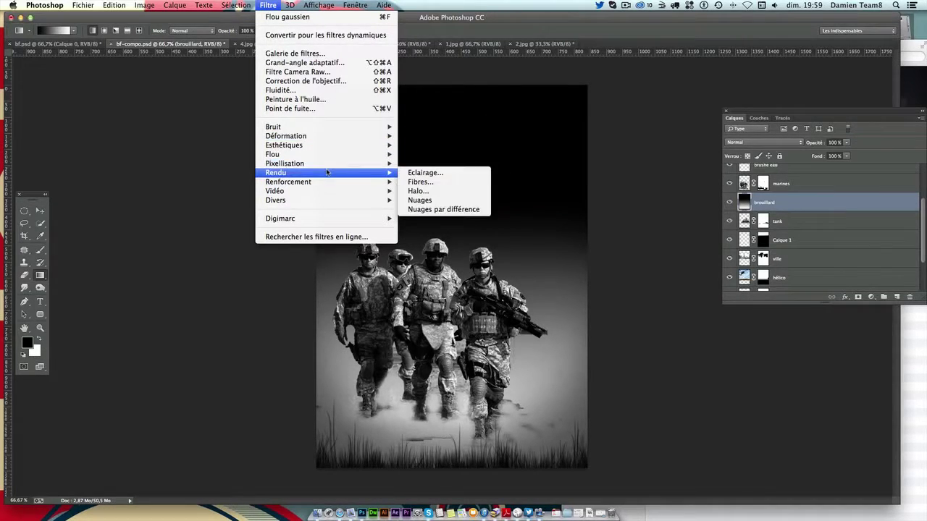
{"action": "left_click", "coordinate": [418, 191]}
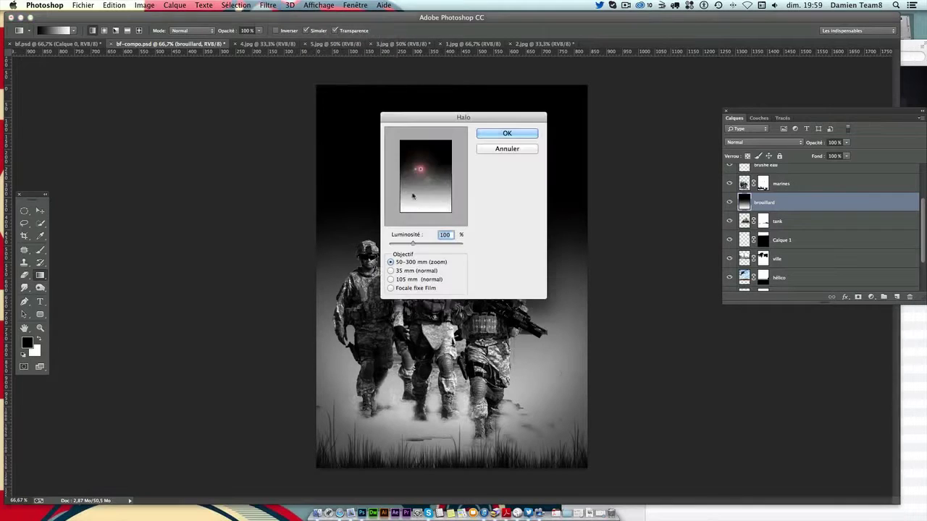
{"action": "key", "text": "Escape"}
{"action": "left_click", "coordinate": [236, 5]}
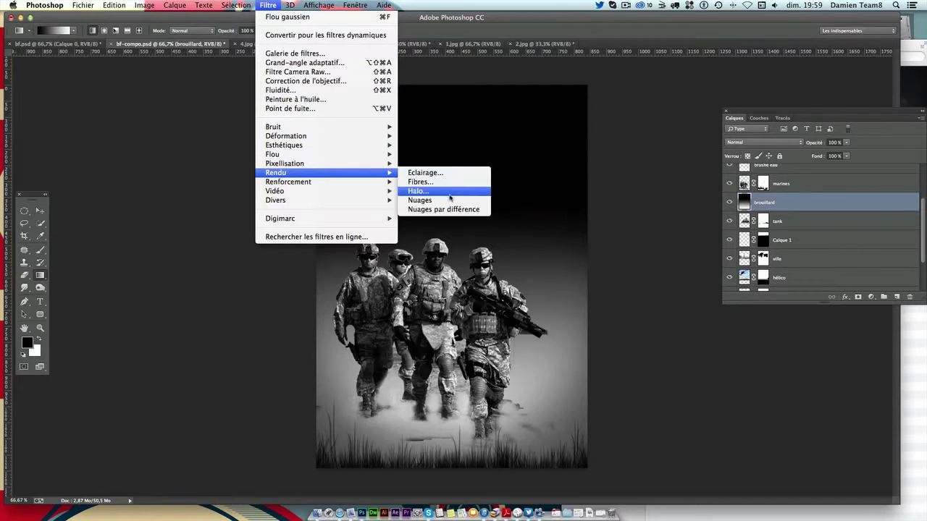
{"action": "left_click", "coordinate": [431, 191]}
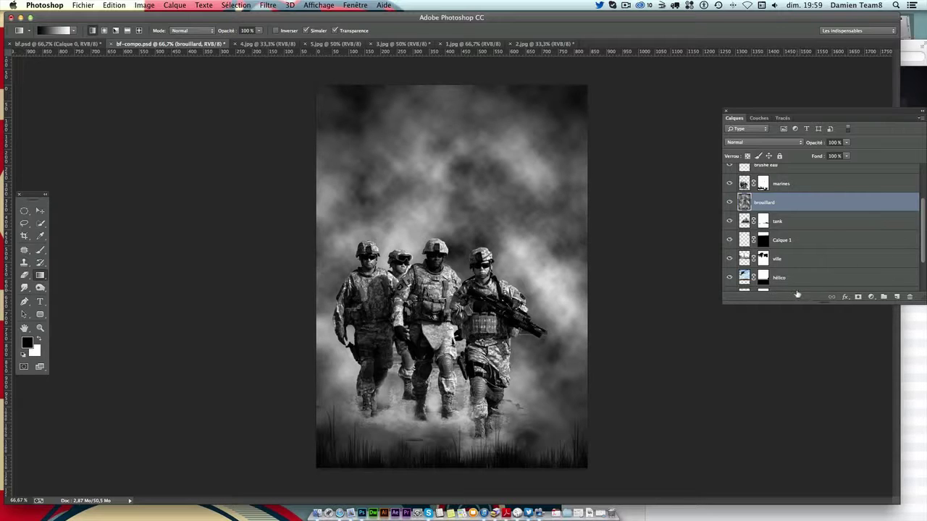
Scale the fog layer to about 61% and move it up and left
{"action": "key", "text": "ctrl+t"}
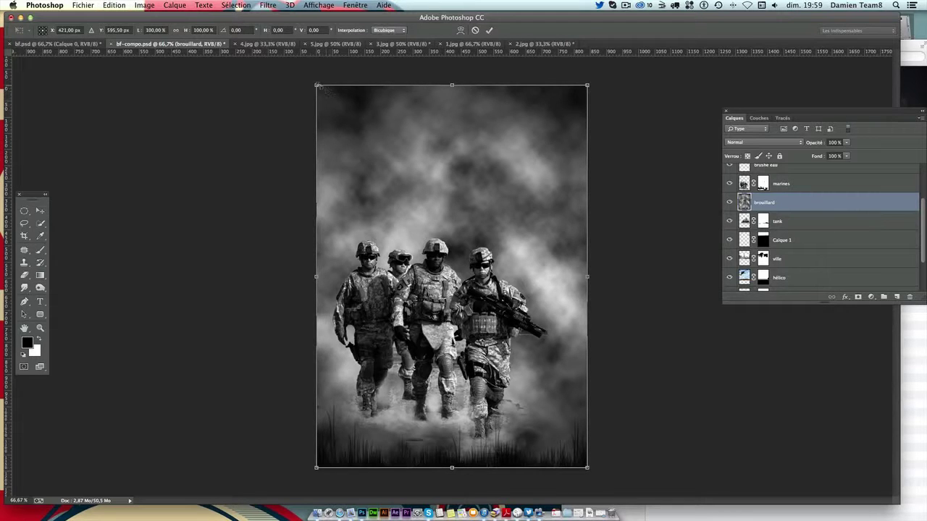
{"action": "left_click_drag", "start_coordinate": [317, 86], "coordinate": [430, 228]}
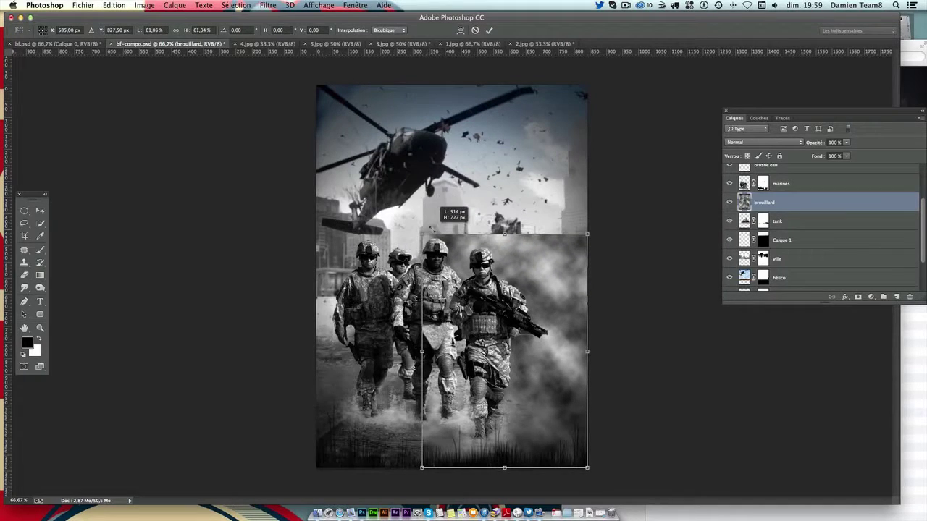
{"action": "mouse_move", "coordinate": [532, 262]}
{"action": "left_mouse_down"}
{"action": "mouse_move", "coordinate": [435, 189]}
{"action": "mouse_move", "coordinate": [436, 160]}
{"action": "left_mouse_up"}
{"action": "key", "text": "Return"}
{"action": "key", "text": "g"}
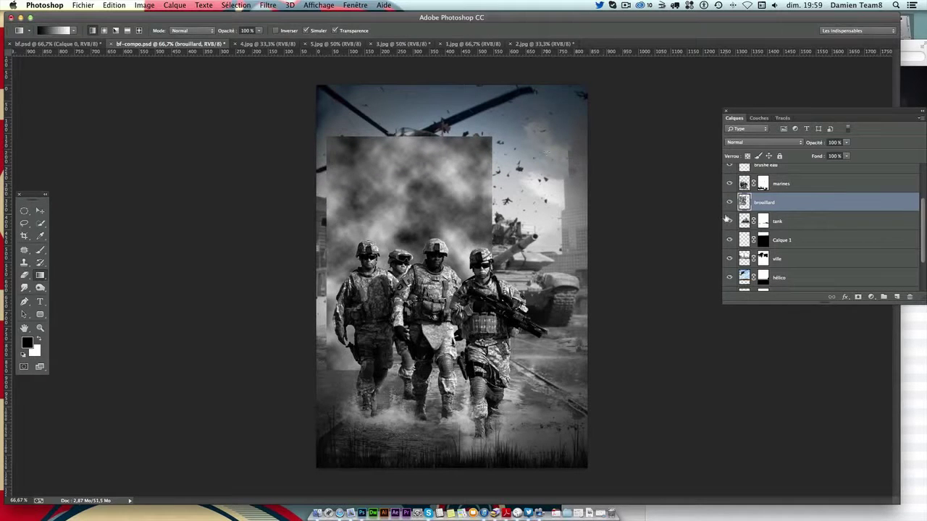
Add a layer mask to brouillard and set up a soft round brush at about 185 px
{"action": "left_click", "coordinate": [858, 297]}
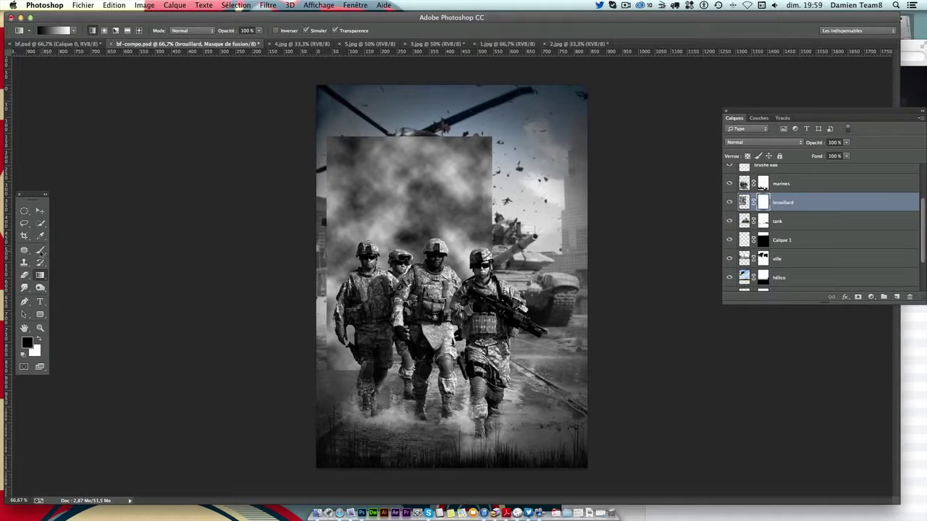
{"action": "key", "text": "b"}
{"action": "left_click", "coordinate": [48, 32]}
{"action": "scroll", "coordinate": [63, 155], "scroll_direction": "up", "scroll_amount": 2}
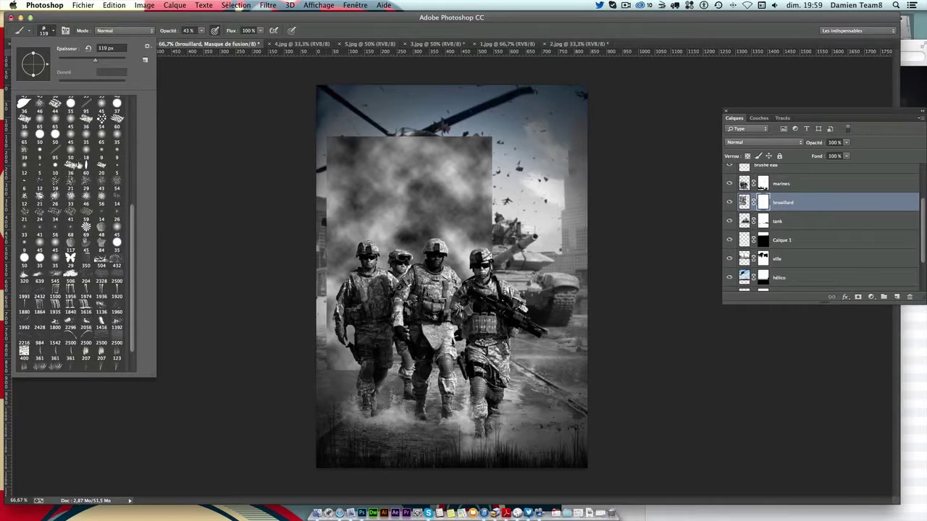
{"action": "left_click", "coordinate": [76, 135]}
{"action": "left_click_drag", "start_coordinate": [115, 61], "coordinate": [99, 60]}
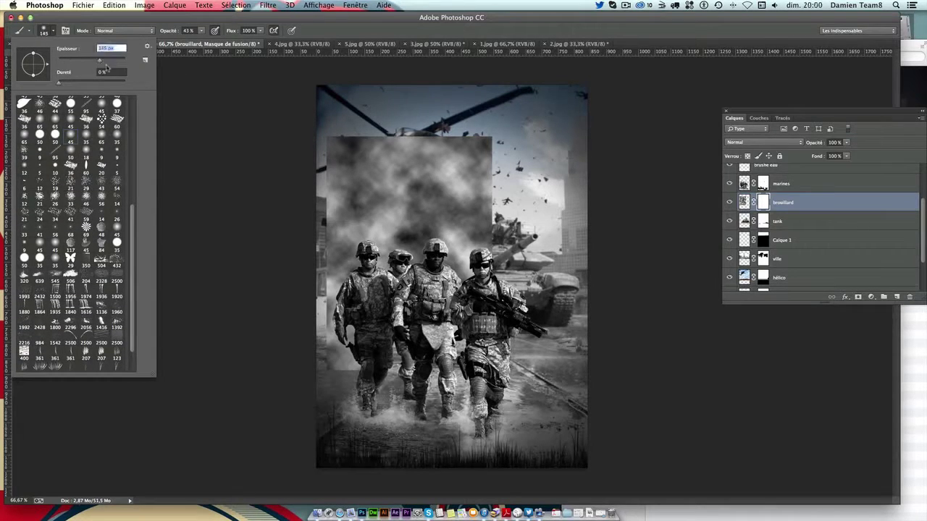
{"action": "key", "text": "Return"}
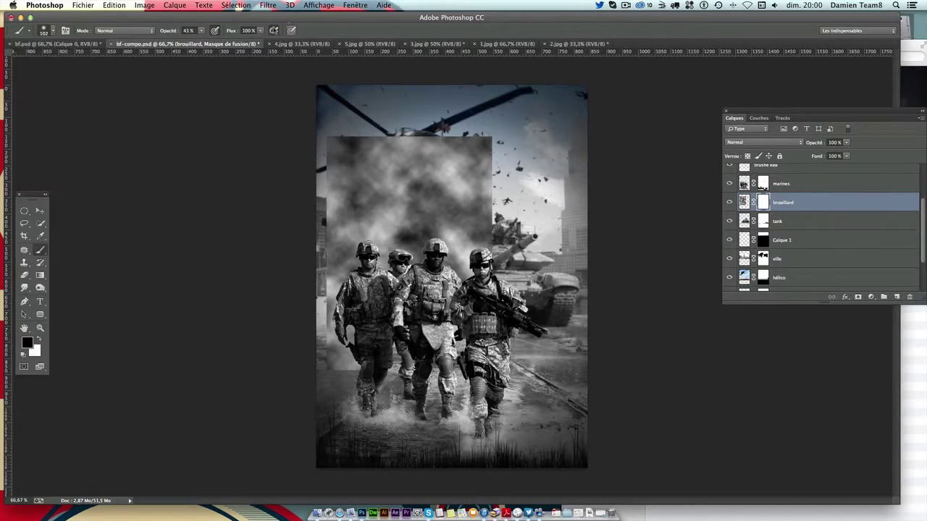
{"action": "left_click", "coordinate": [53, 31]}
{"action": "left_click", "coordinate": [52, 31]}
{"action": "left_click", "coordinate": [52, 31]}
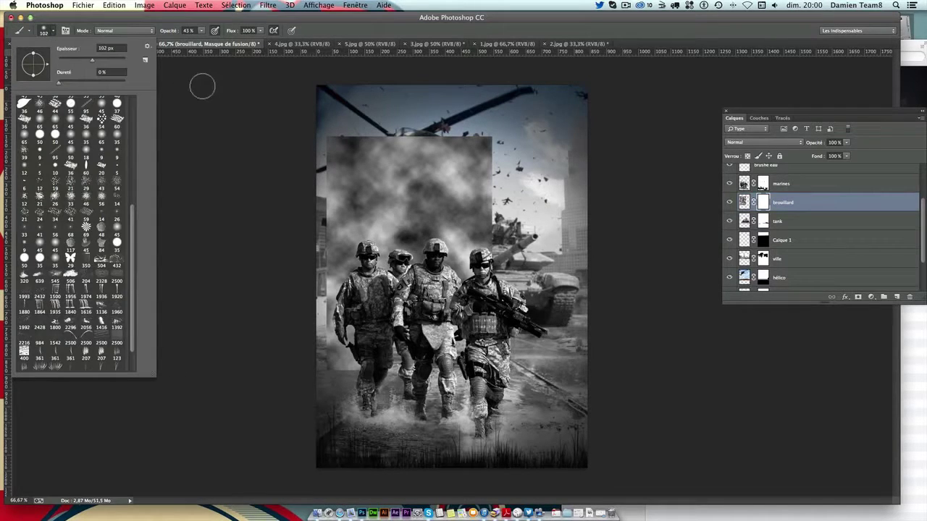
{"action": "key", "text": "Return"}
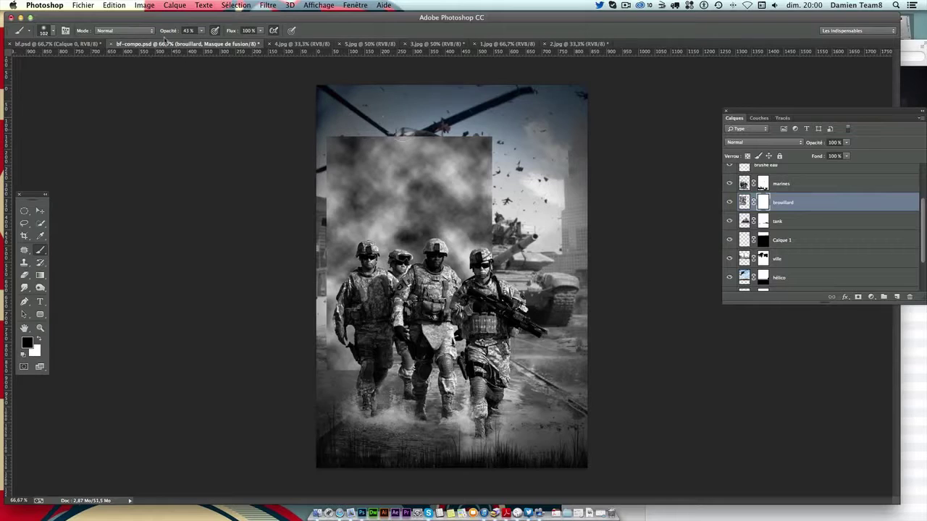
Mask out fog at the top-left corner, the soldiers' left side, and over the helicopter
{"action": "mouse_move", "coordinate": [340, 118]}
{"action": "left_mouse_down"}
{"action": "mouse_move", "coordinate": [311, 186]}
{"action": "mouse_move", "coordinate": [323, 132]}
{"action": "mouse_move", "coordinate": [333, 135]}
{"action": "mouse_move", "coordinate": [314, 197]}
{"action": "mouse_move", "coordinate": [323, 204]}
{"action": "left_mouse_up"}
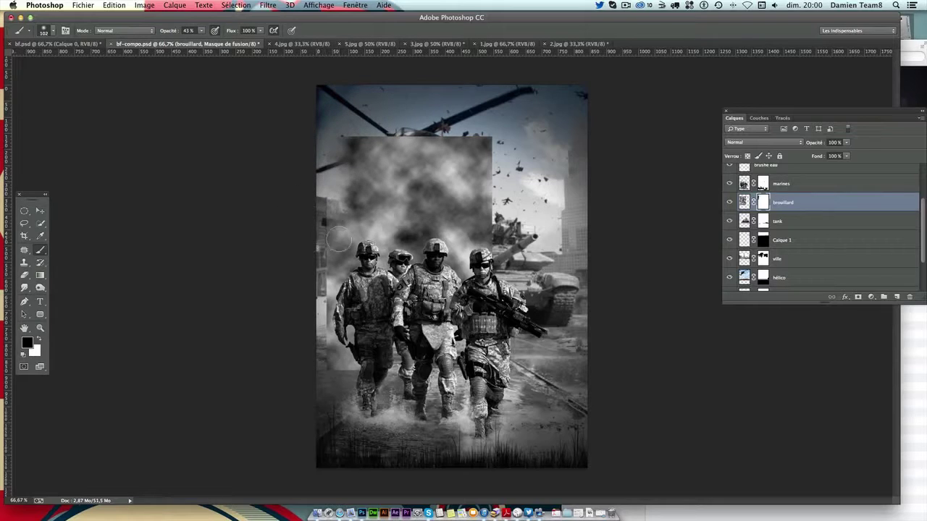
{"action": "mouse_move", "coordinate": [338, 239]}
{"action": "left_mouse_down"}
{"action": "mouse_move", "coordinate": [321, 209]}
{"action": "mouse_move", "coordinate": [328, 308]}
{"action": "mouse_move", "coordinate": [369, 384]}
{"action": "mouse_move", "coordinate": [320, 351]}
{"action": "left_mouse_up"}
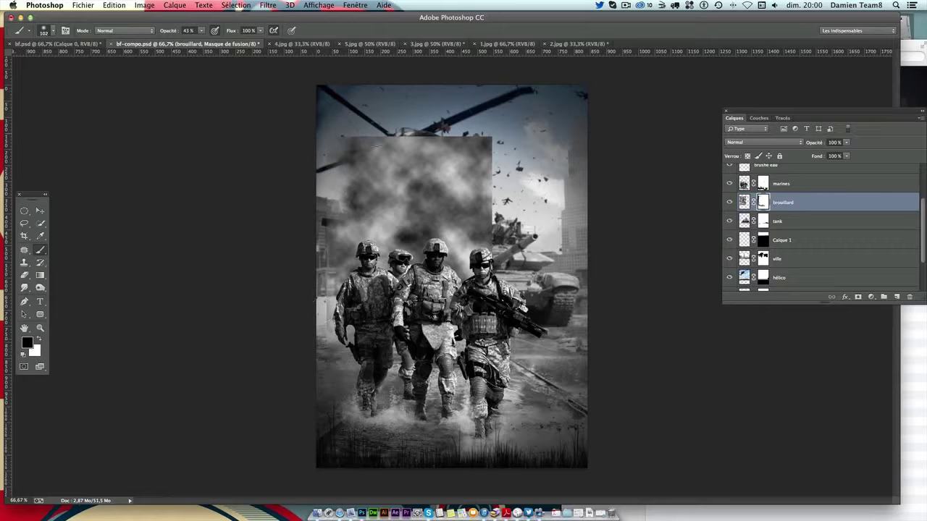
{"action": "left_click_drag", "start_coordinate": [340, 148], "coordinate": [421, 161]}
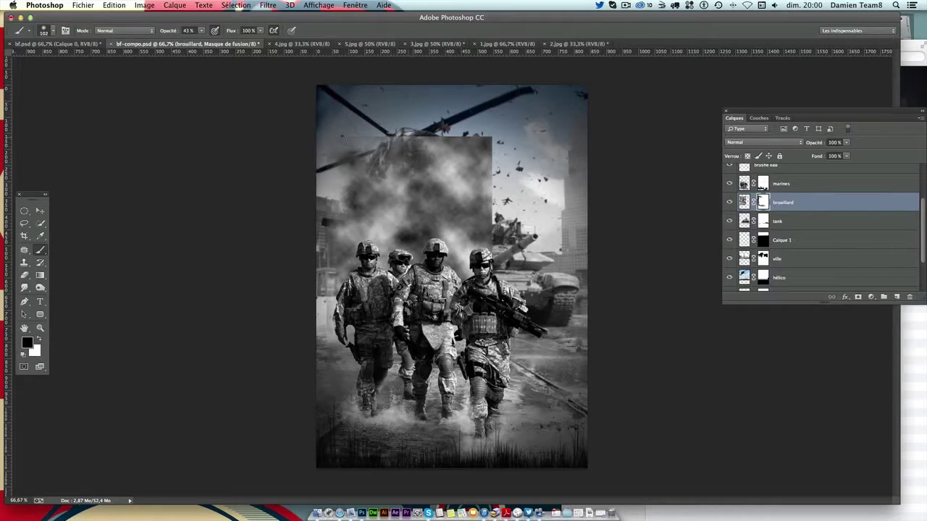
{"action": "mouse_move", "coordinate": [324, 133]}
{"action": "left_mouse_down"}
{"action": "mouse_move", "coordinate": [384, 144]}
{"action": "mouse_move", "coordinate": [368, 130]}
{"action": "left_mouse_up"}
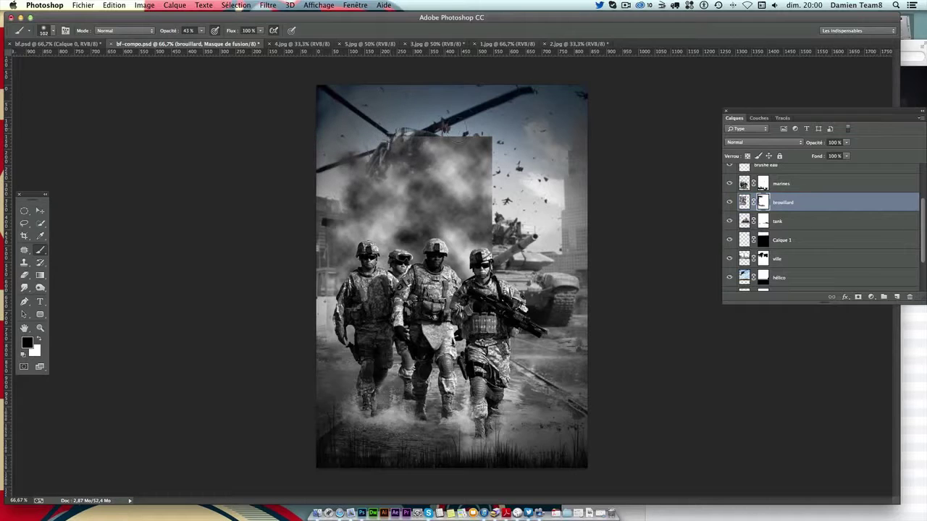
{"action": "mouse_move", "coordinate": [430, 141]}
{"action": "left_mouse_down"}
{"action": "mouse_move", "coordinate": [405, 138]}
{"action": "mouse_move", "coordinate": [501, 147]}
{"action": "mouse_move", "coordinate": [492, 209]}
{"action": "mouse_move", "coordinate": [435, 210]}
{"action": "mouse_move", "coordinate": [463, 232]}
{"action": "mouse_move", "coordinate": [419, 178]}
{"action": "mouse_move", "coordinate": [493, 159]}
{"action": "mouse_move", "coordinate": [474, 202]}
{"action": "mouse_move", "coordinate": [500, 159]}
{"action": "mouse_move", "coordinate": [440, 125]}
{"action": "left_mouse_up"}
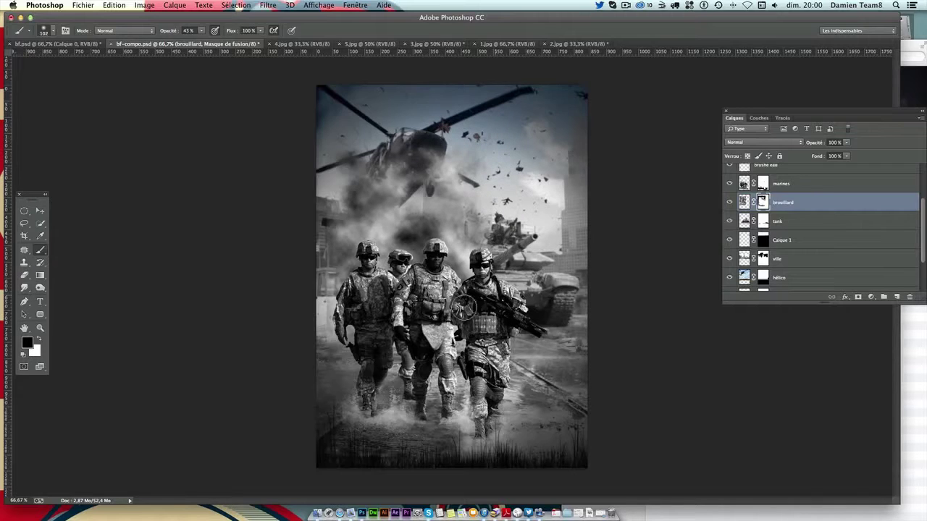
Shift the fog, then mask it away over the helicopter, tank turret and top centre
{"action": "key", "text": "v"}
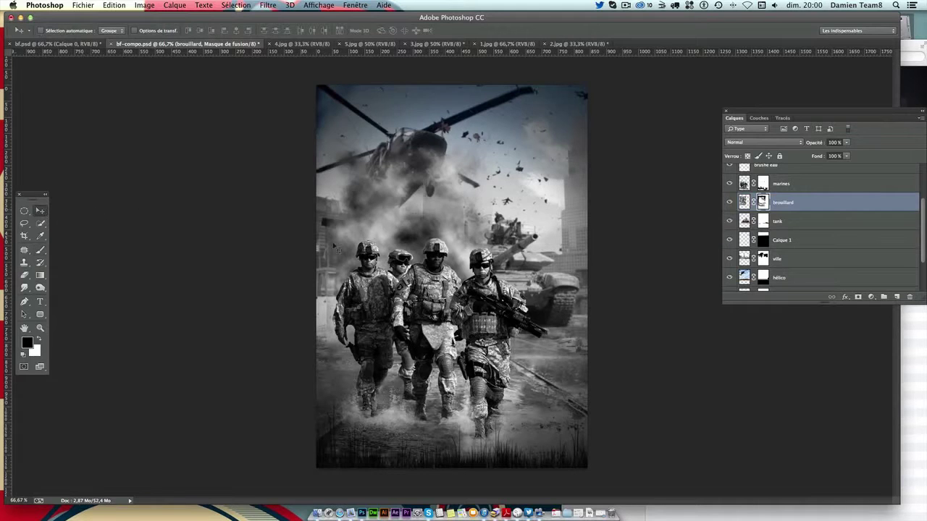
{"action": "mouse_move", "coordinate": [441, 161]}
{"action": "left_mouse_down"}
{"action": "mouse_move", "coordinate": [481, 217]}
{"action": "mouse_move", "coordinate": [472, 210]}
{"action": "left_mouse_up"}
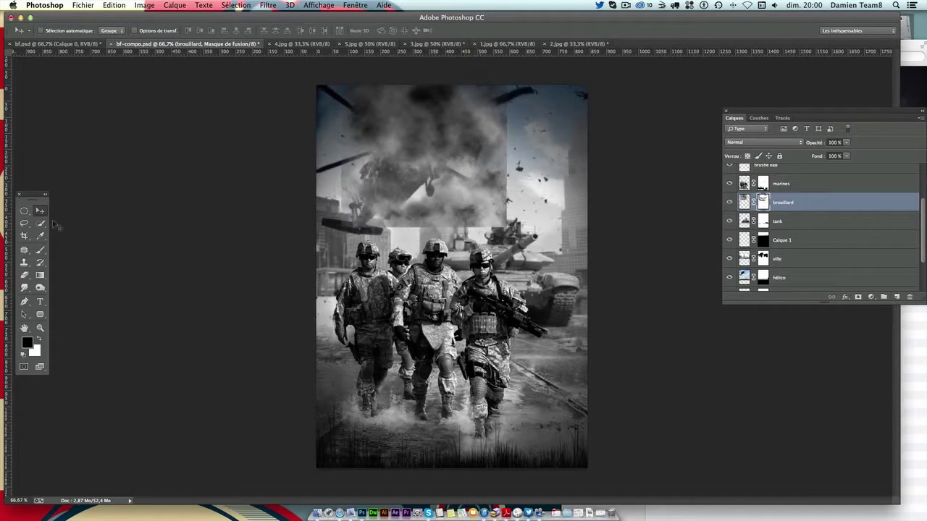
{"action": "left_click", "coordinate": [42, 251]}
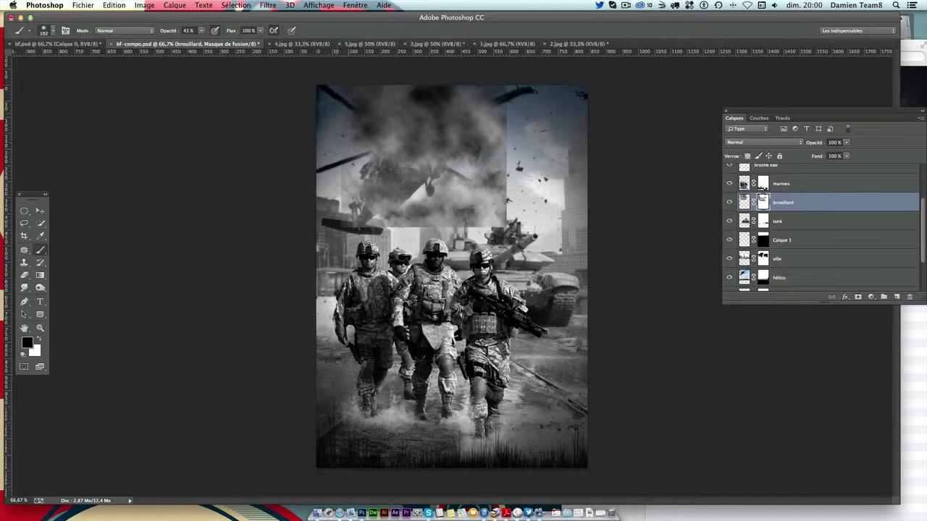
{"action": "left_click_drag", "start_coordinate": [330, 202], "coordinate": [388, 221]}
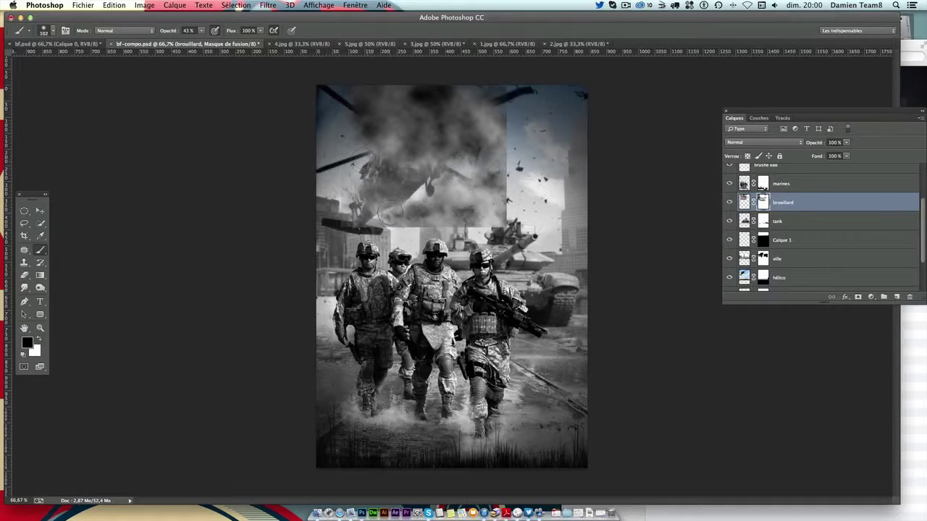
{"action": "left_click_drag", "start_coordinate": [479, 233], "coordinate": [517, 181]}
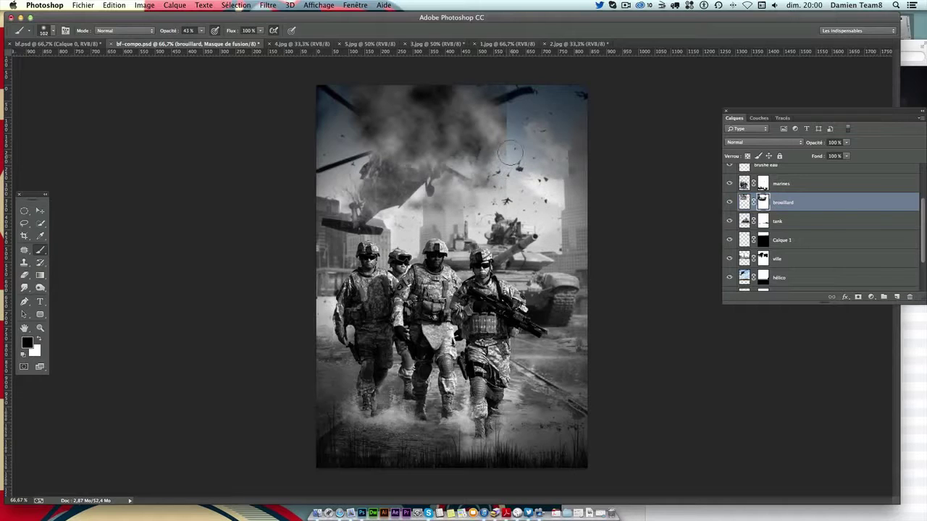
{"action": "left_click_drag", "start_coordinate": [508, 194], "coordinate": [490, 133]}
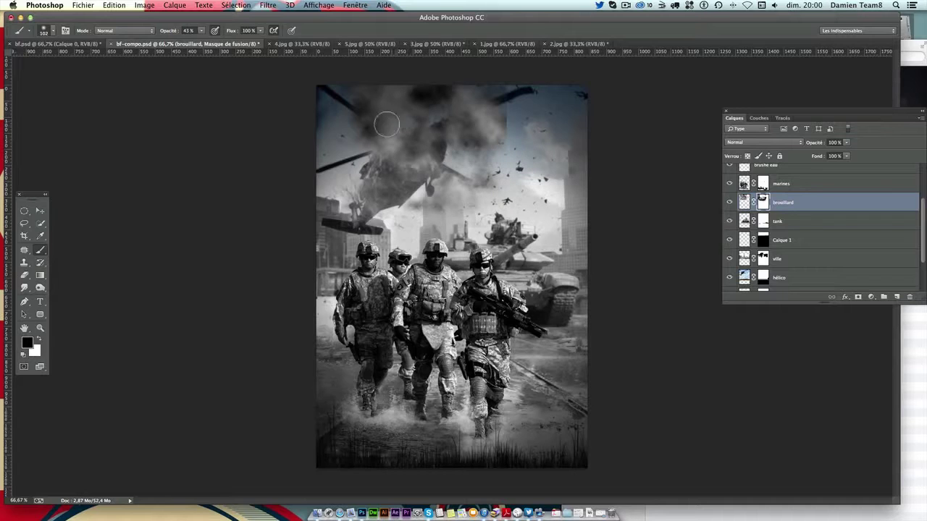
Move the fog down and brush it away from the debris toward the tank
{"action": "left_click", "coordinate": [40, 210]}
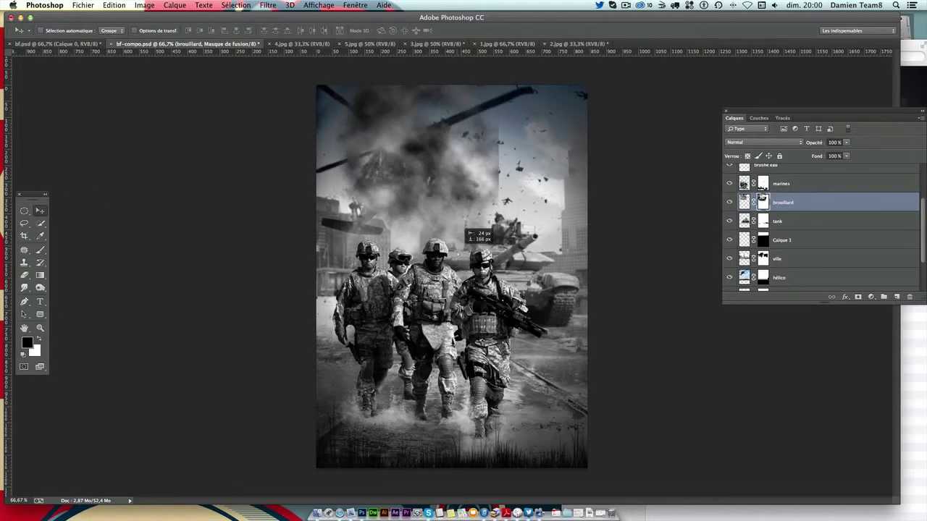
{"action": "left_click_drag", "start_coordinate": [464, 225], "coordinate": [461, 268]}
{"action": "left_click", "coordinate": [40, 250]}
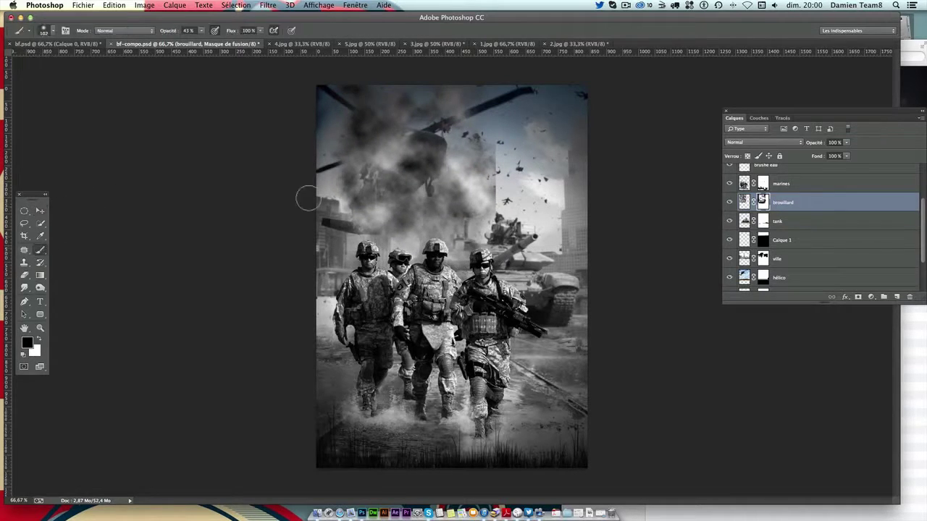
{"action": "left_click_drag", "start_coordinate": [518, 149], "coordinate": [515, 225]}
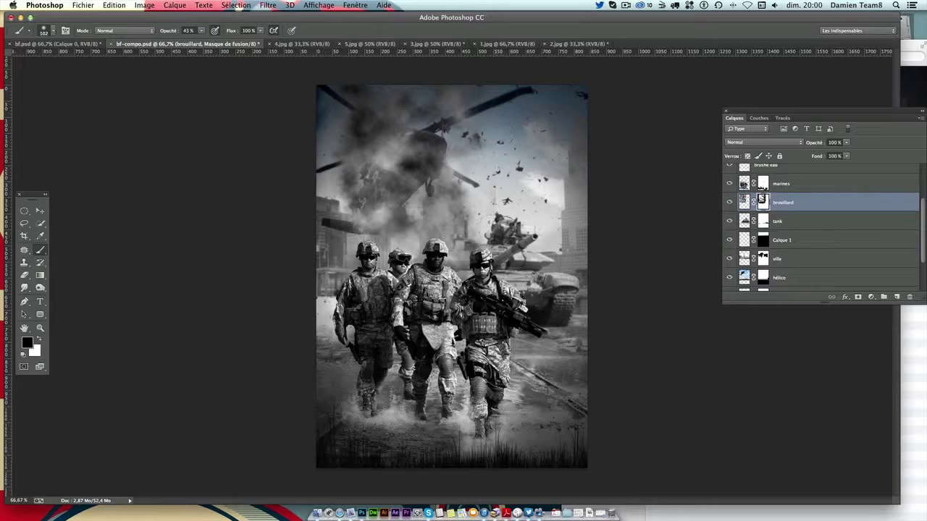
Shift the fog lower to uncover the helicopter and place brouillard beneath tank
{"action": "key", "text": "v"}
{"action": "mouse_move", "coordinate": [482, 232]}
{"action": "left_mouse_down"}
{"action": "mouse_move", "coordinate": [503, 261]}
{"action": "mouse_move", "coordinate": [503, 283]}
{"action": "left_mouse_up"}
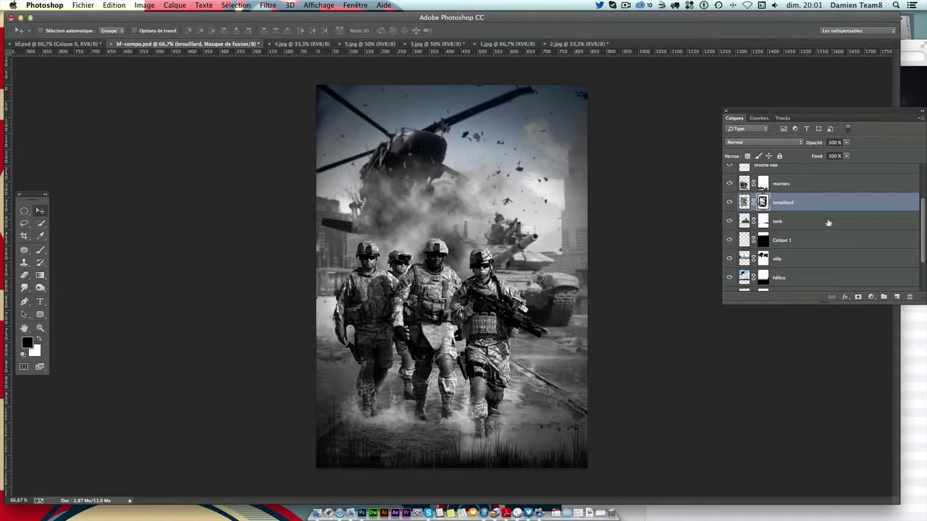
{"action": "left_click_drag", "start_coordinate": [815, 202], "coordinate": [812, 227]}
{"action": "left_click_drag", "start_coordinate": [500, 241], "coordinate": [502, 250]}
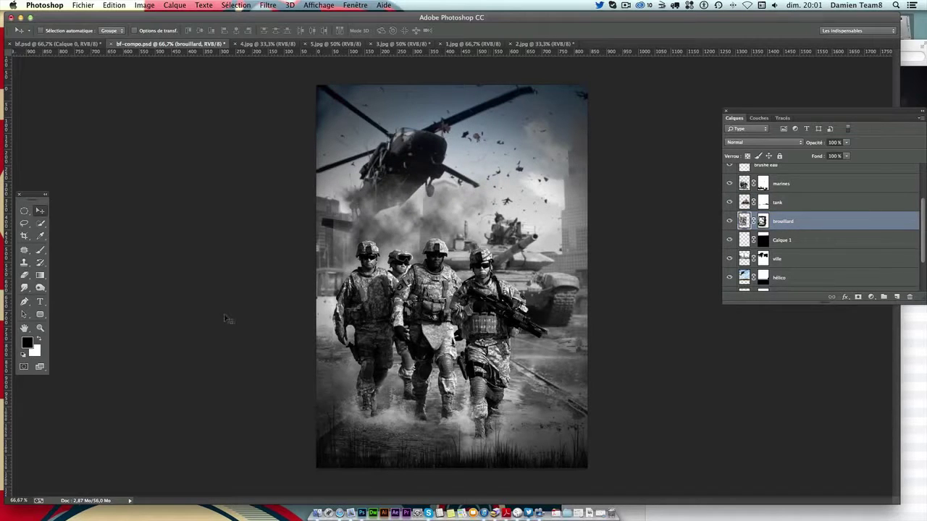
Paint fog back over the smoke and move the fog layer up, then undo both
{"action": "left_click", "coordinate": [40, 250]}
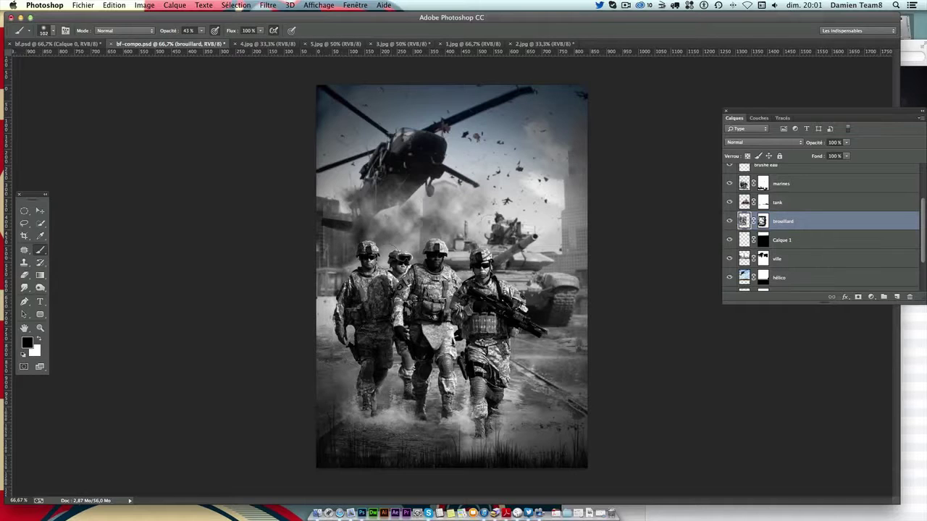
{"action": "mouse_move", "coordinate": [395, 194]}
{"action": "left_mouse_down"}
{"action": "mouse_move", "coordinate": [404, 235]}
{"action": "mouse_move", "coordinate": [483, 189]}
{"action": "mouse_move", "coordinate": [519, 197]}
{"action": "mouse_move", "coordinate": [536, 216]}
{"action": "mouse_move", "coordinate": [542, 186]}
{"action": "mouse_move", "coordinate": [472, 181]}
{"action": "mouse_move", "coordinate": [557, 184]}
{"action": "mouse_move", "coordinate": [555, 217]}
{"action": "mouse_move", "coordinate": [589, 253]}
{"action": "mouse_move", "coordinate": [575, 184]}
{"action": "mouse_move", "coordinate": [593, 215]}
{"action": "left_mouse_up"}
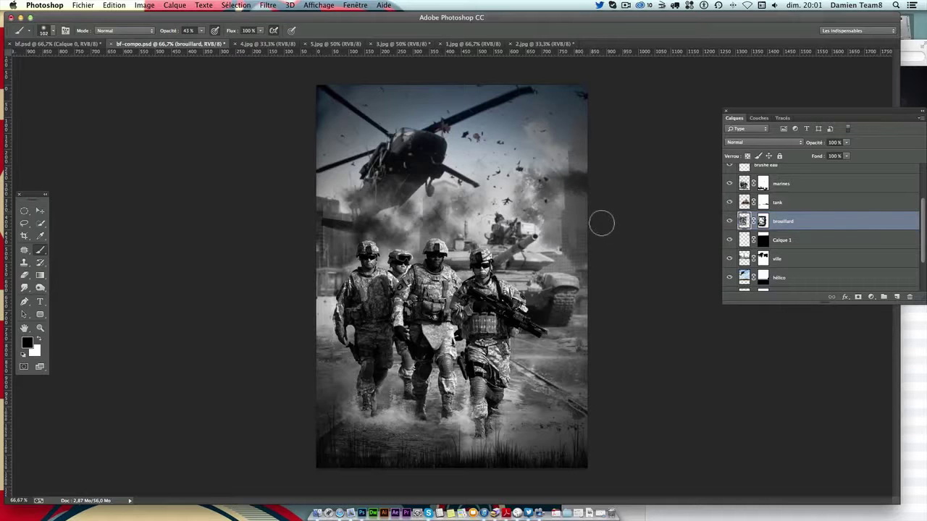
{"action": "left_click", "coordinate": [40, 210]}
{"action": "mouse_move", "coordinate": [405, 319]}
{"action": "left_mouse_down"}
{"action": "mouse_move", "coordinate": [375, 216]}
{"action": "mouse_move", "coordinate": [402, 221]}
{"action": "left_mouse_up"}
{"action": "key", "text": "ctrl+alt+z"}
{"action": "key", "text": "ctrl+alt+z"}
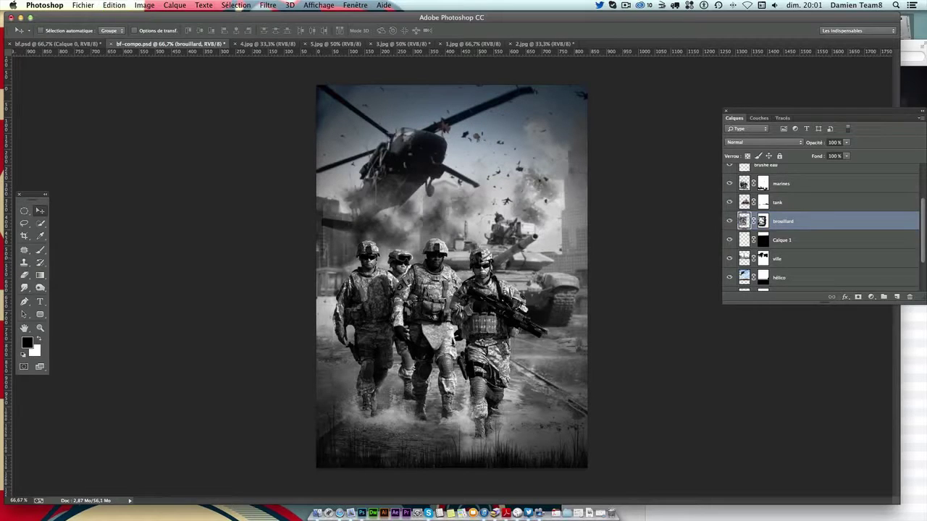
{"action": "key", "text": "ctrl+alt+z"}
{"action": "key", "text": "ctrl+alt+z"}
{"action": "key", "text": "ctrl+alt+z"}
{"action": "key", "text": "ctrl+alt+z"}
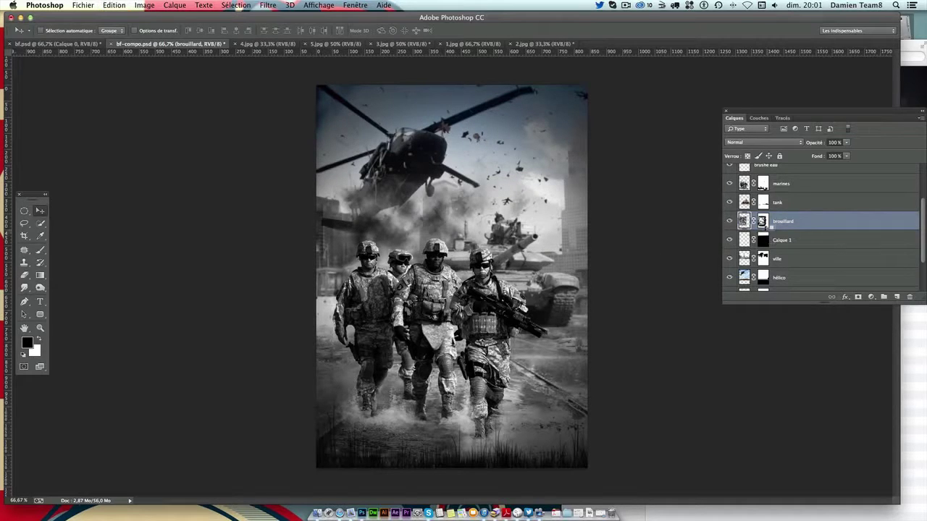
On the brouillard mask, reposition the fog and thin it around the helicopter and tank
{"action": "left_click", "coordinate": [762, 222]}
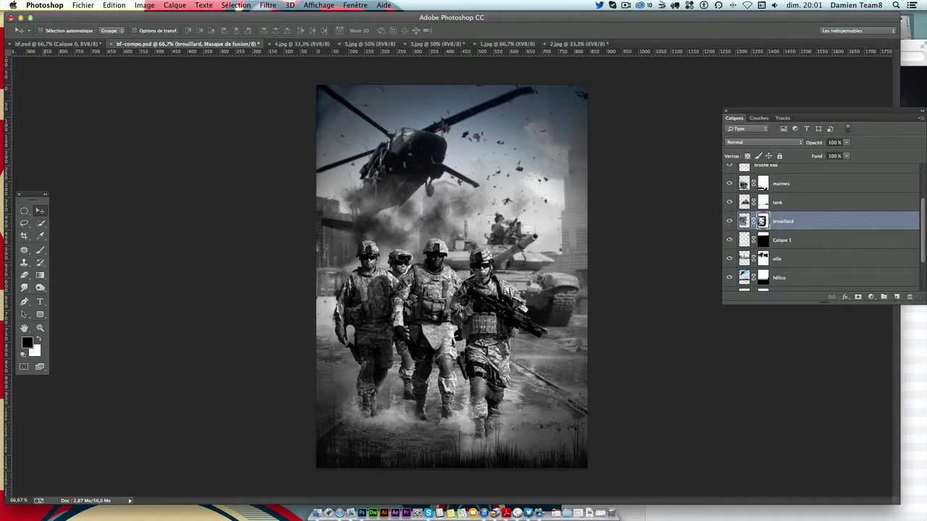
{"action": "left_click_drag", "start_coordinate": [526, 229], "coordinate": [500, 244]}
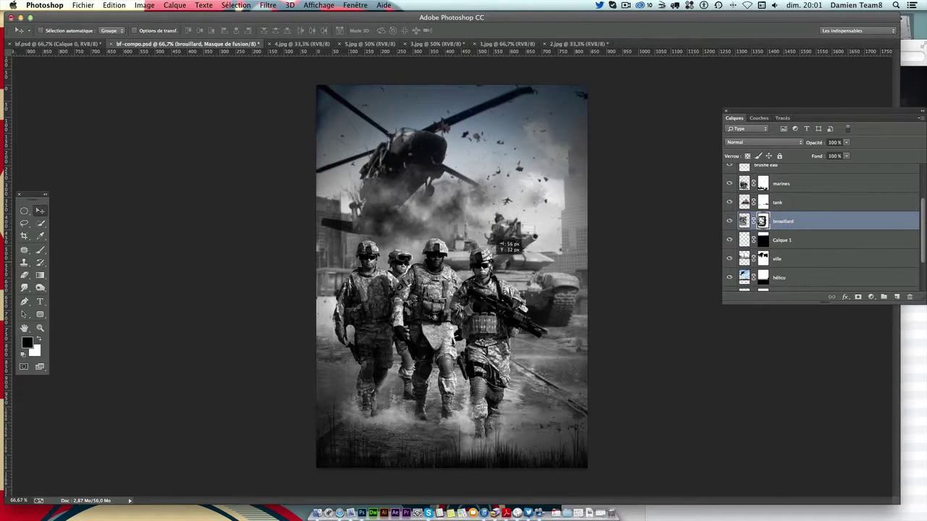
{"action": "key", "text": "b"}
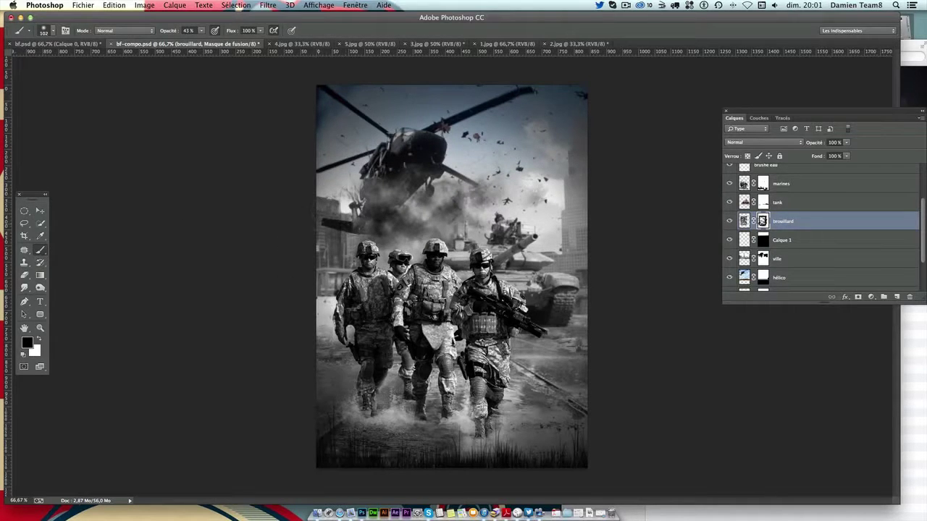
{"action": "left_click_drag", "start_coordinate": [403, 226], "coordinate": [476, 231]}
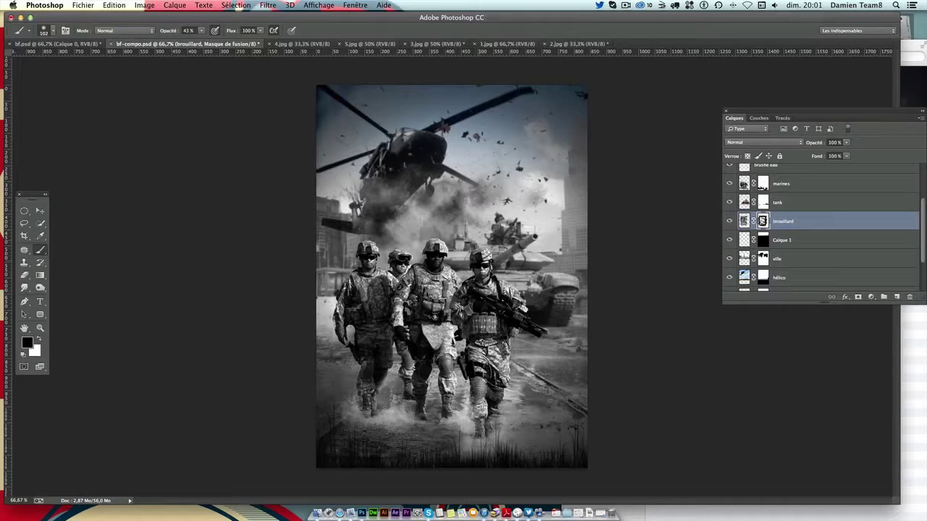
{"action": "left_click_drag", "start_coordinate": [372, 206], "coordinate": [432, 168]}
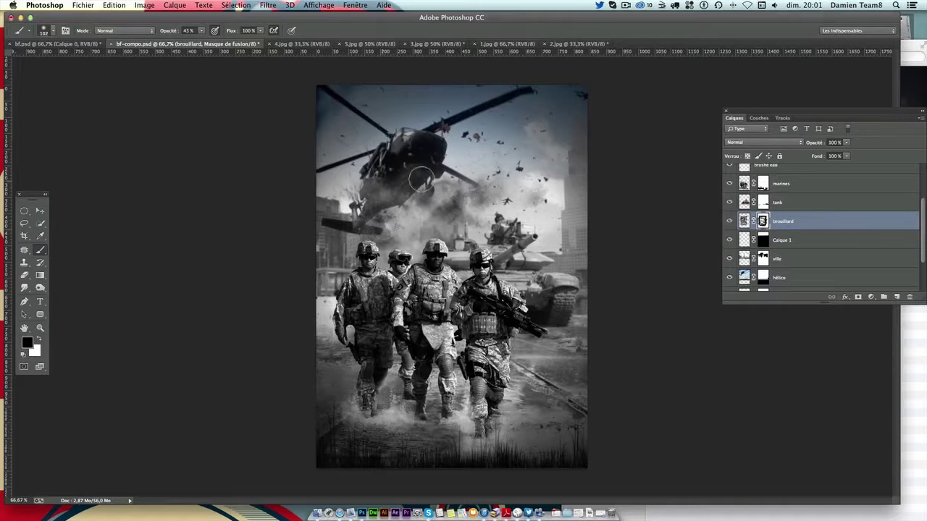
{"action": "left_click_drag", "start_coordinate": [455, 189], "coordinate": [435, 218]}
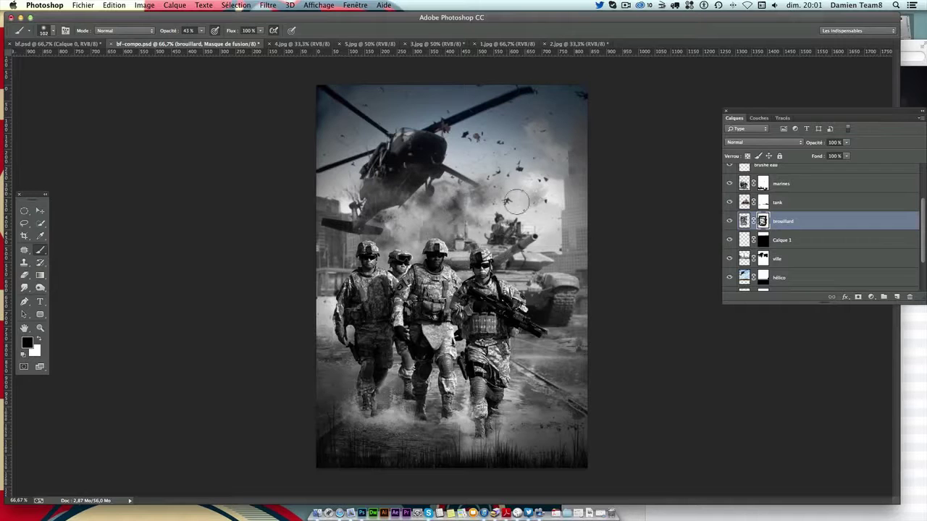
Shift the fog layer slightly and duplicate it as brouillard copie
{"action": "left_click", "coordinate": [39, 212]}
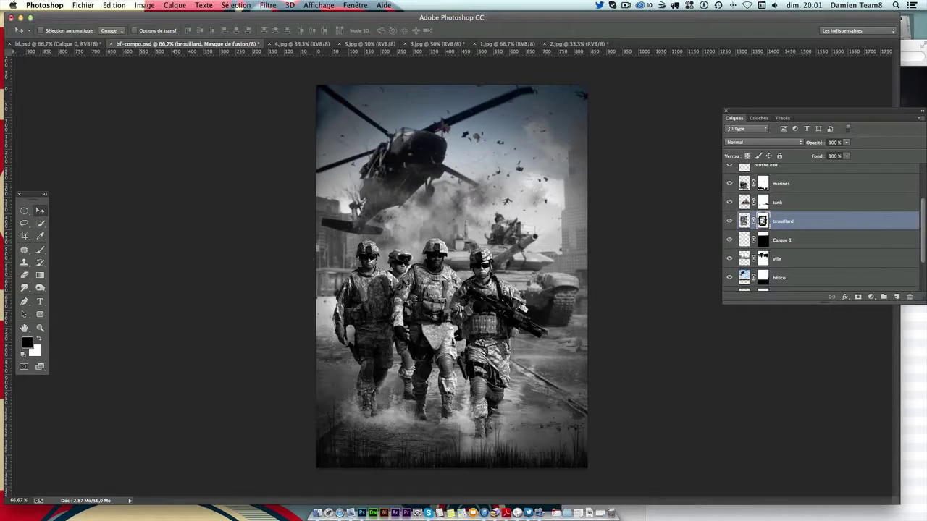
{"action": "left_click_drag", "start_coordinate": [386, 255], "coordinate": [407, 275]}
{"action": "left_click", "coordinate": [40, 250]}
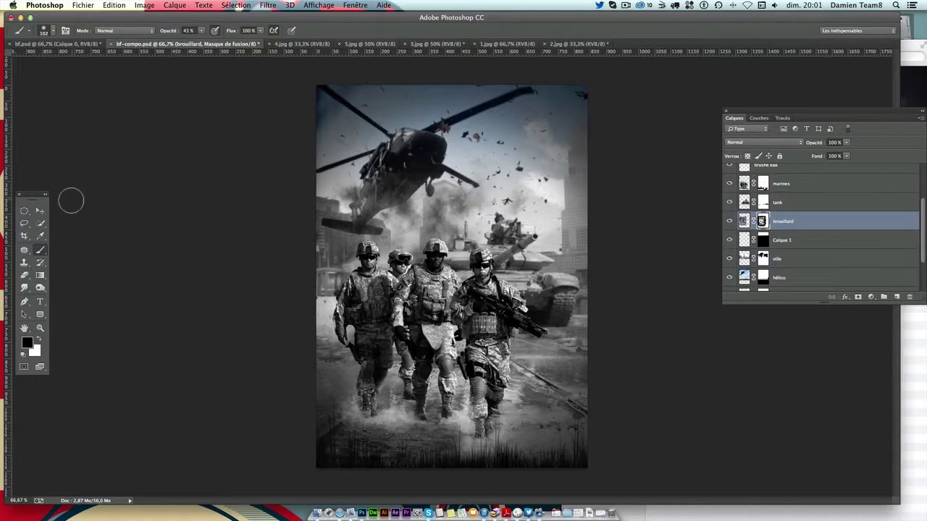
{"action": "left_click", "coordinate": [40, 210]}
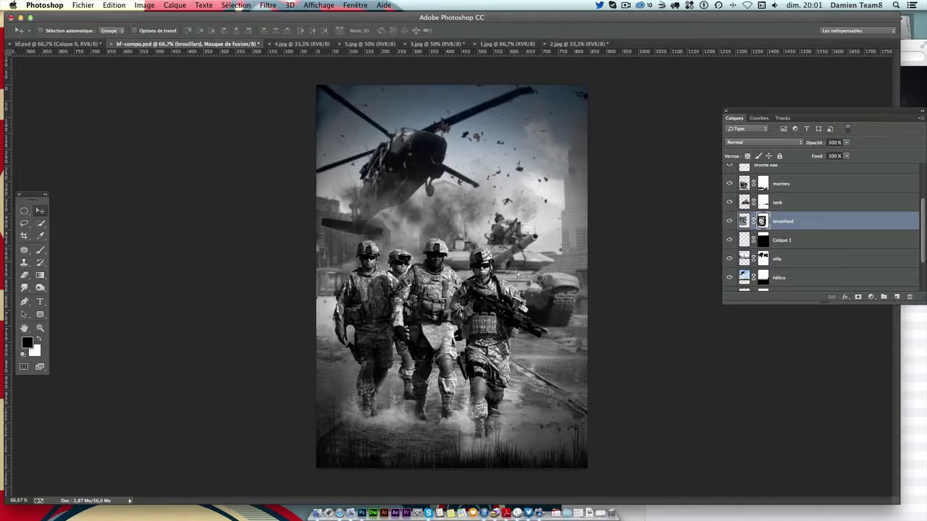
{"action": "left_click_drag", "start_coordinate": [527, 264], "coordinate": [510, 329]}
Scale down the brouillard copie fog duplicate and move it into a new position
{"action": "key", "text": "ctrl+t"}
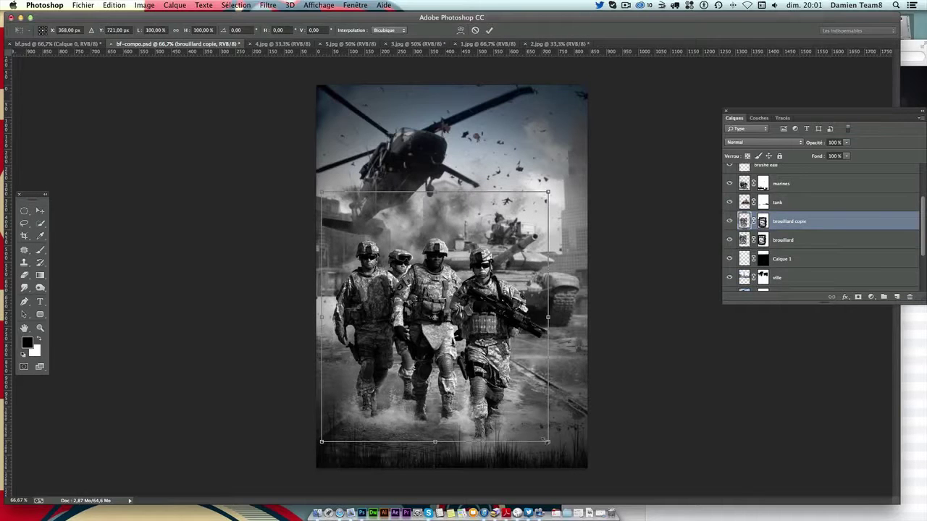
{"action": "left_click_drag", "start_coordinate": [545, 441], "coordinate": [434, 286]}
{"action": "key", "text": "Return"}
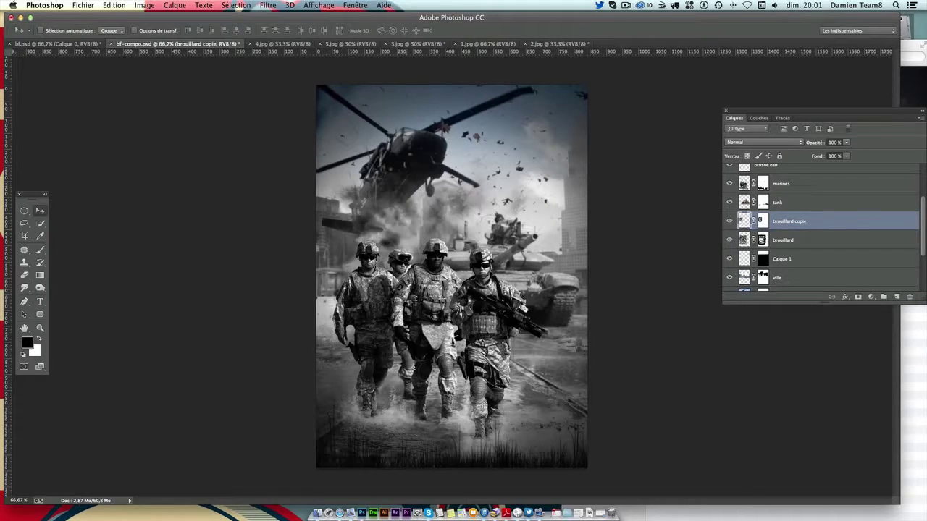
{"action": "mouse_move", "coordinate": [528, 290]}
{"action": "left_mouse_down"}
{"action": "mouse_move", "coordinate": [556, 303]}
{"action": "mouse_move", "coordinate": [530, 301]}
{"action": "left_mouse_up"}
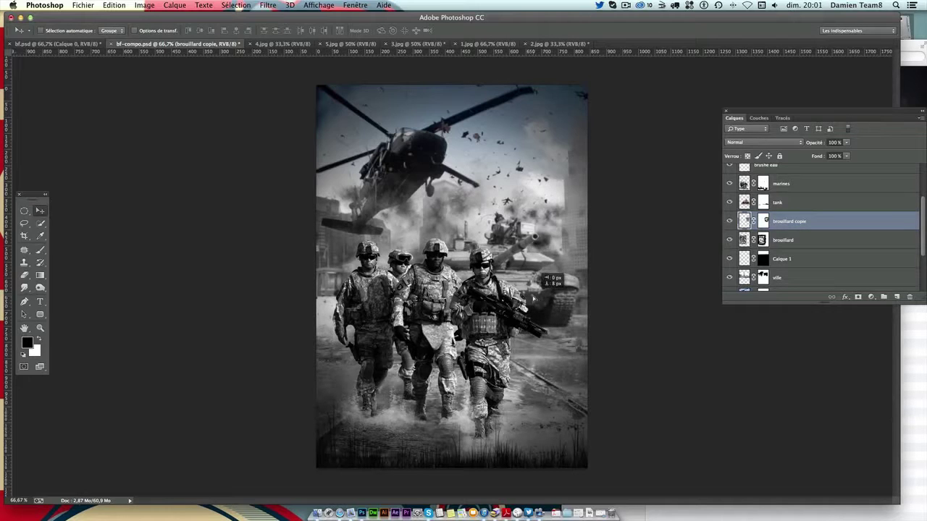
Paint the copy's mask to remove fog near the tank and right-side buildings
{"action": "left_click", "coordinate": [41, 252]}
{"action": "left_click", "coordinate": [763, 221]}
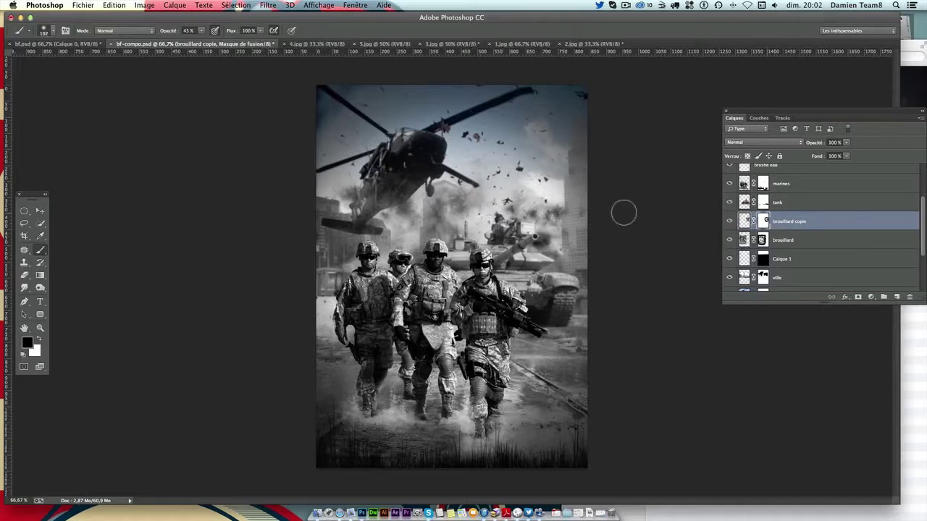
{"action": "left_click_drag", "start_coordinate": [569, 208], "coordinate": [575, 257]}
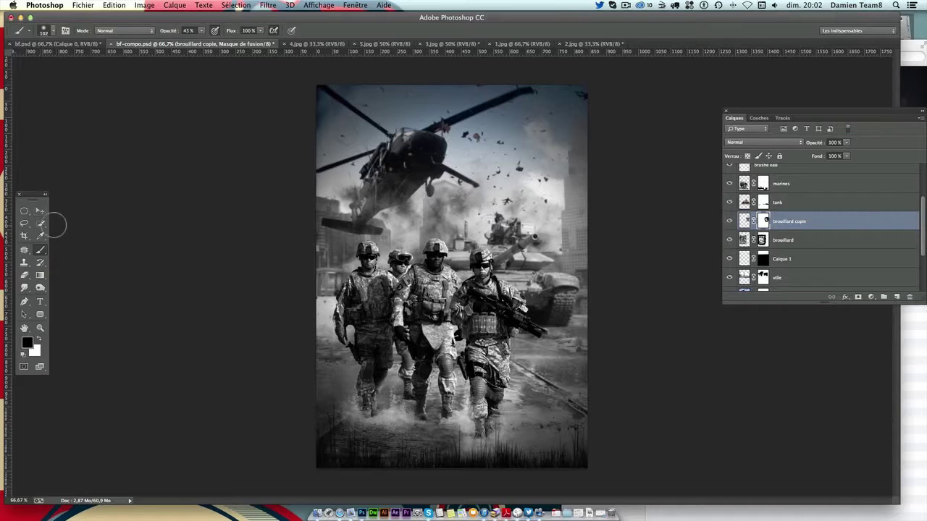
{"action": "key", "text": "super+2"}
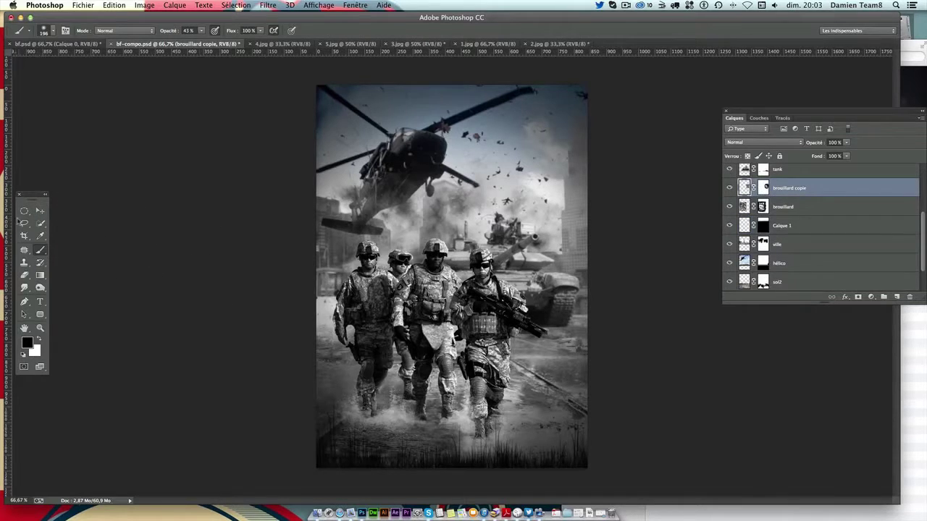
{"action": "left_click", "coordinate": [38, 211]}
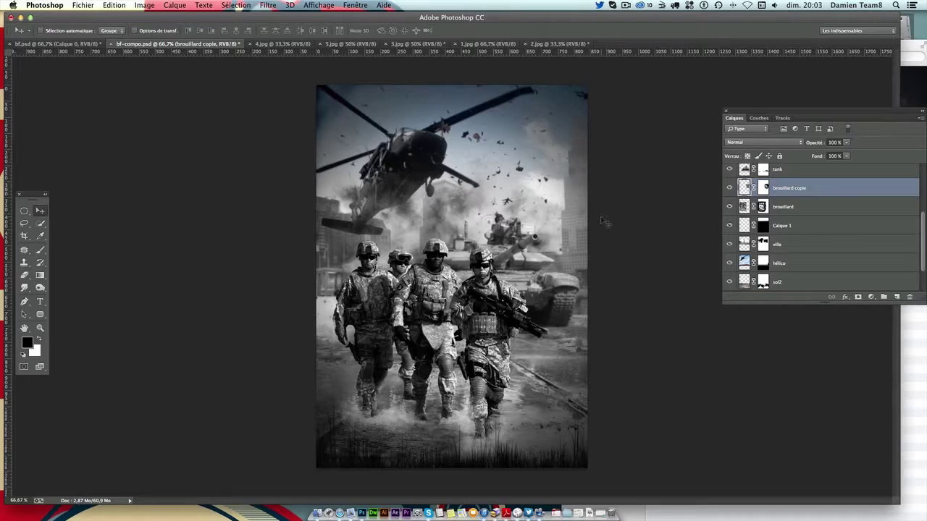
{"action": "left_click", "coordinate": [854, 244]}
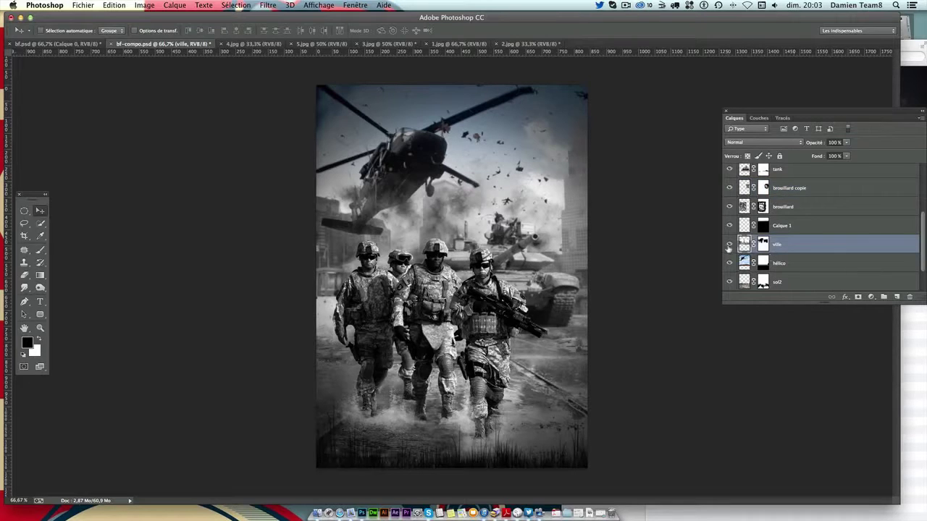
Create a new layer named noir and paint darkness around the left soldier and the tank
{"action": "left_click", "coordinate": [895, 297]}
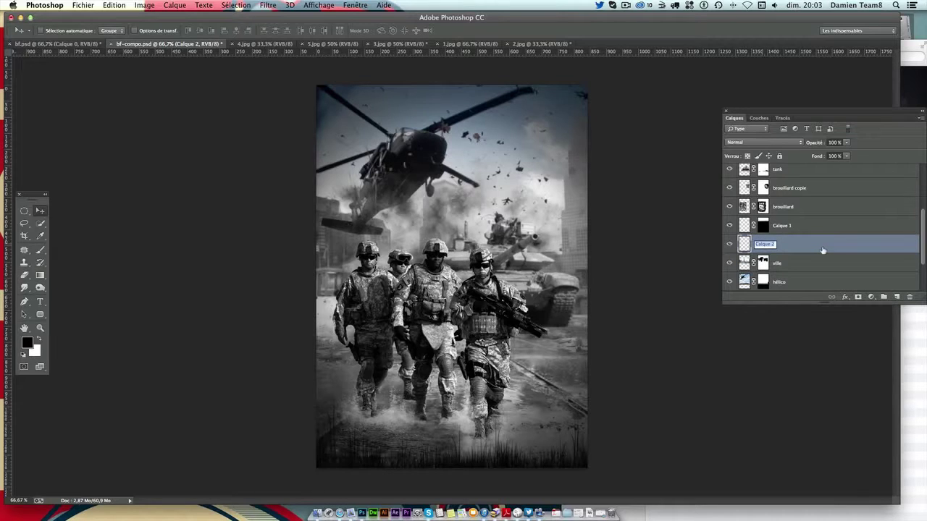
{"action": "type", "text": "noir"}
{"action": "key", "text": "Return"}
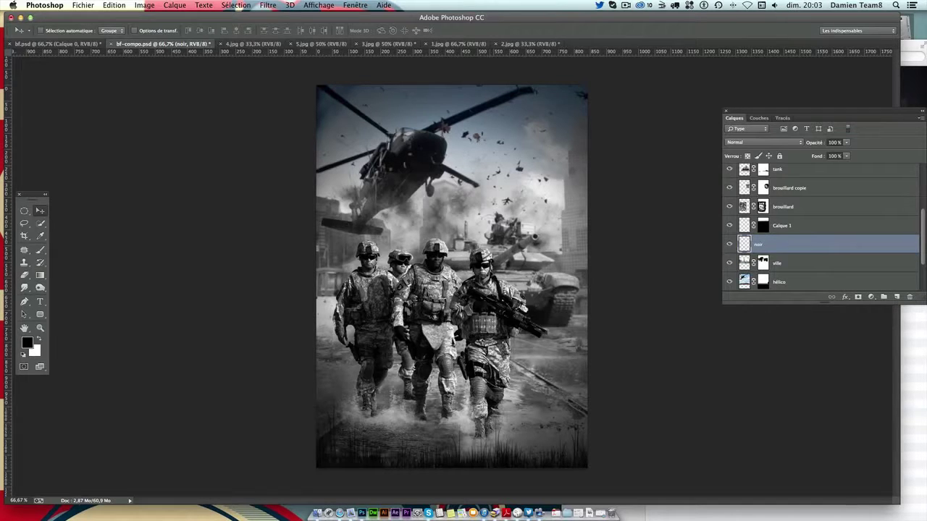
{"action": "left_click", "coordinate": [40, 249]}
{"action": "left_click", "coordinate": [52, 32]}
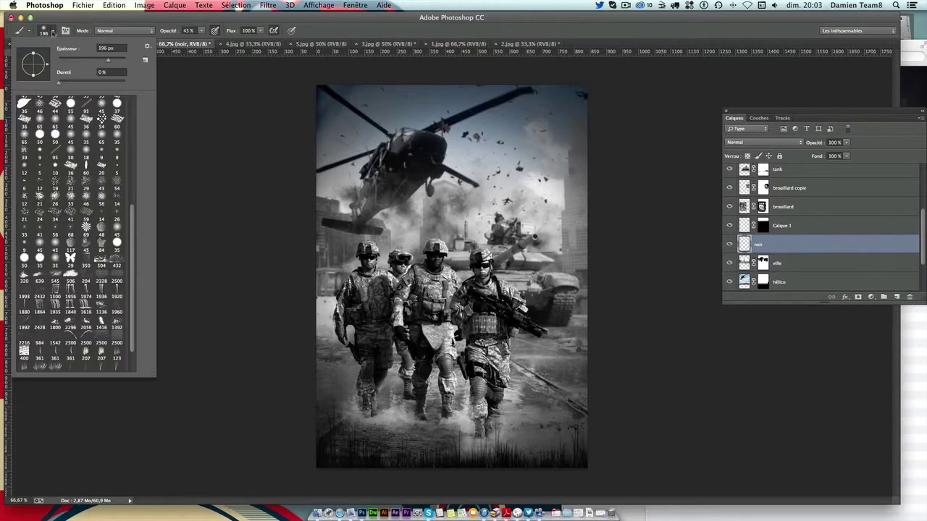
{"action": "left_click_drag", "start_coordinate": [107, 59], "coordinate": [109, 60]}
{"action": "left_click", "coordinate": [188, 73]}
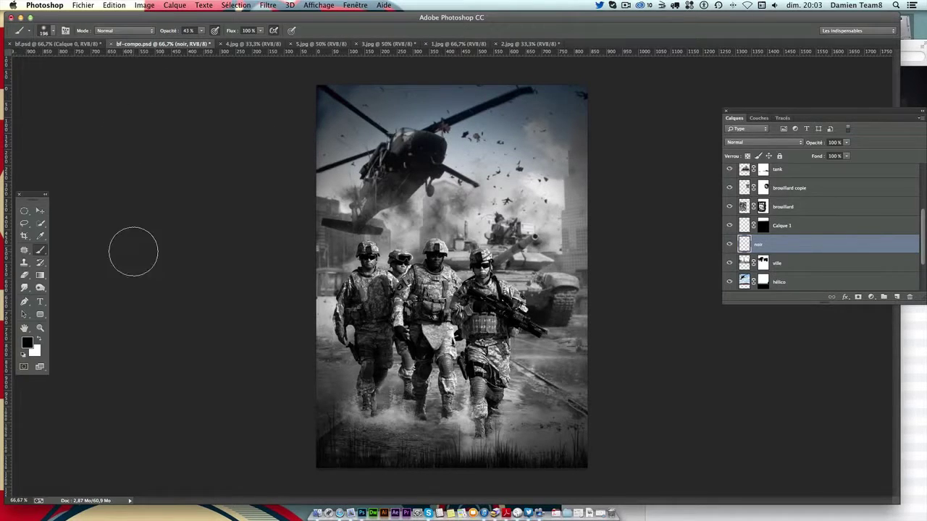
{"action": "left_click", "coordinate": [168, 31]}
{"action": "mouse_move", "coordinate": [327, 289]}
{"action": "left_mouse_down"}
{"action": "mouse_move", "coordinate": [349, 299]}
{"action": "mouse_move", "coordinate": [337, 301]}
{"action": "left_mouse_up"}
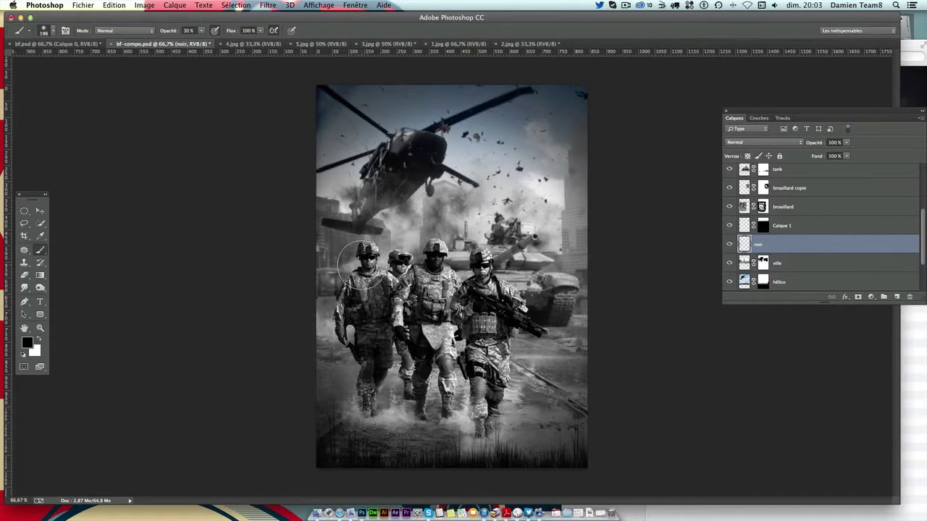
{"action": "mouse_move", "coordinate": [360, 254]}
{"action": "left_mouse_down"}
{"action": "mouse_move", "coordinate": [378, 249]}
{"action": "mouse_move", "coordinate": [371, 275]}
{"action": "mouse_move", "coordinate": [392, 252]}
{"action": "mouse_move", "coordinate": [434, 241]}
{"action": "mouse_move", "coordinate": [438, 270]}
{"action": "mouse_move", "coordinate": [401, 269]}
{"action": "mouse_move", "coordinate": [470, 284]}
{"action": "mouse_move", "coordinate": [462, 232]}
{"action": "left_mouse_up"}
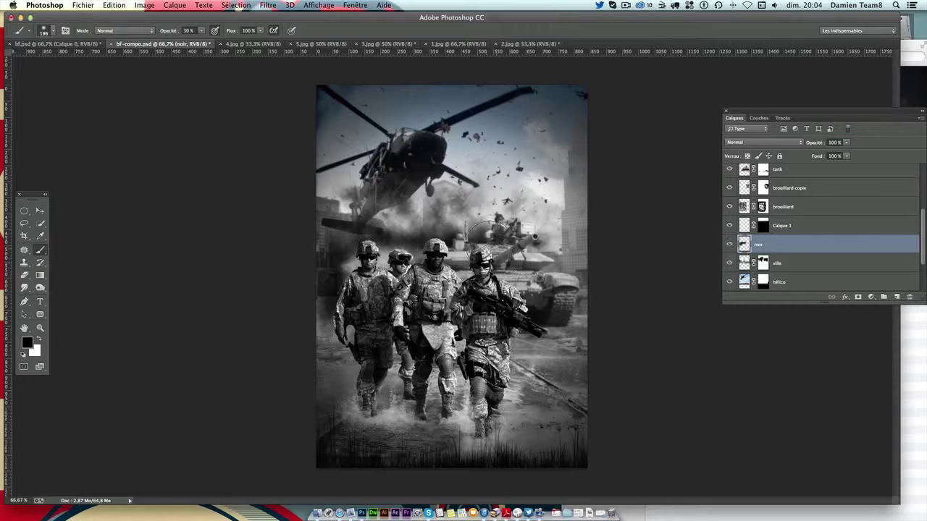
{"action": "mouse_move", "coordinate": [540, 266]}
{"action": "left_mouse_down"}
{"action": "mouse_move", "coordinate": [523, 286]}
{"action": "mouse_move", "coordinate": [537, 297]}
{"action": "mouse_move", "coordinate": [552, 264]}
{"action": "mouse_move", "coordinate": [532, 259]}
{"action": "mouse_move", "coordinate": [542, 238]}
{"action": "mouse_move", "coordinate": [559, 266]}
{"action": "mouse_move", "coordinate": [559, 297]}
{"action": "left_mouse_up"}
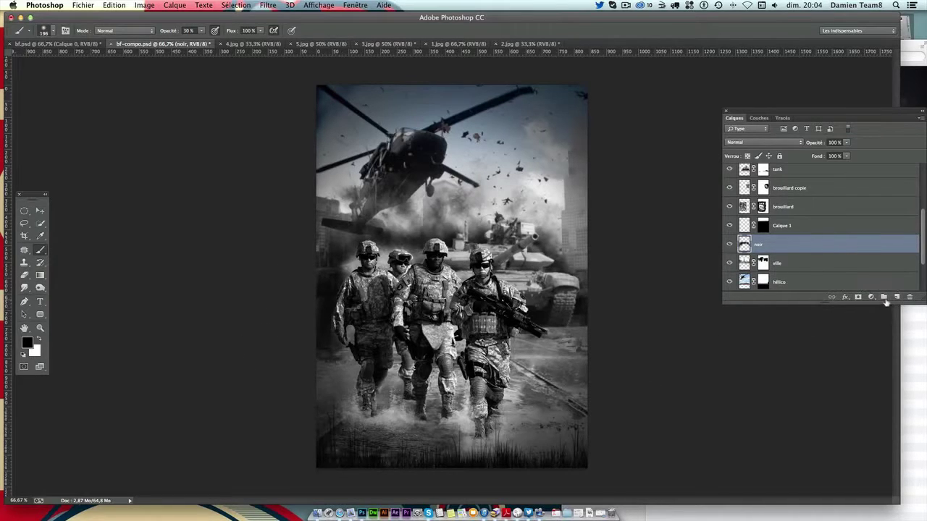
Mask the noir layer and paint its darkness away at 18% opacity beside the soldier, tank and left edge
{"action": "left_click", "coordinate": [858, 297]}
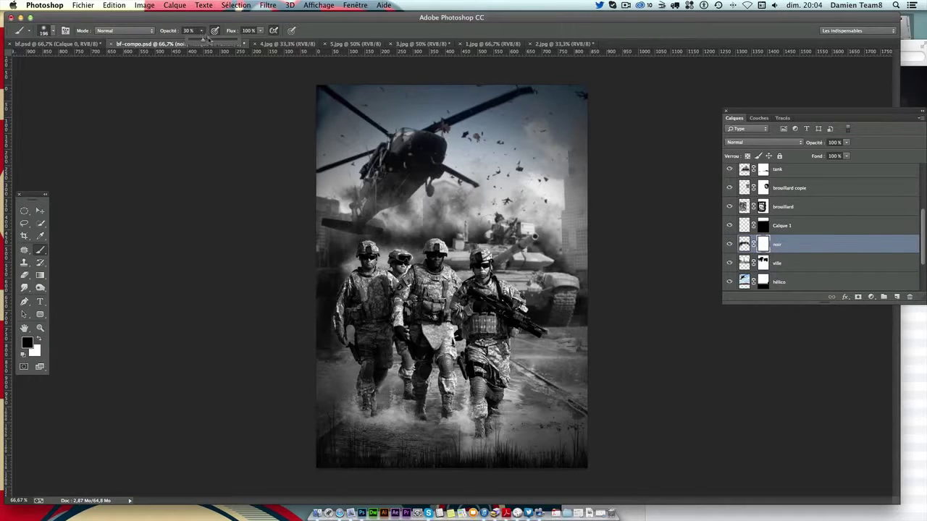
{"action": "left_click_drag", "start_coordinate": [202, 31], "coordinate": [194, 42]}
{"action": "left_click_drag", "start_coordinate": [321, 322], "coordinate": [610, 301]}
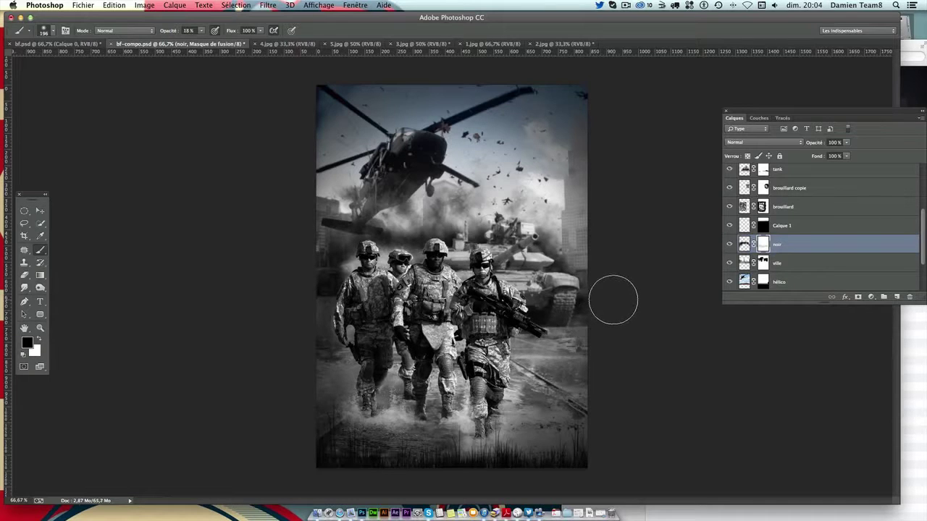
{"action": "left_click", "coordinate": [729, 244]}
{"action": "left_click", "coordinate": [729, 244]}
{"action": "left_click", "coordinate": [729, 244]}
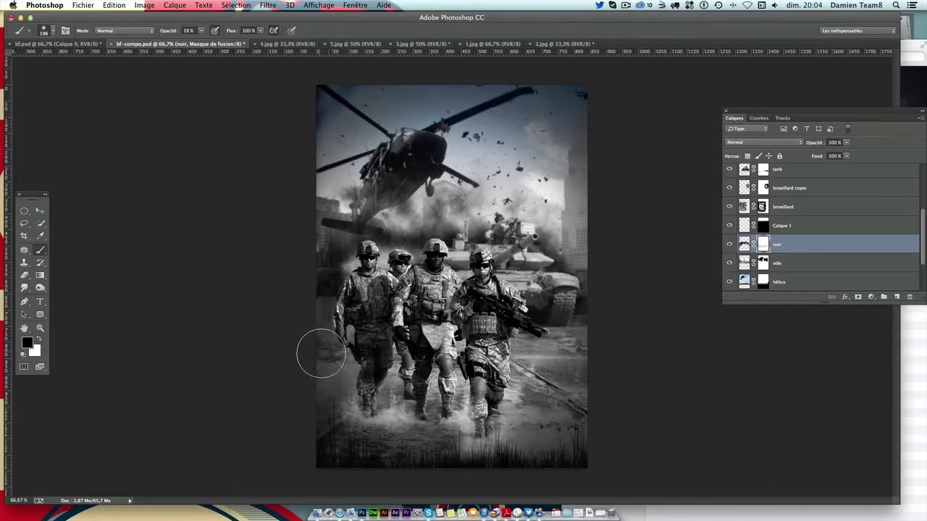
{"action": "left_click_drag", "start_coordinate": [317, 357], "coordinate": [310, 366]}
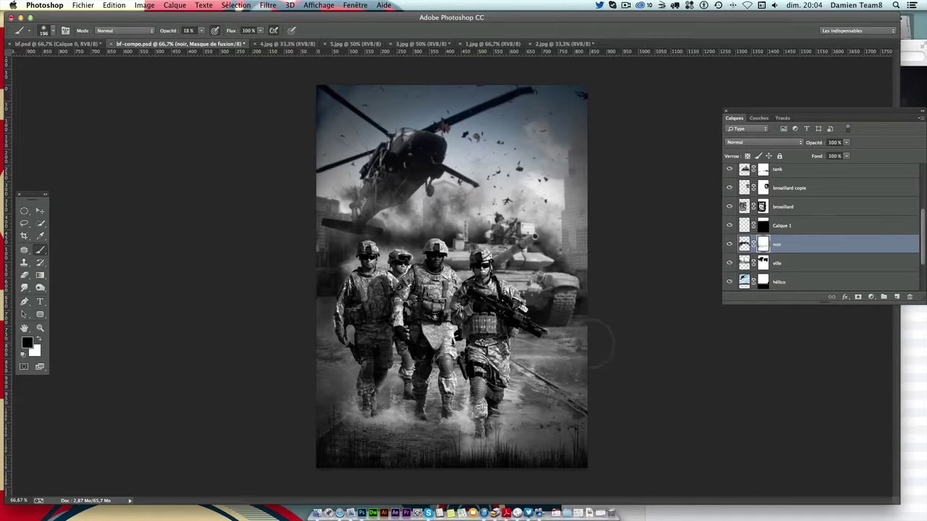
Compare the image with and without the noir layer
{"action": "left_click", "coordinate": [730, 246]}
{"action": "left_click", "coordinate": [730, 246]}
{"action": "left_click", "coordinate": [729, 246]}
{"action": "left_click", "coordinate": [730, 246]}
{"action": "left_click", "coordinate": [730, 246]}
{"action": "left_click", "coordinate": [730, 246]}
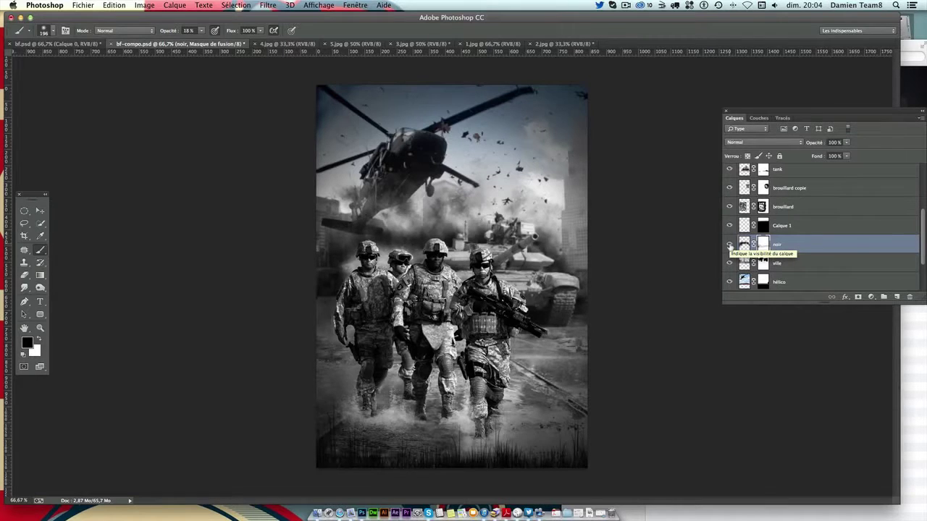
{"action": "left_click", "coordinate": [730, 246]}
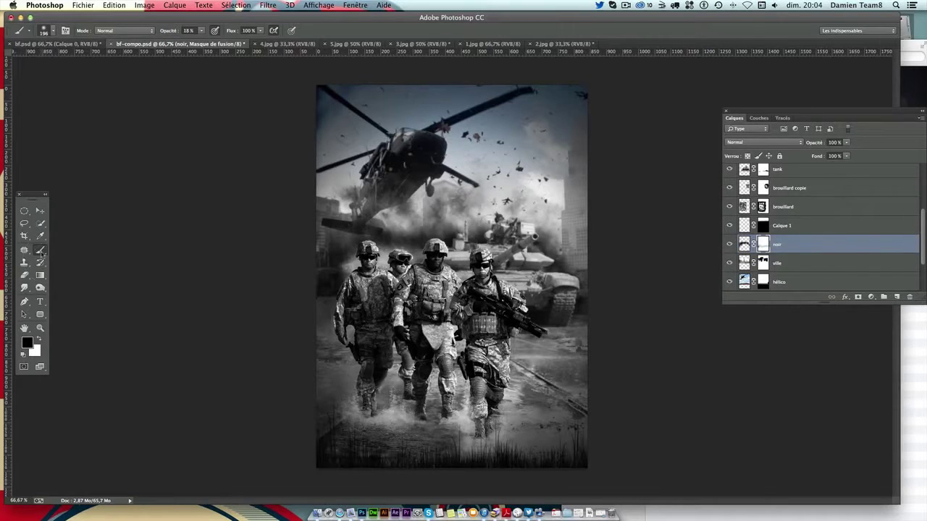
{"action": "left_click", "coordinate": [45, 213]}
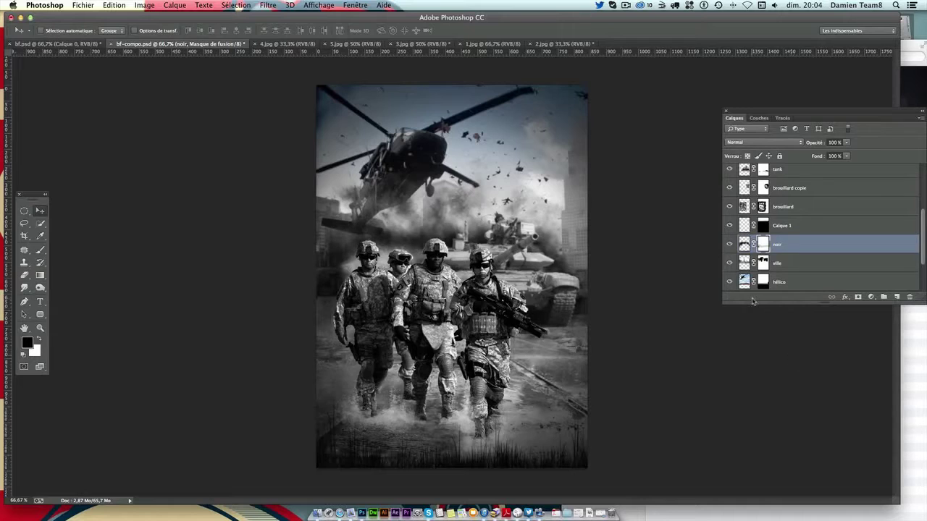
{"action": "scroll", "coordinate": [813, 245], "scroll_direction": "up", "scroll_amount": 3}
{"action": "scroll", "coordinate": [812, 246], "scroll_direction": "up", "scroll_amount": 2}
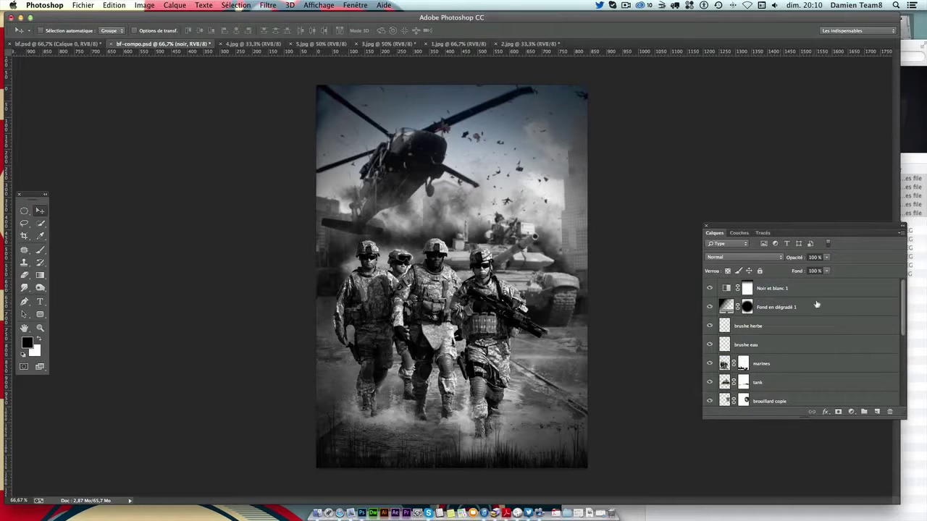
Add a Color Balance layer above Noir et blanc 1 with midtones -27, -8, +11
{"action": "left_click", "coordinate": [815, 290]}
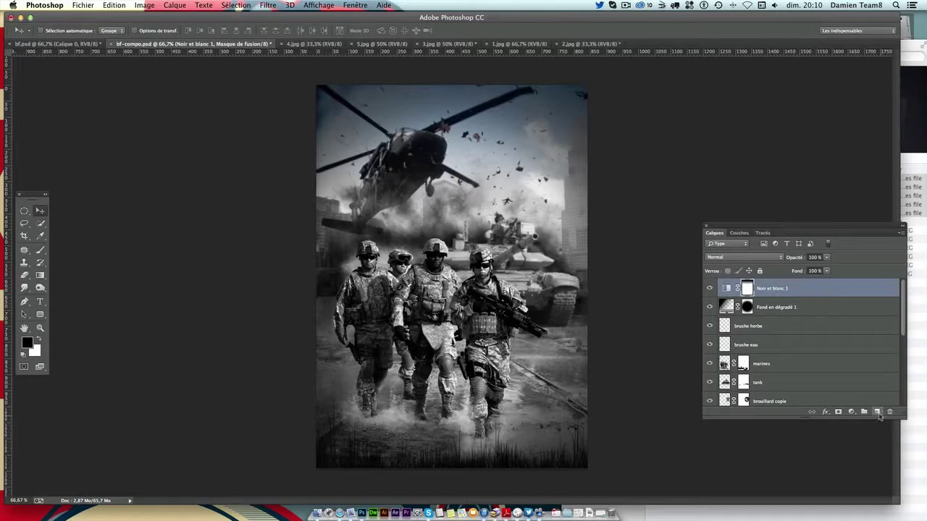
{"action": "left_click", "coordinate": [852, 412]}
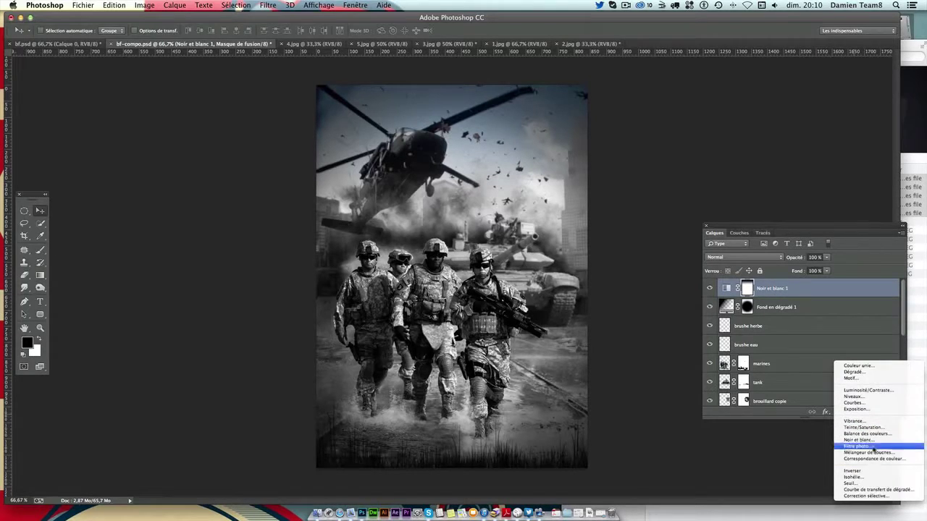
{"action": "left_click", "coordinate": [861, 433]}
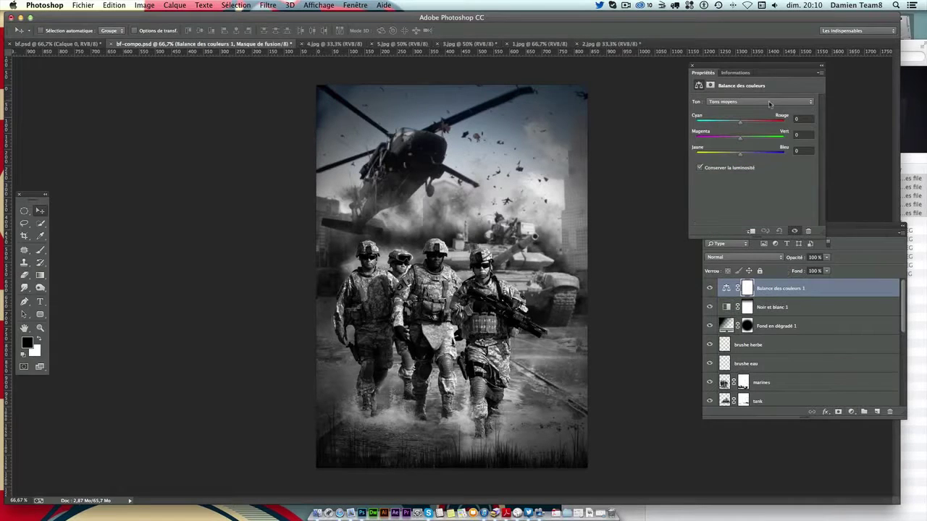
{"action": "left_click", "coordinate": [741, 101]}
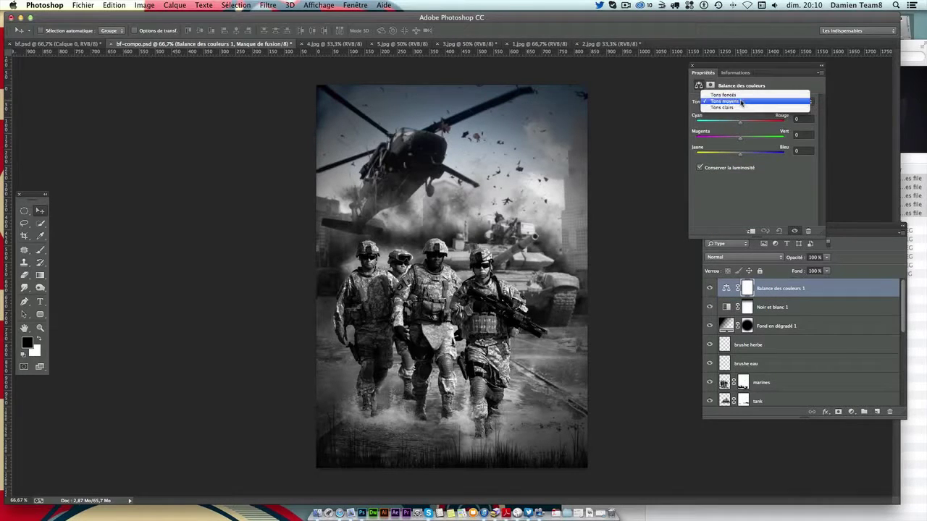
{"action": "left_click_drag", "start_coordinate": [739, 124], "coordinate": [733, 124]}
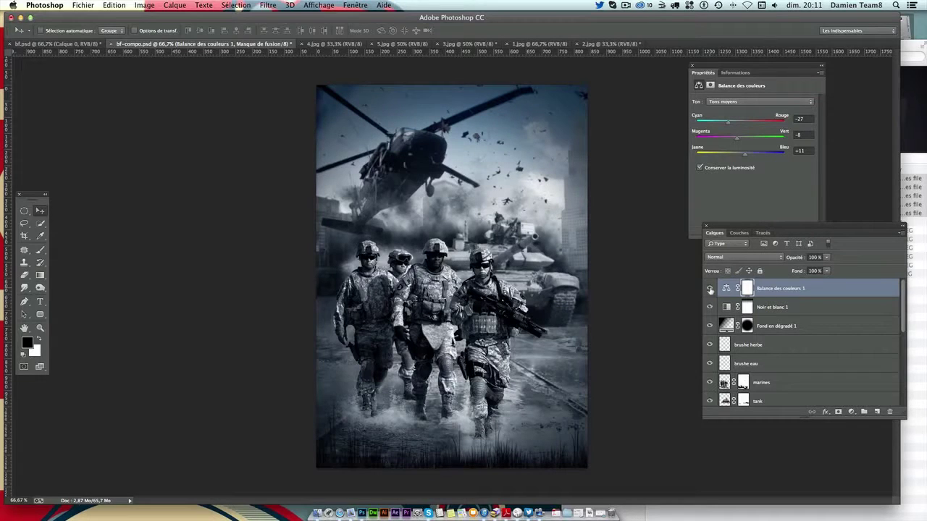
{"action": "left_click", "coordinate": [746, 292]}
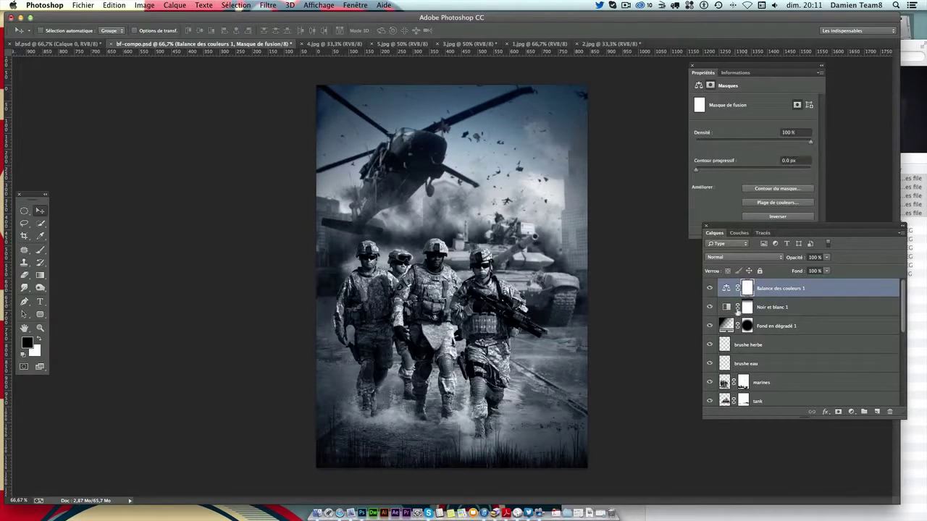
Fade the Color Balance mask with a vertical top-to-bottom gradient and compare the result
{"action": "left_click", "coordinate": [40, 275]}
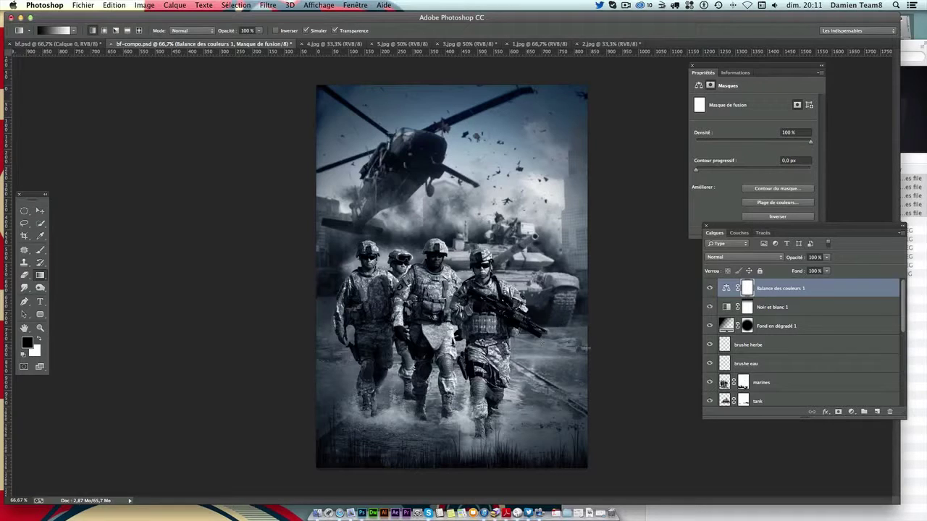
{"action": "left_click_drag", "start_coordinate": [457, 297], "coordinate": [458, 100]}
{"action": "left_click", "coordinate": [709, 288]}
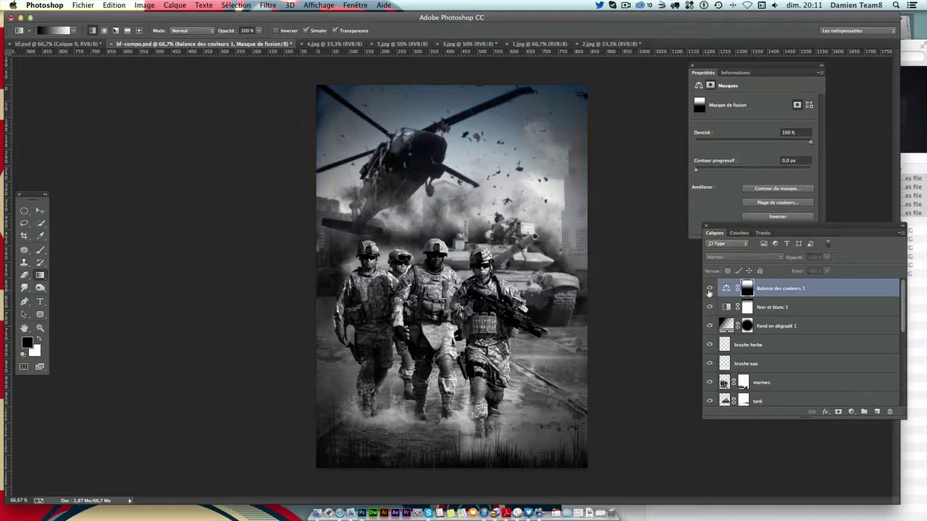
{"action": "left_click", "coordinate": [709, 290]}
{"action": "key", "text": "ctrl+1"}
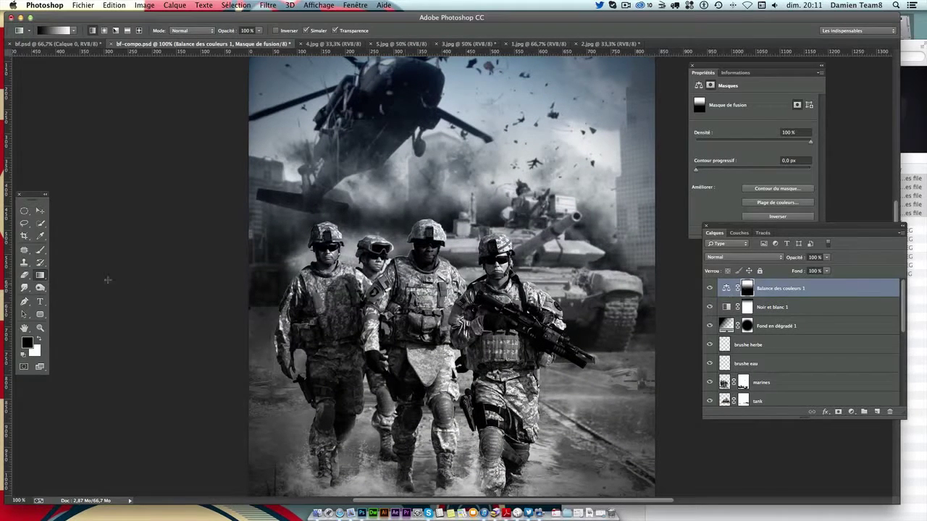
Refine the Color Balance mask with a smaller, roughly 41 px brush at higher opacity
{"action": "key", "text": "b"}
{"action": "left_click", "coordinate": [48, 30]}
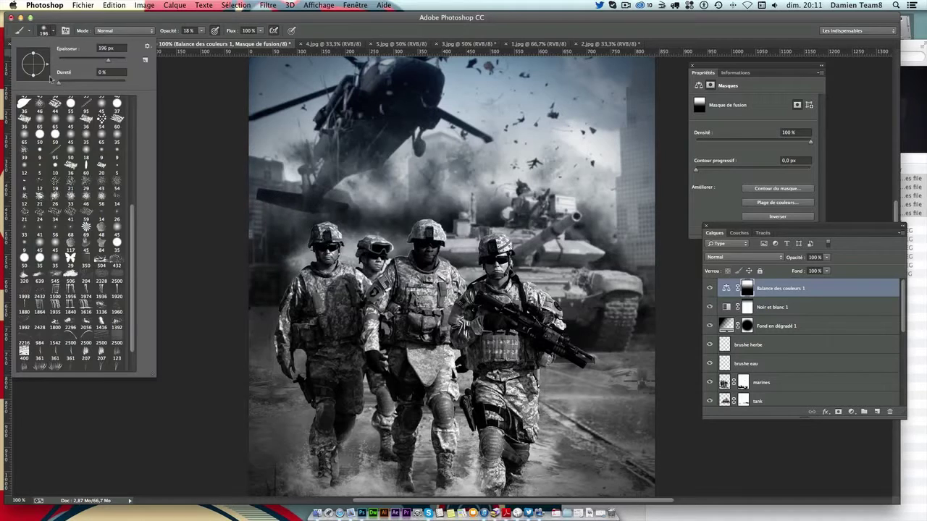
{"action": "left_click_drag", "start_coordinate": [81, 53], "coordinate": [72, 60]}
{"action": "key", "text": "Return"}
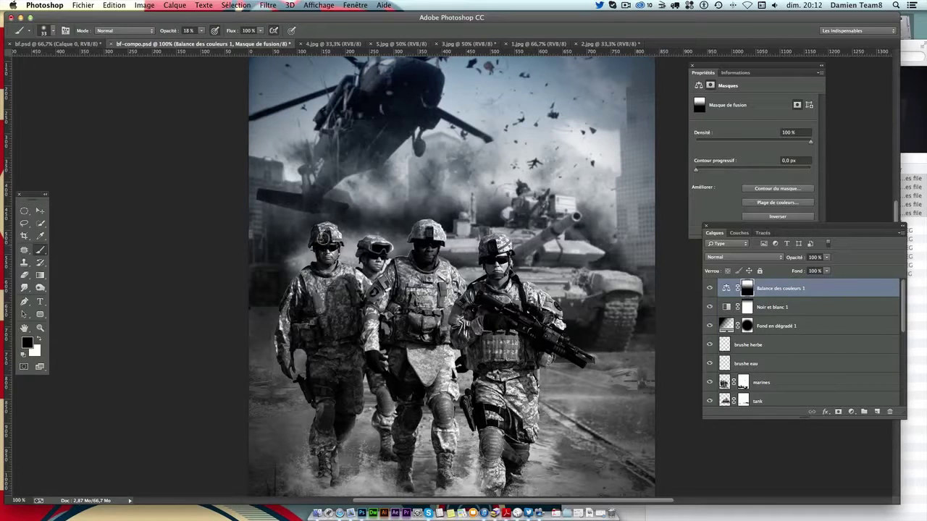
{"action": "left_click", "coordinate": [200, 30]}
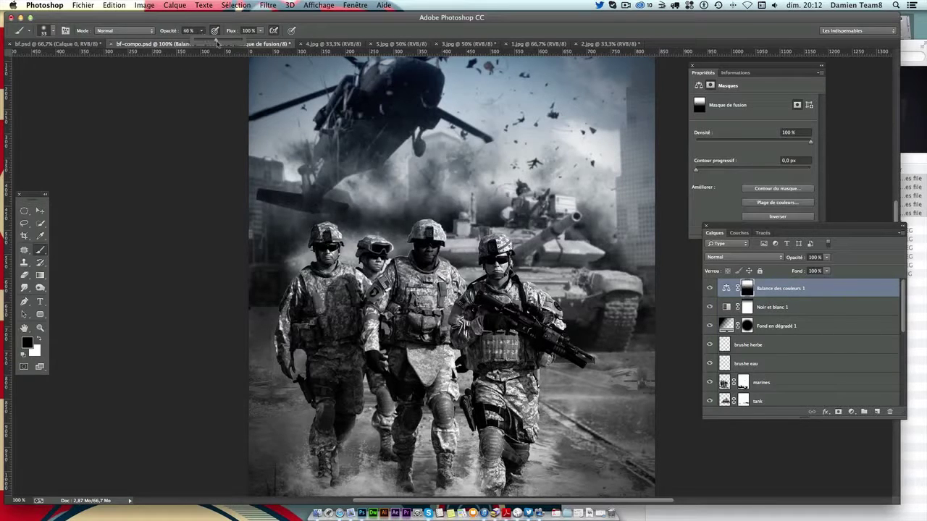
{"action": "mouse_move", "coordinate": [201, 38]}
{"action": "left_mouse_down"}
{"action": "mouse_move", "coordinate": [221, 40]}
{"action": "mouse_move", "coordinate": [321, 258]}
{"action": "left_mouse_up"}
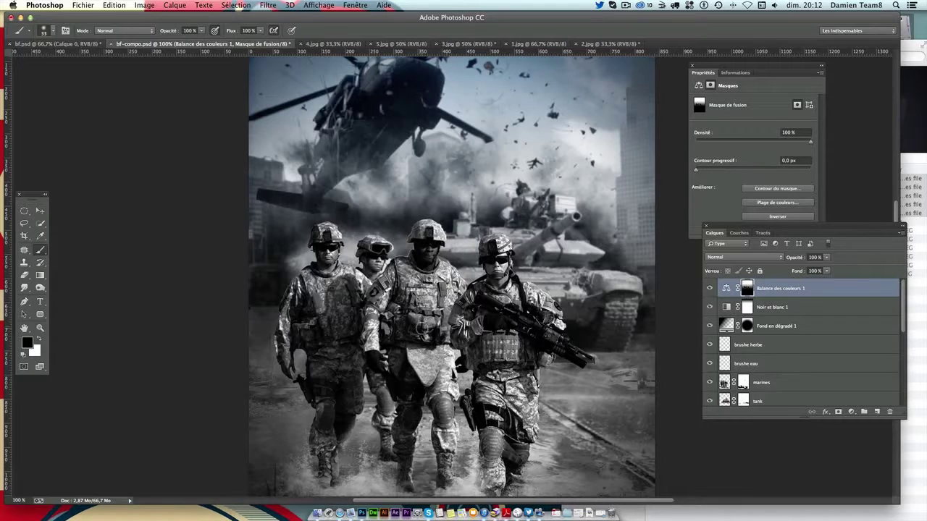
{"action": "key", "text": "ctrl+minus"}
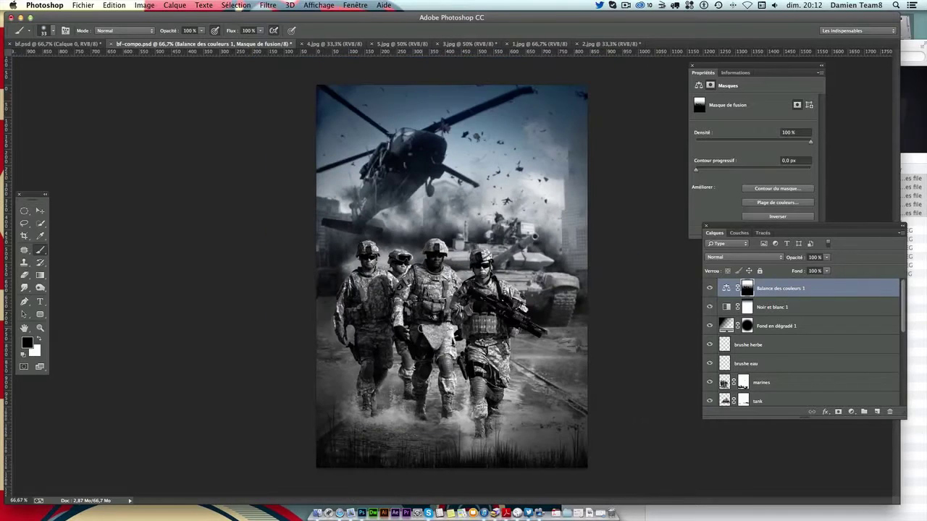
{"action": "key", "text": "ctrl+y"}
{"action": "key", "text": "ctrl+y"}
{"action": "left_click", "coordinate": [42, 44]}
{"action": "left_click", "coordinate": [41, 210]}
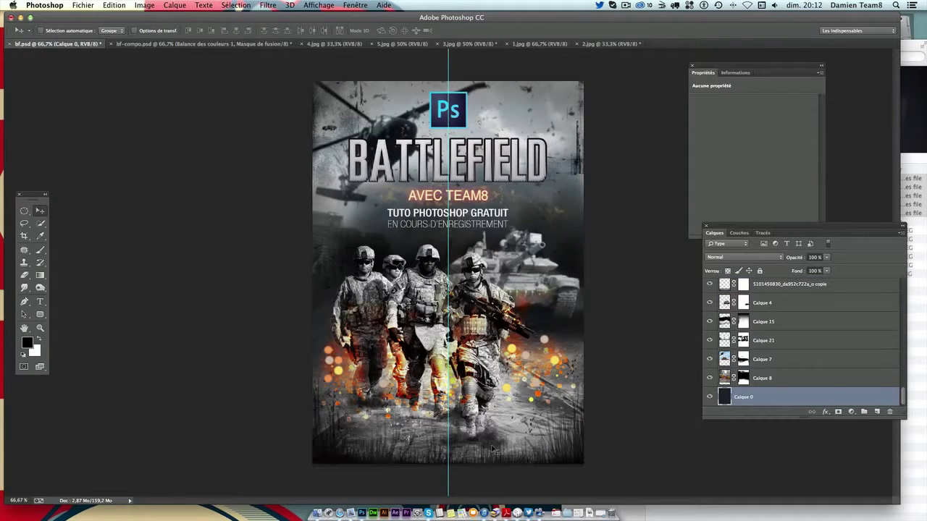
{"action": "key", "text": "super+semicolon"}
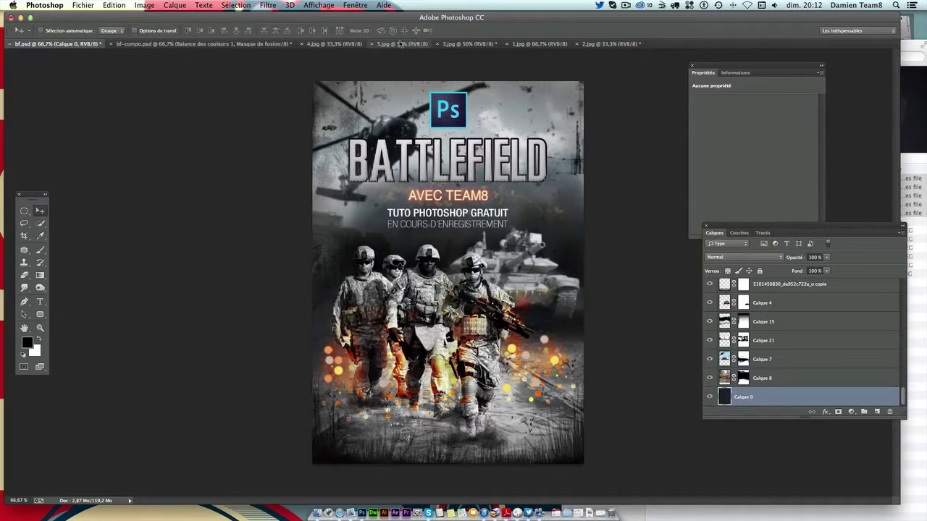
{"action": "left_click", "coordinate": [162, 43]}
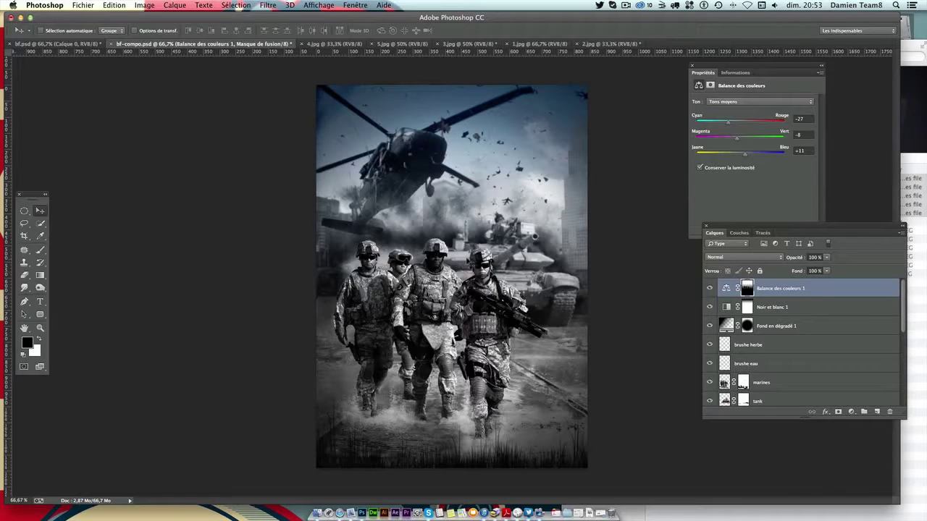
Add a new layer Calque 2 above marines and set the brush to about 297 px
{"action": "scroll", "coordinate": [834, 363], "scroll_direction": "down", "scroll_amount": 2}
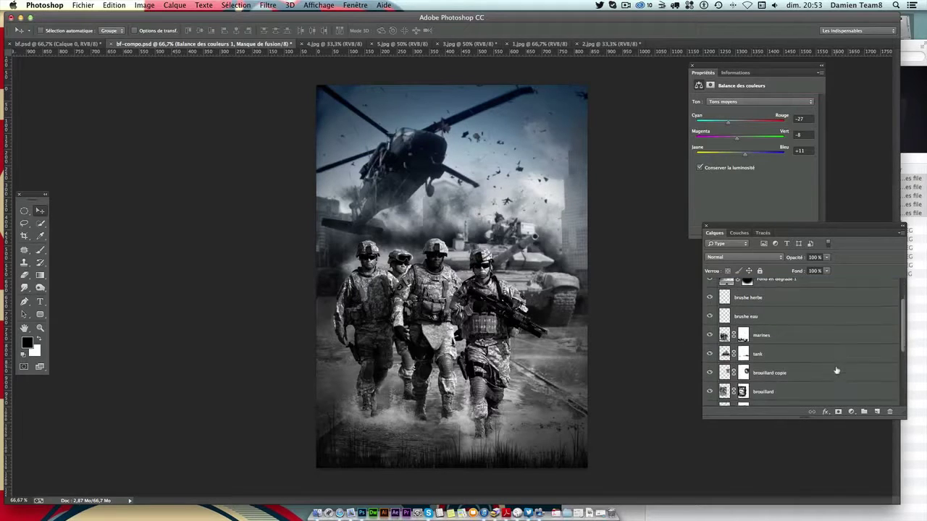
{"action": "left_click", "coordinate": [760, 348]}
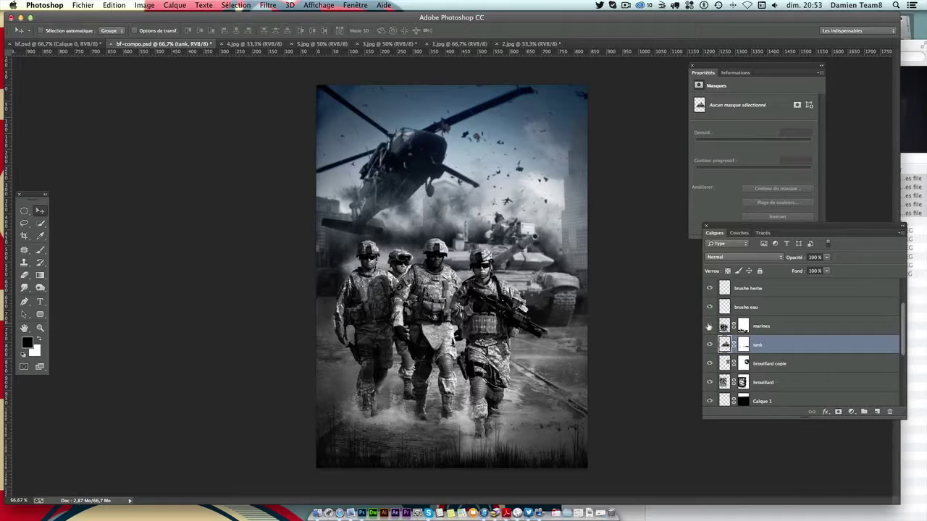
{"action": "left_click", "coordinate": [760, 329]}
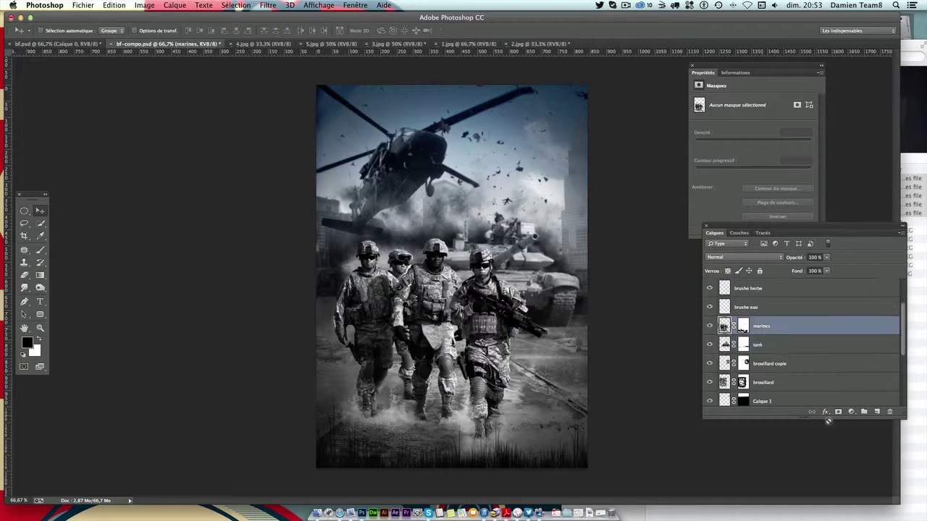
{"action": "left_click", "coordinate": [876, 410]}
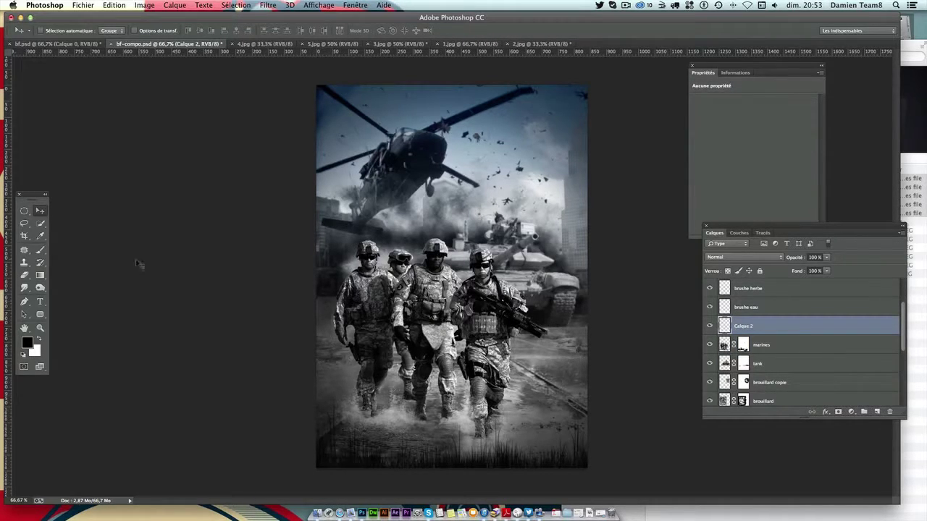
{"action": "left_click", "coordinate": [40, 249]}
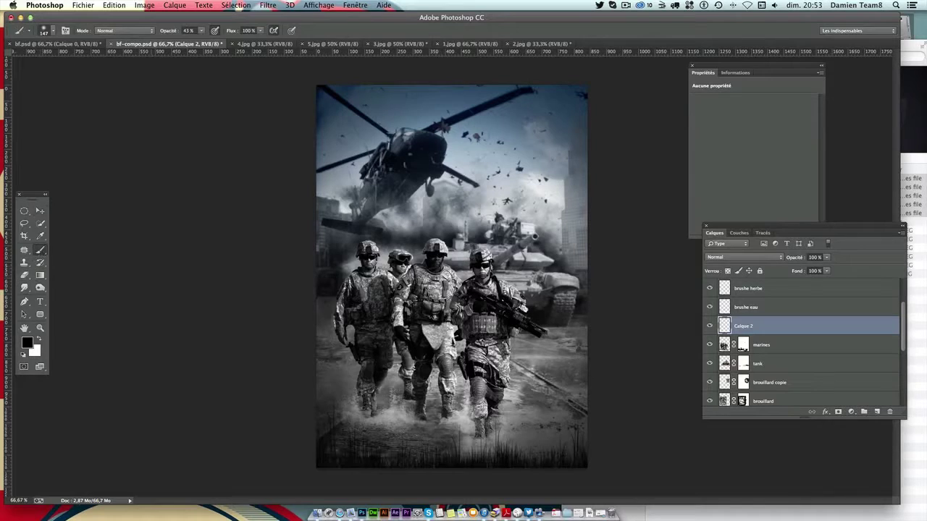
{"action": "left_click", "coordinate": [52, 31]}
{"action": "scroll", "coordinate": [82, 138], "scroll_direction": "up", "scroll_amount": 5}
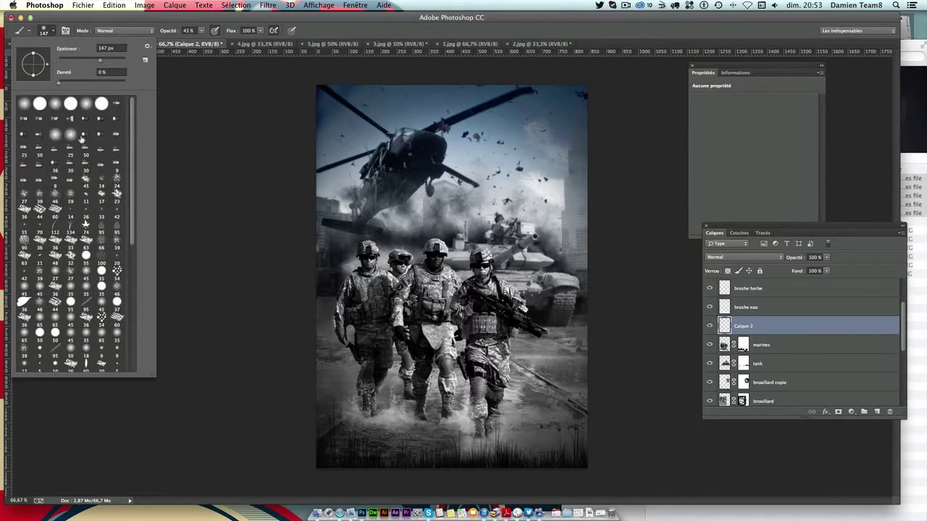
{"action": "left_click", "coordinate": [105, 61]}
{"action": "left_click_drag", "start_coordinate": [106, 61], "coordinate": [97, 61]}
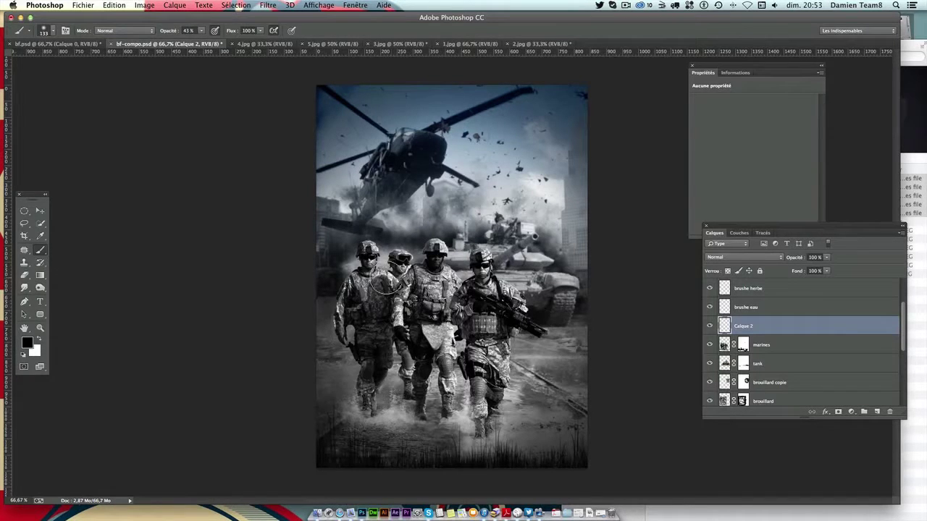
Darken around the left soldiers and move Calque 2 beneath the marines layer
{"action": "left_click_drag", "start_coordinate": [385, 284], "coordinate": [416, 269]}
{"action": "left_click_drag", "start_coordinate": [760, 332], "coordinate": [757, 351]}
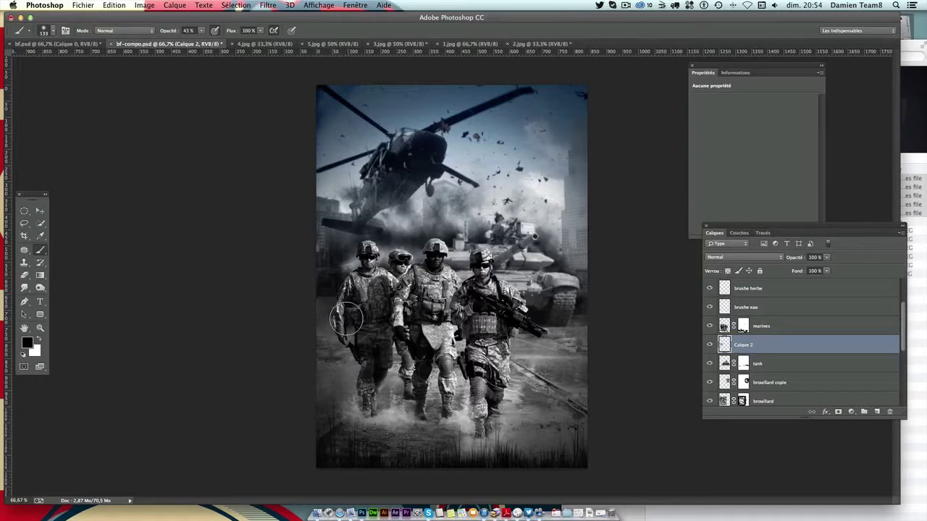
{"action": "left_click_drag", "start_coordinate": [346, 319], "coordinate": [380, 290]}
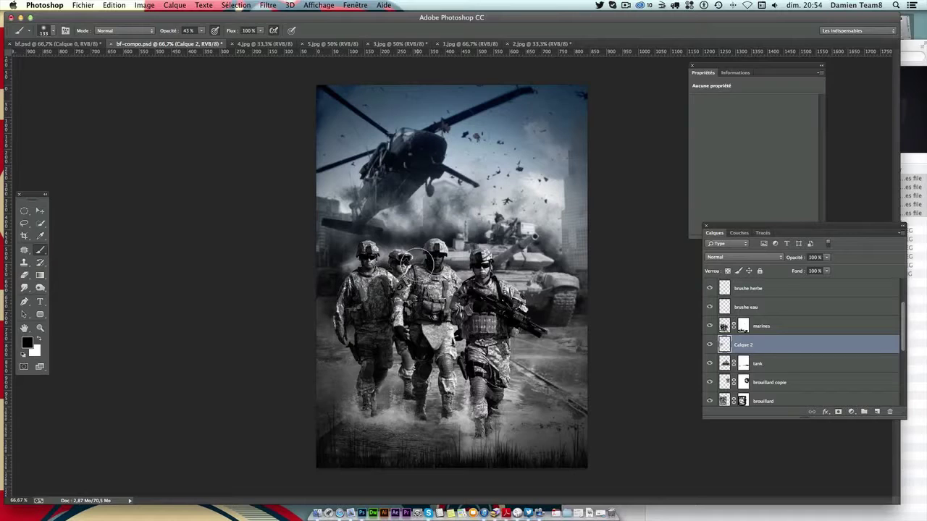
{"action": "mouse_move", "coordinate": [443, 279]}
{"action": "left_mouse_down"}
{"action": "mouse_move", "coordinate": [463, 274]}
{"action": "mouse_move", "coordinate": [522, 318]}
{"action": "mouse_move", "coordinate": [573, 330]}
{"action": "left_mouse_up"}
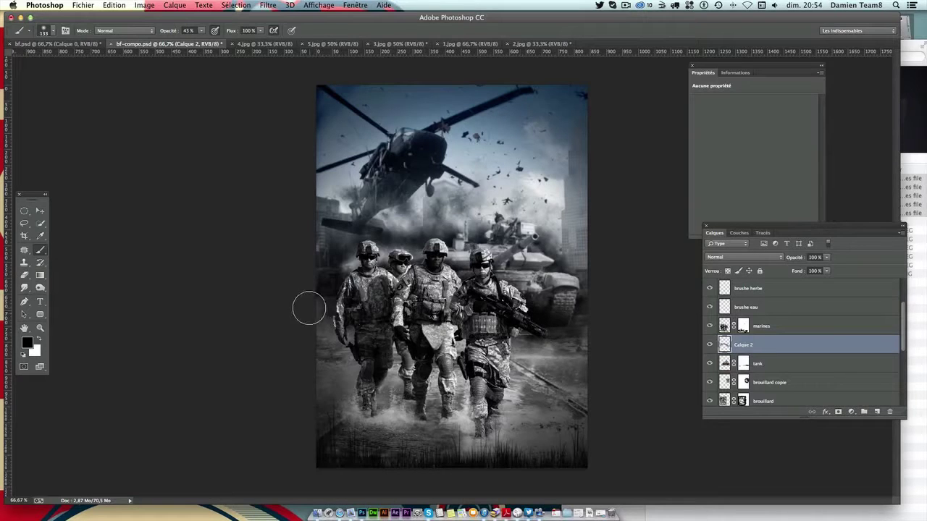
{"action": "key", "text": "ctrl+z"}
{"action": "key", "text": "ctrl+z"}
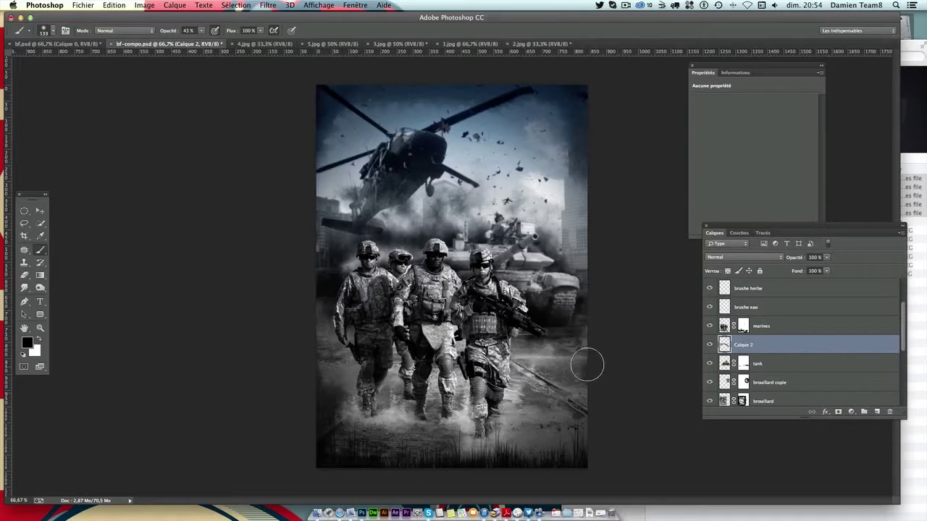
Darken the poster's bottom edge, right-side road and lower-right grass at 9–20% opacity
{"action": "left_click_drag", "start_coordinate": [359, 441], "coordinate": [451, 456]}
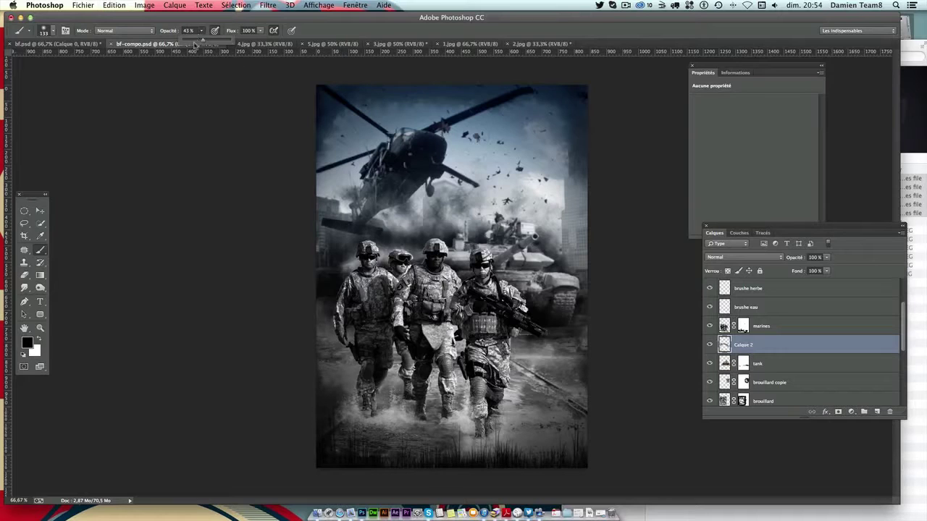
{"action": "left_click_drag", "start_coordinate": [211, 65], "coordinate": [213, 64]}
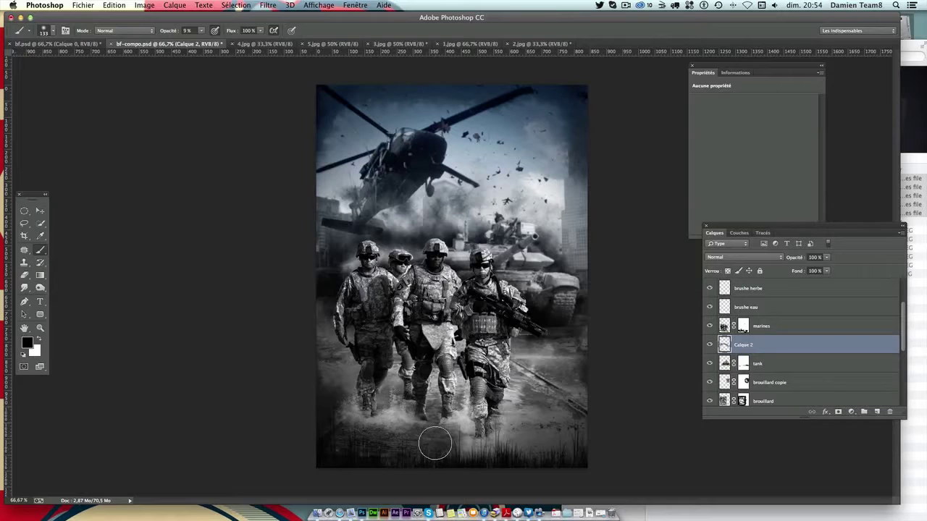
{"action": "left_click", "coordinate": [199, 33]}
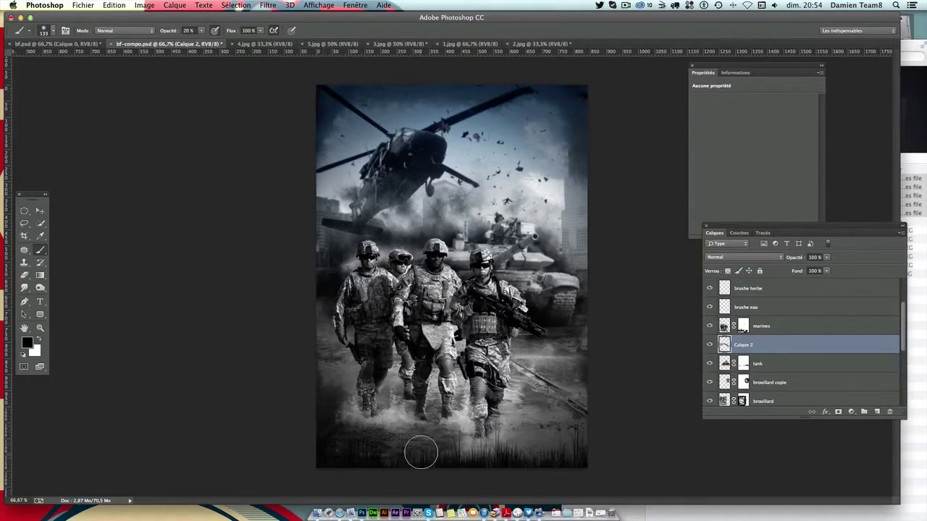
{"action": "mouse_move", "coordinate": [548, 444]}
{"action": "left_mouse_down"}
{"action": "mouse_move", "coordinate": [578, 385]}
{"action": "mouse_move", "coordinate": [542, 446]}
{"action": "left_mouse_up"}
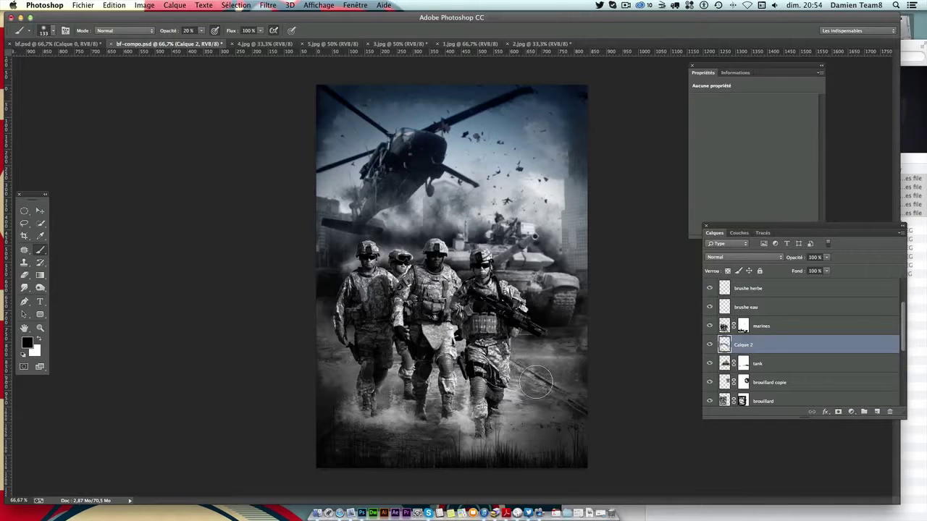
{"action": "left_click_drag", "start_coordinate": [542, 446], "coordinate": [598, 425]}
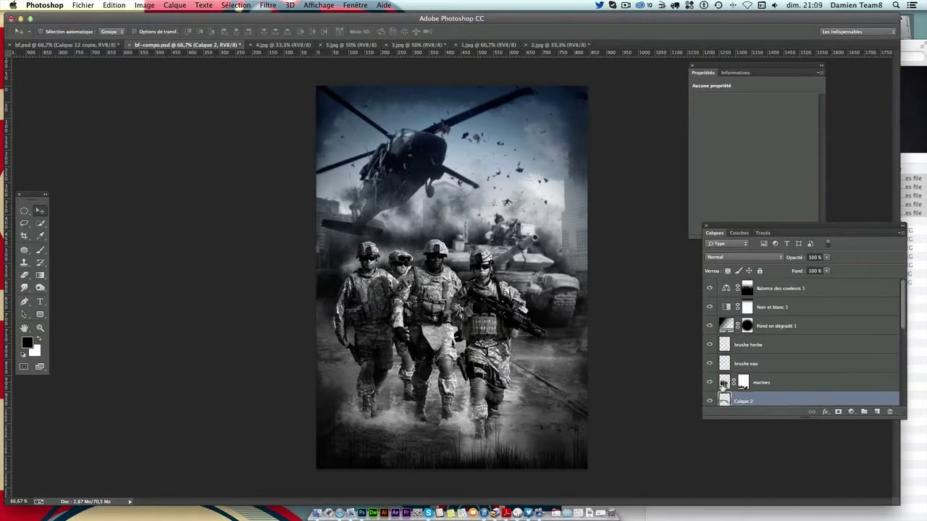
Open bulles.png from the bf project's imgs folder in Photoshop via Finder's Open With
{"action": "scroll", "coordinate": [753, 388], "scroll_direction": "up", "scroll_amount": 2}
{"action": "scroll", "coordinate": [753, 387], "scroll_direction": "up", "scroll_amount": 1}
{"action": "left_click", "coordinate": [915, 98]}
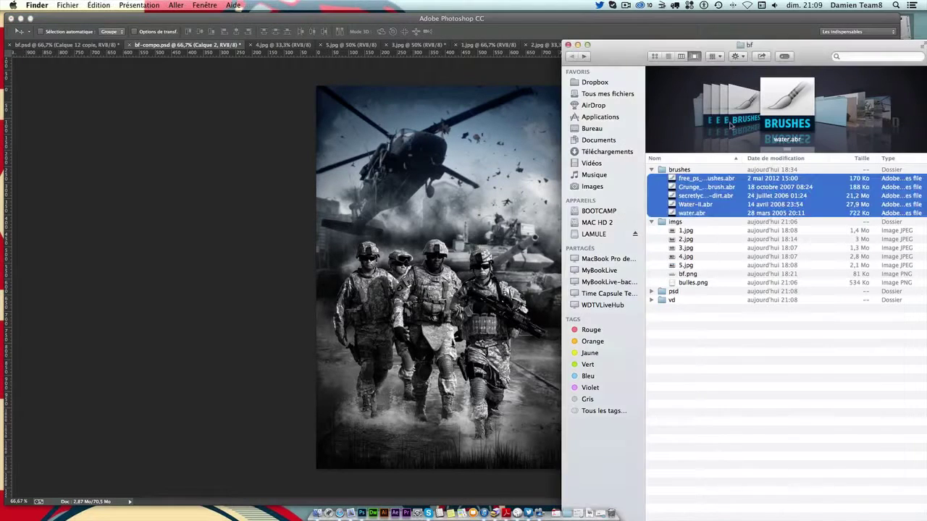
{"action": "left_click", "coordinate": [691, 274]}
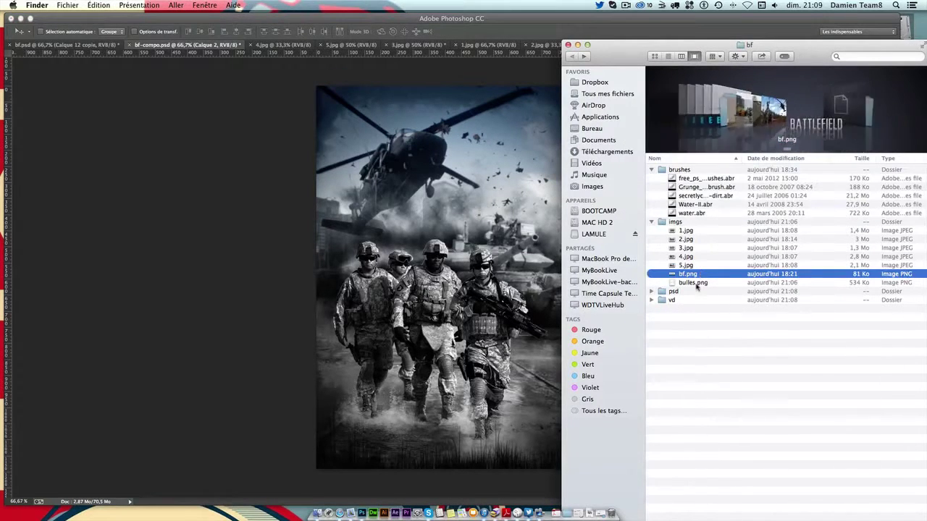
{"action": "left_click", "coordinate": [680, 282]}
{"action": "right_click", "coordinate": [701, 287]}
{"action": "mouse_move", "coordinate": [729, 298]}
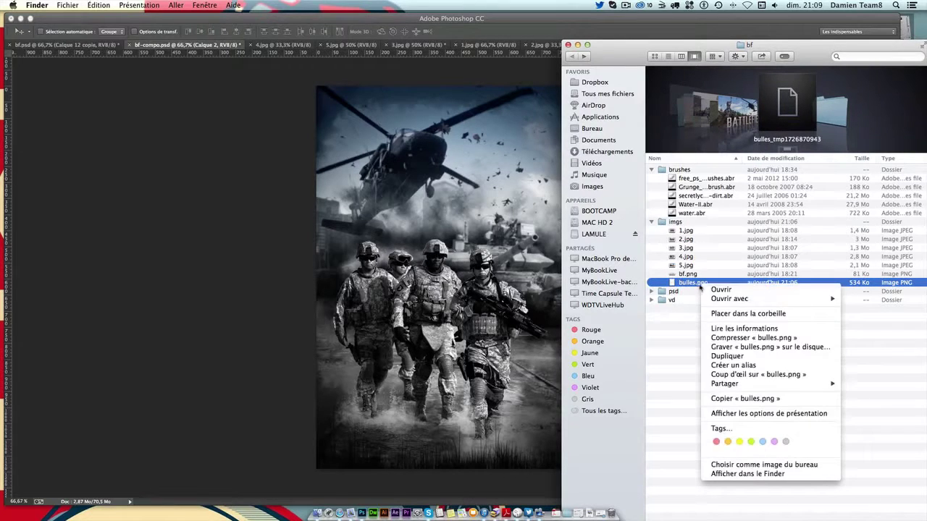
{"action": "left_click", "coordinate": [657, 326]}
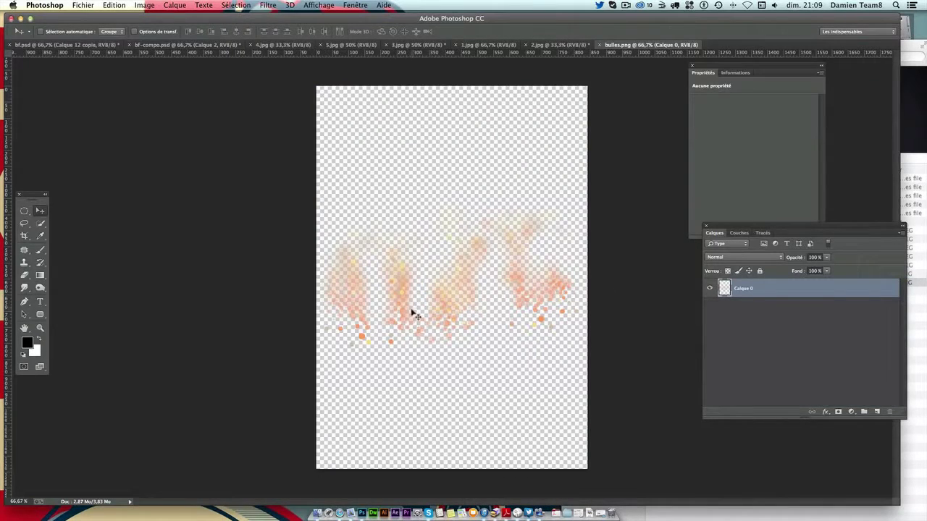
Raise the Calque 0 particles higher on the canvas and add Calque 1 above them
{"action": "left_click_drag", "start_coordinate": [413, 314], "coordinate": [410, 269]}
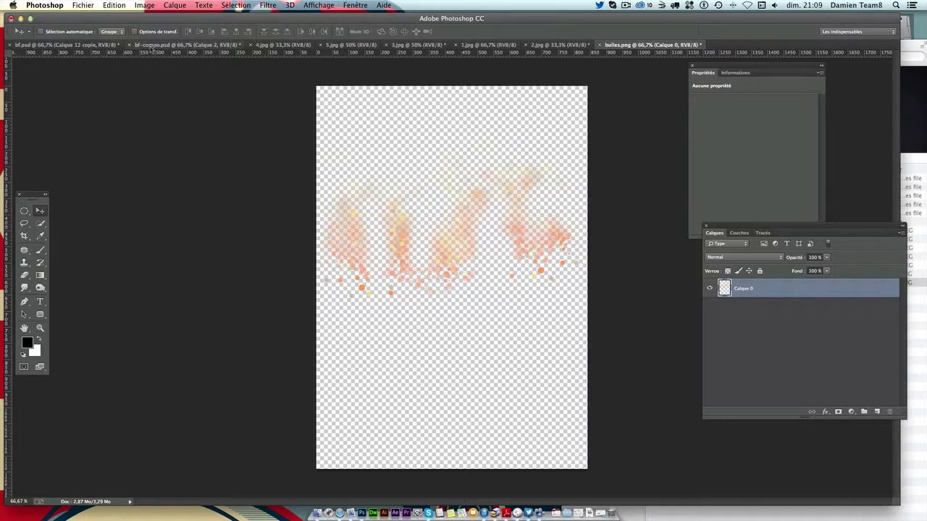
{"action": "left_click_drag", "start_coordinate": [524, 259], "coordinate": [527, 204]}
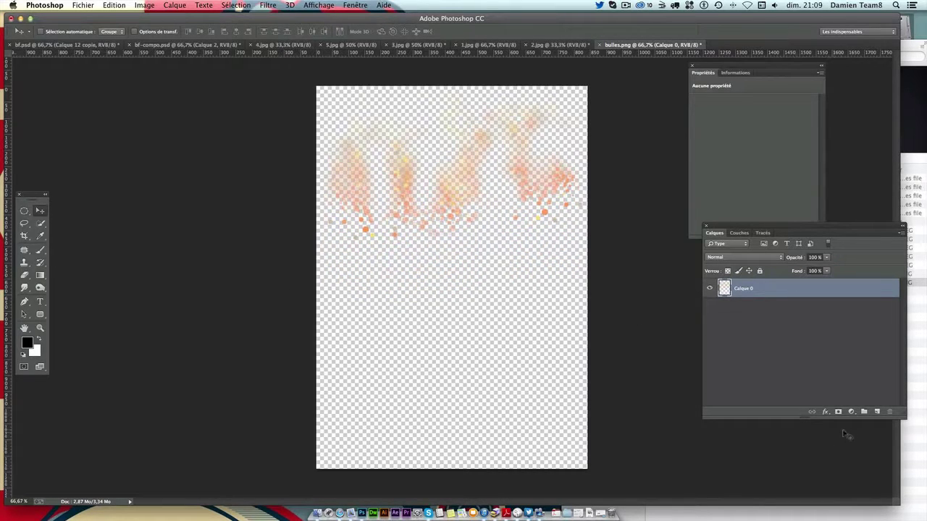
{"action": "left_click", "coordinate": [875, 412]}
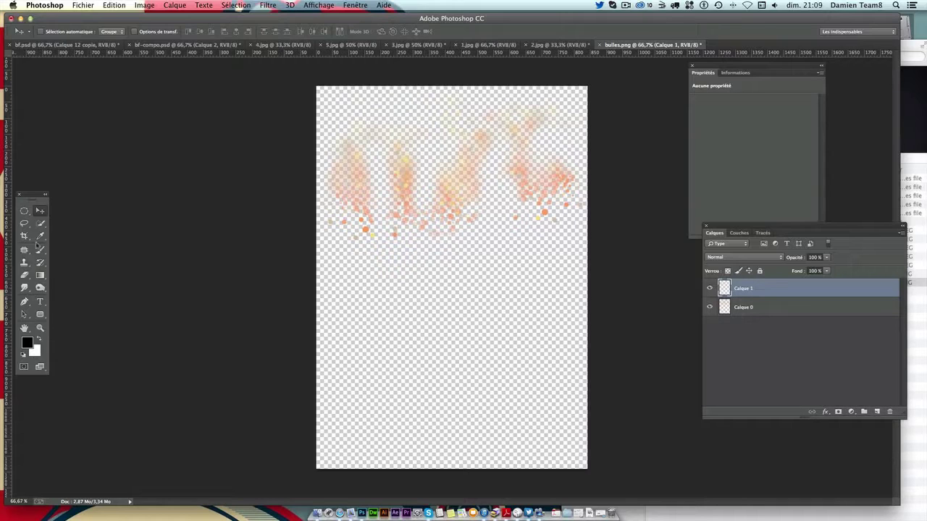
Make two small round selections and fill them with a pale yellow sampled from the particles
{"action": "left_click", "coordinate": [24, 211]}
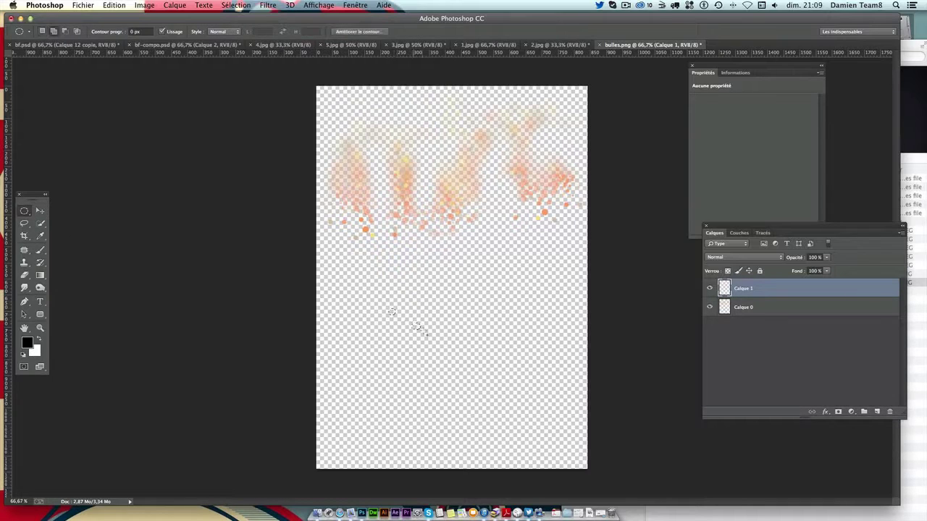
{"action": "mouse_move", "coordinate": [418, 327]}
{"action": "left_mouse_down"}
{"action": "mouse_move", "coordinate": [427, 318]}
{"action": "mouse_move", "coordinate": [409, 321]}
{"action": "left_mouse_up"}
{"action": "key", "text": "ctrl+z"}
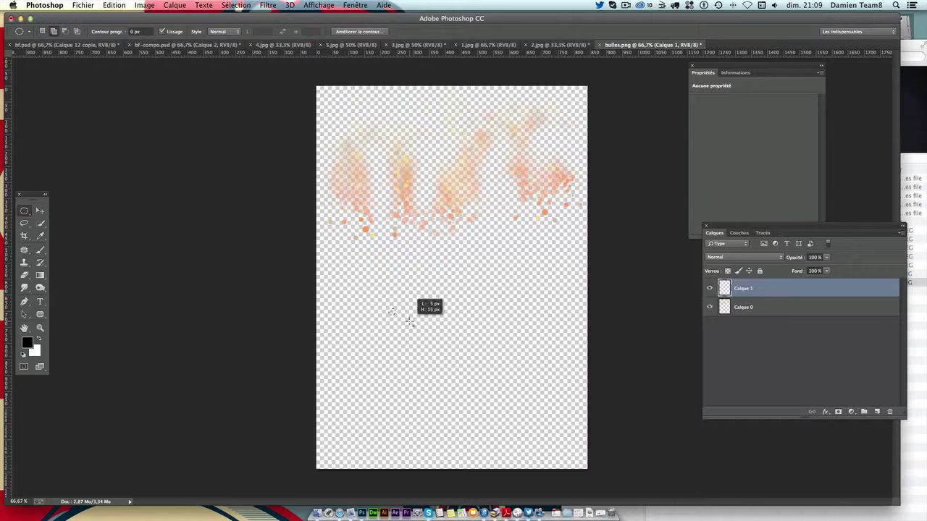
{"action": "left_click_drag", "start_coordinate": [409, 321], "coordinate": [411, 321]}
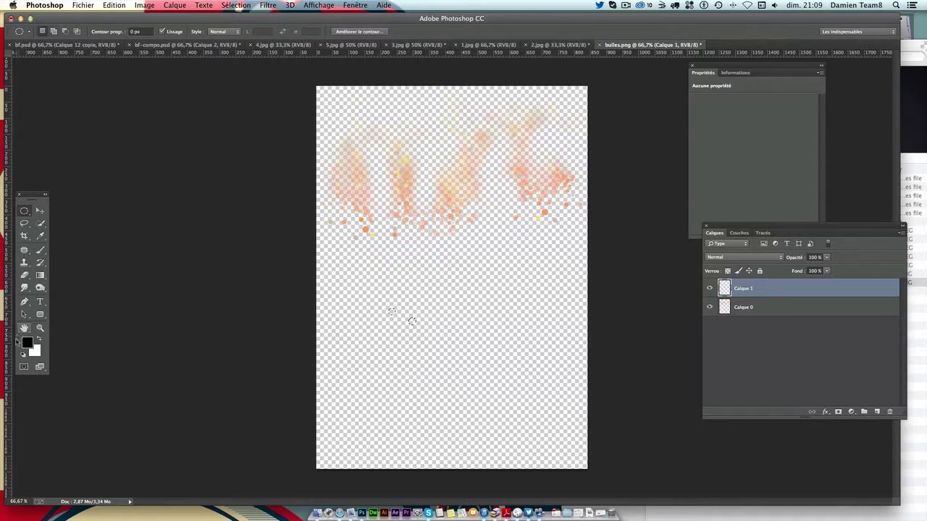
{"action": "left_click", "coordinate": [27, 341]}
{"action": "left_click", "coordinate": [369, 234]}
{"action": "key", "text": "Return"}
{"action": "key", "text": "alt+BackSpace"}
Scatter several copies of the yellow dot pair around the canvas, one slightly smaller
{"action": "key", "text": "ctrl+shift+s"}
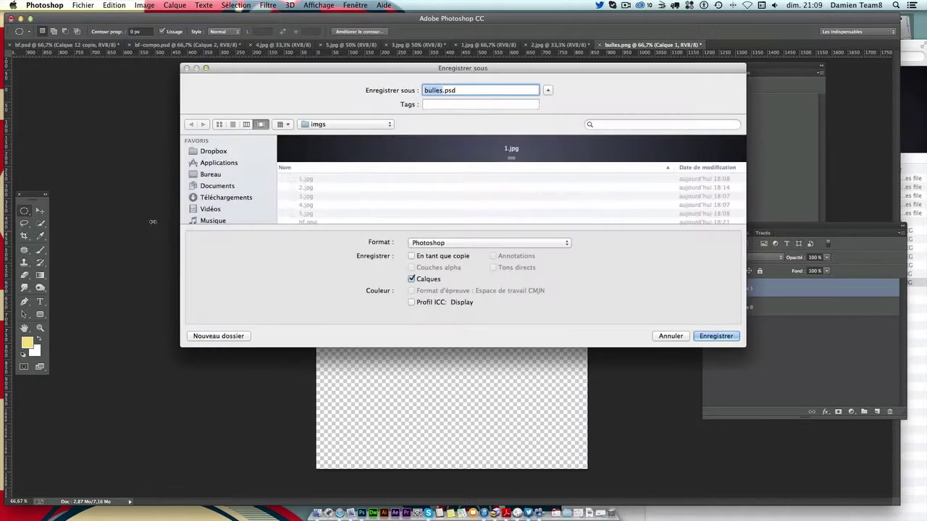
{"action": "key", "text": "Escape"}
{"action": "key", "text": "v"}
{"action": "key", "text": "ctrl+d"}
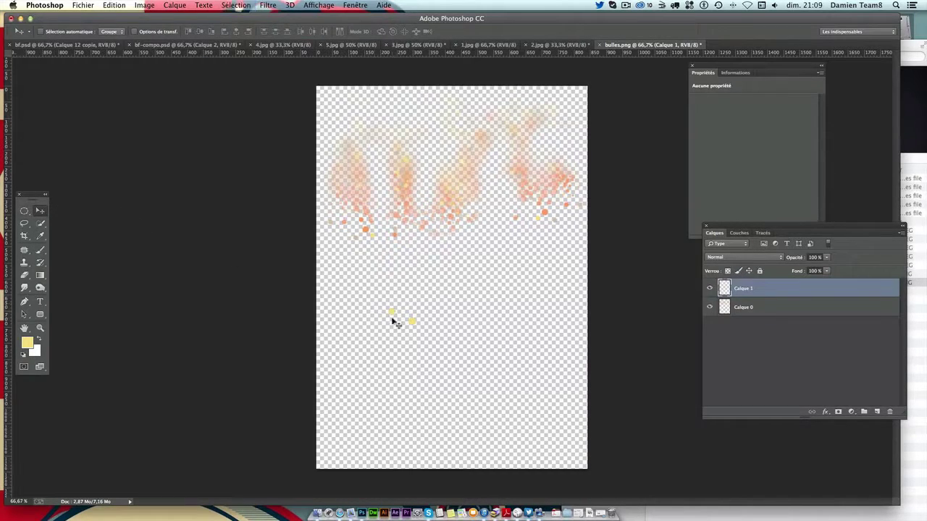
{"action": "mouse_move", "coordinate": [409, 352]}
{"action": "left_mouse_down"}
{"action": "mouse_move", "coordinate": [462, 345]}
{"action": "mouse_move", "coordinate": [442, 364]}
{"action": "mouse_move", "coordinate": [396, 376]}
{"action": "left_mouse_up"}
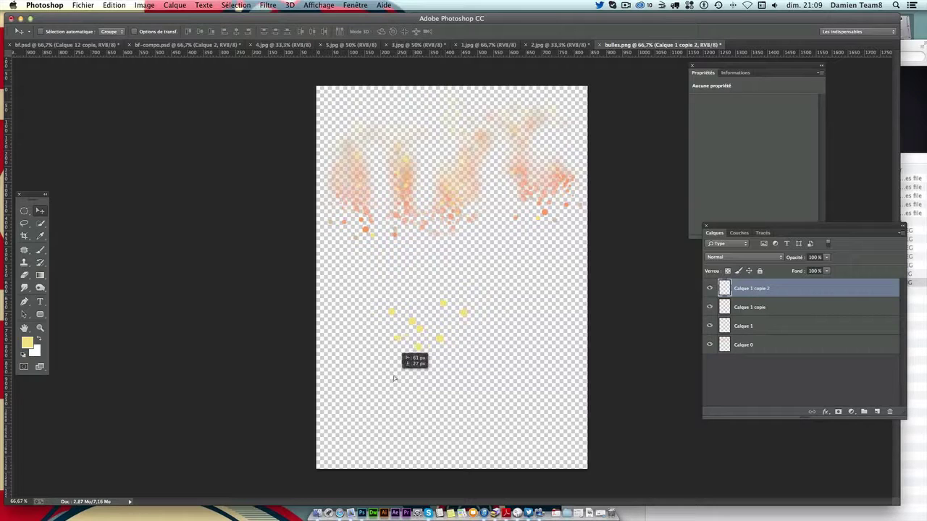
{"action": "left_click_drag", "start_coordinate": [396, 336], "coordinate": [369, 327]}
{"action": "mouse_move", "coordinate": [463, 317]}
{"action": "left_mouse_down"}
{"action": "mouse_move", "coordinate": [500, 351]}
{"action": "mouse_move", "coordinate": [485, 343]}
{"action": "mouse_move", "coordinate": [524, 341]}
{"action": "left_mouse_up"}
{"action": "key", "text": "ctrl+t"}
{"action": "key", "text": "Return"}
{"action": "left_click_drag", "start_coordinate": [463, 313], "coordinate": [491, 300]}
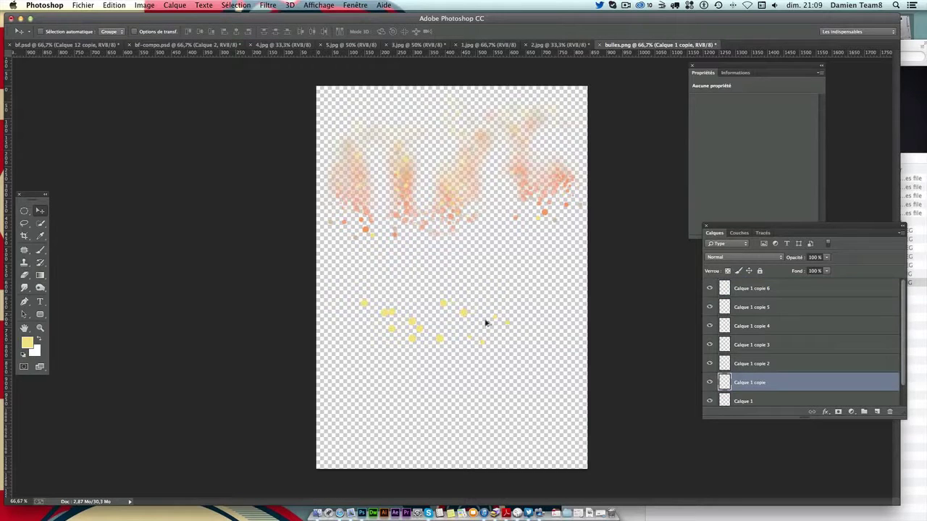
Refill the dots of Calque 1 copie 7 with an orange sampled from the particles
{"action": "left_click", "coordinate": [719, 384], "text": "ctrl"}
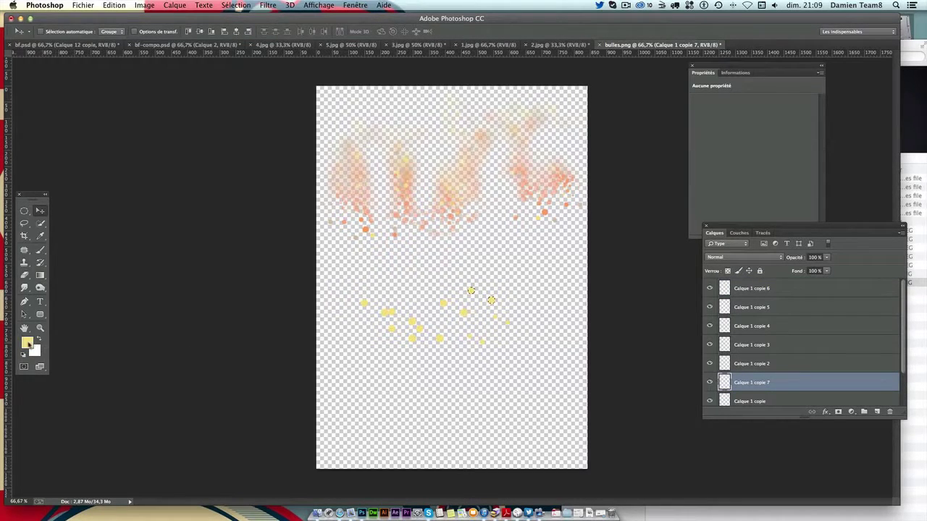
{"action": "left_click", "coordinate": [27, 343]}
{"action": "left_click", "coordinate": [366, 229]}
{"action": "key", "text": "Return"}
{"action": "key", "text": "alt+BackSpace"}
{"action": "key", "text": "ctrl+d"}
Merge the dot layers from Calque 1 copie 6 down to Calque 1 into one layer
{"action": "left_click", "coordinate": [724, 290]}
{"action": "scroll", "coordinate": [772, 340], "scroll_direction": "down", "scroll_amount": 2}
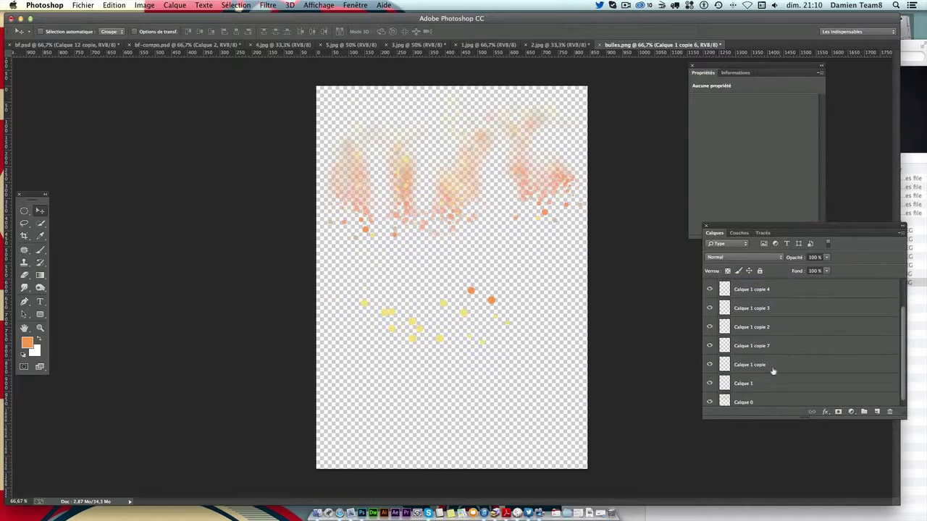
{"action": "left_click", "coordinate": [755, 380], "text": "shift"}
{"action": "right_click", "coordinate": [755, 380]}
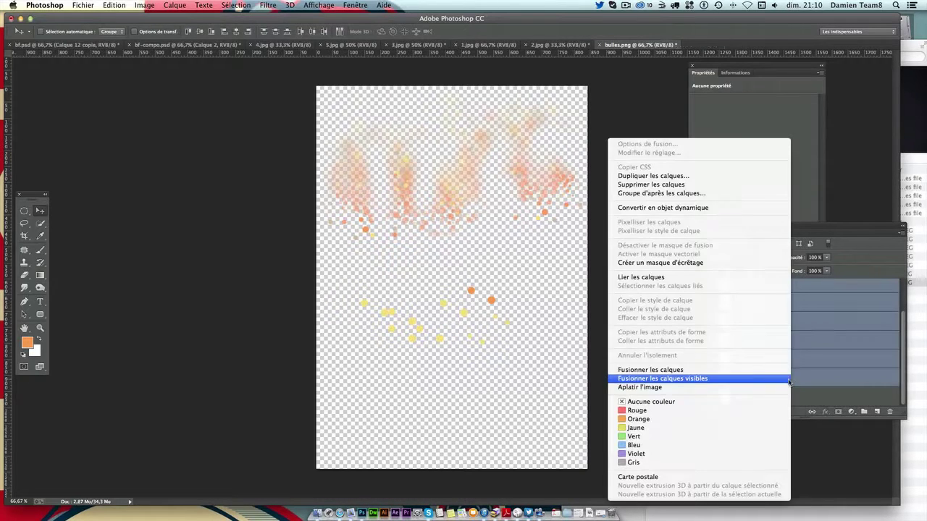
{"action": "left_click", "coordinate": [694, 373]}
Add more dot copies, one shrunk to about 61%, and nudge them into place
{"action": "mouse_move", "coordinate": [487, 358]}
{"action": "left_mouse_down"}
{"action": "mouse_move", "coordinate": [429, 338]}
{"action": "mouse_move", "coordinate": [492, 302]}
{"action": "left_mouse_up"}
{"action": "key", "text": "ctrl+t"}
{"action": "key", "text": "Return"}
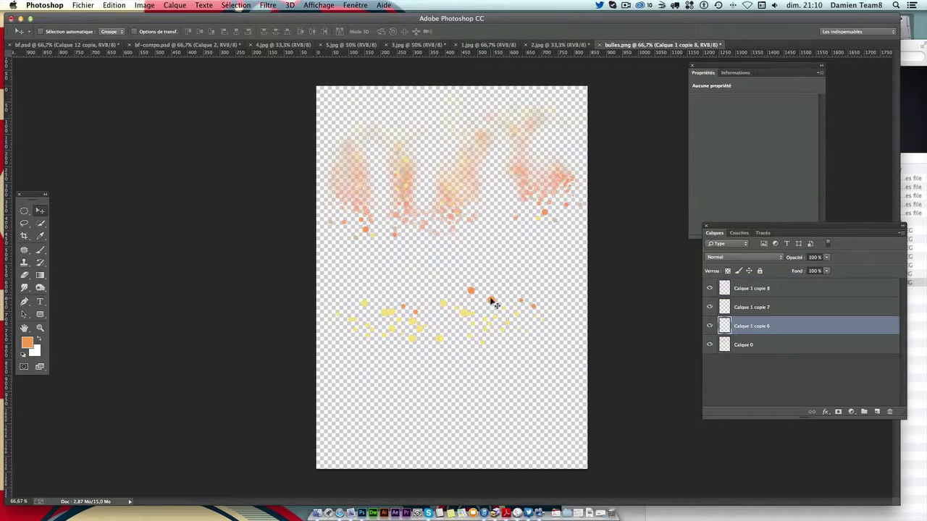
{"action": "left_click_drag", "start_coordinate": [492, 303], "coordinate": [487, 319]}
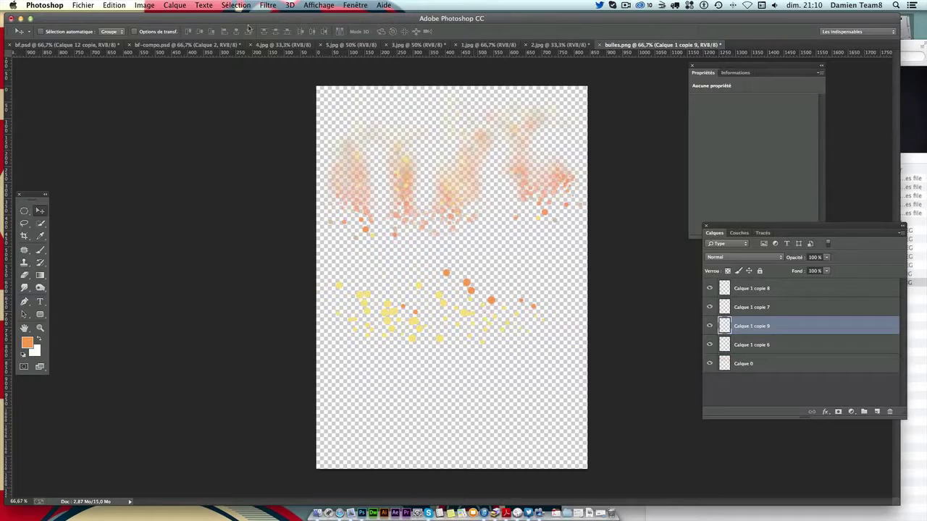
{"action": "left_click", "coordinate": [268, 6]}
{"action": "left_click", "coordinate": [687, 310]}
{"action": "left_click_drag", "start_coordinate": [445, 260], "coordinate": [441, 253]}
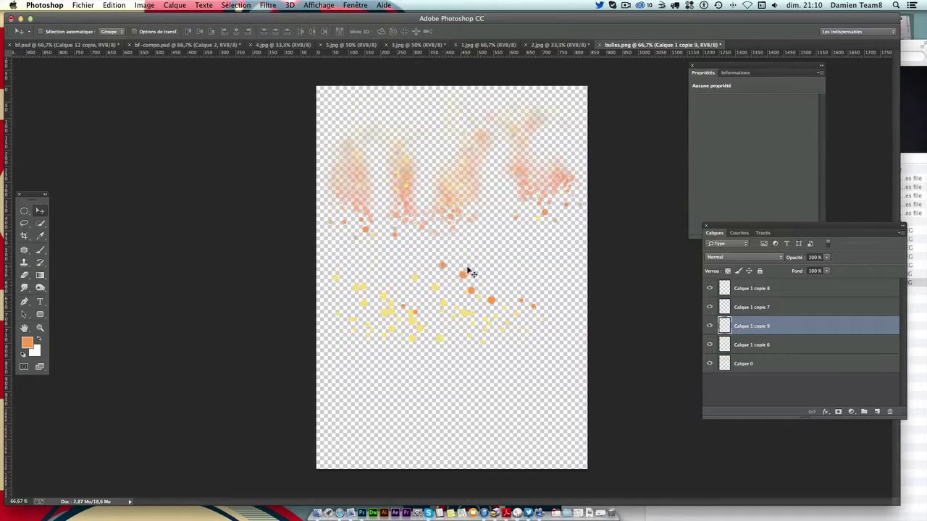
{"action": "mouse_move", "coordinate": [457, 313]}
{"action": "left_mouse_down"}
{"action": "mouse_move", "coordinate": [441, 312]}
{"action": "mouse_move", "coordinate": [482, 309]}
{"action": "mouse_move", "coordinate": [463, 296]}
{"action": "left_mouse_up"}
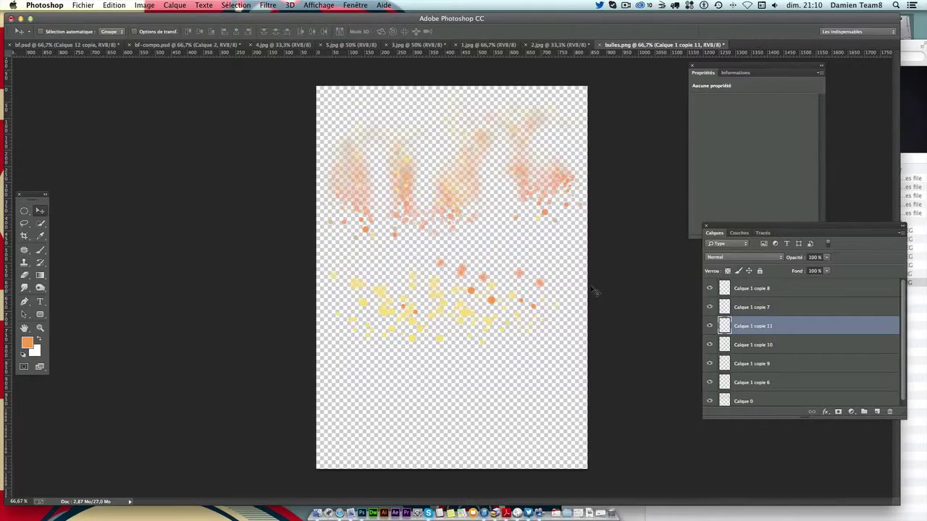
Delete the extra dot layers from Calque 1 copie 8 down to copie 6
{"action": "left_click", "coordinate": [758, 288]}
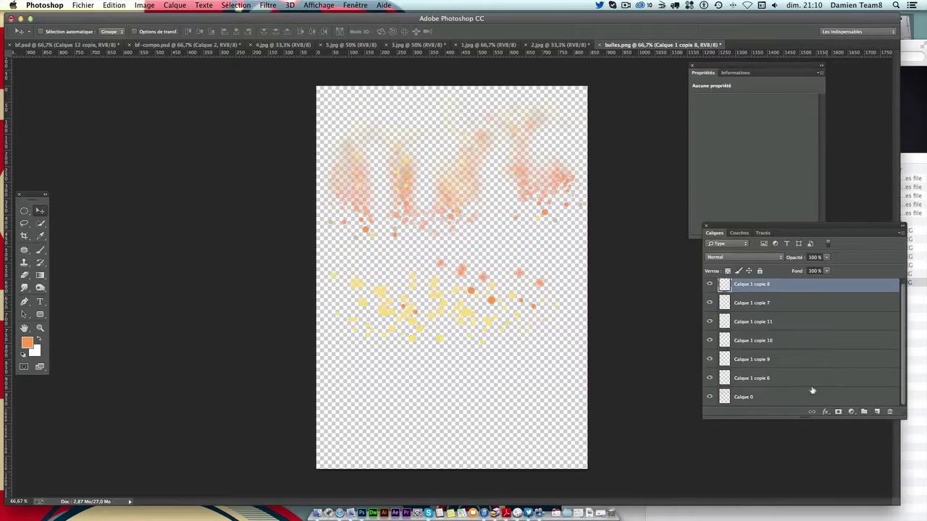
{"action": "left_click", "coordinate": [775, 378], "text": "shift"}
{"action": "key", "text": "Delete"}
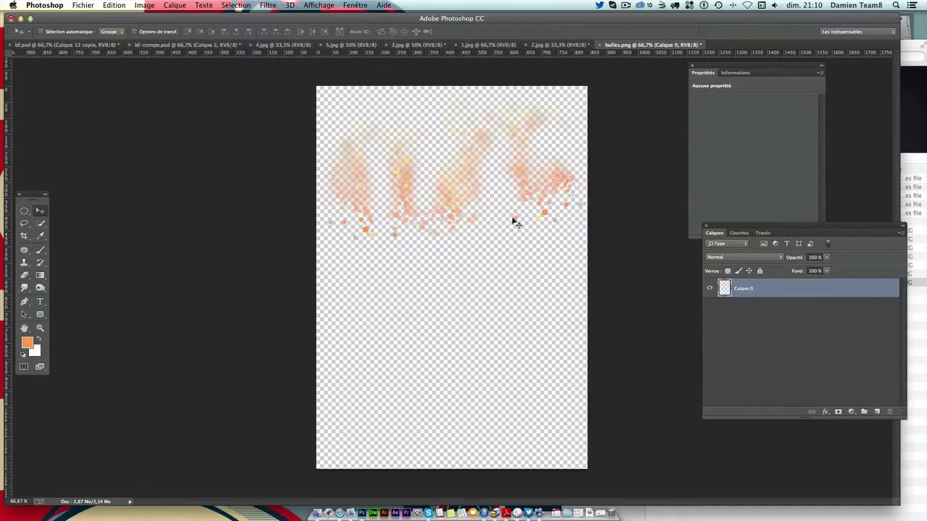
Copy the bulles particle layer into bf-compo as Calque 3, move it to the top, and position it over the soldiers
{"action": "mouse_move", "coordinate": [658, 54]}
{"action": "left_mouse_down"}
{"action": "mouse_move", "coordinate": [91, 80]}
{"action": "mouse_move", "coordinate": [65, 71]}
{"action": "left_mouse_up"}
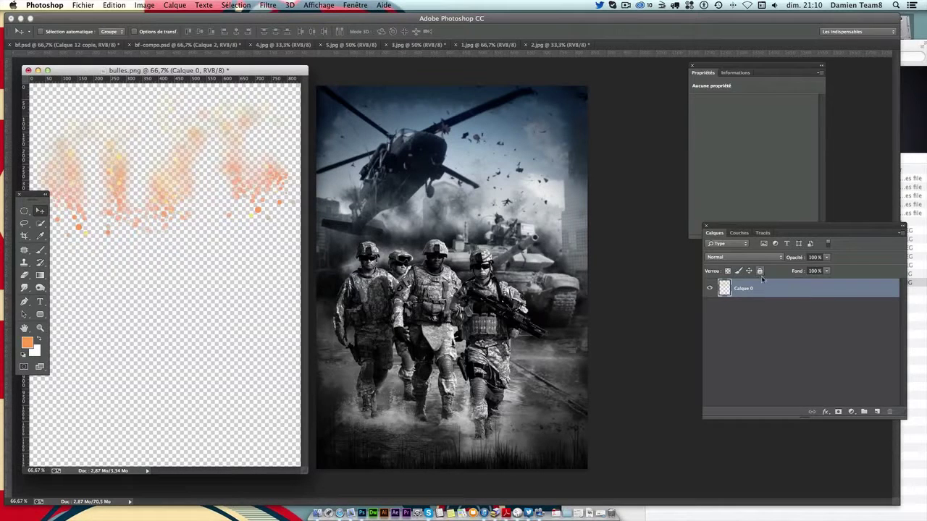
{"action": "left_click_drag", "start_coordinate": [761, 288], "coordinate": [459, 280]}
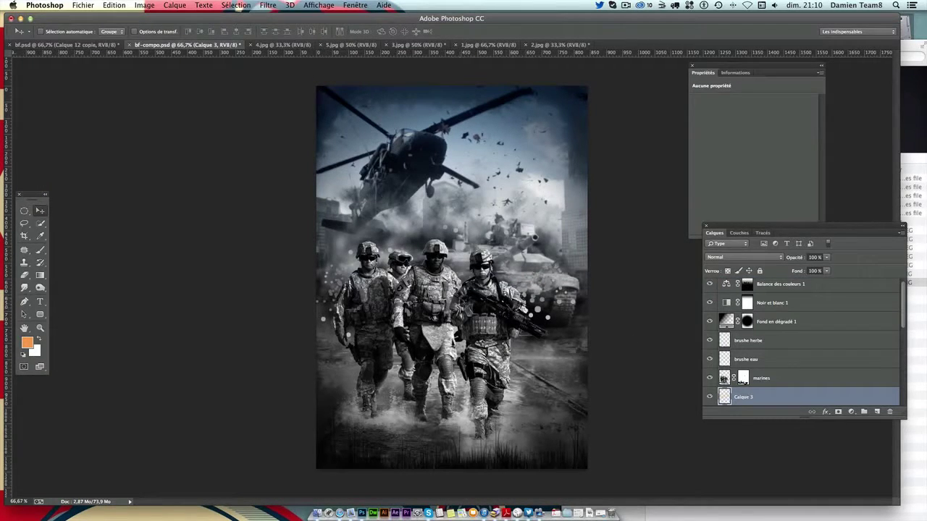
{"action": "mouse_move", "coordinate": [463, 303]}
{"action": "left_mouse_down"}
{"action": "mouse_move", "coordinate": [447, 354]}
{"action": "mouse_move", "coordinate": [467, 303]}
{"action": "left_mouse_up"}
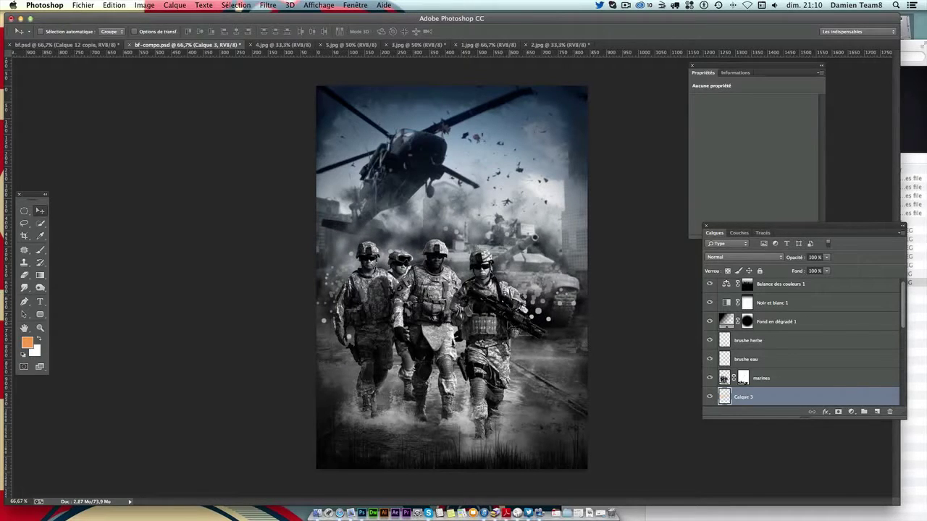
{"action": "left_click_drag", "start_coordinate": [579, 334], "coordinate": [585, 340]}
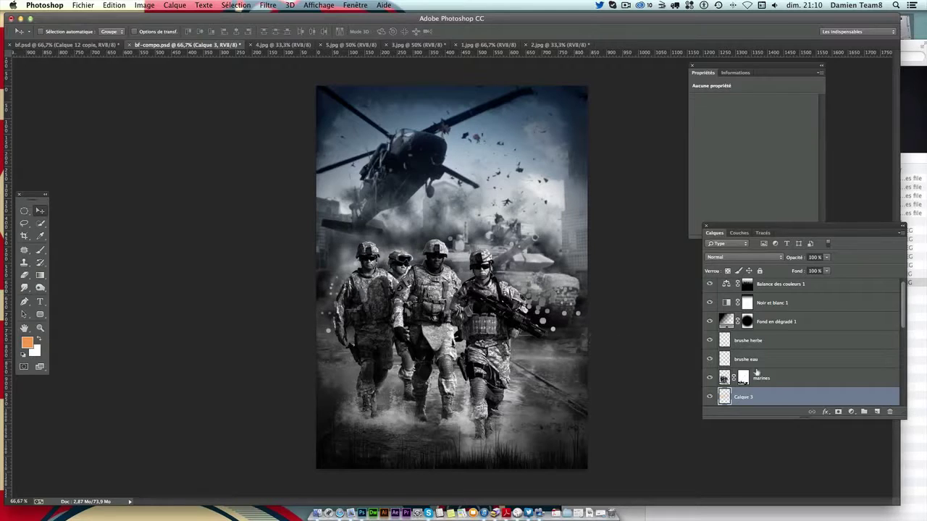
{"action": "left_click_drag", "start_coordinate": [749, 397], "coordinate": [761, 284]}
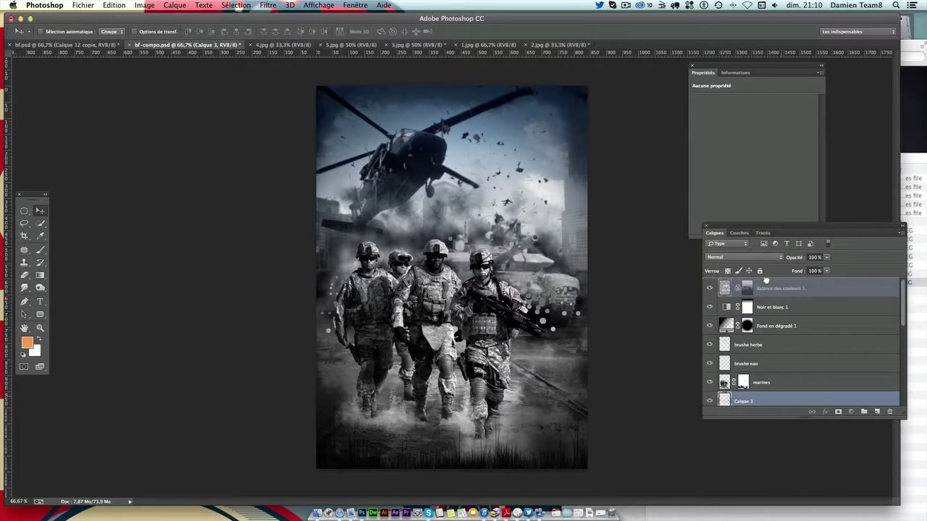
{"action": "mouse_move", "coordinate": [457, 282]}
{"action": "left_mouse_down"}
{"action": "mouse_move", "coordinate": [464, 346]}
{"action": "mouse_move", "coordinate": [485, 359]}
{"action": "left_mouse_up"}
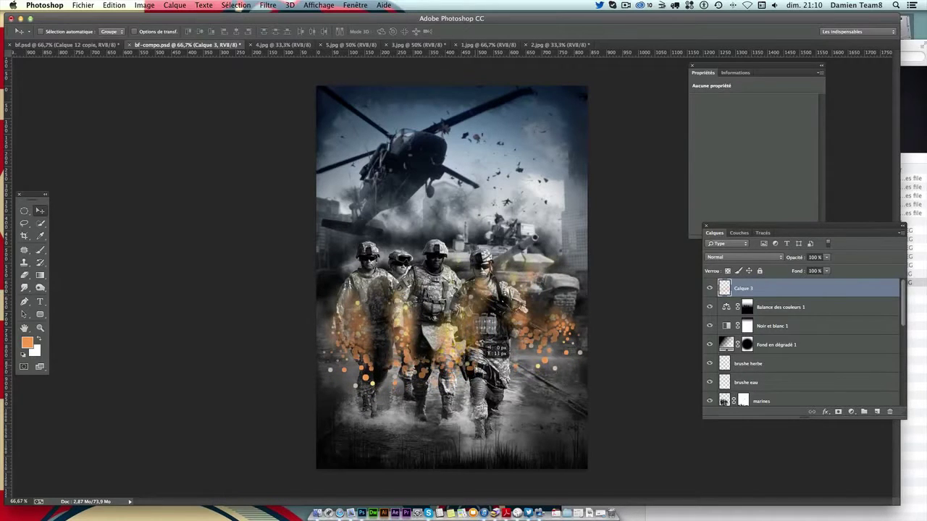
{"action": "left_click_drag", "start_coordinate": [478, 375], "coordinate": [479, 374]}
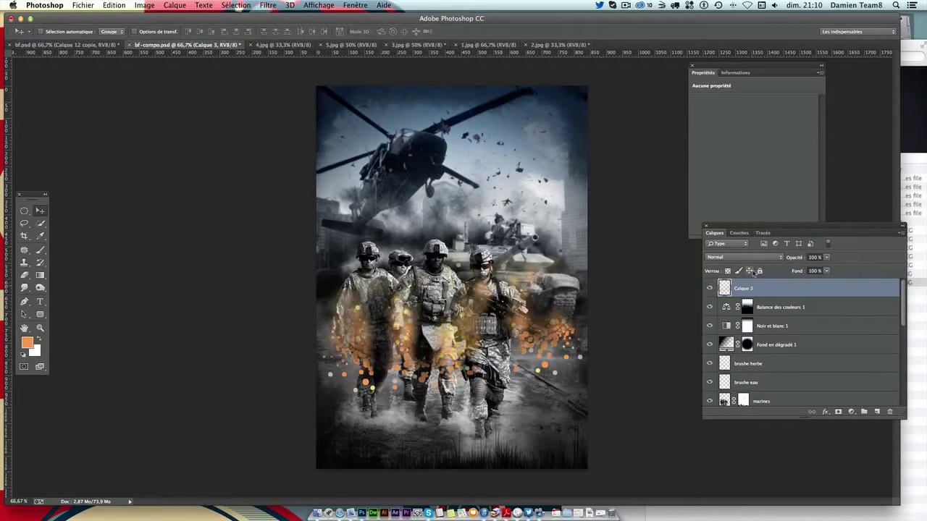
Set Calque 3's blend mode to Lumière vive and shift the particles left
{"action": "left_click", "coordinate": [731, 259]}
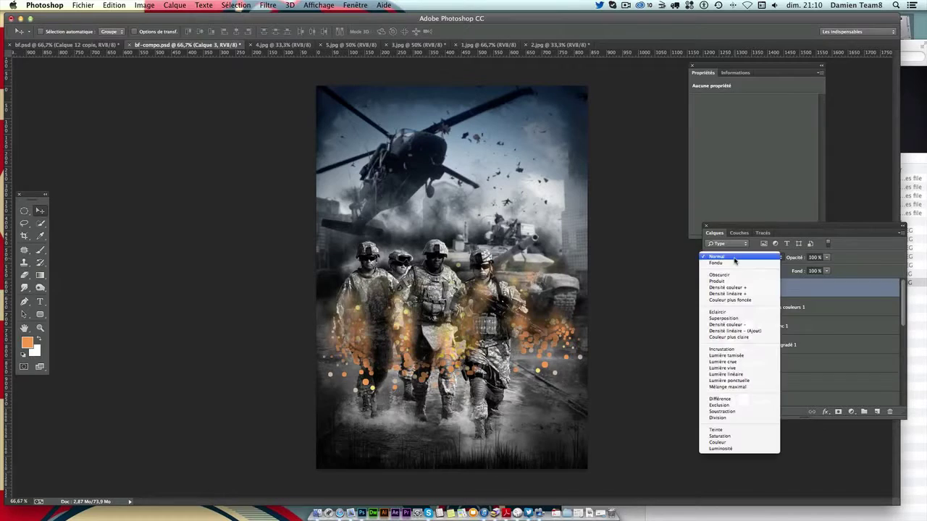
{"action": "left_click", "coordinate": [738, 368]}
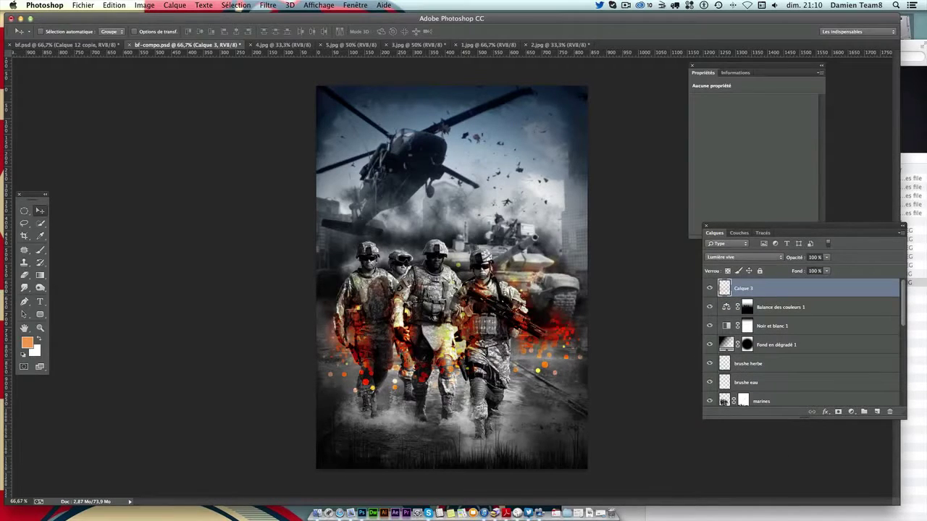
{"action": "left_click_drag", "start_coordinate": [492, 336], "coordinate": [456, 342]}
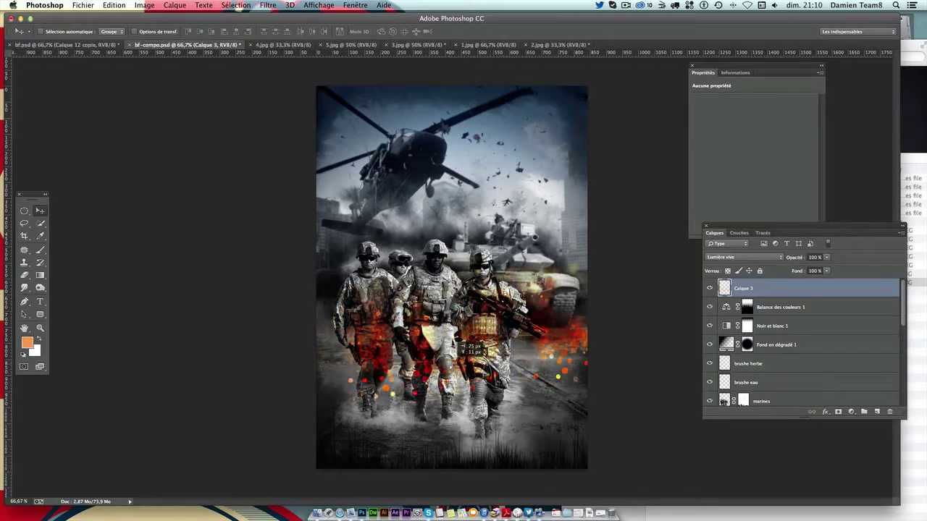
{"action": "left_click_drag", "start_coordinate": [457, 343], "coordinate": [438, 337]}
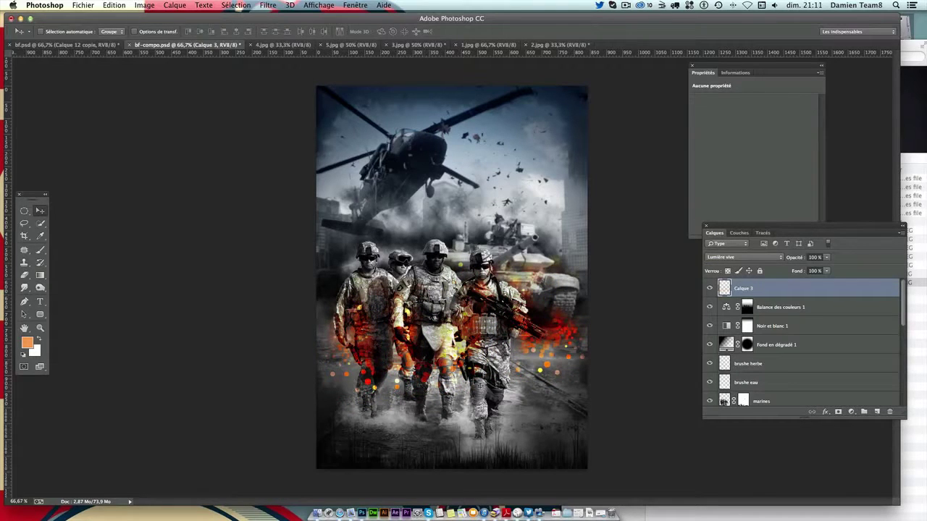
{"action": "left_click_drag", "start_coordinate": [540, 371], "coordinate": [582, 349]}
Scale the particles down to about 89% and move them over the soldiers' legs
{"action": "key", "text": "ctrl+t"}
{"action": "left_click_drag", "start_coordinate": [590, 392], "coordinate": [563, 383]}
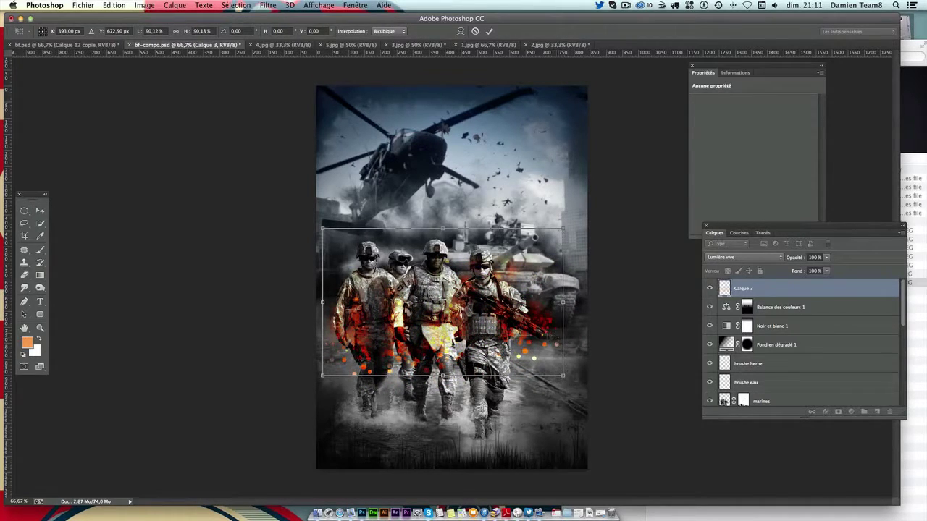
{"action": "left_click_drag", "start_coordinate": [322, 375], "coordinate": [326, 374]}
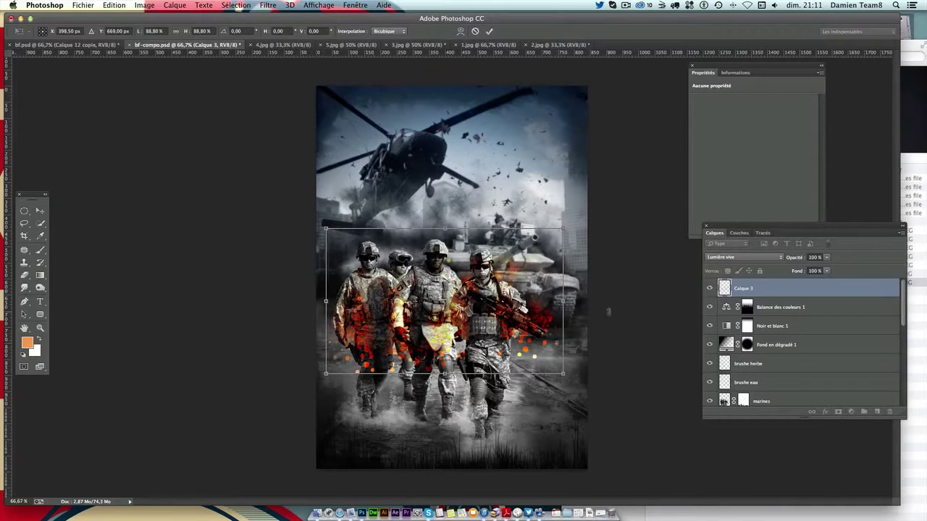
{"action": "key", "text": "Return"}
{"action": "left_click_drag", "start_coordinate": [486, 287], "coordinate": [489, 330]}
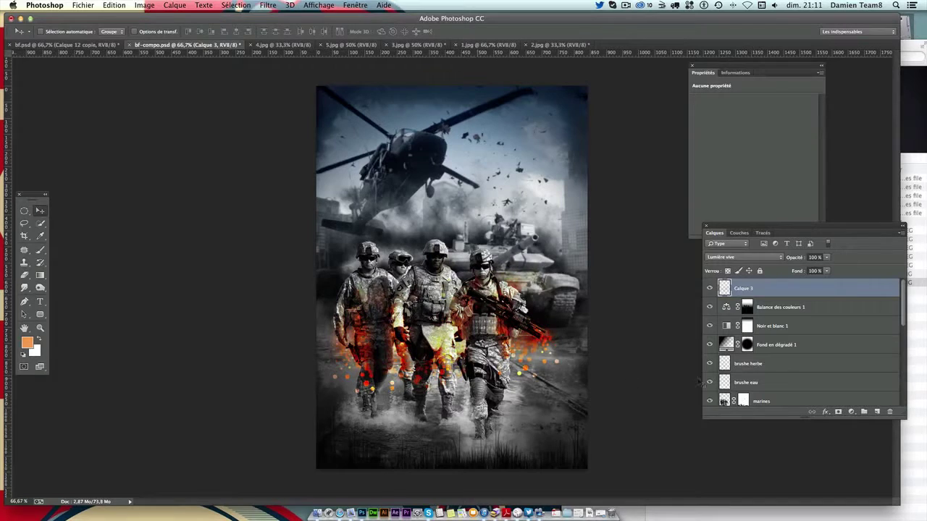
Add a layer mask to the particle layer and rename it 'bulle'
{"action": "left_click", "coordinate": [837, 412]}
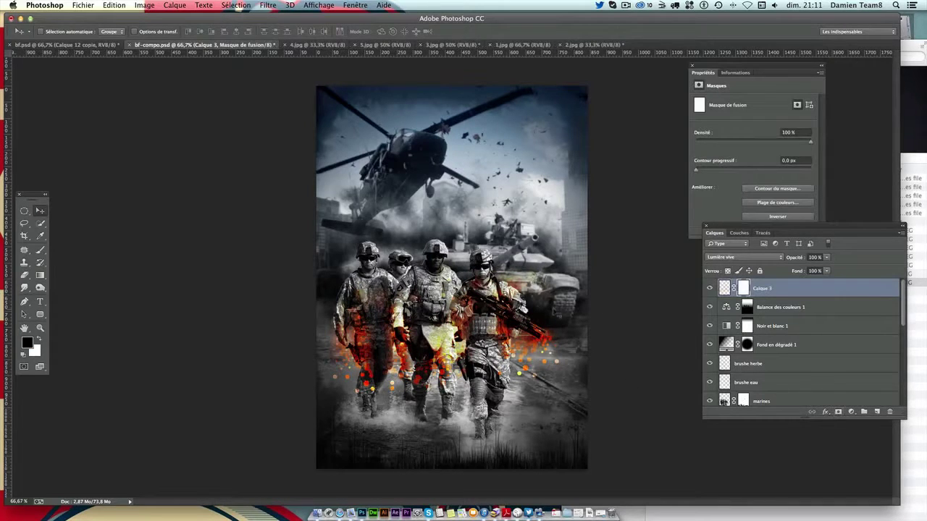
{"action": "double_click", "coordinate": [762, 289]}
{"action": "type", "text": "le"}
{"action": "key", "text": "Return"}
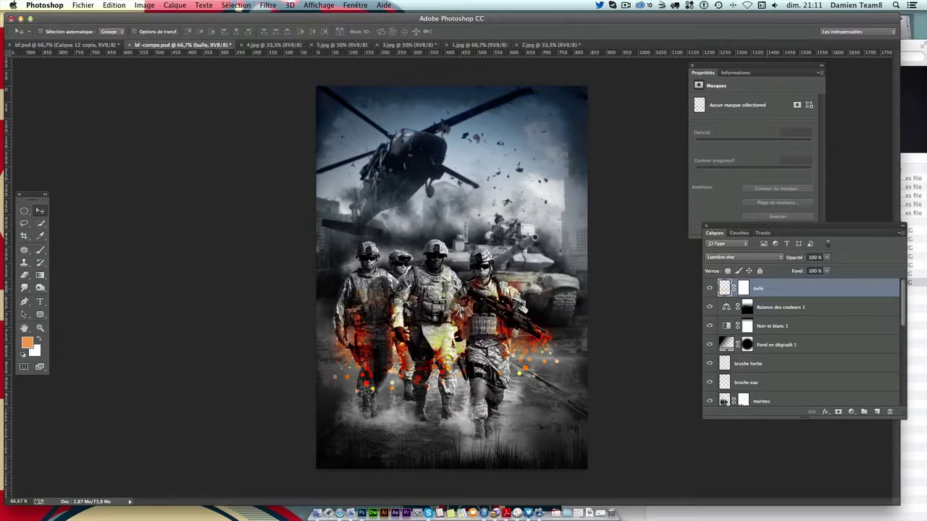
Paint black on the bulle mask with a 52% opacity brush
{"action": "left_click", "coordinate": [40, 250]}
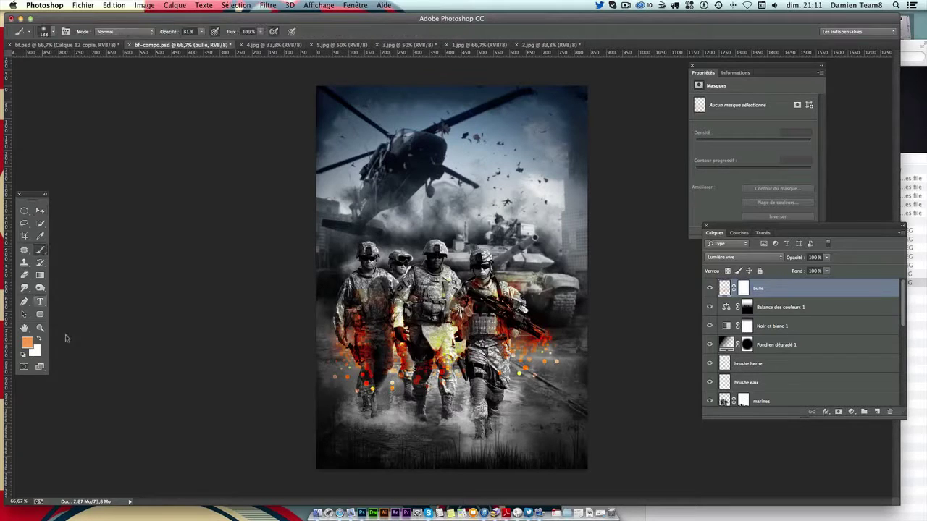
{"action": "left_click", "coordinate": [744, 289]}
{"action": "key", "text": "d"}
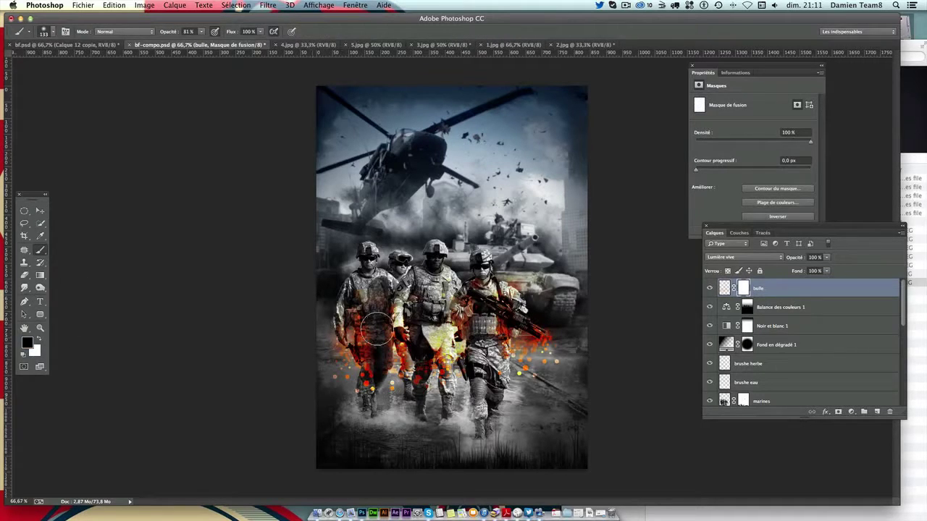
{"action": "left_click_drag", "start_coordinate": [201, 32], "coordinate": [189, 43]}
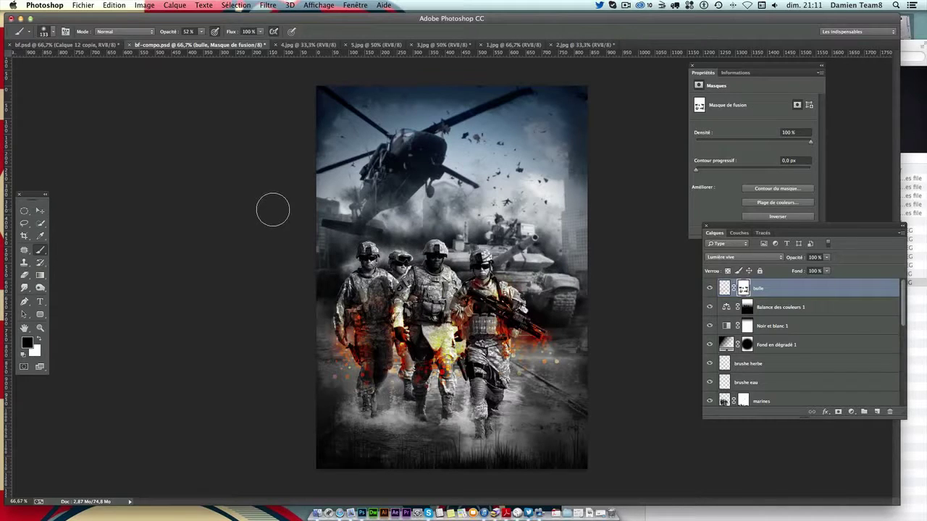
Toggle the gradient background layer to compare, then select the Balance des couleurs 1 adjustment
{"action": "left_click", "coordinate": [41, 212]}
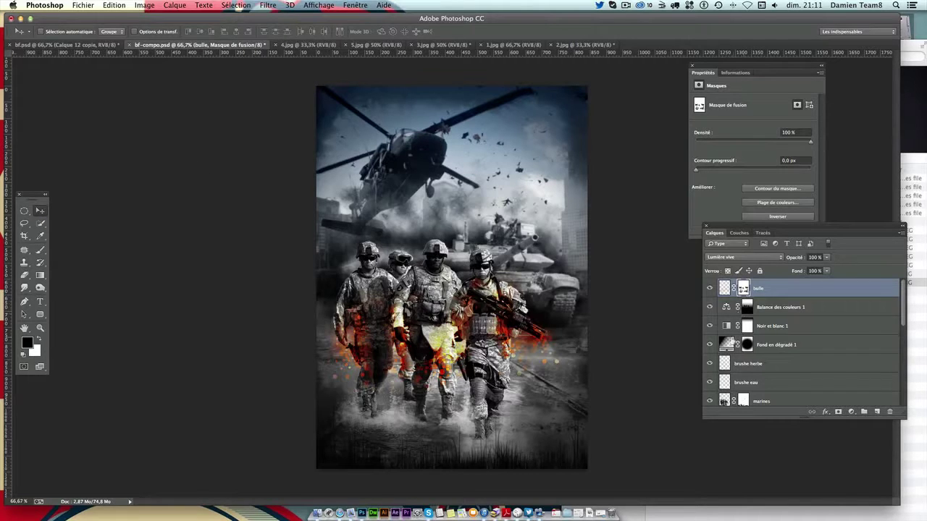
{"action": "left_click", "coordinate": [710, 344]}
{"action": "left_click", "coordinate": [709, 345]}
{"action": "left_click", "coordinate": [748, 307]}
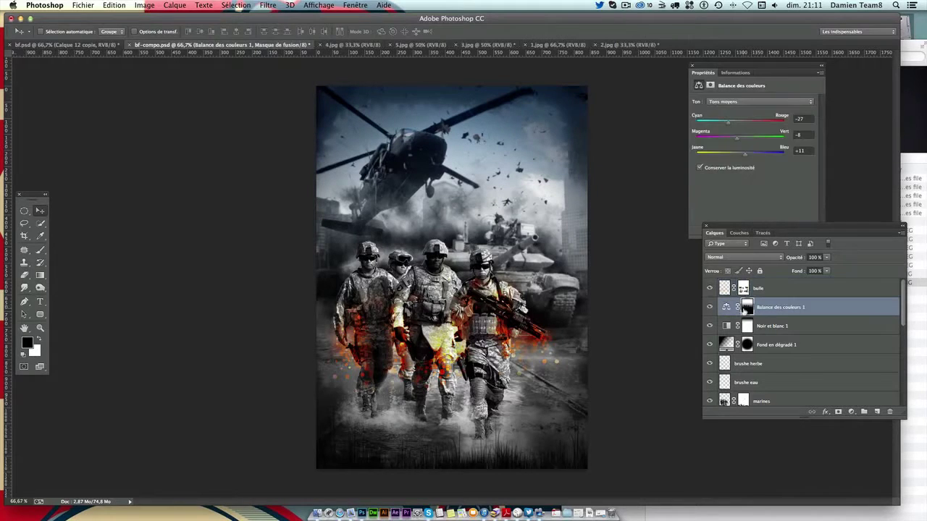
{"action": "left_click", "coordinate": [42, 253]}
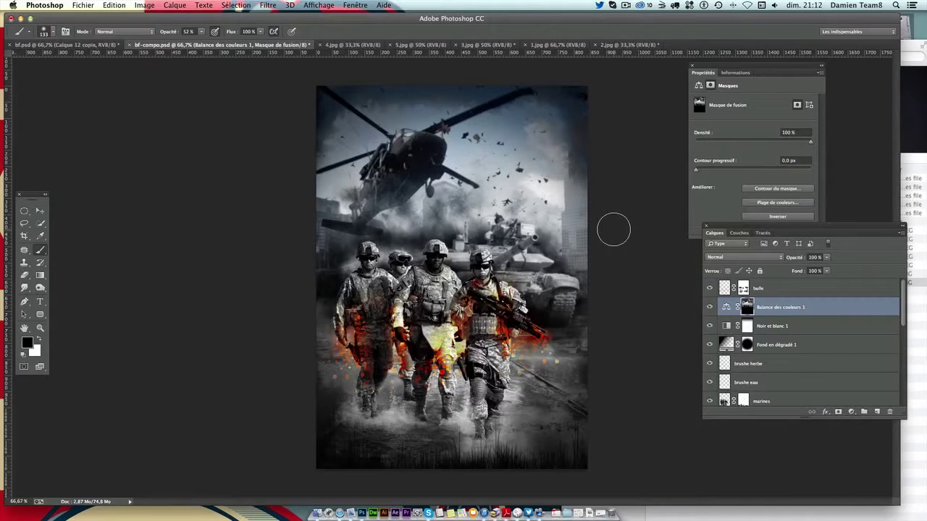
Place the BATTLEFIELD logo PNG from the poster images folder onto the canvas
{"action": "key", "text": "v"}
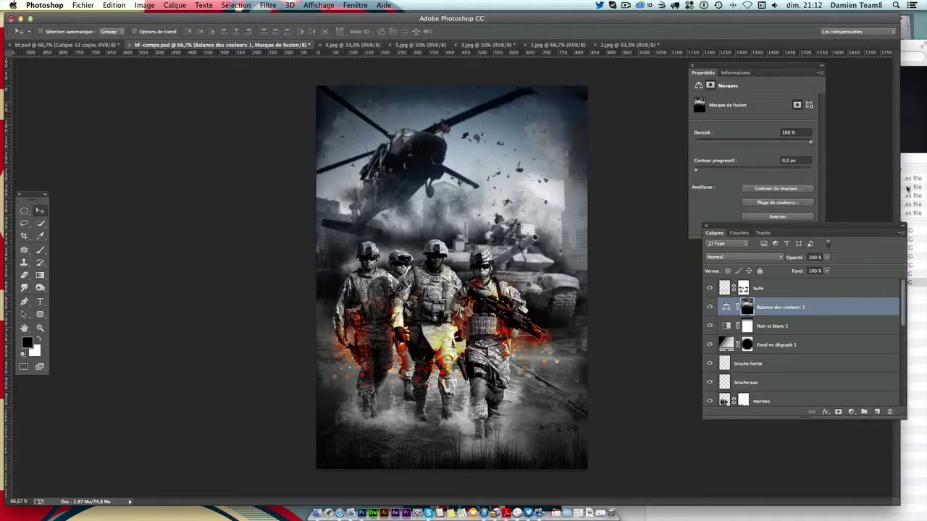
{"action": "left_click", "coordinate": [910, 149]}
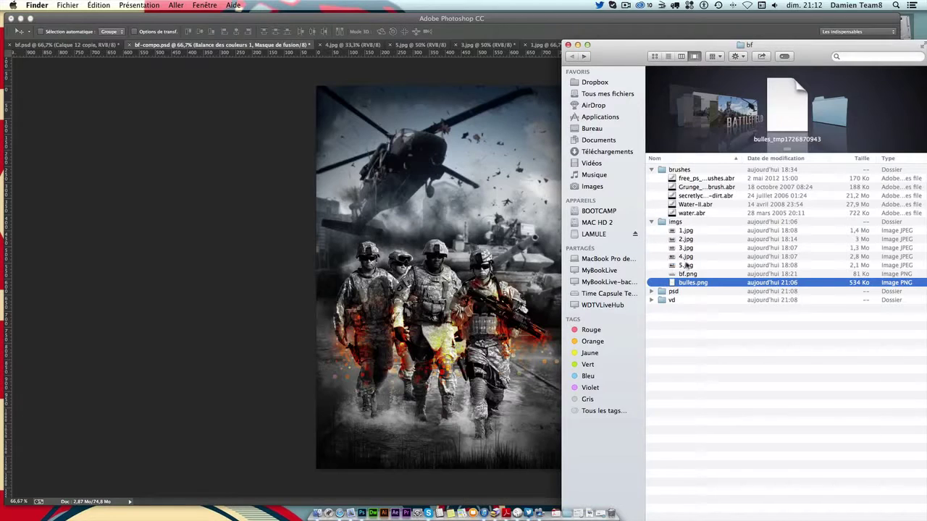
{"action": "left_click_drag", "start_coordinate": [691, 282], "coordinate": [438, 224]}
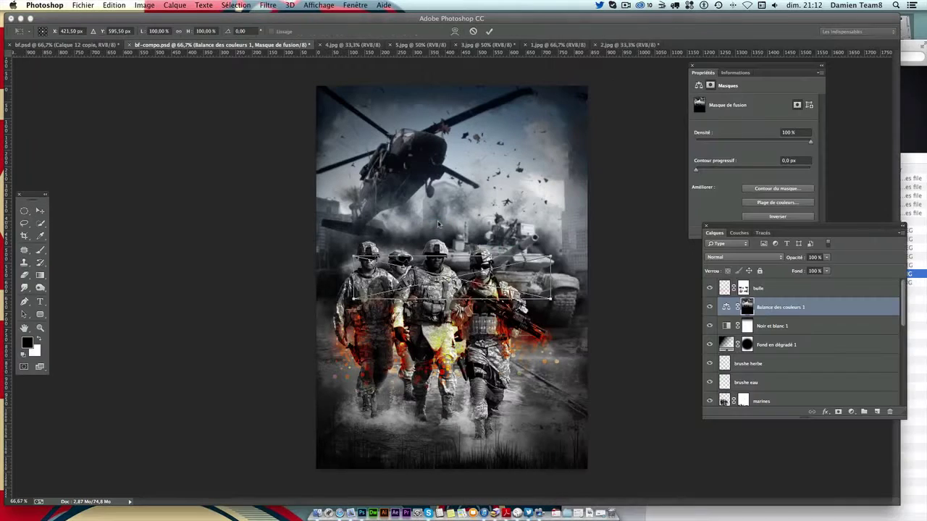
{"action": "key", "text": "Return"}
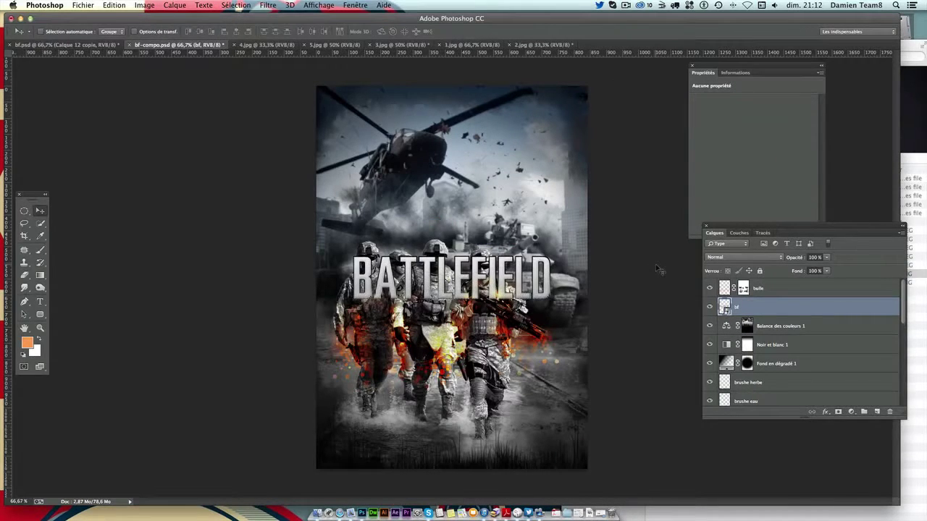
Centre the logo near the top of the poster and move the bf layer to the top
{"action": "key", "text": "super+semicolon"}
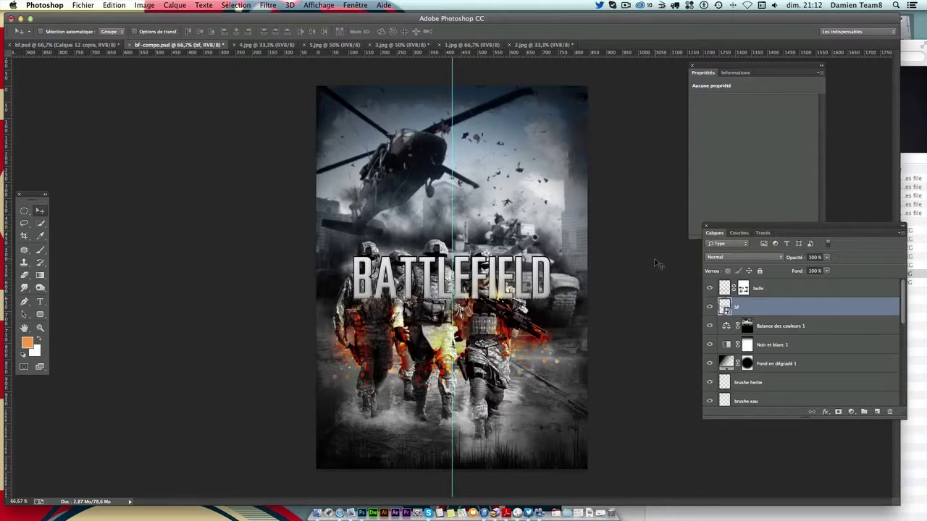
{"action": "key", "text": "super+t"}
{"action": "left_click_drag", "start_coordinate": [472, 269], "coordinate": [475, 166]}
{"action": "key", "text": "Return"}
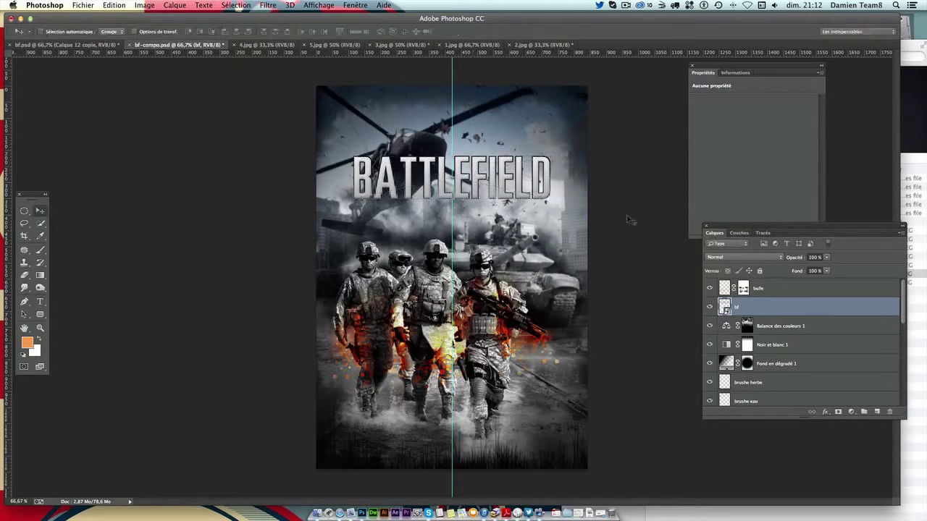
{"action": "key", "text": "super+semicolon"}
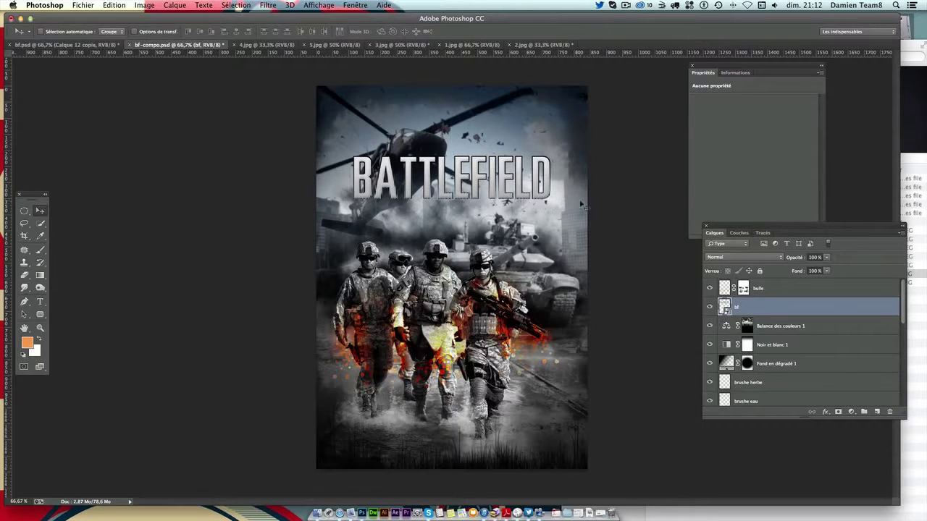
{"action": "left_click_drag", "start_coordinate": [761, 297], "coordinate": [769, 287]}
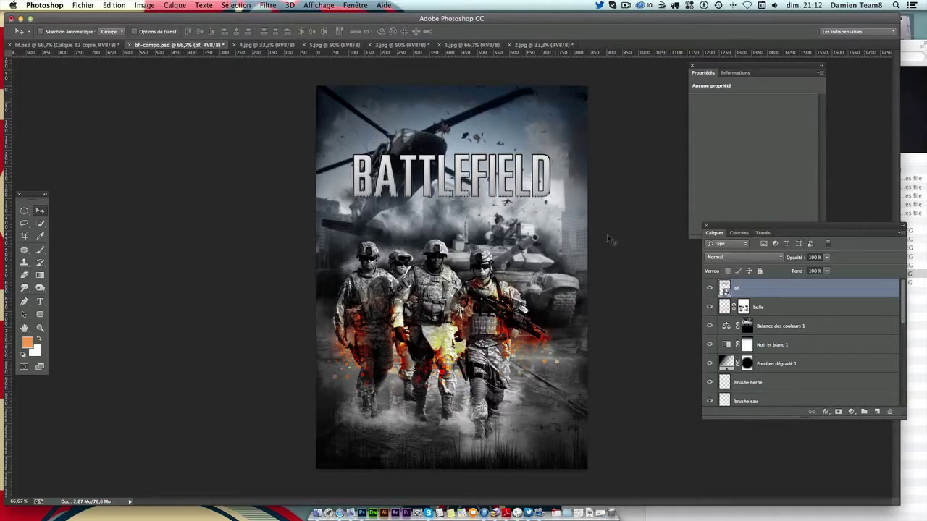
Locate the tank layer in the Layers panel and select it
{"action": "scroll", "coordinate": [742, 358], "scroll_direction": "down", "scroll_amount": 3}
{"action": "scroll", "coordinate": [742, 358], "scroll_direction": "down", "scroll_amount": 2}
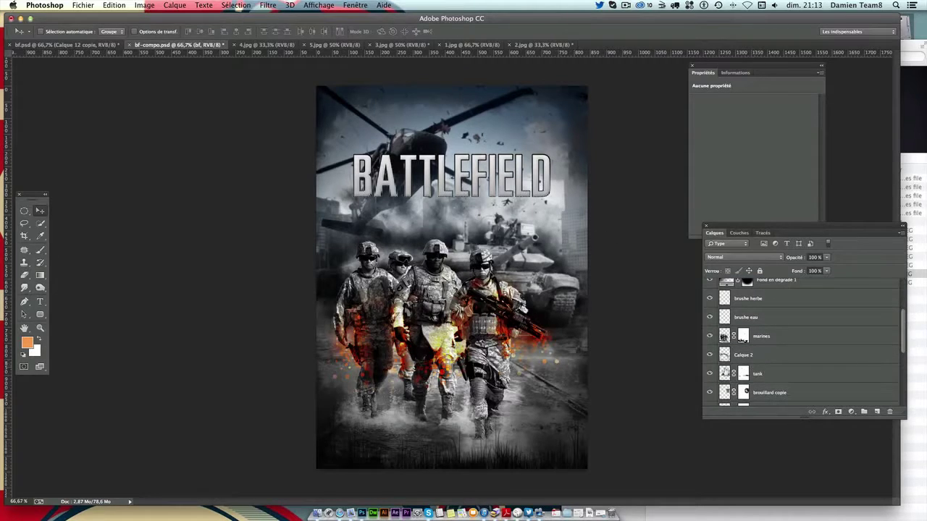
{"action": "left_click", "coordinate": [708, 374]}
{"action": "left_click", "coordinate": [708, 373]}
{"action": "left_click", "coordinate": [757, 373]}
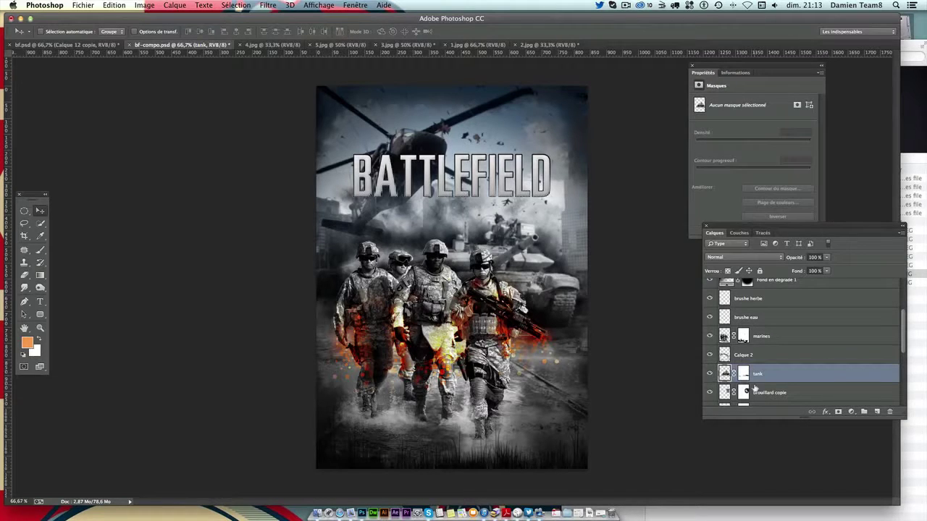
Apply Levels to the tank layer with input levels 14, 0.87 and 241
{"action": "key", "text": "ctrl+l"}
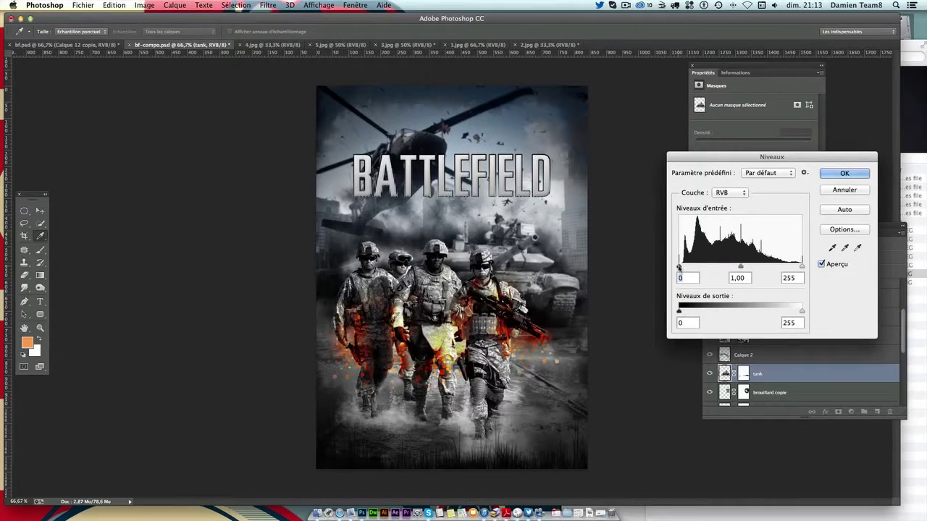
{"action": "left_click_drag", "start_coordinate": [679, 266], "coordinate": [686, 266]}
{"action": "left_click_drag", "start_coordinate": [801, 266], "coordinate": [795, 266]}
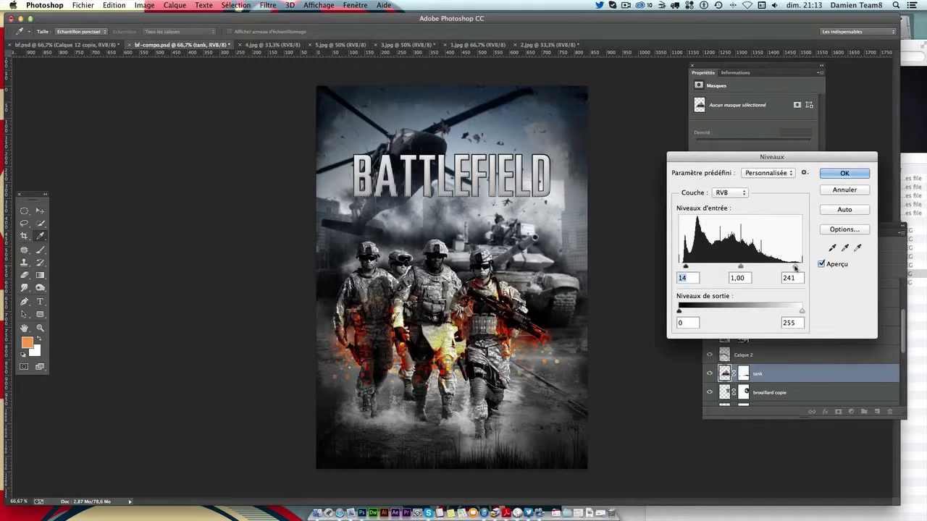
{"action": "left_click_drag", "start_coordinate": [795, 266], "coordinate": [747, 266]}
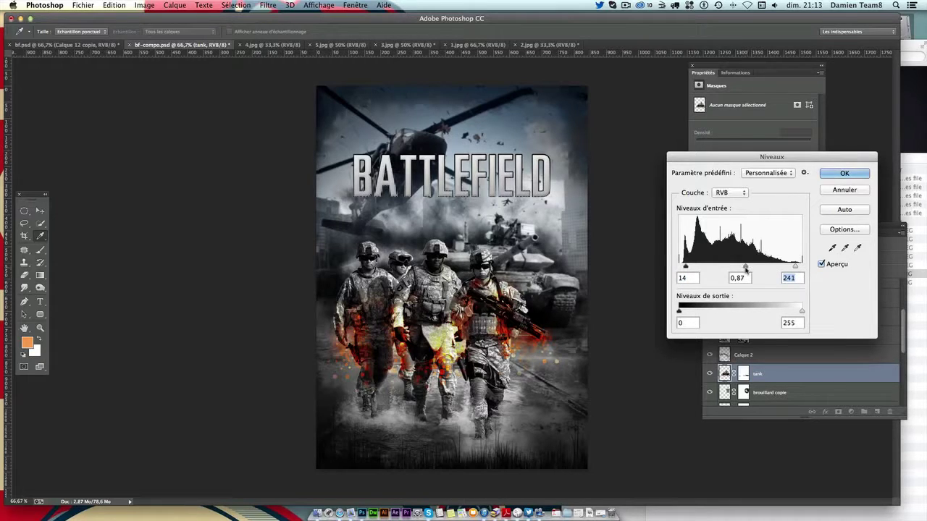
{"action": "left_click_drag", "start_coordinate": [747, 267], "coordinate": [748, 267]}
{"action": "key", "text": "Return"}
Undo and redo to compare the tank before and after the Levels correction
{"action": "key", "text": "v"}
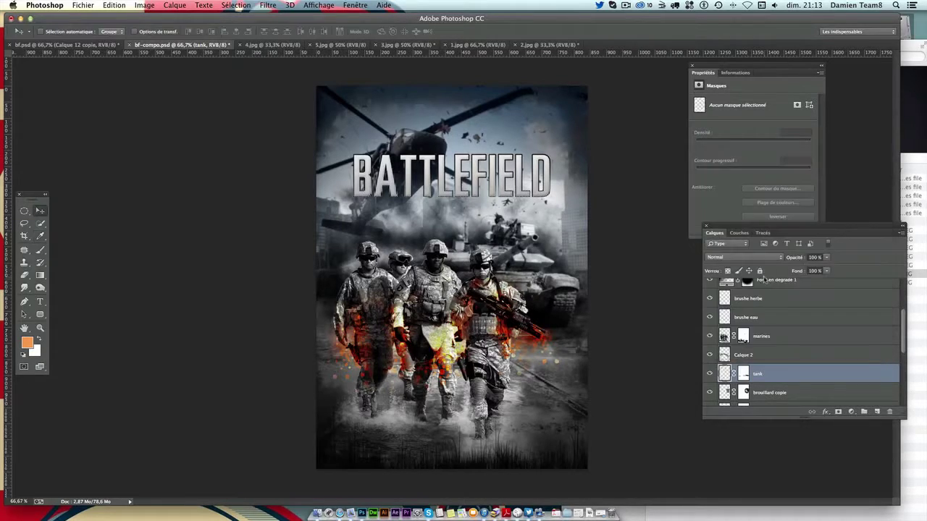
{"action": "key", "text": "ctrl+z"}
{"action": "key", "text": "ctrl+z"}
{"action": "key", "text": "ctrl+z"}
{"action": "key", "text": "ctrl+z"}
{"action": "key", "text": "ctrl+z"}
{"action": "key", "text": "ctrl+z"}
{"action": "key", "text": "ctrl+z"}
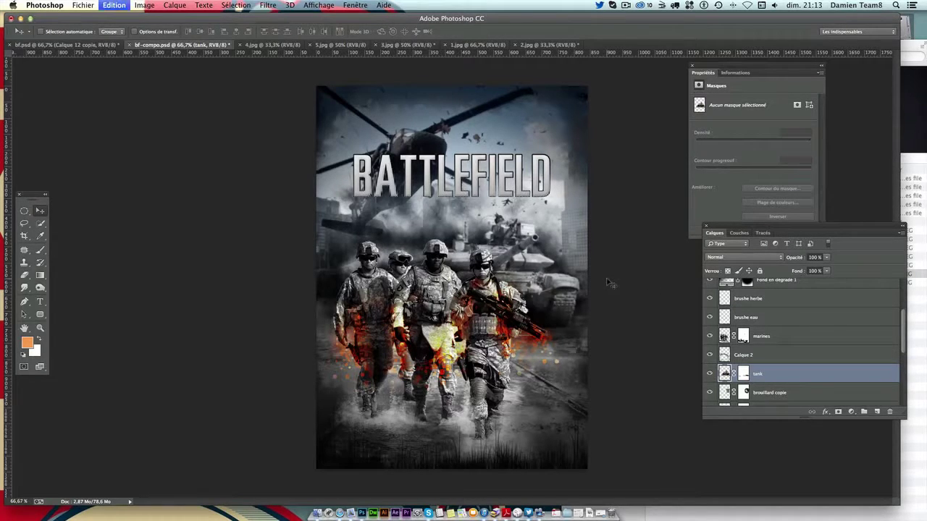
{"action": "key", "text": "ctrl+z"}
{"action": "scroll", "coordinate": [734, 354], "scroll_direction": "down", "scroll_amount": 3}
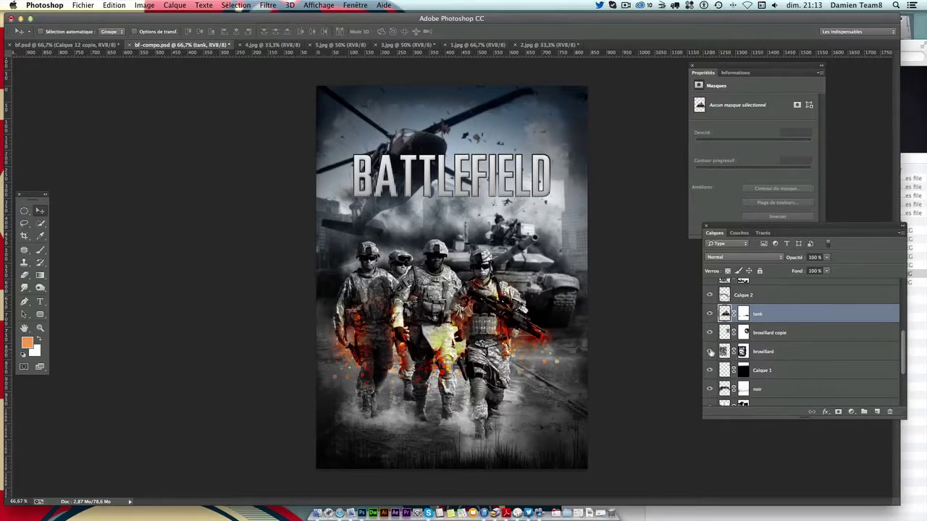
{"action": "scroll", "coordinate": [724, 354], "scroll_direction": "up", "scroll_amount": 2}
Pick the ville layer from the canvas and apply Levels of 17, 0.85 and 243
{"action": "right_click", "coordinate": [578, 255]}
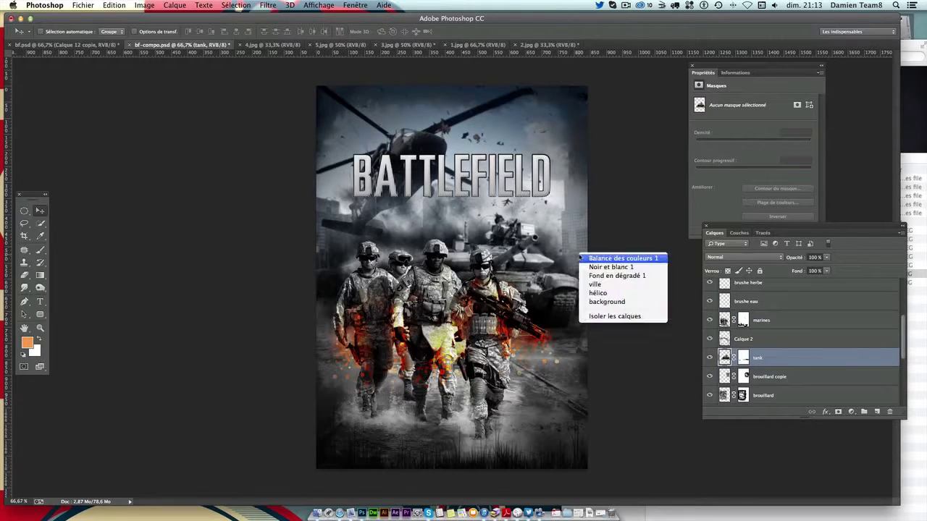
{"action": "left_click", "coordinate": [616, 284]}
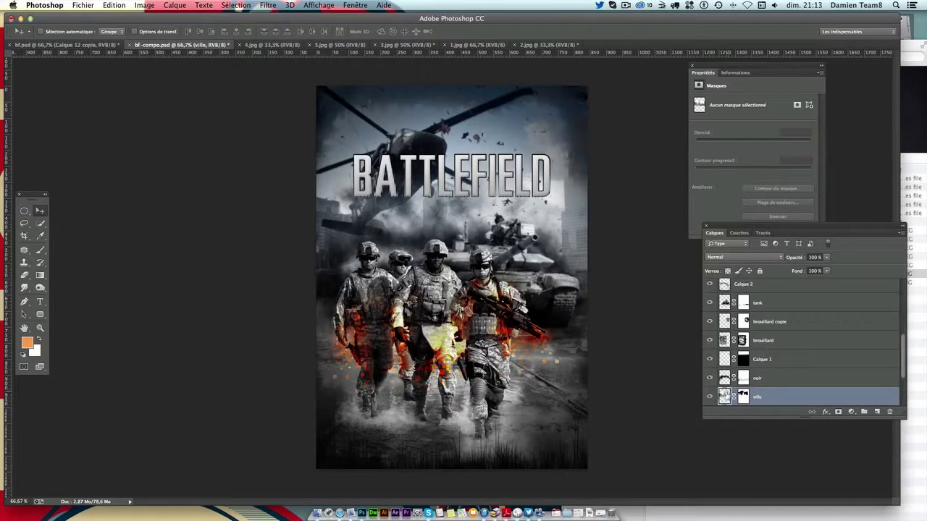
{"action": "key", "text": "ctrl+l"}
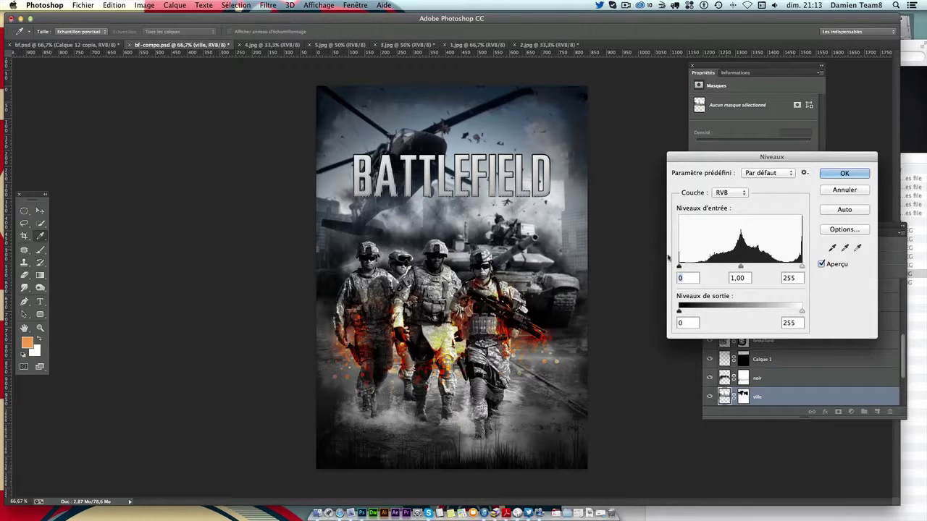
{"action": "left_click_drag", "start_coordinate": [679, 267], "coordinate": [686, 266]}
{"action": "left_click_drag", "start_coordinate": [744, 267], "coordinate": [796, 268]}
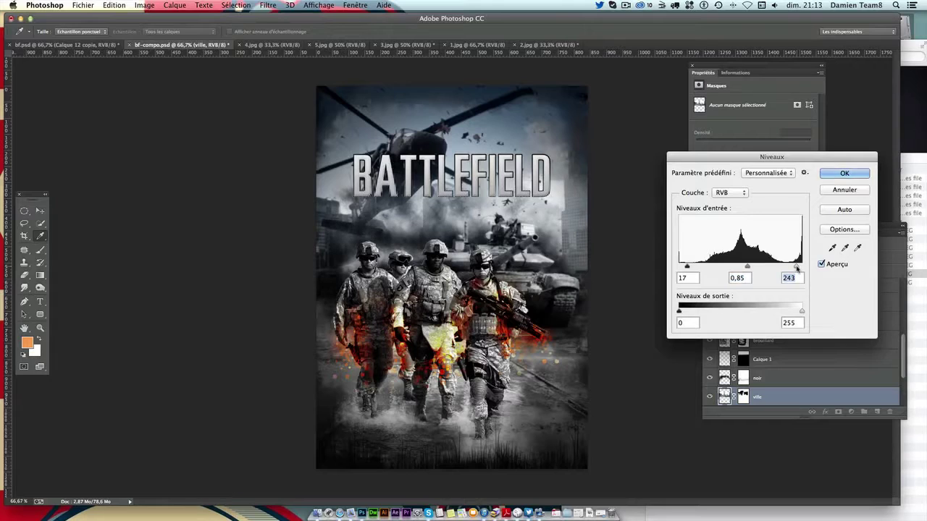
{"action": "key", "text": "Return"}
{"action": "key", "text": "v"}
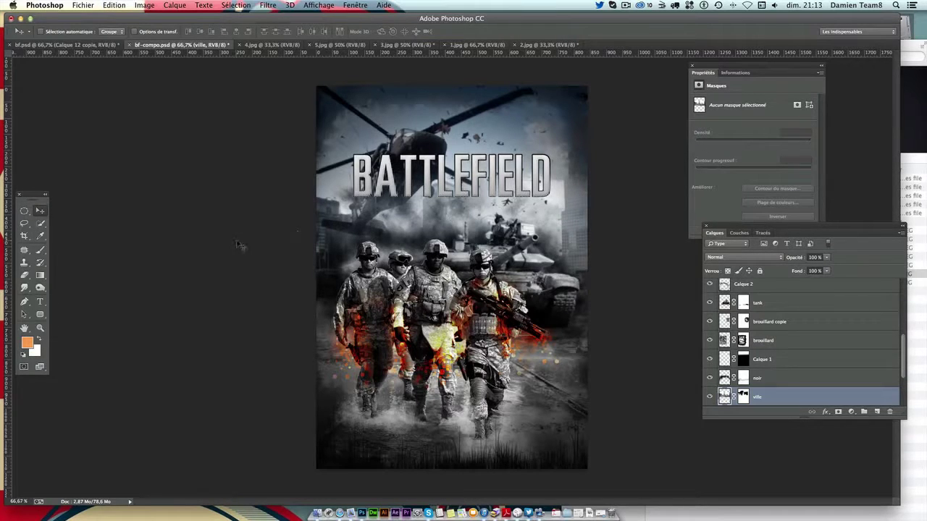
Add a new empty layer above the bf logo and select the Brush tool
{"action": "scroll", "coordinate": [833, 347], "scroll_direction": "up", "scroll_amount": 10}
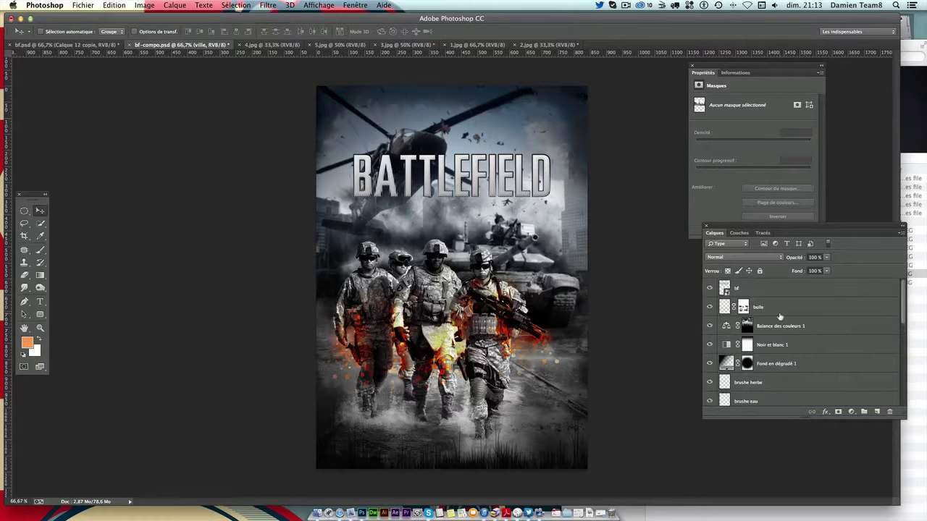
{"action": "left_click", "coordinate": [787, 296]}
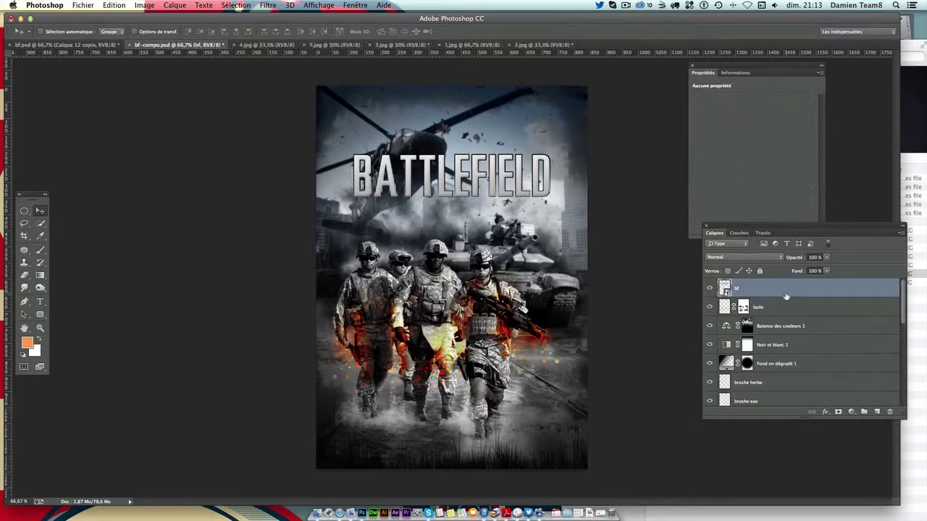
{"action": "left_click", "coordinate": [876, 412]}
{"action": "key", "text": "b"}
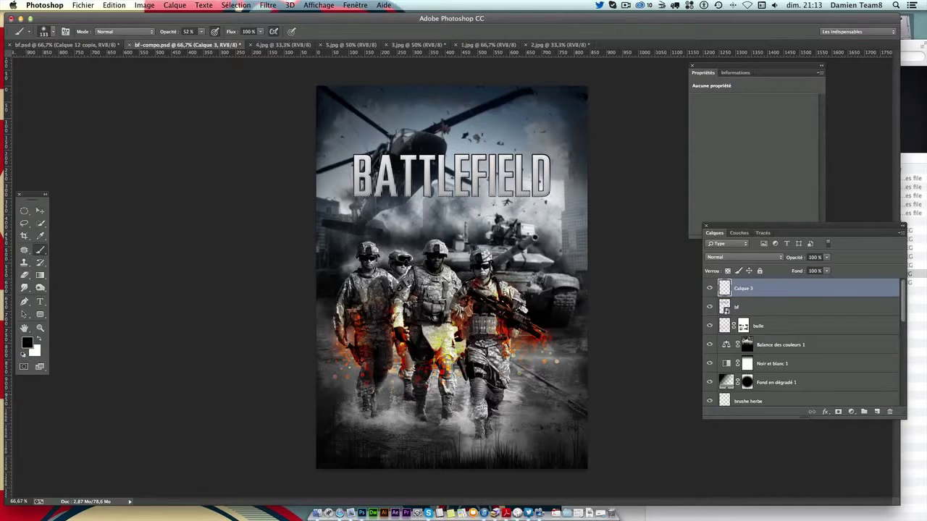
Browse the brush preset picker and its library options menu
{"action": "left_click", "coordinate": [47, 32]}
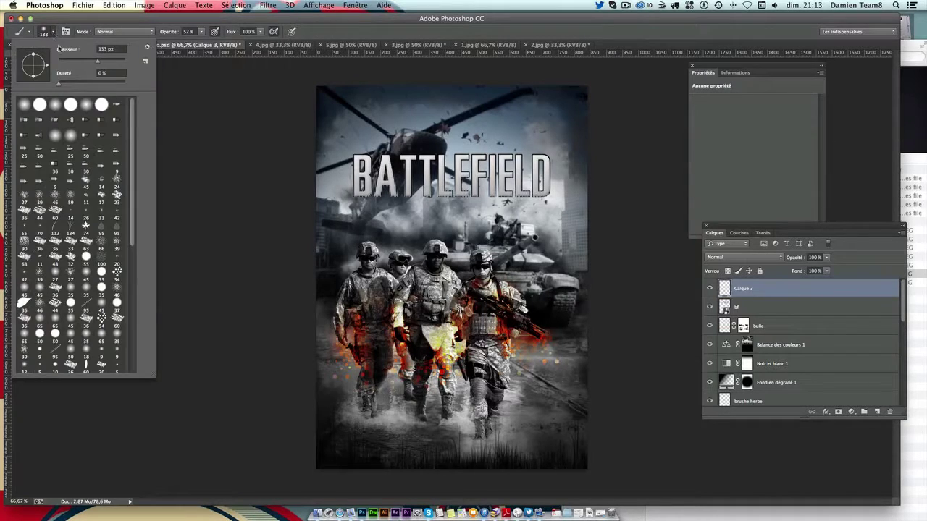
{"action": "left_click", "coordinate": [147, 46]}
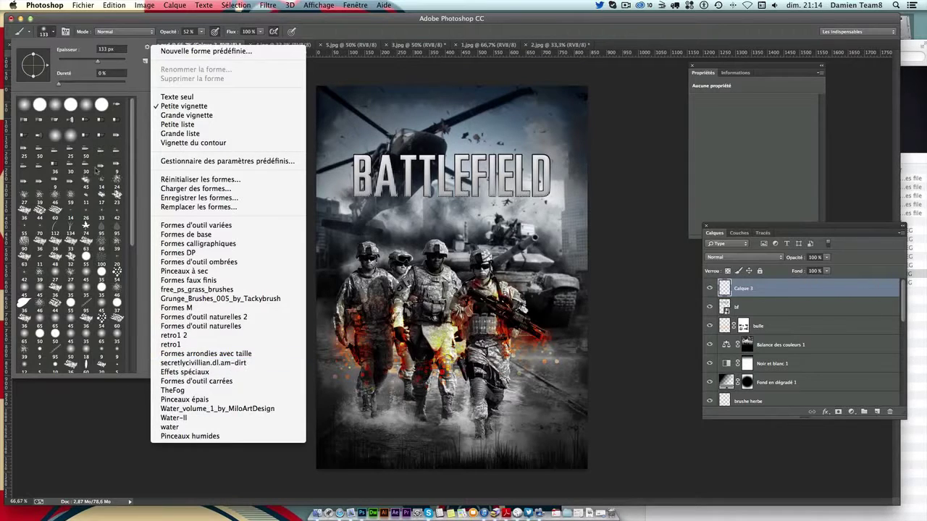
{"action": "left_click", "coordinate": [116, 95]}
{"action": "scroll", "coordinate": [112, 232], "scroll_direction": "down", "scroll_amount": 3}
{"action": "scroll", "coordinate": [113, 239], "scroll_direction": "down", "scroll_amount": 5}
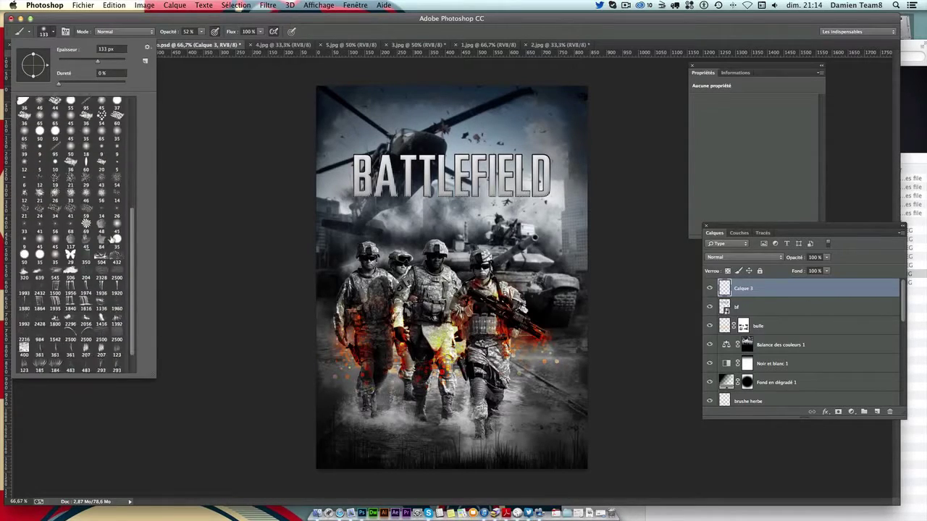
{"action": "scroll", "coordinate": [113, 243], "scroll_direction": "down", "scroll_amount": 3}
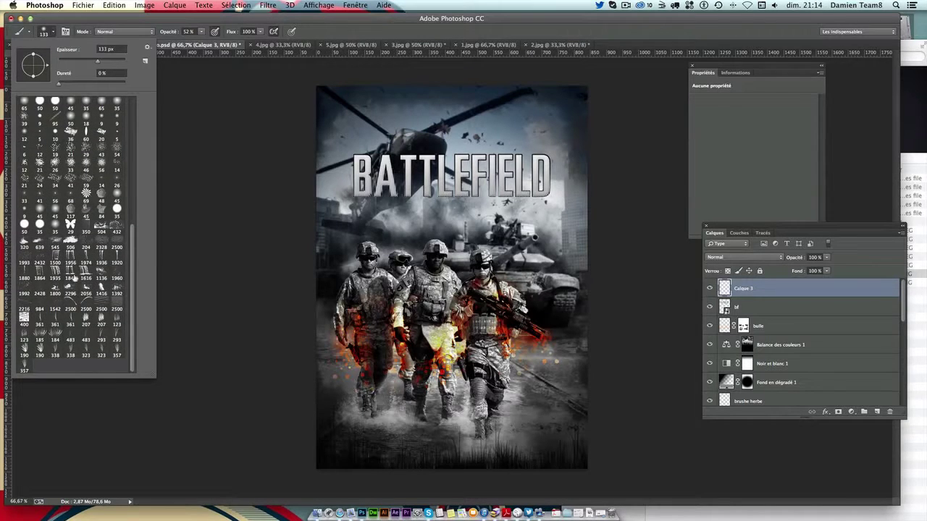
{"action": "scroll", "coordinate": [74, 279], "scroll_direction": "up", "scroll_amount": 4}
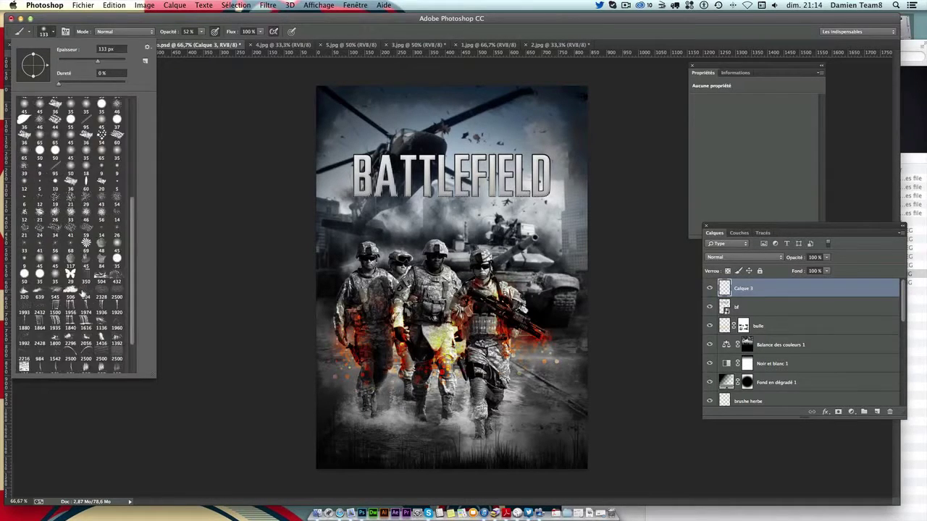
{"action": "scroll", "coordinate": [74, 278], "scroll_direction": "down", "scroll_amount": 4}
Append the Grunge_Brushes_005_by_Tackybrush set and choose the 312 px grunge brush
{"action": "left_click", "coordinate": [147, 48]}
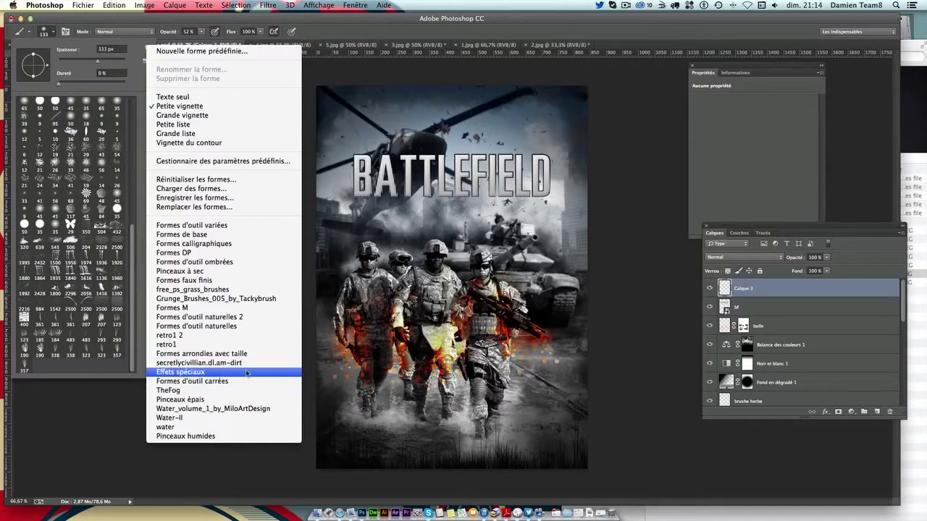
{"action": "left_click", "coordinate": [251, 298]}
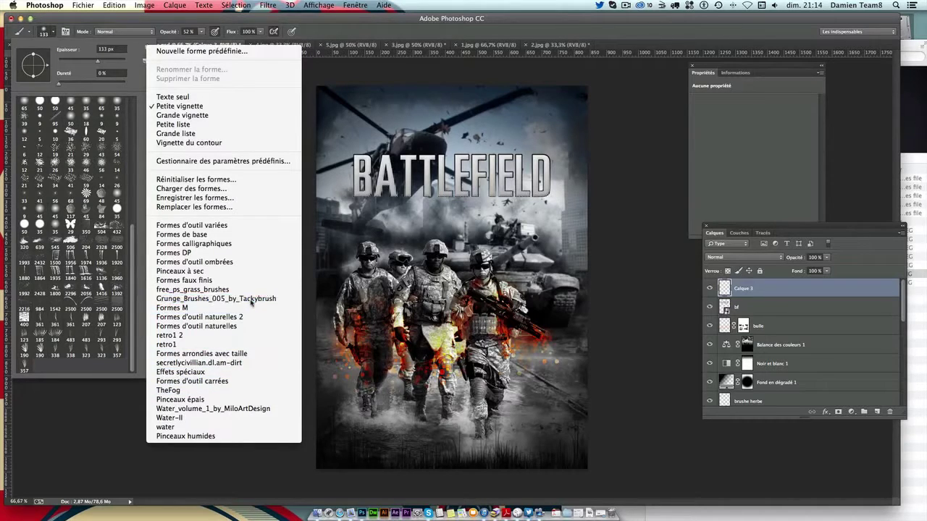
{"action": "left_click", "coordinate": [447, 178]}
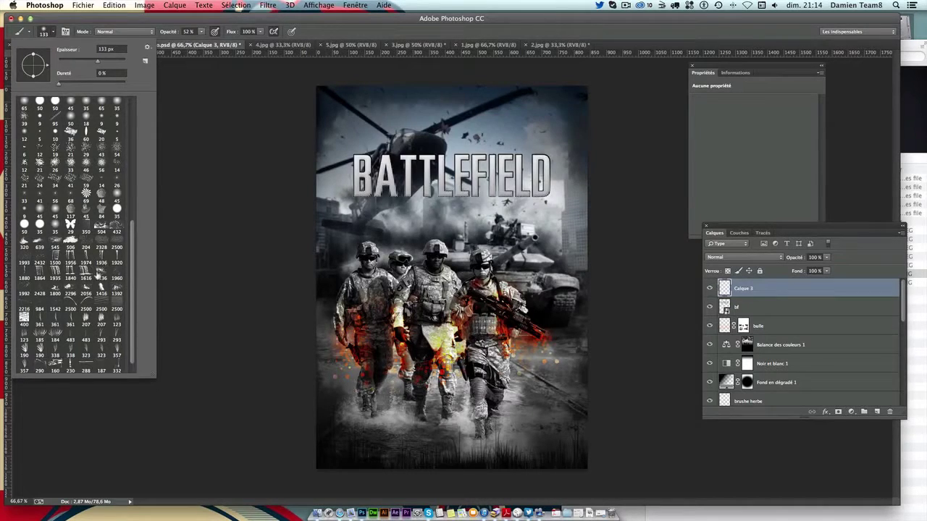
{"action": "scroll", "coordinate": [102, 283], "scroll_direction": "down", "scroll_amount": 1}
{"action": "left_click", "coordinate": [86, 369]}
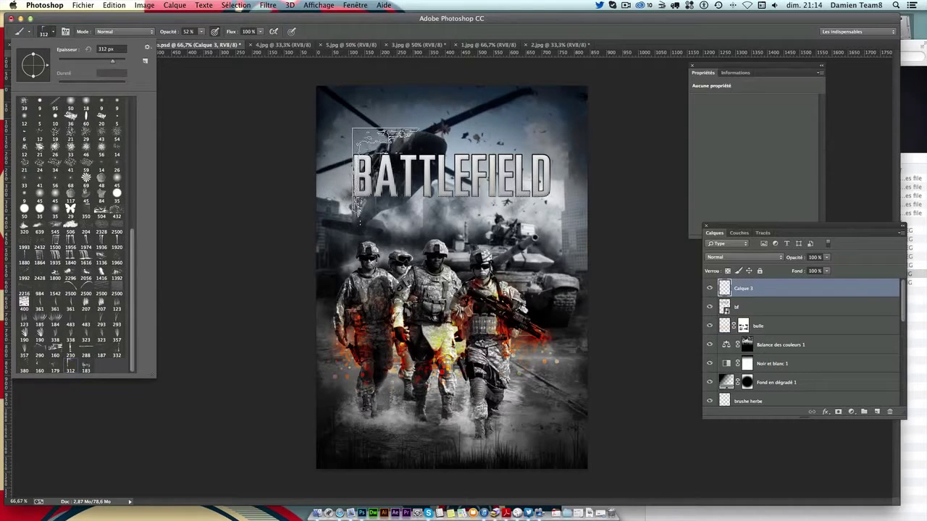
Try the 288 px debris brush, set opacity to 100% and size to 127 px
{"action": "left_click", "coordinate": [333, 173]}
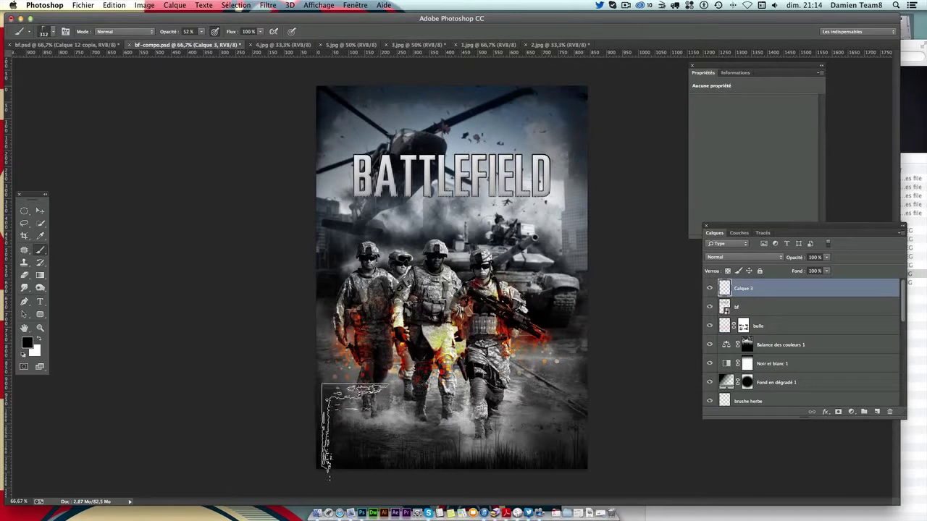
{"action": "left_click", "coordinate": [53, 32]}
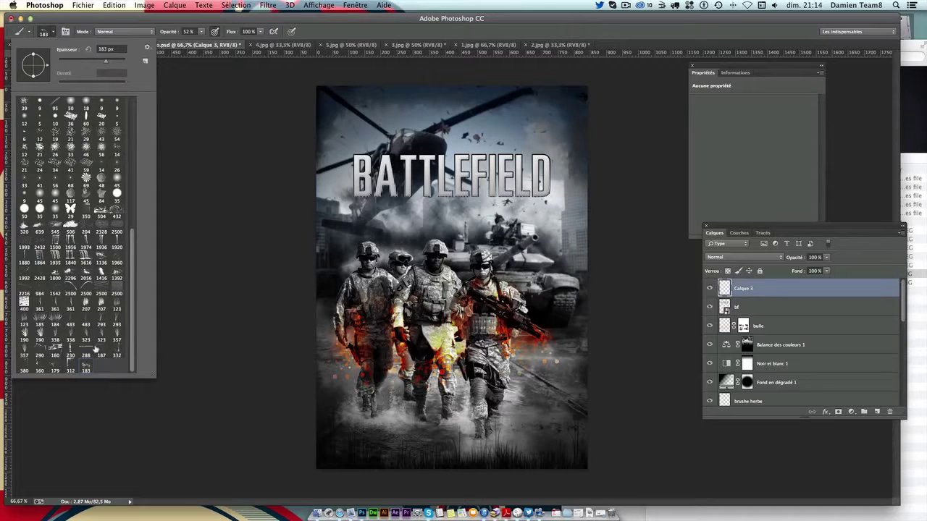
{"action": "left_click", "coordinate": [91, 349]}
{"action": "left_click", "coordinate": [583, 77]}
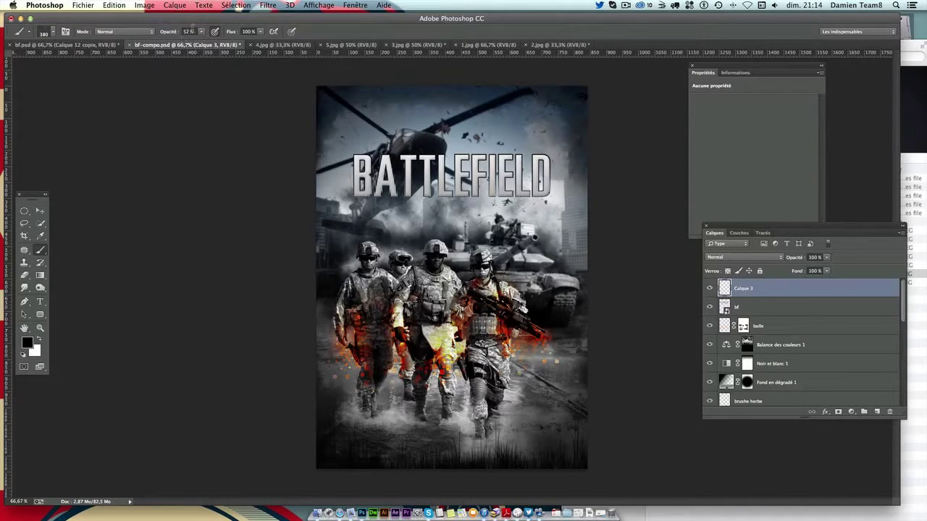
{"action": "left_click", "coordinate": [201, 32]}
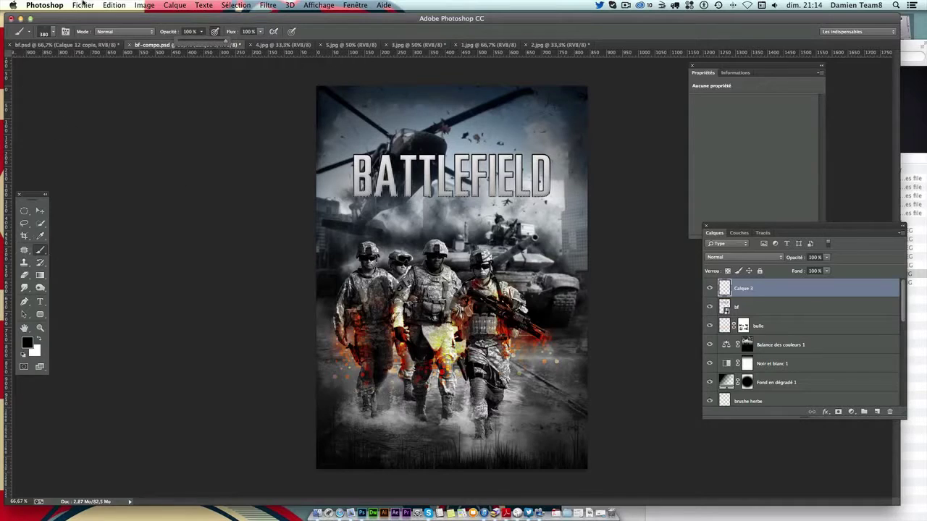
{"action": "left_click", "coordinate": [51, 33]}
{"action": "left_click_drag", "start_coordinate": [110, 62], "coordinate": [103, 64]}
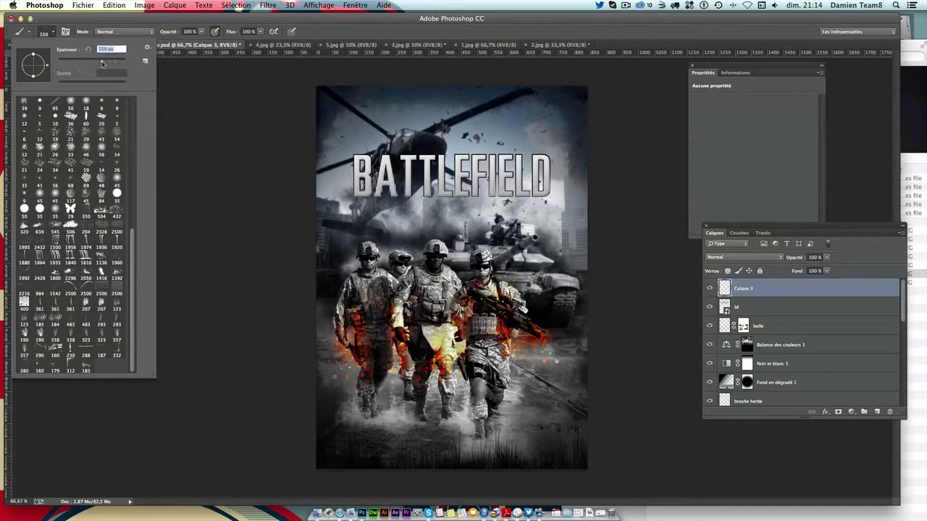
{"action": "type", "text": "127"}
{"action": "key", "text": "Return"}
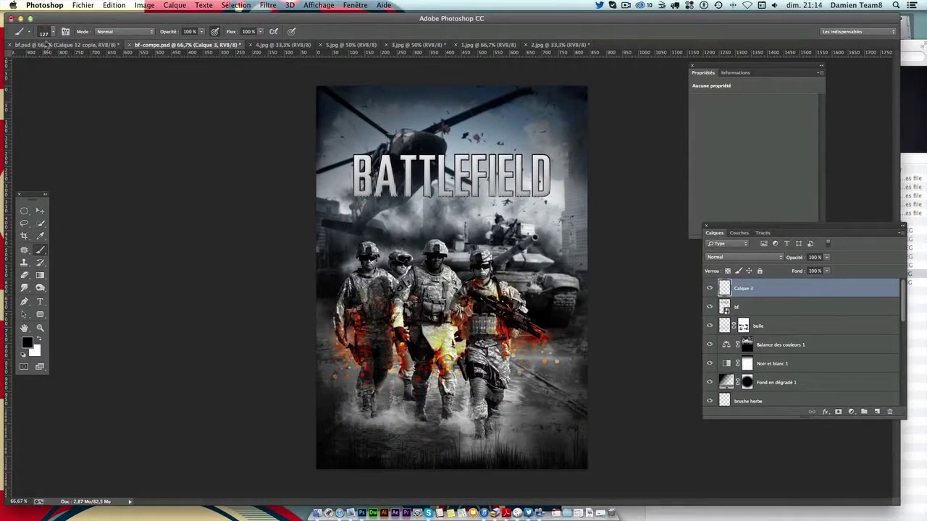
Stamp debris around the BATTLEFIELD title with the 179 px debris brush
{"action": "left_click", "coordinate": [52, 32]}
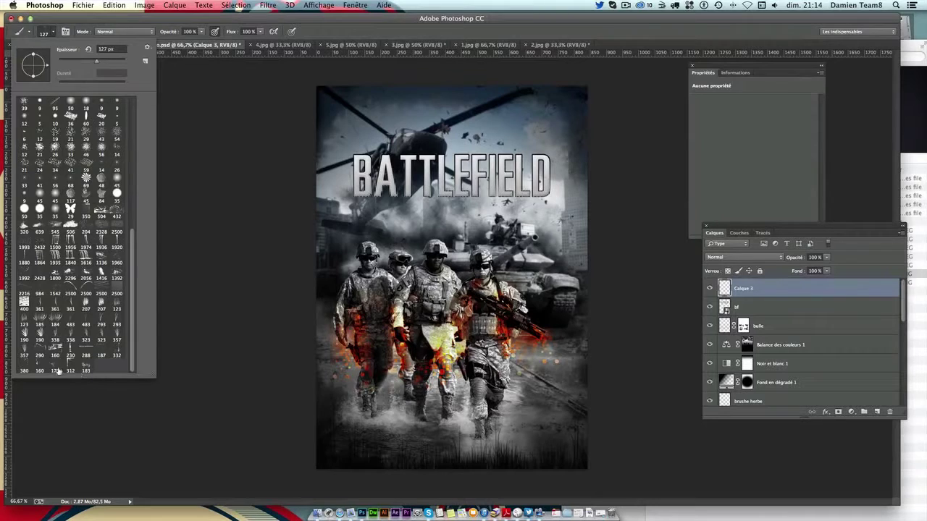
{"action": "left_click", "coordinate": [57, 371]}
{"action": "left_click", "coordinate": [361, 401]}
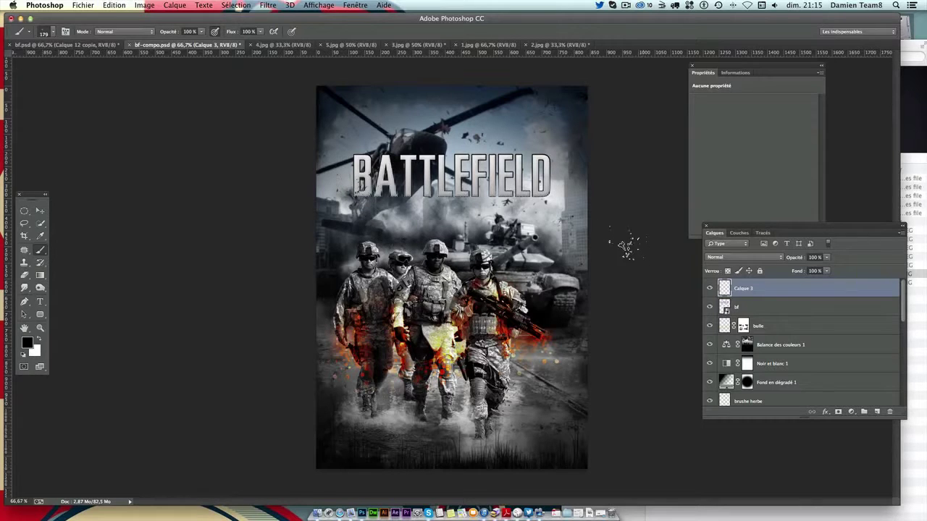
{"action": "left_click", "coordinate": [548, 196]}
{"action": "left_click", "coordinate": [336, 191]}
{"action": "left_click", "coordinate": [550, 158]}
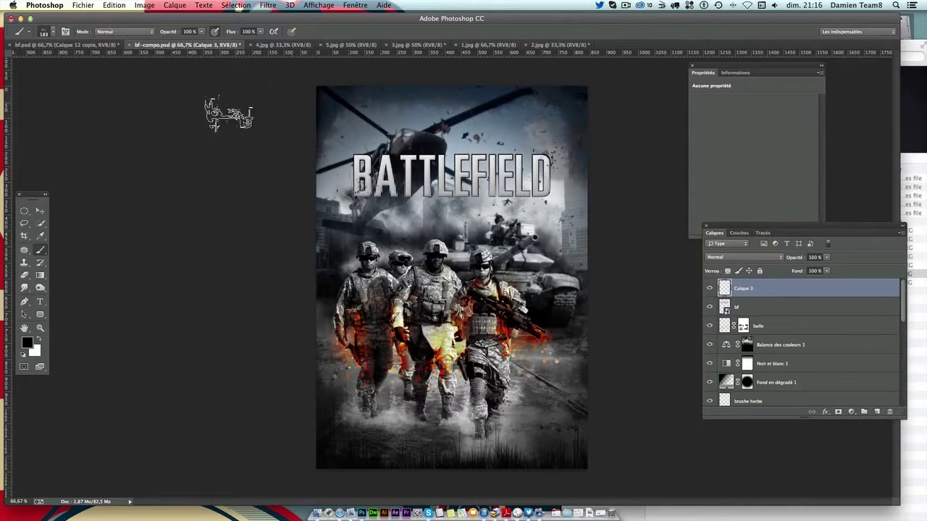
{"action": "left_click", "coordinate": [52, 33]}
{"action": "left_click", "coordinate": [148, 47]}
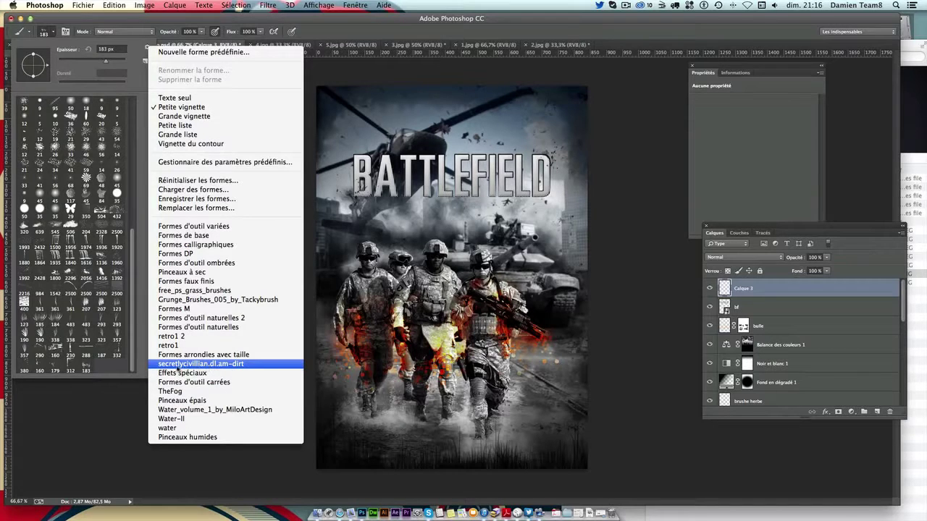
Append the secretlycivillian.dl.am-dirt set and size the 2465 dirt brush to about 383 px
{"action": "left_click", "coordinate": [204, 364]}
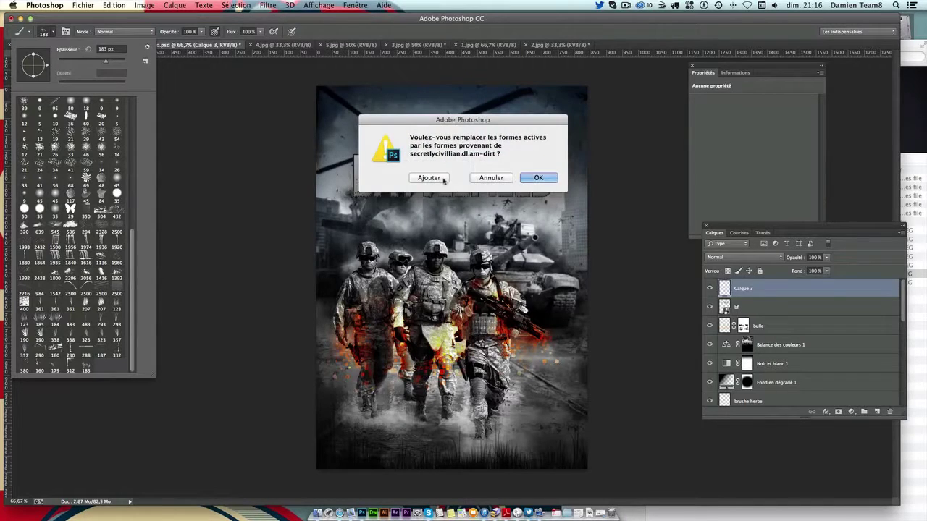
{"action": "left_click", "coordinate": [374, 178]}
{"action": "scroll", "coordinate": [115, 300], "scroll_direction": "down", "scroll_amount": 1}
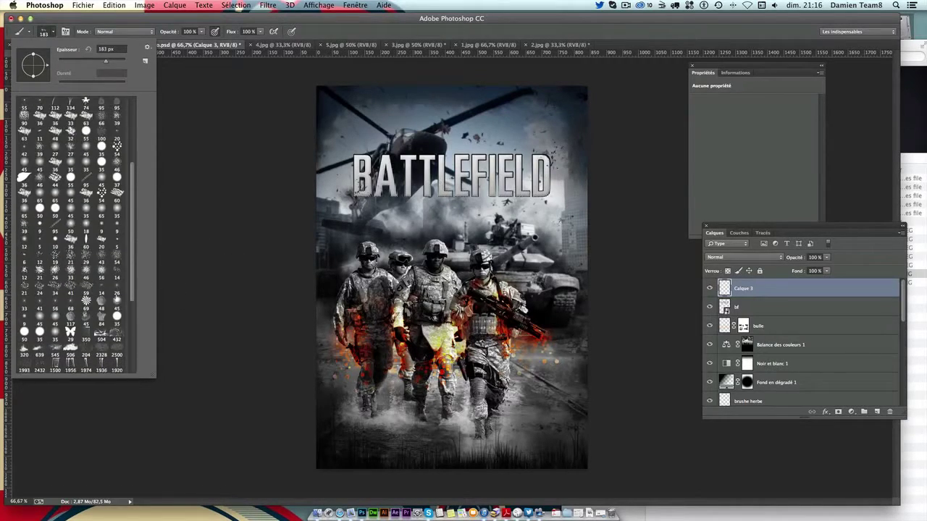
{"action": "scroll", "coordinate": [114, 299], "scroll_direction": "down", "scroll_amount": 1}
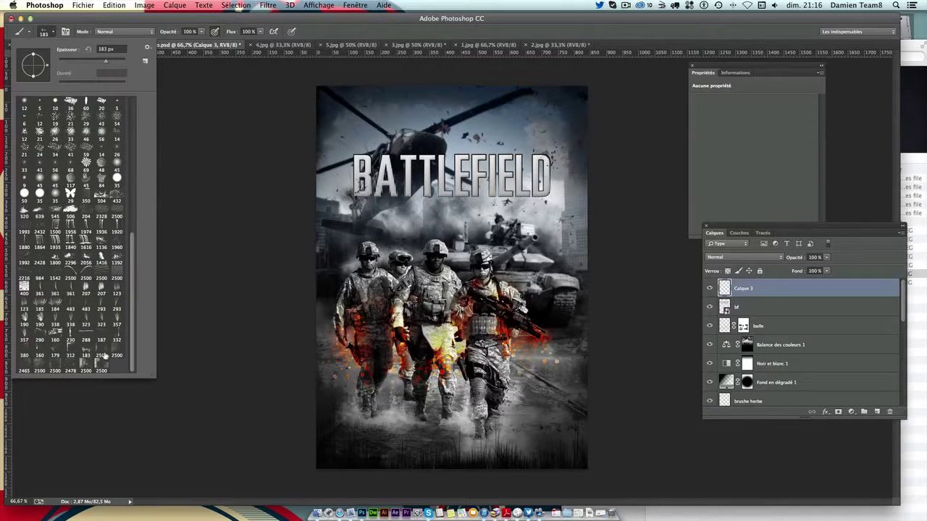
{"action": "left_click", "coordinate": [24, 370]}
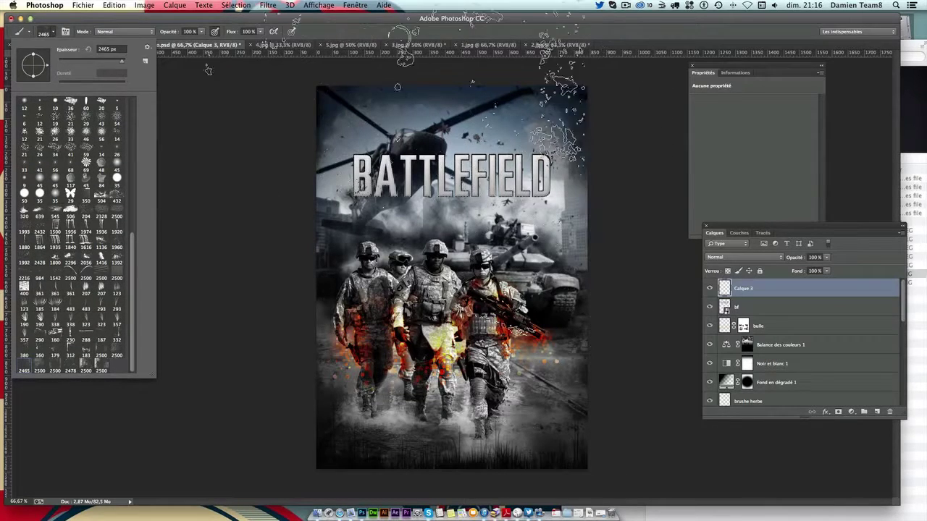
{"action": "left_click", "coordinate": [108, 64]}
{"action": "left_click_drag", "start_coordinate": [114, 63], "coordinate": [344, 135]}
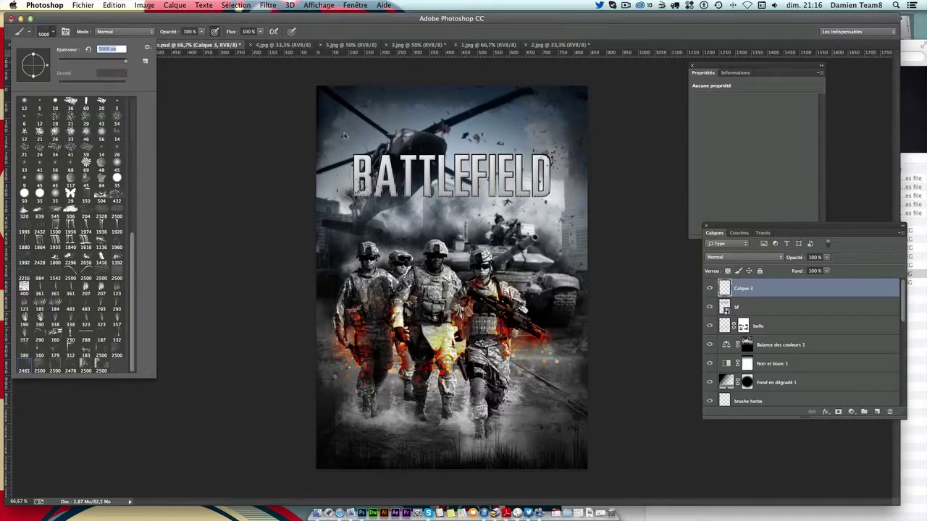
{"action": "left_click", "coordinate": [114, 64]}
{"action": "key", "text": "Return"}
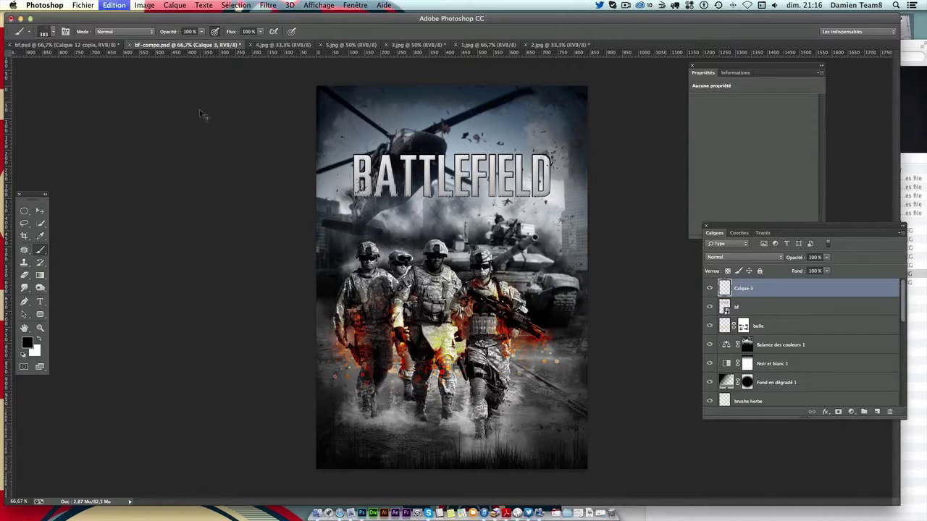
{"action": "left_click", "coordinate": [52, 31]}
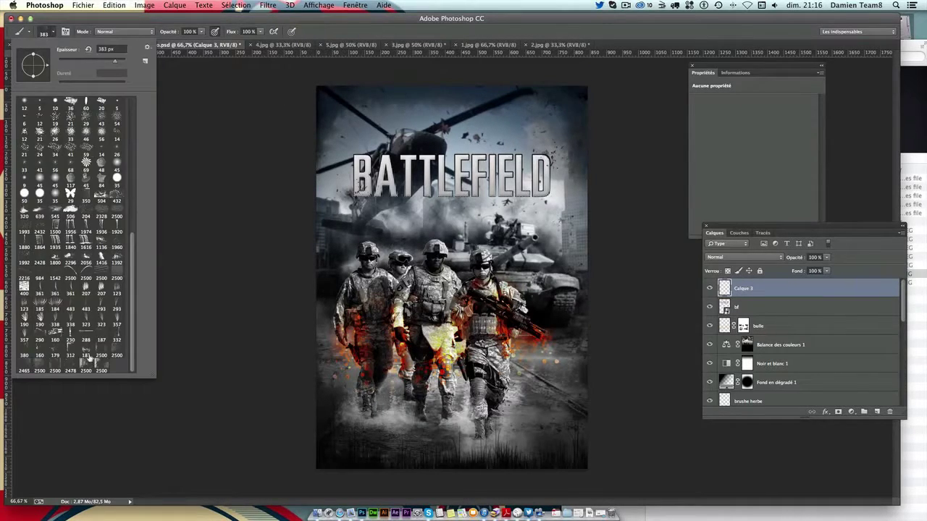
Try the 2465 and 2500 px dirt brushes resized to about 340 and 268 px
{"action": "left_click", "coordinate": [32, 369]}
{"action": "left_click_drag", "start_coordinate": [127, 61], "coordinate": [114, 64]}
{"action": "key", "text": "Return"}
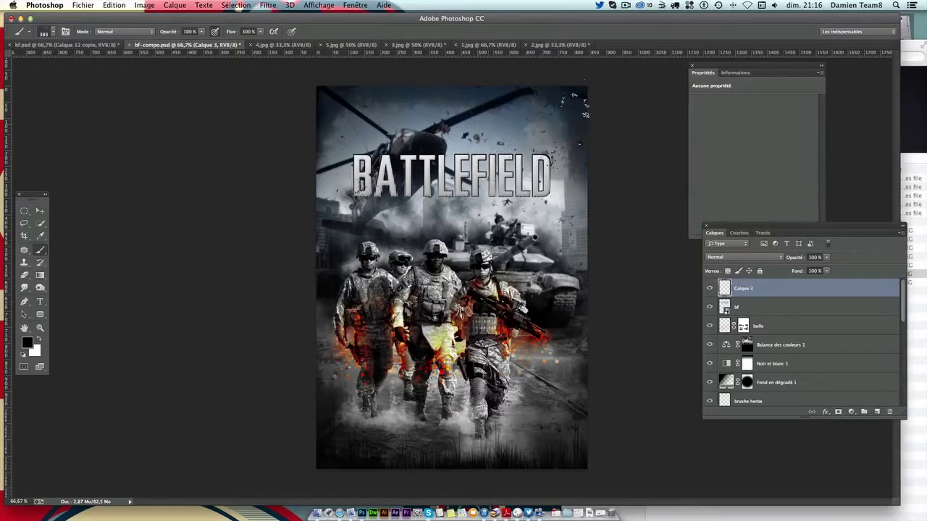
{"action": "left_click", "coordinate": [53, 33]}
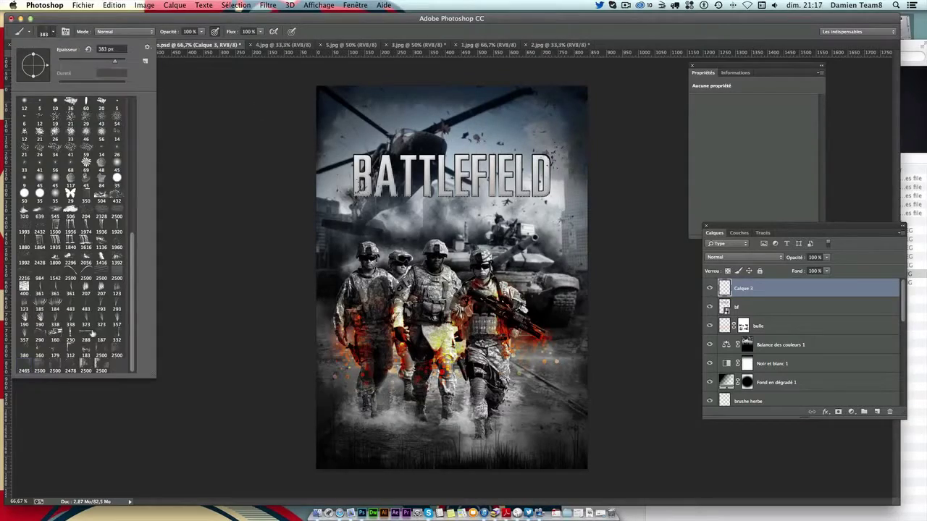
{"action": "left_click", "coordinate": [76, 368]}
{"action": "left_click_drag", "start_coordinate": [105, 61], "coordinate": [111, 61]}
{"action": "key", "text": "Return"}
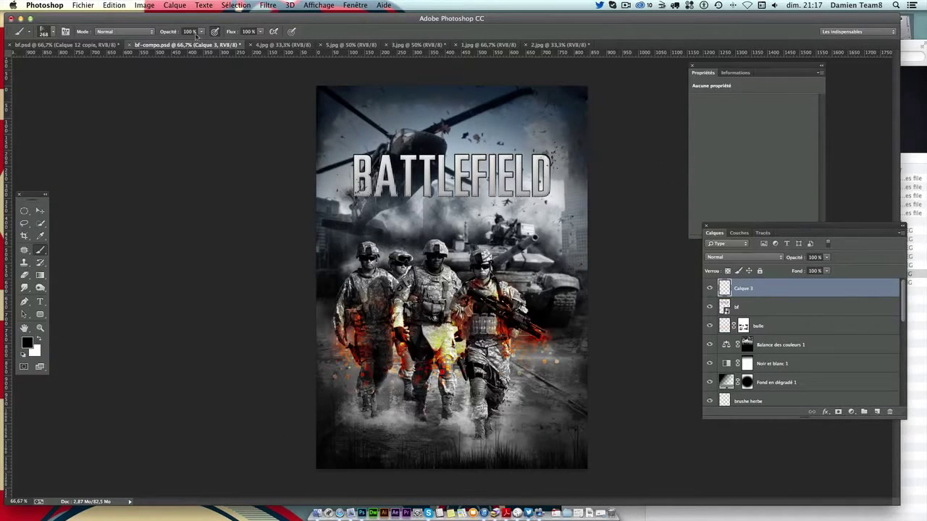
Try other dirt brushes at sizes around 202 and 297 px
{"action": "left_click", "coordinate": [53, 32]}
{"action": "left_click", "coordinate": [87, 366]}
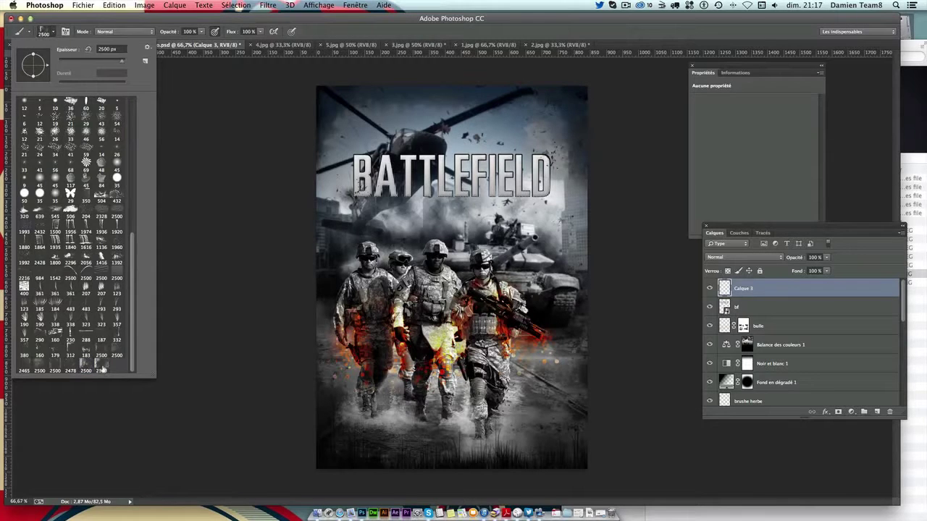
{"action": "left_click_drag", "start_coordinate": [122, 62], "coordinate": [116, 64]}
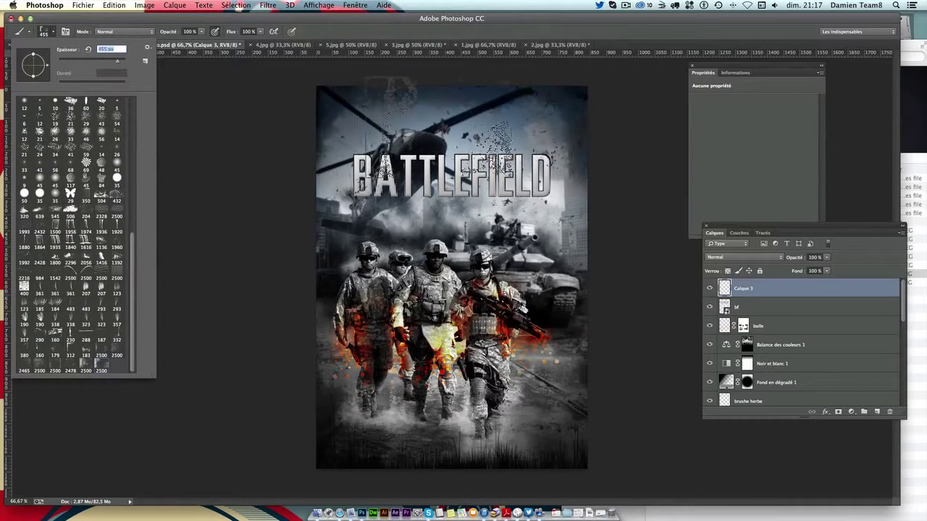
{"action": "left_click", "coordinate": [339, 138]}
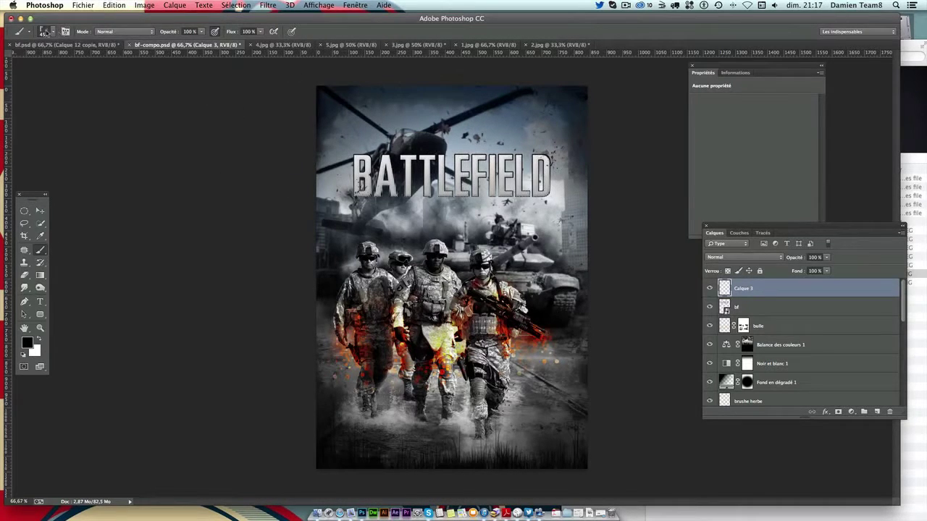
{"action": "left_click", "coordinate": [45, 33]}
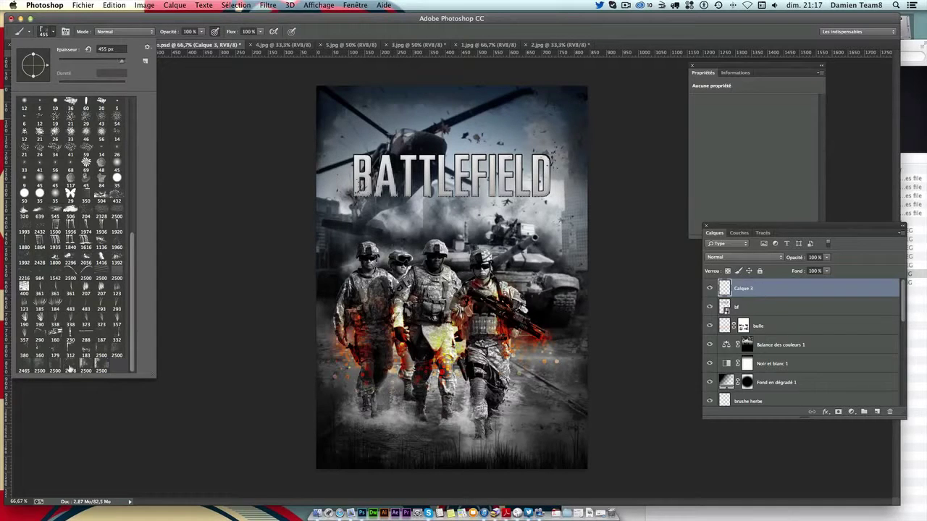
{"action": "left_click_drag", "start_coordinate": [121, 61], "coordinate": [110, 63]}
{"action": "key", "text": "Return"}
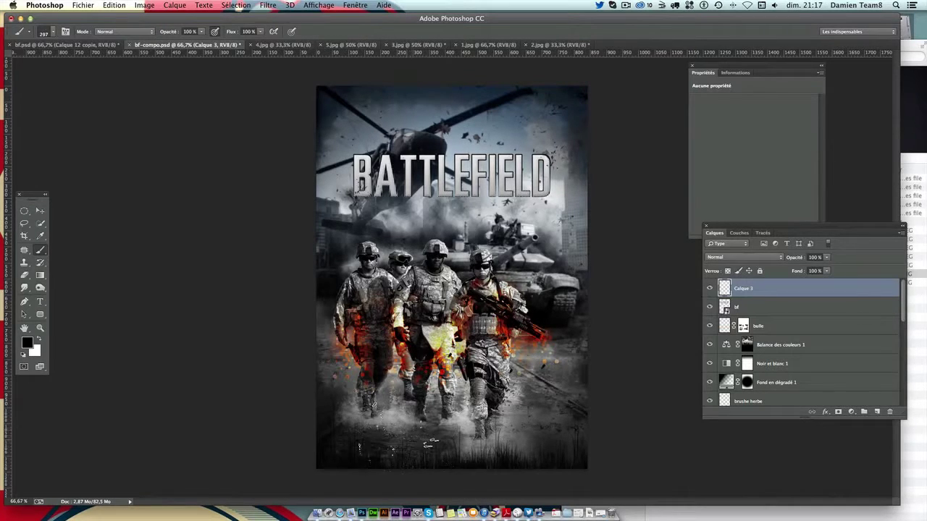
{"action": "left_click", "coordinate": [52, 32]}
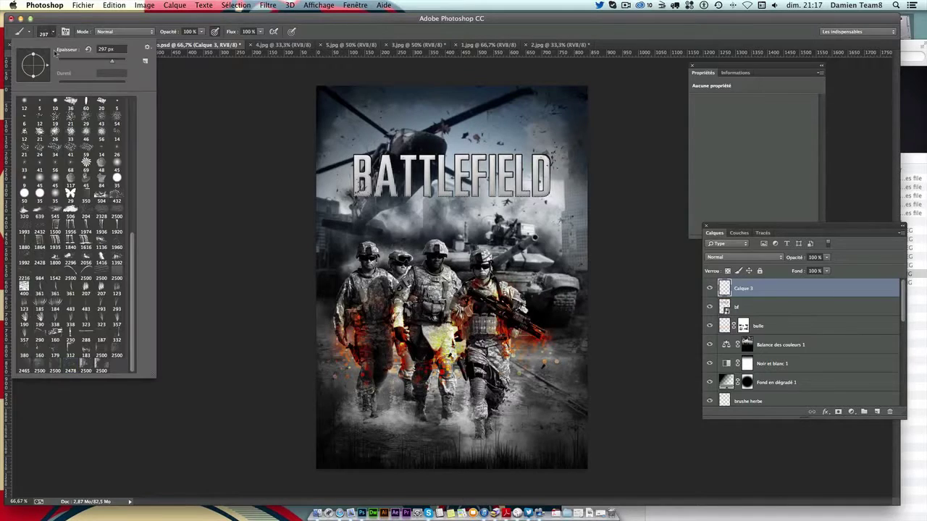
{"action": "left_click", "coordinate": [43, 368]}
{"action": "left_click_drag", "start_coordinate": [114, 62], "coordinate": [111, 63]}
{"action": "left_click", "coordinate": [323, 318]}
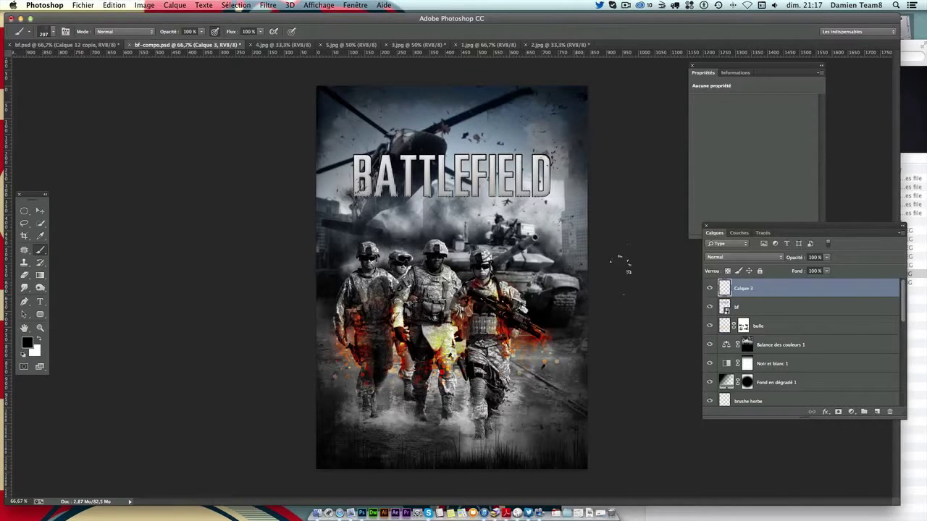
Settle on a 171 px brush size and switch to the Move tool
{"action": "left_click", "coordinate": [43, 34]}
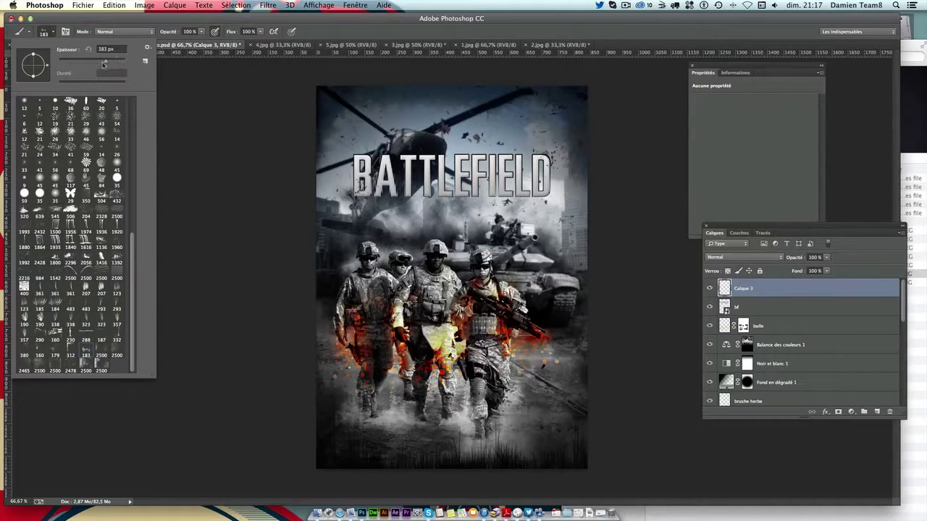
{"action": "left_click_drag", "start_coordinate": [103, 63], "coordinate": [99, 63]}
{"action": "left_click", "coordinate": [289, 170]}
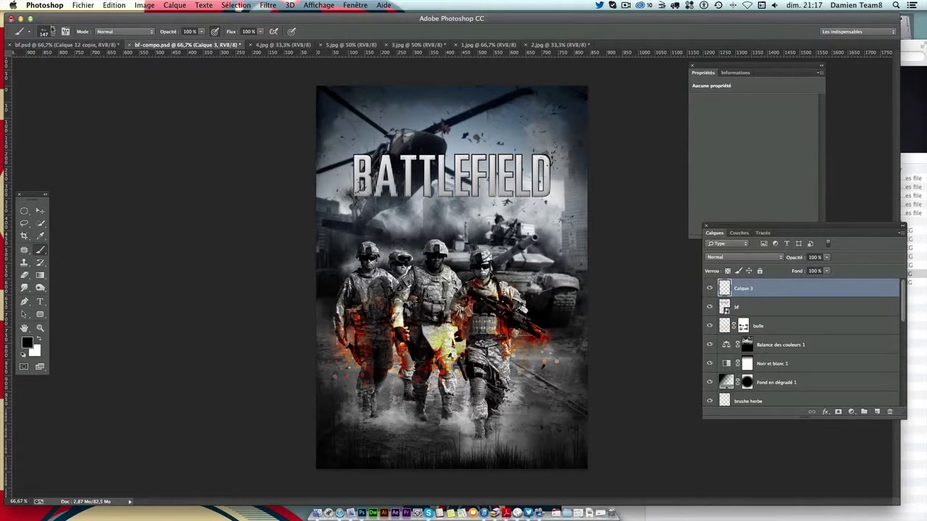
{"action": "left_click", "coordinate": [51, 31]}
{"action": "left_click", "coordinate": [40, 348]}
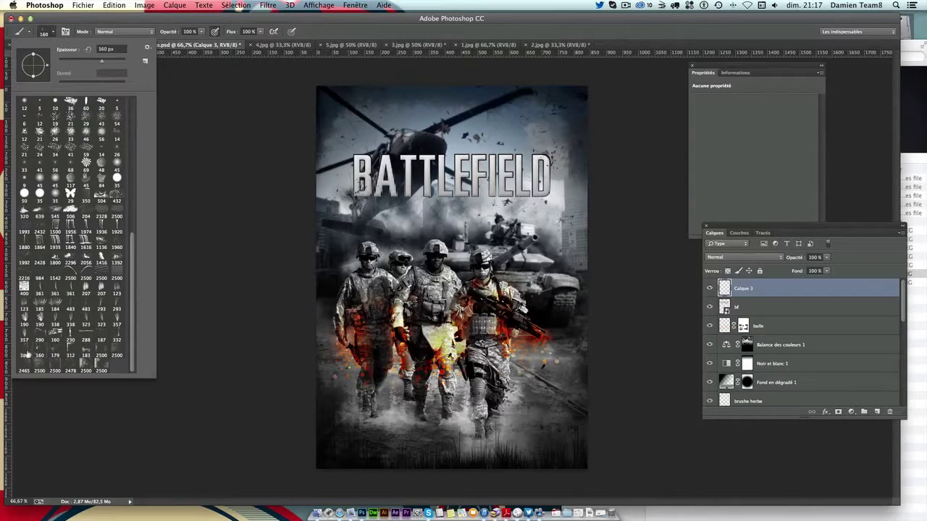
{"action": "left_click", "coordinate": [94, 64]}
{"action": "key", "text": "Return"}
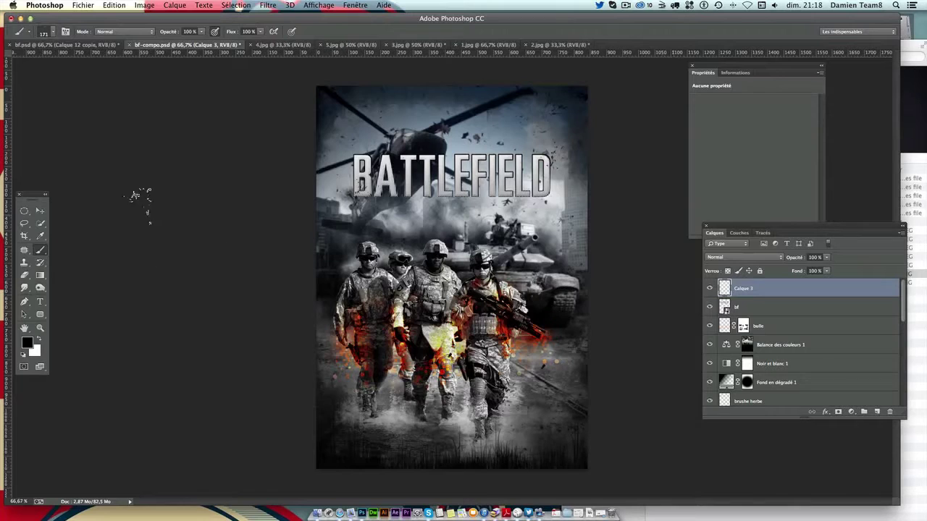
{"action": "left_click", "coordinate": [39, 212]}
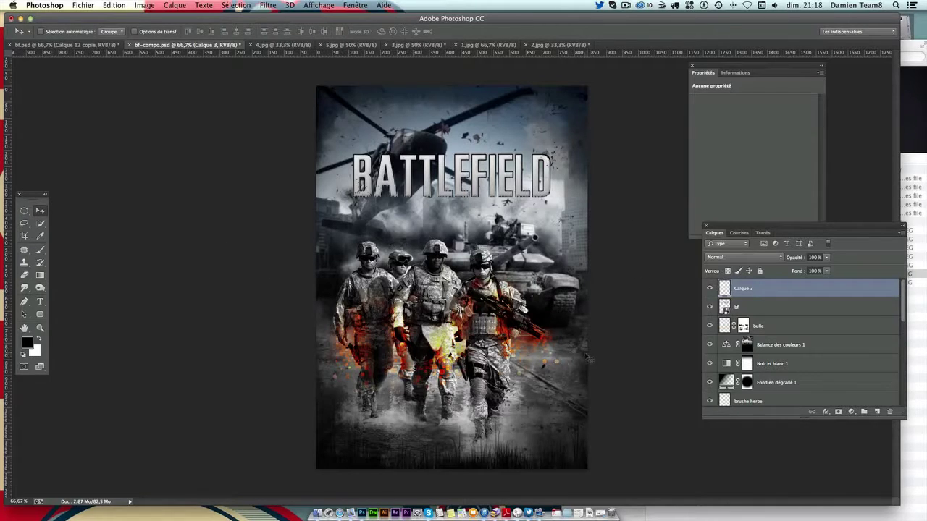
Select the sol2 ground layer, target its mask and switch to the Brush tool
{"action": "left_click", "coordinate": [506, 428], "text": "ctrl"}
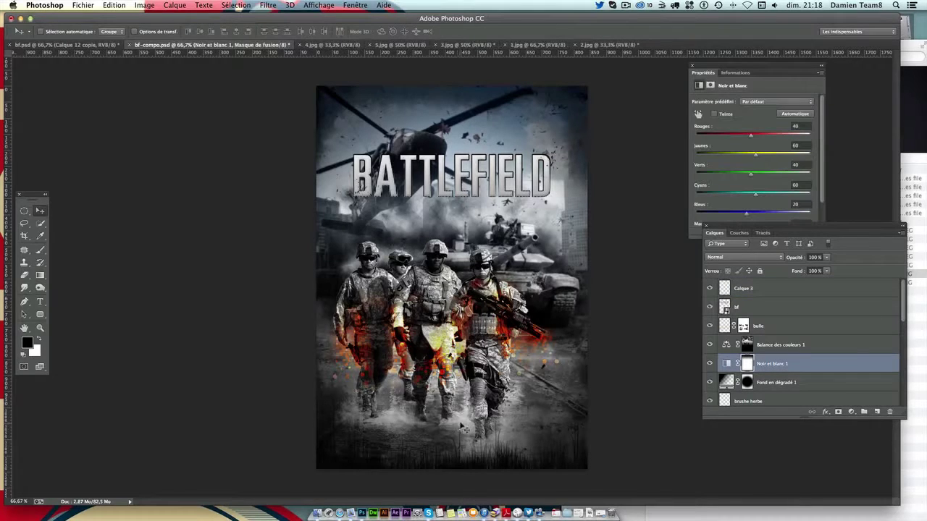
{"action": "scroll", "coordinate": [735, 390], "scroll_direction": "down", "scroll_amount": 10}
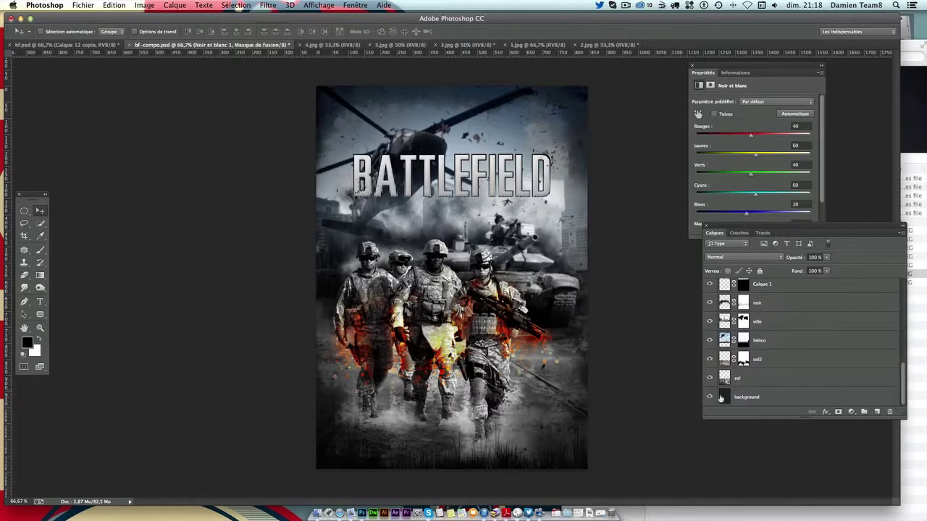
{"action": "right_click", "coordinate": [516, 413]}
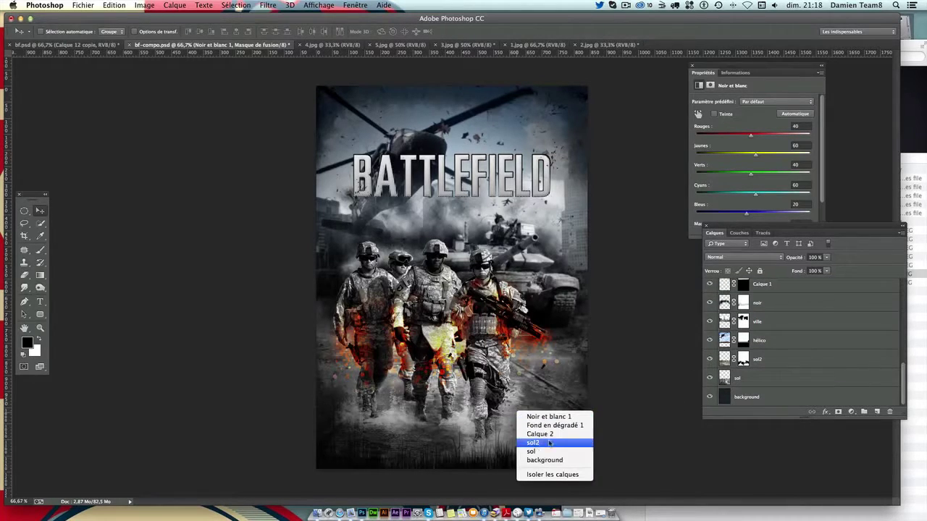
{"action": "left_click", "coordinate": [757, 359]}
{"action": "left_click", "coordinate": [709, 359]}
{"action": "left_click", "coordinate": [710, 359]}
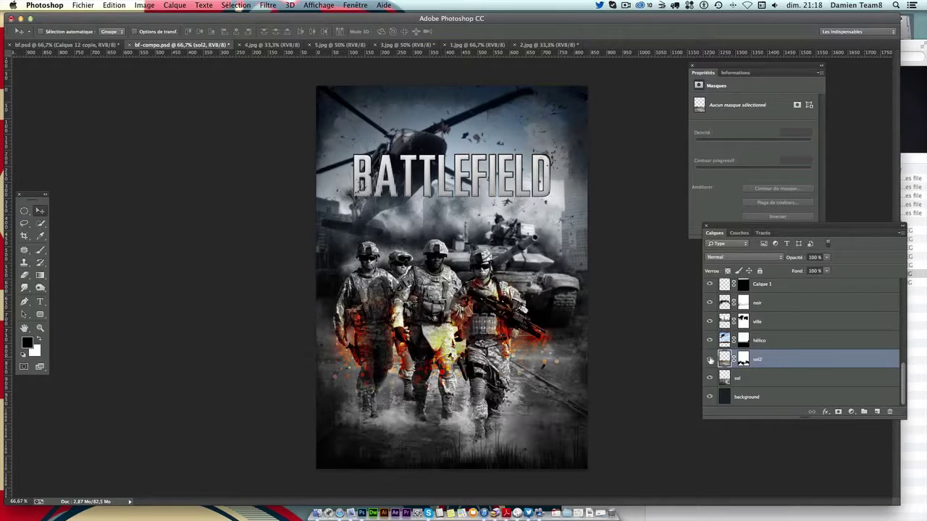
{"action": "left_click", "coordinate": [742, 359]}
{"action": "left_click", "coordinate": [41, 250]}
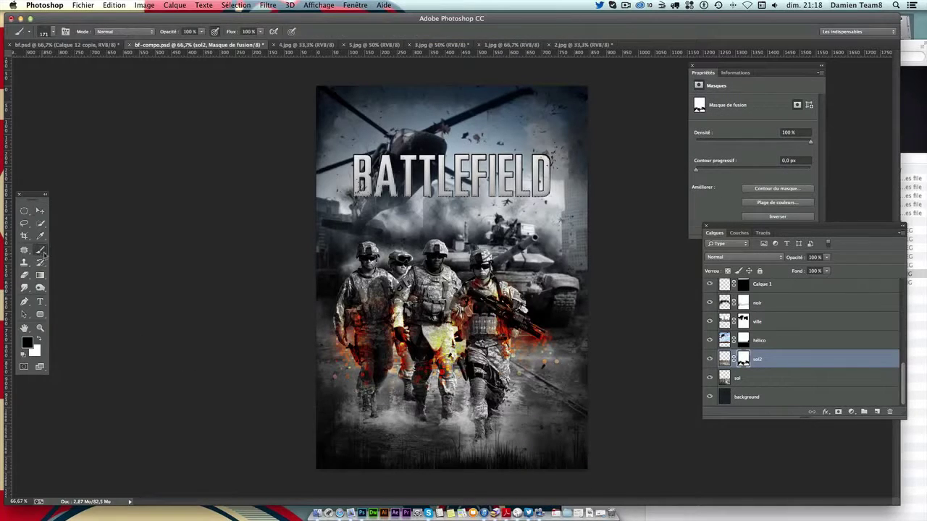
Pick an 80 px soft round brush and lower its opacity to about 35%
{"action": "left_click", "coordinate": [43, 34]}
{"action": "scroll", "coordinate": [91, 146], "scroll_direction": "up", "scroll_amount": 10}
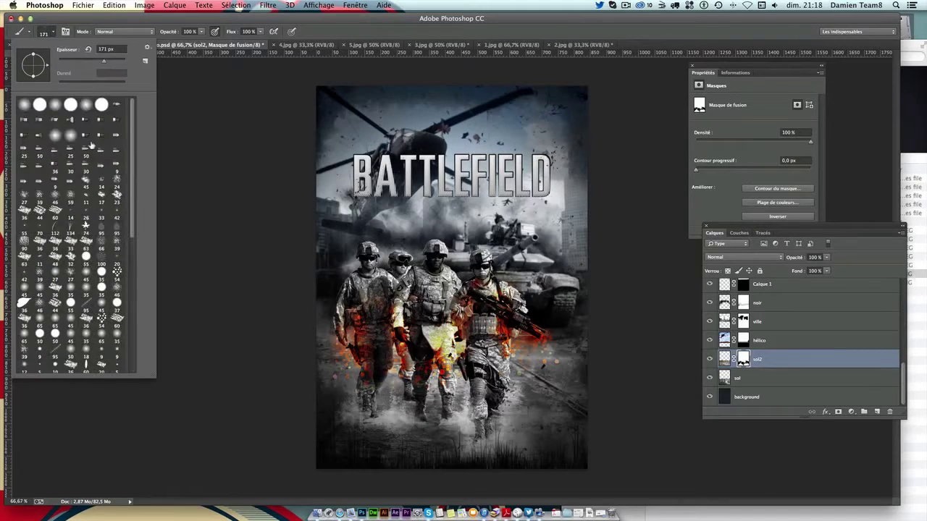
{"action": "left_click", "coordinate": [26, 108]}
{"action": "left_click", "coordinate": [85, 62]}
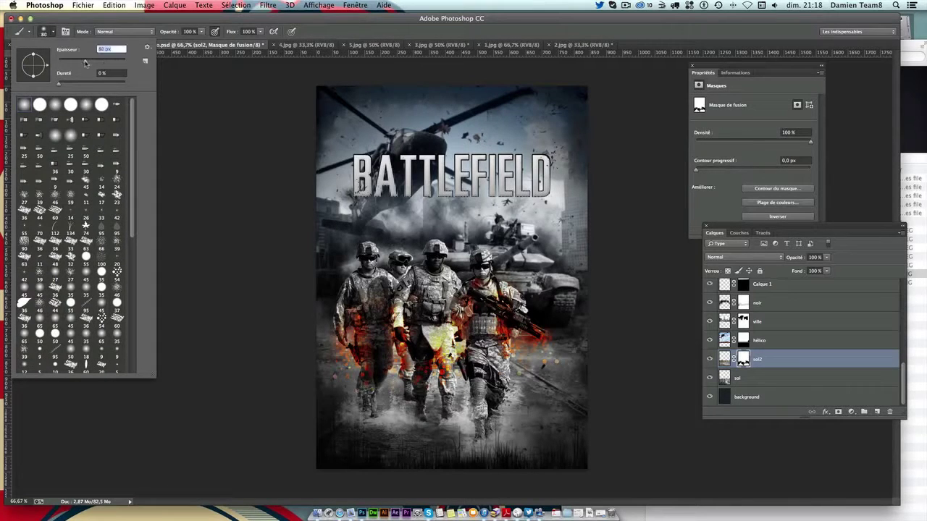
{"action": "key", "text": "Return"}
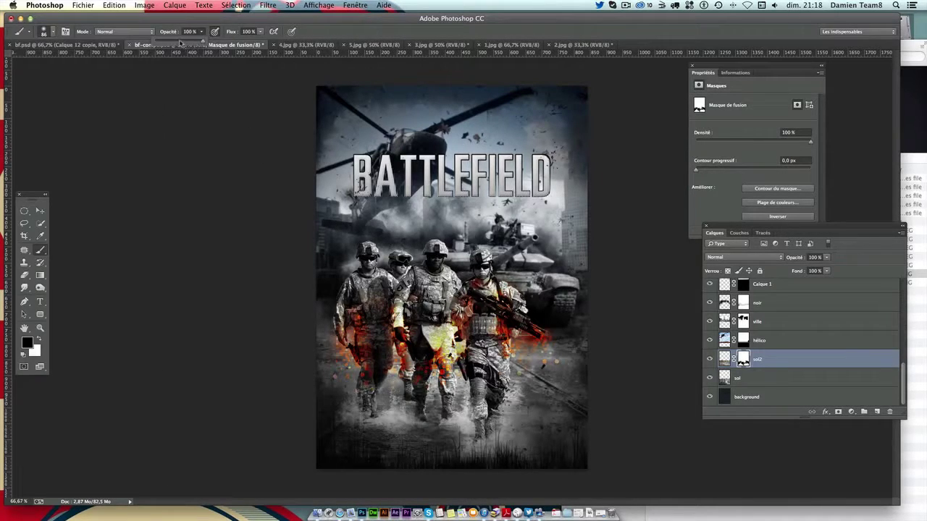
{"action": "left_click_drag", "start_coordinate": [180, 43], "coordinate": [171, 43]}
{"action": "left_click", "coordinate": [572, 416]}
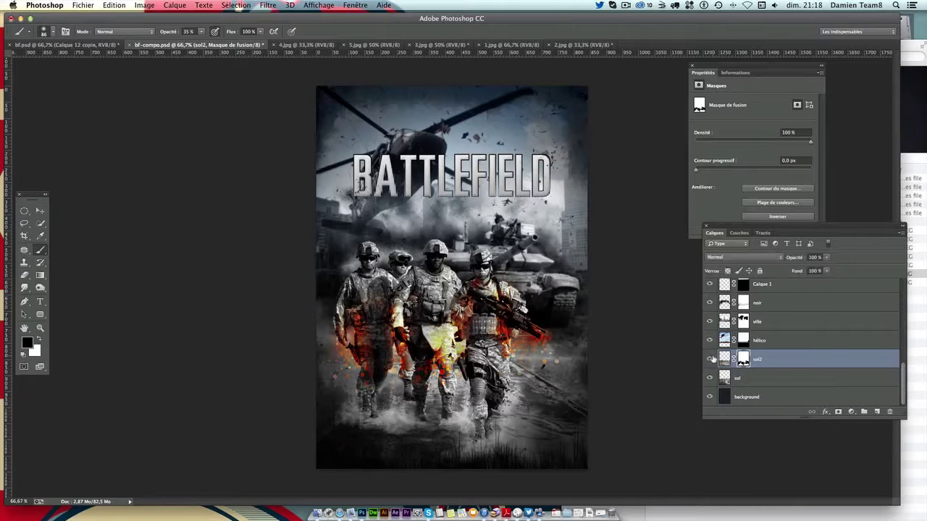
Toggle the sol2 and sol layers' visibility to compare the ground
{"action": "left_click", "coordinate": [710, 359]}
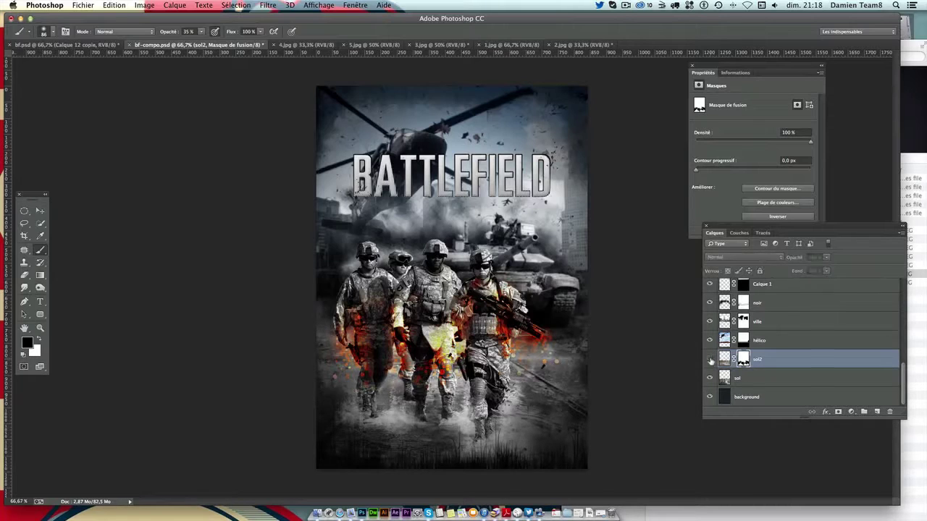
{"action": "left_click", "coordinate": [710, 359]}
{"action": "left_click", "coordinate": [709, 378]}
{"action": "left_click", "coordinate": [710, 378]}
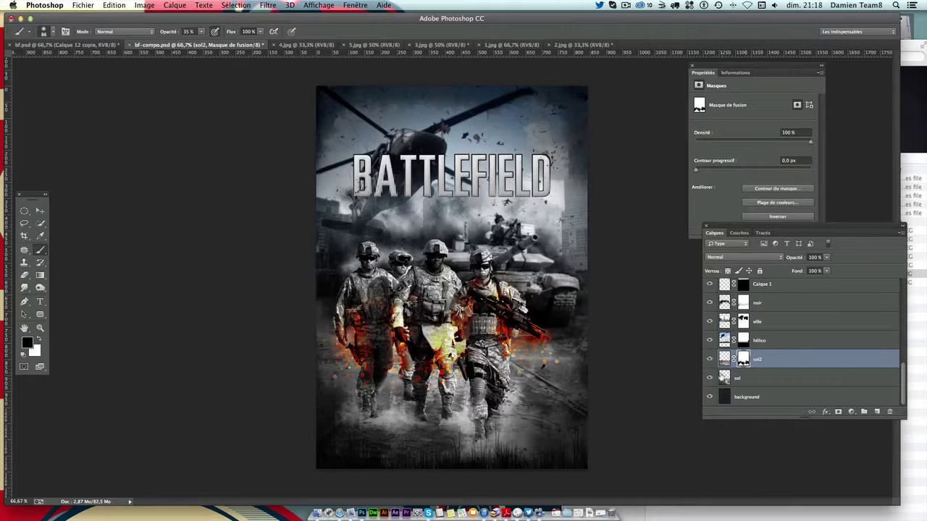
{"action": "left_click", "coordinate": [710, 359]}
{"action": "left_click", "coordinate": [709, 359]}
Raise brush opacity to 81%, compare sol2 again, then reselect Noir et blanc 1
{"action": "left_click_drag", "start_coordinate": [201, 31], "coordinate": [224, 45]}
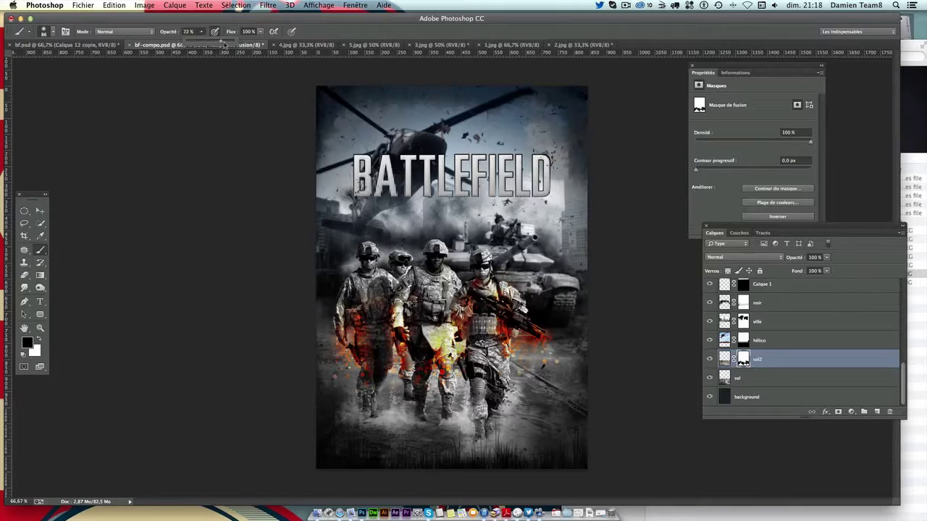
{"action": "key", "text": "8"}
{"action": "key", "text": "1"}
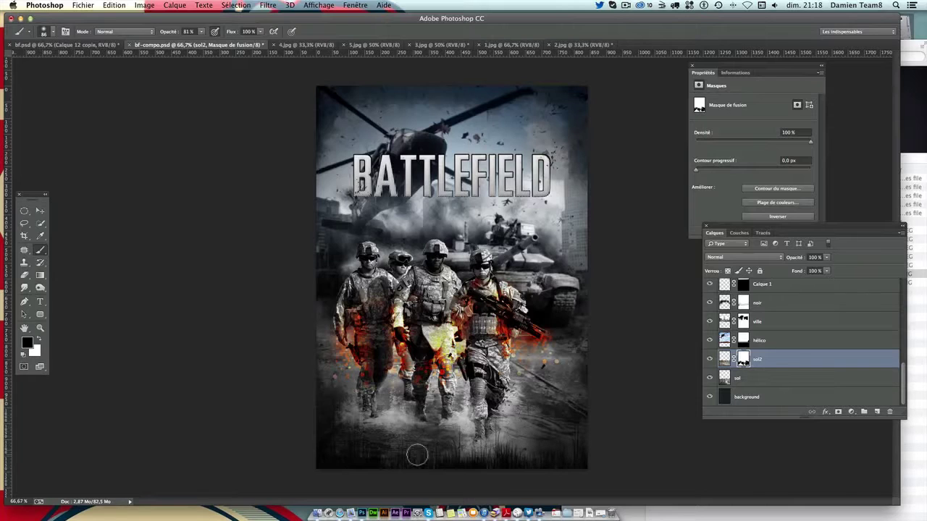
{"action": "left_click", "coordinate": [710, 360]}
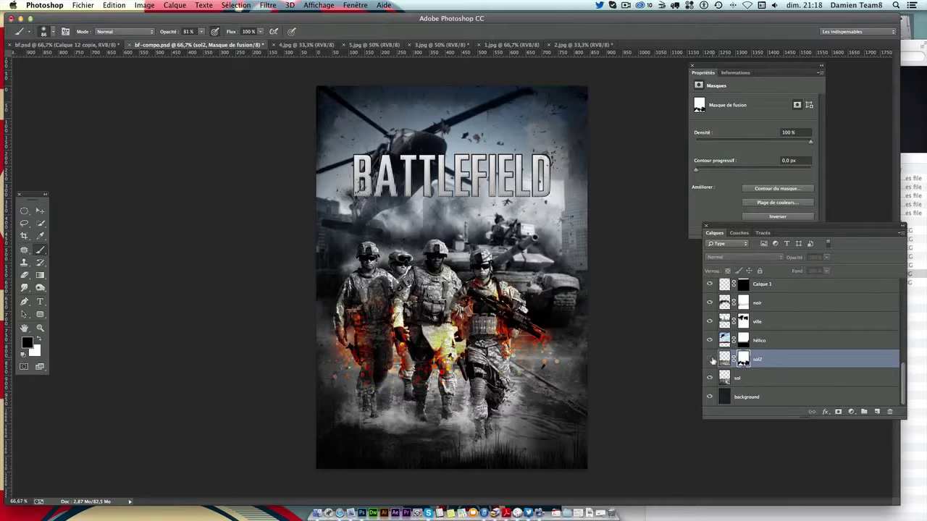
{"action": "left_click", "coordinate": [710, 359]}
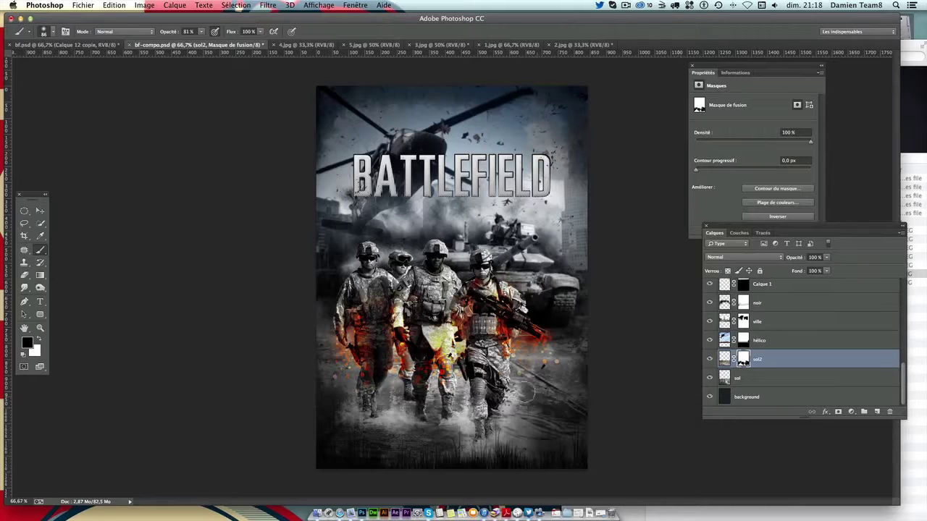
{"action": "left_click", "coordinate": [35, 215]}
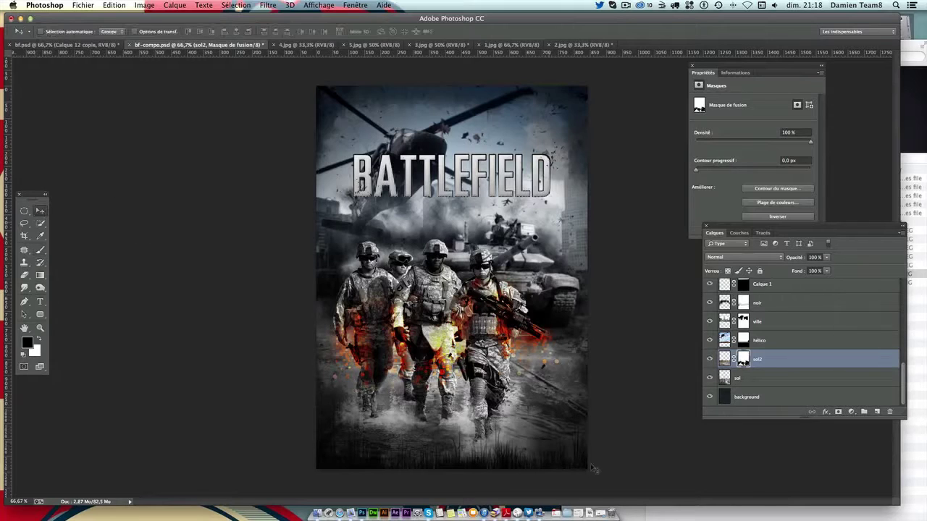
{"action": "left_click", "coordinate": [517, 400], "text": "ctrl"}
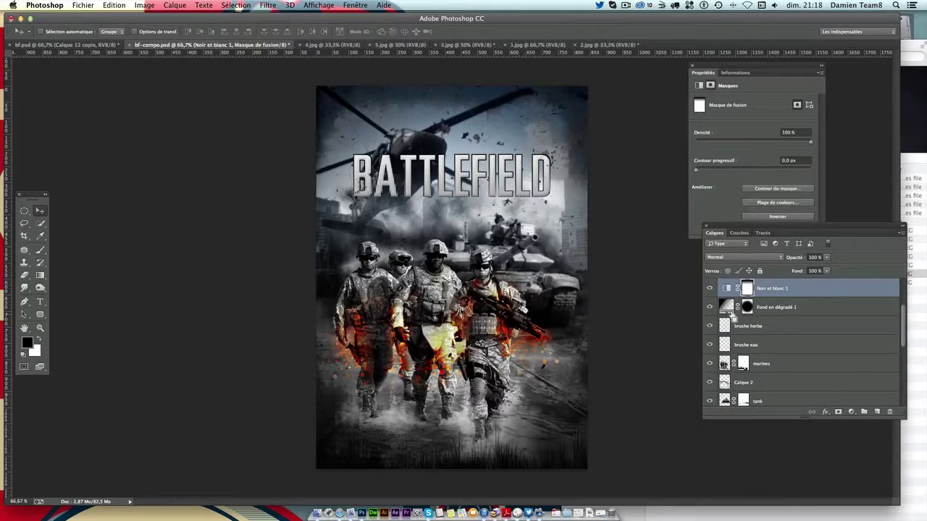
Select the sol ground layer and toggle its visibility to compare the ground
{"action": "right_click", "coordinate": [514, 395]}
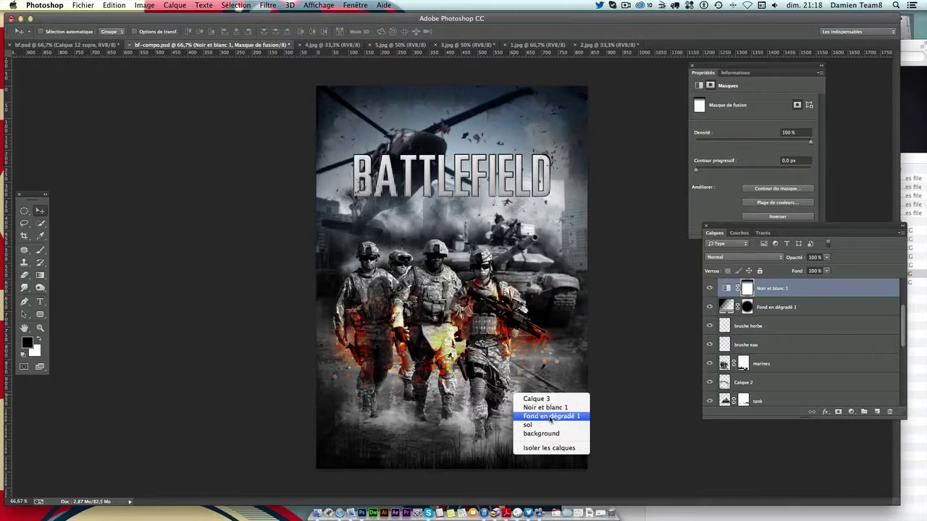
{"action": "left_click", "coordinate": [515, 416]}
{"action": "right_click", "coordinate": [509, 398]}
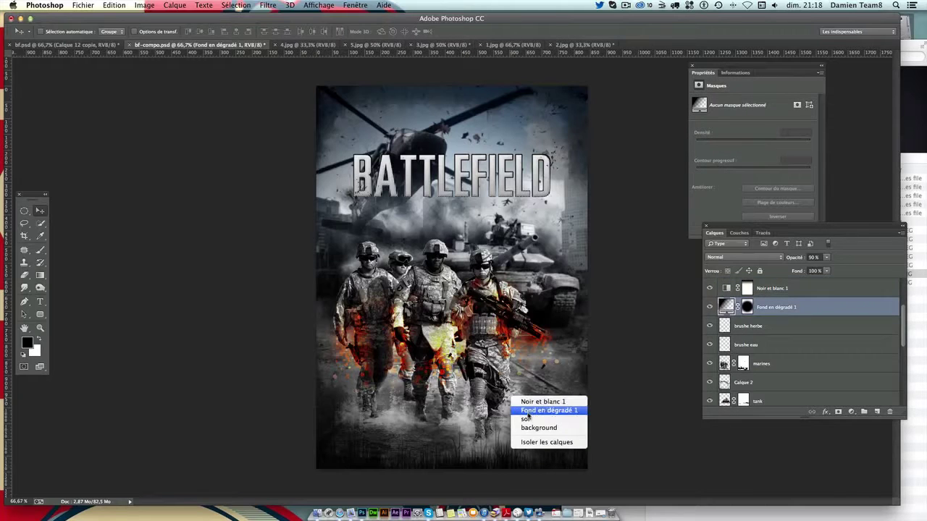
{"action": "left_click", "coordinate": [532, 419]}
{"action": "left_click", "coordinate": [710, 396]}
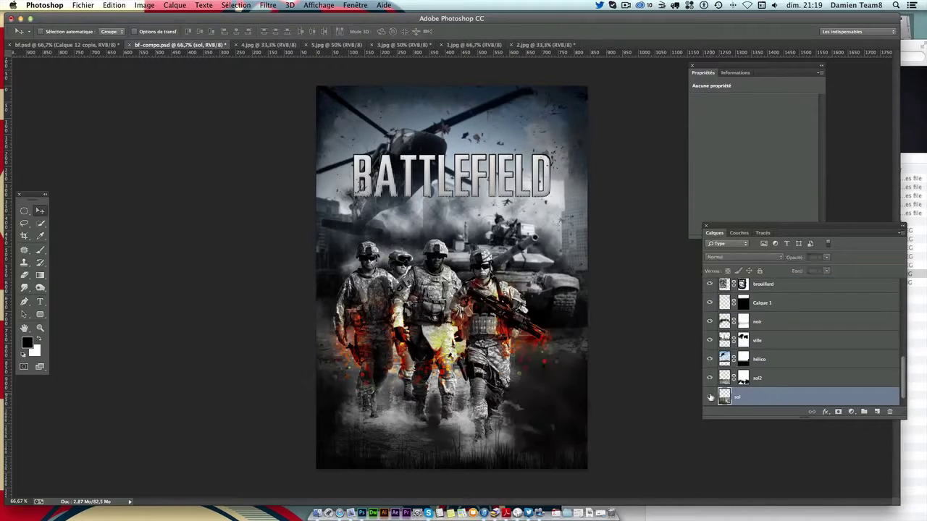
{"action": "left_click", "coordinate": [710, 396]}
{"action": "left_click", "coordinate": [711, 397]}
{"action": "left_click", "coordinate": [710, 396]}
{"action": "left_click", "coordinate": [710, 397]}
{"action": "left_click", "coordinate": [710, 396]}
Mask the sol layer and paint black at 45%, then 15%, around the soldiers' legs
{"action": "scroll", "coordinate": [819, 378], "scroll_direction": "down", "scroll_amount": 1}
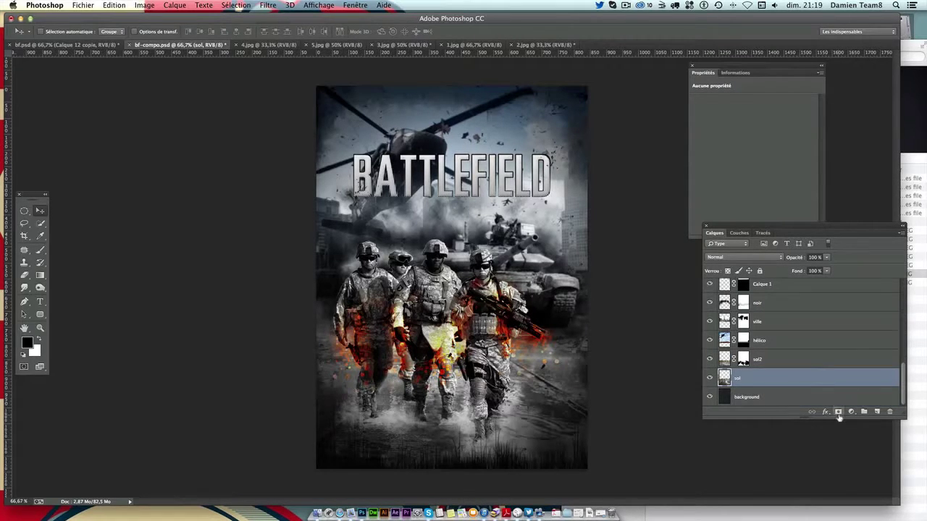
{"action": "left_click", "coordinate": [838, 411]}
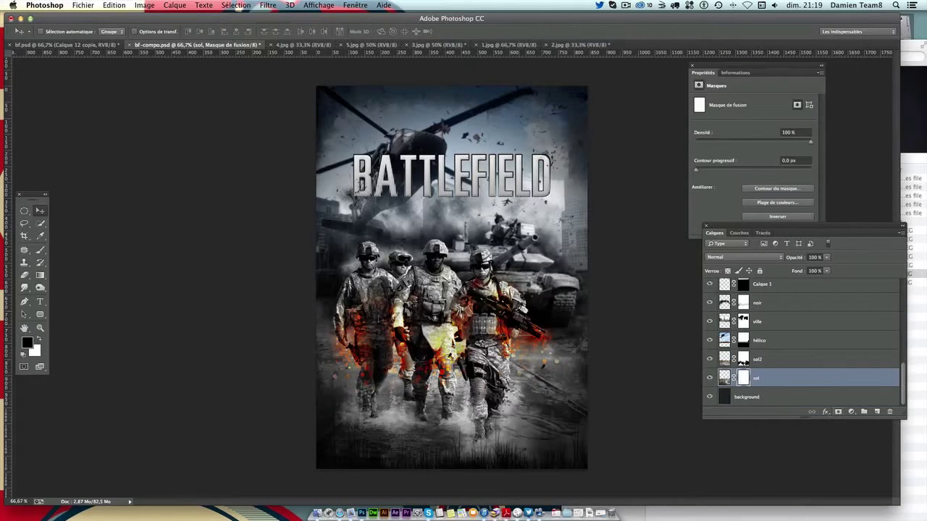
{"action": "left_click", "coordinate": [39, 249]}
{"action": "left_click_drag", "start_coordinate": [502, 403], "coordinate": [516, 402]}
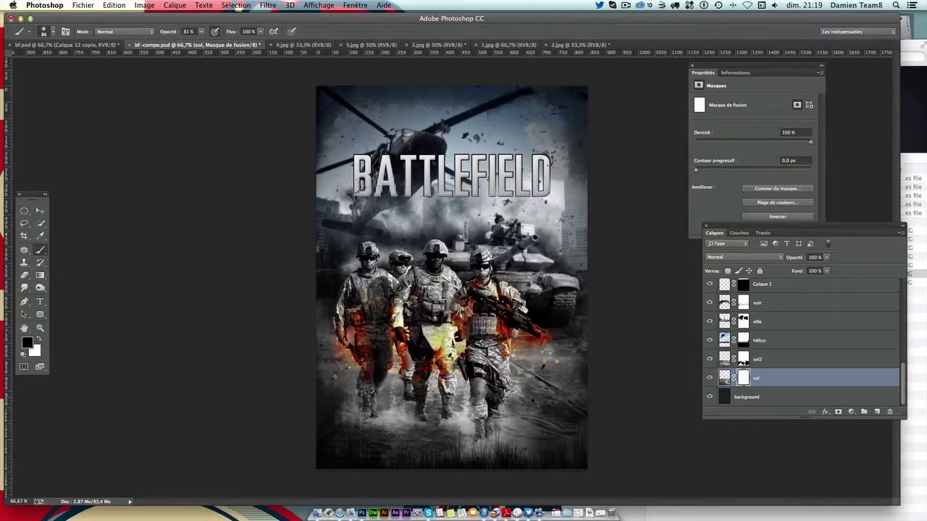
{"action": "left_click_drag", "start_coordinate": [203, 33], "coordinate": [171, 43]}
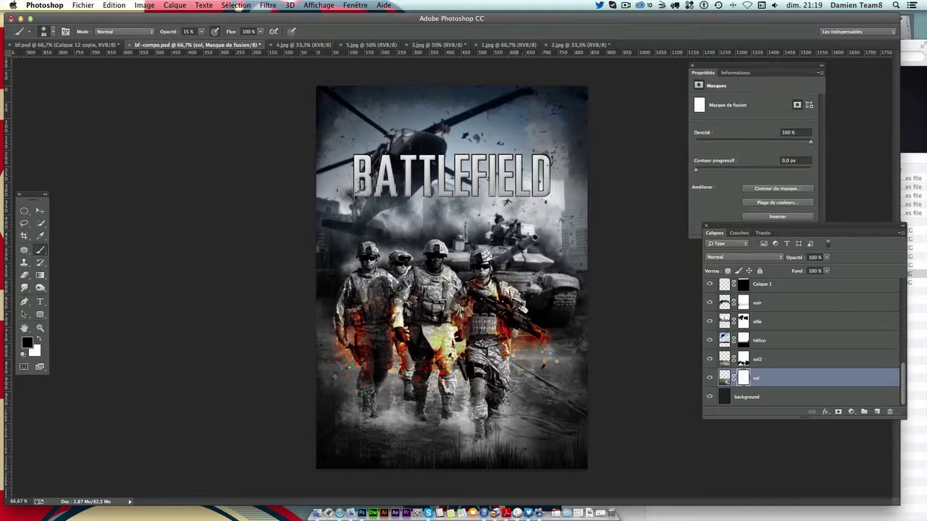
{"action": "left_click", "coordinate": [512, 409]}
{"action": "left_click_drag", "start_coordinate": [464, 406], "coordinate": [418, 403]}
{"action": "left_click", "coordinate": [708, 378]}
{"action": "left_click", "coordinate": [708, 377]}
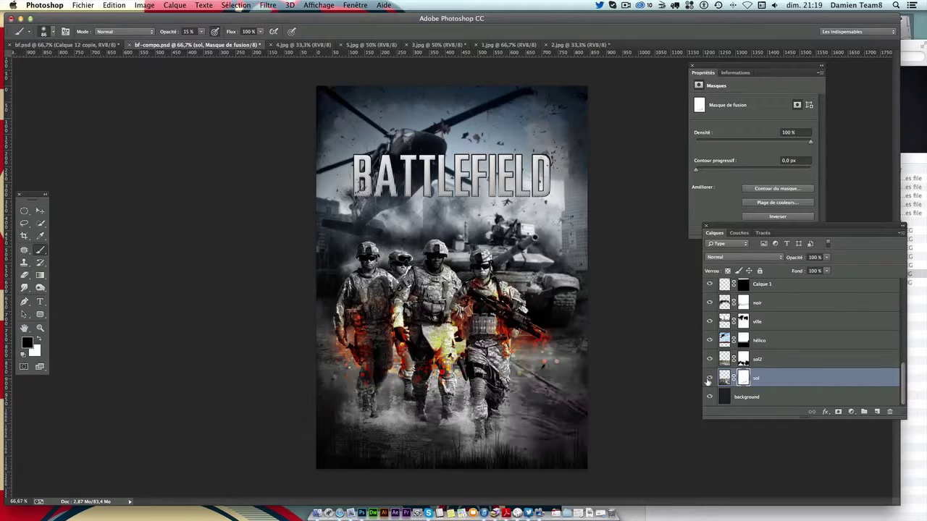
{"action": "left_click", "coordinate": [709, 378]}
{"action": "left_click", "coordinate": [708, 378]}
Zoom in on the soldiers and target the marines layer's mask
{"action": "left_click", "coordinate": [40, 210]}
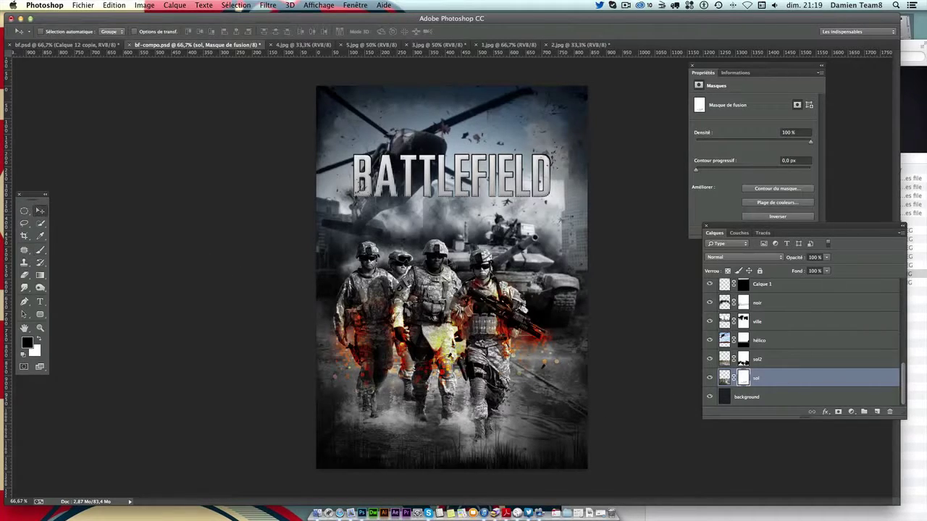
{"action": "key", "text": "super+plus"}
{"action": "key", "text": "super+plus"}
{"action": "key", "text": "super+plus"}
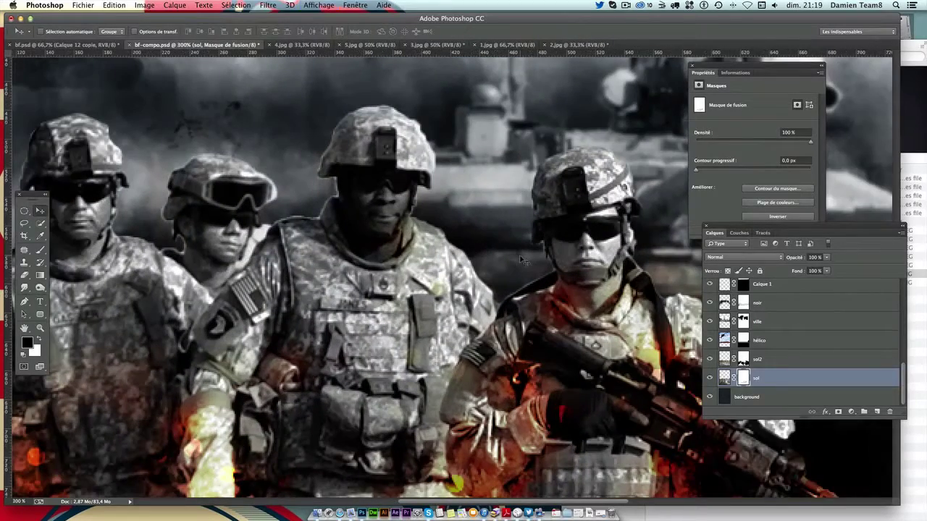
{"action": "left_click_drag", "start_coordinate": [156, 262], "coordinate": [245, 288]}
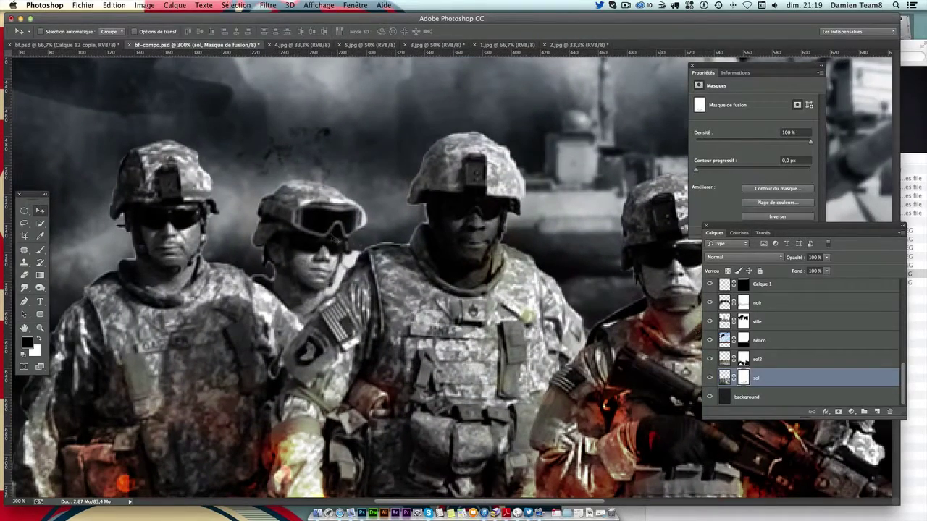
{"action": "right_click", "coordinate": [332, 234]}
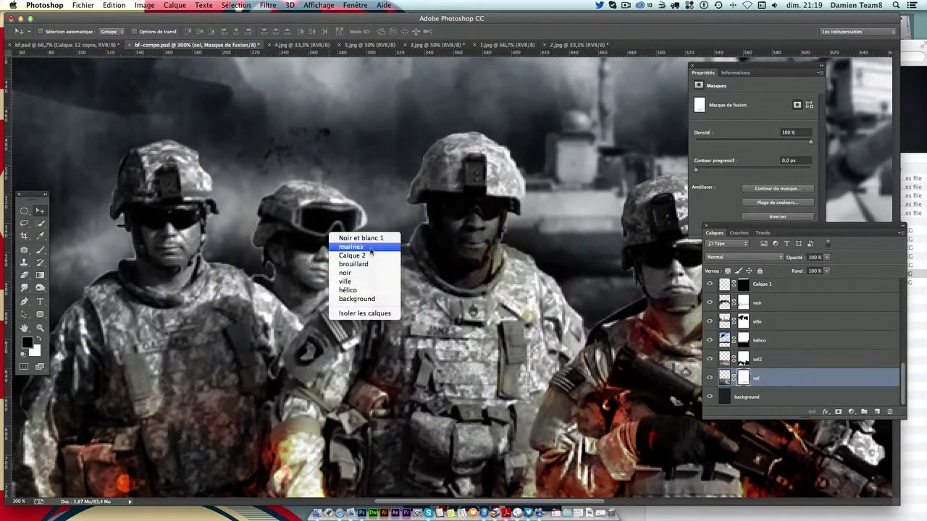
{"action": "left_click", "coordinate": [350, 247]}
{"action": "left_click", "coordinate": [709, 288]}
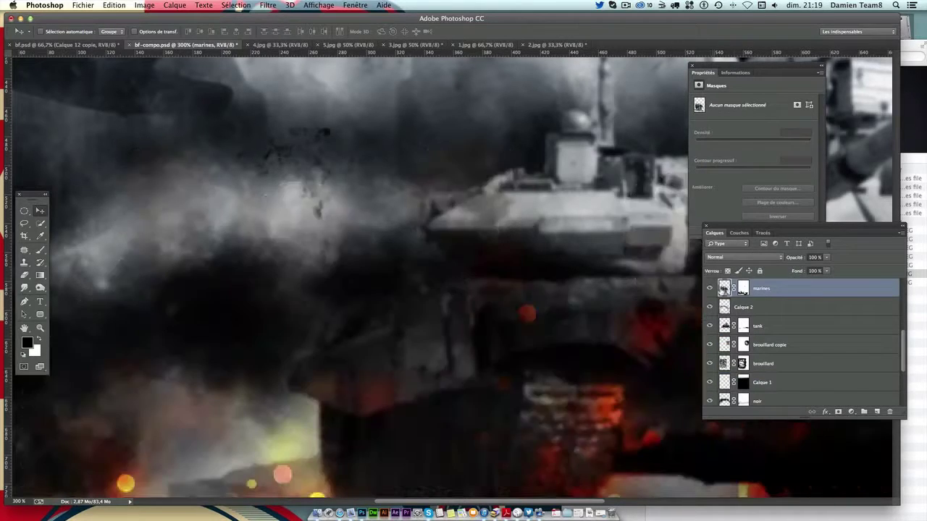
{"action": "left_click", "coordinate": [709, 288]}
{"action": "left_click", "coordinate": [743, 289]}
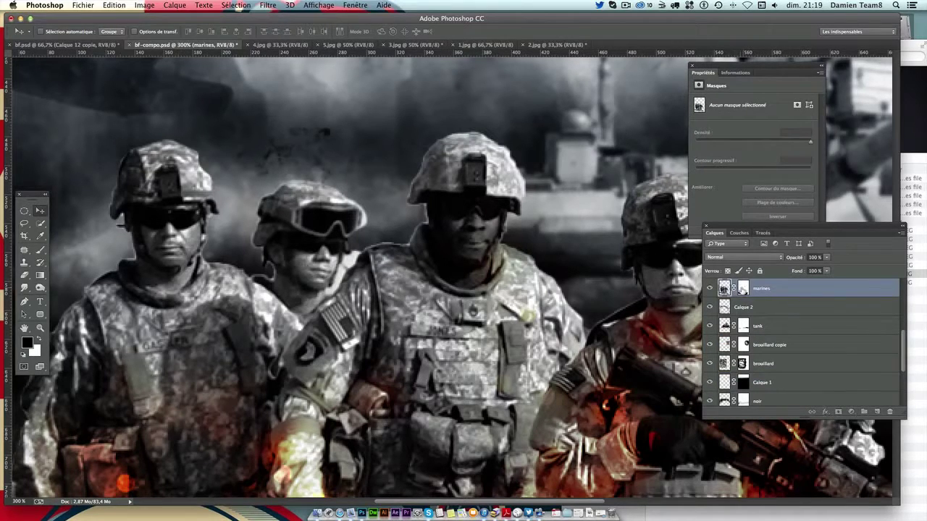
Paint the mask black with a tiny 100% brush at the middle soldier's jaw and neck
{"action": "left_click", "coordinate": [40, 250]}
{"action": "left_click", "coordinate": [49, 32]}
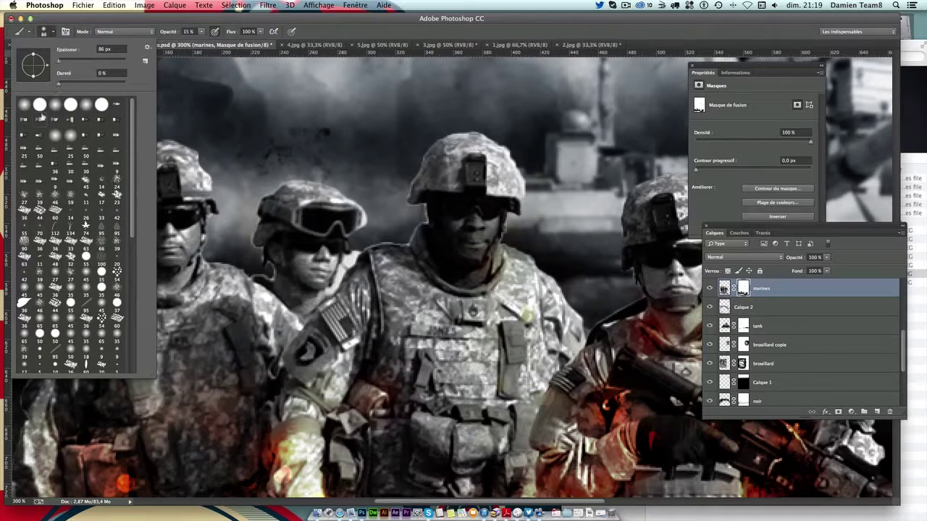
{"action": "left_click_drag", "start_coordinate": [67, 63], "coordinate": [61, 63]}
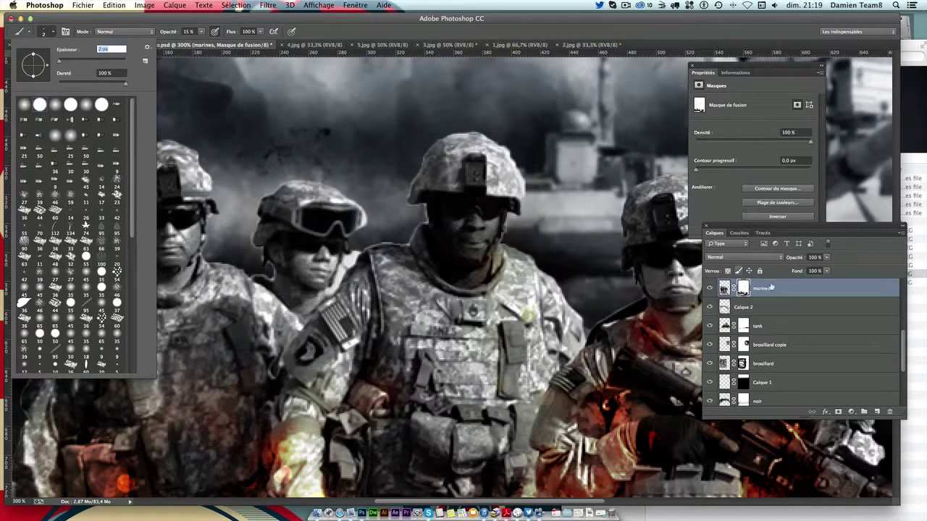
{"action": "key", "text": "Return"}
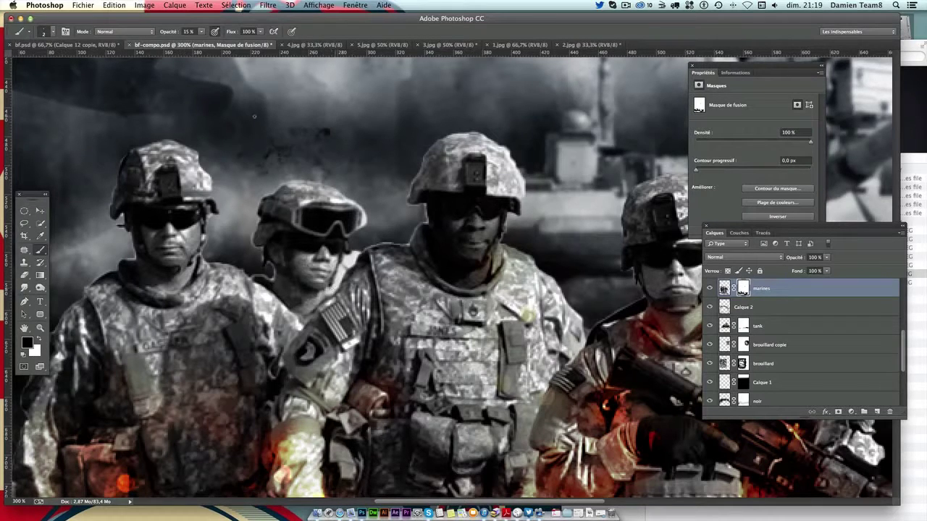
{"action": "left_click_drag", "start_coordinate": [202, 32], "coordinate": [249, 45]}
{"action": "left_click_drag", "start_coordinate": [332, 287], "coordinate": [356, 248]}
Change the brush size to 5 px, then 4 px
{"action": "left_click", "coordinate": [52, 34]}
{"action": "type", "text": "5"}
{"action": "key", "text": "Return"}
{"action": "left_click", "coordinate": [52, 33]}
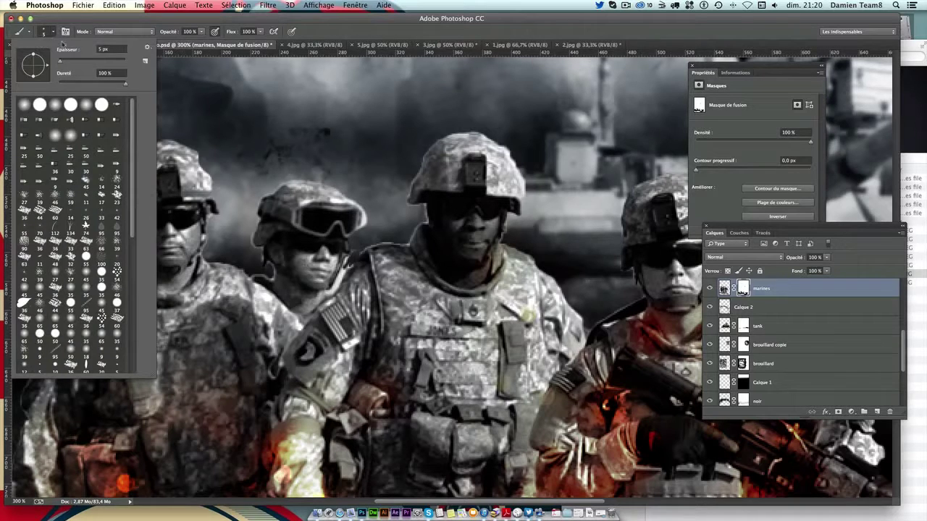
{"action": "type", "text": "4"}
{"action": "key", "text": "Return"}
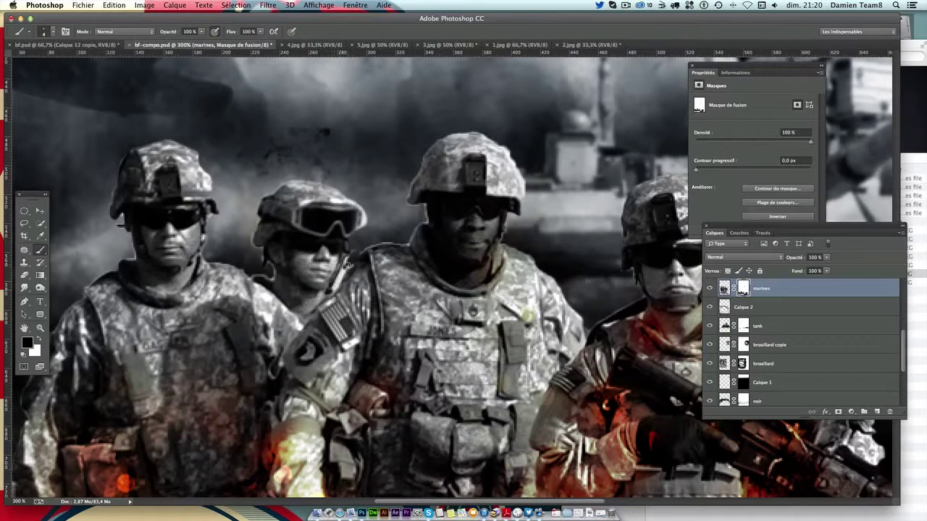
{"action": "mouse_move", "coordinate": [340, 274]}
{"action": "left_mouse_down"}
{"action": "mouse_move", "coordinate": [338, 286]}
{"action": "mouse_move", "coordinate": [357, 251]}
{"action": "mouse_move", "coordinate": [345, 257]}
{"action": "left_mouse_up"}
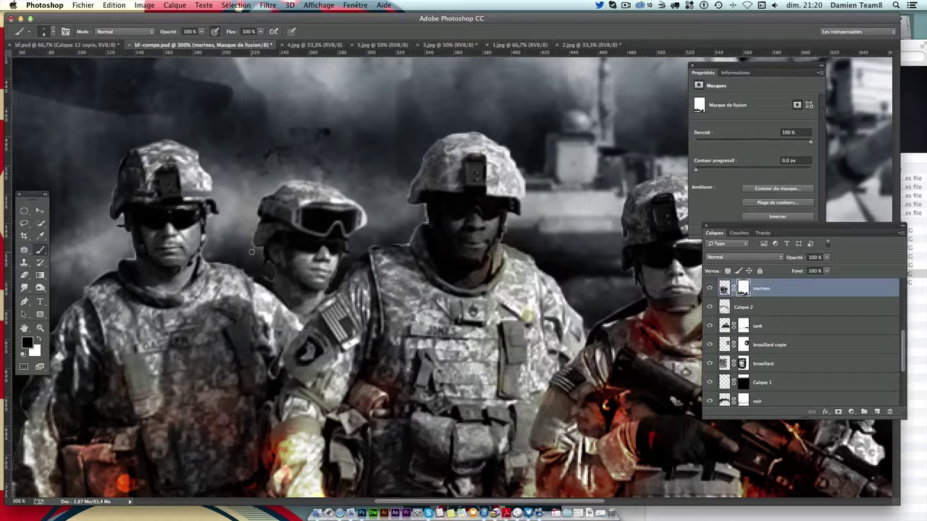
{"action": "left_click_drag", "start_coordinate": [288, 239], "coordinate": [317, 254]}
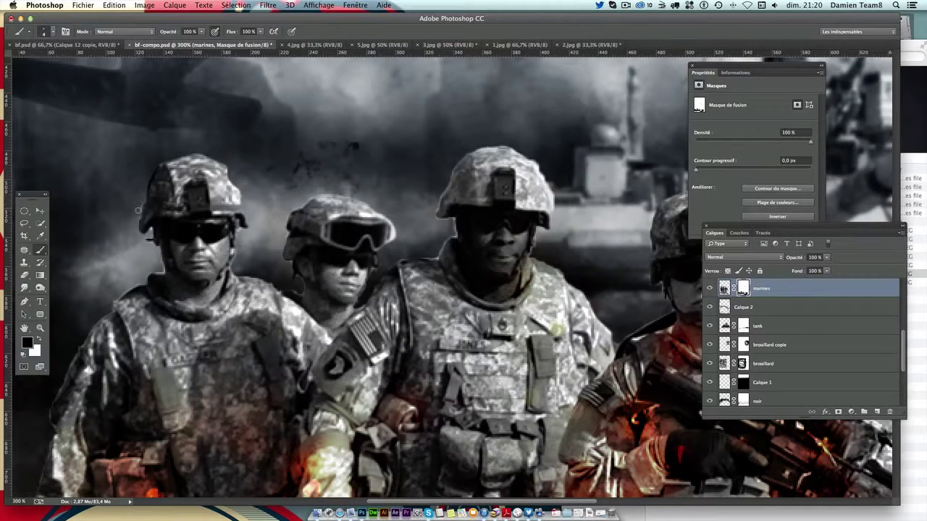
{"action": "left_click_drag", "start_coordinate": [135, 231], "coordinate": [221, 172]}
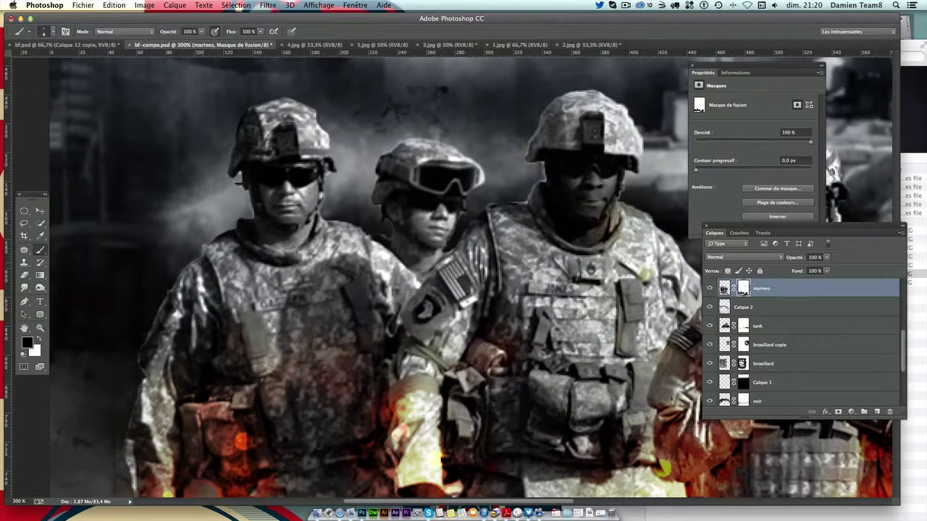
{"action": "scroll", "coordinate": [178, 276], "scroll_direction": "down", "scroll_amount": 5}
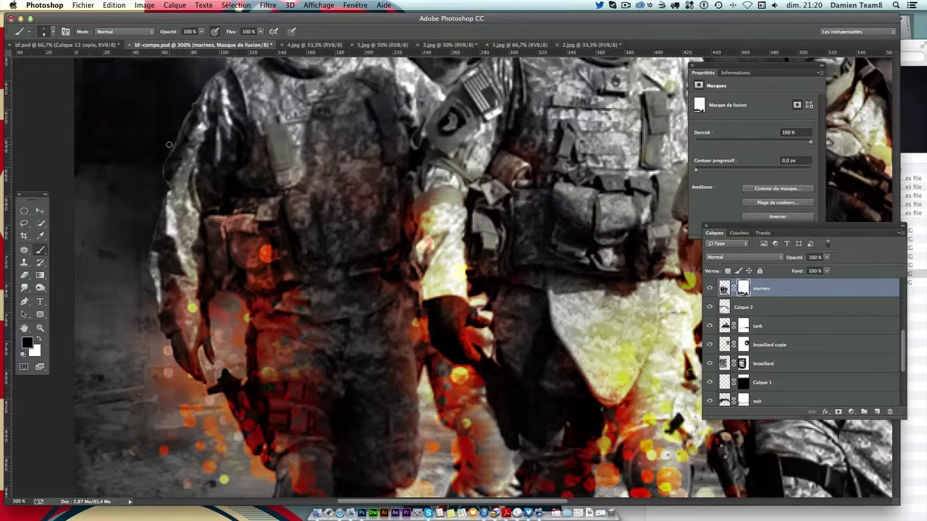
{"action": "scroll", "coordinate": [252, 172], "scroll_direction": "up", "scroll_amount": 8}
{"action": "scroll", "coordinate": [253, 172], "scroll_direction": "right", "scroll_amount": 4}
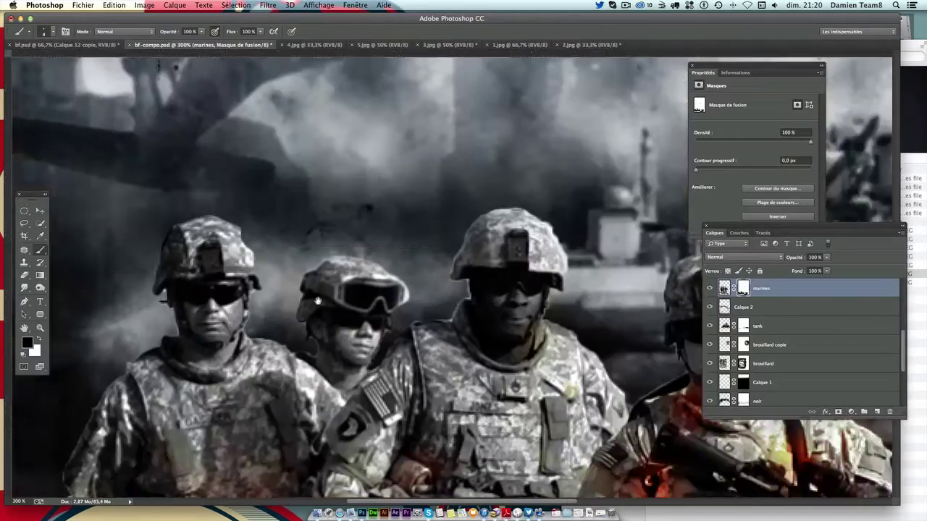
{"action": "scroll", "coordinate": [343, 266], "scroll_direction": "down", "scroll_amount": 1}
{"action": "scroll", "coordinate": [343, 266], "scroll_direction": "right", "scroll_amount": 2}
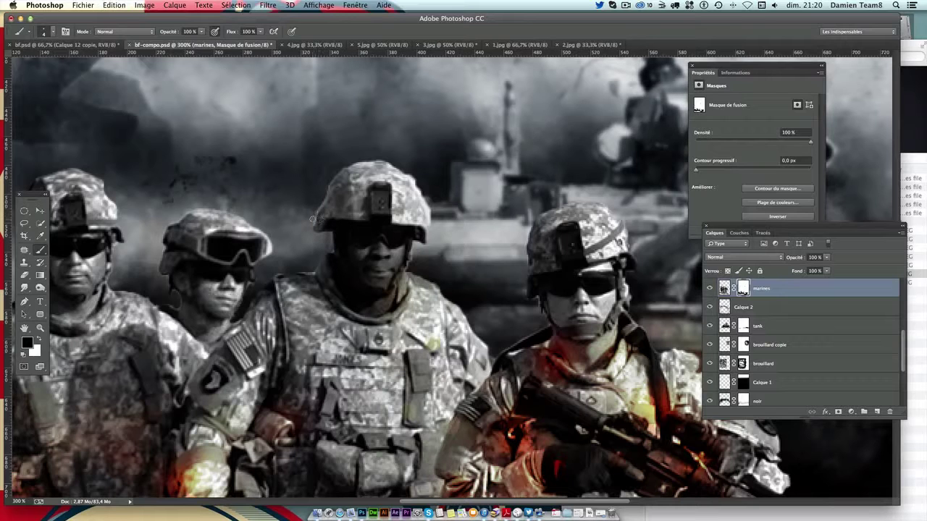
{"action": "scroll", "coordinate": [519, 219], "scroll_direction": "down", "scroll_amount": 5}
{"action": "scroll", "coordinate": [519, 219], "scroll_direction": "right", "scroll_amount": 4}
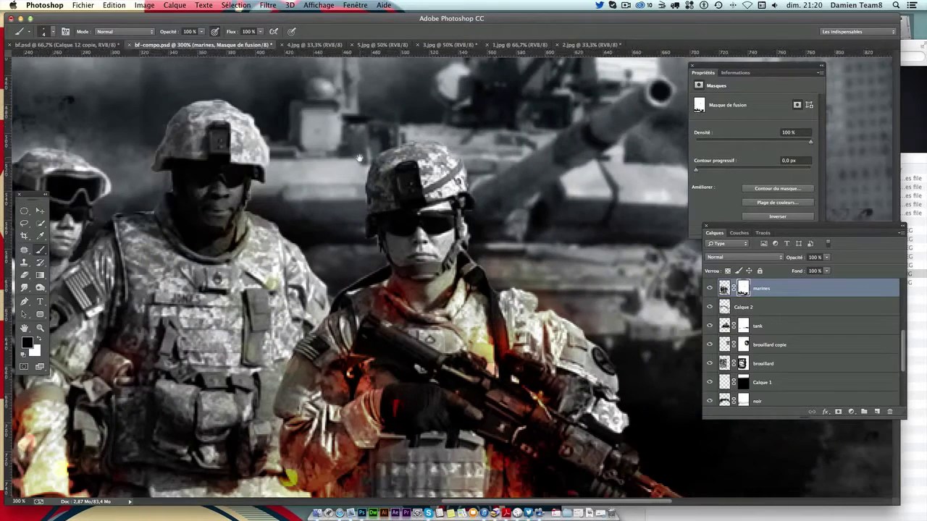
{"action": "scroll", "coordinate": [463, 225], "scroll_direction": "down", "scroll_amount": 5}
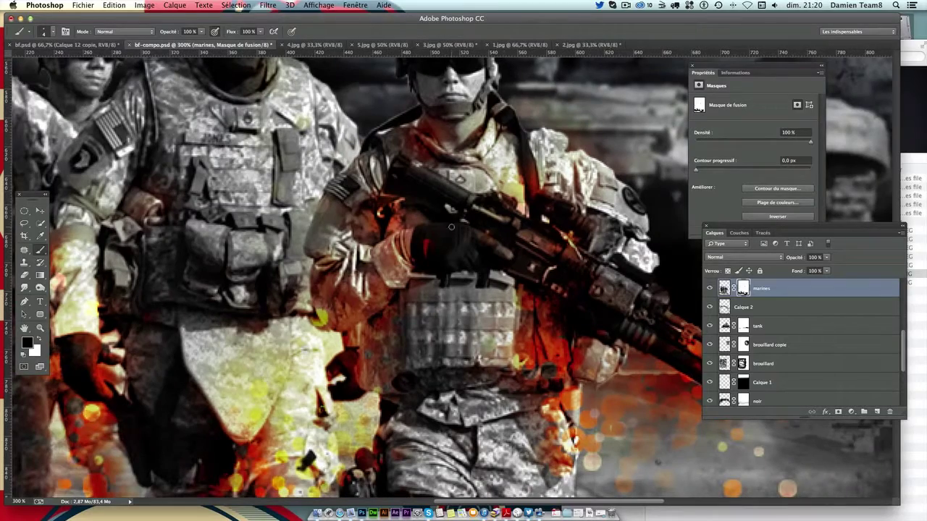
{"action": "scroll", "coordinate": [451, 227], "scroll_direction": "down", "scroll_amount": 3}
{"action": "scroll", "coordinate": [447, 213], "scroll_direction": "down", "scroll_amount": 2}
{"action": "scroll", "coordinate": [446, 210], "scroll_direction": "up", "scroll_amount": 1}
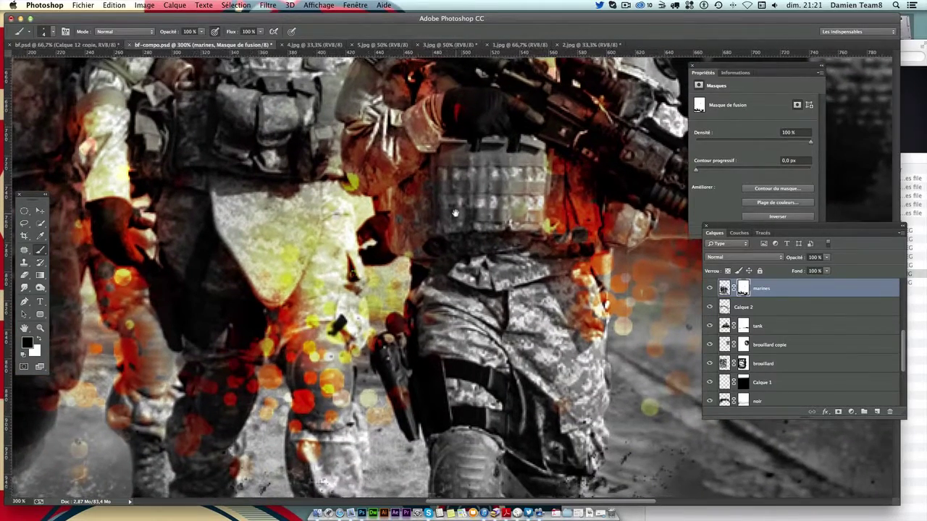
{"action": "double_click", "coordinate": [710, 288]}
{"action": "scroll", "coordinate": [597, 283], "scroll_direction": "right", "scroll_amount": 3}
{"action": "scroll", "coordinate": [598, 282], "scroll_direction": "up", "scroll_amount": 2}
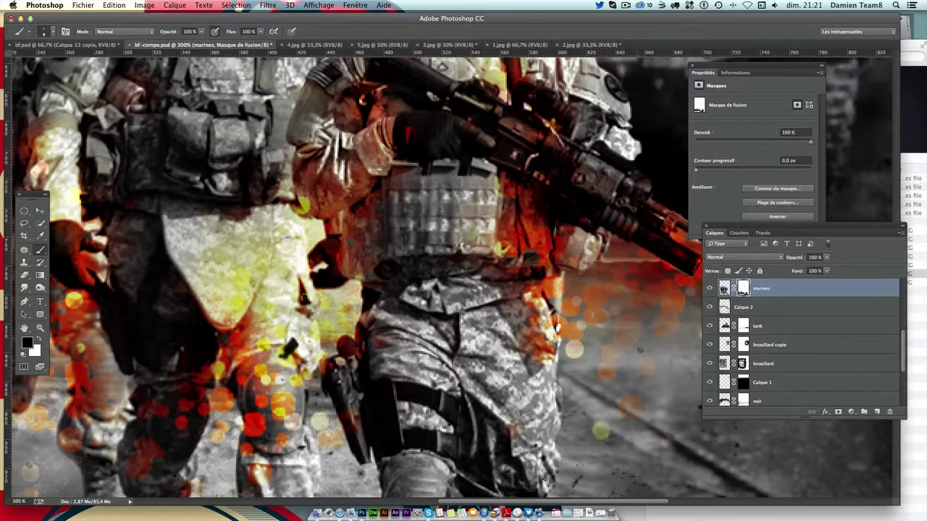
{"action": "key", "text": "ctrl+minus"}
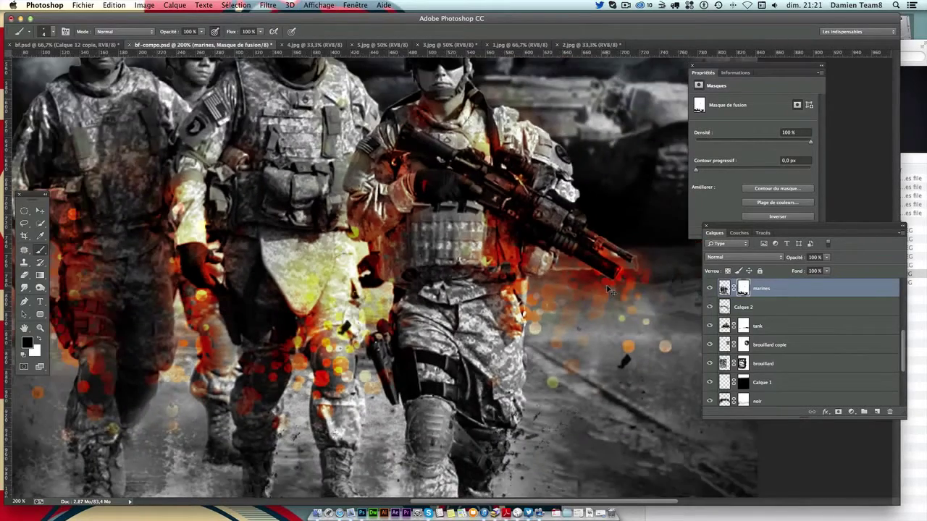
{"action": "key", "text": "ctrl+minus"}
Zoom out to fit the poster and save the composition
{"action": "scroll", "coordinate": [540, 265], "scroll_direction": "up", "scroll_amount": 2}
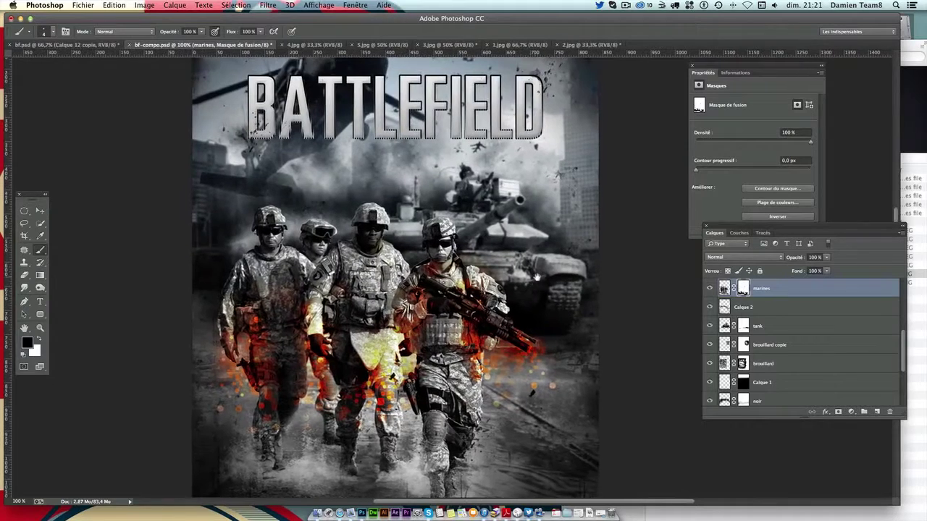
{"action": "scroll", "coordinate": [540, 265], "scroll_direction": "up", "scroll_amount": 3}
{"action": "key", "text": "ctrl+minus"}
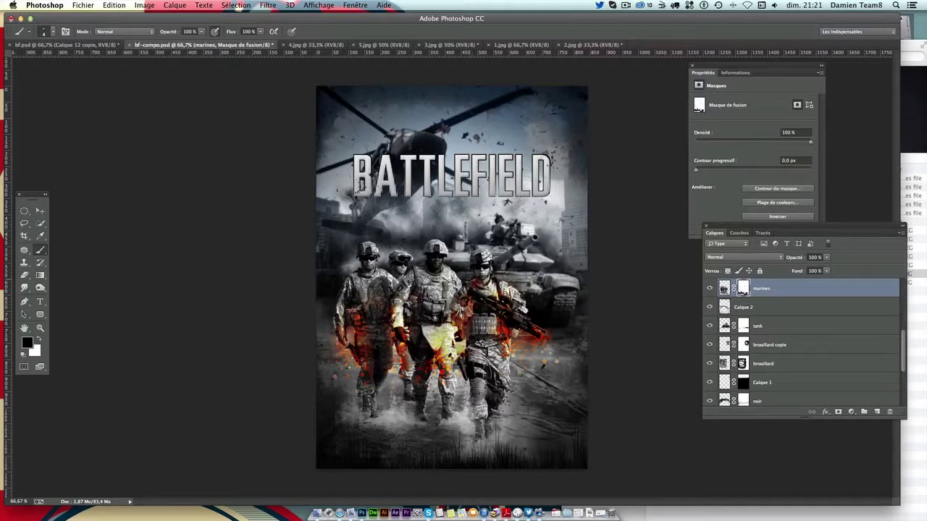
{"action": "key", "text": "v"}
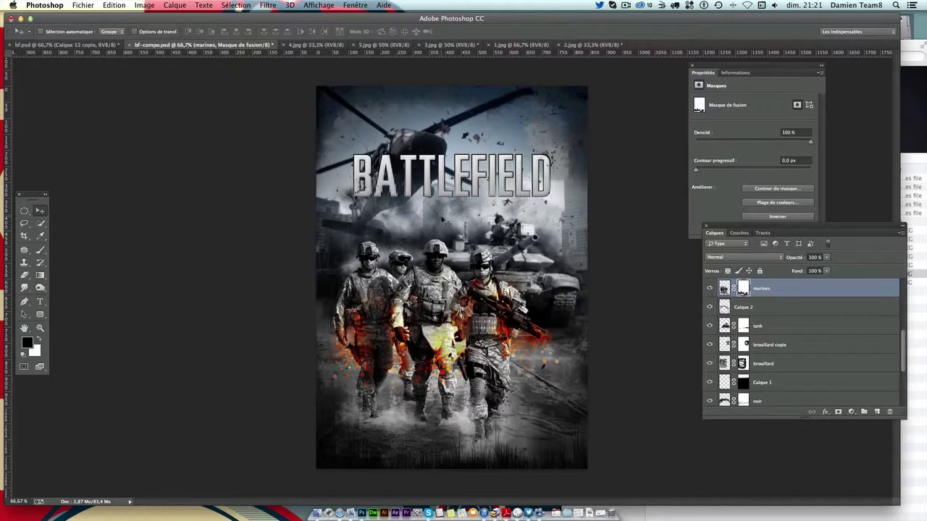
{"action": "key", "text": "ctrl+s"}
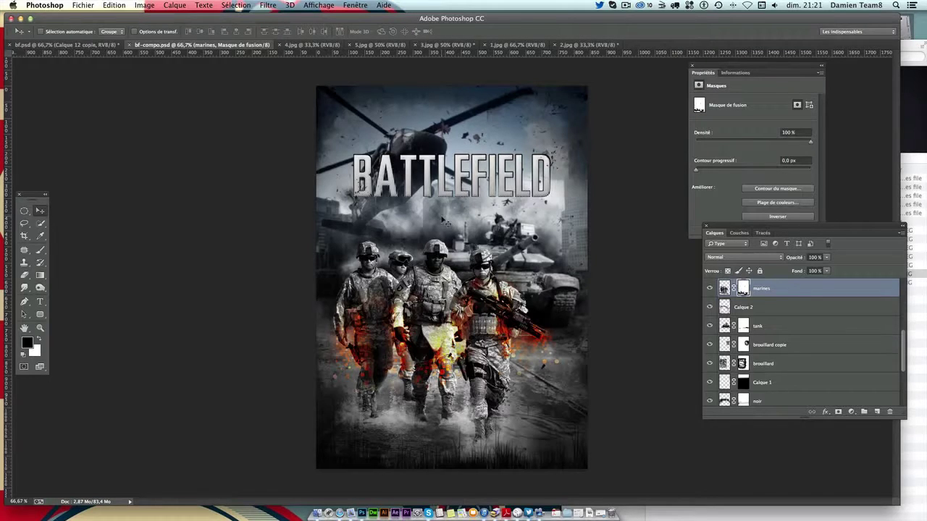
Select the entire canvas, use the Edit menu, and start a new document
{"action": "key", "text": "ctrl+a"}
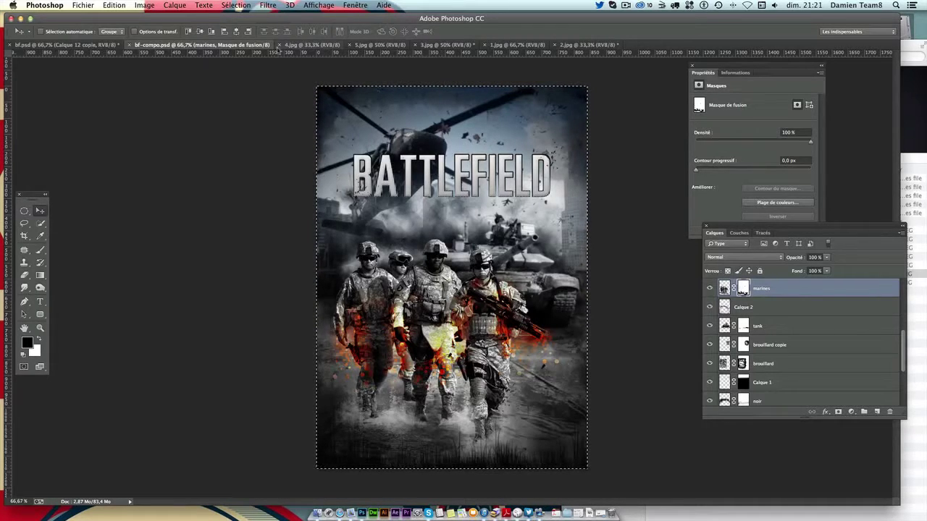
{"action": "left_click", "coordinate": [116, 5]}
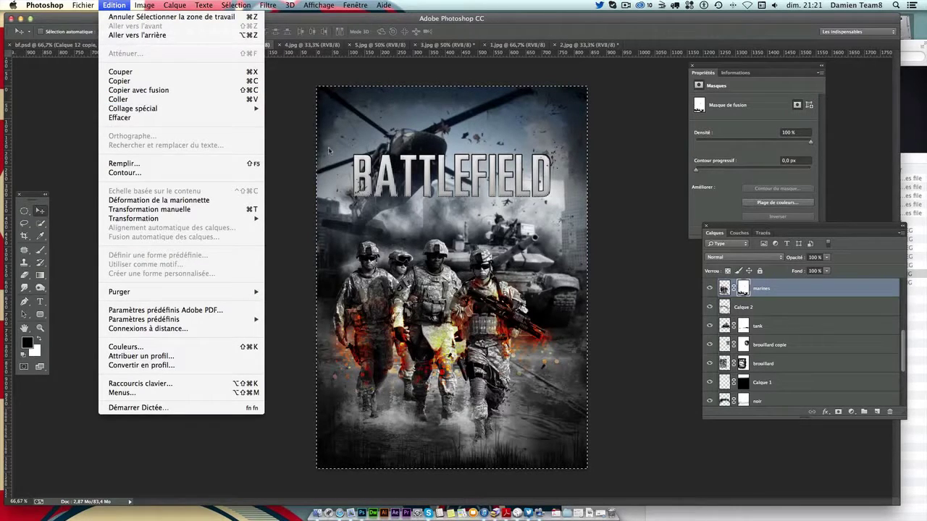
{"action": "left_click", "coordinate": [354, 5]}
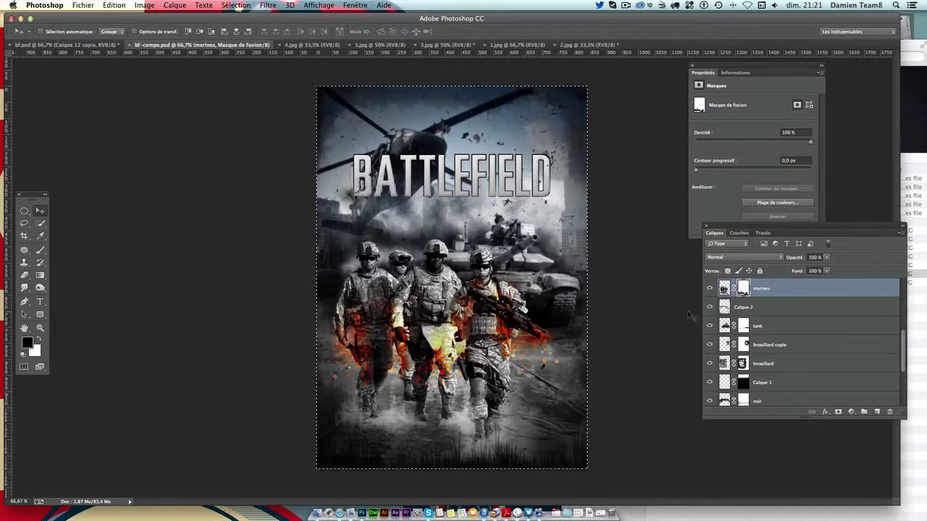
{"action": "left_click", "coordinate": [709, 288]}
{"action": "left_click", "coordinate": [709, 288]}
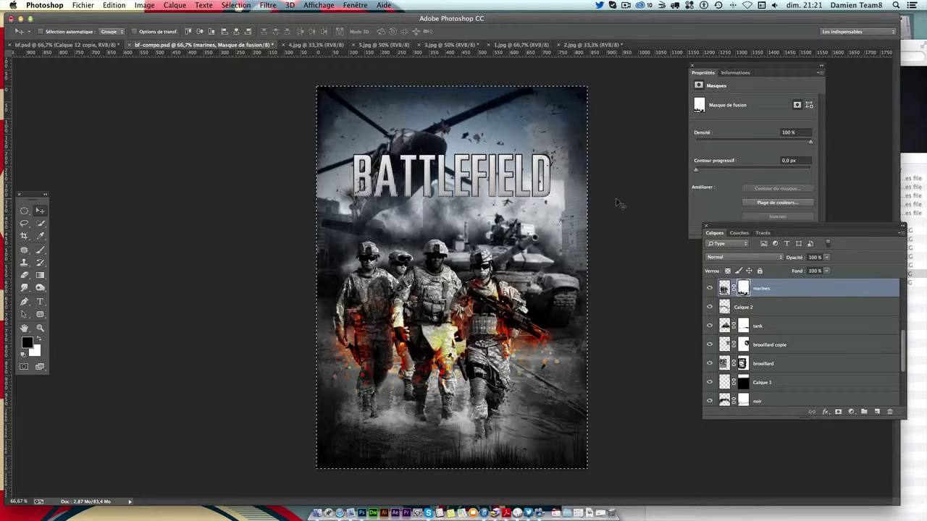
{"action": "key", "text": "super+s"}
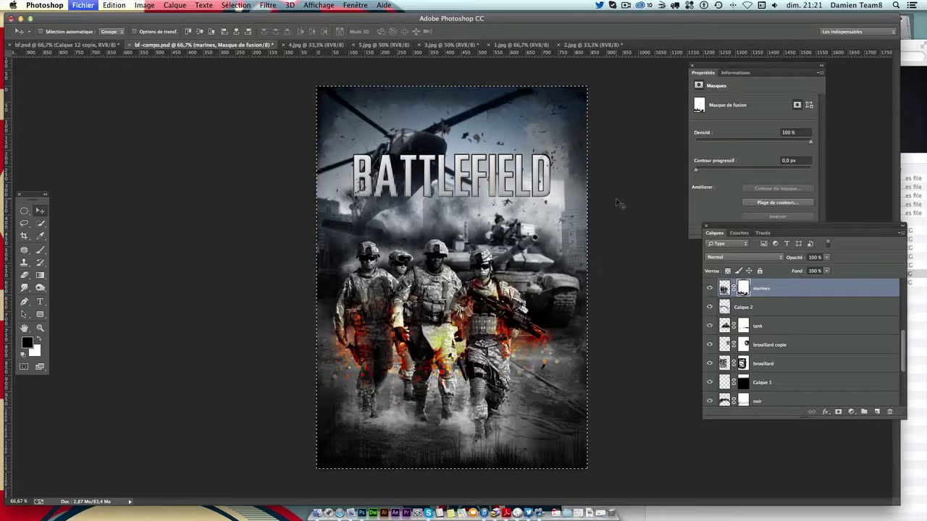
Create a clipboard-sized document in centimetres and paste the merged poster as Calque 1
{"action": "left_click", "coordinate": [391, 219]}
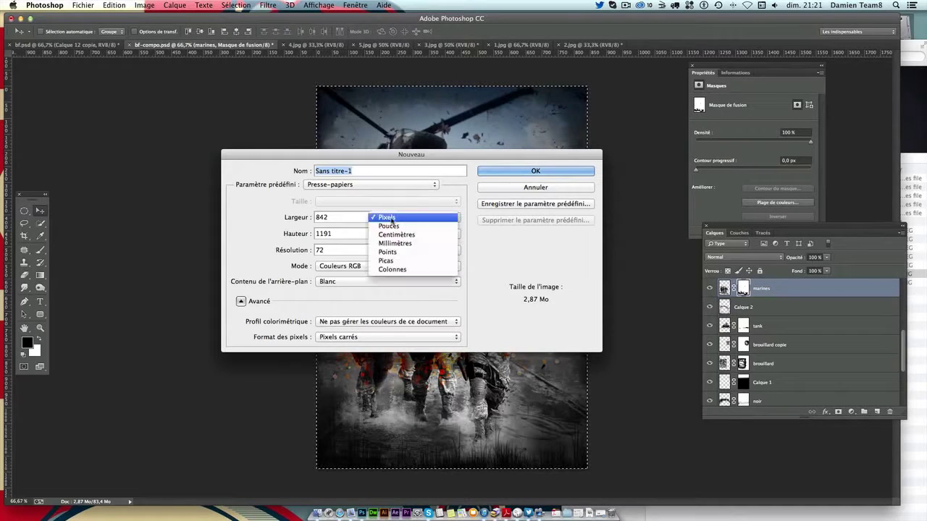
{"action": "left_click", "coordinate": [394, 235]}
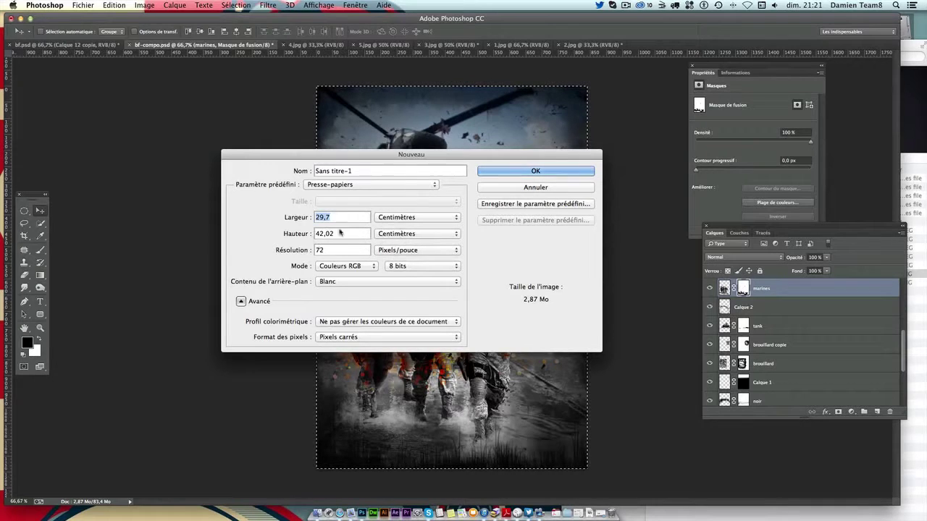
{"action": "left_click", "coordinate": [547, 173]}
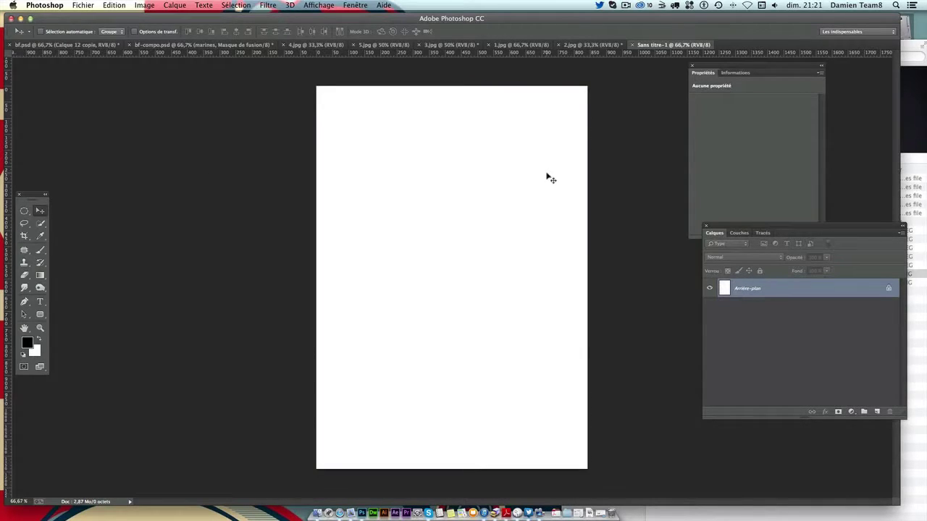
{"action": "key", "text": "ctrl+v"}
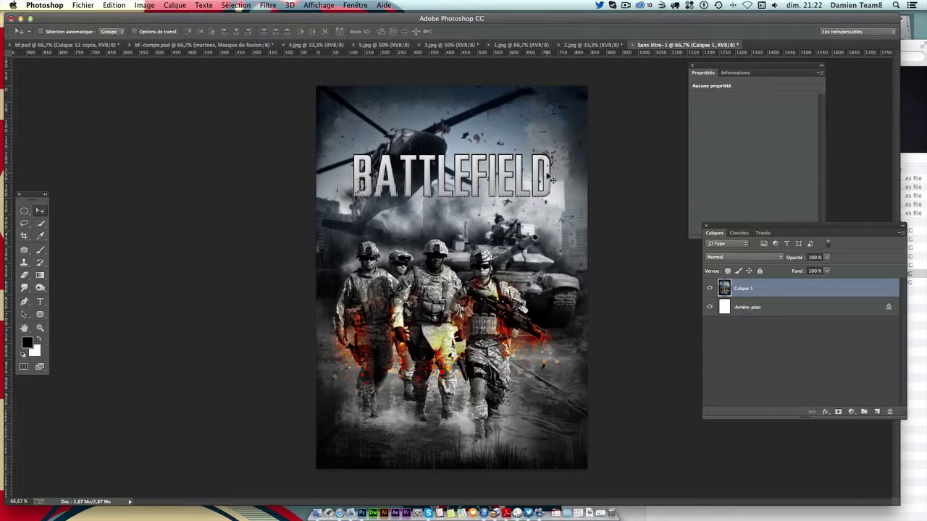
{"action": "key", "text": "ctrl+l"}
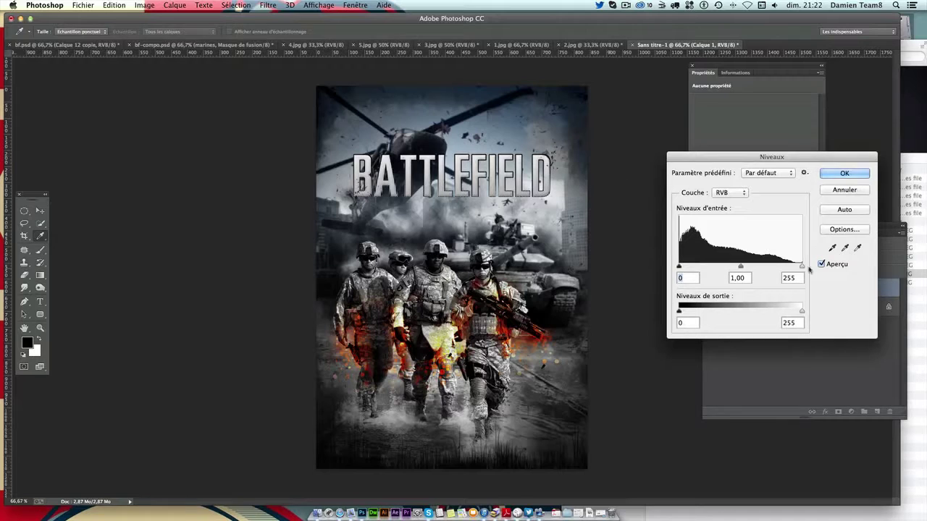
Apply Levels input values 0, 1,05 and 230, then undo and redo to compare
{"action": "left_click_drag", "start_coordinate": [802, 266], "coordinate": [785, 267]}
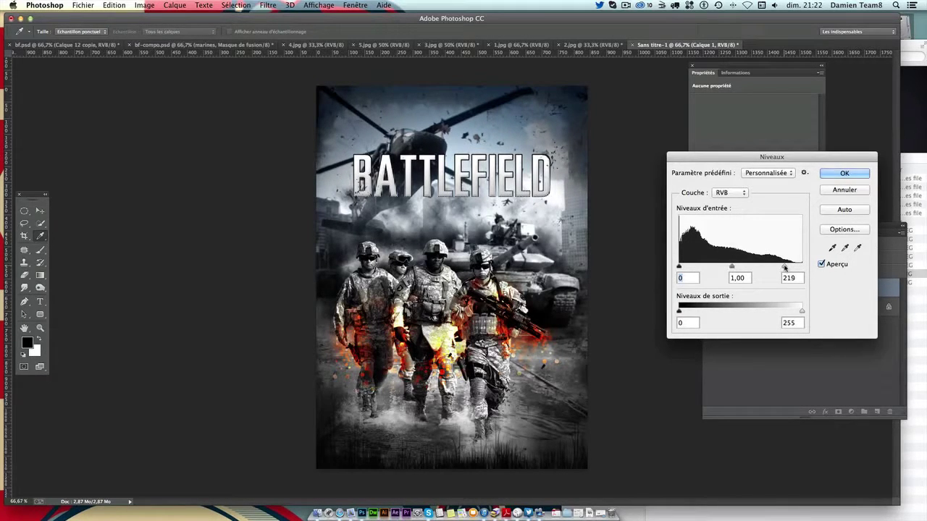
{"action": "left_click_drag", "start_coordinate": [731, 266], "coordinate": [736, 267]}
{"action": "left_click", "coordinate": [733, 268]}
{"action": "left_click", "coordinate": [675, 268]}
{"action": "left_click_drag", "start_coordinate": [729, 267], "coordinate": [729, 268]}
{"action": "left_click", "coordinate": [729, 267]}
{"action": "left_click_drag", "start_coordinate": [784, 268], "coordinate": [790, 267]}
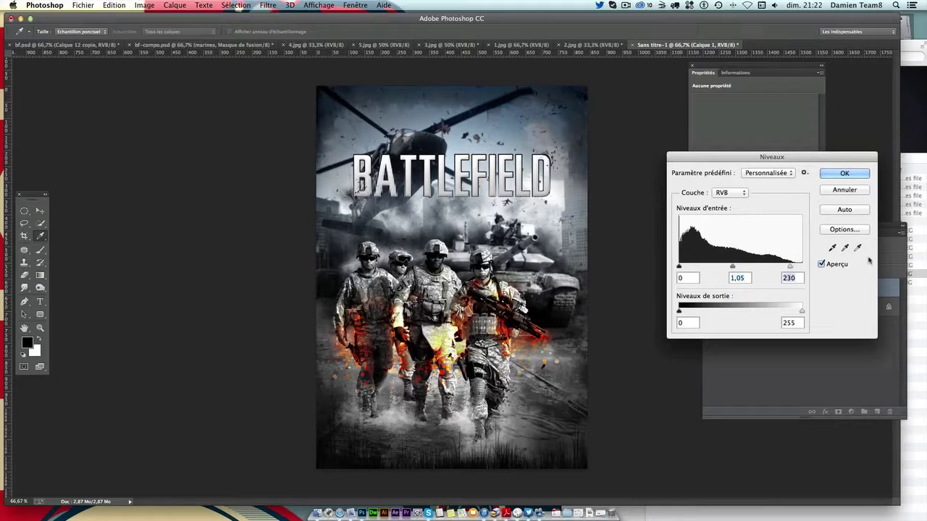
{"action": "key", "text": "Return"}
{"action": "key", "text": "ctrl+z"}
{"action": "key", "text": "ctrl+z"}
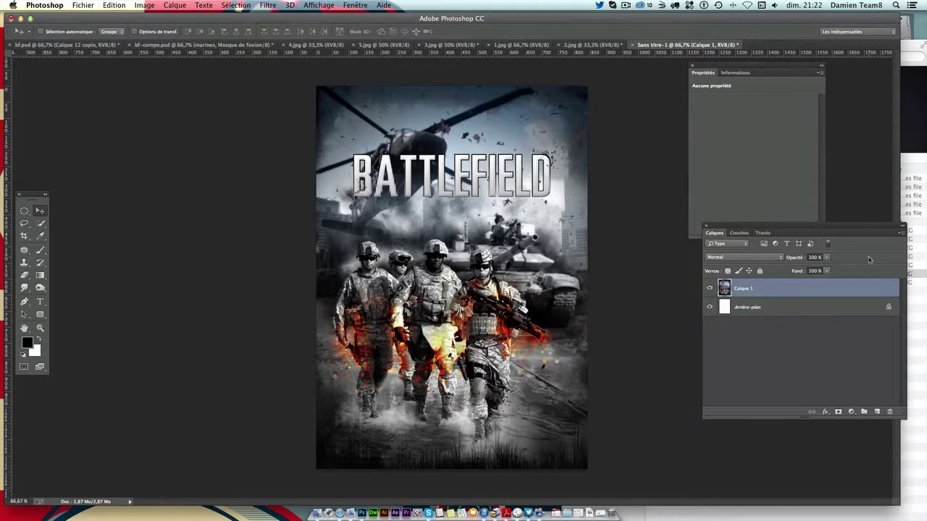
{"action": "key", "text": "ctrl+z"}
{"action": "key", "text": "ctrl+z"}
{"action": "key", "text": "ctrl+z"}
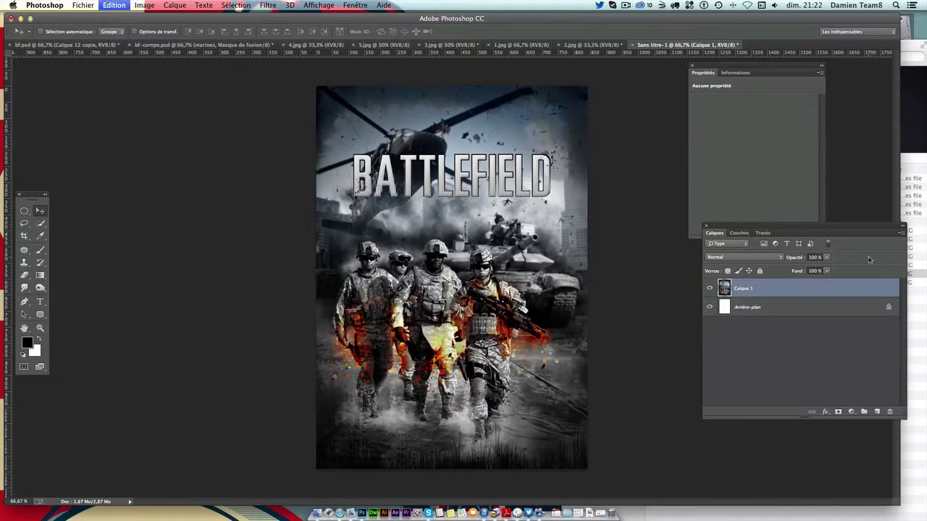
{"action": "key", "text": "ctrl+z"}
{"action": "key", "text": "ctrl+z"}
{"action": "key", "text": "ctrl+z"}
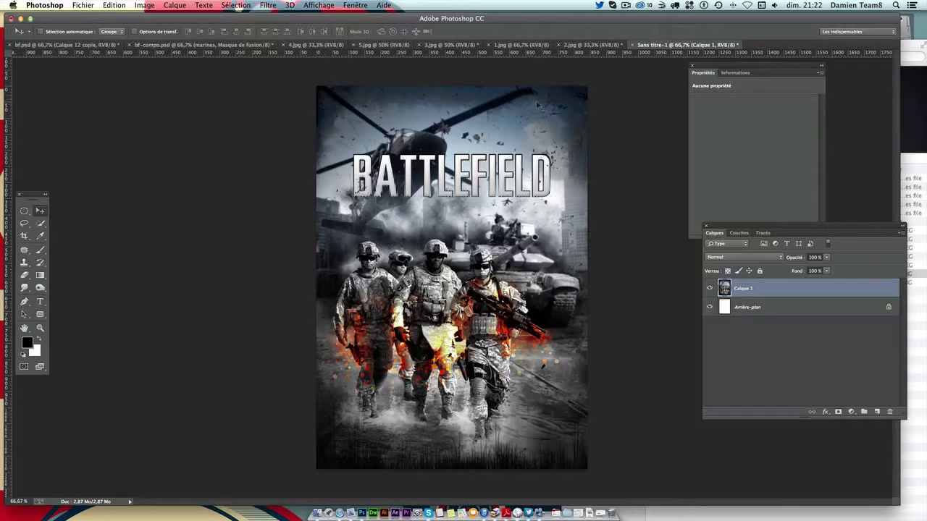
Apply a Lens Correction vignette with amount -30 and midpoint +83, then compare
{"action": "left_click", "coordinate": [268, 5]}
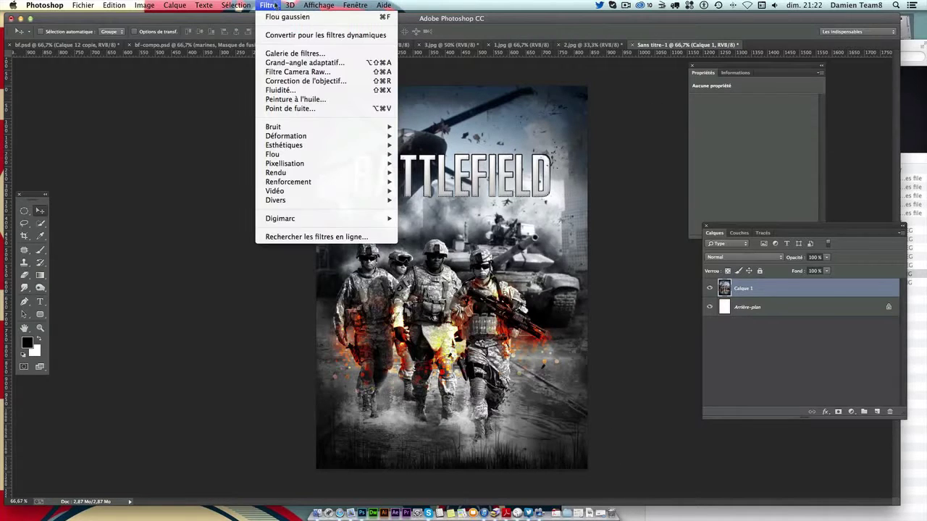
{"action": "left_click", "coordinate": [307, 80]}
{"action": "left_click", "coordinate": [823, 67]}
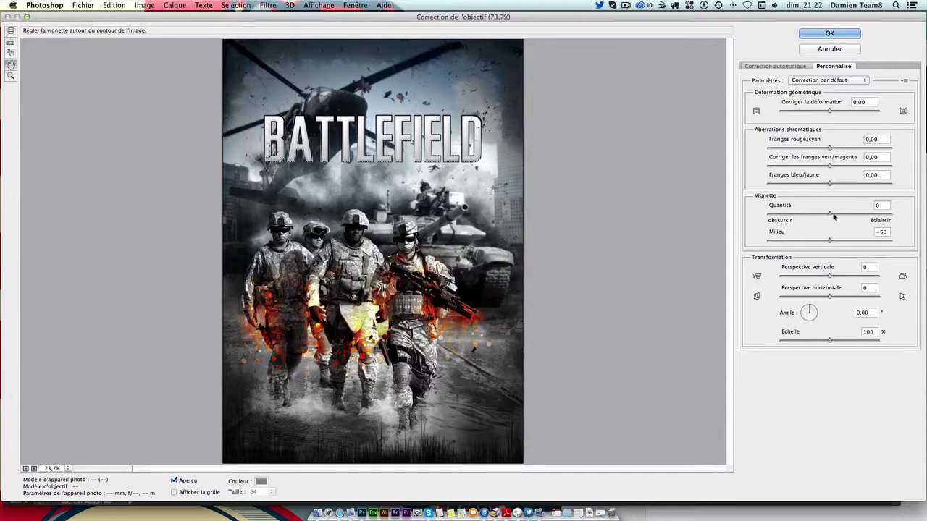
{"action": "mouse_move", "coordinate": [829, 213]}
{"action": "left_mouse_down"}
{"action": "mouse_move", "coordinate": [814, 213]}
{"action": "mouse_move", "coordinate": [825, 216]}
{"action": "left_mouse_up"}
{"action": "left_click_drag", "start_coordinate": [826, 215], "coordinate": [800, 217]}
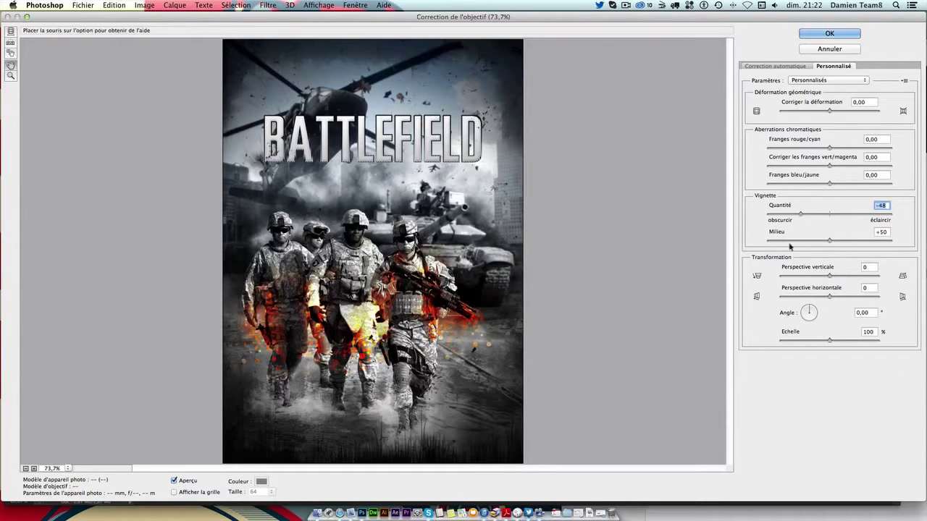
{"action": "left_click_drag", "start_coordinate": [829, 241], "coordinate": [870, 241]}
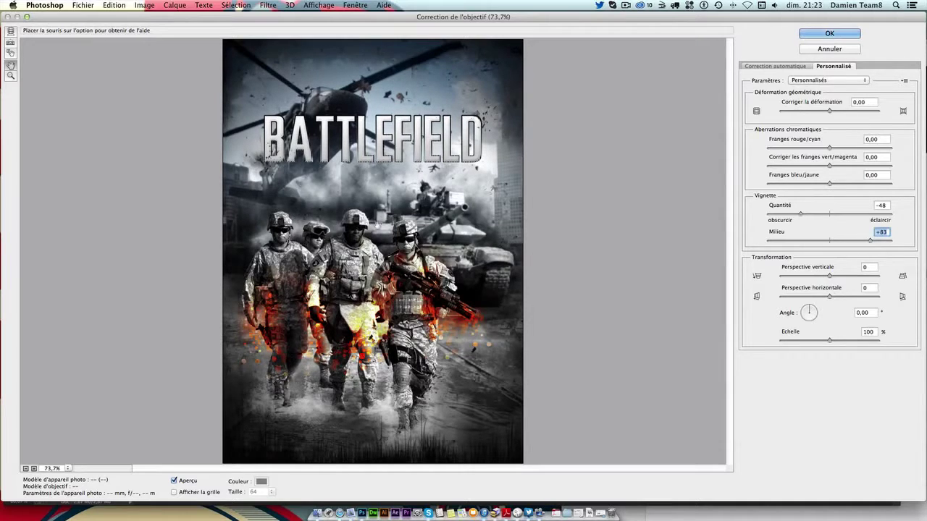
{"action": "left_click_drag", "start_coordinate": [800, 214], "coordinate": [820, 212]}
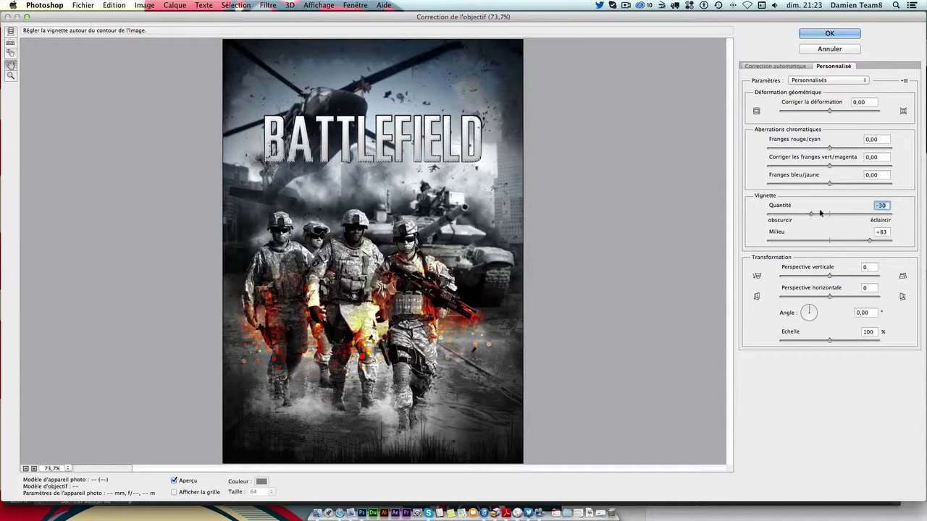
{"action": "left_click", "coordinate": [842, 35]}
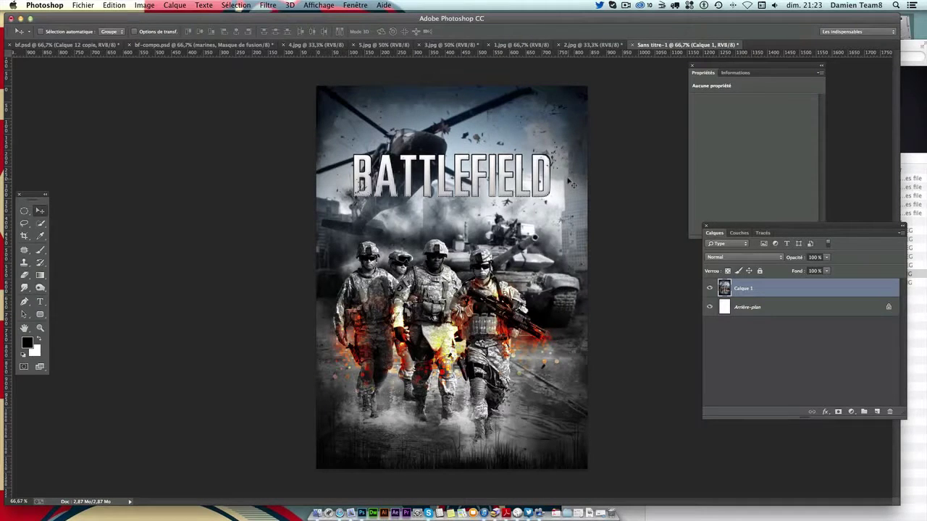
{"action": "key", "text": "ctrl+z"}
{"action": "key", "text": "ctrl+z"}
{"action": "key", "text": "ctrl+z"}
{"action": "key", "text": "ctrl+z"}
{"action": "key", "text": "ctrl+z"}
{"action": "key", "text": "ctrl+z"}
{"action": "key", "text": "ctrl+z"}
{"action": "key", "text": "ctrl+z"}
In bf-compo.psd, type 'AVEC TEAM8' below BATTLEFIELD above Calque 3
{"action": "left_click", "coordinate": [190, 45]}
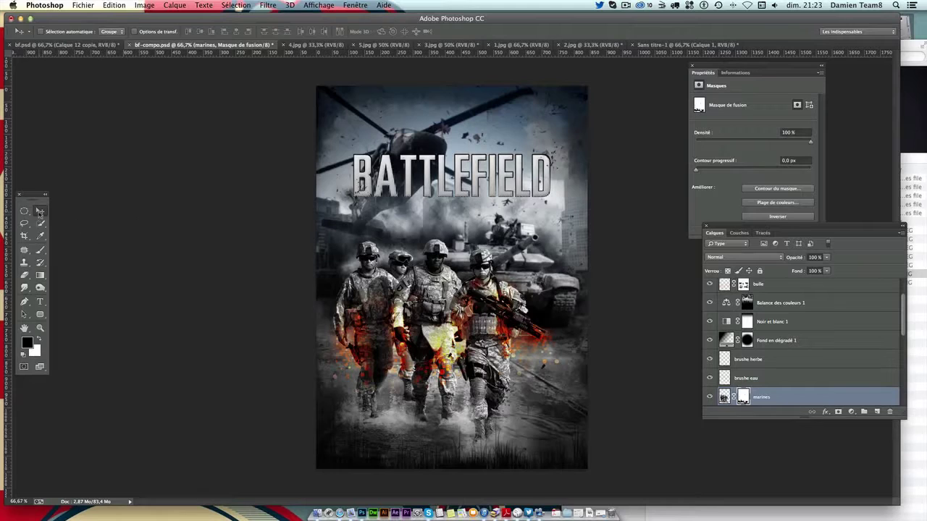
{"action": "left_click", "coordinate": [40, 250]}
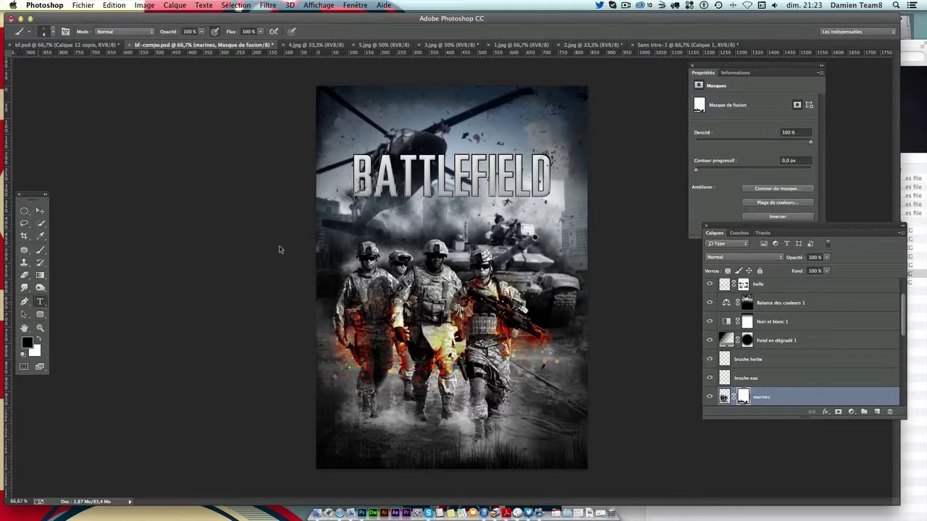
{"action": "key", "text": "t"}
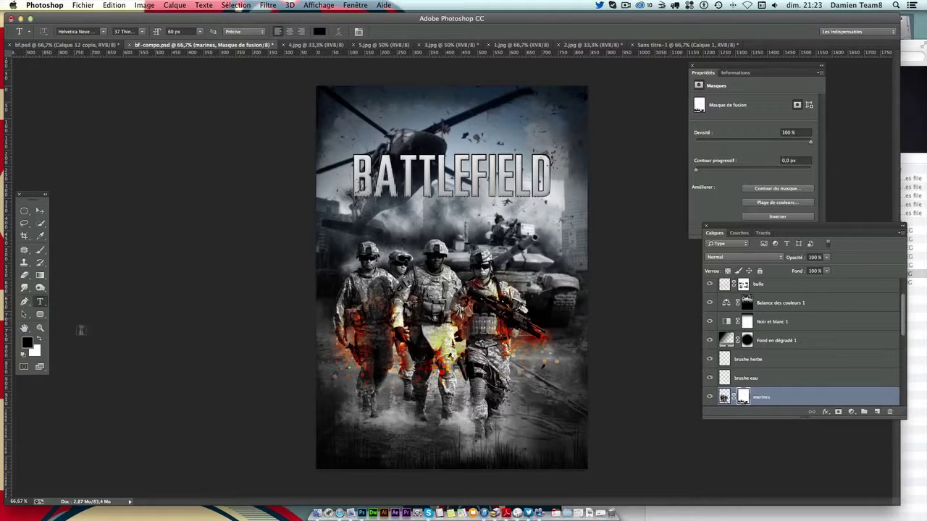
{"action": "left_click", "coordinate": [37, 339]}
{"action": "scroll", "coordinate": [828, 319], "scroll_direction": "up", "scroll_amount": 2}
{"action": "left_click", "coordinate": [824, 291]}
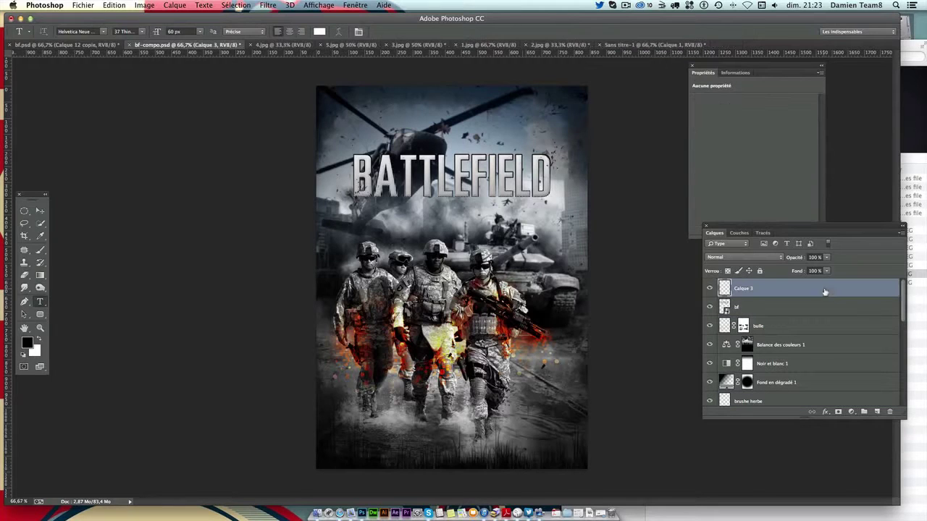
{"action": "left_click", "coordinate": [421, 223]}
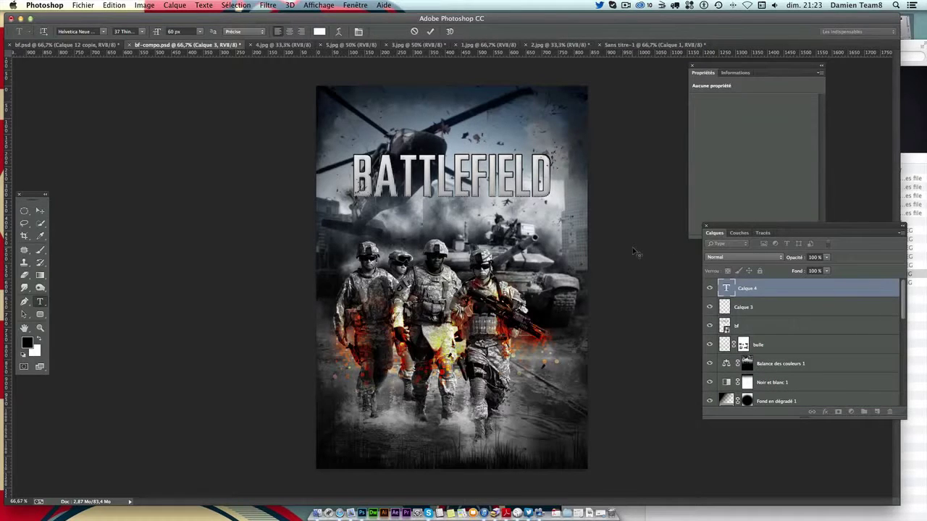
{"action": "type", "text": "AVEC TE"}
{"action": "type", "text": "AM8"}
Set the subtitle's font style to 67 Medium Condensed
{"action": "key", "text": "super+a"}
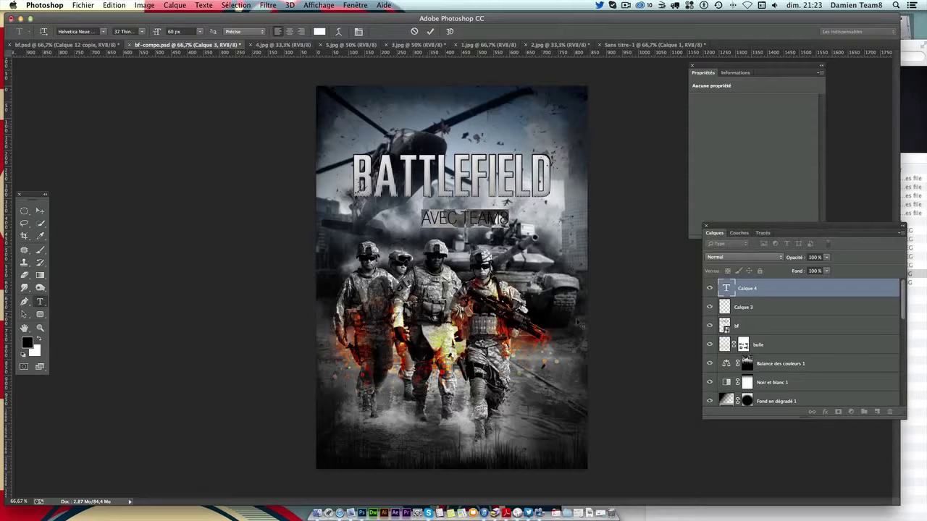
{"action": "key", "text": "super+t"}
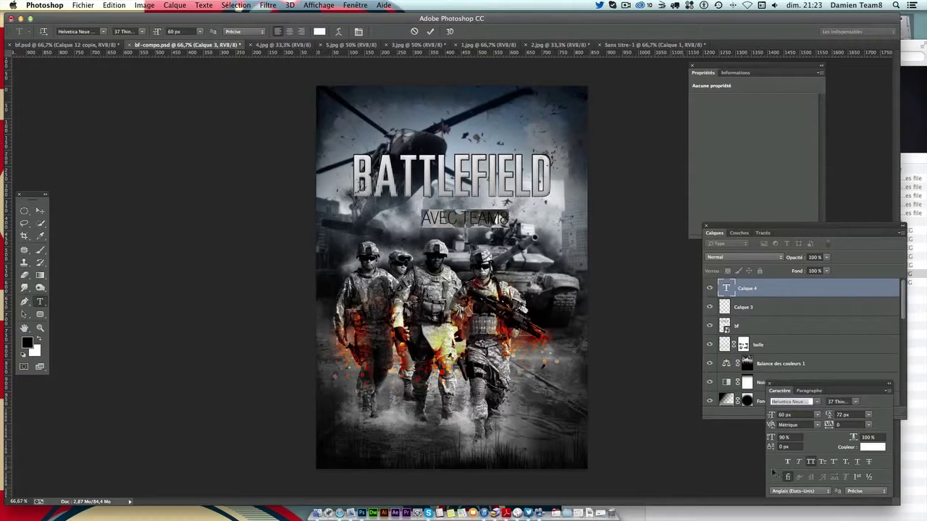
{"action": "left_click", "coordinate": [838, 402]}
{"action": "left_click", "coordinate": [855, 402]}
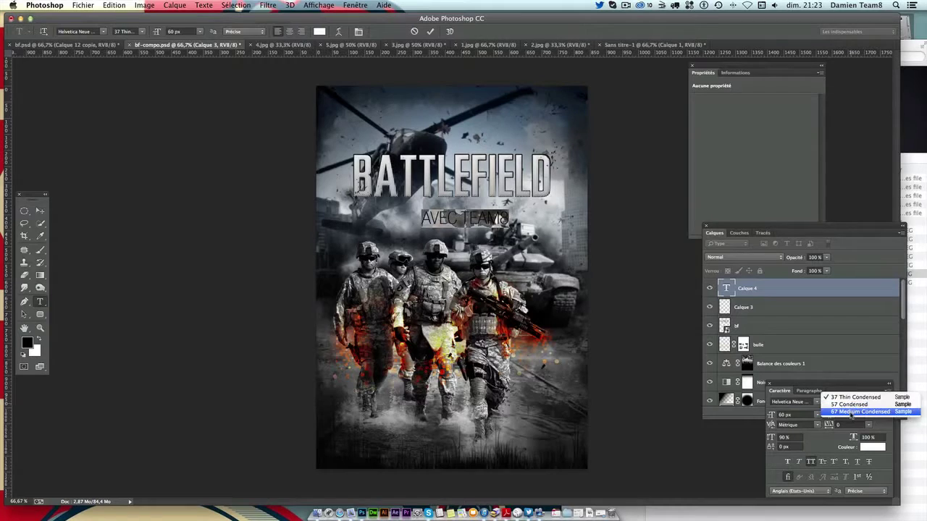
{"action": "left_click", "coordinate": [853, 415]}
Centre the subtitle under the BATTLEFIELD logo
{"action": "left_click", "coordinate": [40, 210]}
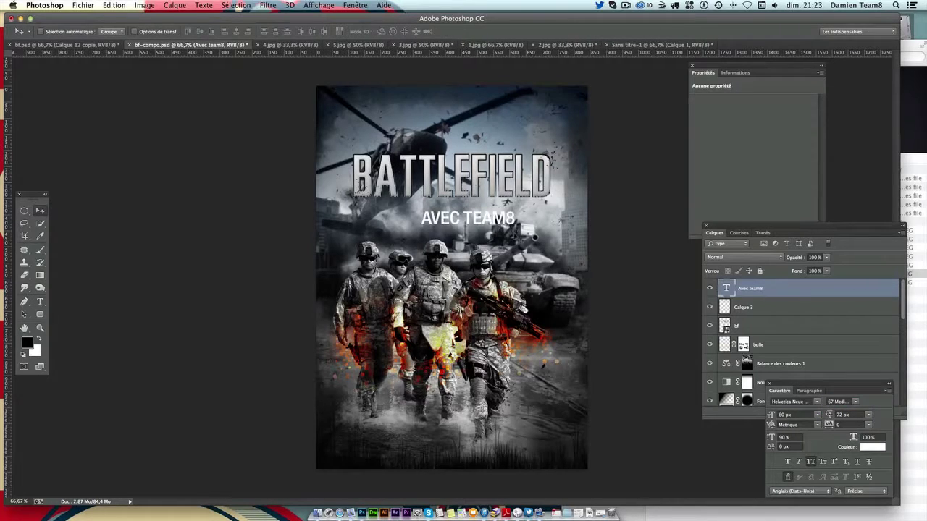
{"action": "left_click_drag", "start_coordinate": [518, 237], "coordinate": [496, 233]}
{"action": "key", "text": "super+t"}
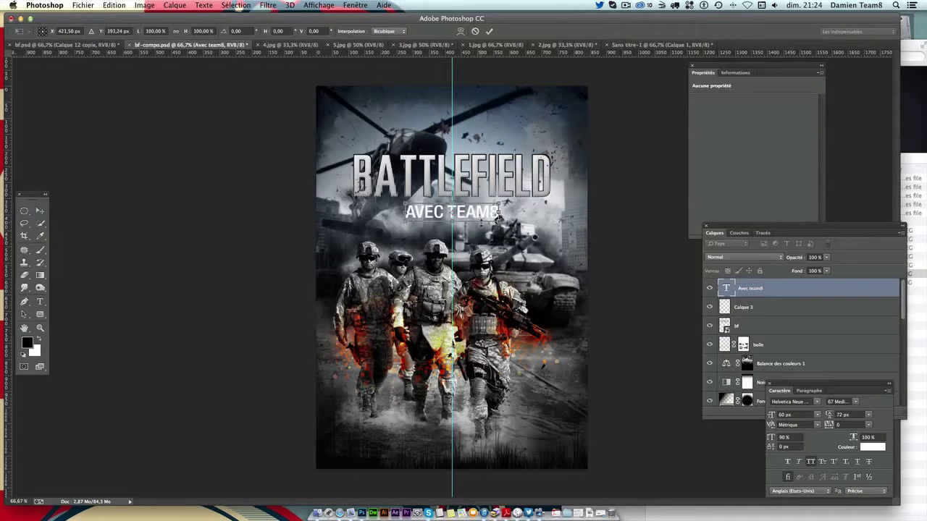
{"action": "key", "text": "Return"}
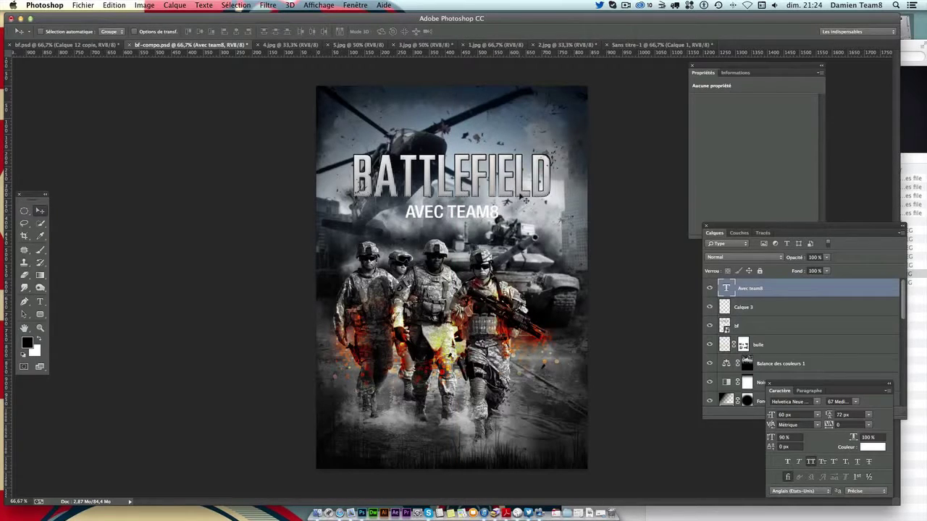
{"action": "left_click", "coordinate": [513, 201], "text": "super"}
{"action": "key", "text": "super+t"}
{"action": "key", "text": "Return"}
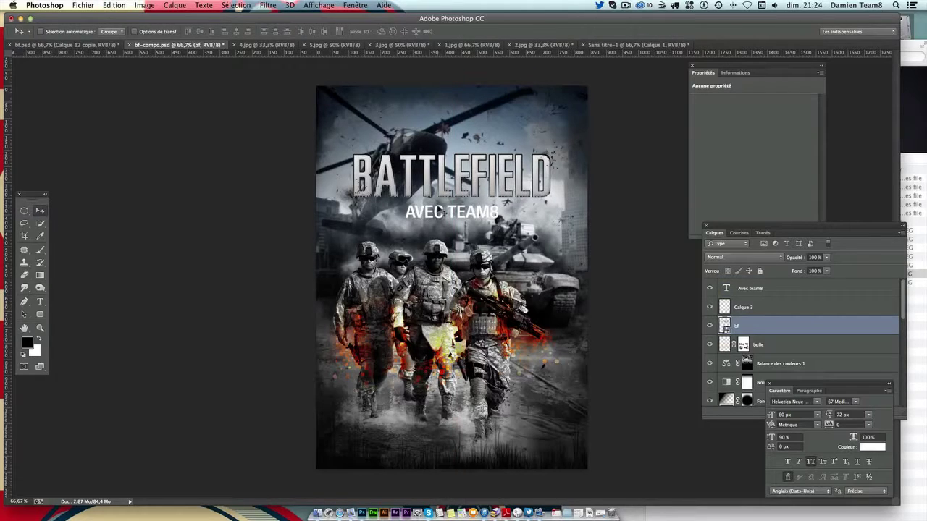
Open the subtitle's layer style, then close it without adding effects
{"action": "left_click", "coordinate": [439, 212], "text": "super"}
{"action": "double_click", "coordinate": [836, 299]}
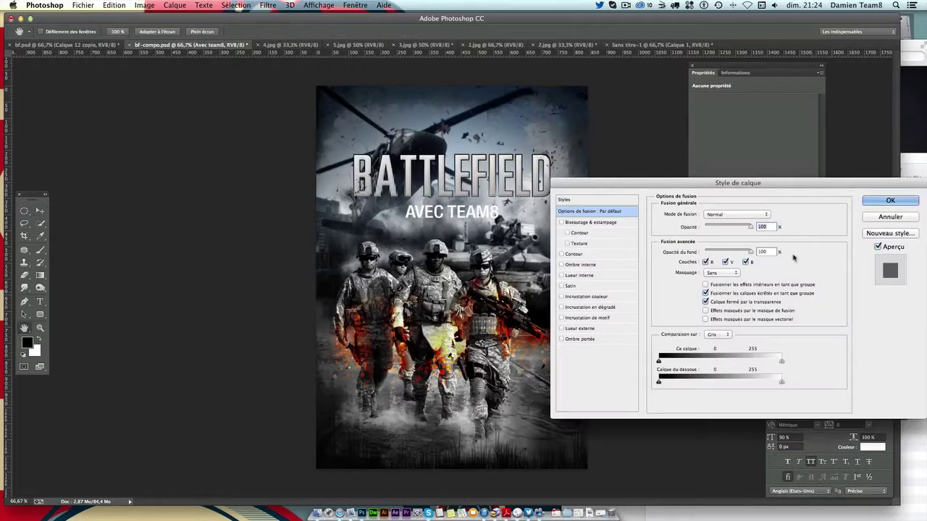
{"action": "mouse_move", "coordinate": [654, 181]}
{"action": "left_mouse_down"}
{"action": "mouse_move", "coordinate": [679, 182]}
{"action": "mouse_move", "coordinate": [739, 127]}
{"action": "left_mouse_up"}
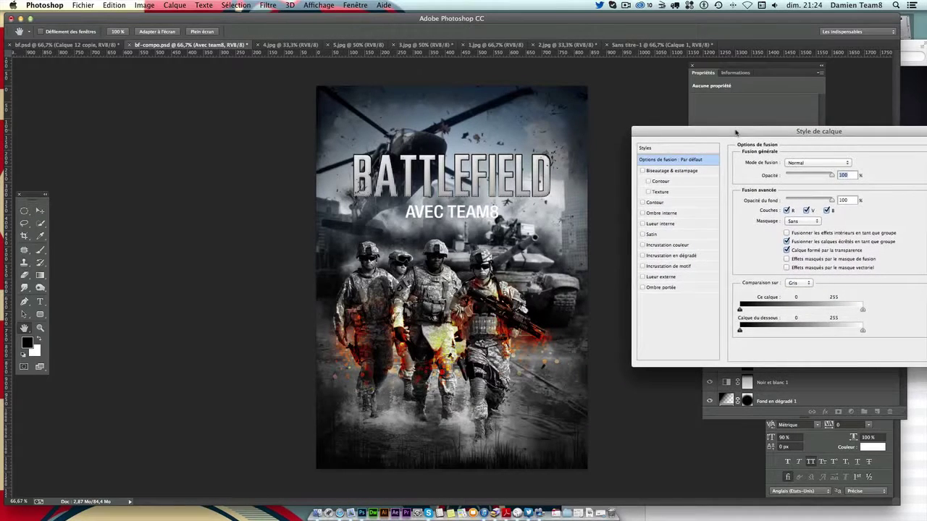
{"action": "key", "text": "Escape"}
Try shrinking the subtitle, undo it, nudge it slightly right, and hide guides
{"action": "key", "text": "super+t"}
{"action": "left_click_drag", "start_coordinate": [498, 220], "coordinate": [448, 210]}
{"action": "key", "text": "super+z"}
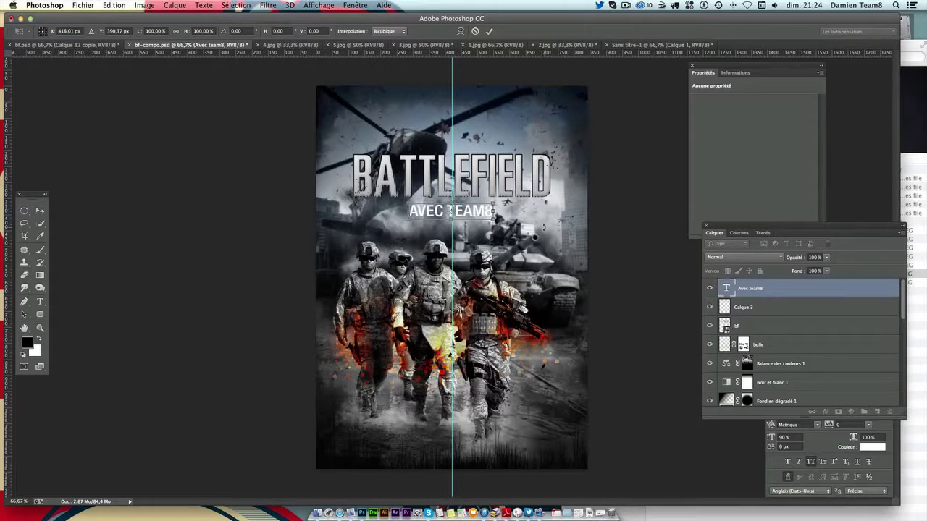
{"action": "left_click_drag", "start_coordinate": [449, 210], "coordinate": [452, 211]}
{"action": "key", "text": "Return"}
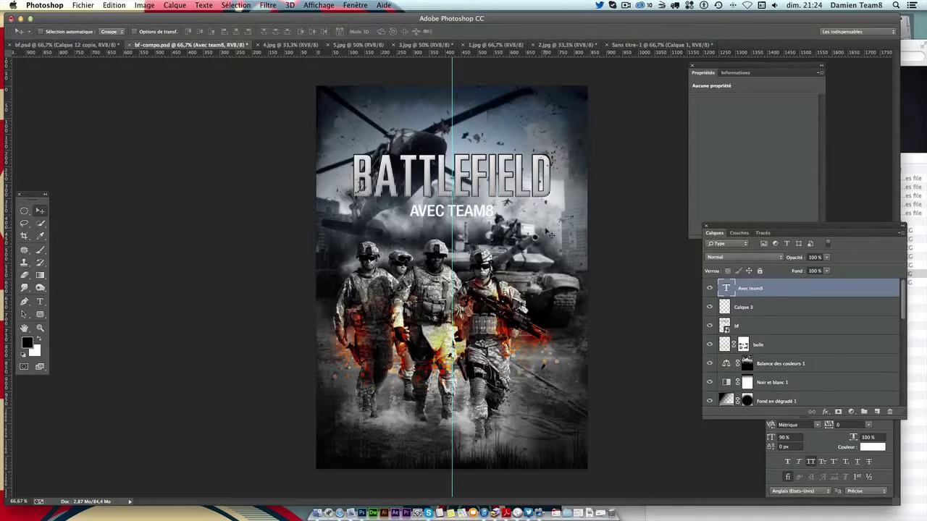
{"action": "key", "text": "super+h"}
Add a 2 px stroke in a bright orange sampled from the fire
{"action": "double_click", "coordinate": [840, 298]}
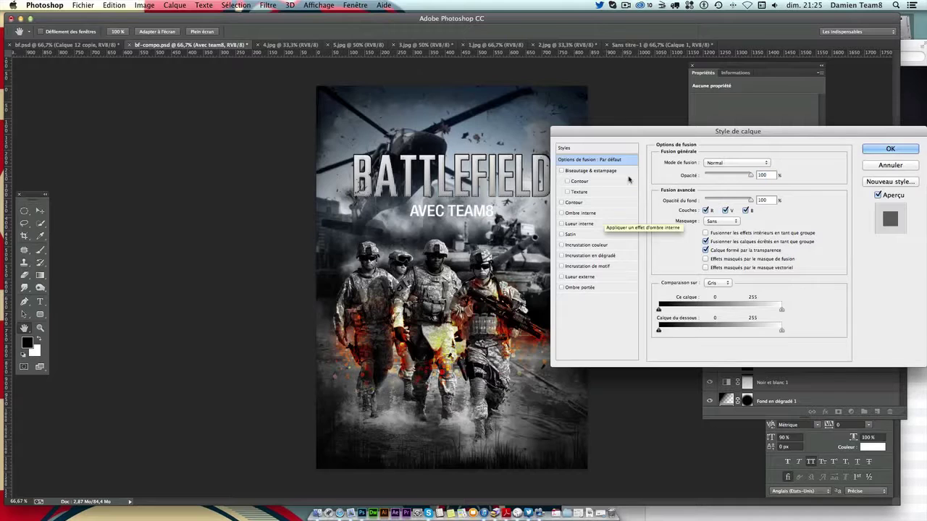
{"action": "left_click_drag", "start_coordinate": [651, 131], "coordinate": [663, 150]}
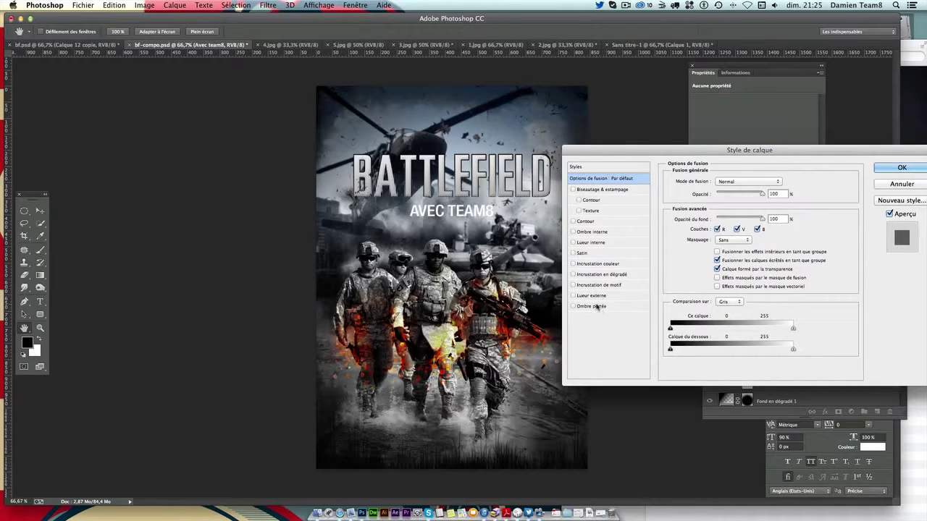
{"action": "left_click", "coordinate": [589, 222]}
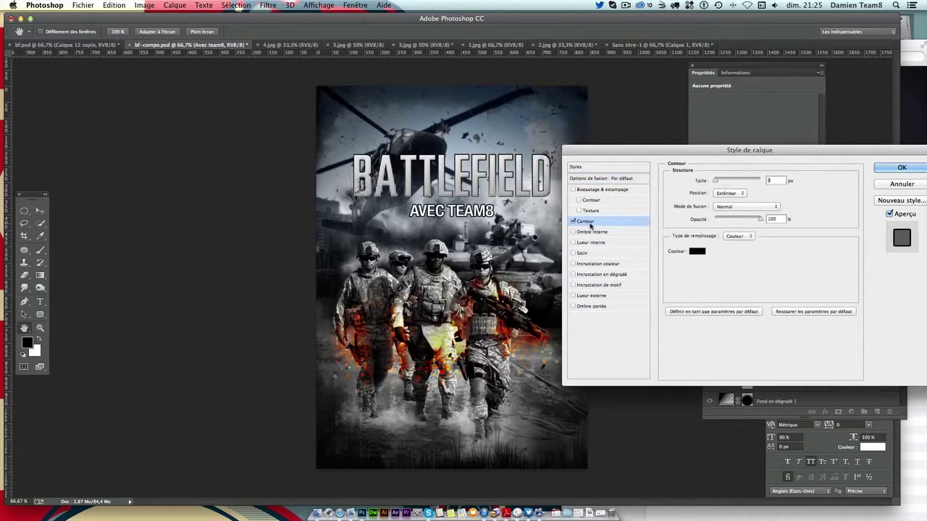
{"action": "left_click", "coordinate": [697, 252]}
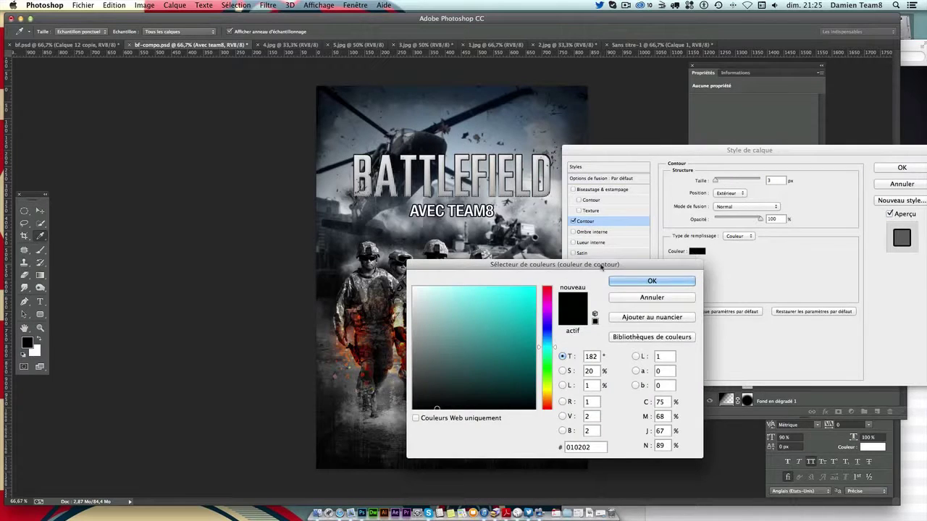
{"action": "left_click_drag", "start_coordinate": [697, 265], "coordinate": [814, 275]}
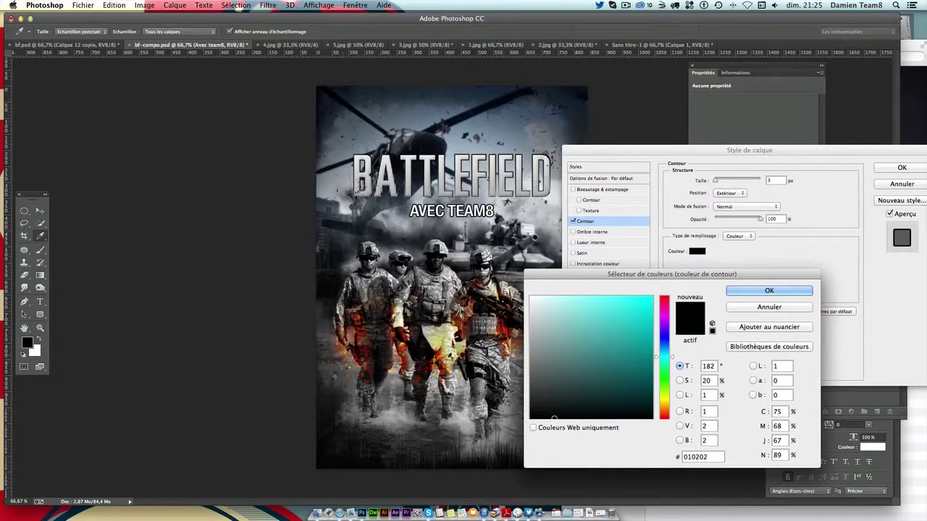
{"action": "left_click", "coordinate": [345, 355]}
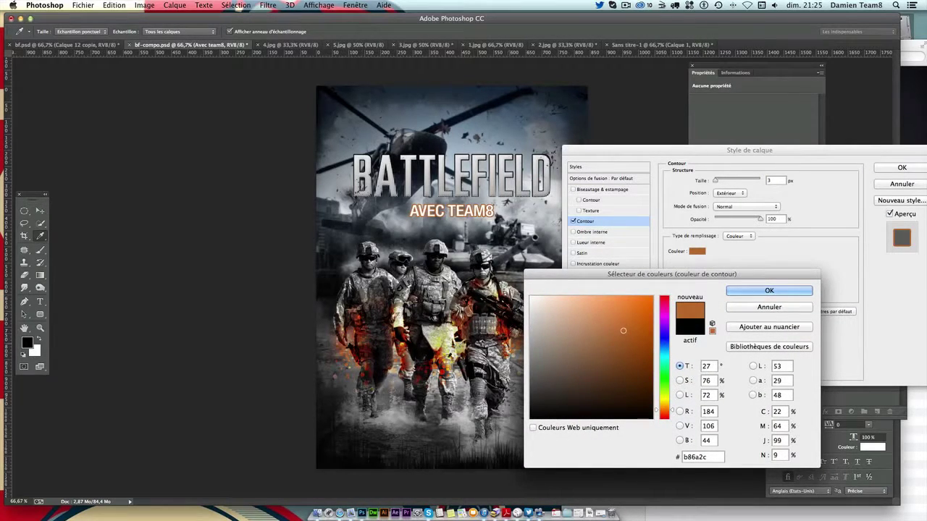
{"action": "left_click_drag", "start_coordinate": [345, 355], "coordinate": [340, 362]}
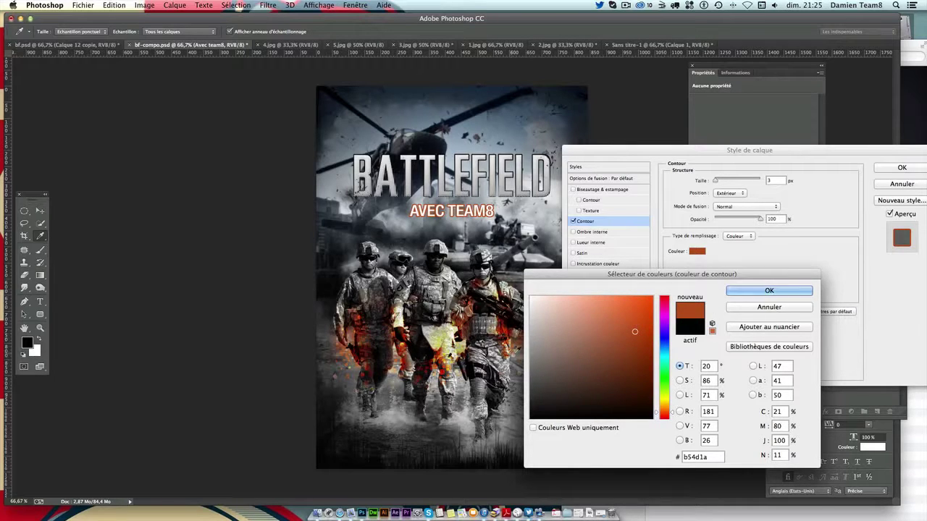
{"action": "mouse_move", "coordinate": [634, 331]}
{"action": "left_mouse_down"}
{"action": "mouse_move", "coordinate": [631, 285]}
{"action": "mouse_move", "coordinate": [651, 300]}
{"action": "mouse_move", "coordinate": [637, 302]}
{"action": "left_mouse_up"}
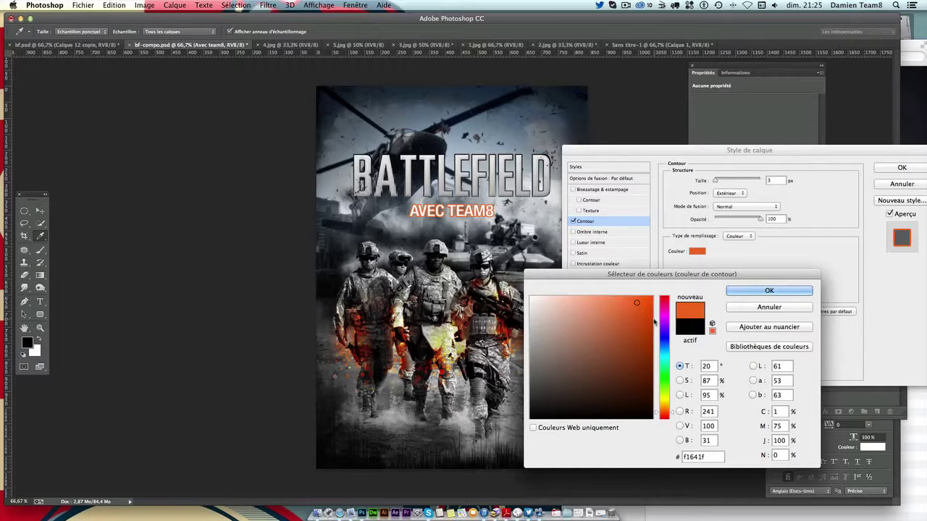
{"action": "left_click", "coordinate": [753, 291]}
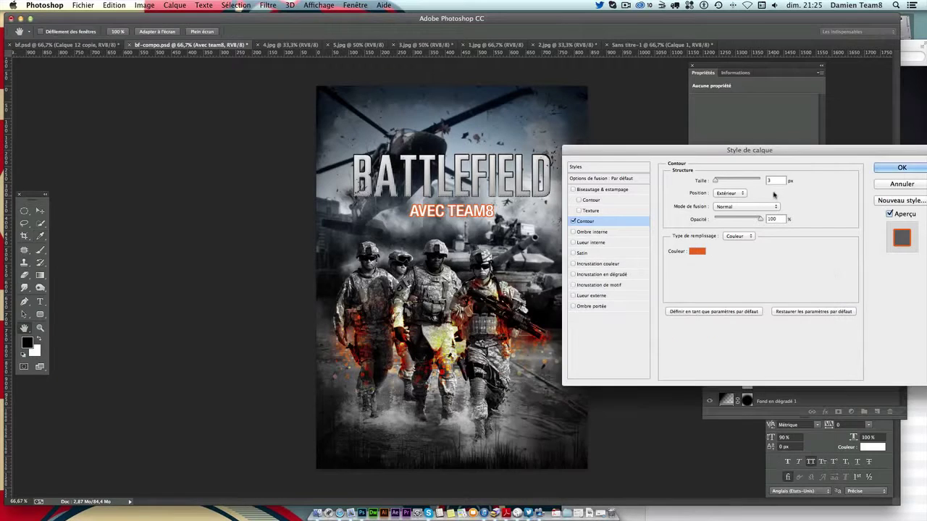
{"action": "type", "text": "2"}
Add a pale yellow #f6f6bc colour overlay to AVEC TEAM8 and enable Outer Glow
{"action": "left_click", "coordinate": [612, 263]}
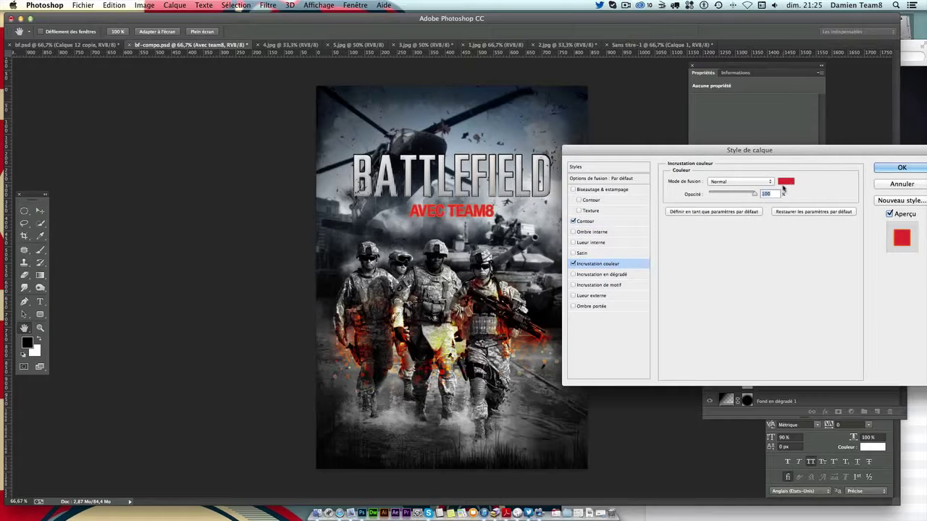
{"action": "left_click", "coordinate": [785, 181]}
{"action": "left_click", "coordinate": [459, 352]}
{"action": "left_click_drag", "start_coordinate": [600, 321], "coordinate": [576, 295]}
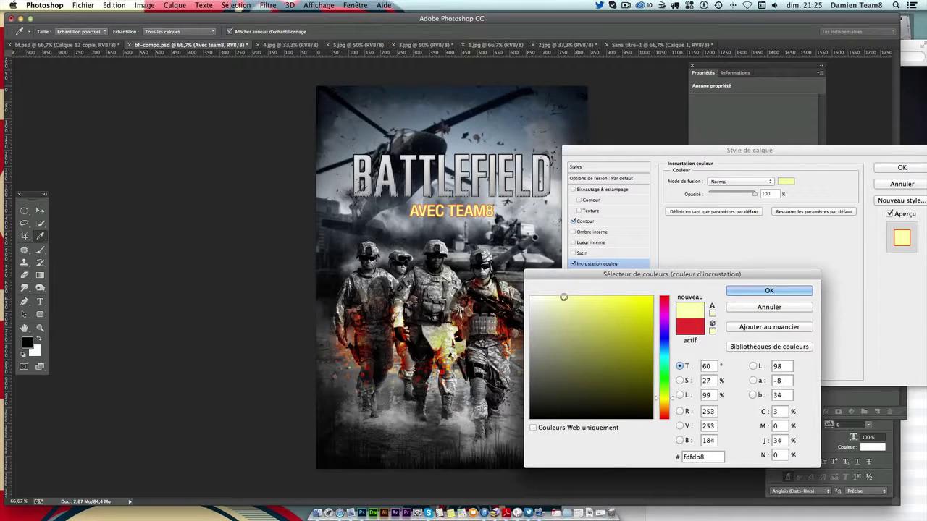
{"action": "left_click_drag", "start_coordinate": [577, 296], "coordinate": [558, 300]}
{"action": "key", "text": "Return"}
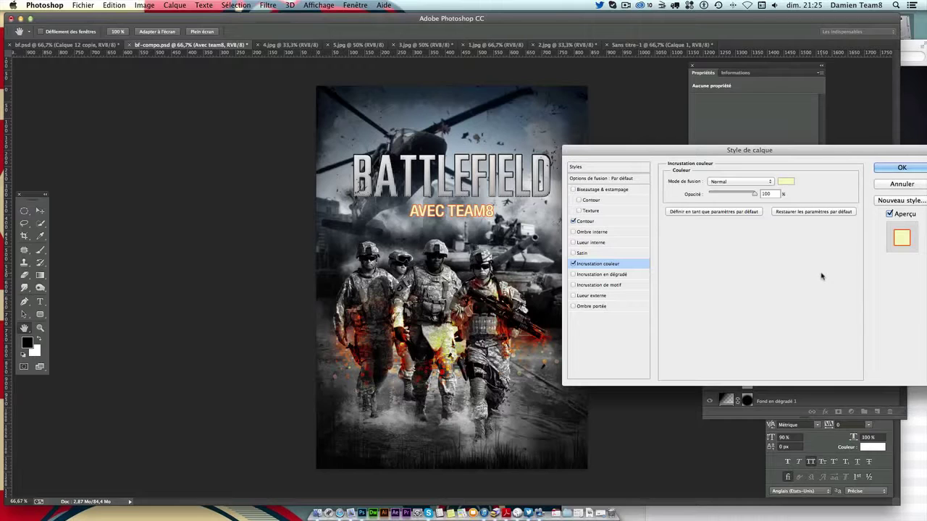
{"action": "left_click", "coordinate": [602, 297]}
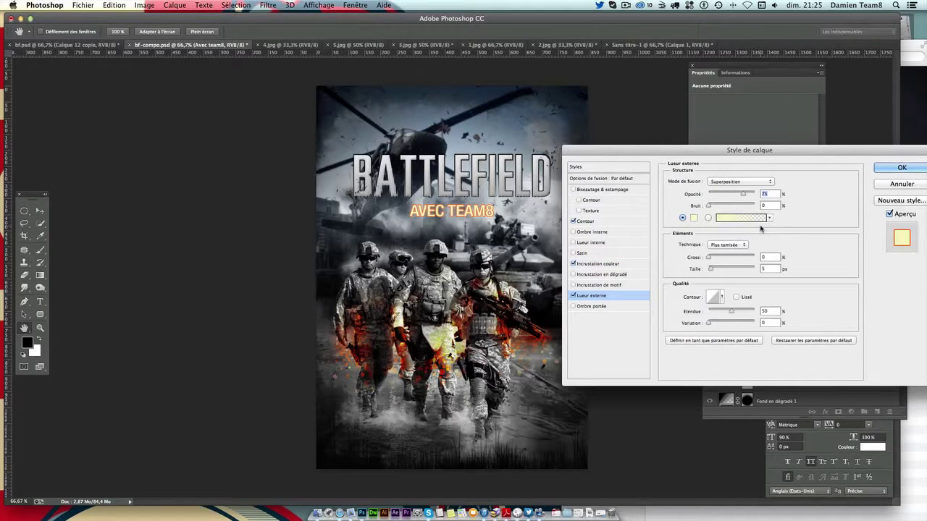
Set the outer glow to ff5f2d in Eclaircir mode, spread near 0, 55% opacity
{"action": "left_click", "coordinate": [693, 218]}
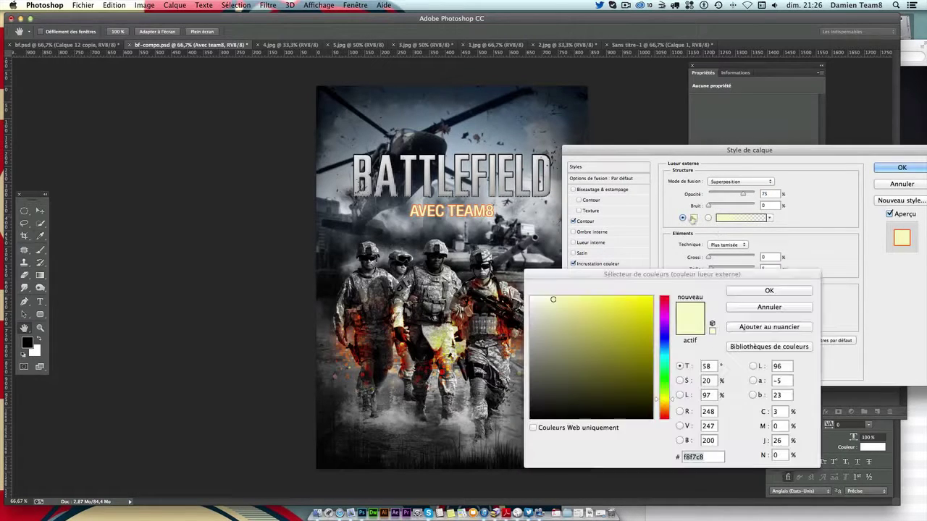
{"action": "double_click", "coordinate": [694, 456]}
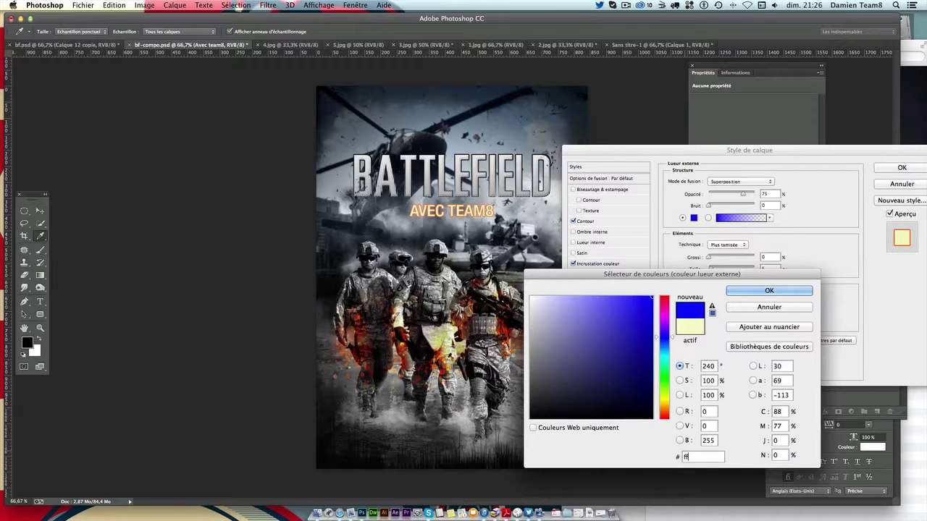
{"action": "type", "text": "ff5f2"}
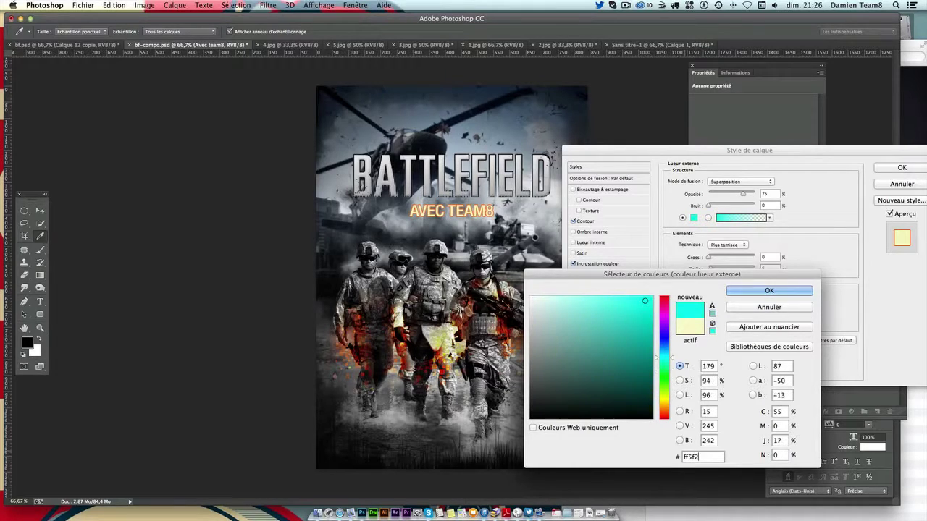
{"action": "type", "text": "d"}
{"action": "key", "text": "Return"}
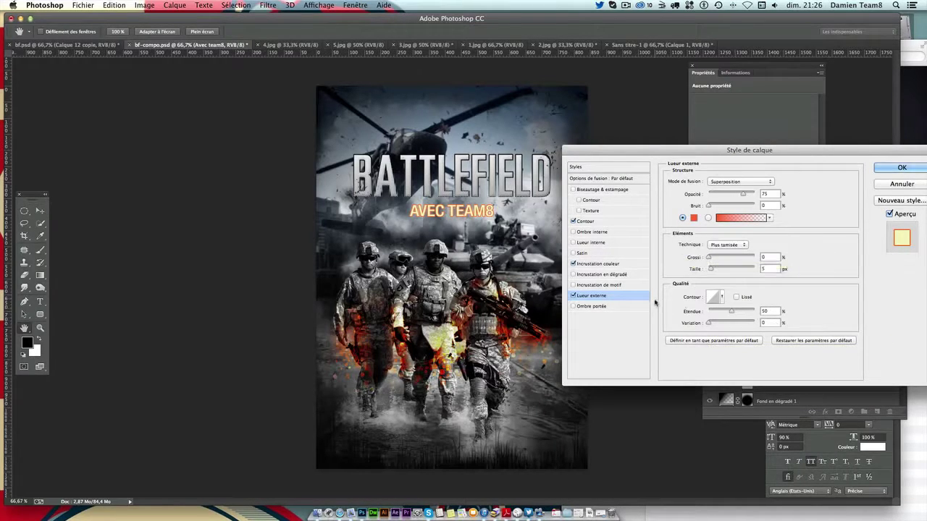
{"action": "left_click_drag", "start_coordinate": [716, 270], "coordinate": [719, 270]}
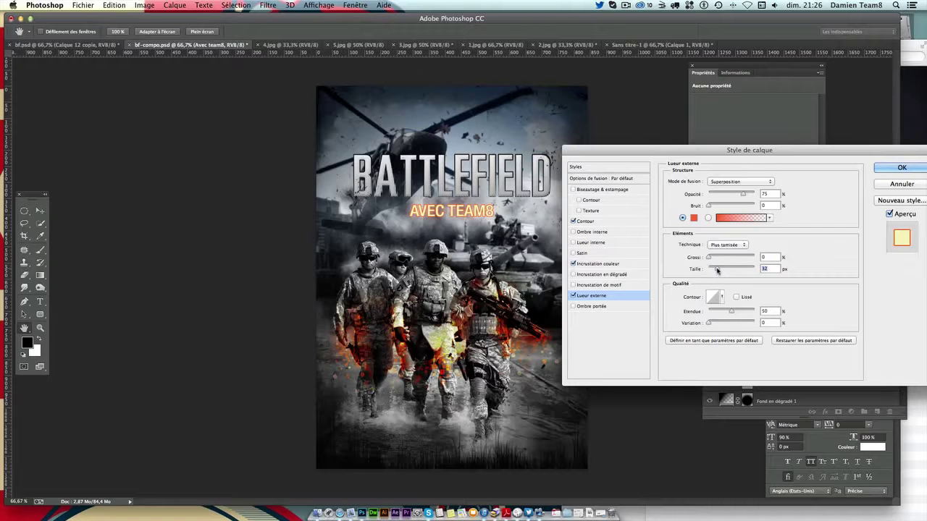
{"action": "left_click", "coordinate": [731, 182]}
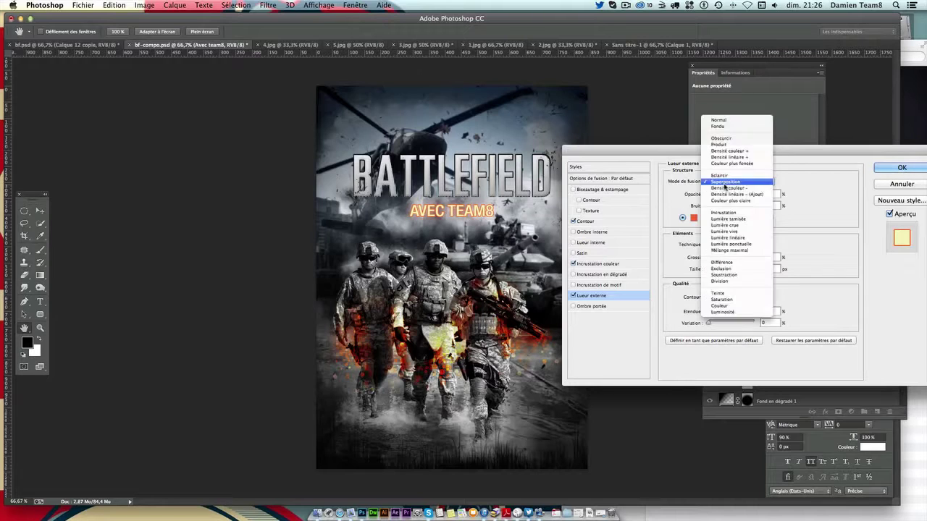
{"action": "left_click", "coordinate": [731, 176]}
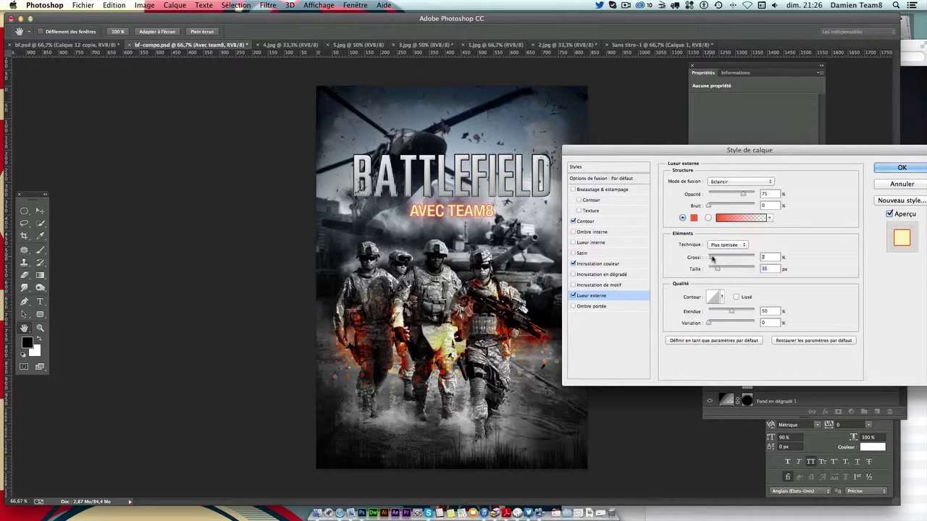
{"action": "left_click_drag", "start_coordinate": [724, 259], "coordinate": [709, 258]}
{"action": "left_click_drag", "start_coordinate": [739, 198], "coordinate": [734, 197]}
Fine-tune the stroke thickness and apply the finished layer style
{"action": "left_click", "coordinate": [579, 210]}
{"action": "left_click", "coordinate": [585, 220]}
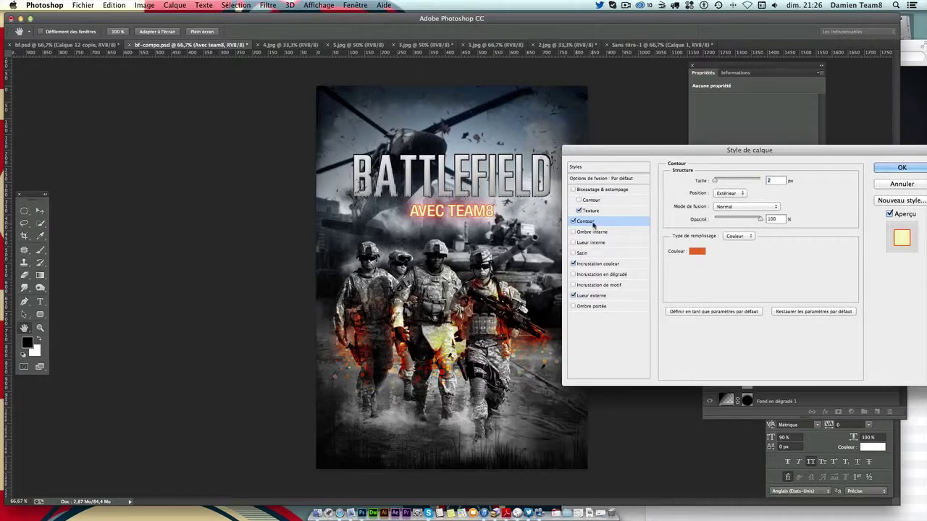
{"action": "left_click_drag", "start_coordinate": [713, 185], "coordinate": [712, 184]}
{"action": "left_click", "coordinate": [900, 168]}
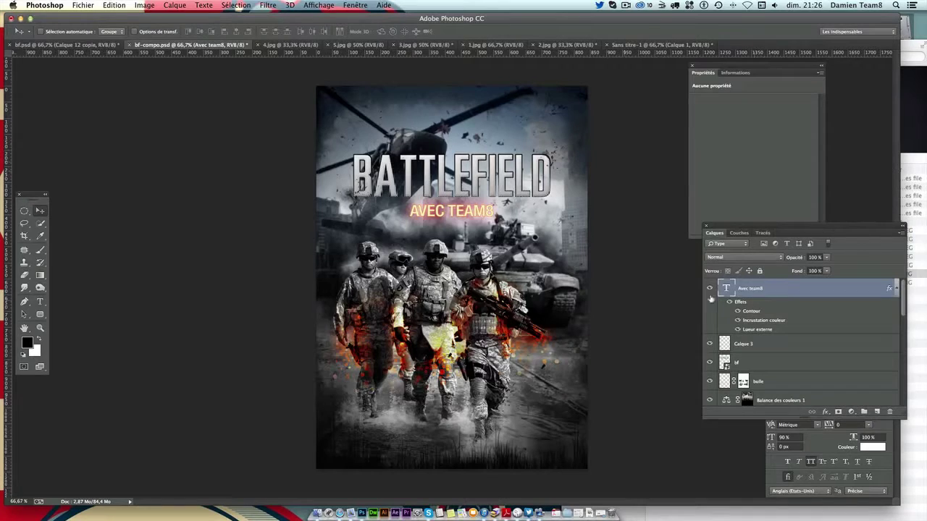
Rasterize the subtitle text and duplicate its layer with the effects
{"action": "right_click", "coordinate": [802, 290]}
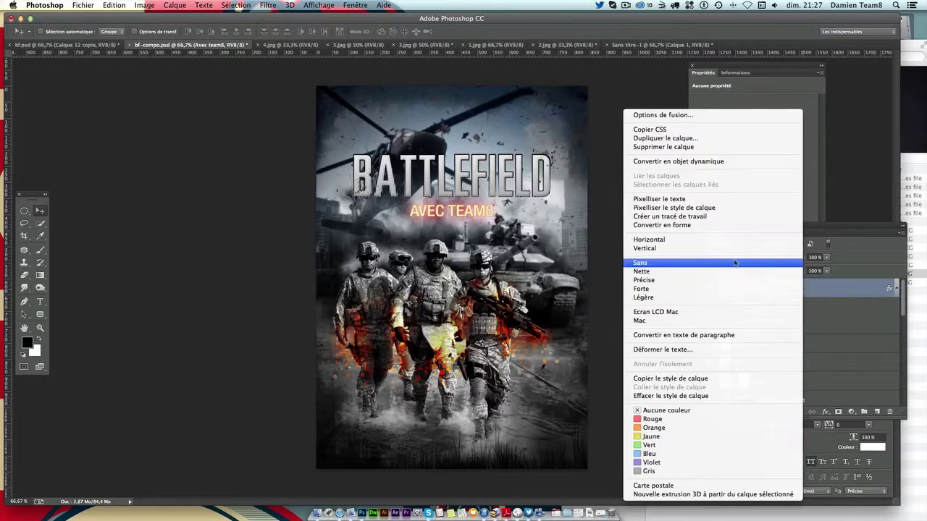
{"action": "left_click", "coordinate": [721, 200]}
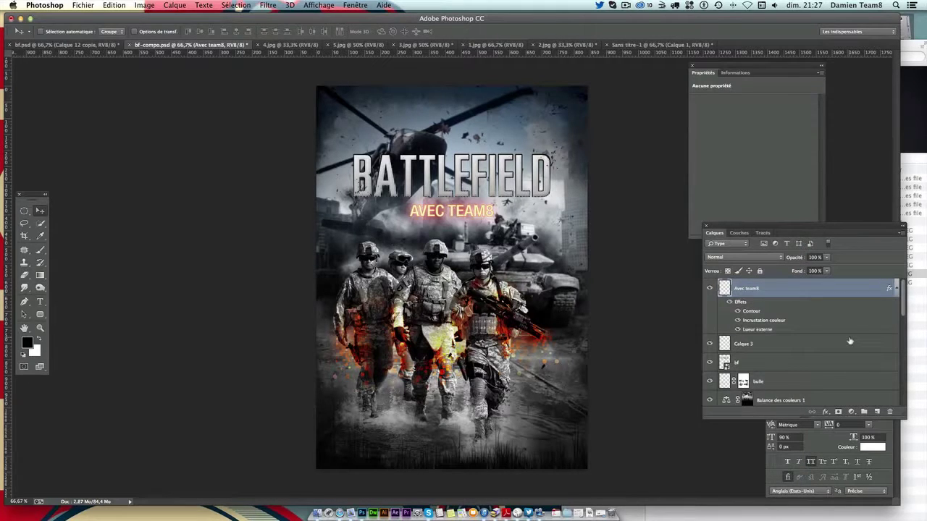
{"action": "key", "text": "b"}
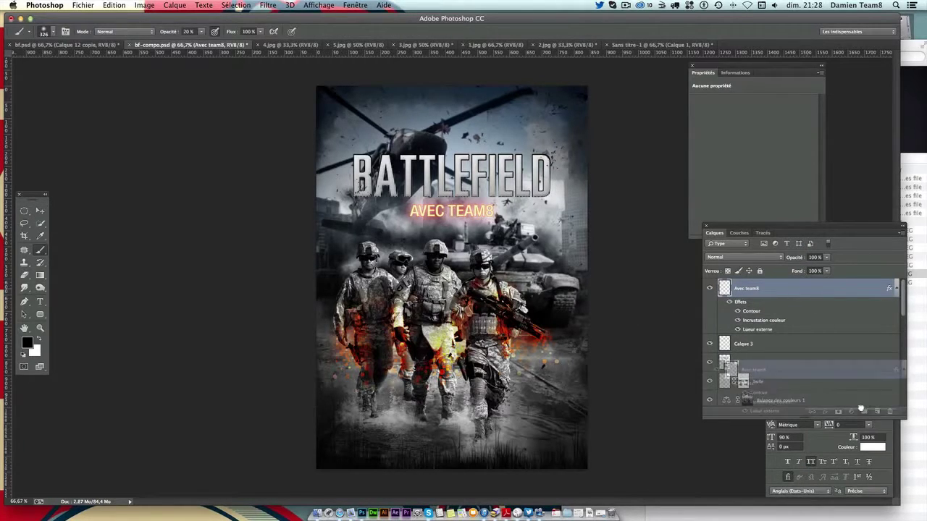
{"action": "left_click_drag", "start_coordinate": [804, 291], "coordinate": [876, 411]}
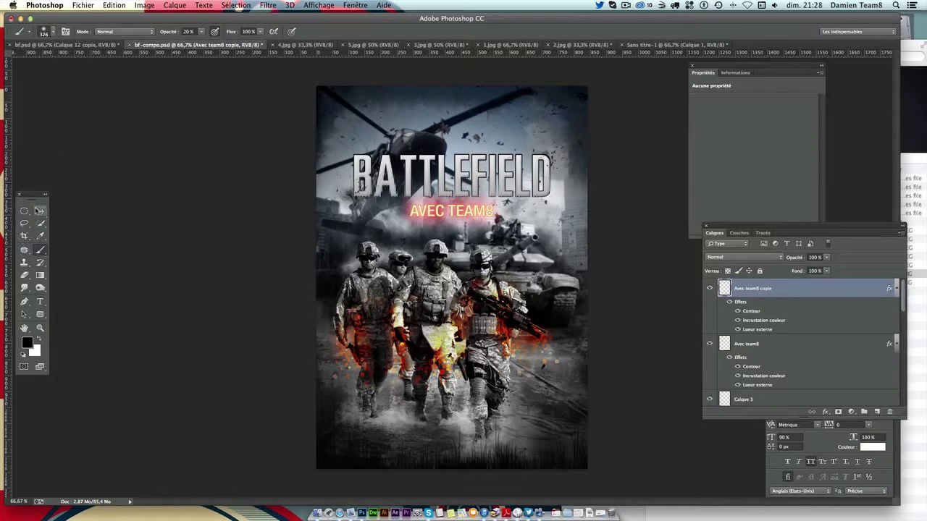
Shrink the brush to 31 px
{"action": "left_click", "coordinate": [54, 34]}
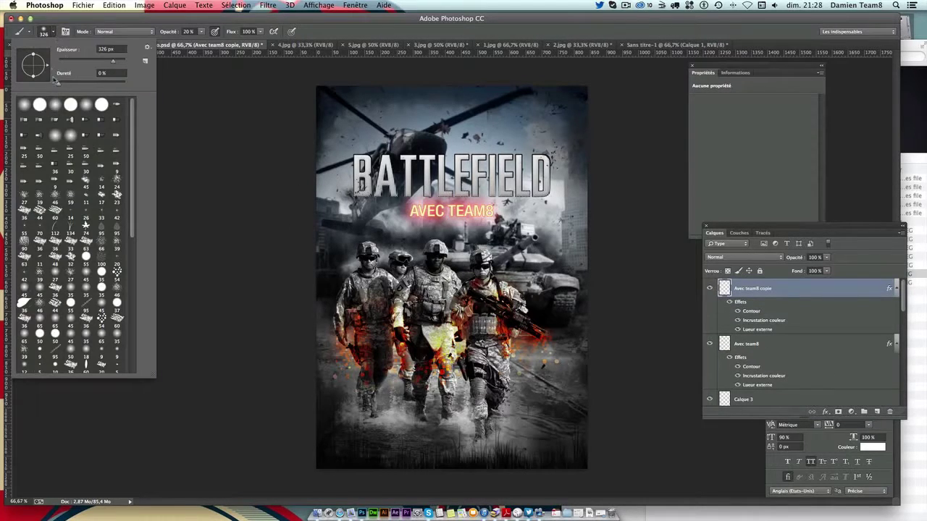
{"action": "left_click_drag", "start_coordinate": [88, 62], "coordinate": [70, 63]}
{"action": "left_click", "coordinate": [358, 137]}
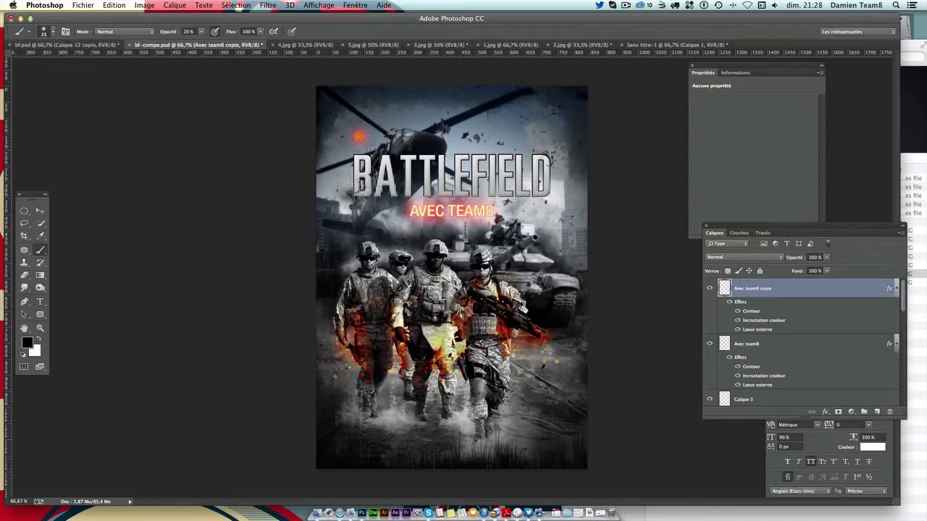
Draw a rectangular selection around the BATTLEFIELD title and subtitle
{"action": "right_click", "coordinate": [24, 211]}
{"action": "left_click", "coordinate": [65, 209]}
{"action": "left_click_drag", "start_coordinate": [349, 162], "coordinate": [557, 249]}
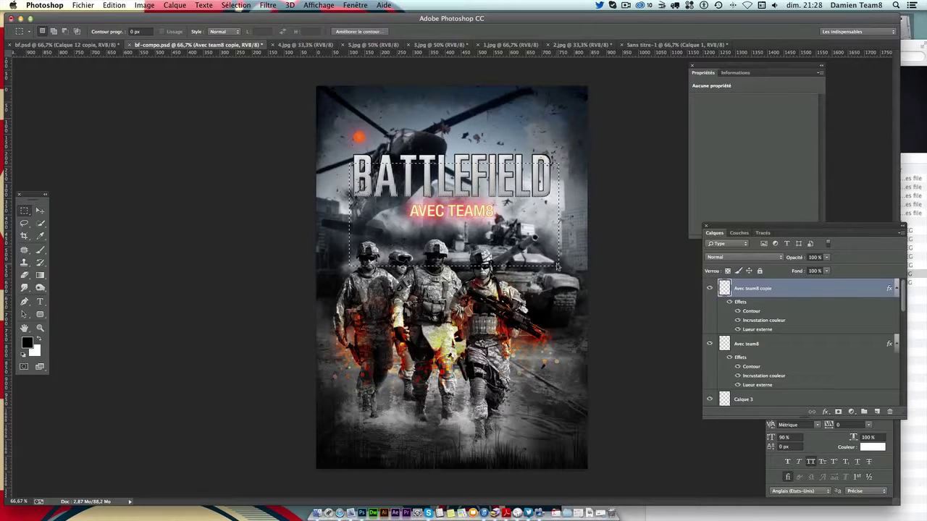
Deselect, switch to the Brush tool and scroll the tip list toward the 204 px scatter brush
{"action": "left_click", "coordinate": [349, 160]}
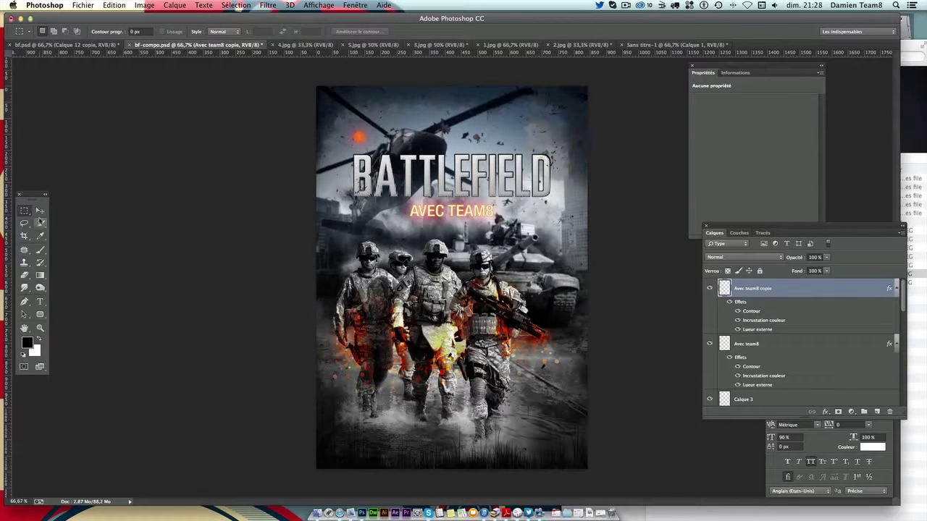
{"action": "left_click", "coordinate": [40, 249]}
{"action": "left_click", "coordinate": [51, 32]}
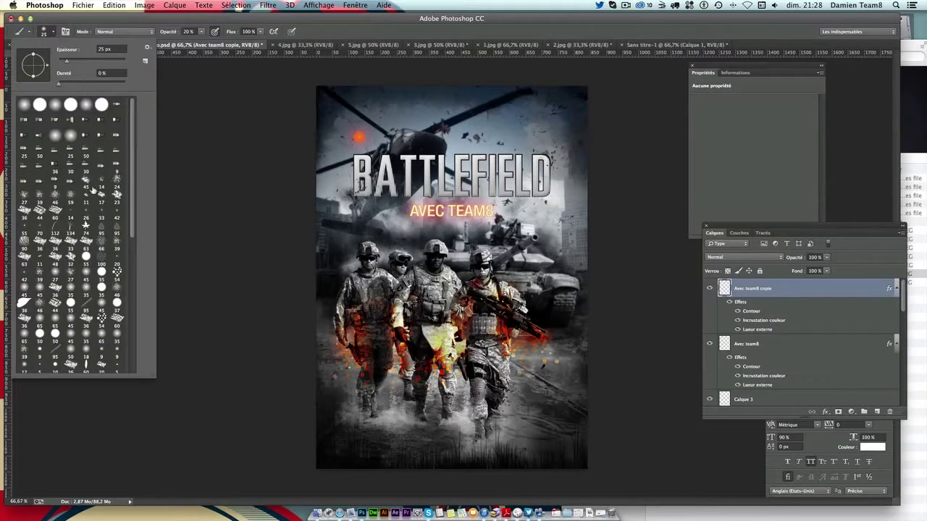
{"action": "scroll", "coordinate": [81, 293], "scroll_direction": "down", "scroll_amount": 5}
{"action": "scroll", "coordinate": [84, 290], "scroll_direction": "down", "scroll_amount": 5}
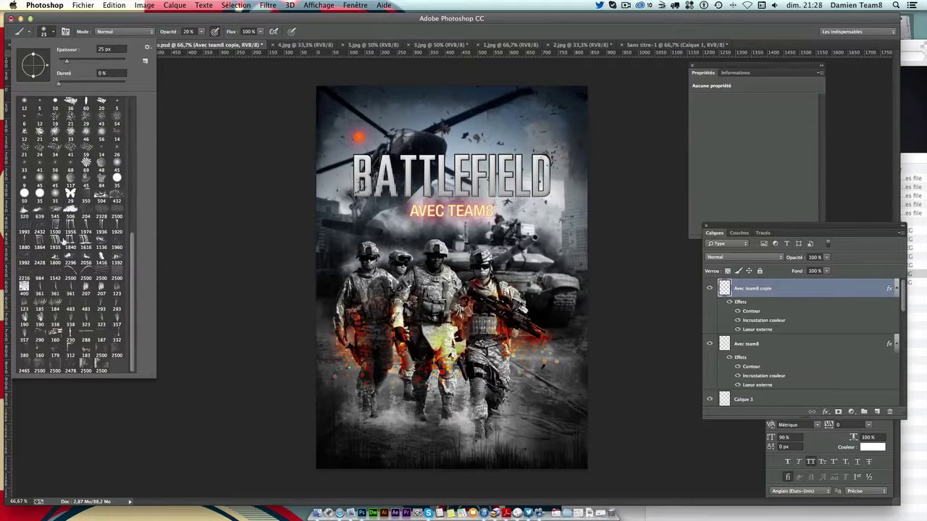
Choose the 204 px, then the 1542 px scatter brush tip, and adjust its size
{"action": "left_click", "coordinate": [90, 211]}
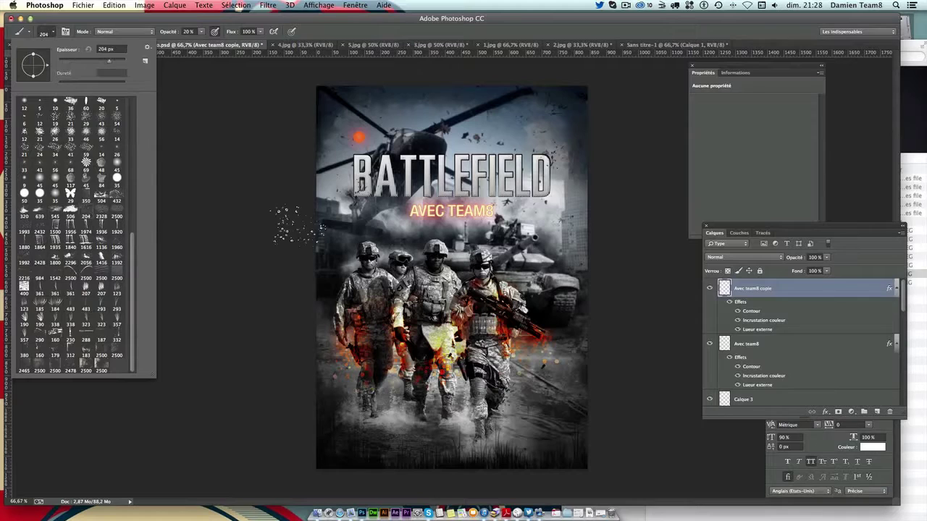
{"action": "key", "text": "Return"}
{"action": "left_click", "coordinate": [43, 33]}
{"action": "left_click", "coordinate": [56, 274]}
{"action": "key", "text": "Return"}
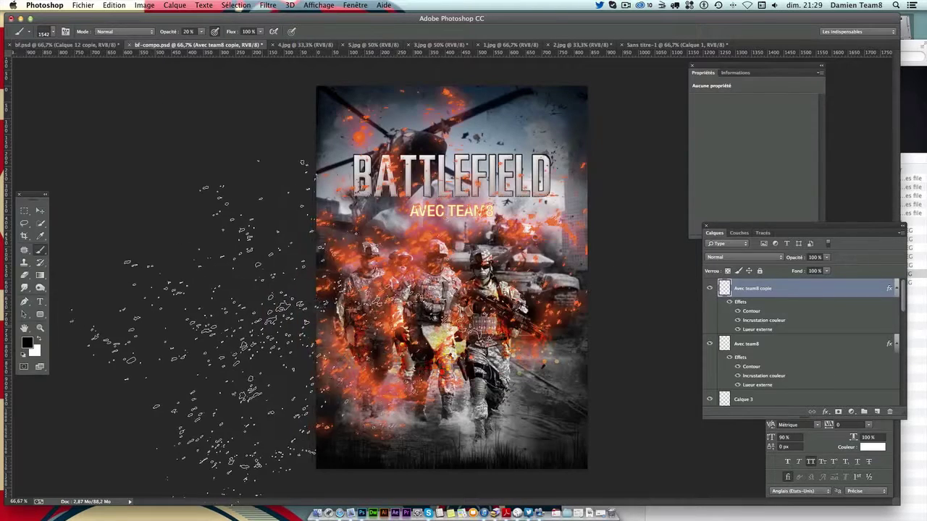
{"action": "left_click", "coordinate": [53, 33]}
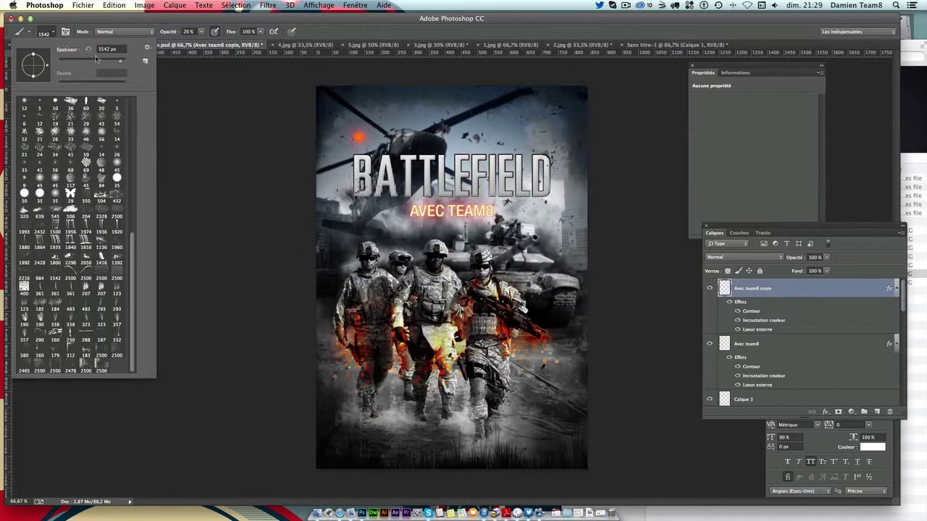
{"action": "mouse_move", "coordinate": [123, 49]}
{"action": "left_mouse_down"}
{"action": "mouse_move", "coordinate": [97, 48]}
{"action": "mouse_move", "coordinate": [112, 62]}
{"action": "left_mouse_up"}
{"action": "left_click", "coordinate": [54, 32]}
{"action": "left_click", "coordinate": [53, 32]}
{"action": "key", "text": "Return"}
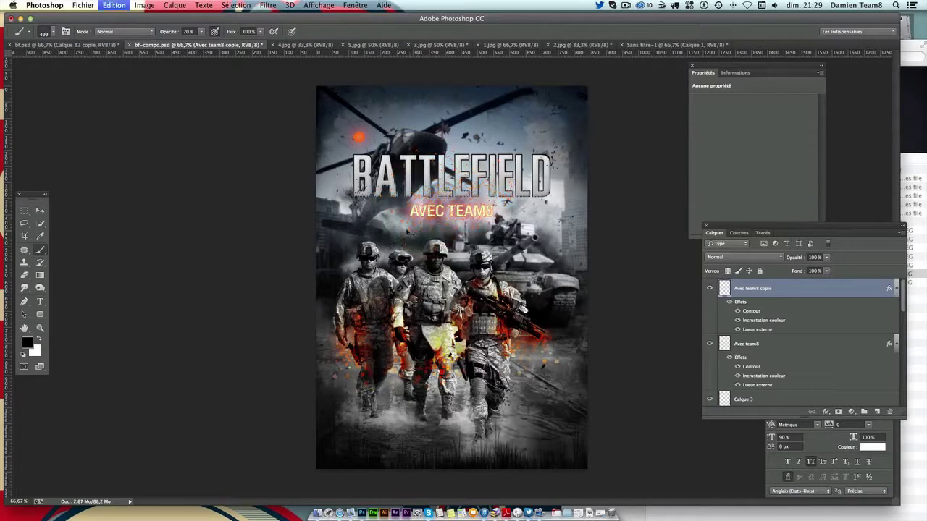
Paint fiery glow around AVEC TEAM8 and the soldiers, plus orange speckles near the tank
{"action": "mouse_move", "coordinate": [420, 233]}
{"action": "left_mouse_down"}
{"action": "mouse_move", "coordinate": [405, 209]}
{"action": "mouse_move", "coordinate": [469, 244]}
{"action": "left_mouse_up"}
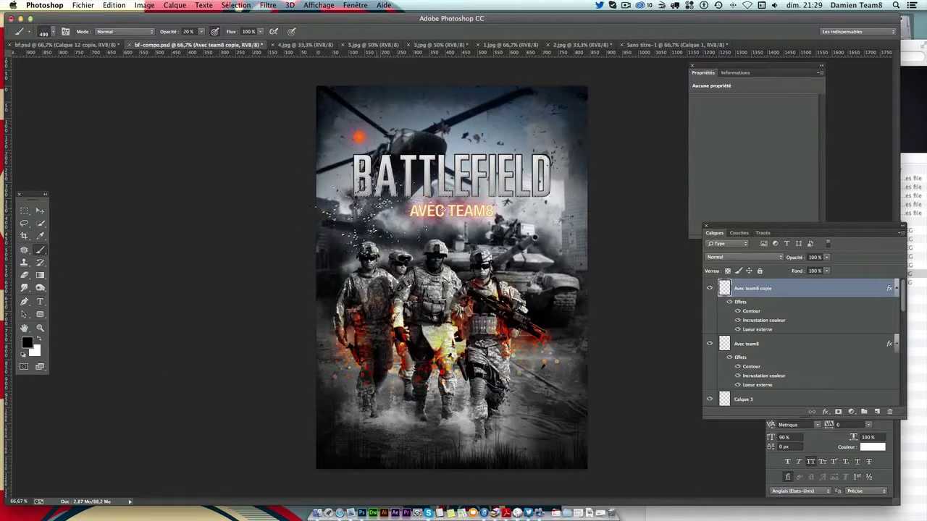
{"action": "left_click_drag", "start_coordinate": [348, 246], "coordinate": [391, 195]}
{"action": "key", "text": "ctrl+Down"}
{"action": "left_click", "coordinate": [196, 284]}
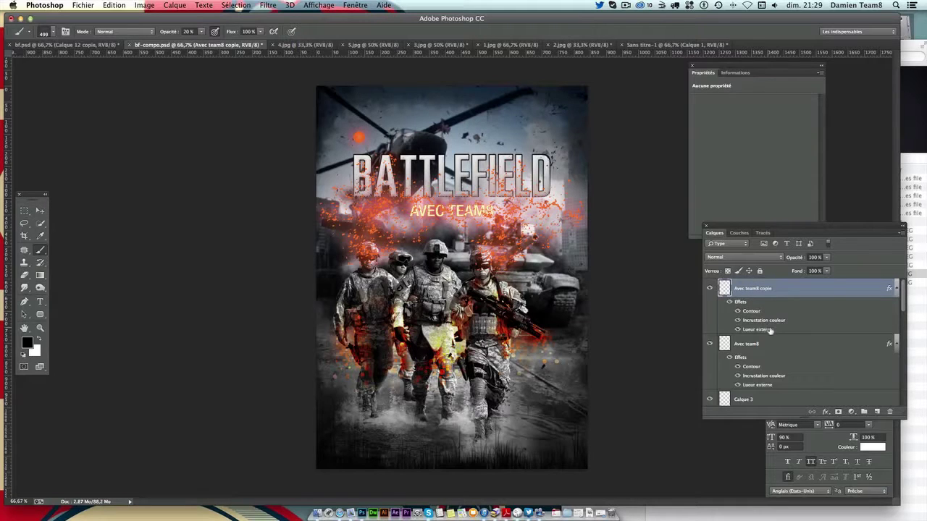
{"action": "left_click_drag", "start_coordinate": [579, 243], "coordinate": [485, 290]}
Try the Lumière vive blend mode on the layer, then undo it
{"action": "left_click", "coordinate": [761, 257]}
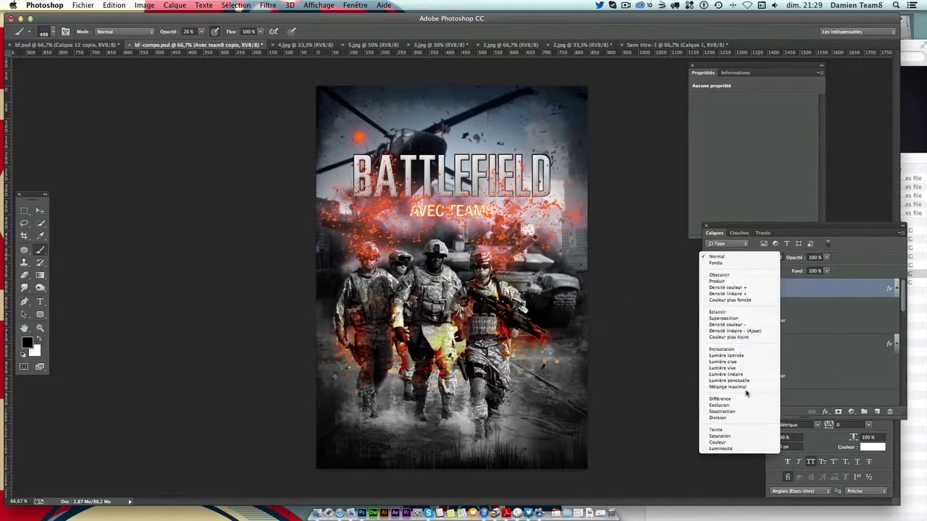
{"action": "left_click", "coordinate": [740, 368]}
{"action": "key", "text": "ctrl+z"}
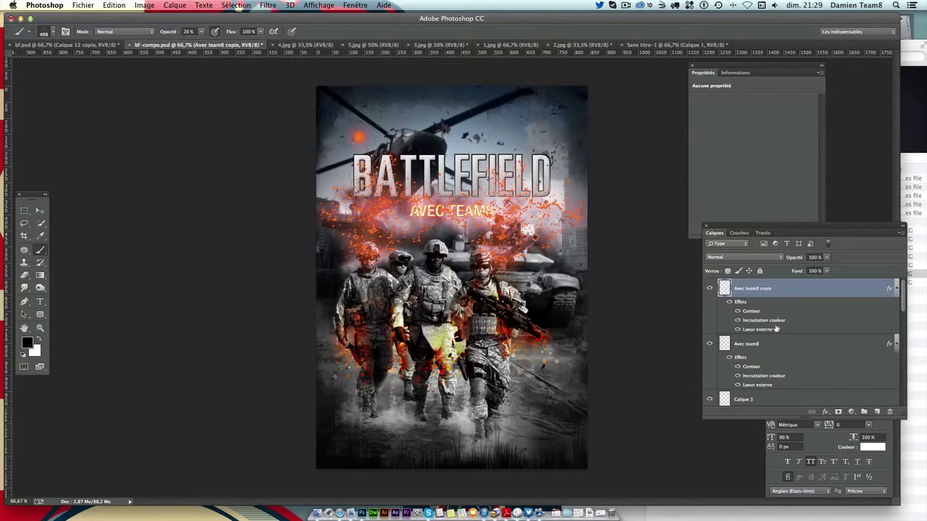
Make and clear a freehand selection, then move Avec team8 copie lower in the stack
{"action": "left_click", "coordinate": [24, 223]}
{"action": "left_click_drag", "start_coordinate": [346, 115], "coordinate": [326, 114]}
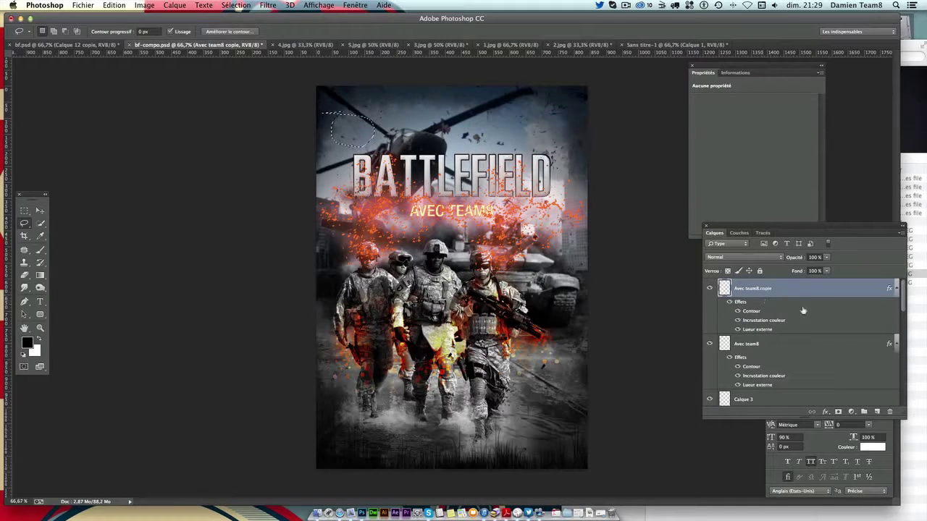
{"action": "key", "text": "ctrl+d"}
{"action": "left_click_drag", "start_coordinate": [762, 289], "coordinate": [812, 342]}
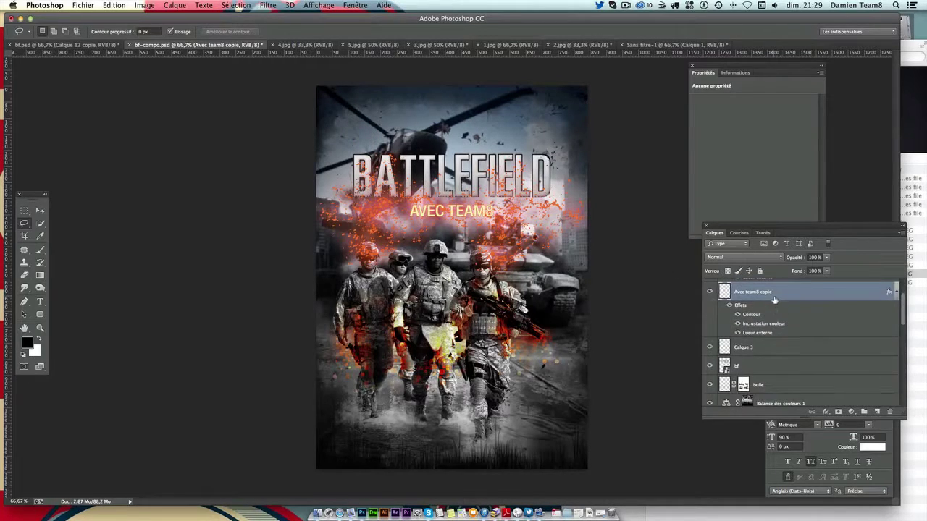
Place Avec team8 copie below Calque 3 and bf and add a layer mask
{"action": "left_click_drag", "start_coordinate": [773, 299], "coordinate": [783, 376]}
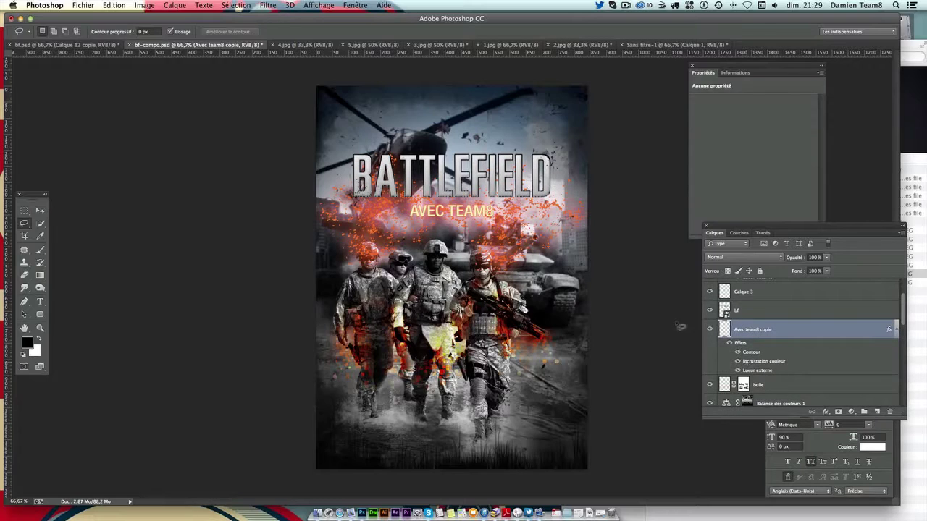
{"action": "key", "text": "v"}
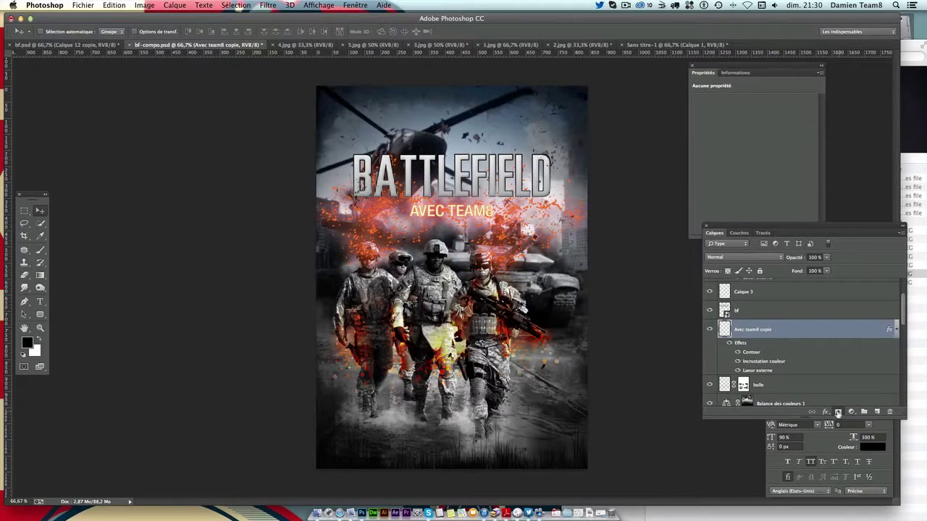
{"action": "left_click", "coordinate": [838, 412]}
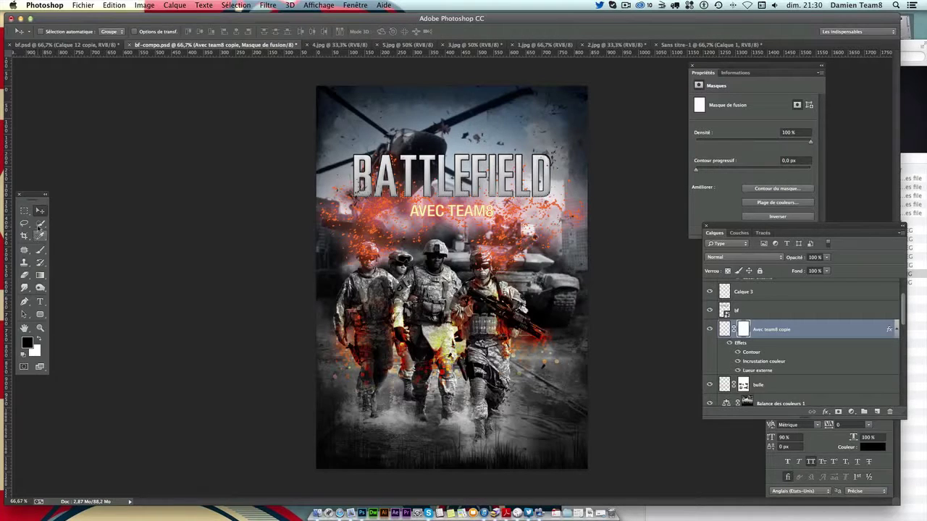
With a 171 px brush, paint the mask to hide debris at the poster's upper left
{"action": "left_click", "coordinate": [40, 249]}
{"action": "left_click", "coordinate": [52, 33]}
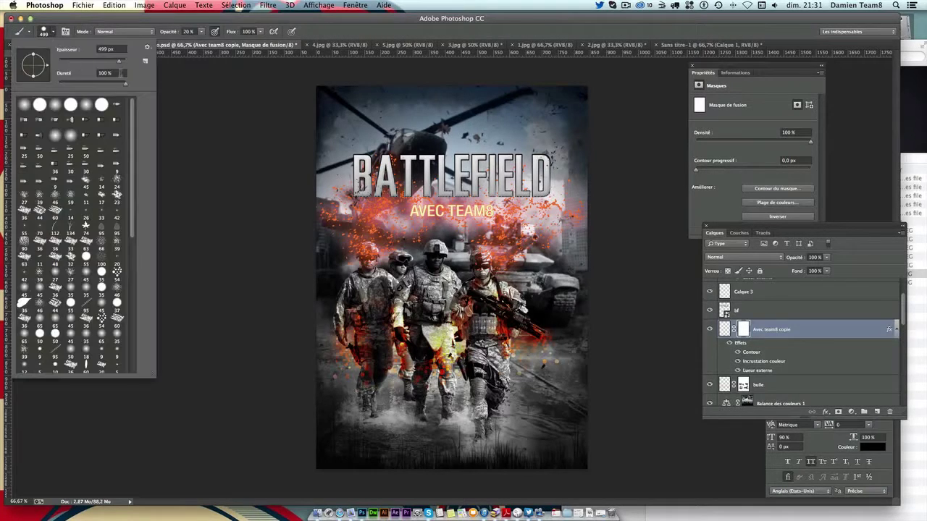
{"action": "left_click_drag", "start_coordinate": [120, 64], "coordinate": [110, 64]}
{"action": "left_click", "coordinate": [217, 230]}
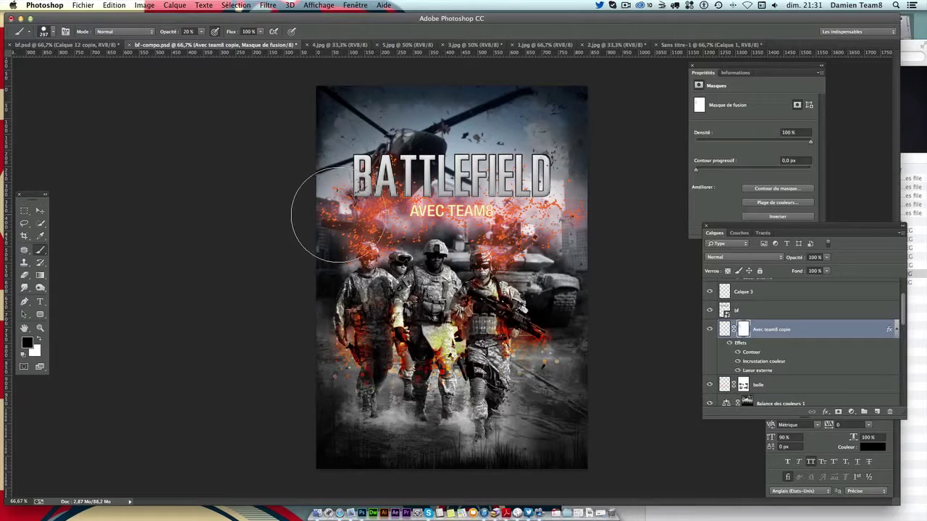
{"action": "mouse_move", "coordinate": [321, 207]}
{"action": "left_mouse_down"}
{"action": "mouse_move", "coordinate": [397, 219]}
{"action": "mouse_move", "coordinate": [399, 231]}
{"action": "mouse_move", "coordinate": [381, 247]}
{"action": "mouse_move", "coordinate": [330, 209]}
{"action": "mouse_move", "coordinate": [396, 207]}
{"action": "mouse_move", "coordinate": [381, 251]}
{"action": "mouse_move", "coordinate": [340, 242]}
{"action": "mouse_move", "coordinate": [500, 217]}
{"action": "mouse_move", "coordinate": [503, 236]}
{"action": "mouse_move", "coordinate": [499, 203]}
{"action": "mouse_move", "coordinate": [537, 188]}
{"action": "mouse_move", "coordinate": [500, 232]}
{"action": "mouse_move", "coordinate": [485, 218]}
{"action": "mouse_move", "coordinate": [405, 224]}
{"action": "mouse_move", "coordinate": [384, 173]}
{"action": "mouse_move", "coordinate": [506, 217]}
{"action": "left_mouse_up"}
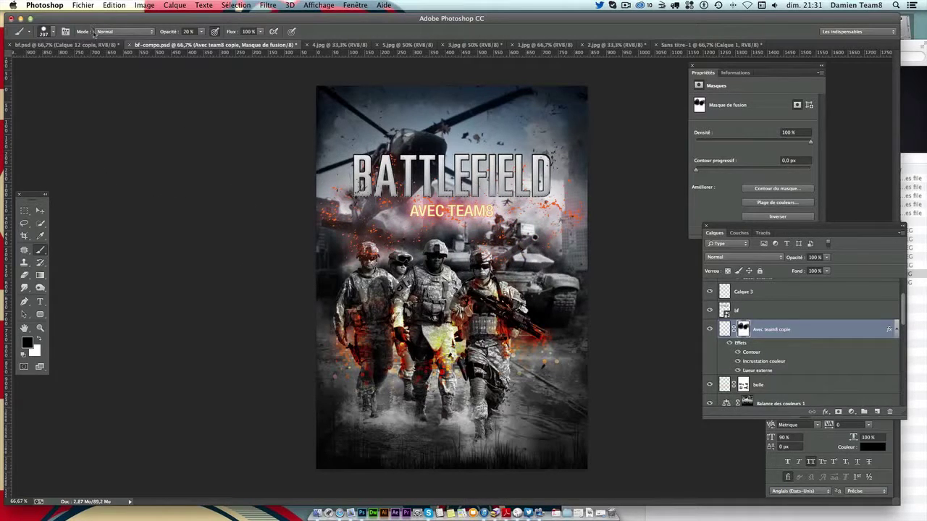
Reduce the brush size to 122 px
{"action": "left_click", "coordinate": [52, 32]}
{"action": "left_click", "coordinate": [96, 62]}
{"action": "left_click", "coordinate": [378, 282]}
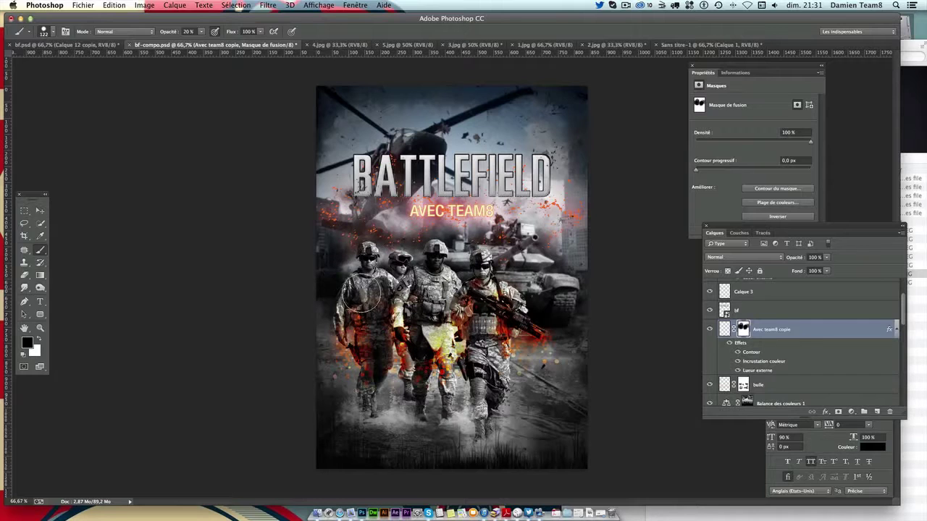
Open Avec team8 copie's layer style, toggling colour overlay and outline to compare, and show outline settings
{"action": "double_click", "coordinate": [805, 339]}
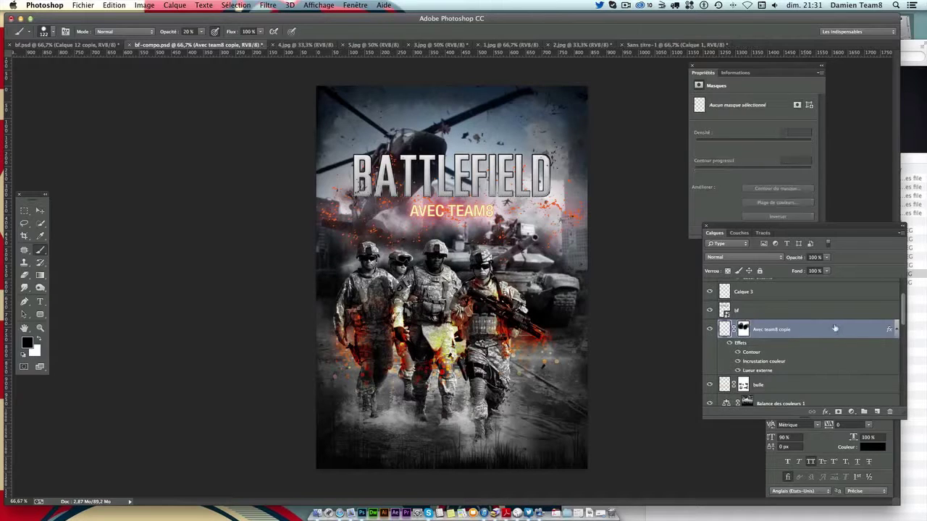
{"action": "left_click", "coordinate": [611, 264]}
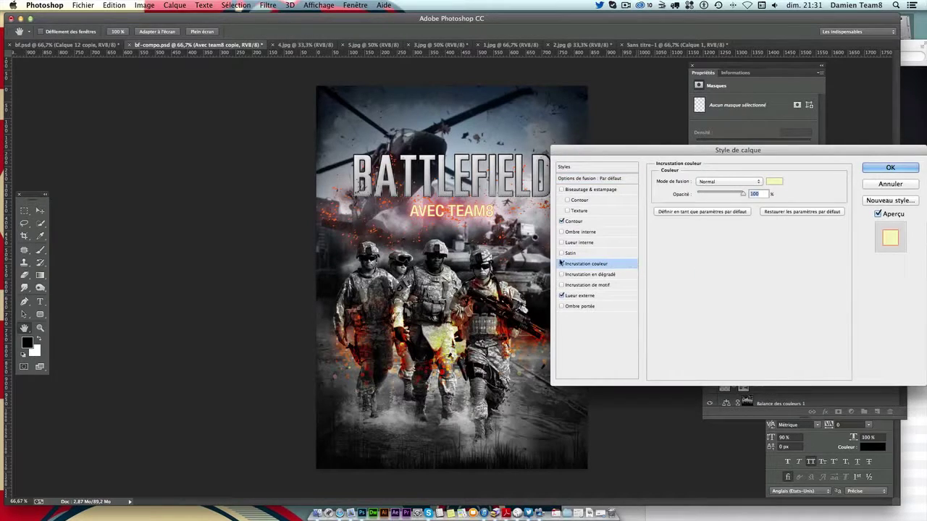
{"action": "left_click", "coordinate": [561, 263]}
{"action": "left_click", "coordinate": [561, 263]}
{"action": "left_click", "coordinate": [561, 221]}
{"action": "left_click", "coordinate": [562, 221]}
{"action": "left_click", "coordinate": [567, 224]}
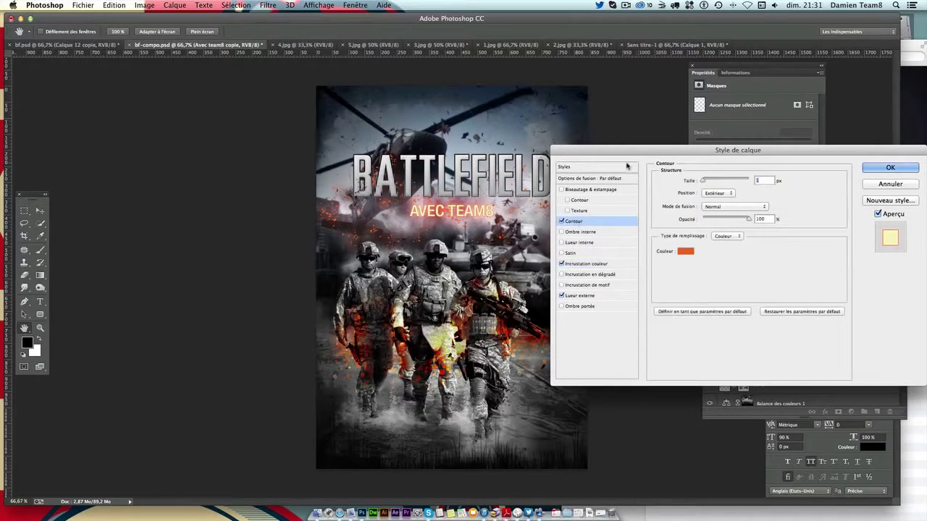
{"action": "left_click_drag", "start_coordinate": [638, 150], "coordinate": [692, 165]}
Set the outline colour to golden orange #f8ba41 and apply the layer style
{"action": "left_click", "coordinate": [739, 265]}
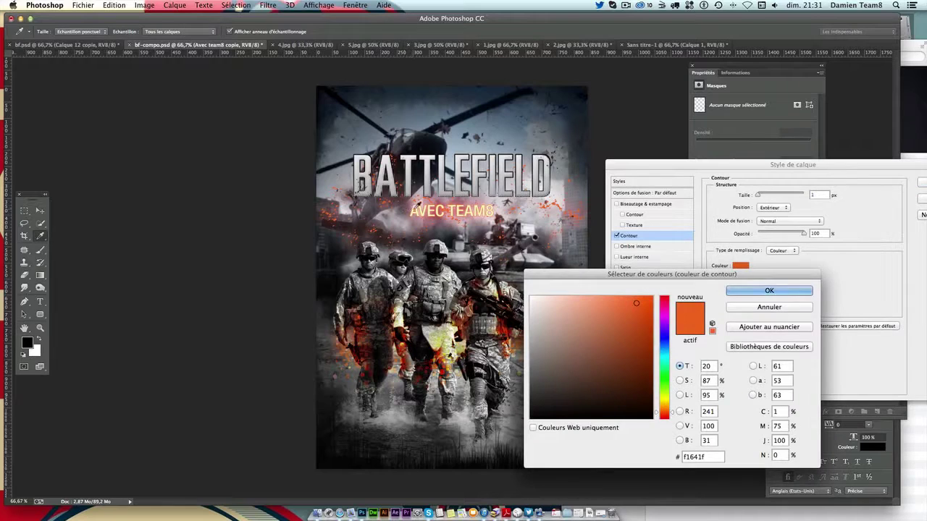
{"action": "left_click", "coordinate": [419, 202]}
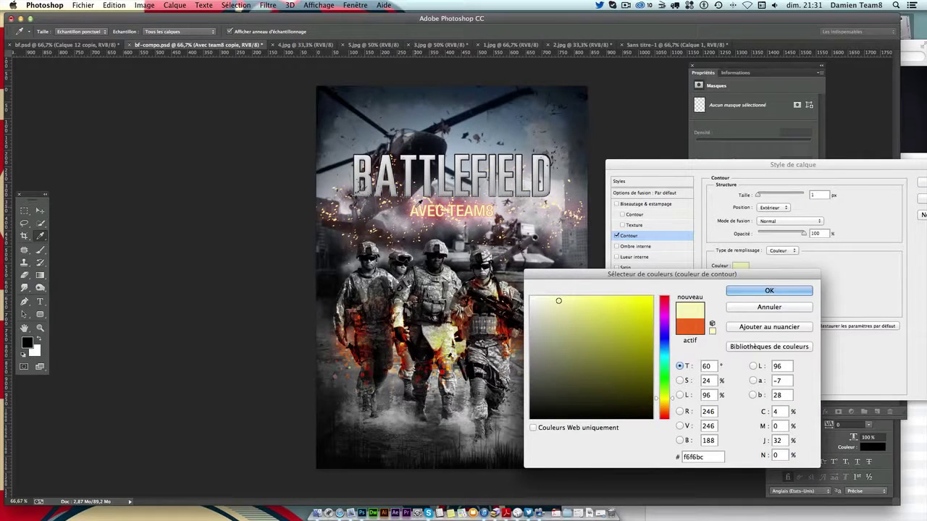
{"action": "key", "text": "Escape"}
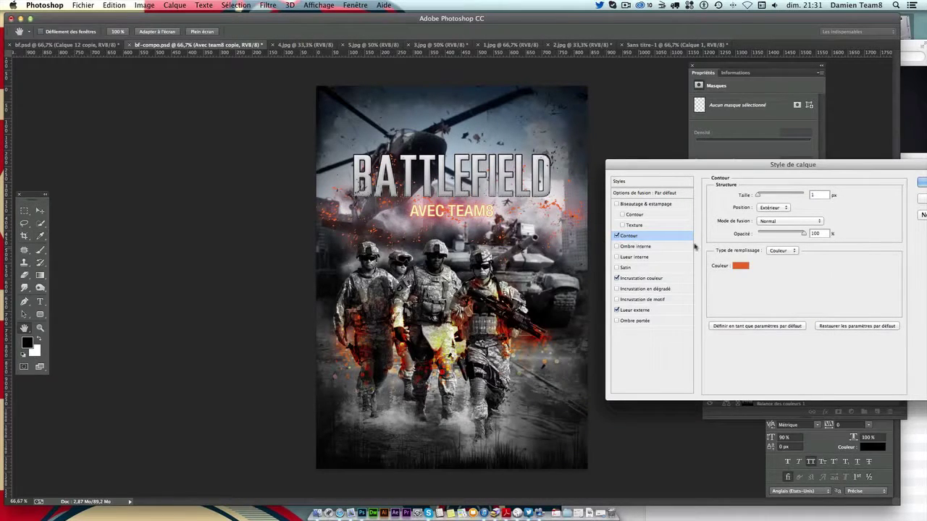
{"action": "left_click", "coordinate": [740, 265]}
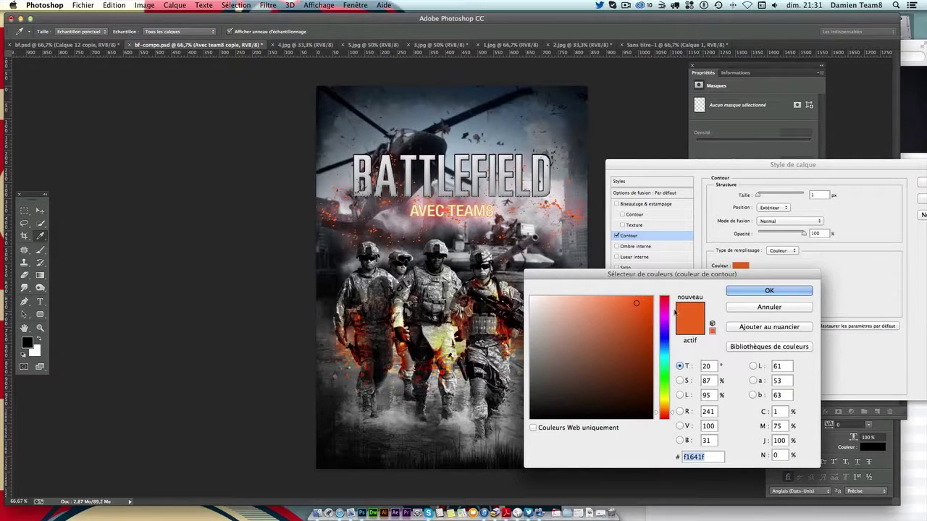
{"action": "left_click", "coordinate": [674, 410]}
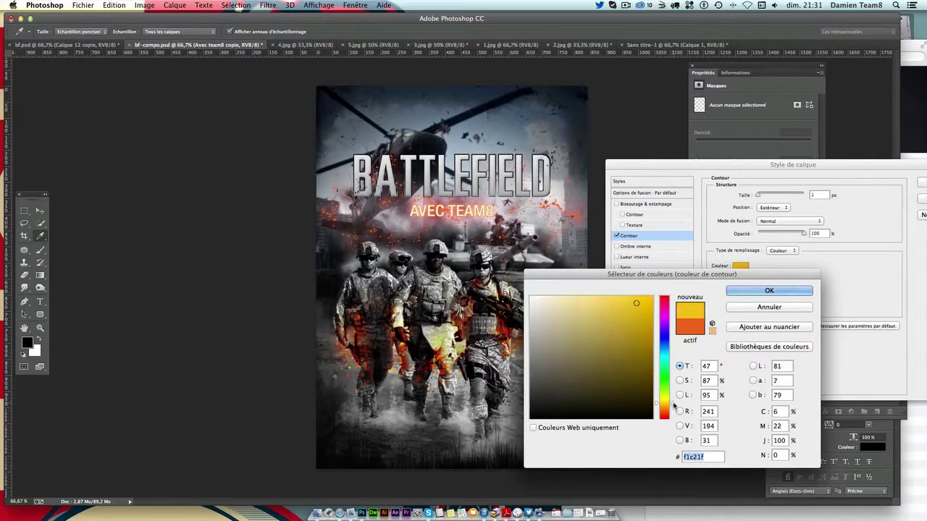
{"action": "left_click", "coordinate": [630, 299]}
{"action": "key", "text": "Return"}
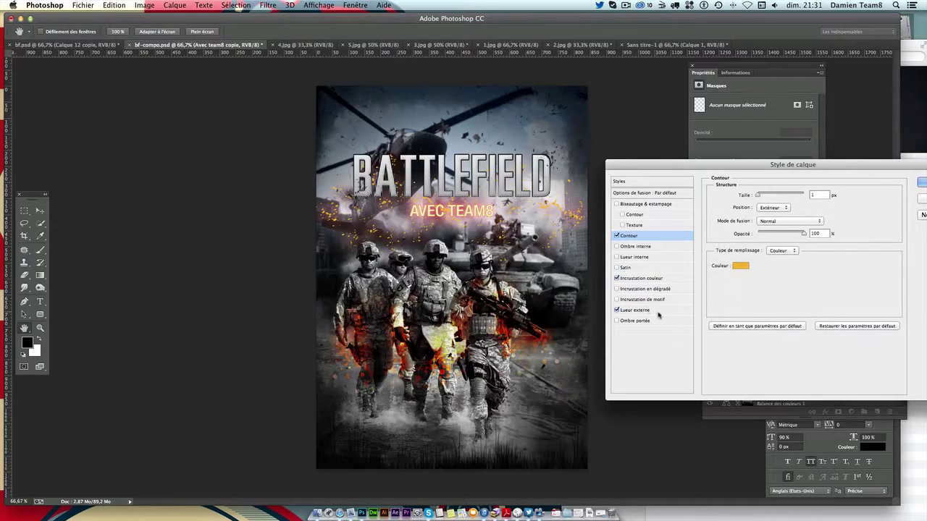
{"action": "key", "text": "Return"}
{"action": "key", "text": "b"}
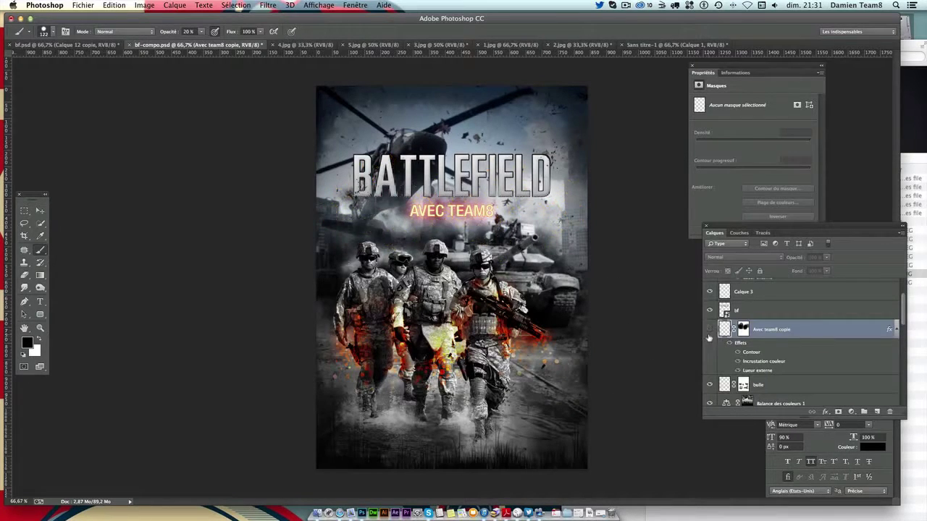
Reduce the brush to 70 px and make Avec team8 copie's mask active
{"action": "left_click", "coordinate": [44, 33]}
{"action": "left_click_drag", "start_coordinate": [81, 63], "coordinate": [77, 63]}
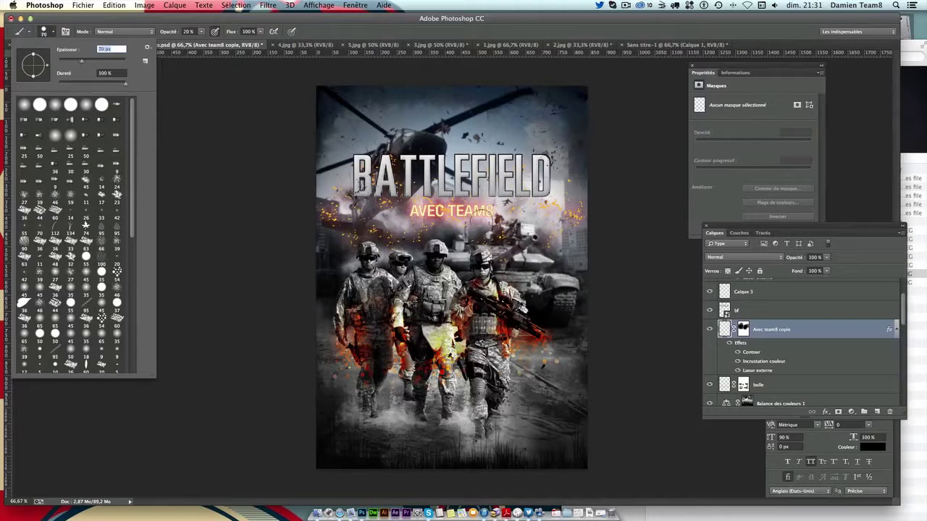
{"action": "left_click", "coordinate": [437, 204]}
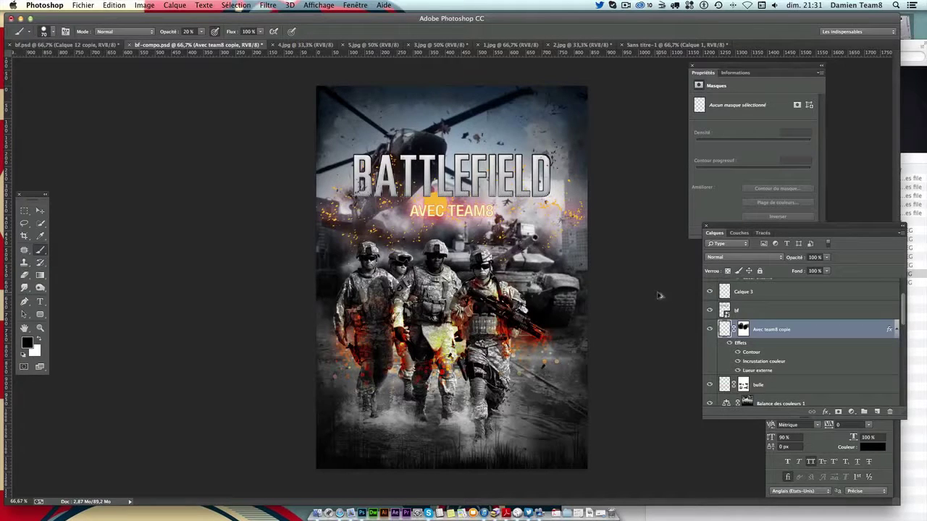
{"action": "left_click", "coordinate": [741, 330]}
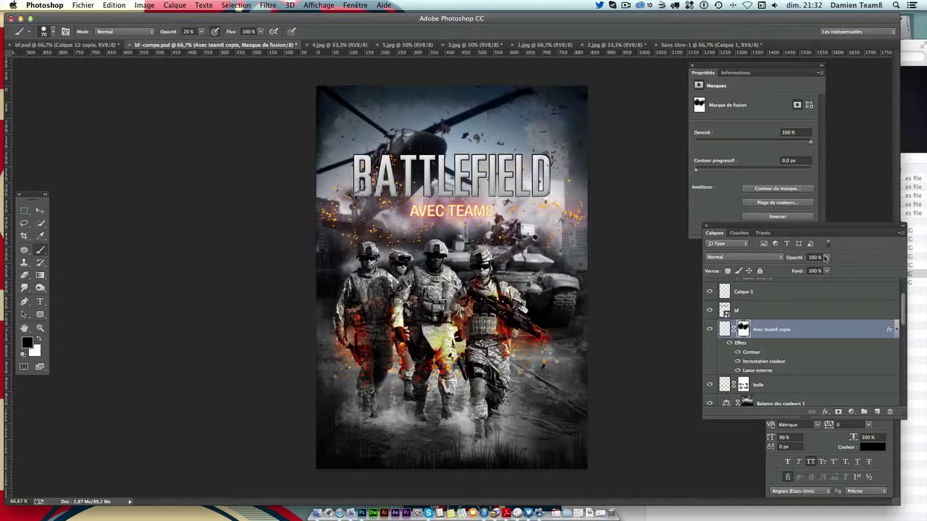
Set the Avec team8 copie layer opacity to 90%
{"action": "left_click", "coordinate": [825, 257]}
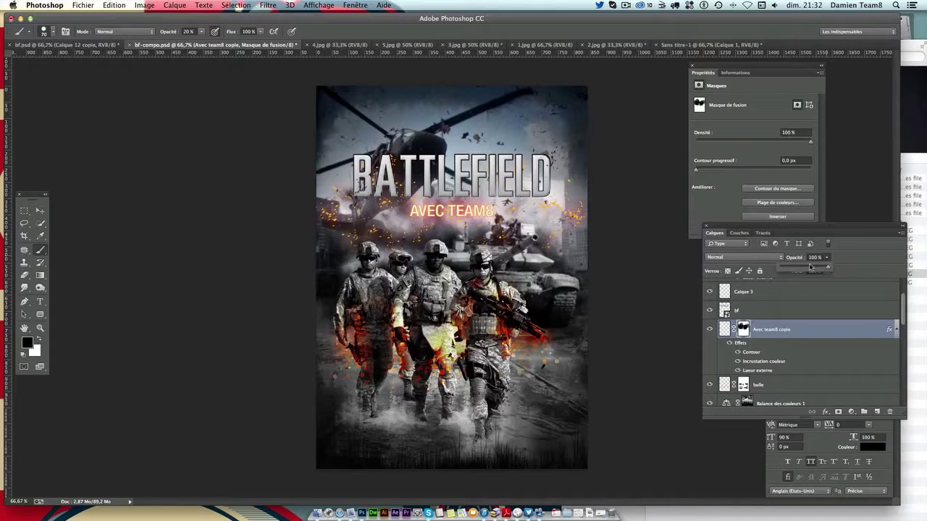
{"action": "left_click_drag", "start_coordinate": [826, 267], "coordinate": [799, 270]}
{"action": "left_click", "coordinate": [810, 257]}
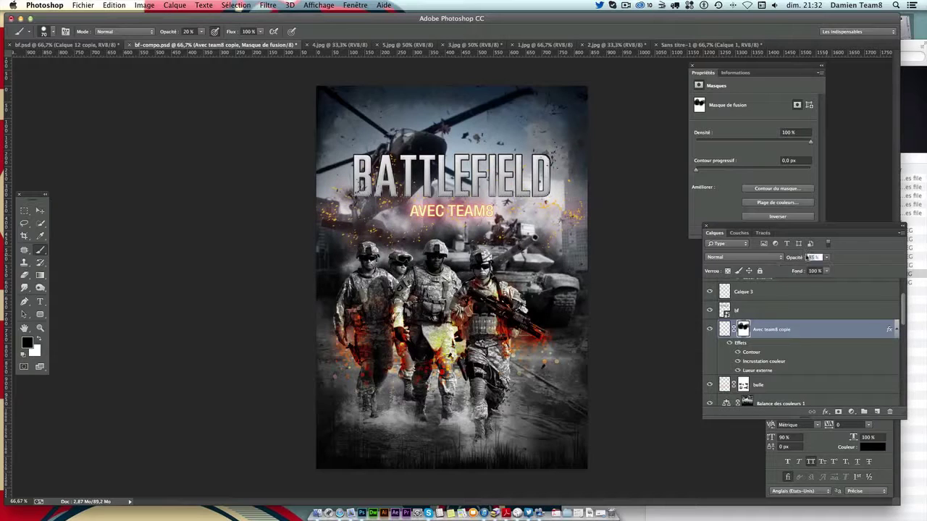
{"action": "type", "text": "90"}
{"action": "key", "text": "Return"}
Nudge the mask up slightly, raise brush opacity to 100%, and select the whole canvas
{"action": "left_click", "coordinate": [41, 211]}
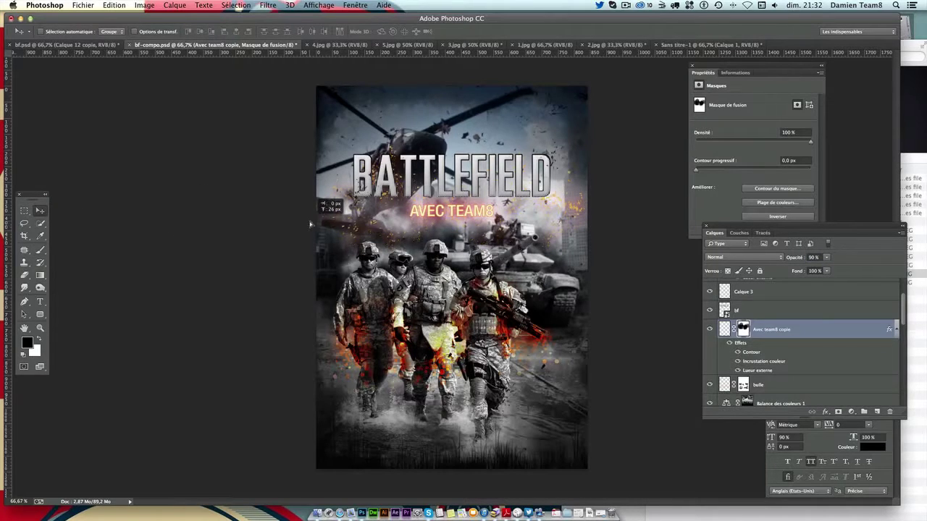
{"action": "left_click_drag", "start_coordinate": [398, 318], "coordinate": [400, 284]}
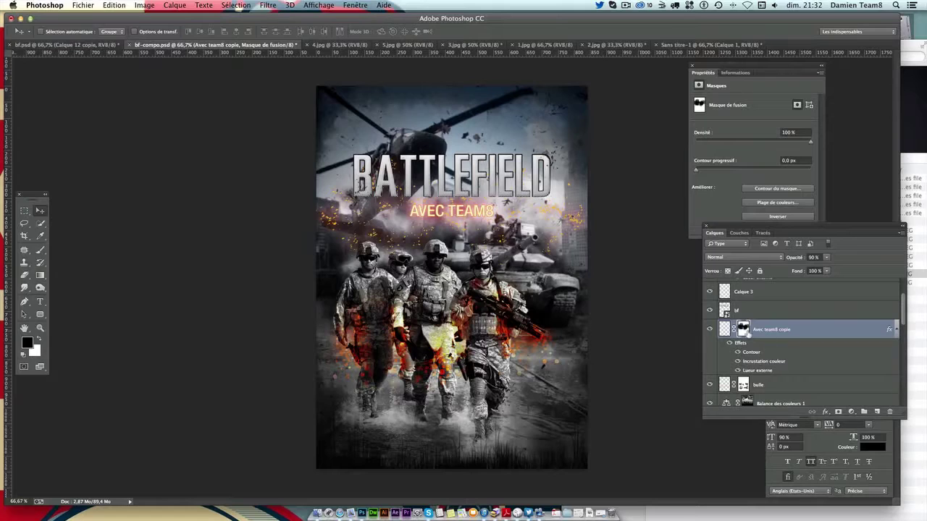
{"action": "left_click", "coordinate": [40, 249]}
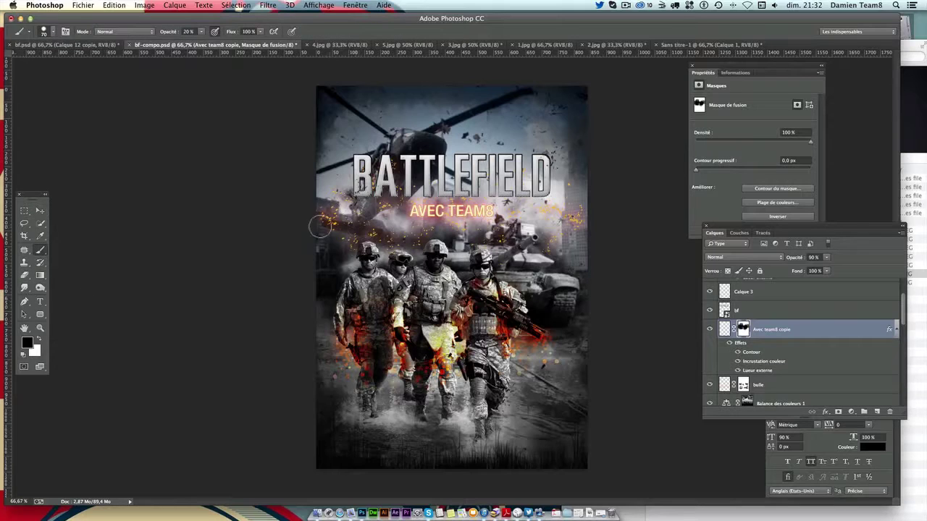
{"action": "left_click_drag", "start_coordinate": [201, 31], "coordinate": [241, 46]}
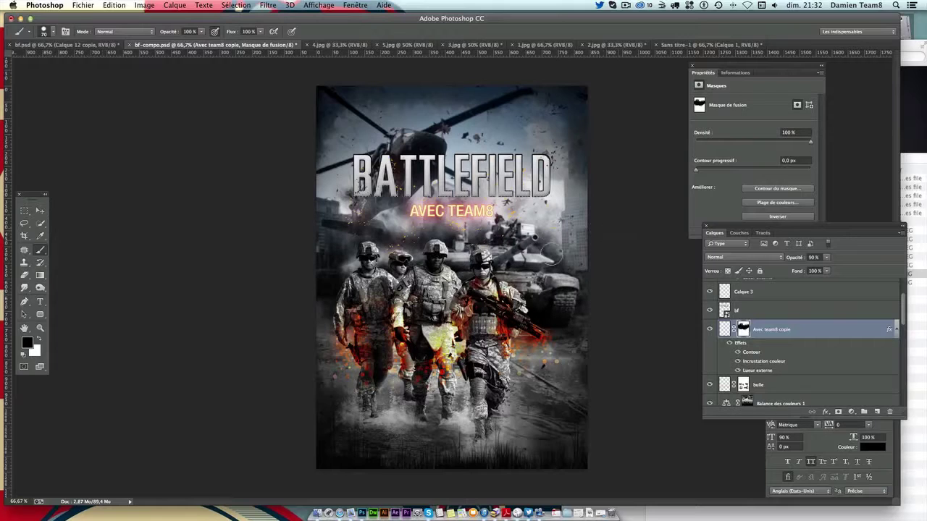
{"action": "left_click", "coordinate": [40, 210]}
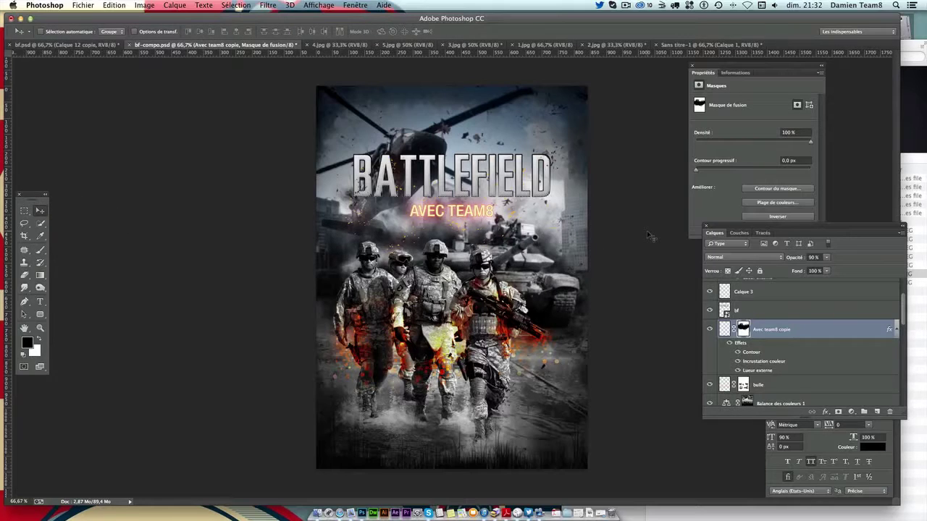
{"action": "key", "text": "ctrl+a"}
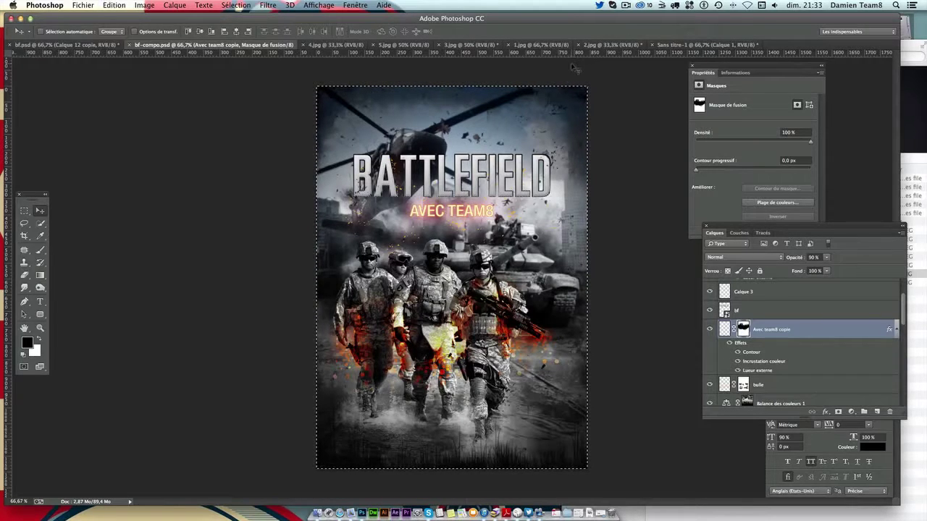
In Sans titre-1, delete the old Calque 1 and paste the merged poster
{"action": "left_click", "coordinate": [700, 45]}
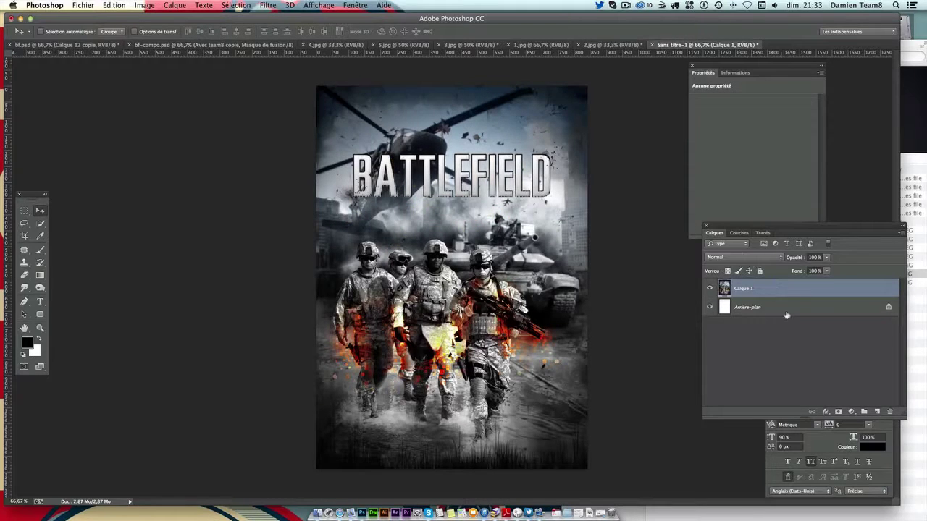
{"action": "left_click_drag", "start_coordinate": [782, 295], "coordinate": [890, 411]}
{"action": "key", "text": "ctrl+v"}
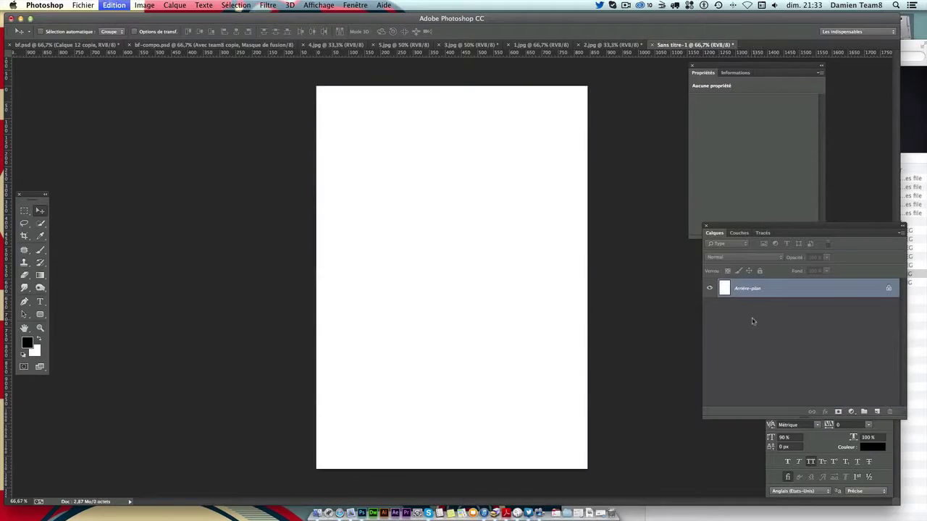
Try re-applying the last filter, browse the Filter menu without applying, then undo/redo
{"action": "key", "text": "ctrl+f"}
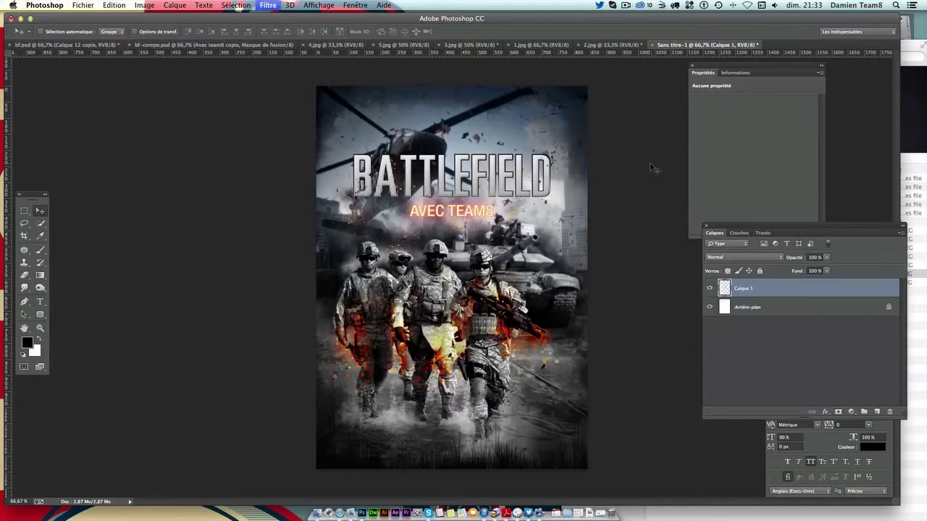
{"action": "left_click", "coordinate": [290, 5]}
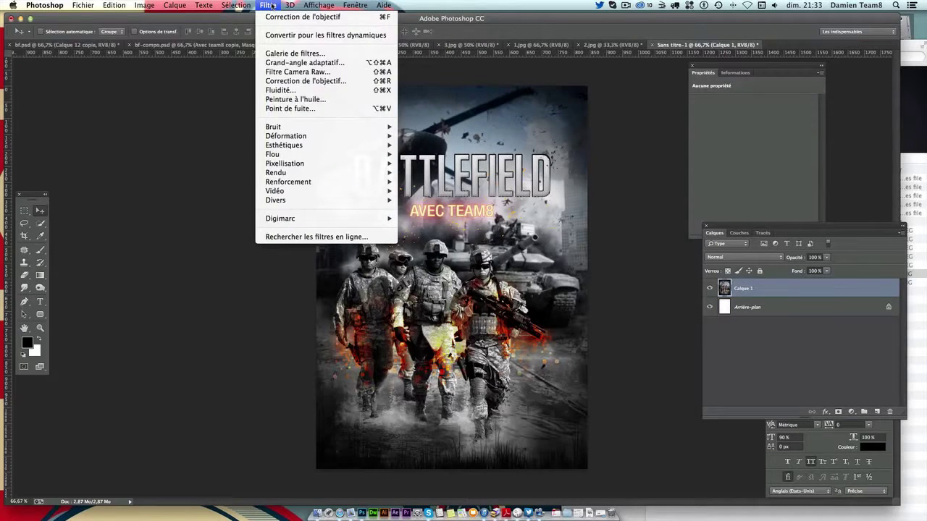
{"action": "left_click", "coordinate": [273, 6]}
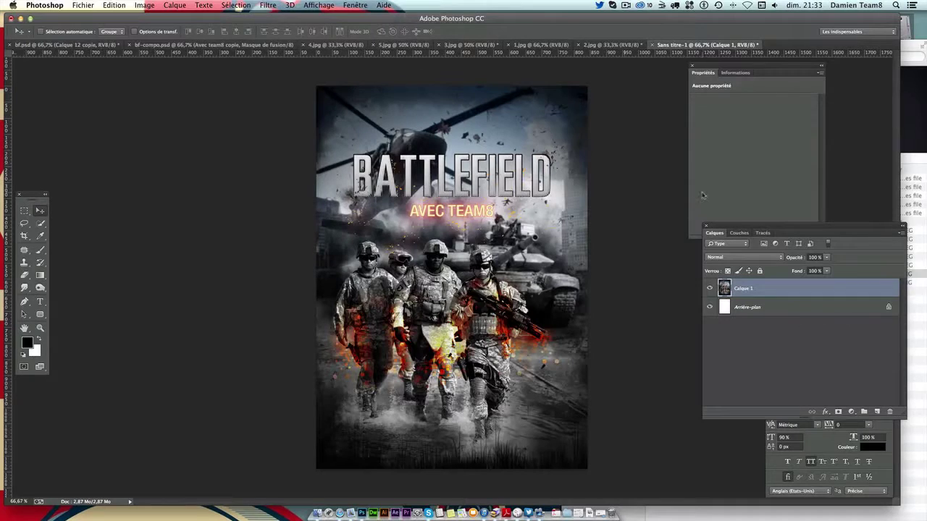
{"action": "key", "text": "super+z"}
{"action": "key", "text": "super+z"}
Apply Levels with input values 0, 1.06 and 223 to Calque 1
{"action": "key", "text": "super+l"}
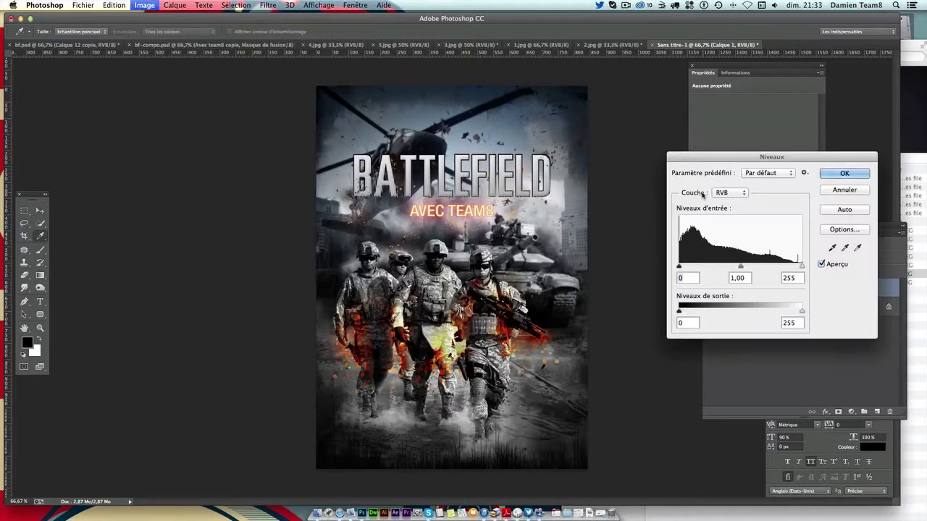
{"action": "left_click_drag", "start_coordinate": [801, 266], "coordinate": [679, 269]}
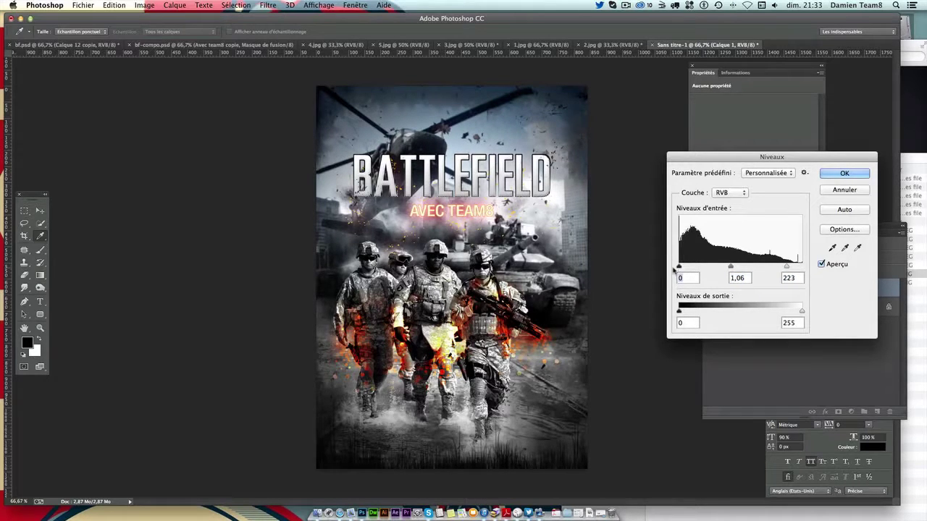
{"action": "key", "text": "Return"}
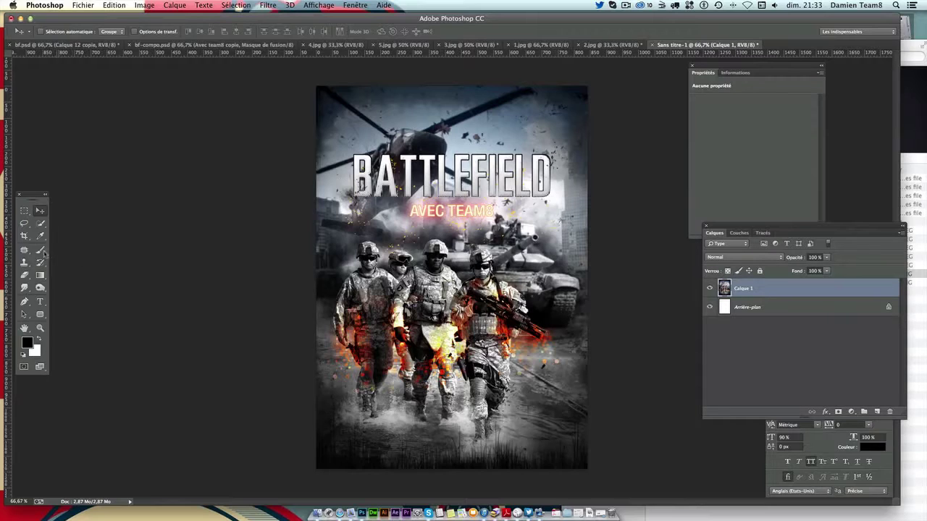
Lightly burn across the AVEC TEAM8 subtitle with the Burn tool at 9% exposure
{"action": "left_click", "coordinate": [41, 249]}
{"action": "left_click", "coordinate": [40, 287]}
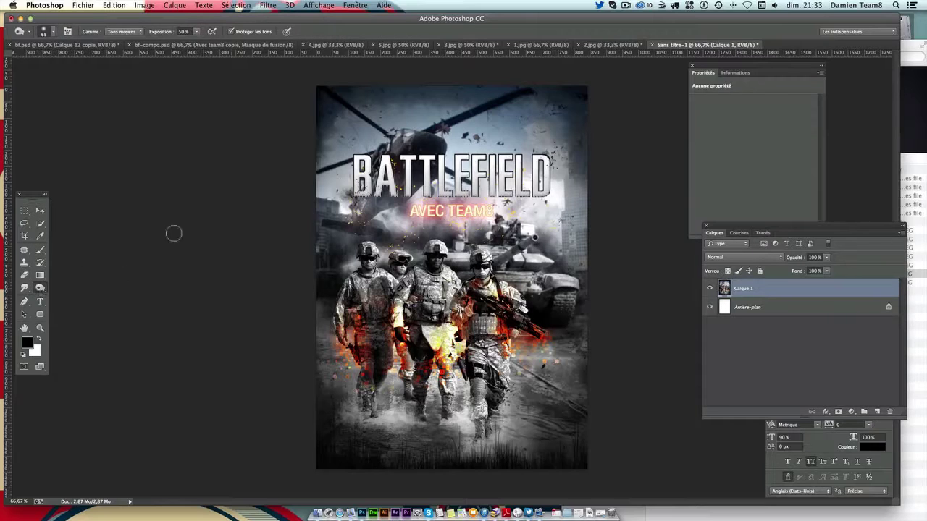
{"action": "right_click", "coordinate": [41, 288]}
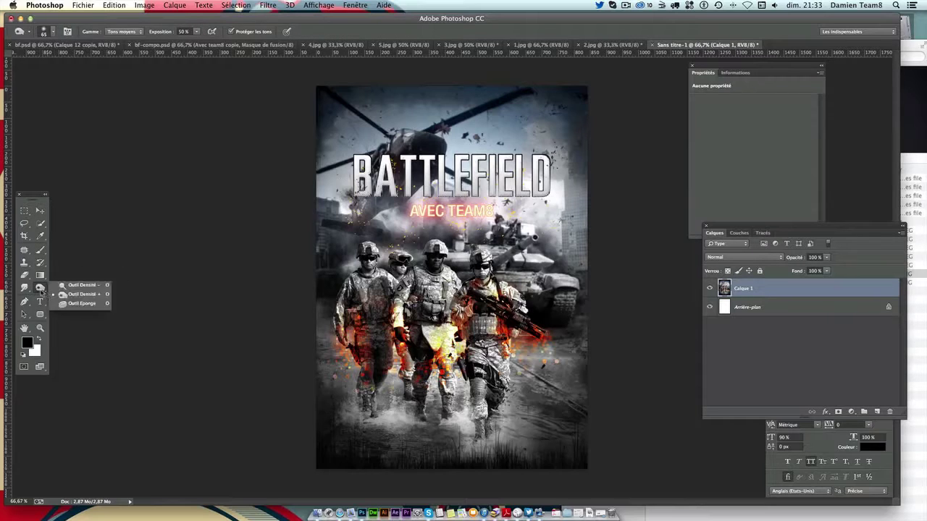
{"action": "left_click", "coordinate": [81, 294]}
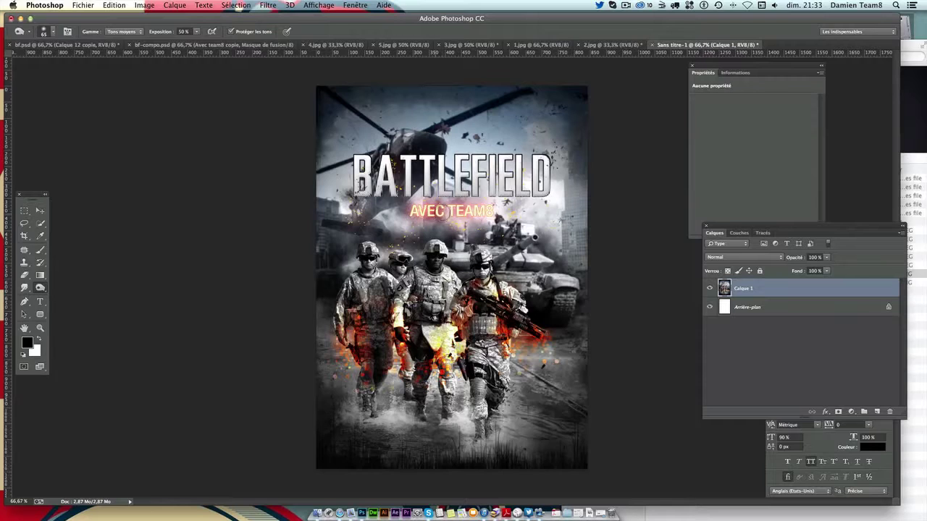
{"action": "left_click_drag", "start_coordinate": [417, 210], "coordinate": [513, 212]}
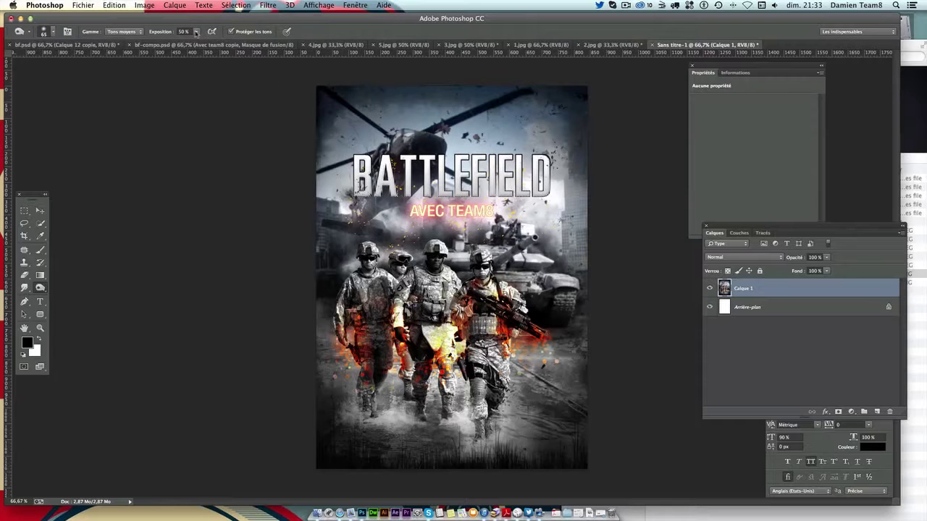
{"action": "left_click_drag", "start_coordinate": [196, 33], "coordinate": [178, 45]}
{"action": "left_click_drag", "start_coordinate": [412, 216], "coordinate": [474, 207]}
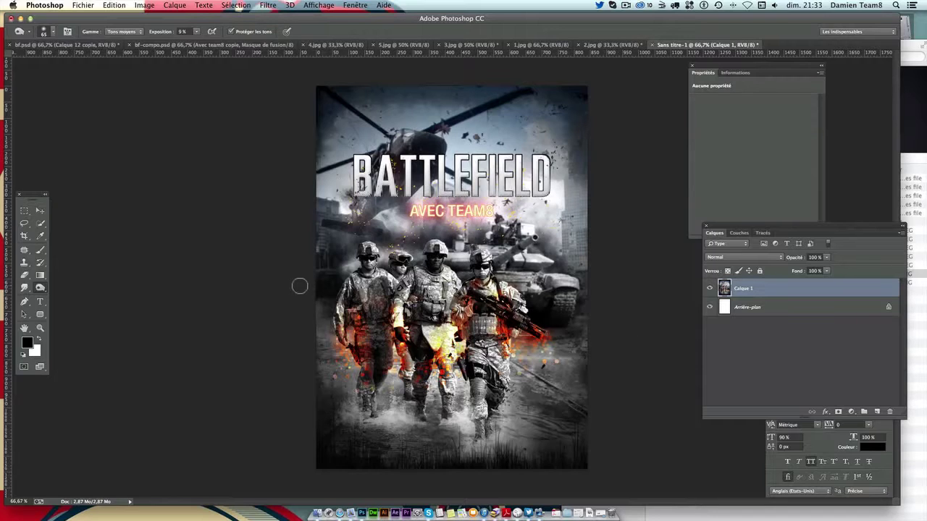
{"action": "left_click", "coordinate": [40, 210]}
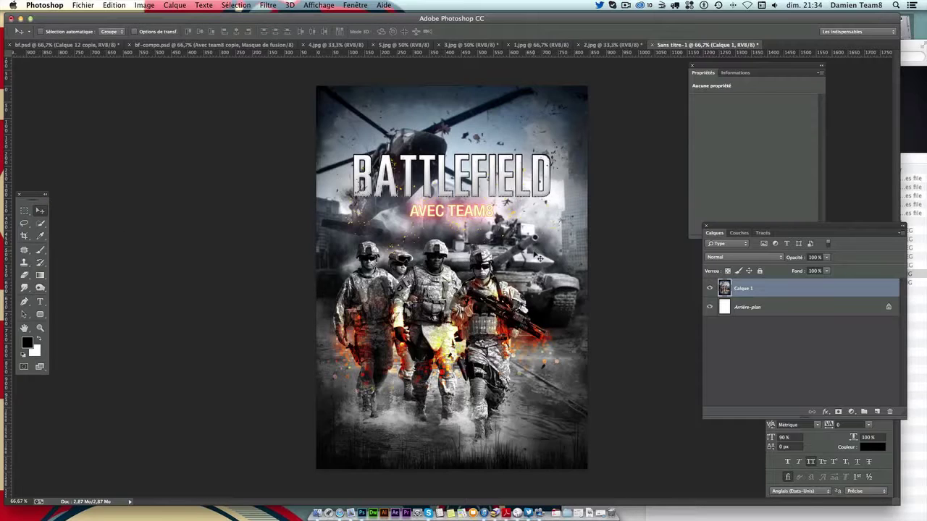